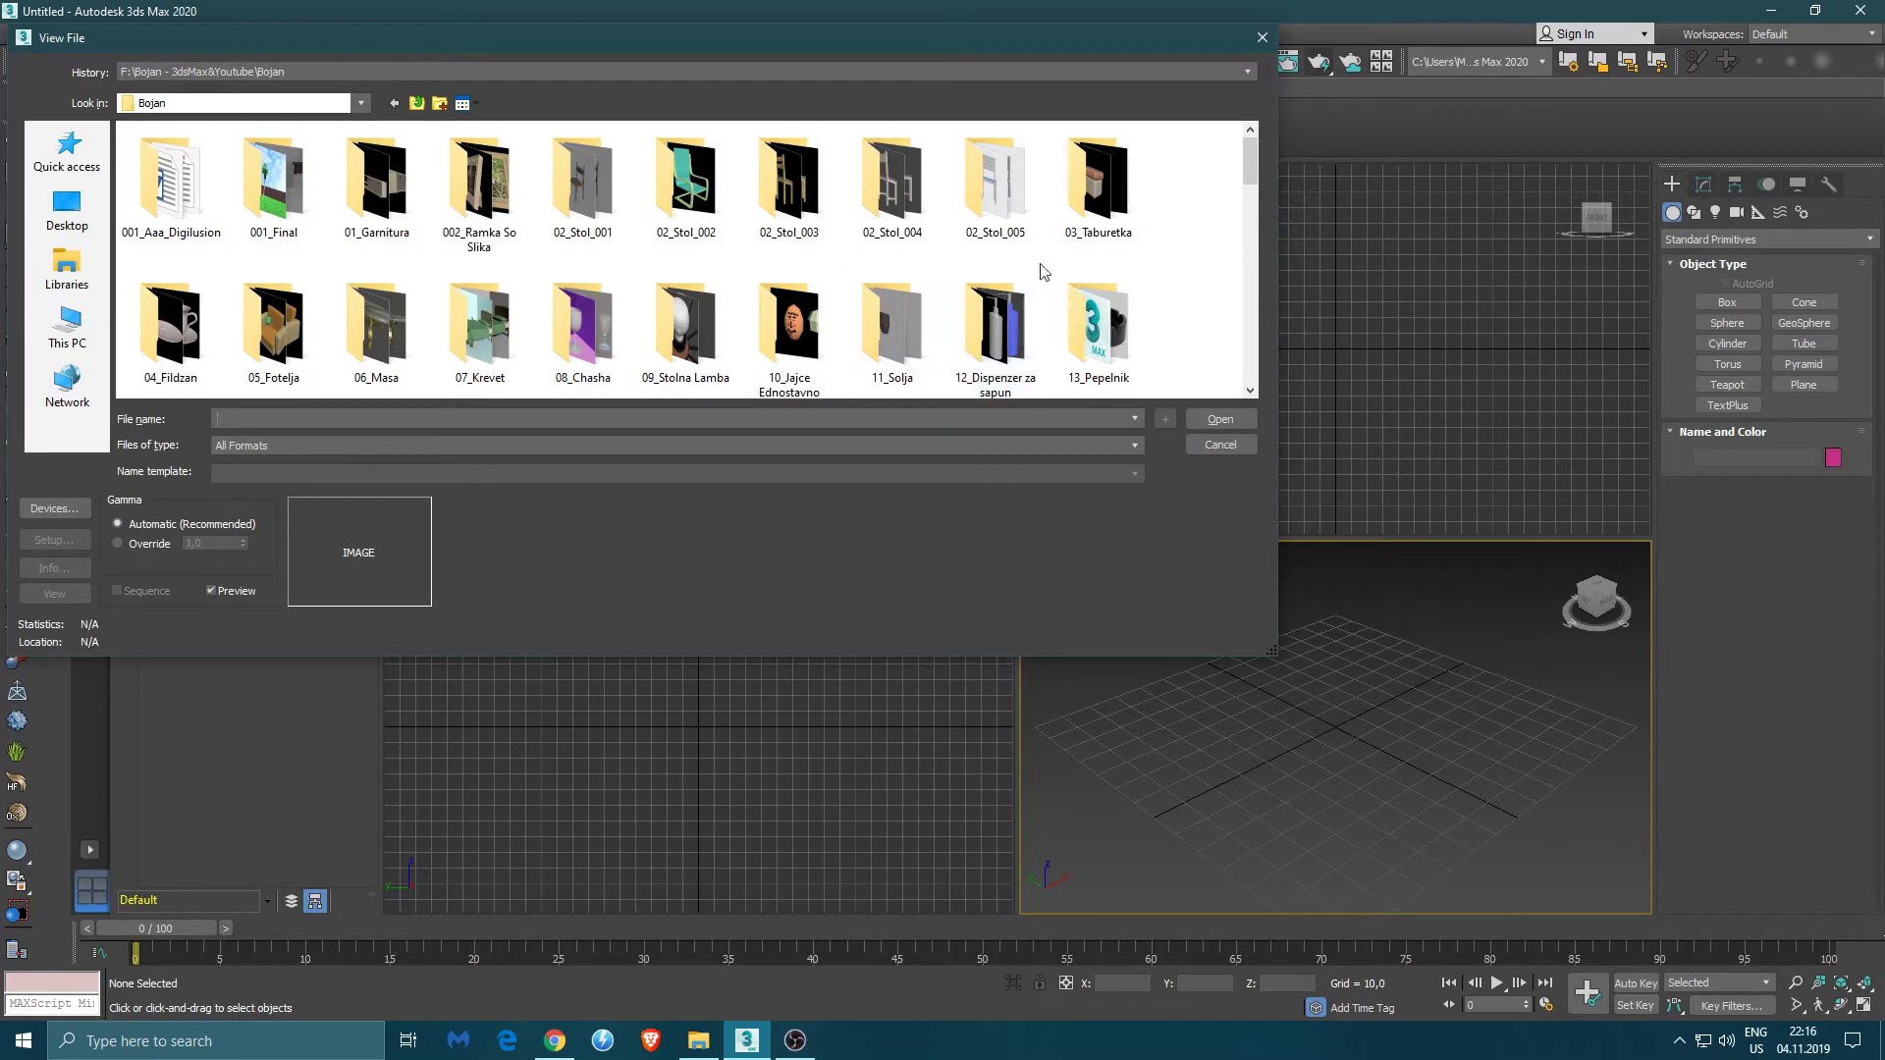
- Open the German knight chess pieces reference picture from the Bojan folder in the image viewer
left_click_drag(1250, 162, 1252, 316)
left_click(684, 329)
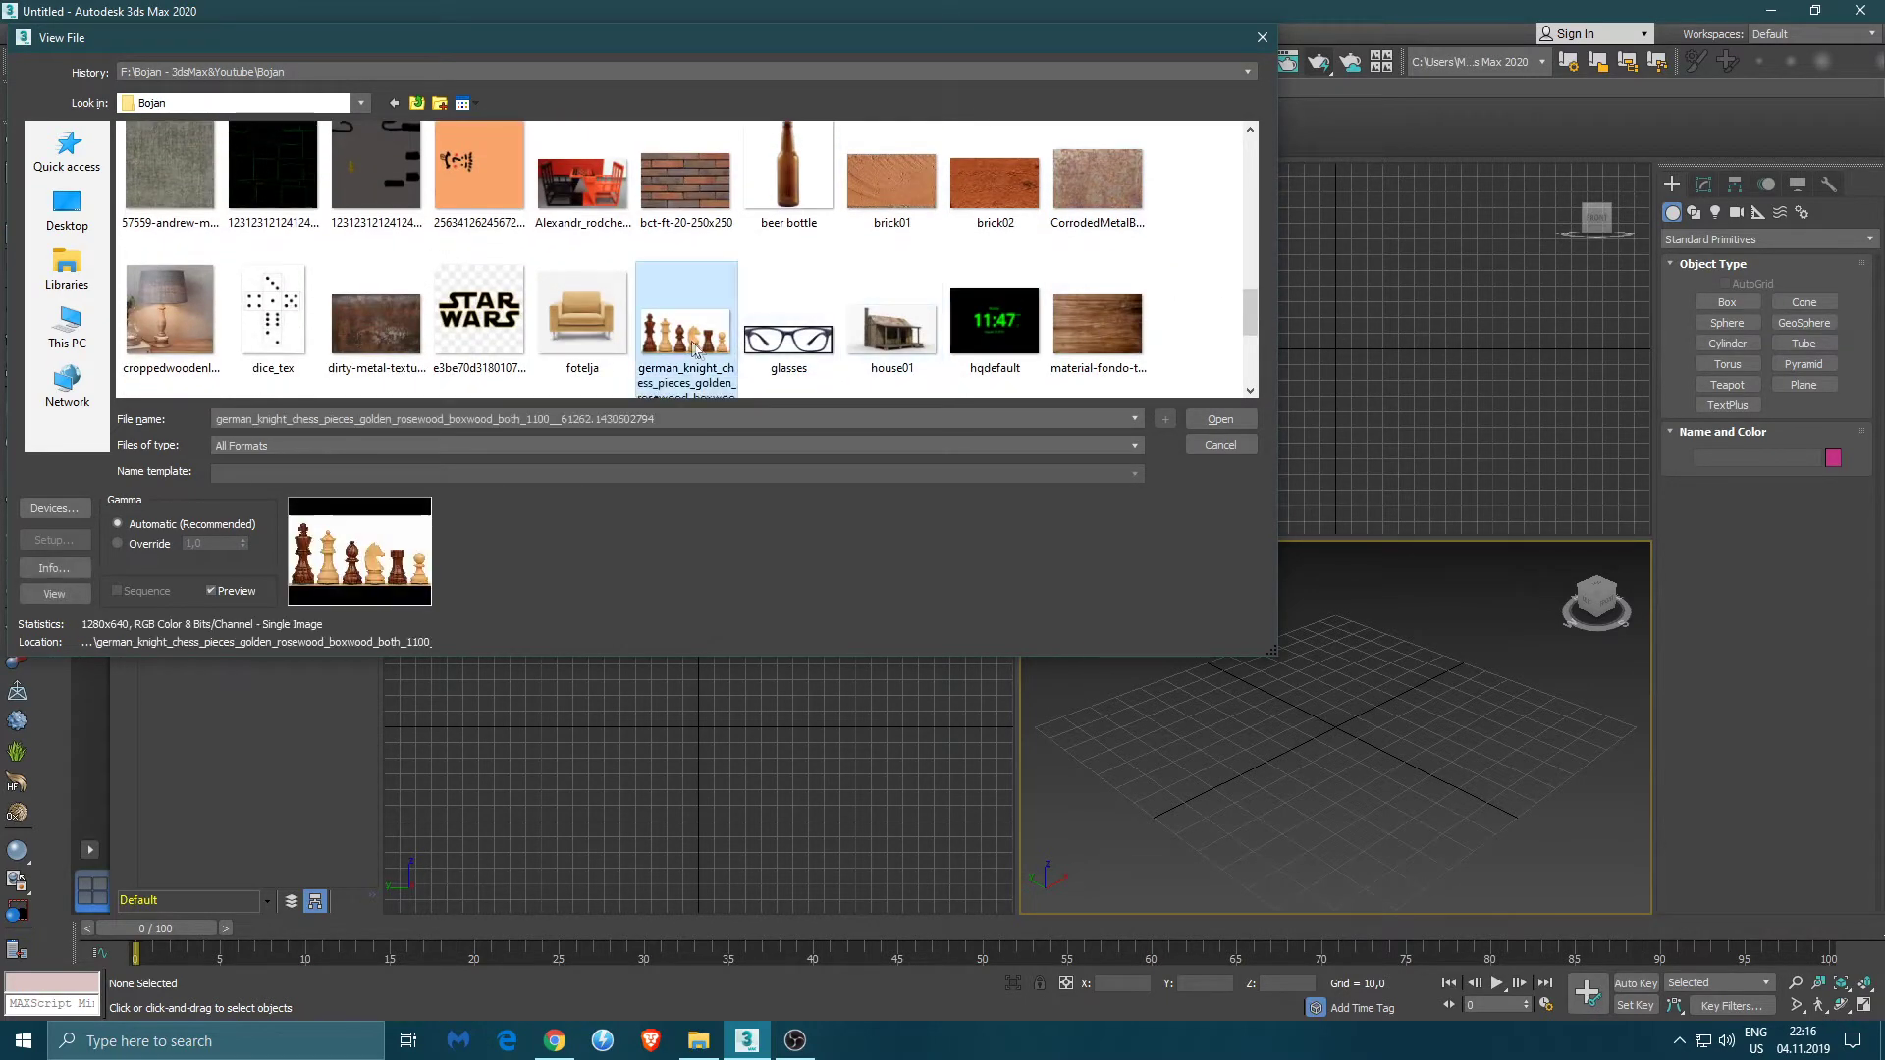
left_click(1220, 419)
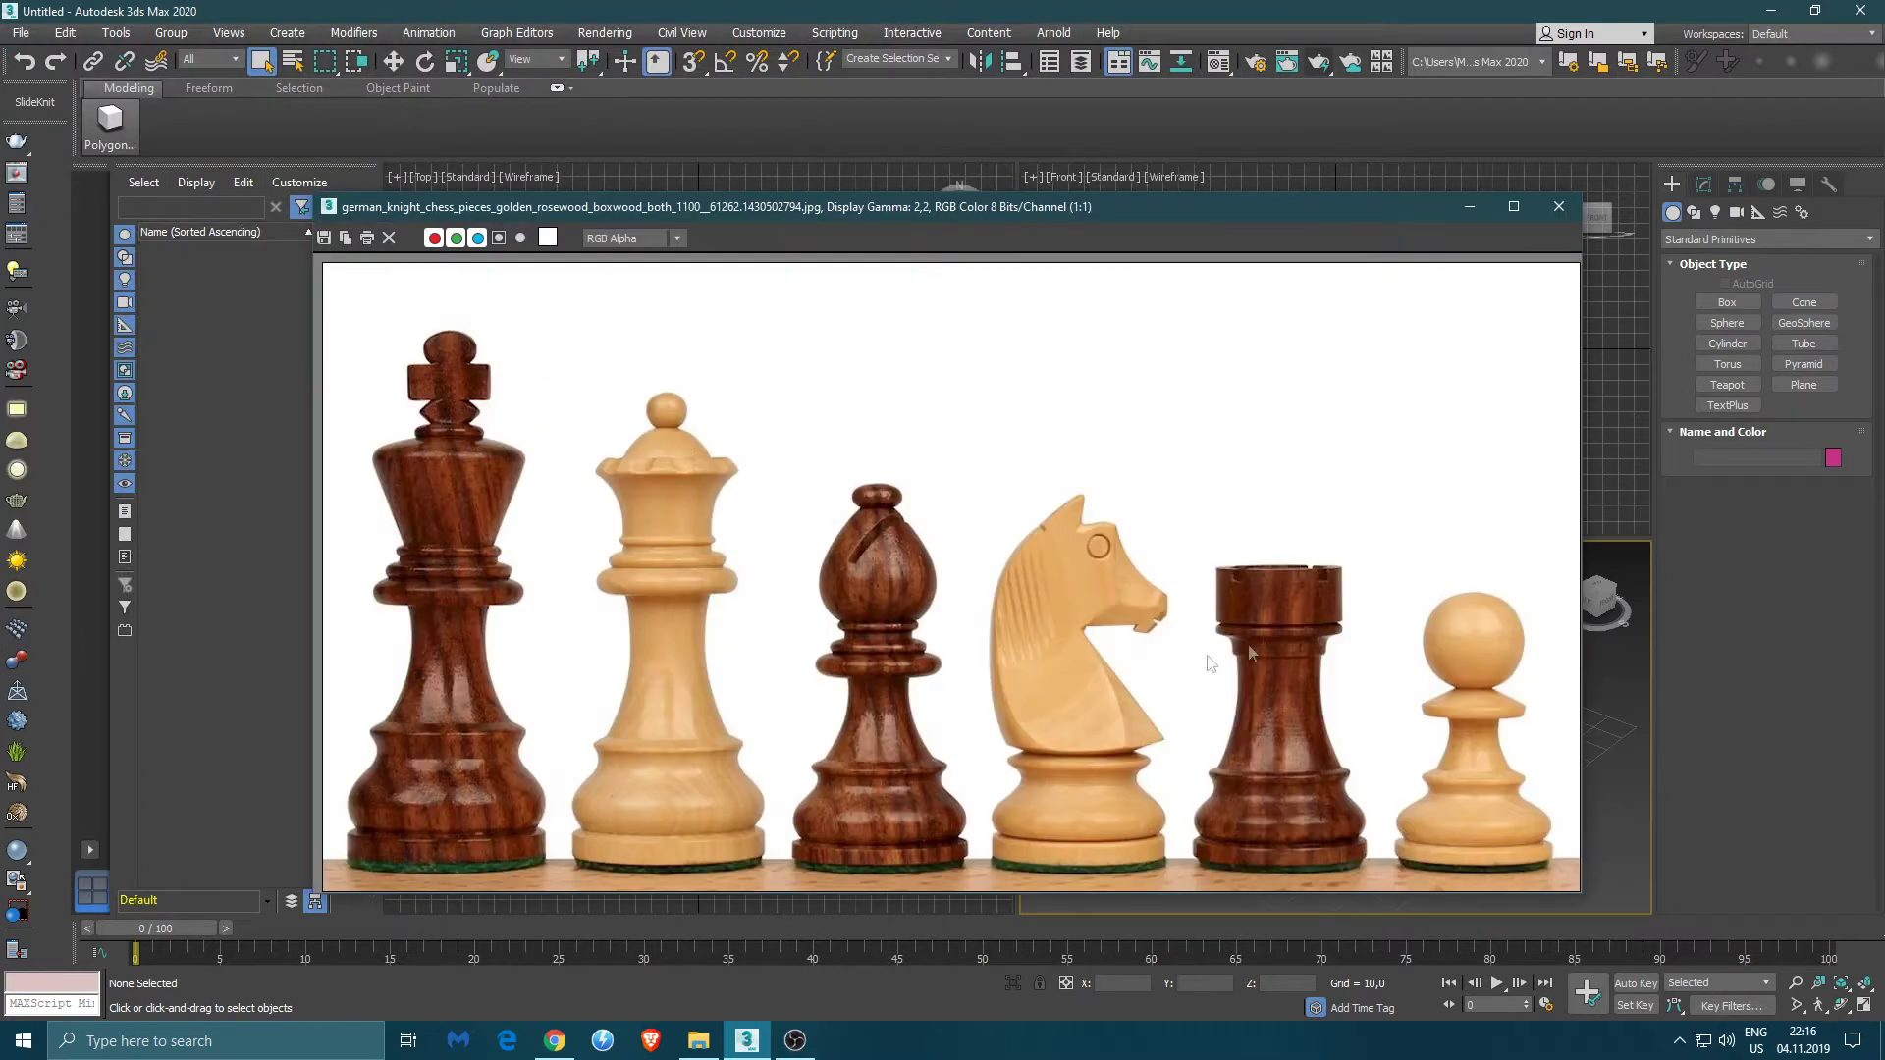
- Shrink the reference image window to a narrow frame showing only the dark rook and place it beside the viewports
left_click_drag(1583, 567, 554, 600)
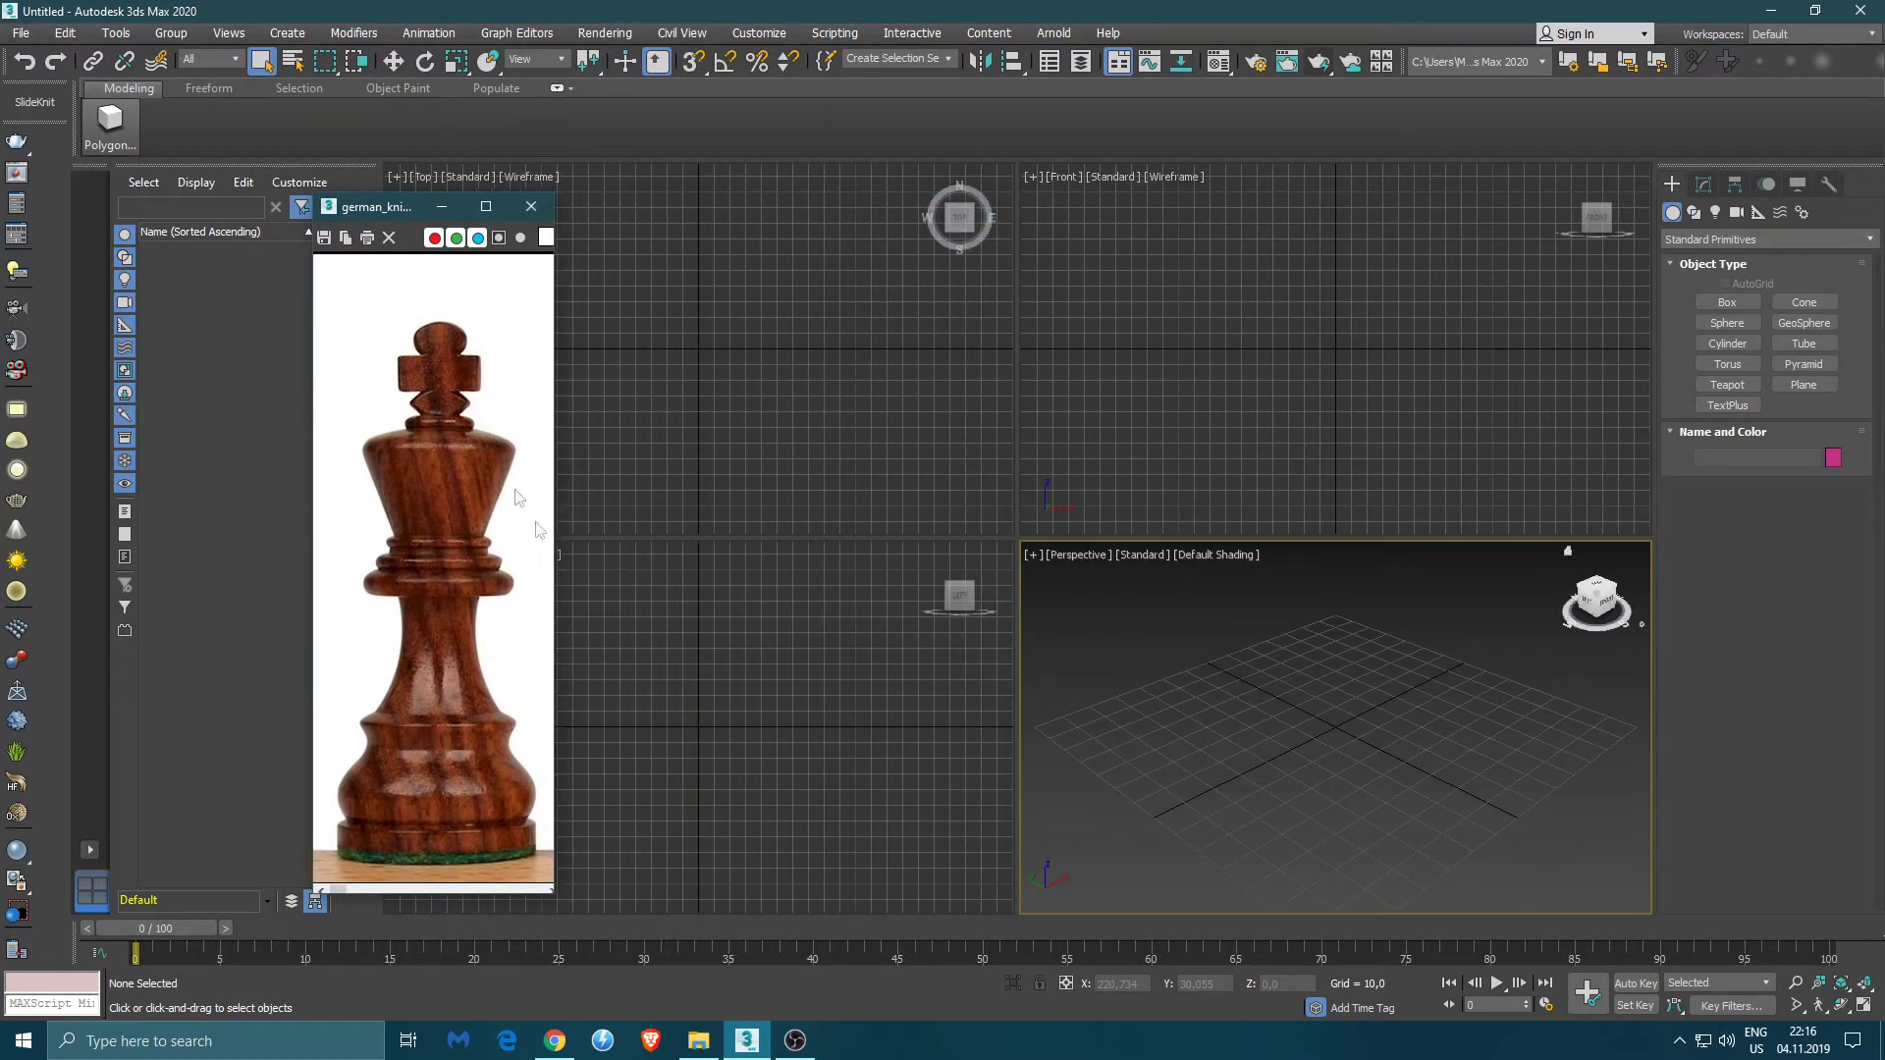
left_click_drag(415, 196, 415, 368)
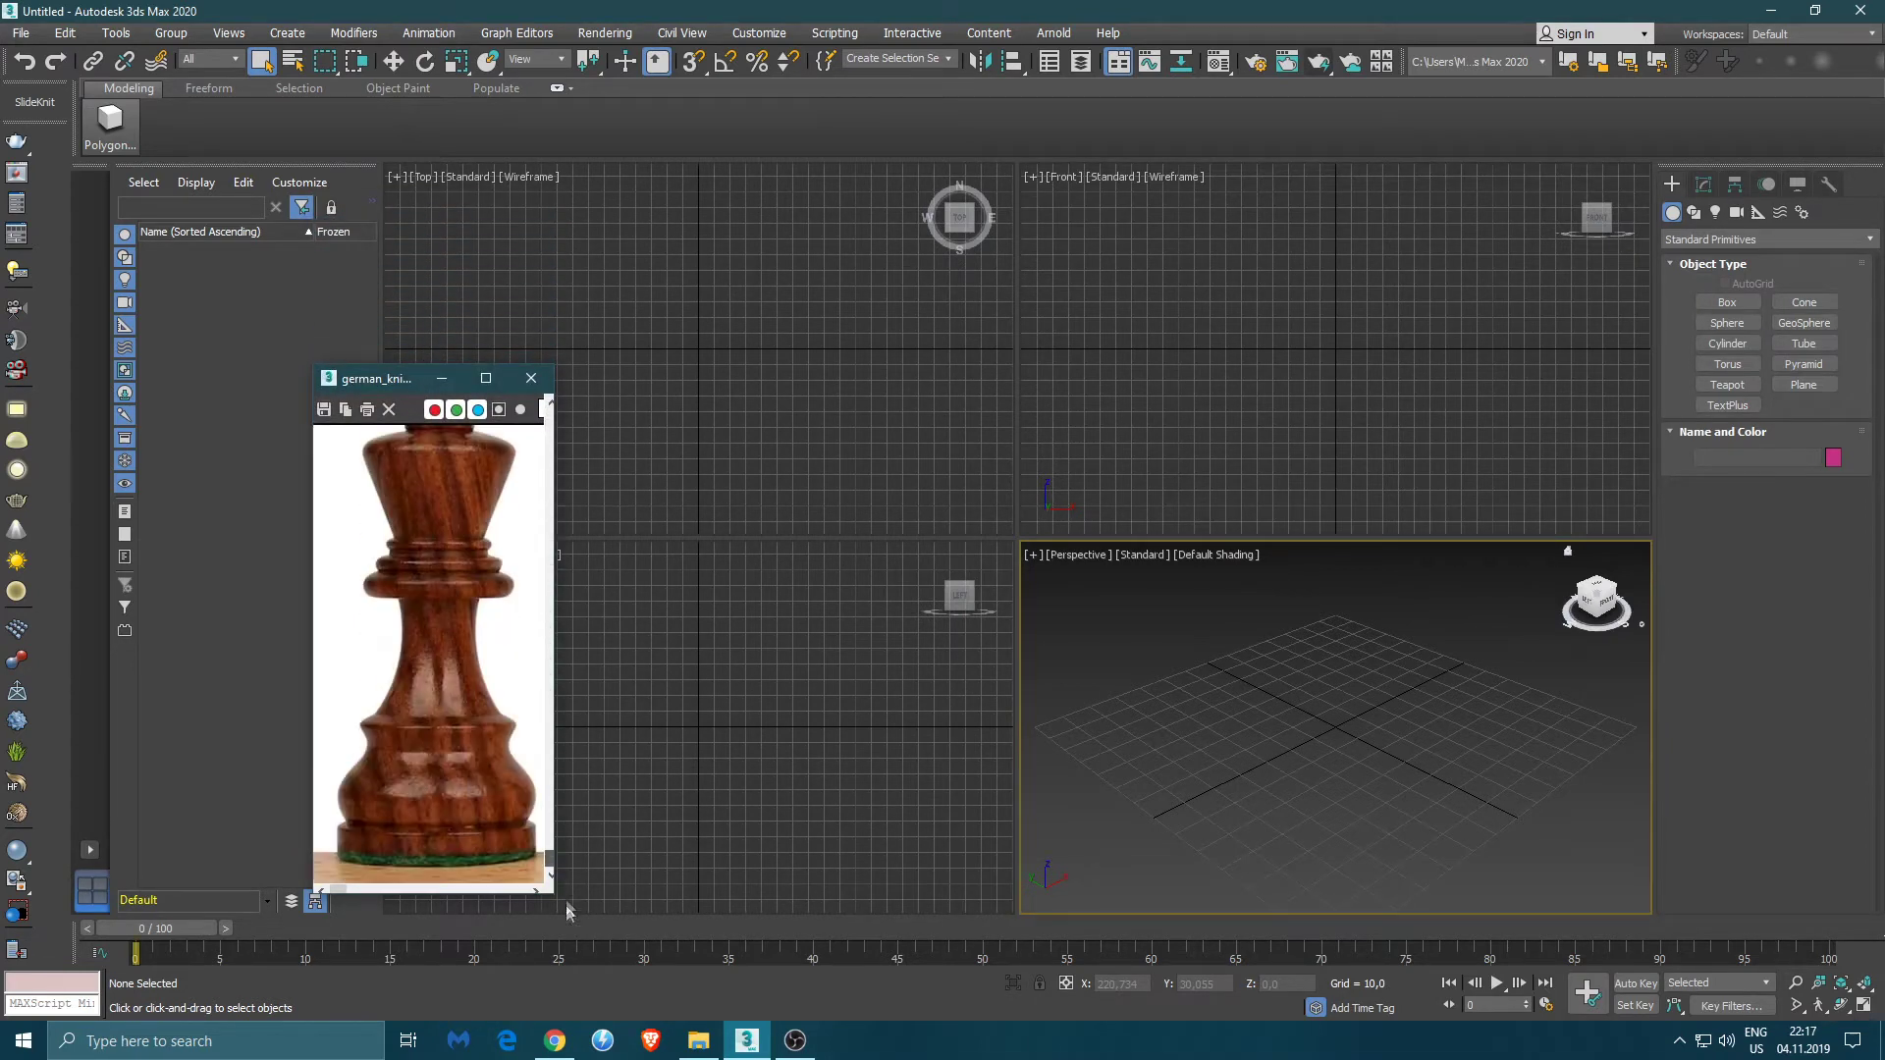
scroll(547, 861, "down", 4)
left_click(520, 892)
left_click(517, 891)
left_click(517, 892)
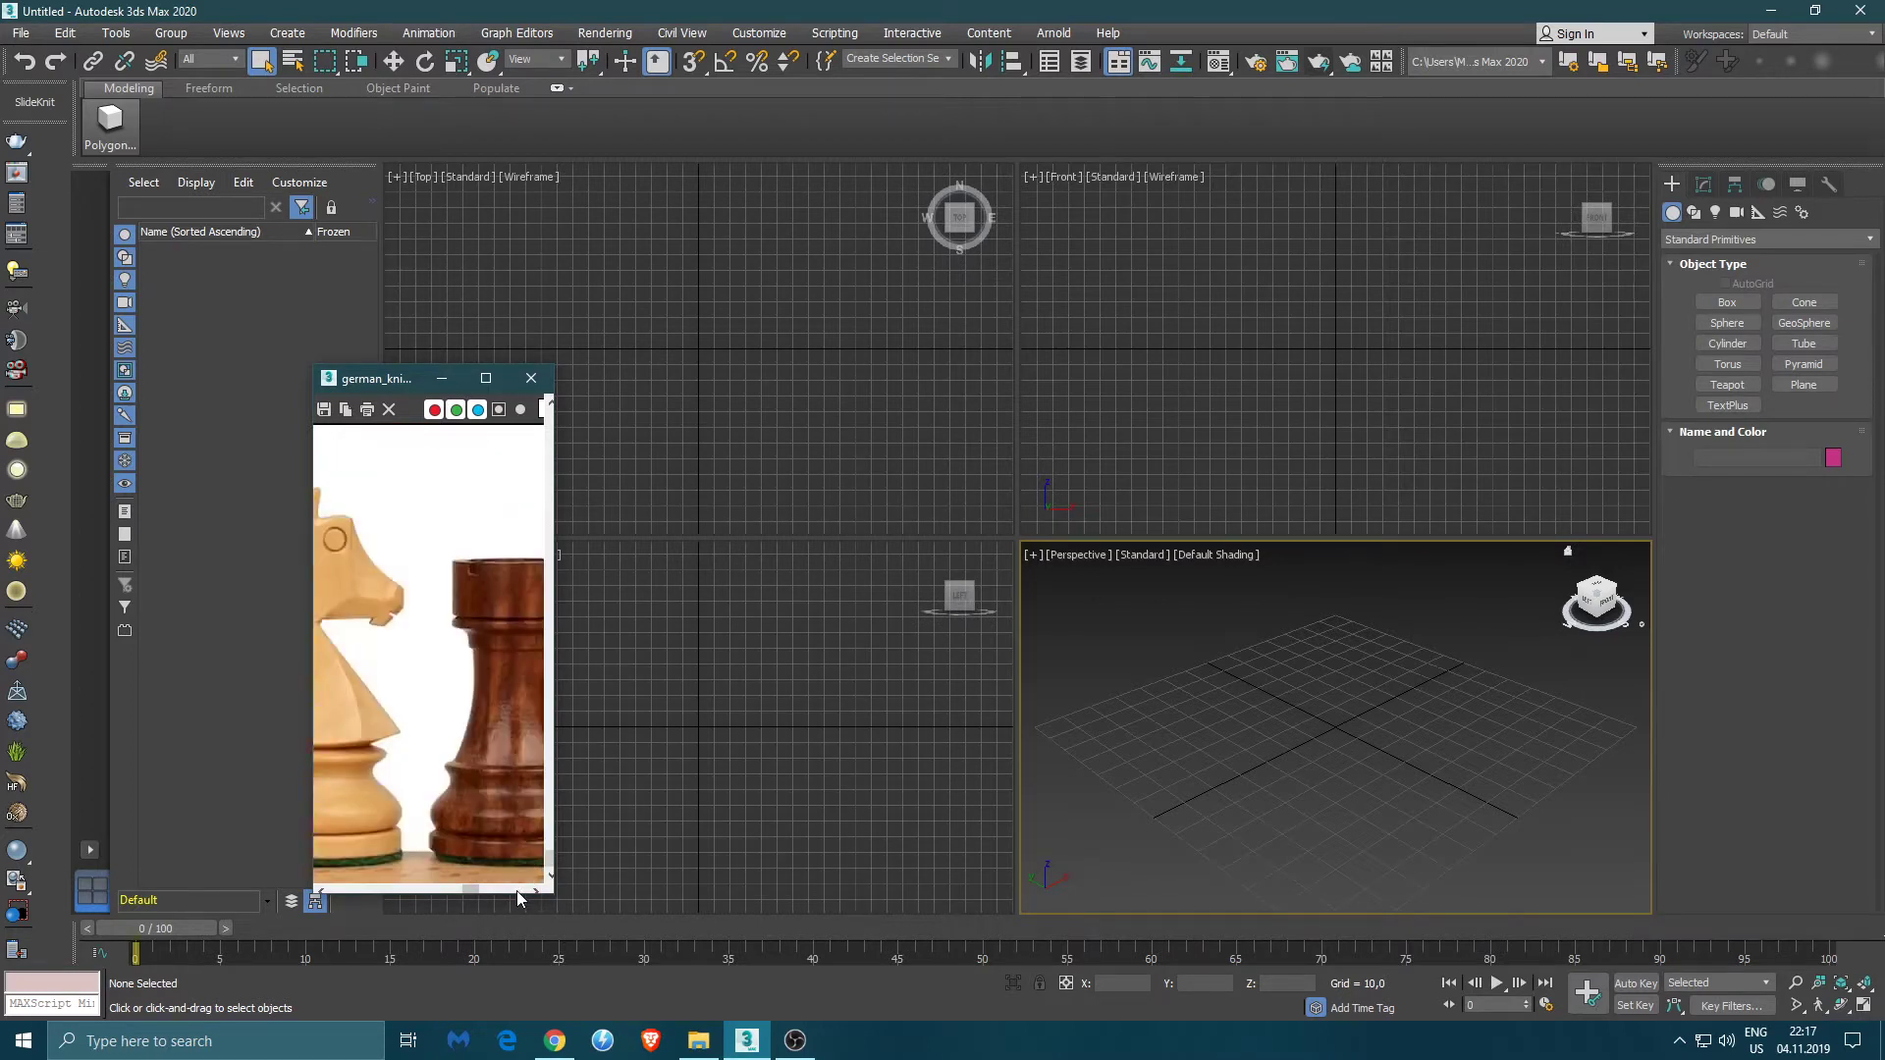
left_click_drag(476, 890, 489, 891)
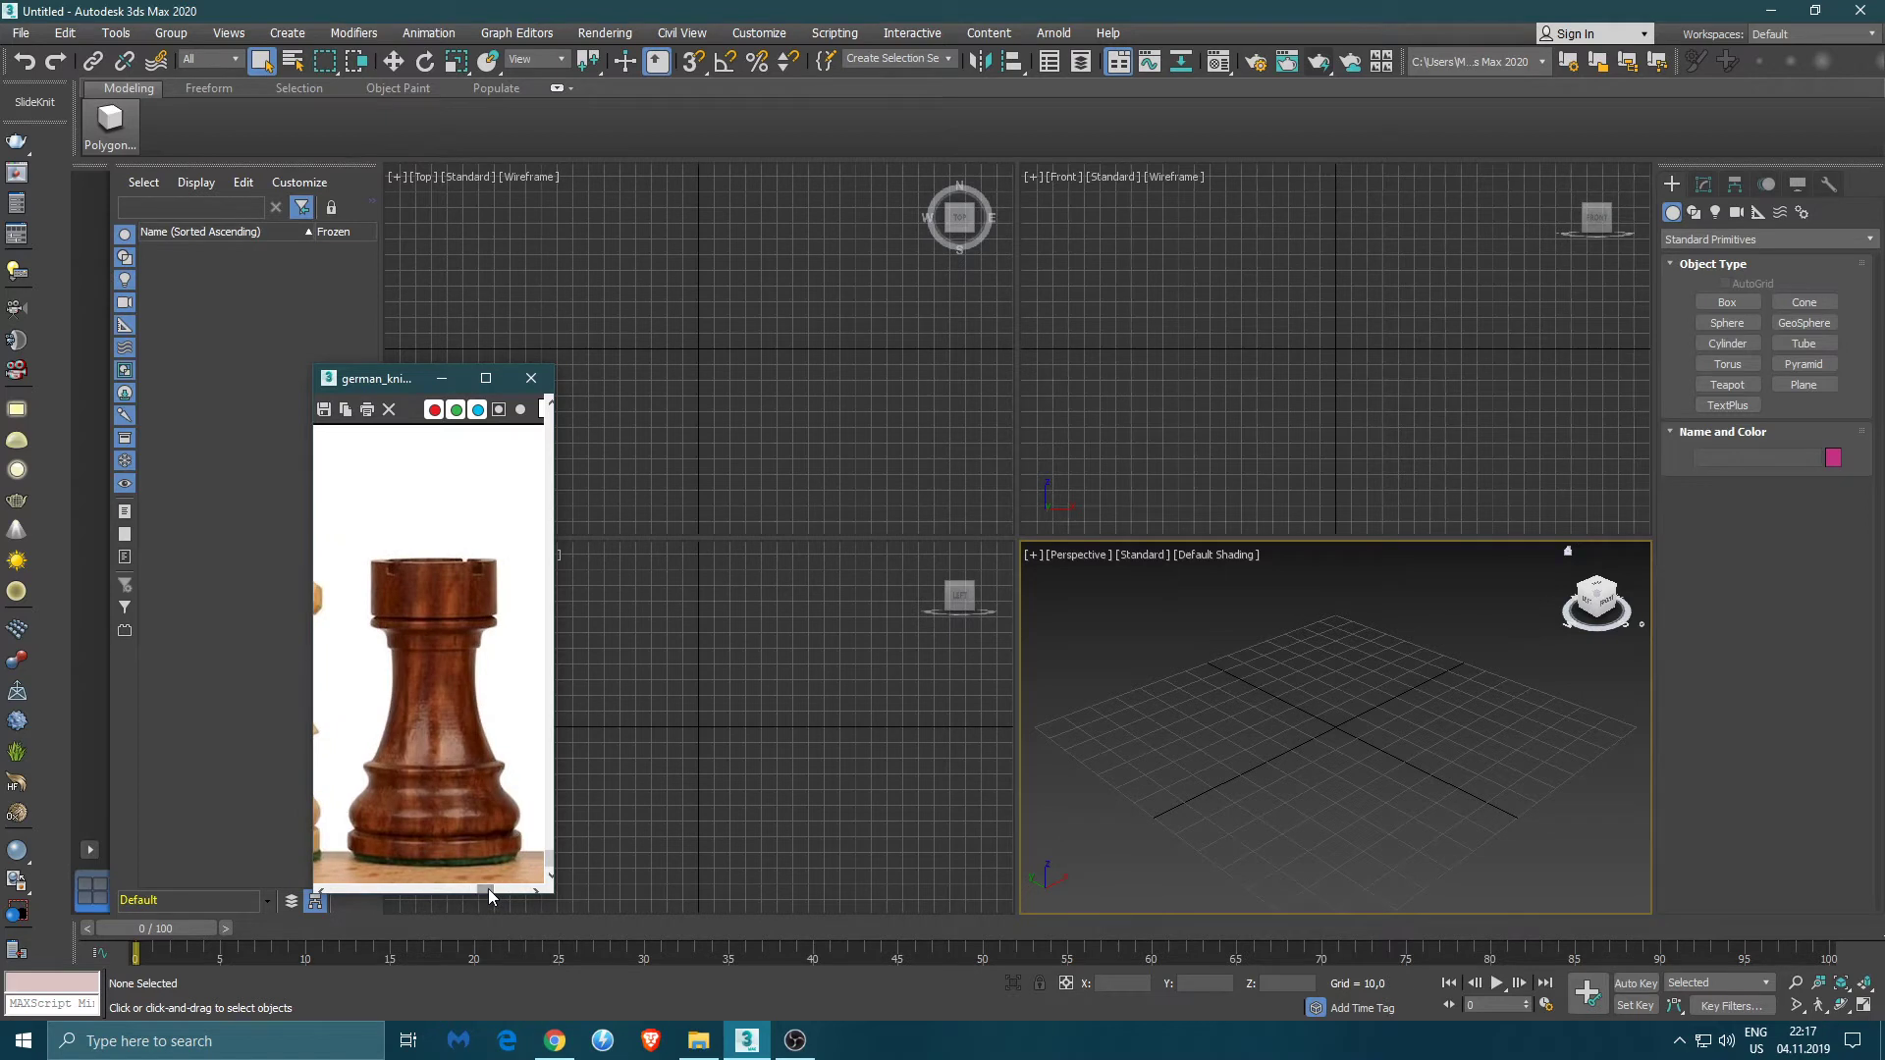
left_click(404, 364)
left_click_drag(404, 370, 405, 402)
scroll(552, 815, "down", 3)
left_click_drag(403, 413, 230, 397)
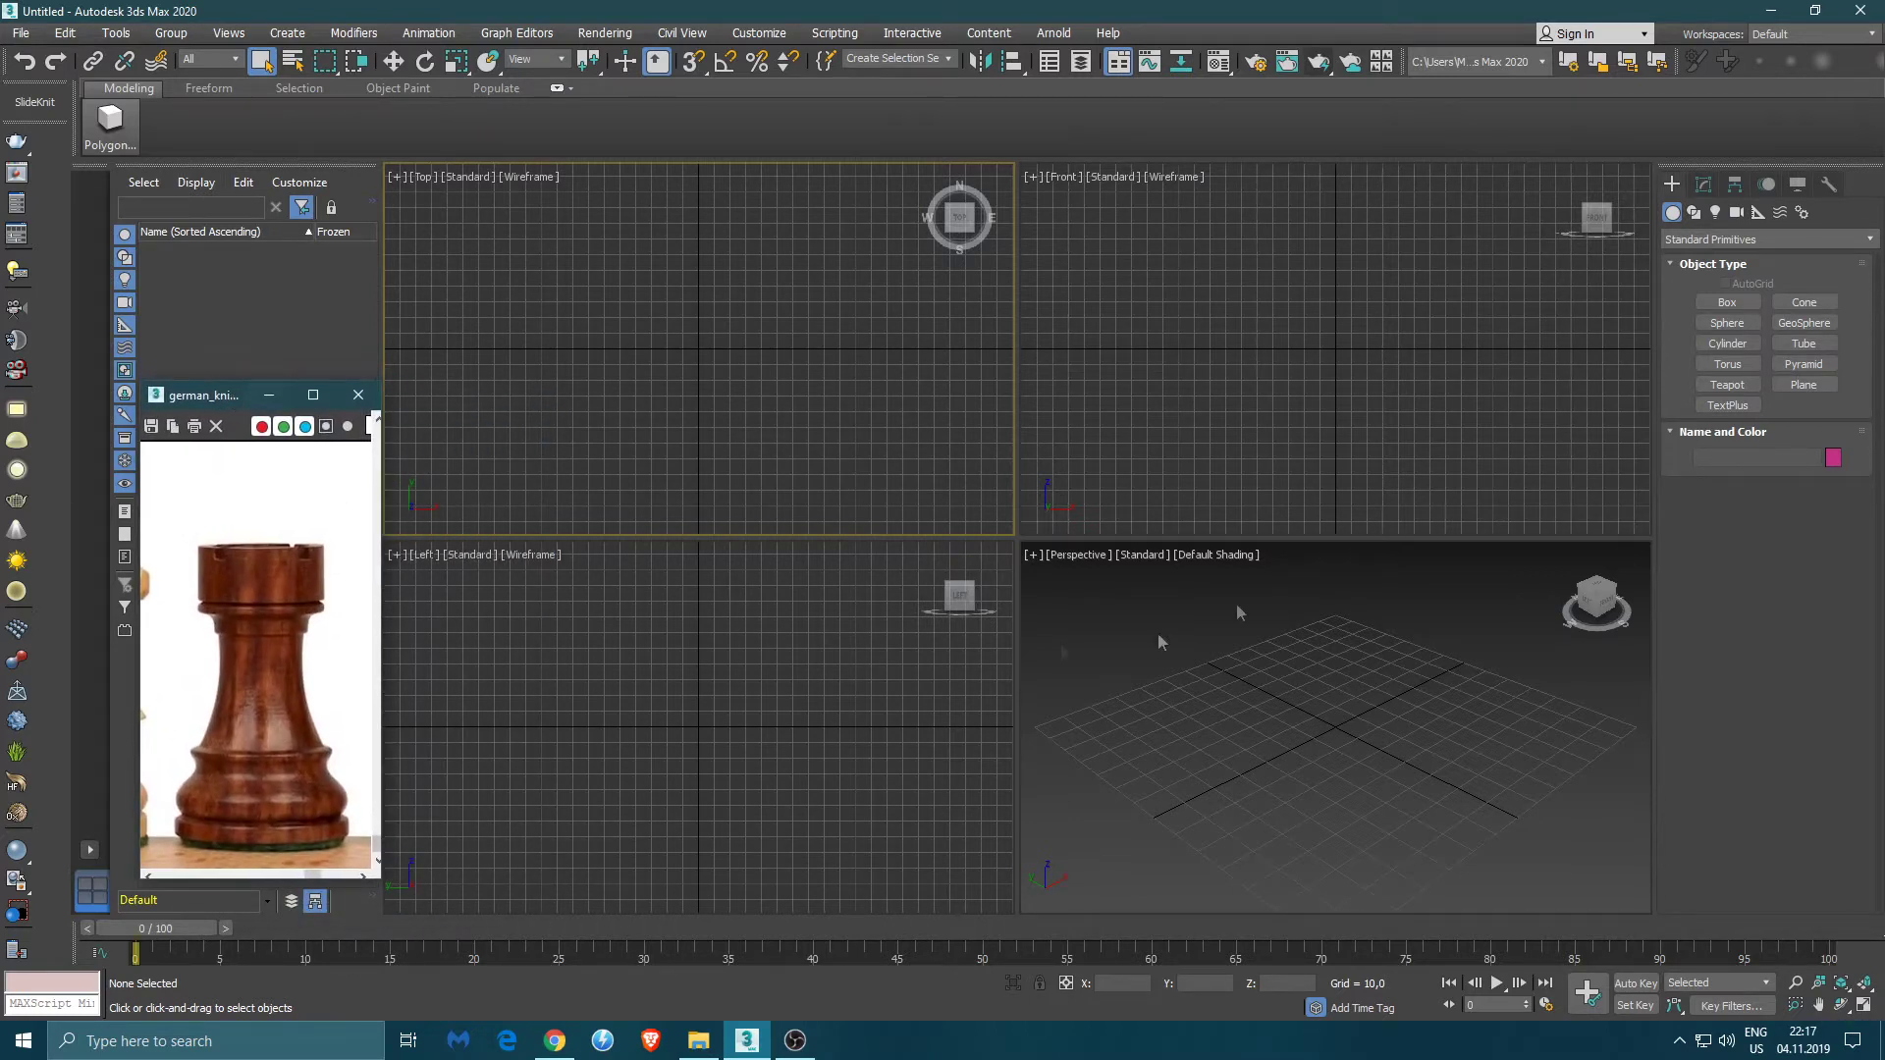
- Create a cylinder of about radius 44 and height 47 in the Perspective view and centre it at X 0, Y 0
left_click(1743, 340)
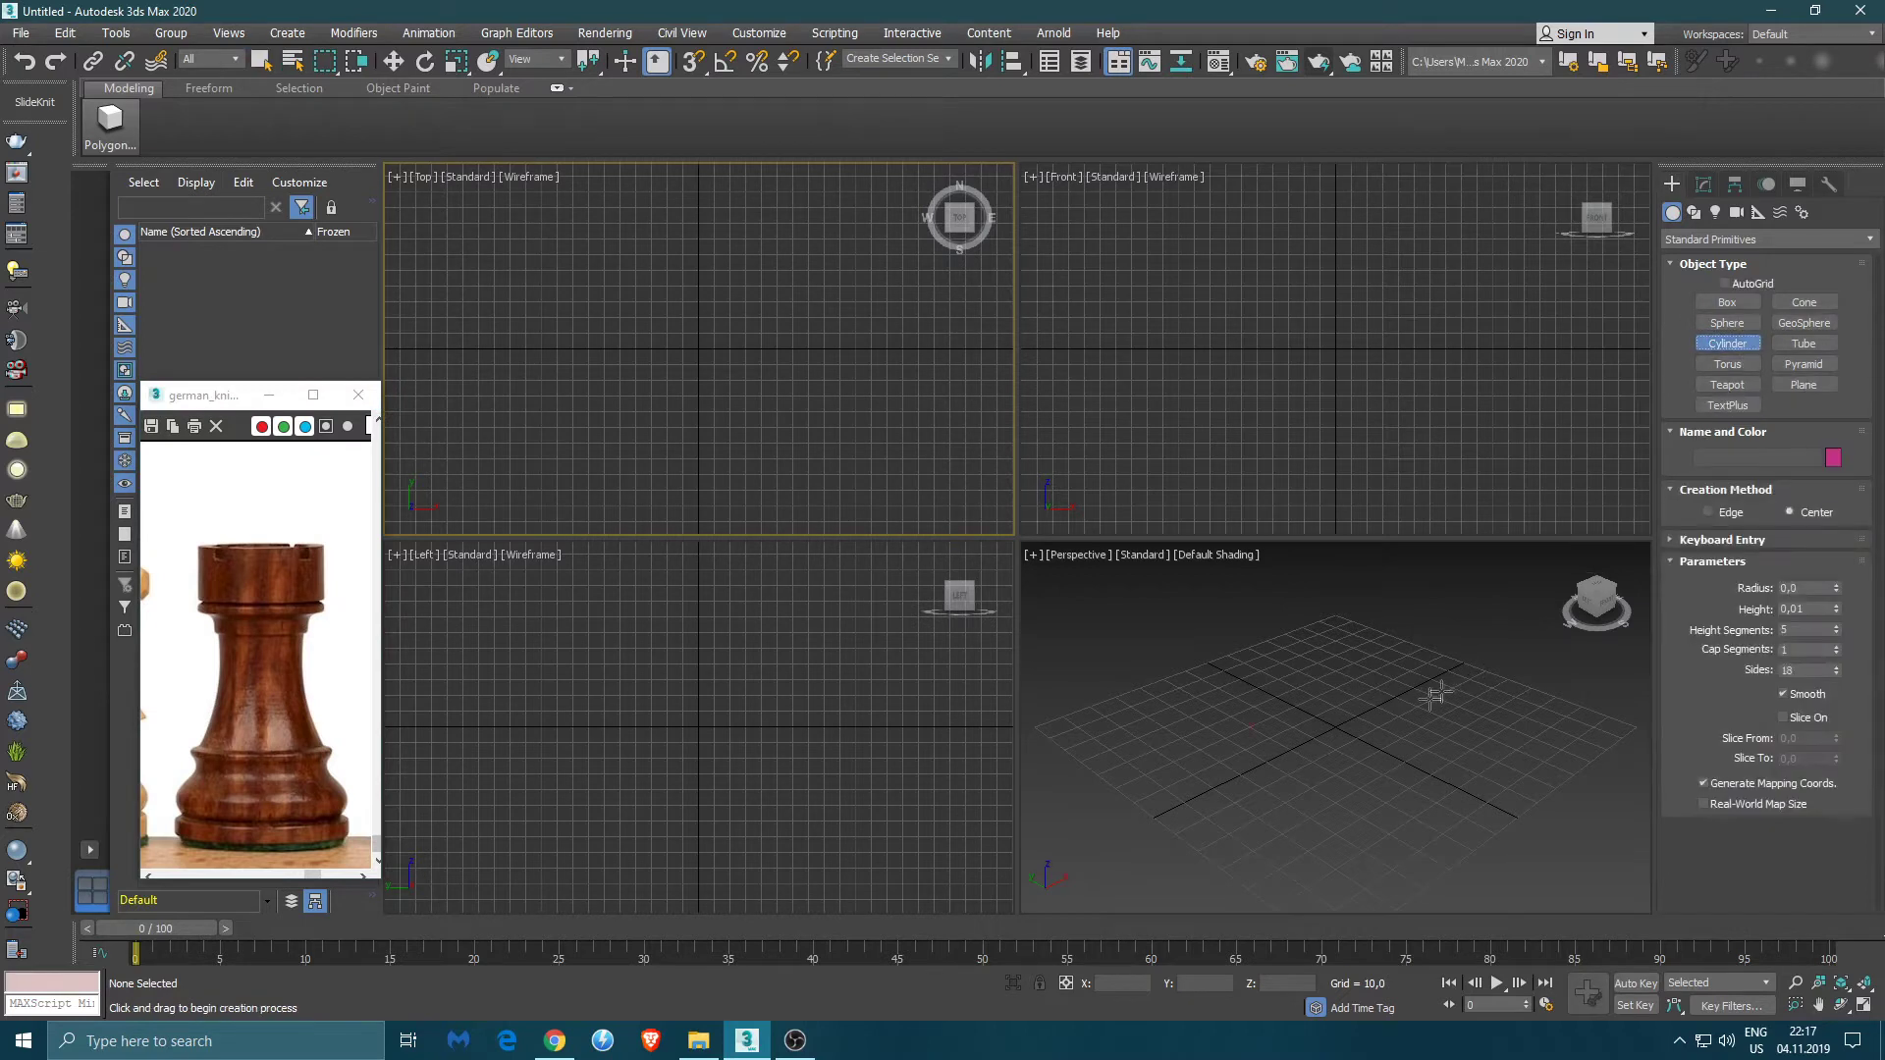
left_click_drag(1316, 756, 1349, 824)
left_click(1349, 631)
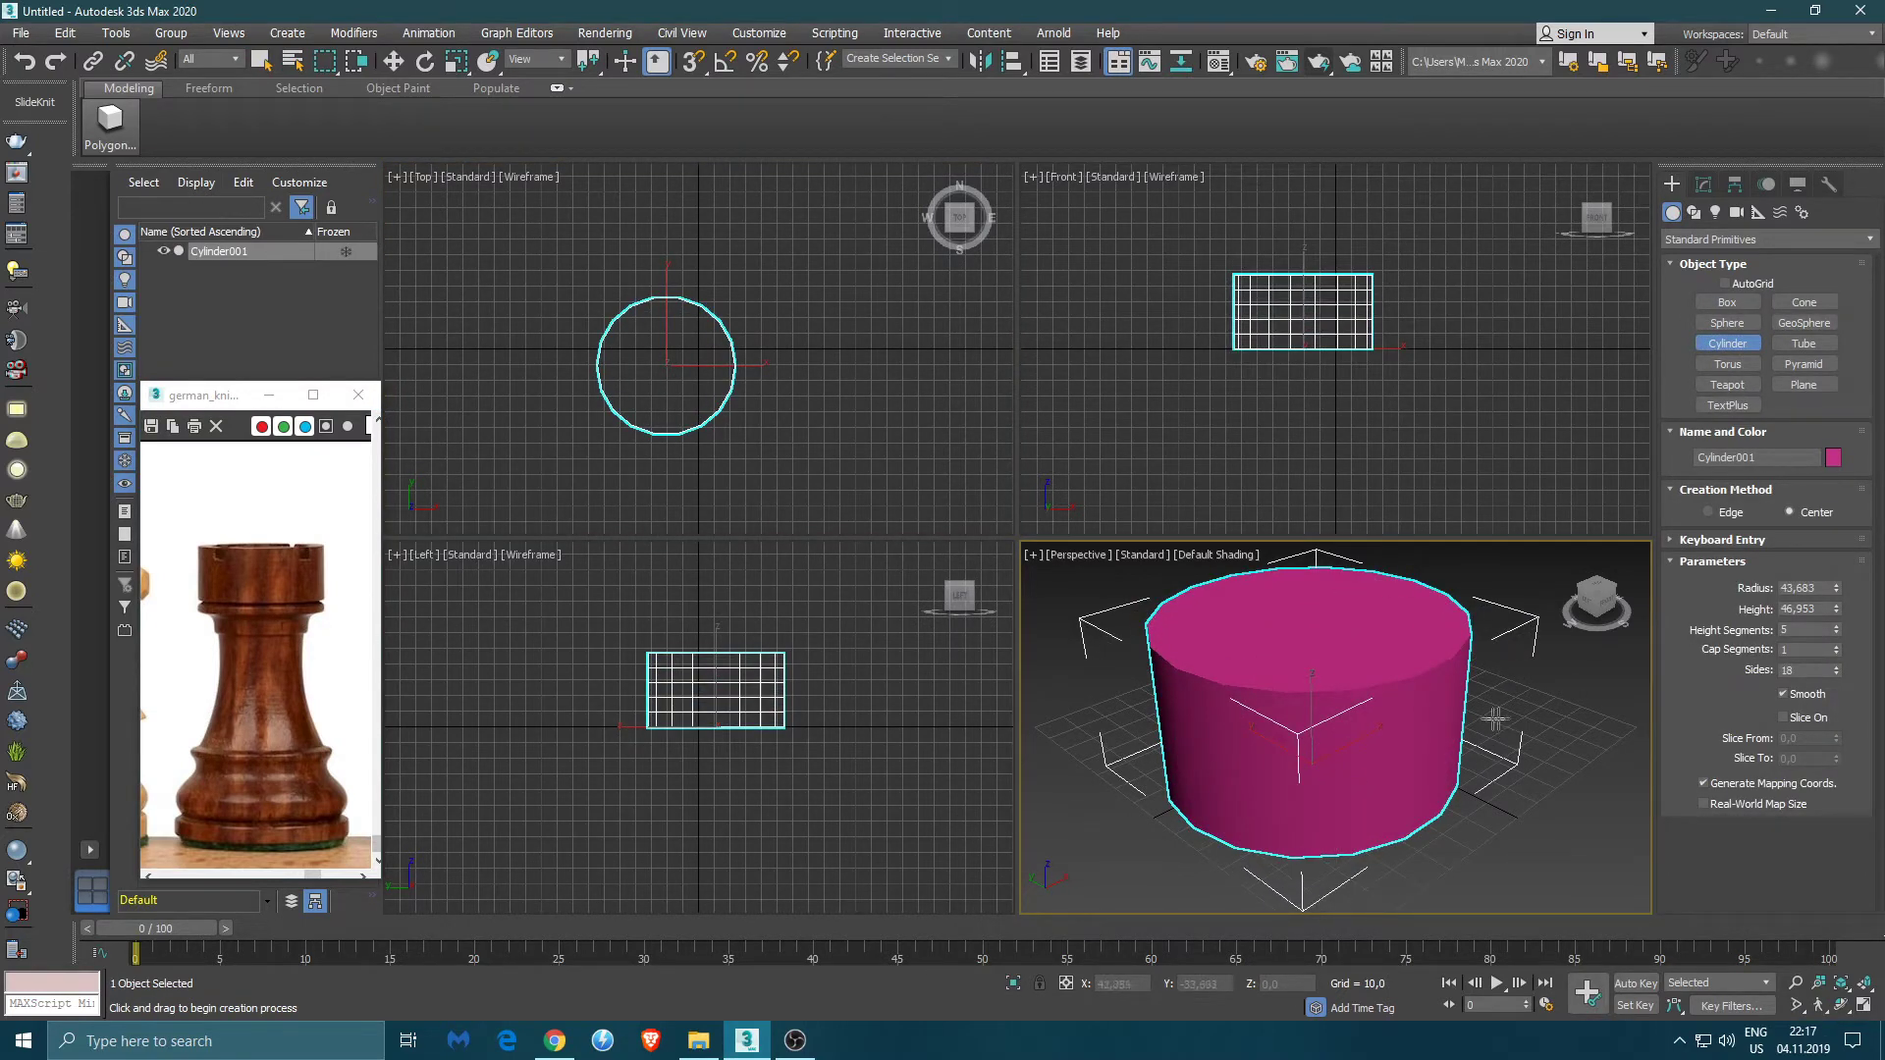
key("w")
right_click(1156, 986)
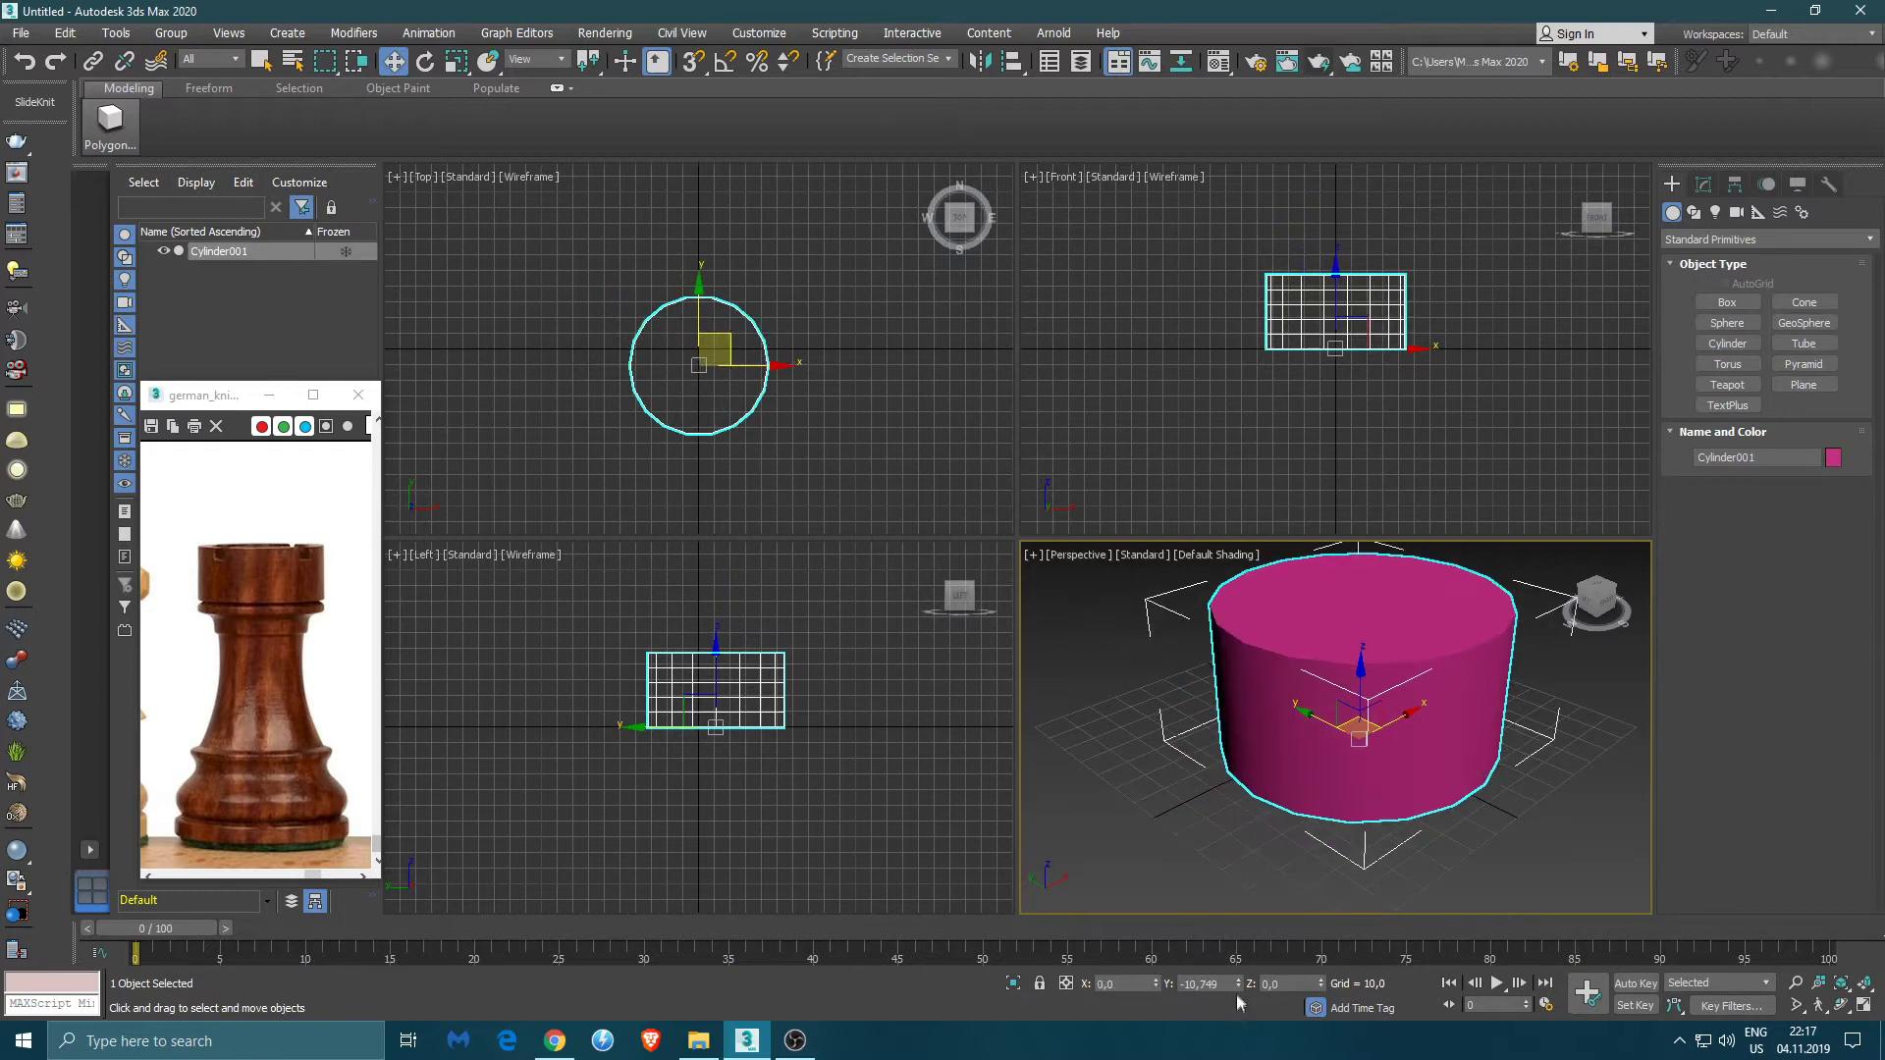
right_click(1238, 986)
- Check the rook's dimensions on the chess set chart in Chrome, return to 3ds Max and set the cylinder's radius to 17
left_click(555, 1040)
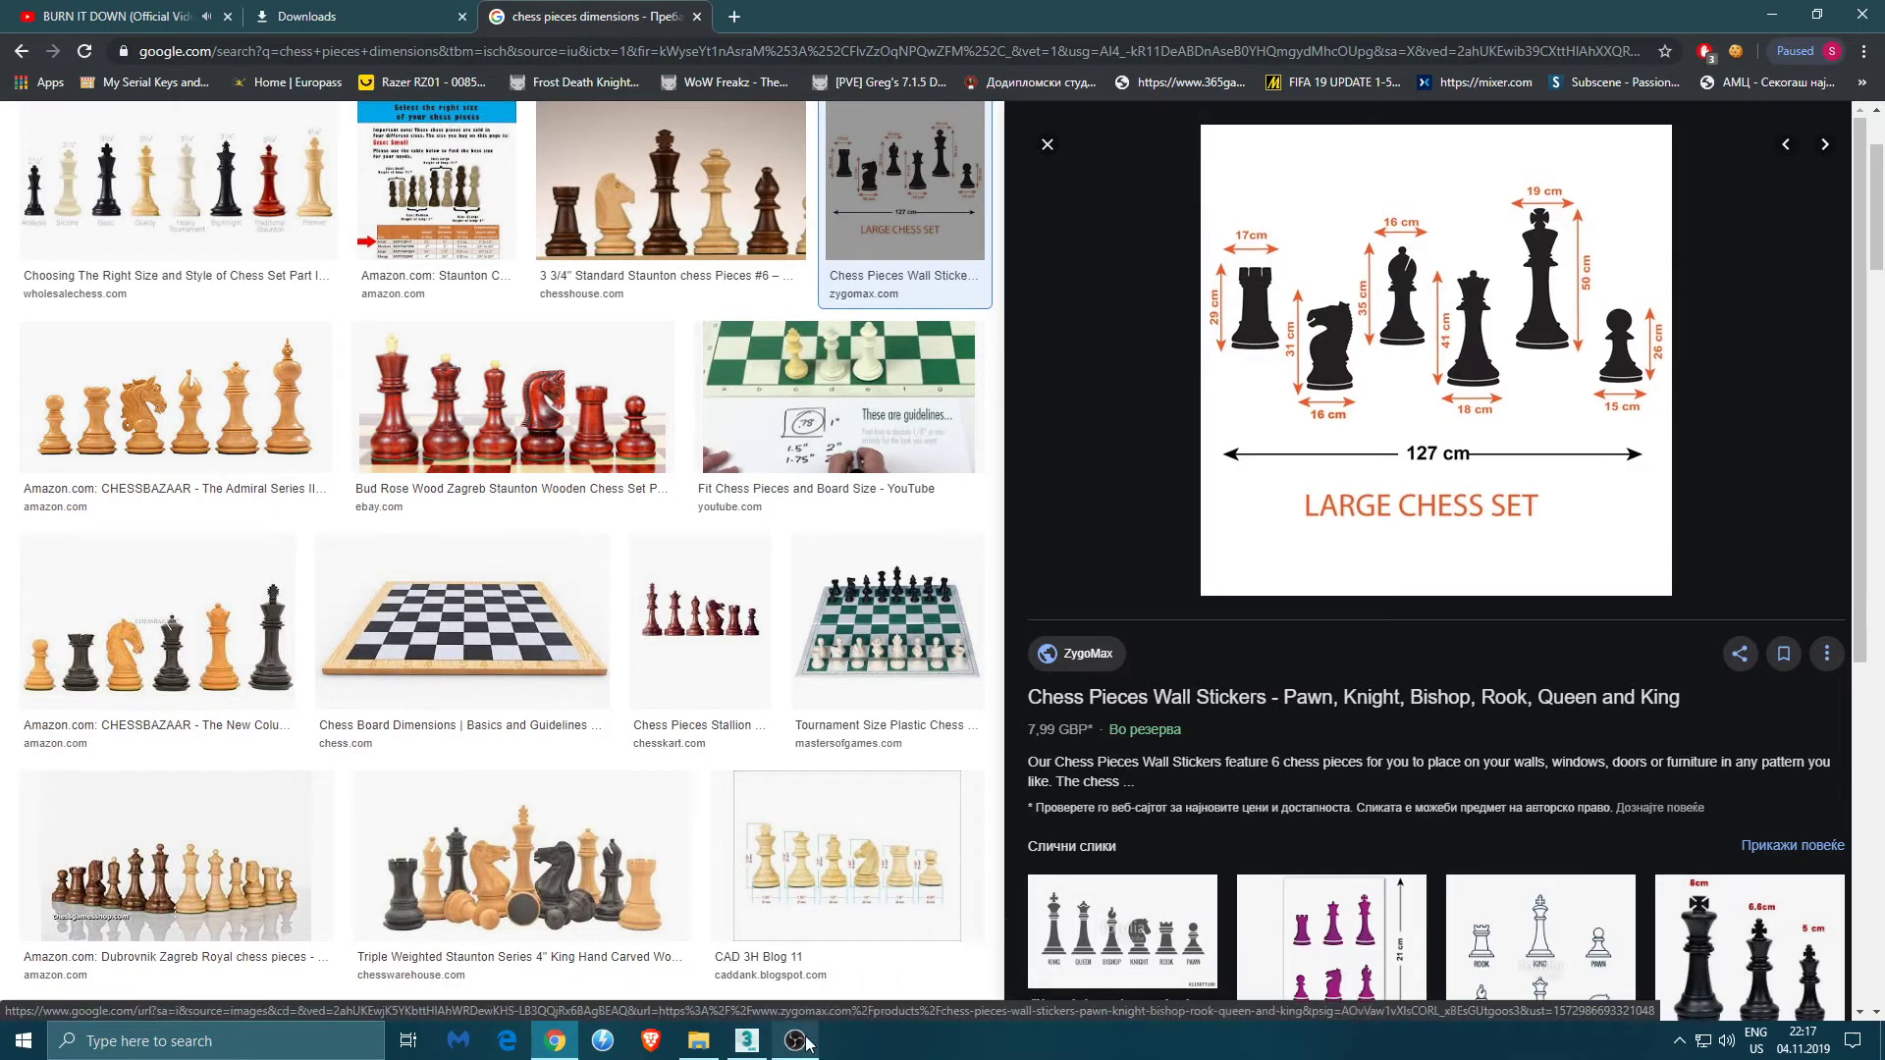
key("alt+Tab")
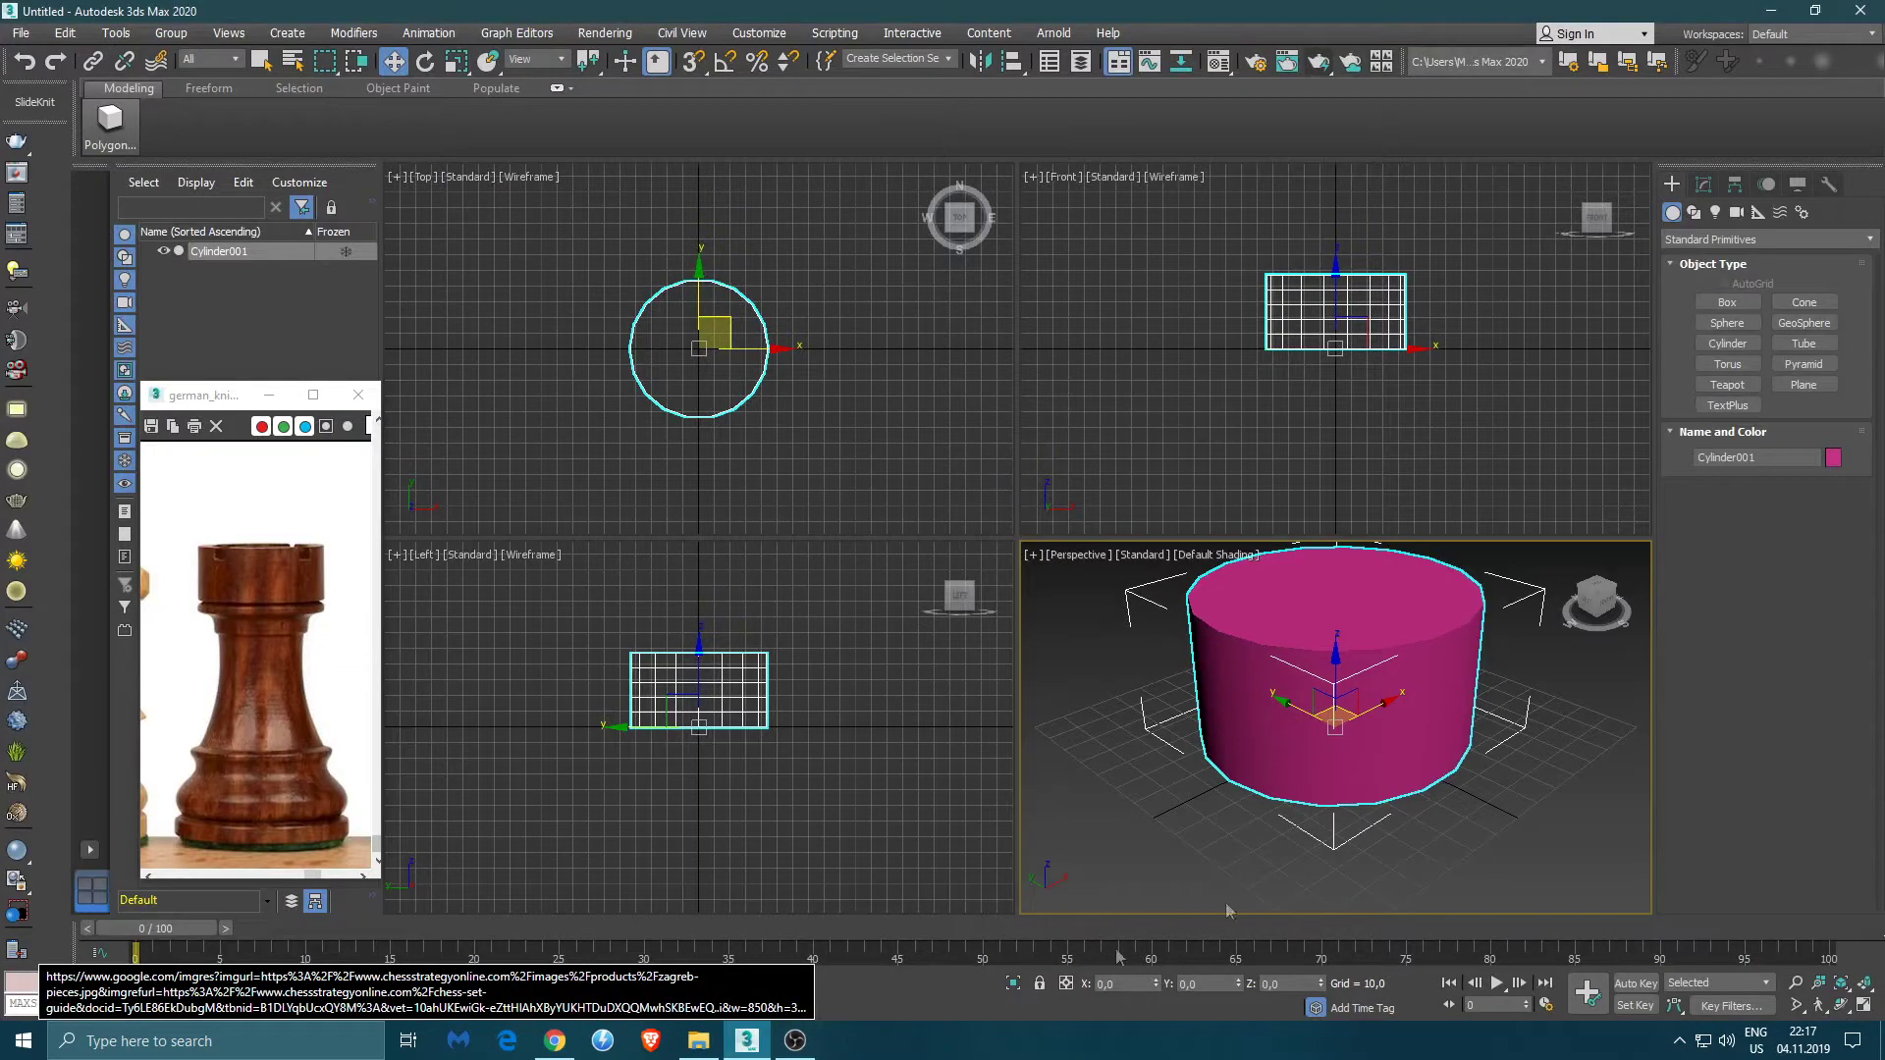
left_click(1704, 186)
double_click(1828, 471)
type("1")
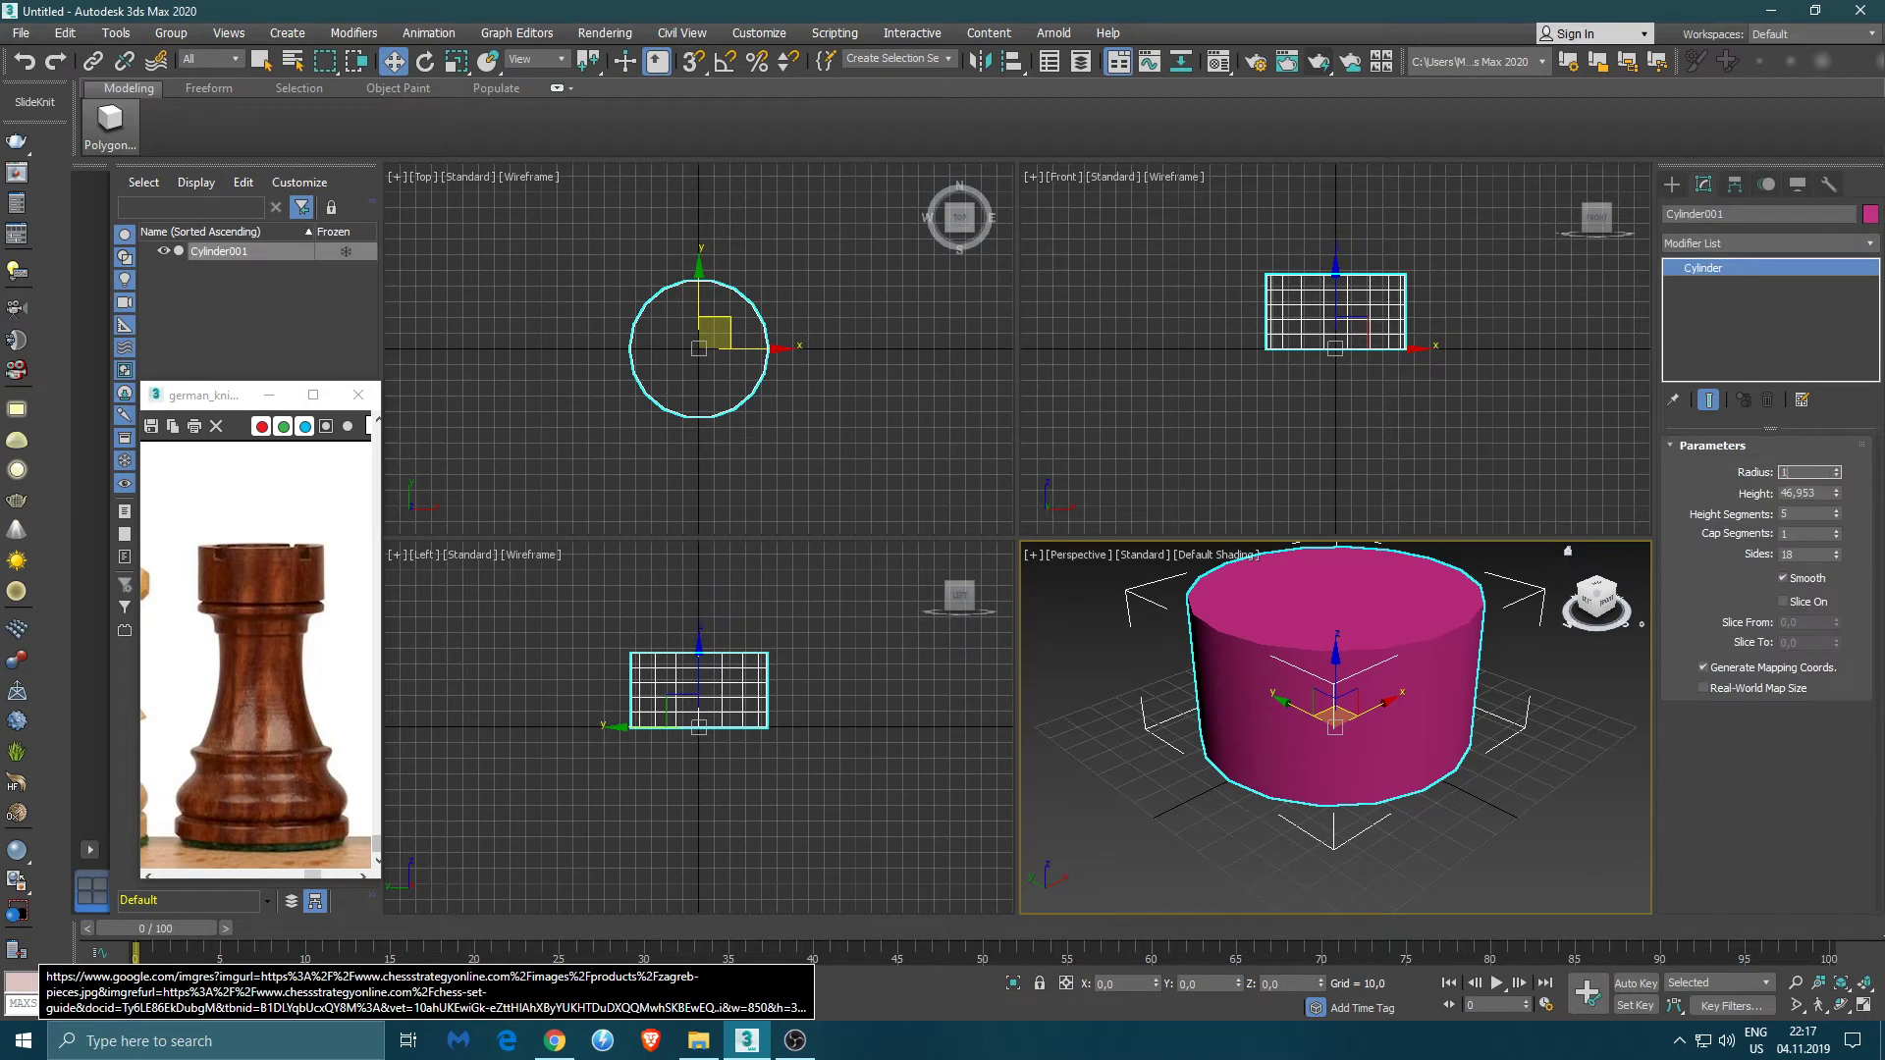
type("7")
key("Return")
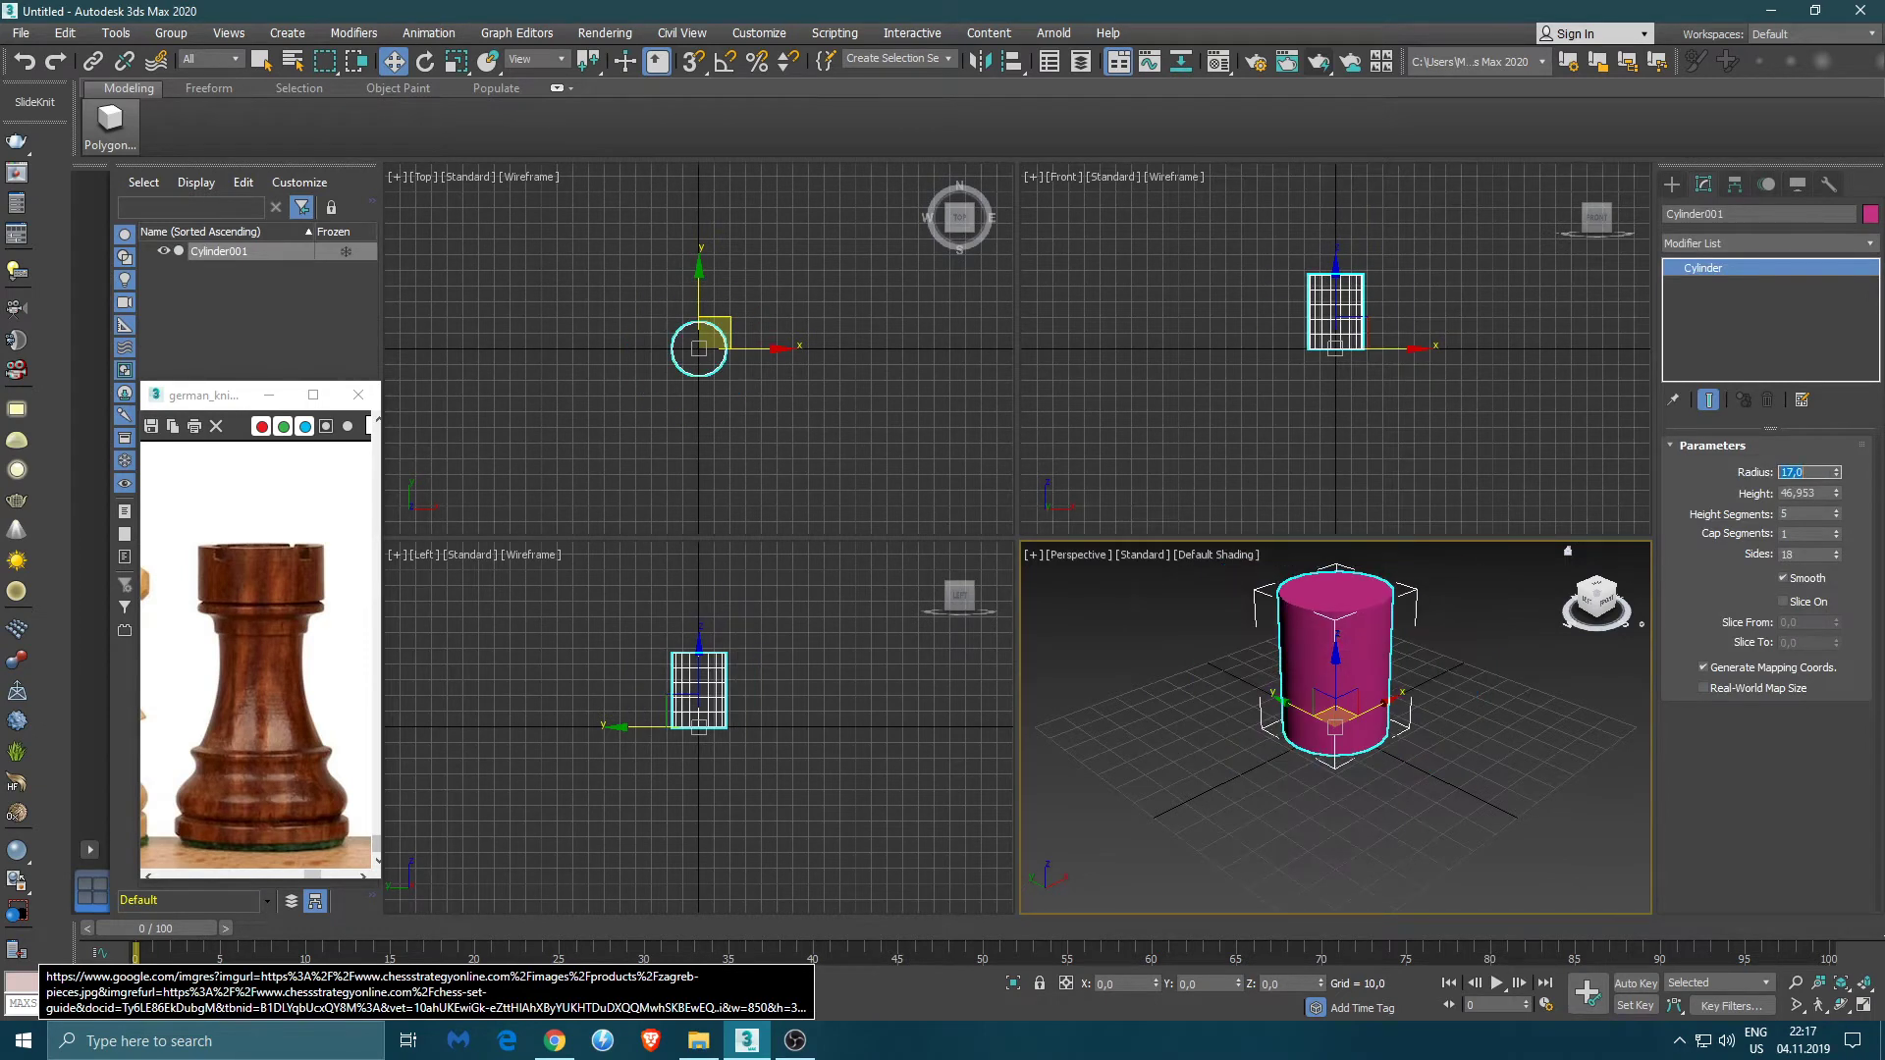
- Set the cylinder's height to 29 and its radius to 8.5
middle_click_drag(1464, 709, 1338, 697, "alt")
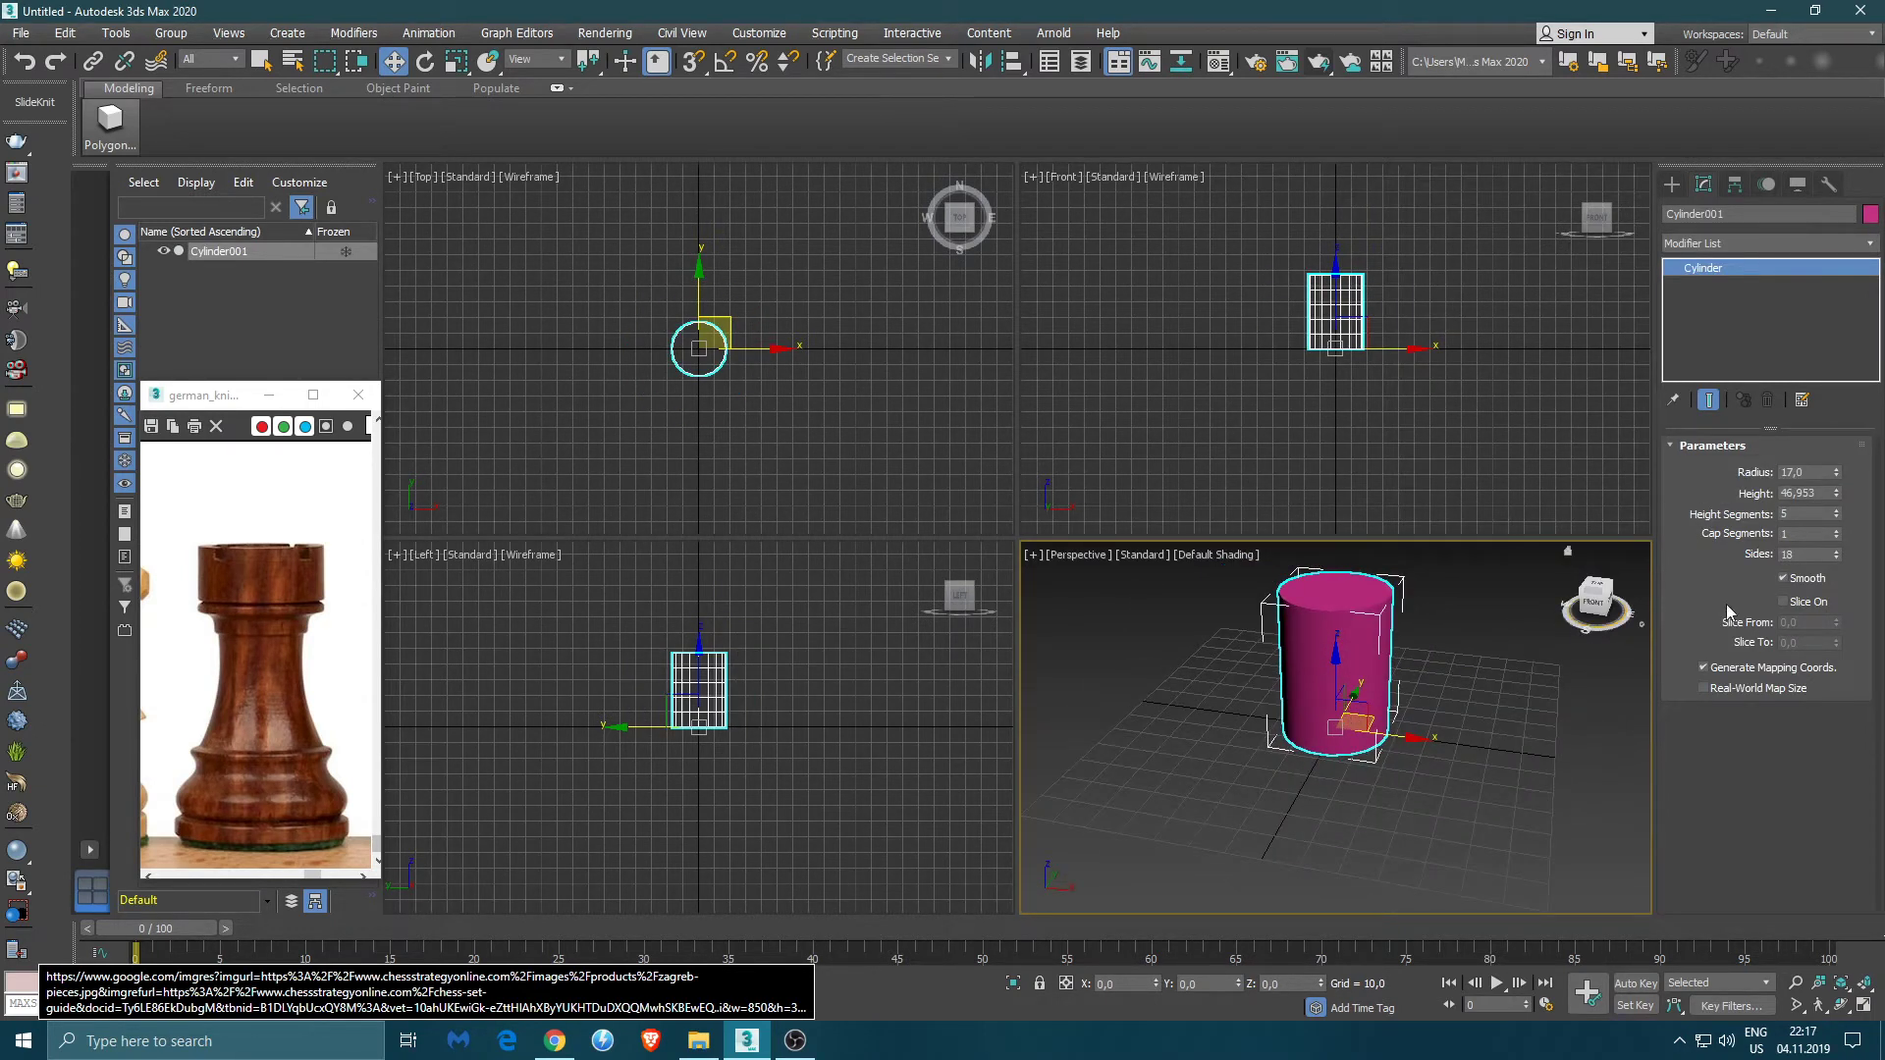
double_click(1828, 490)
type("29")
key("Return")
middle_click_drag(1294, 687, 1360, 685, "alt")
double_click(1805, 472)
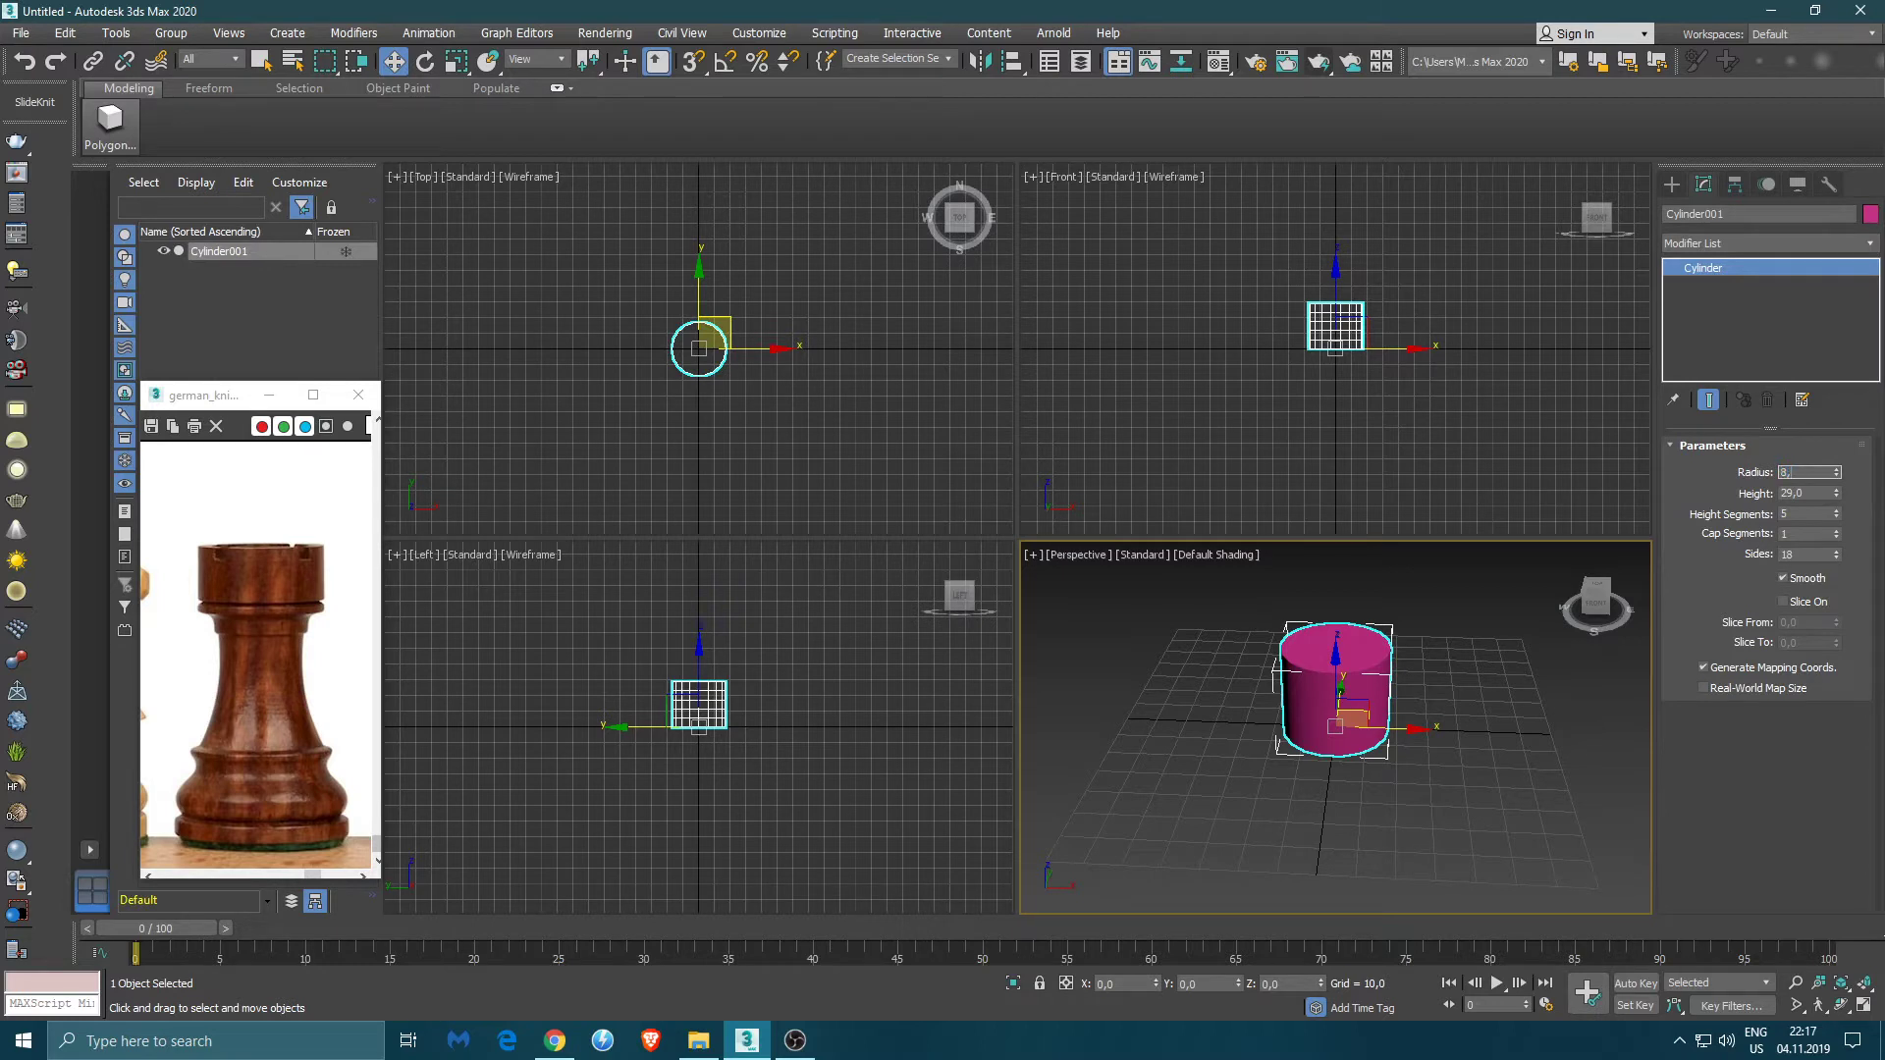
key("Return")
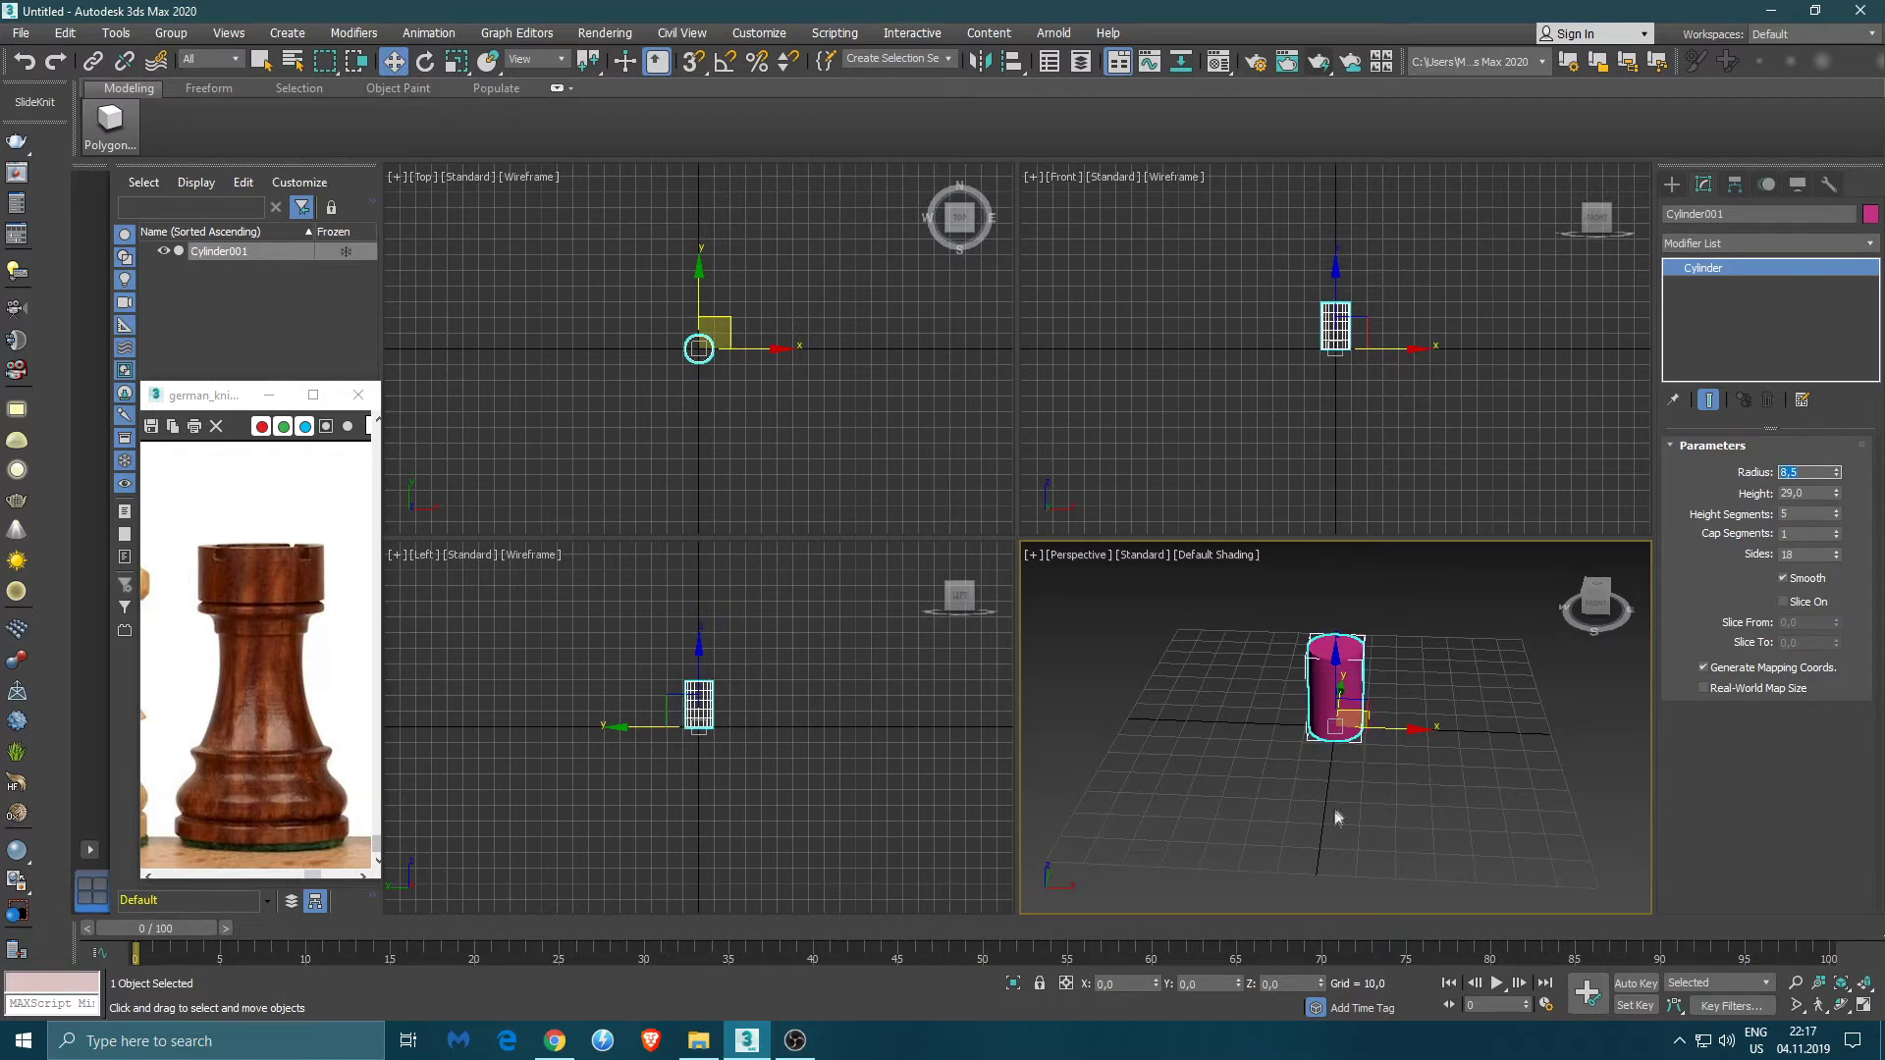
- Set the cylinder to 20 sides and 10 height segments
left_click(1360, 795)
left_click(1335, 344)
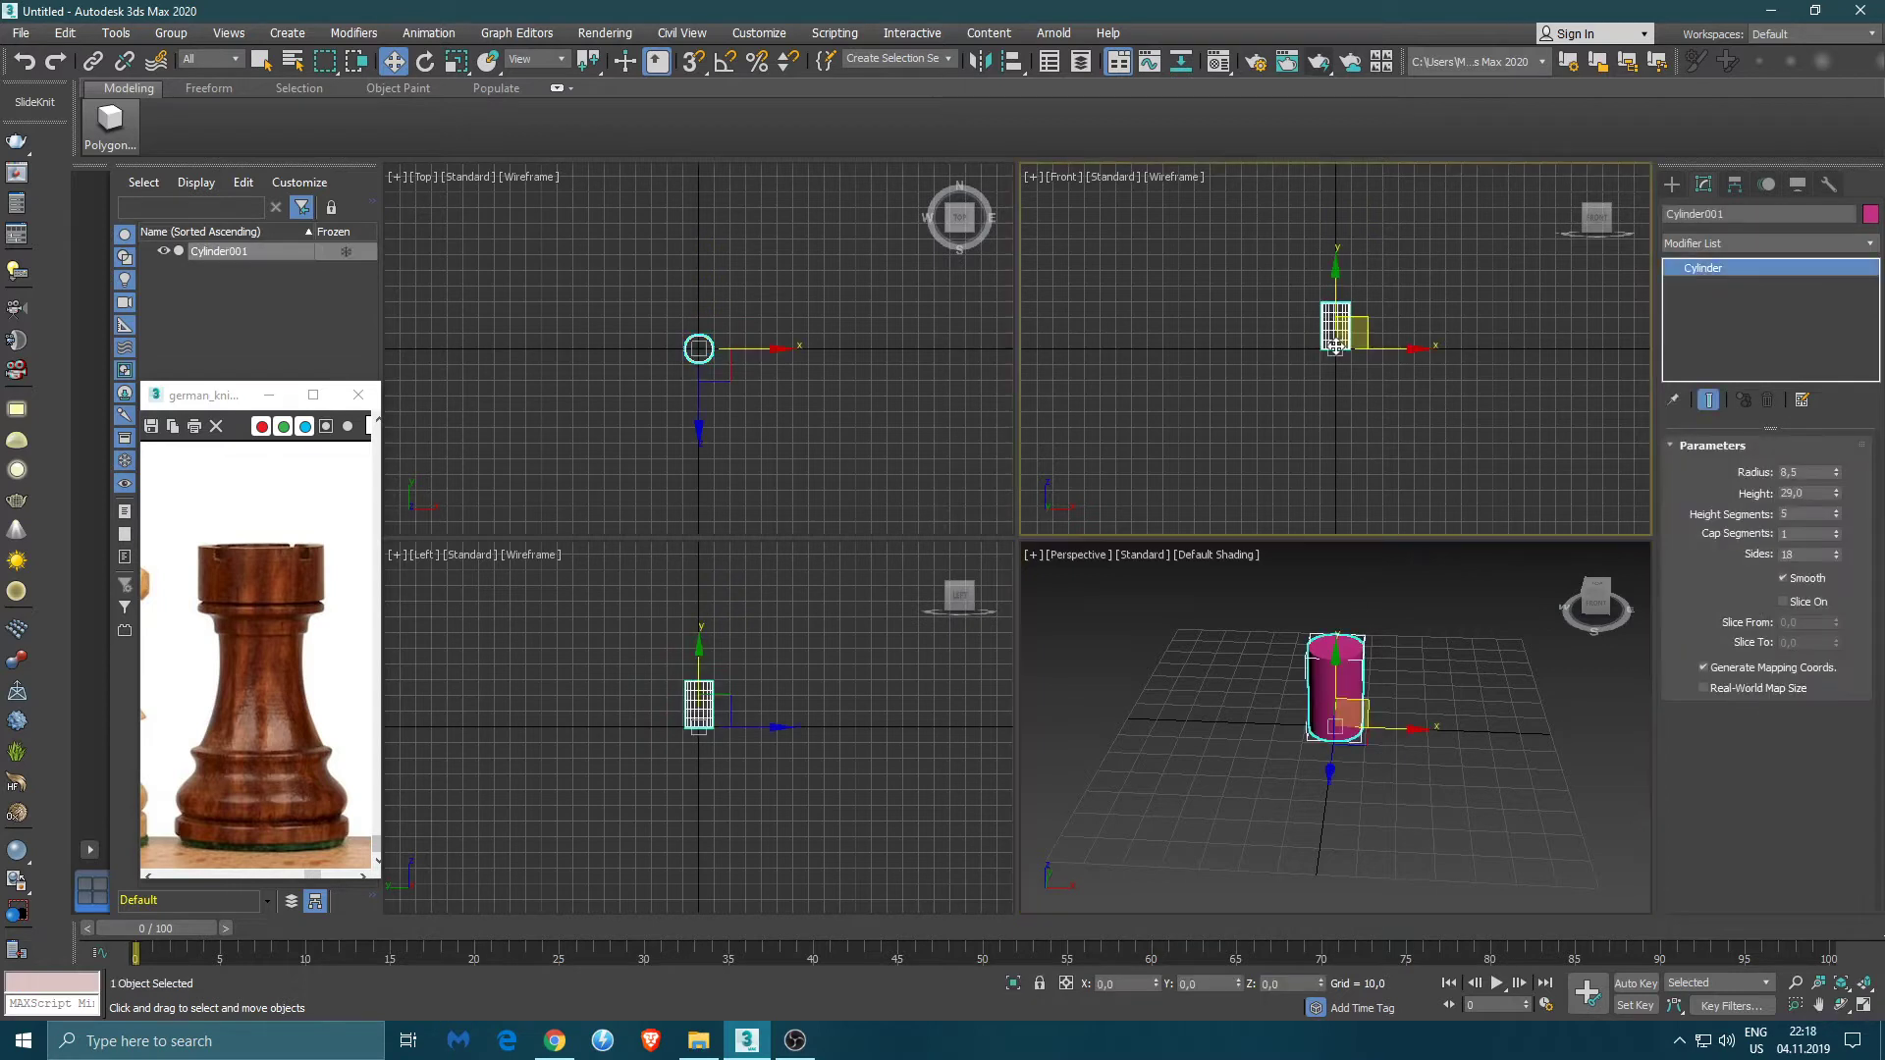
key("z")
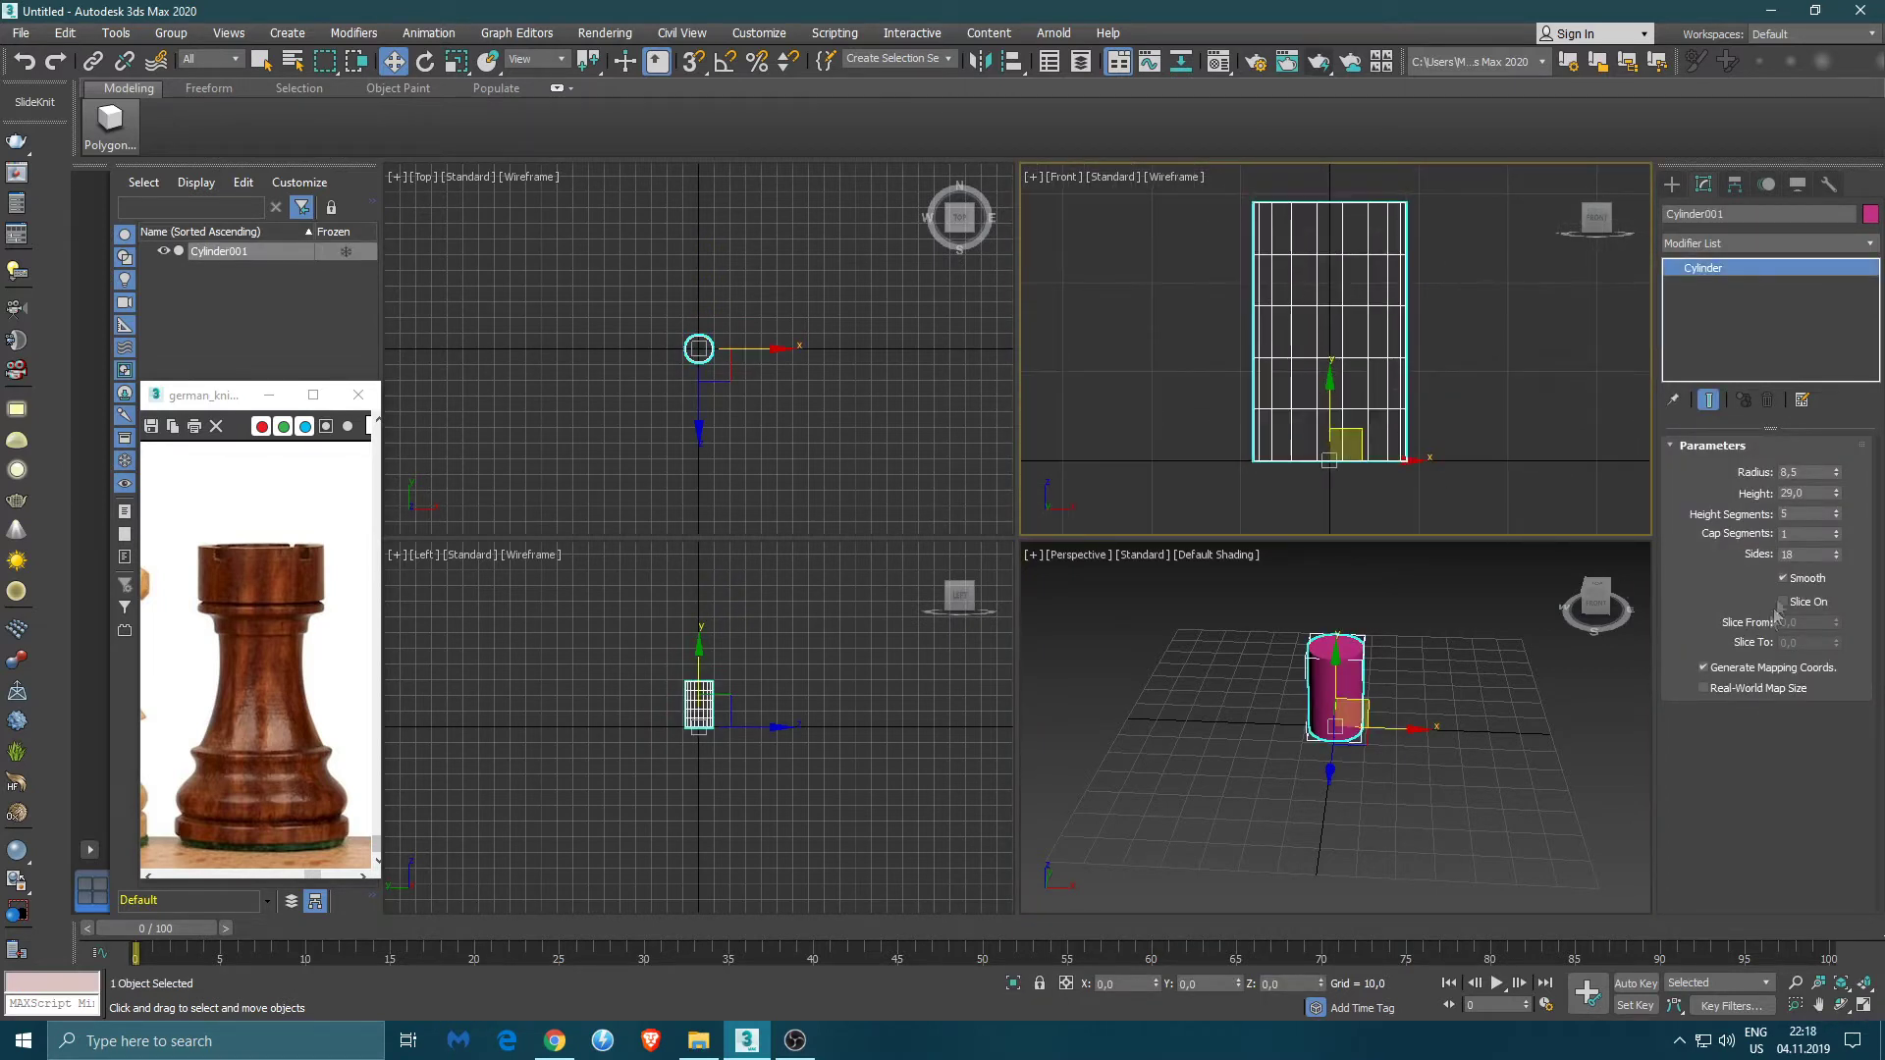
left_click(1836, 552)
left_click(1836, 552)
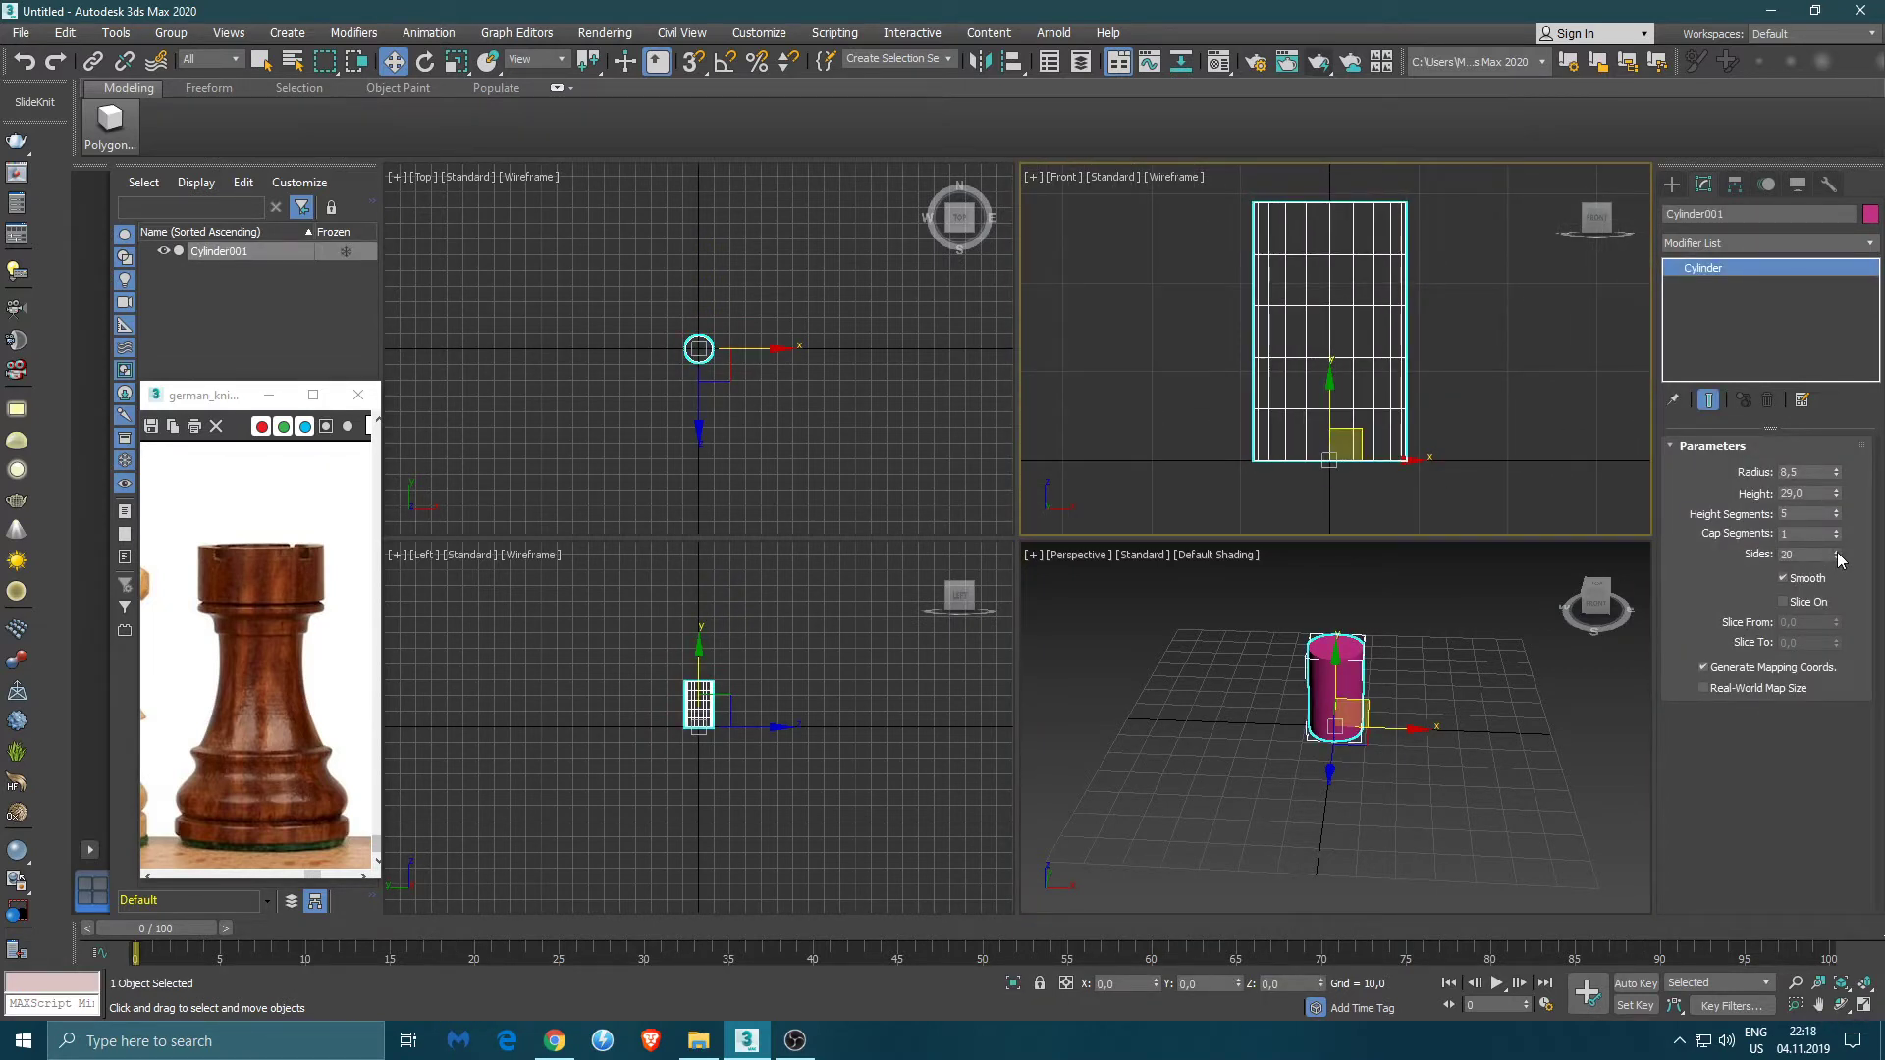
left_click_drag(1806, 558, 1772, 561)
left_click(1806, 513)
type("10")
key("Return")
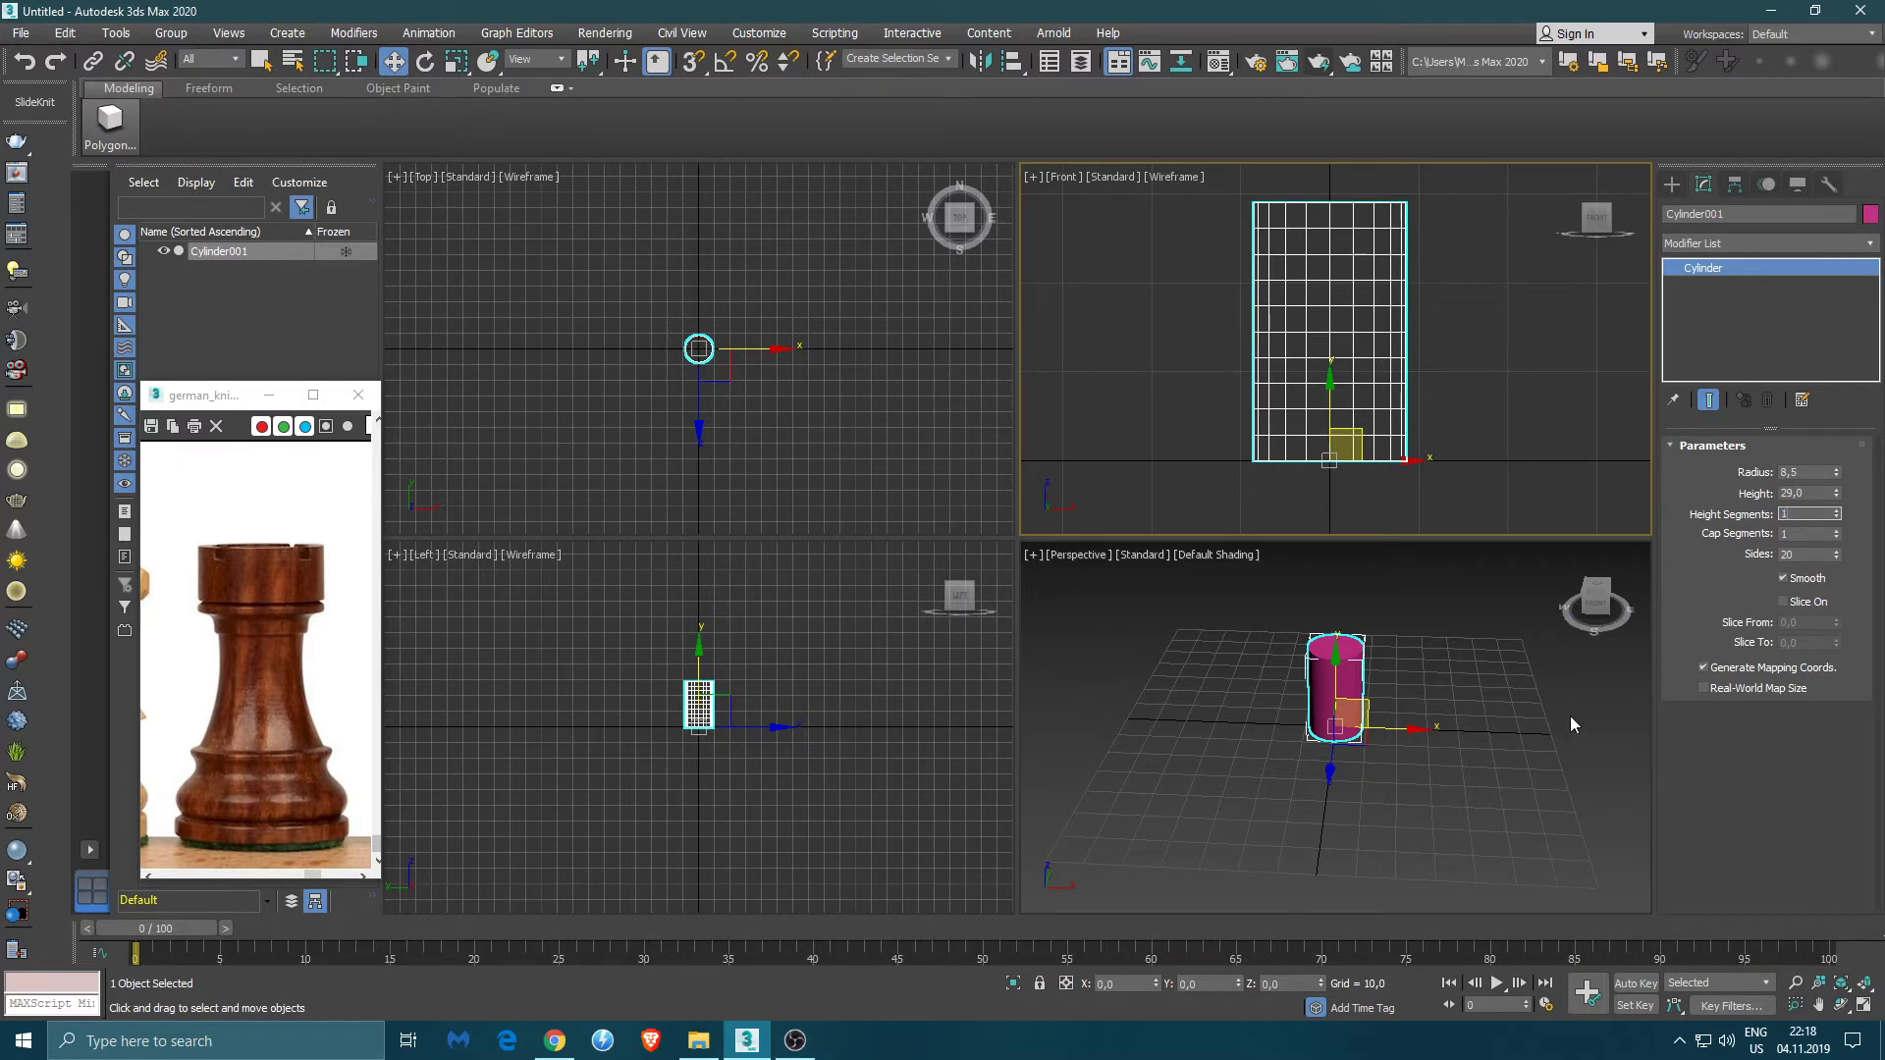
- Convert the cylinder to an editable poly and lower its lowest inner edge loop to a height of about 1.6
right_click(1799, 345)
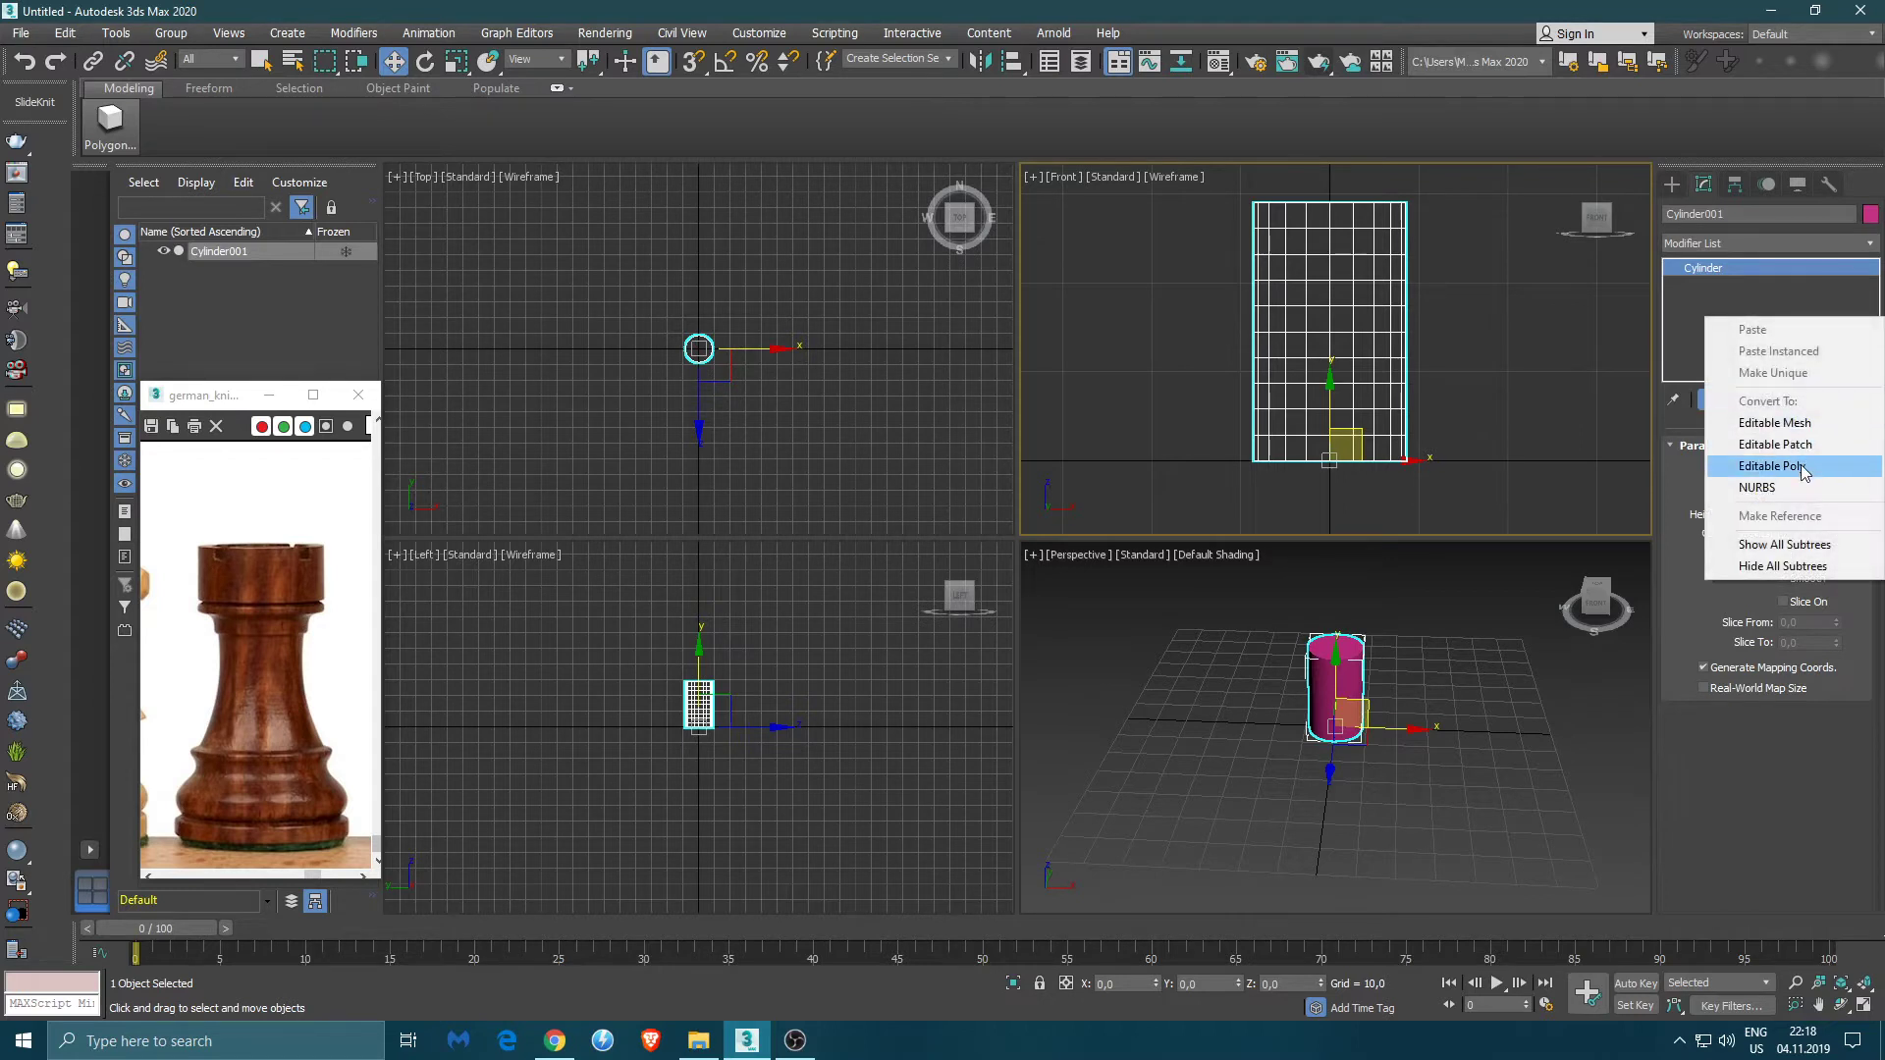
left_click(1767, 462)
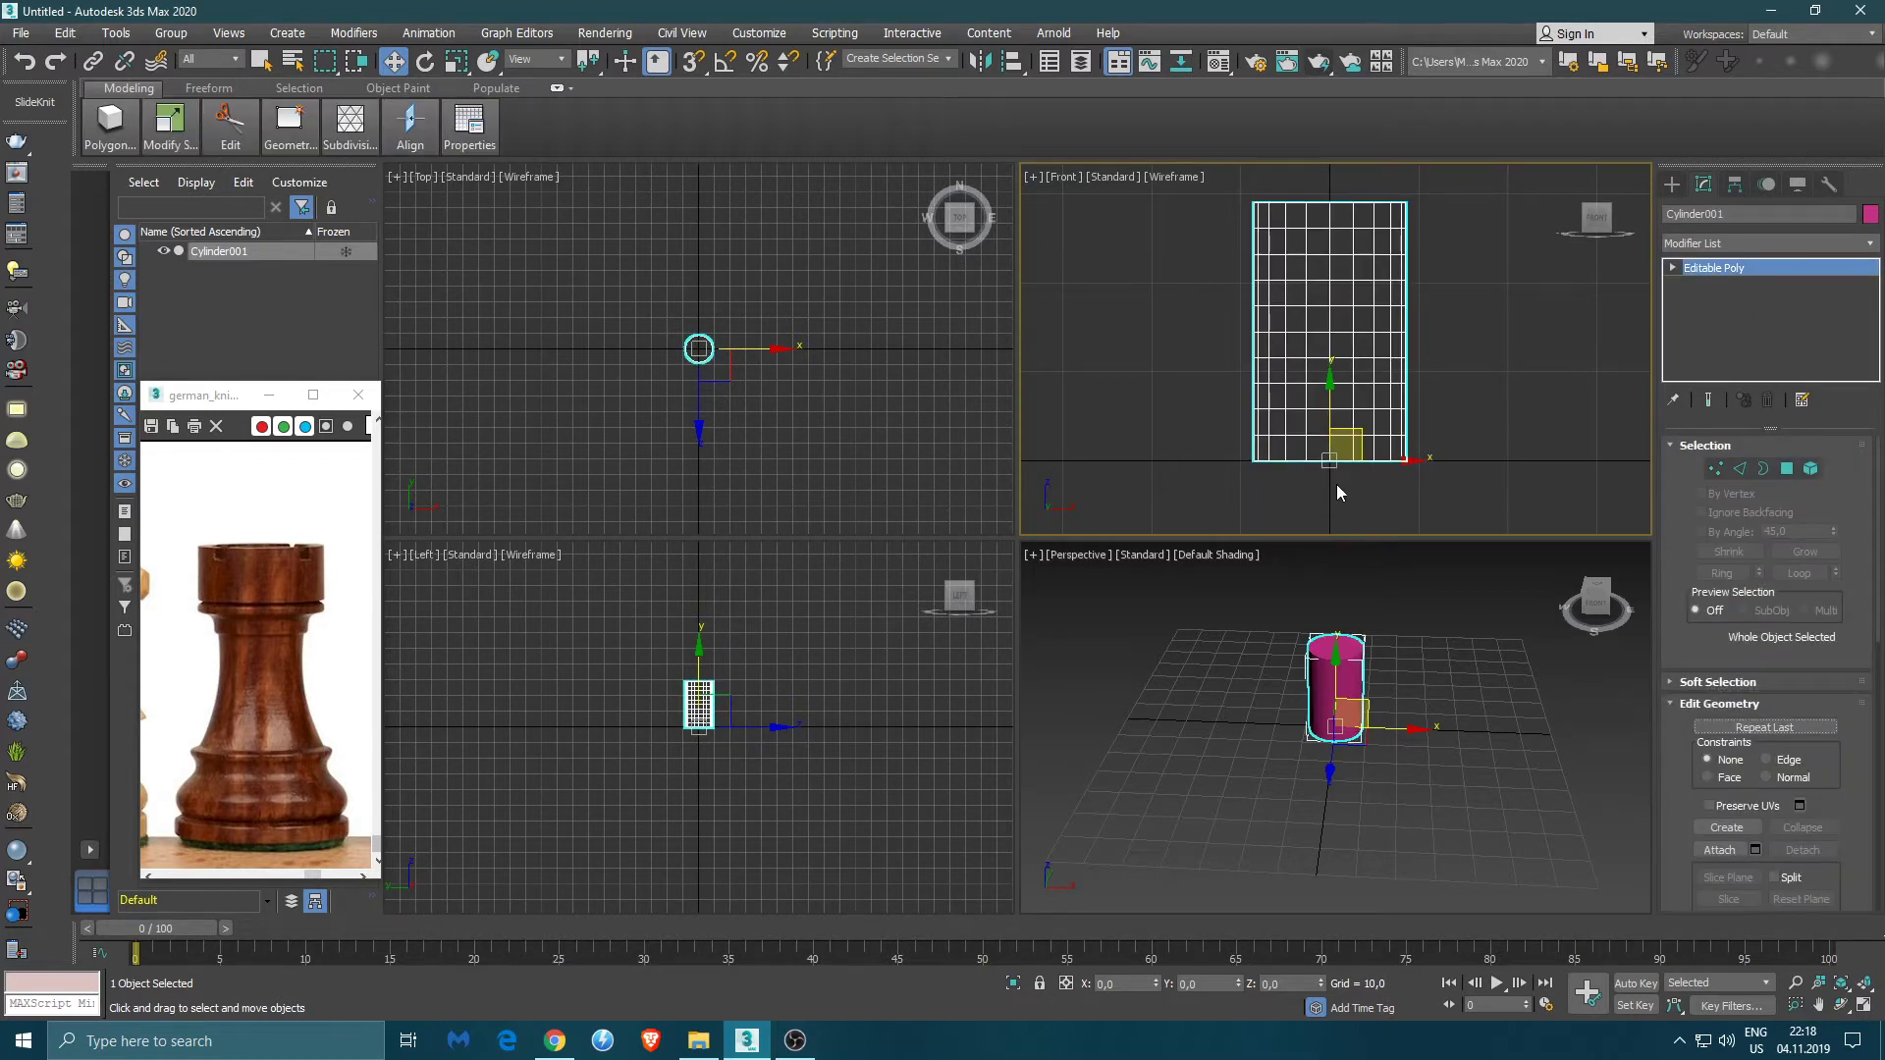
key("1")
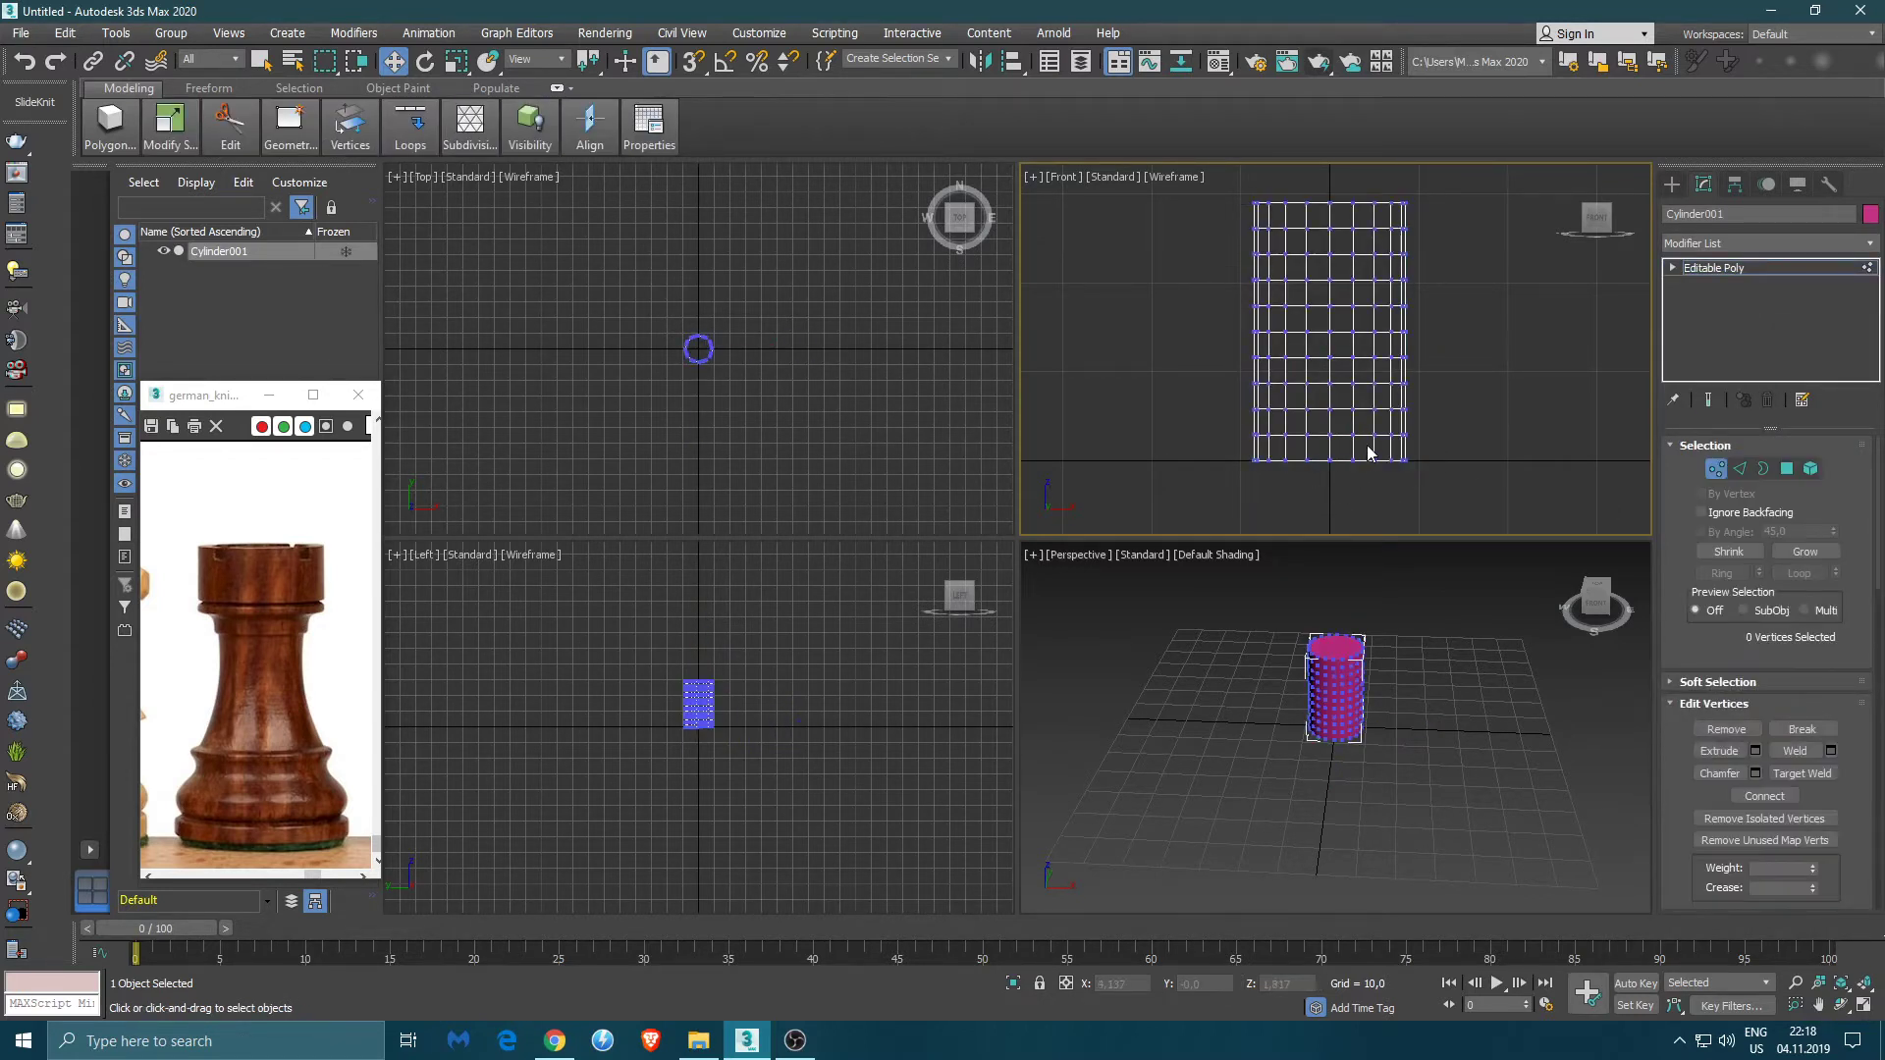
key("2")
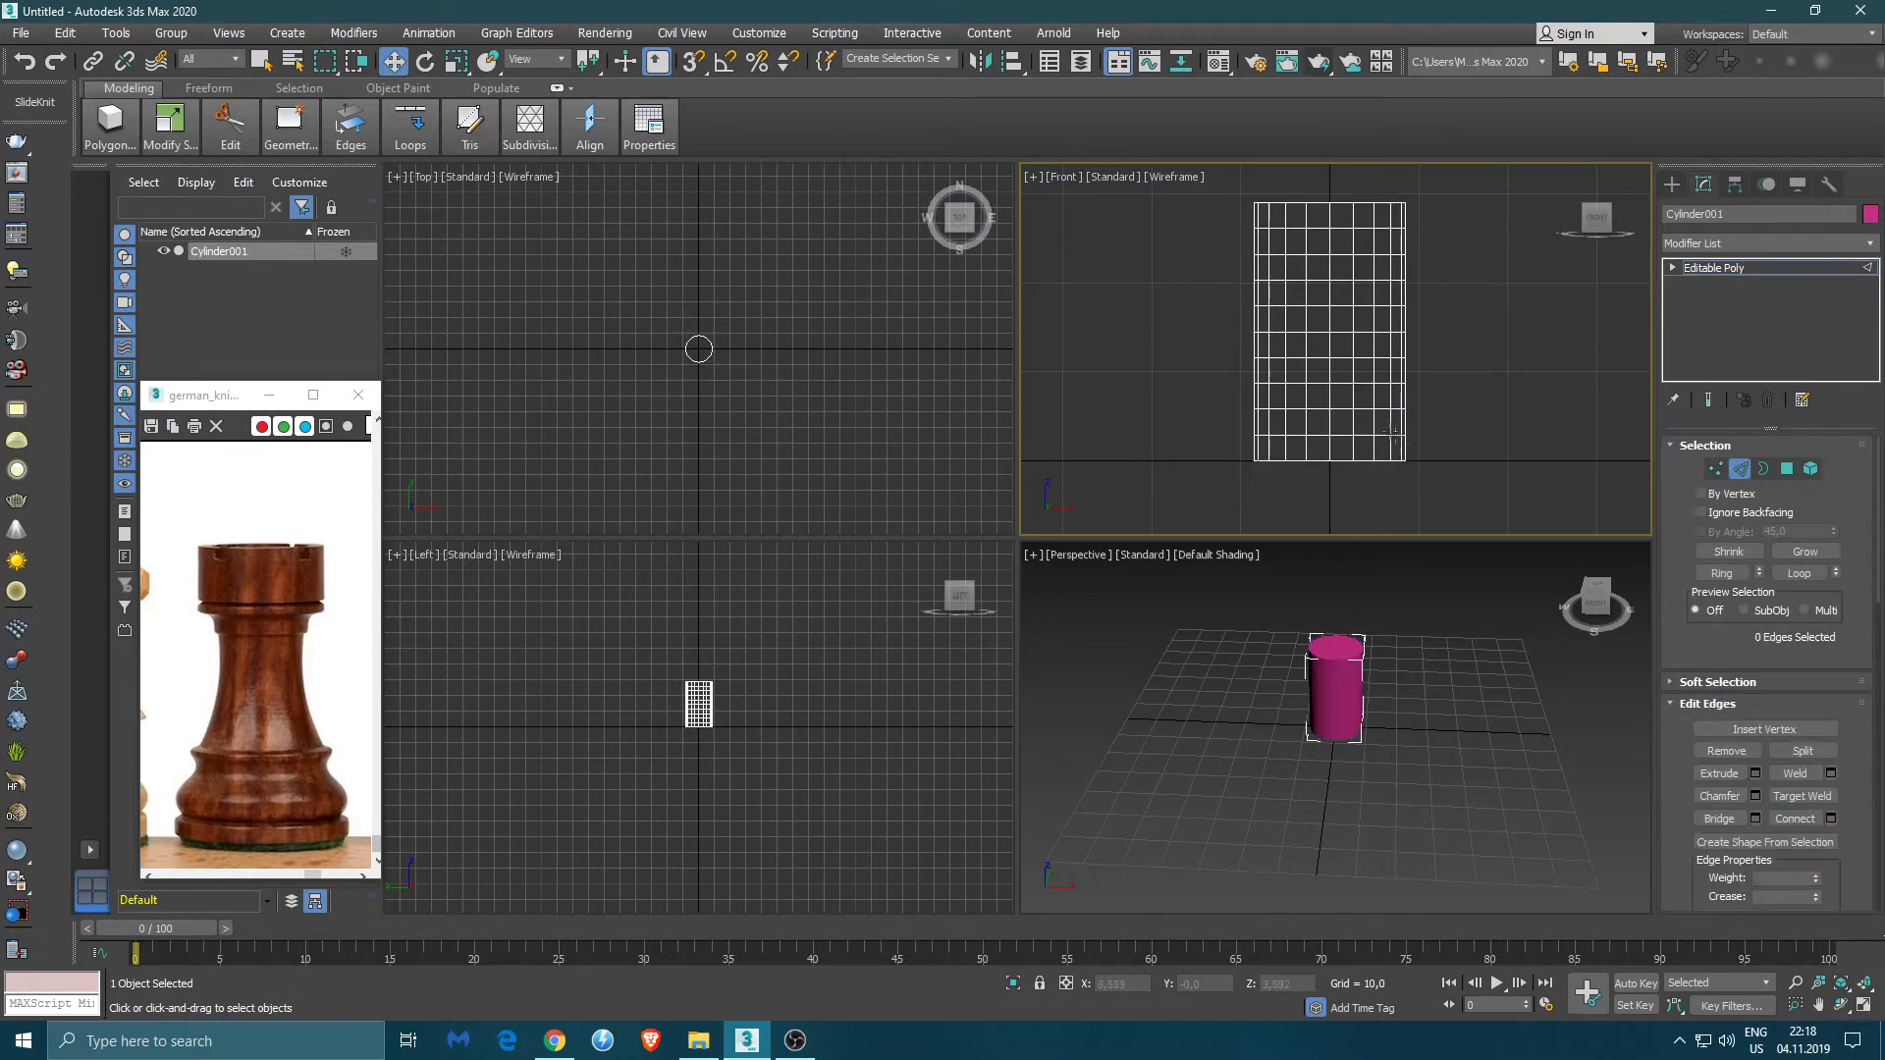
key("alt+w")
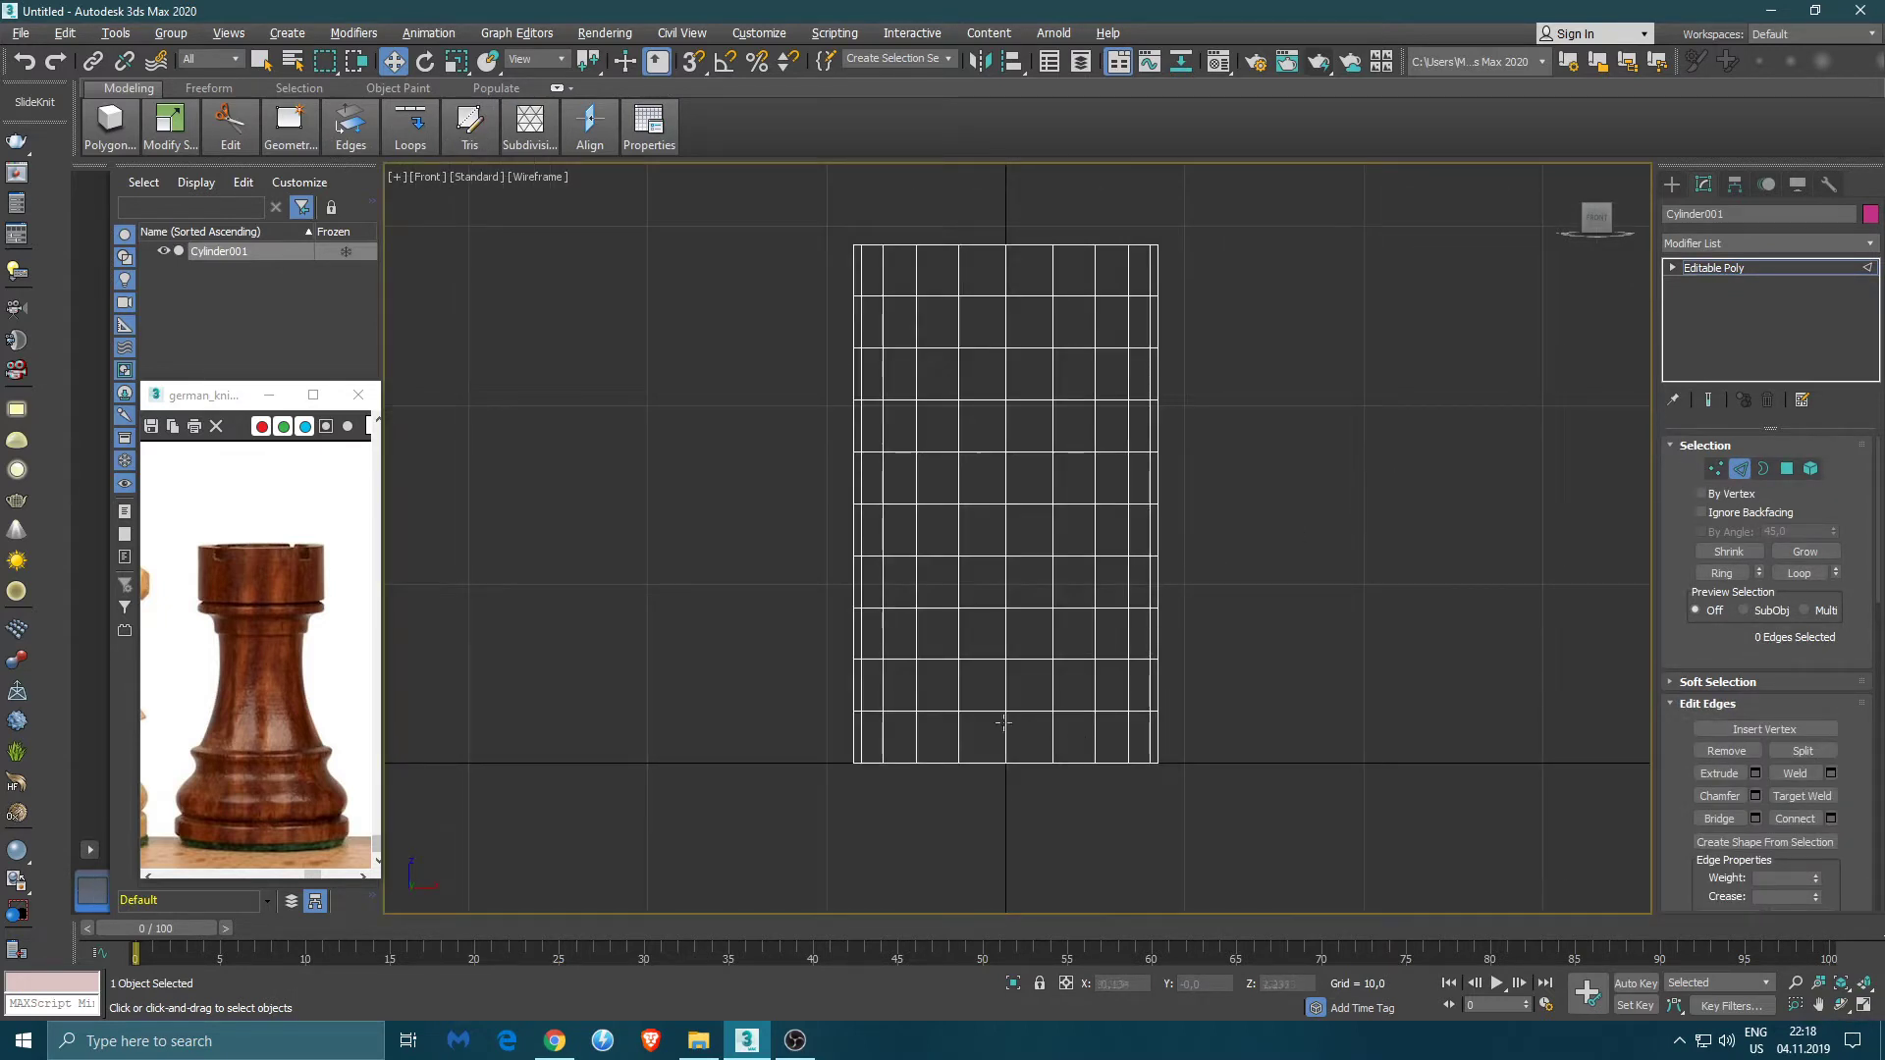
double_click(991, 714)
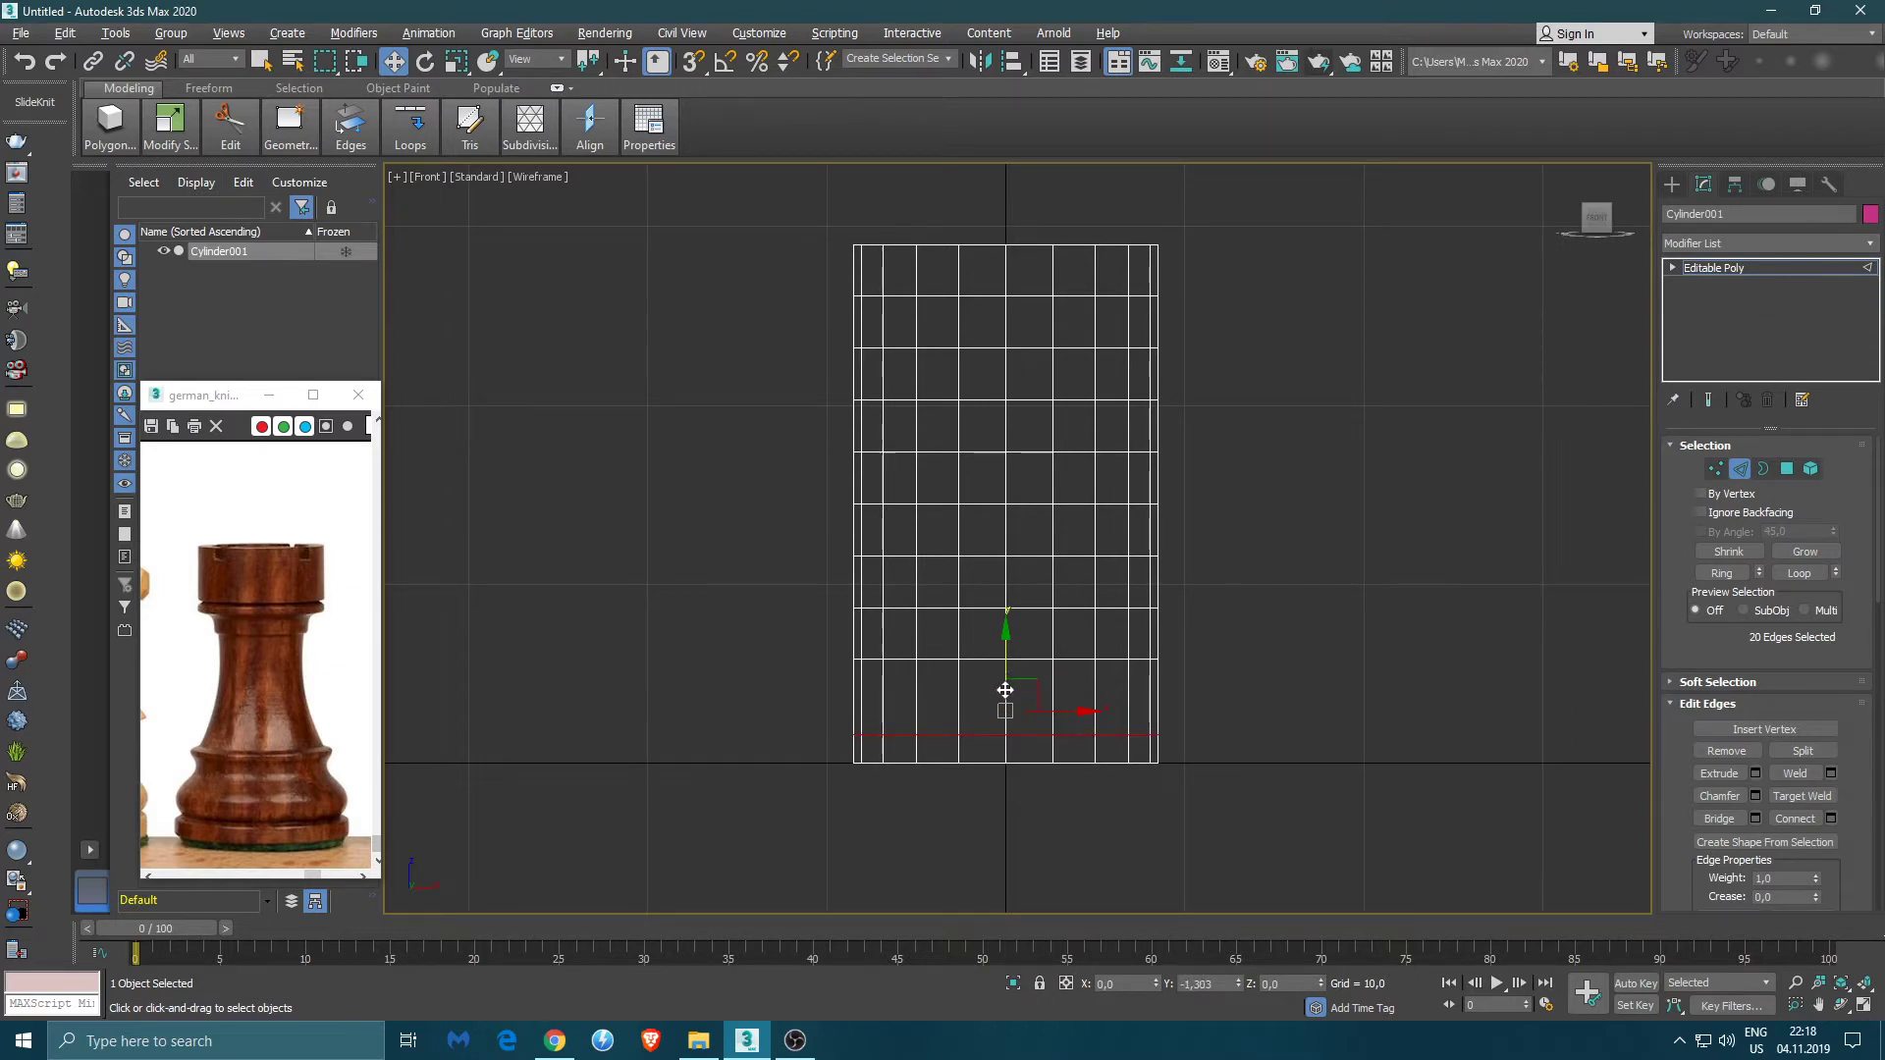
- Place the reference image window right next to the cylinder in the Front view and frame the whole rook in it
left_click_drag(220, 397, 646, 242)
scroll(658, 470, "up", 3)
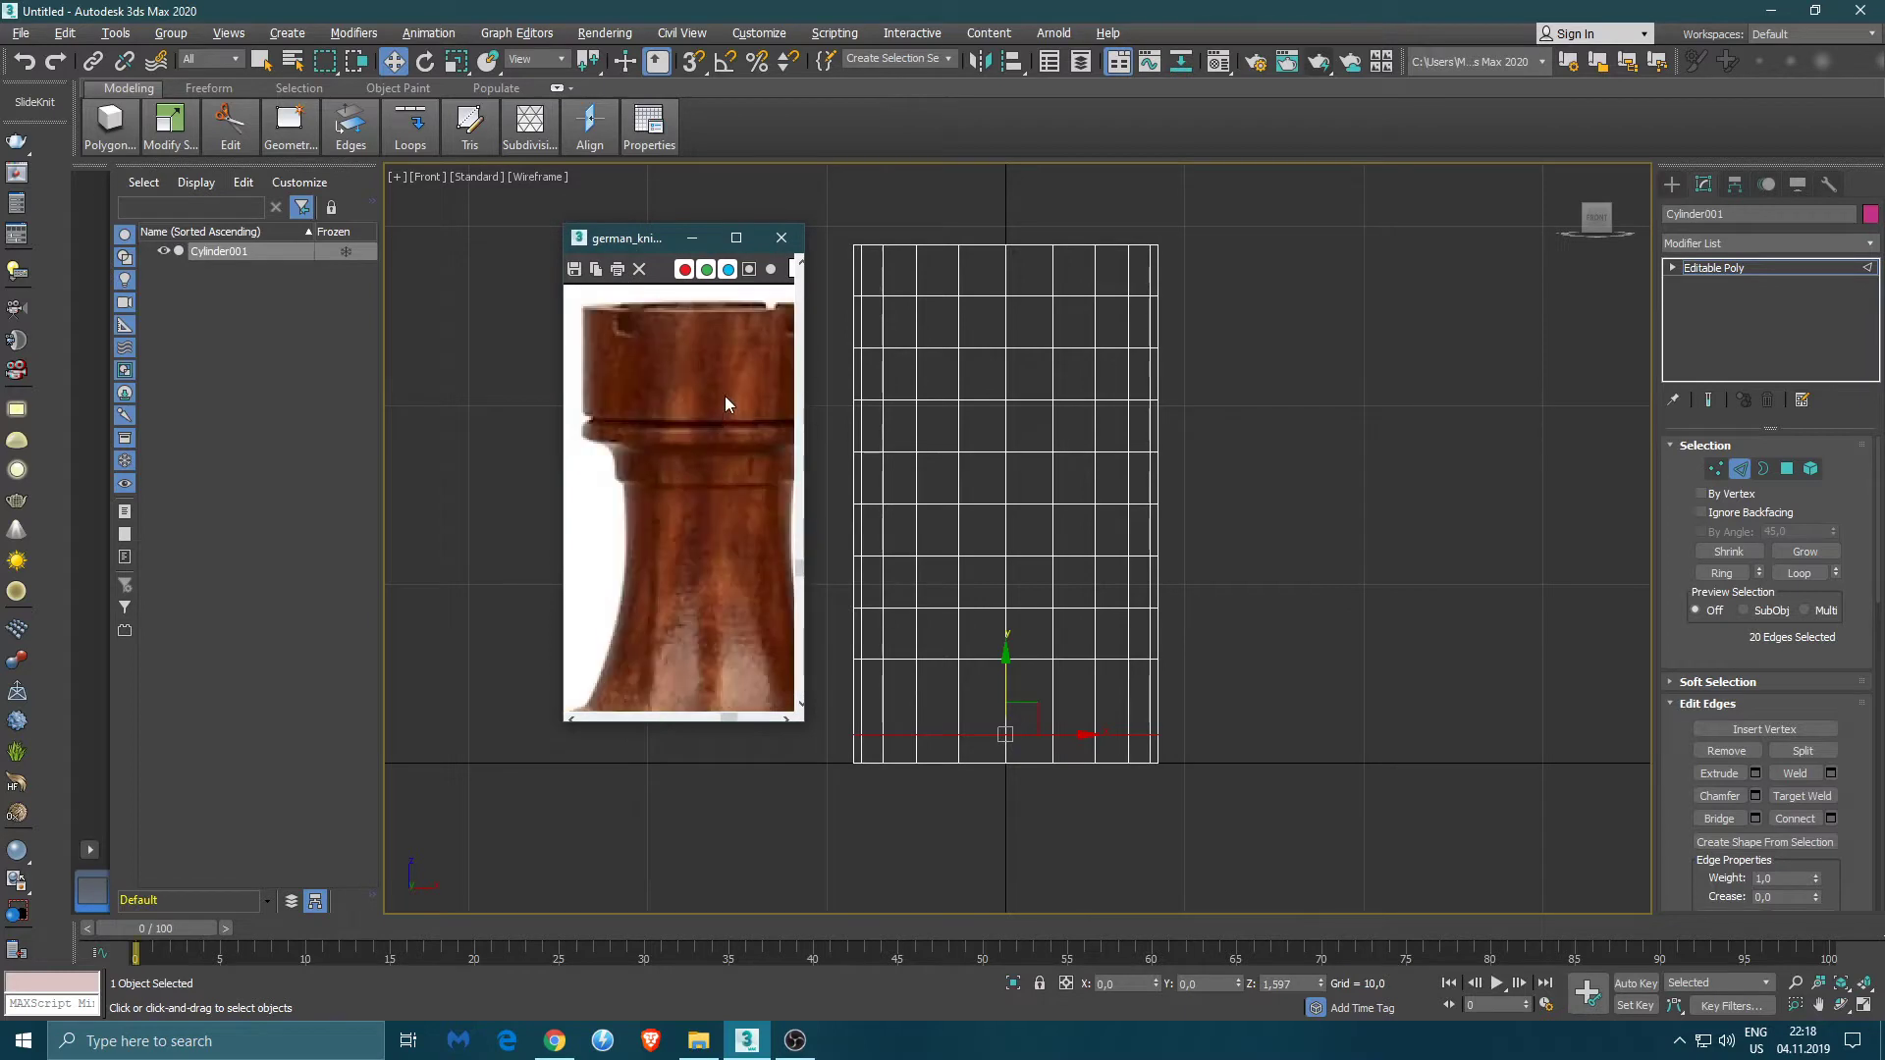
left_click_drag(798, 570, 799, 676)
scroll(746, 564, "down", 2)
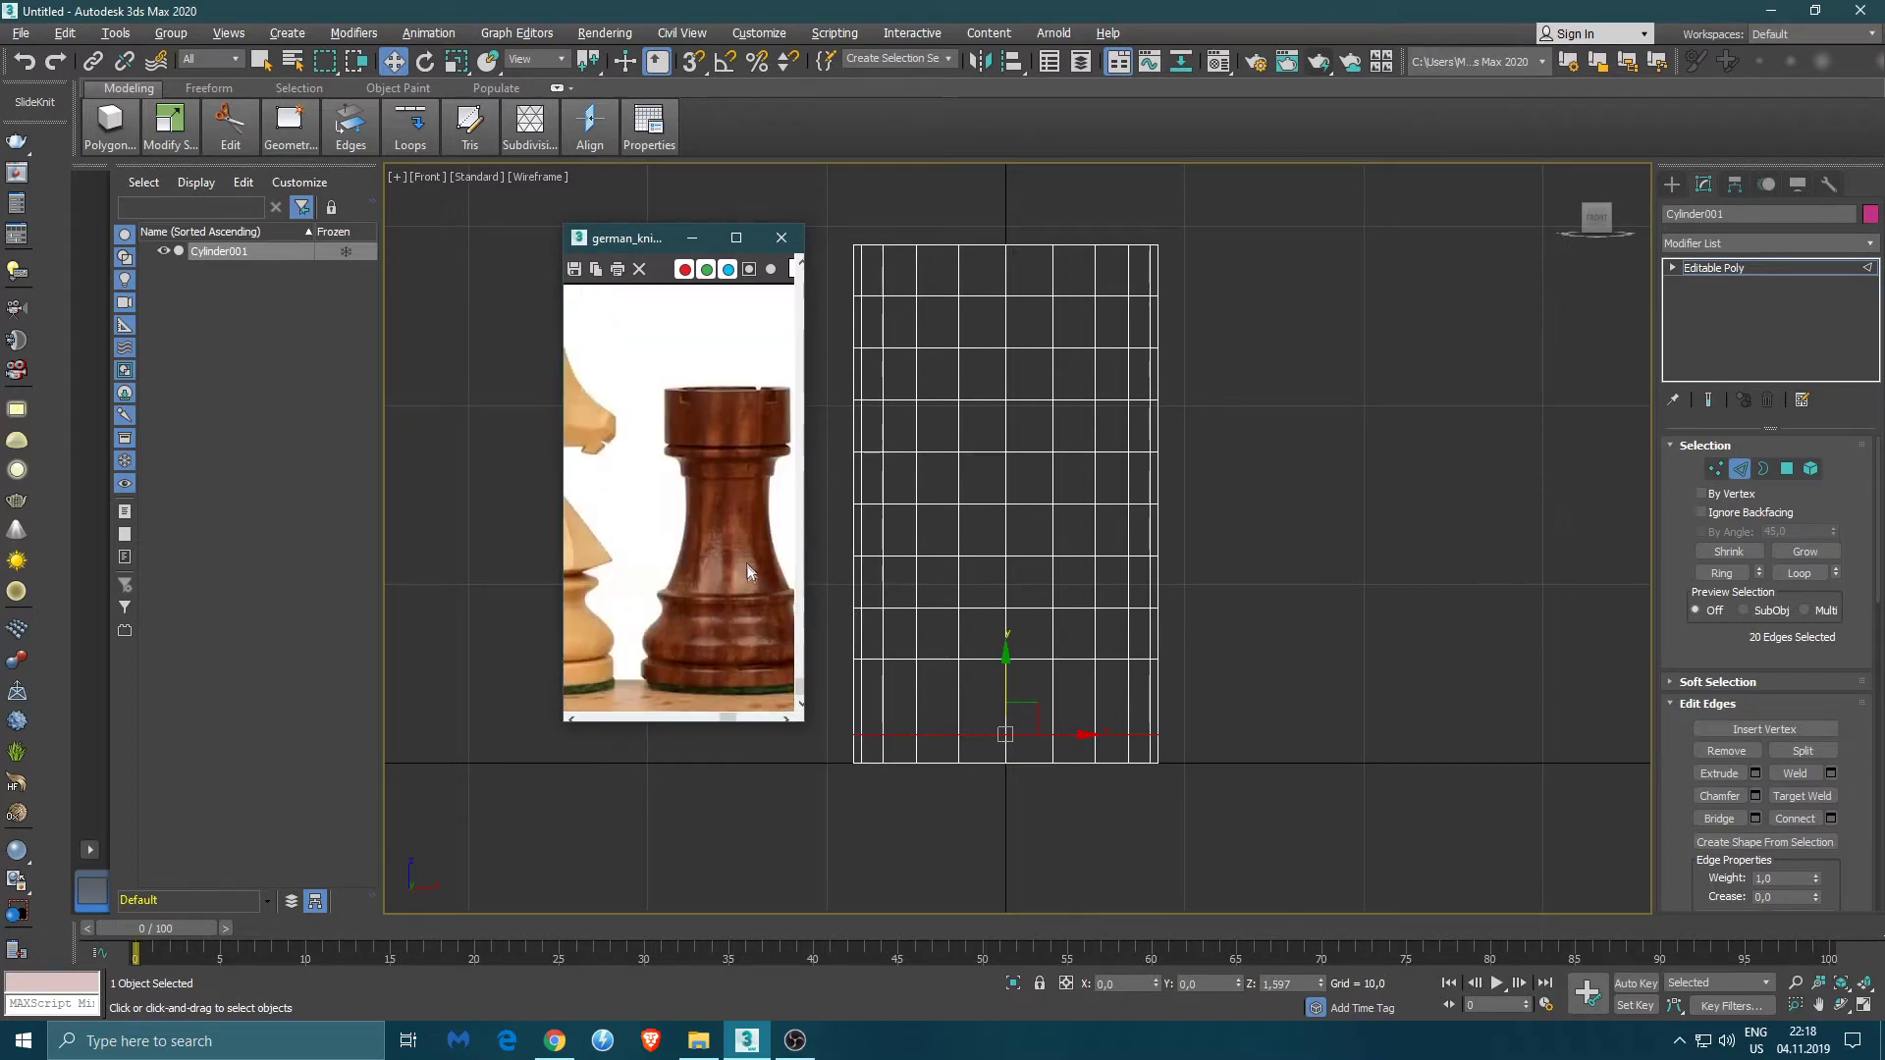
left_click_drag(728, 717, 738, 713)
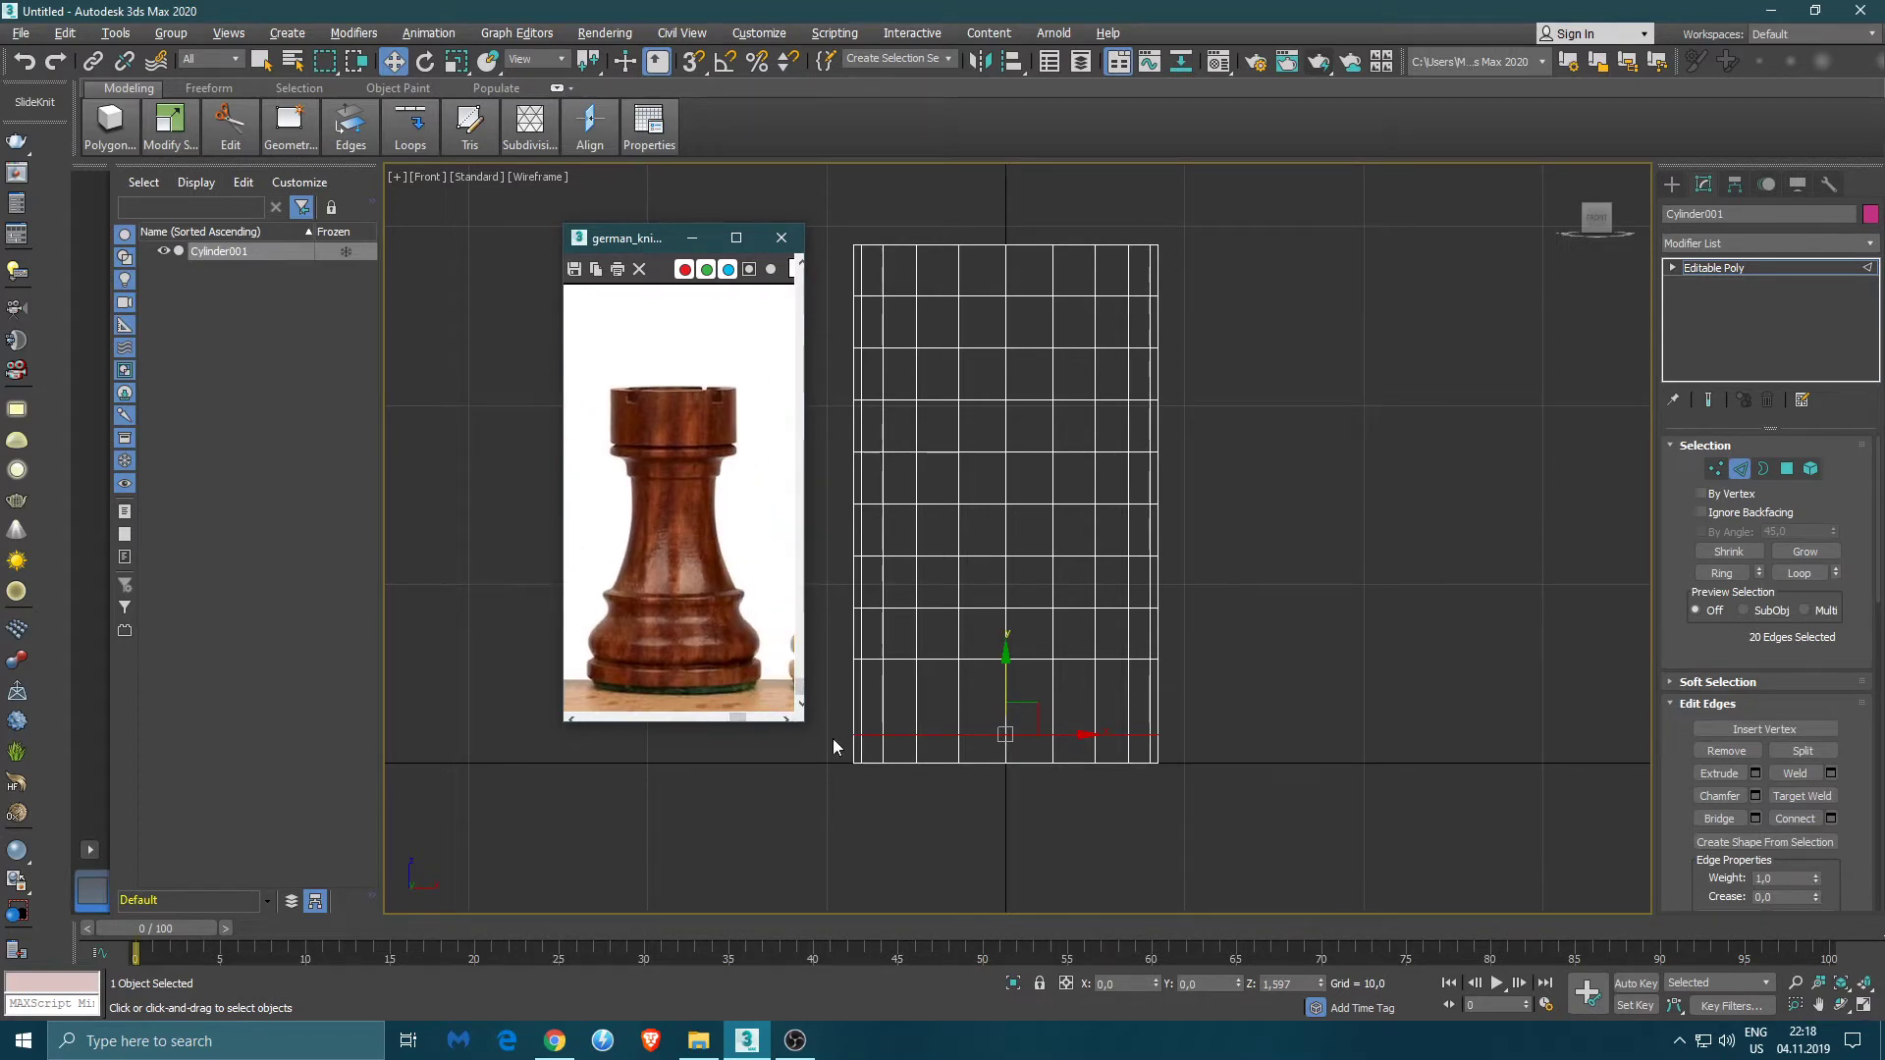
- Bring the second edge loop down just above the lowest one and scale it uniformly to about 85% for the base groove
left_click(1008, 683)
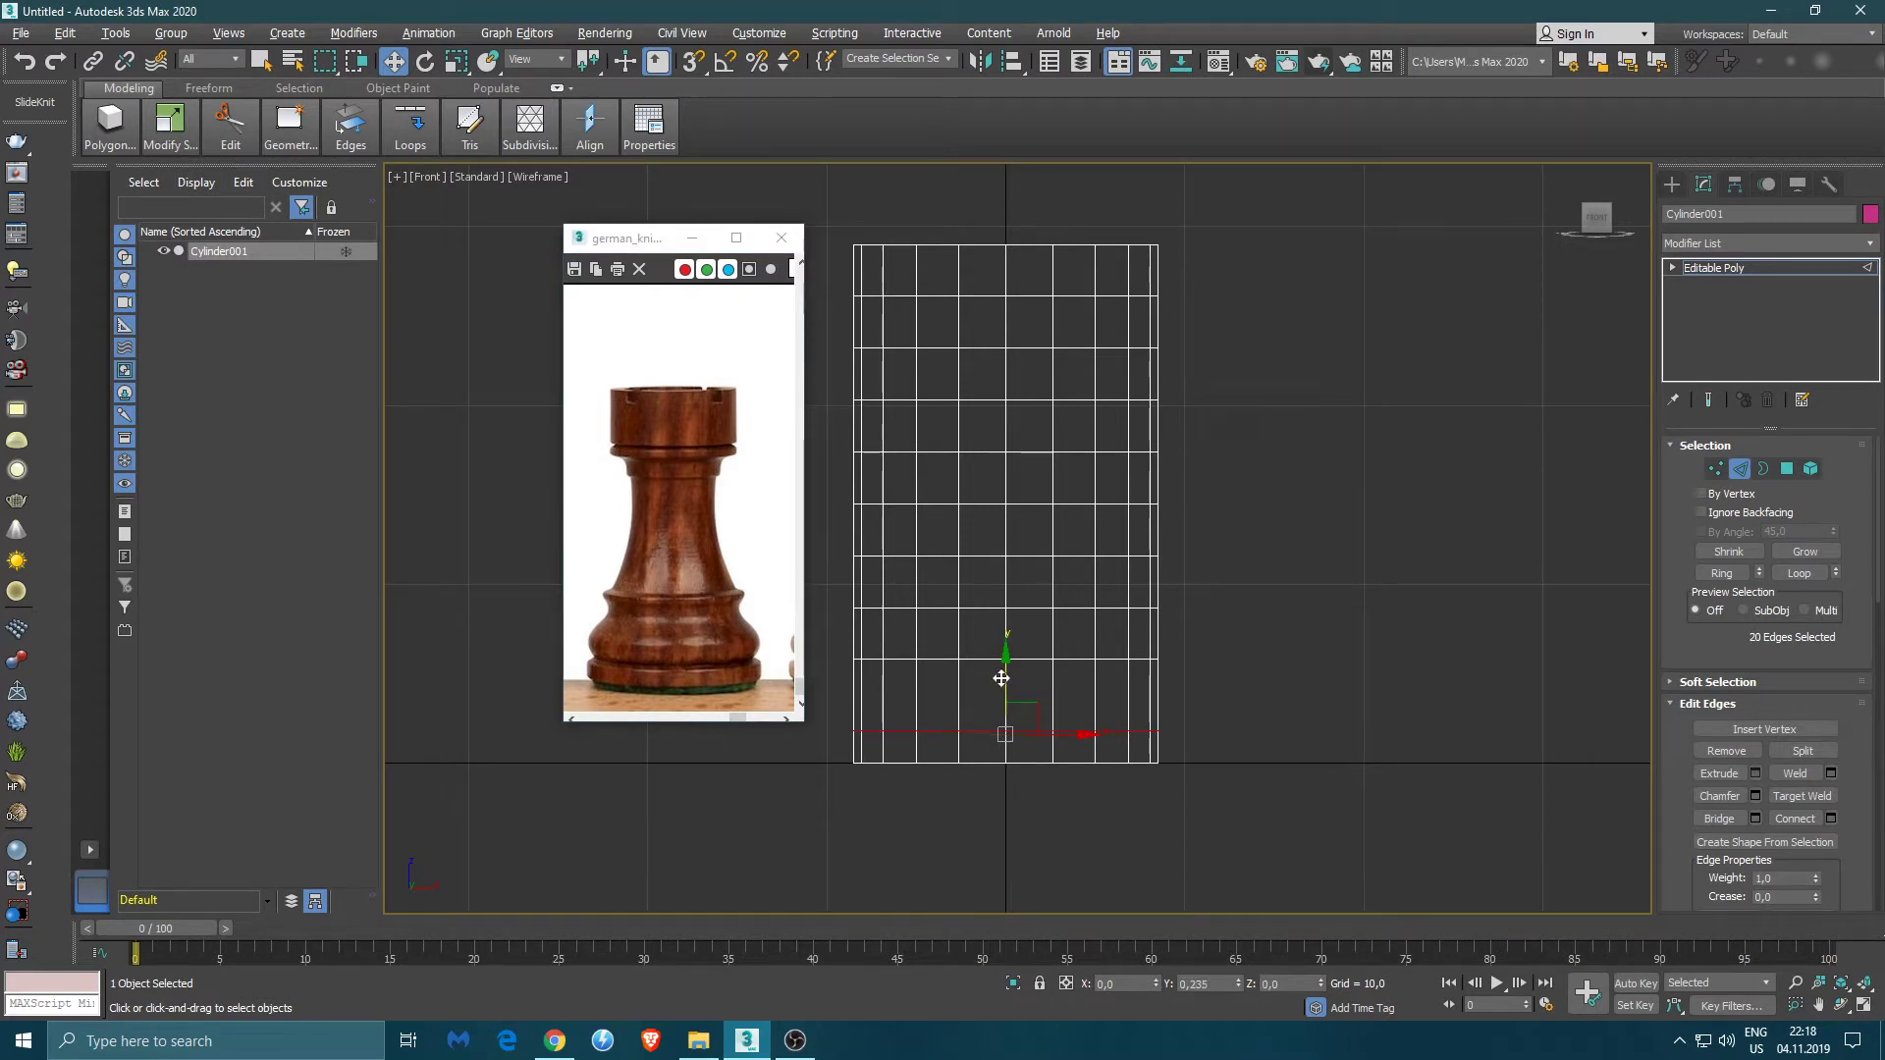
left_click_drag(1000, 679, 1022, 716)
key("r")
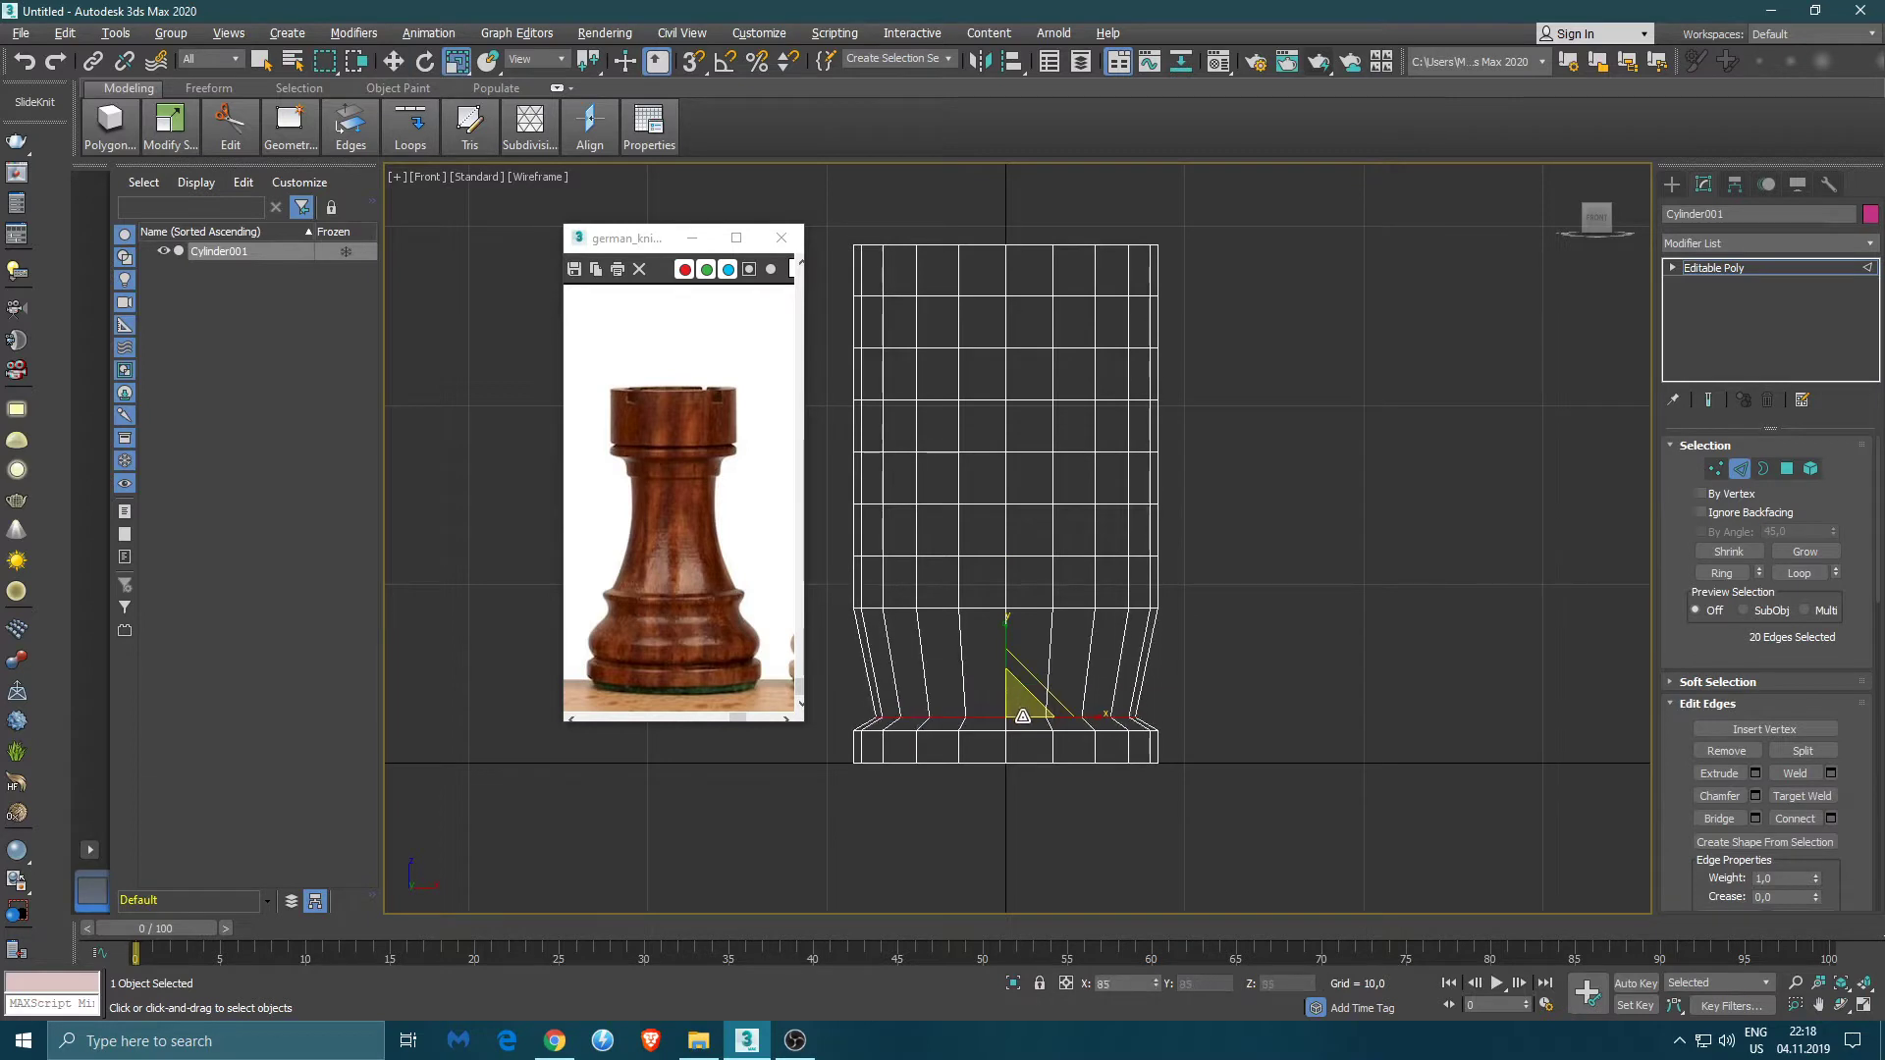
- Move the third edge loop down to just above the base groove and scale it uniformly to about 96%
key("w")
left_click_drag(1012, 715, 1017, 665)
key("r")
left_click_drag(1022, 685, 1021, 693)
key("w")
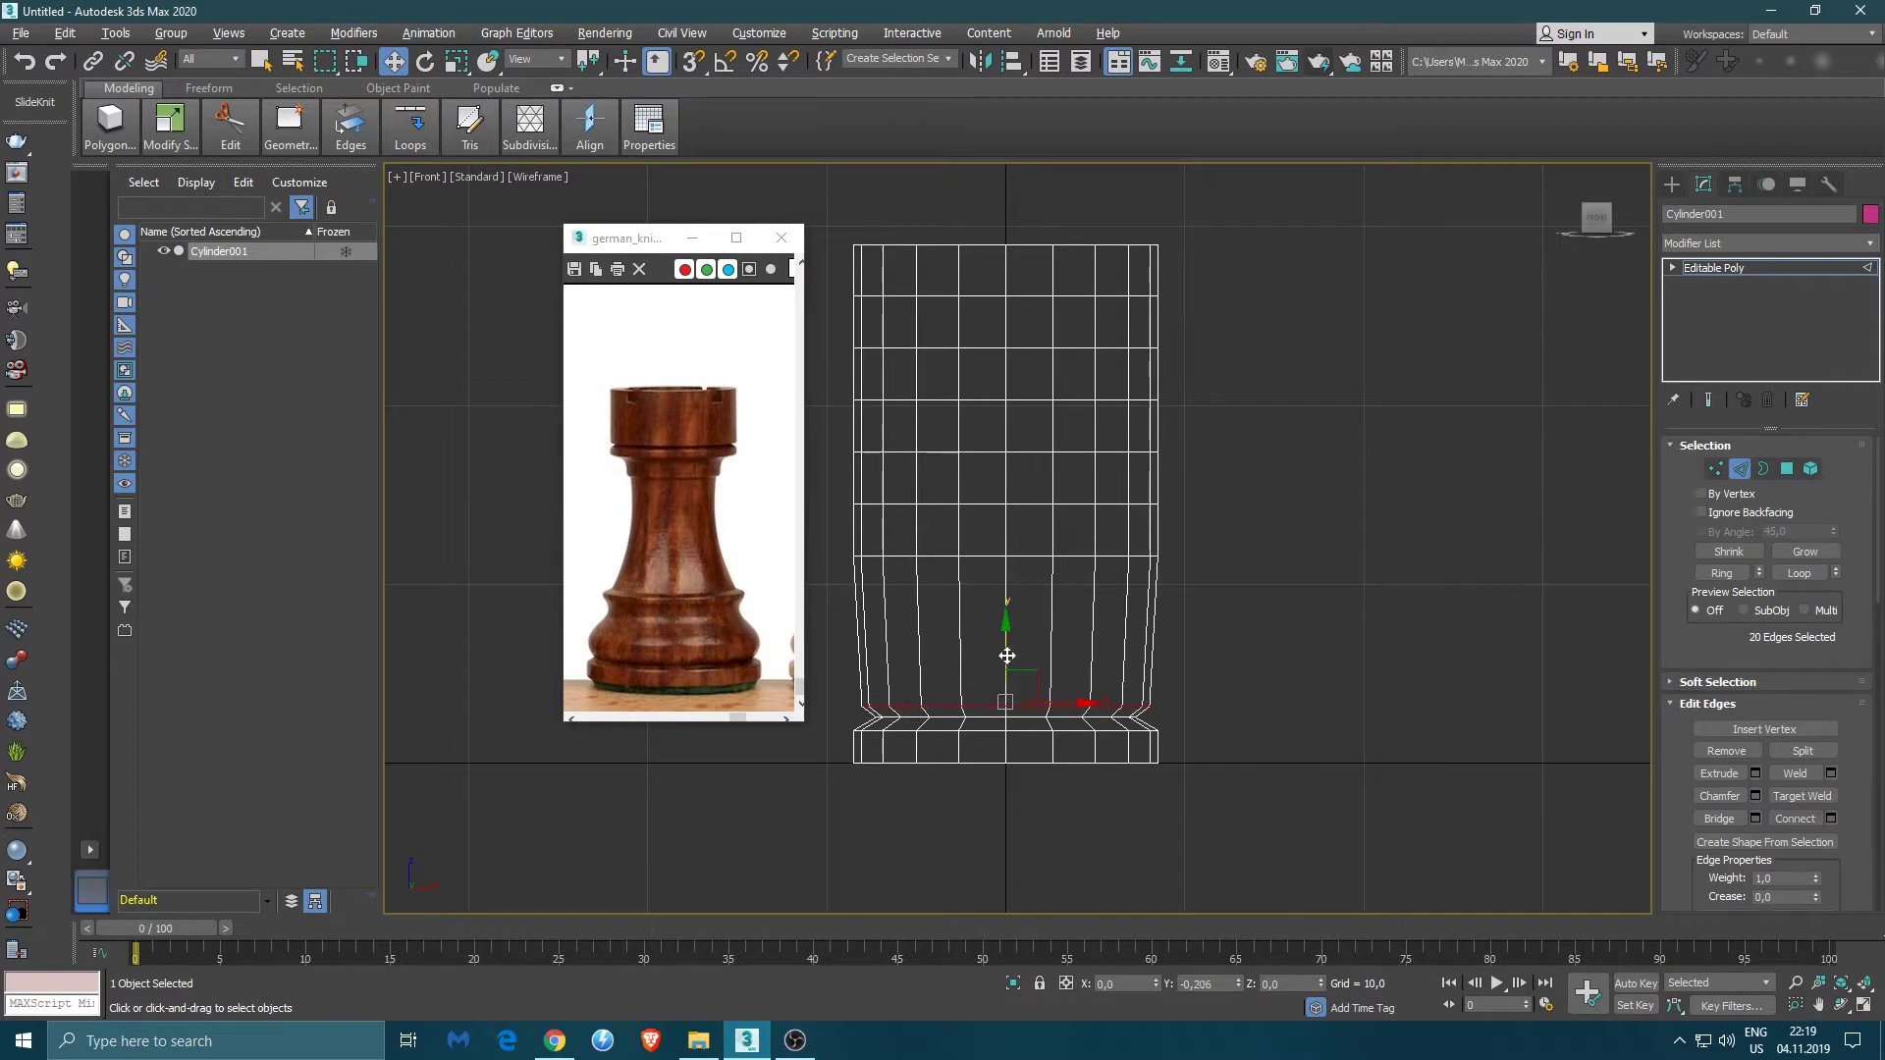
key("r")
left_click_drag(1021, 690, 1022, 692)
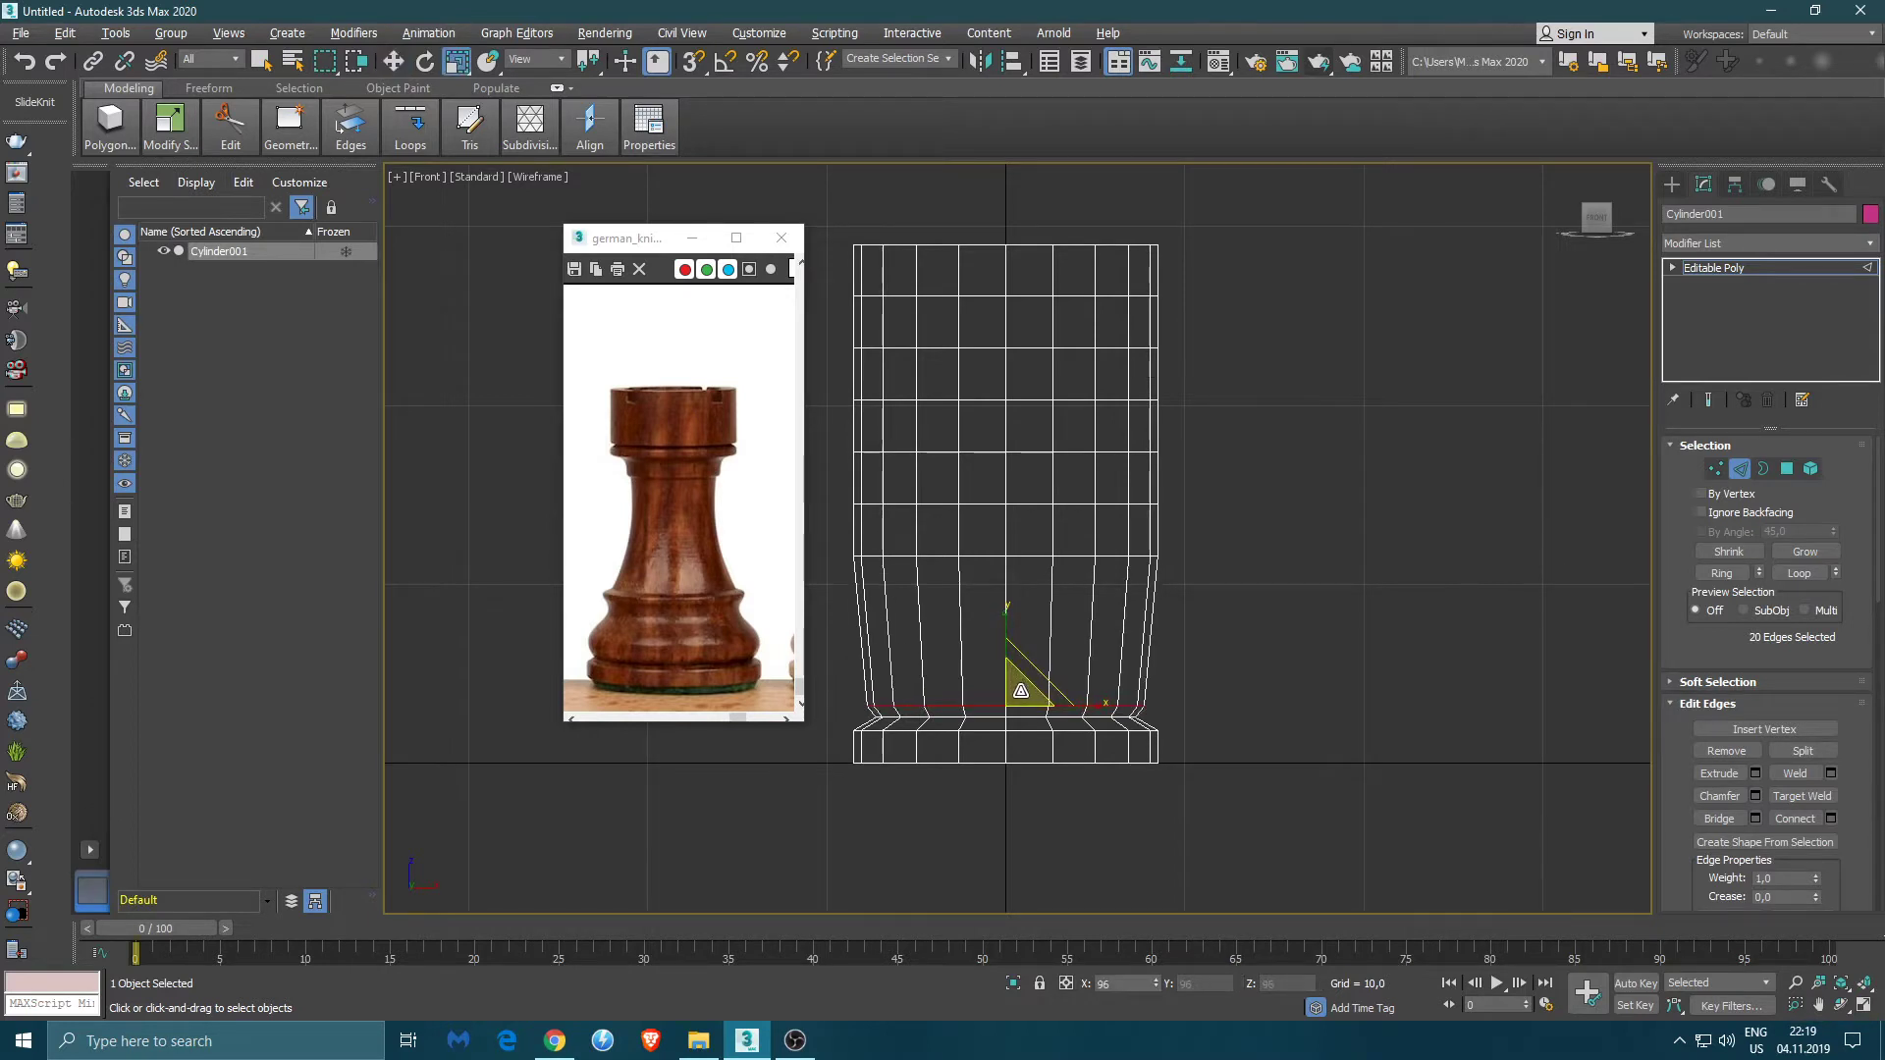
- Lower the next two edge loops toward the base to form its bulge and scale the upper one to about 94%
double_click(978, 556)
key("w")
left_click_drag(1005, 530, 1017, 489)
key("r")
key("w")
left_click_drag(1018, 576, 1020, 650)
key("r")
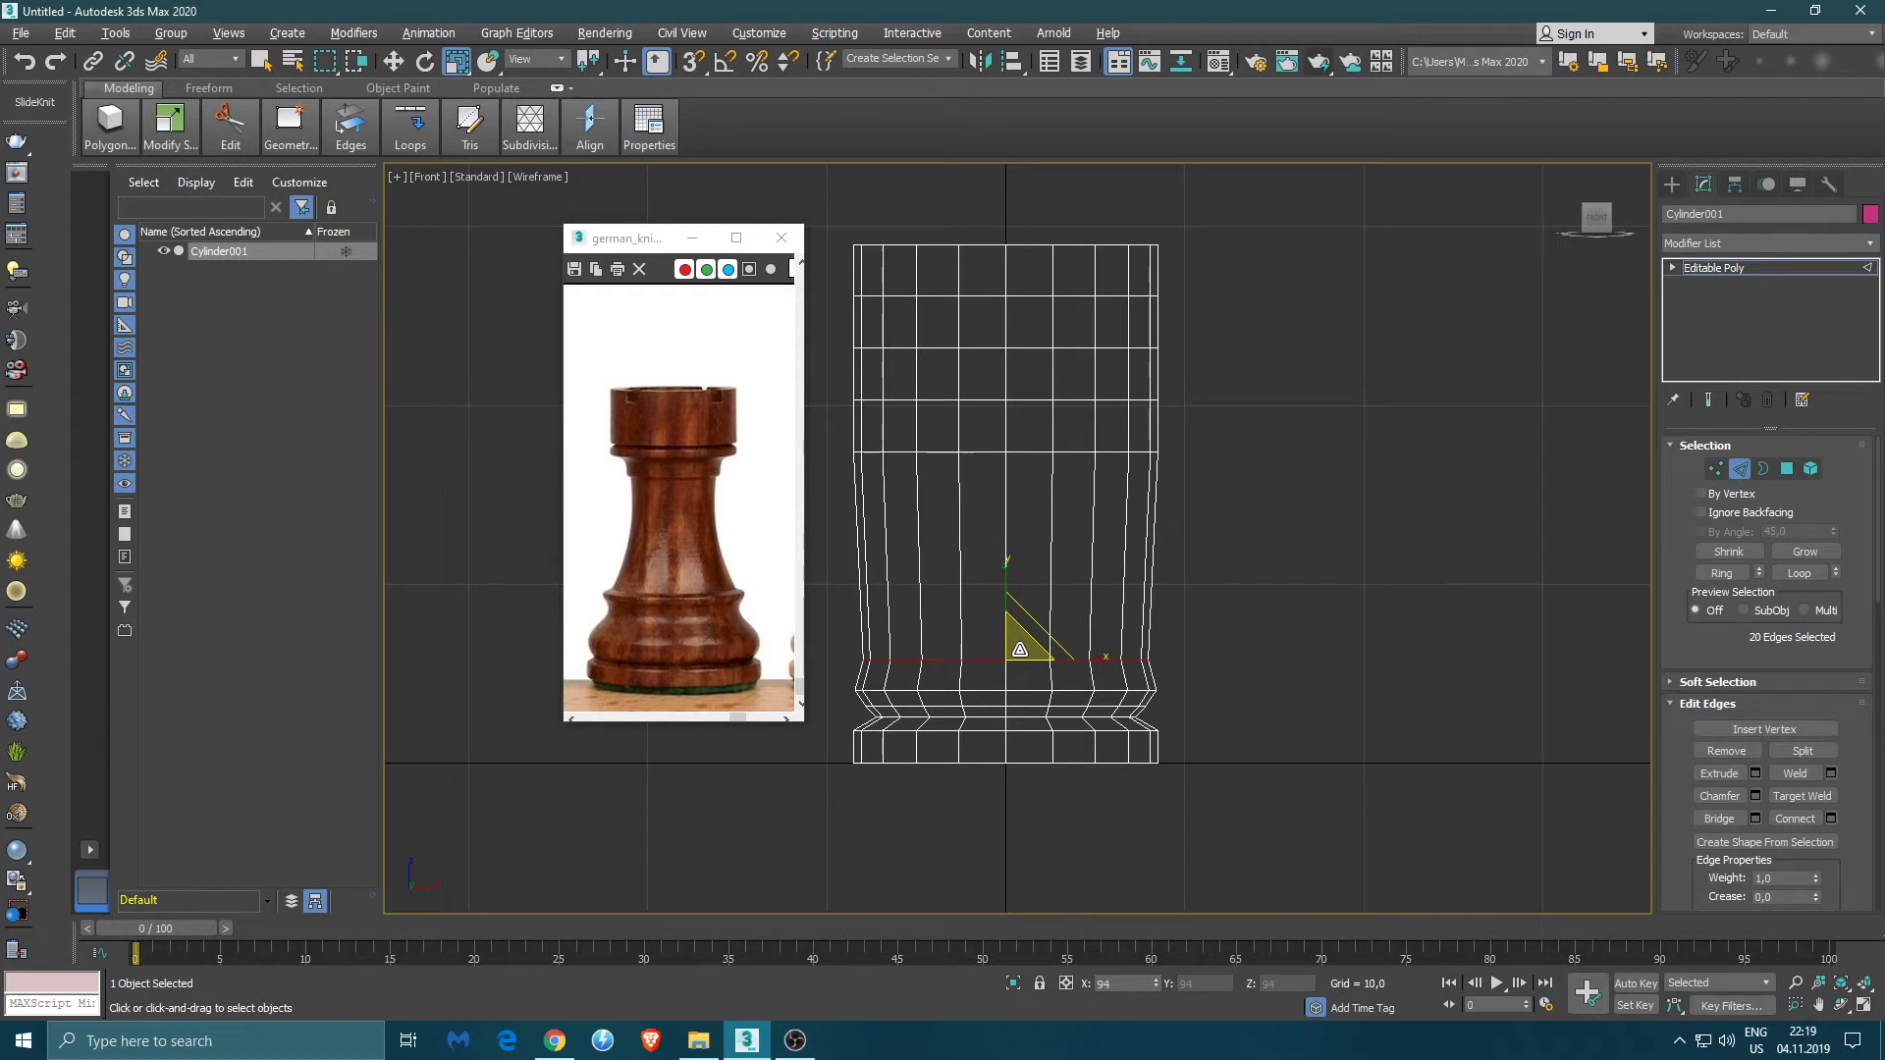
- Lower the next two edge loops to just above the base bulge and scale both inward uniformly to form the neck
double_click(989, 450)
key("w")
left_click_drag(1008, 412, 1026, 643)
key("r")
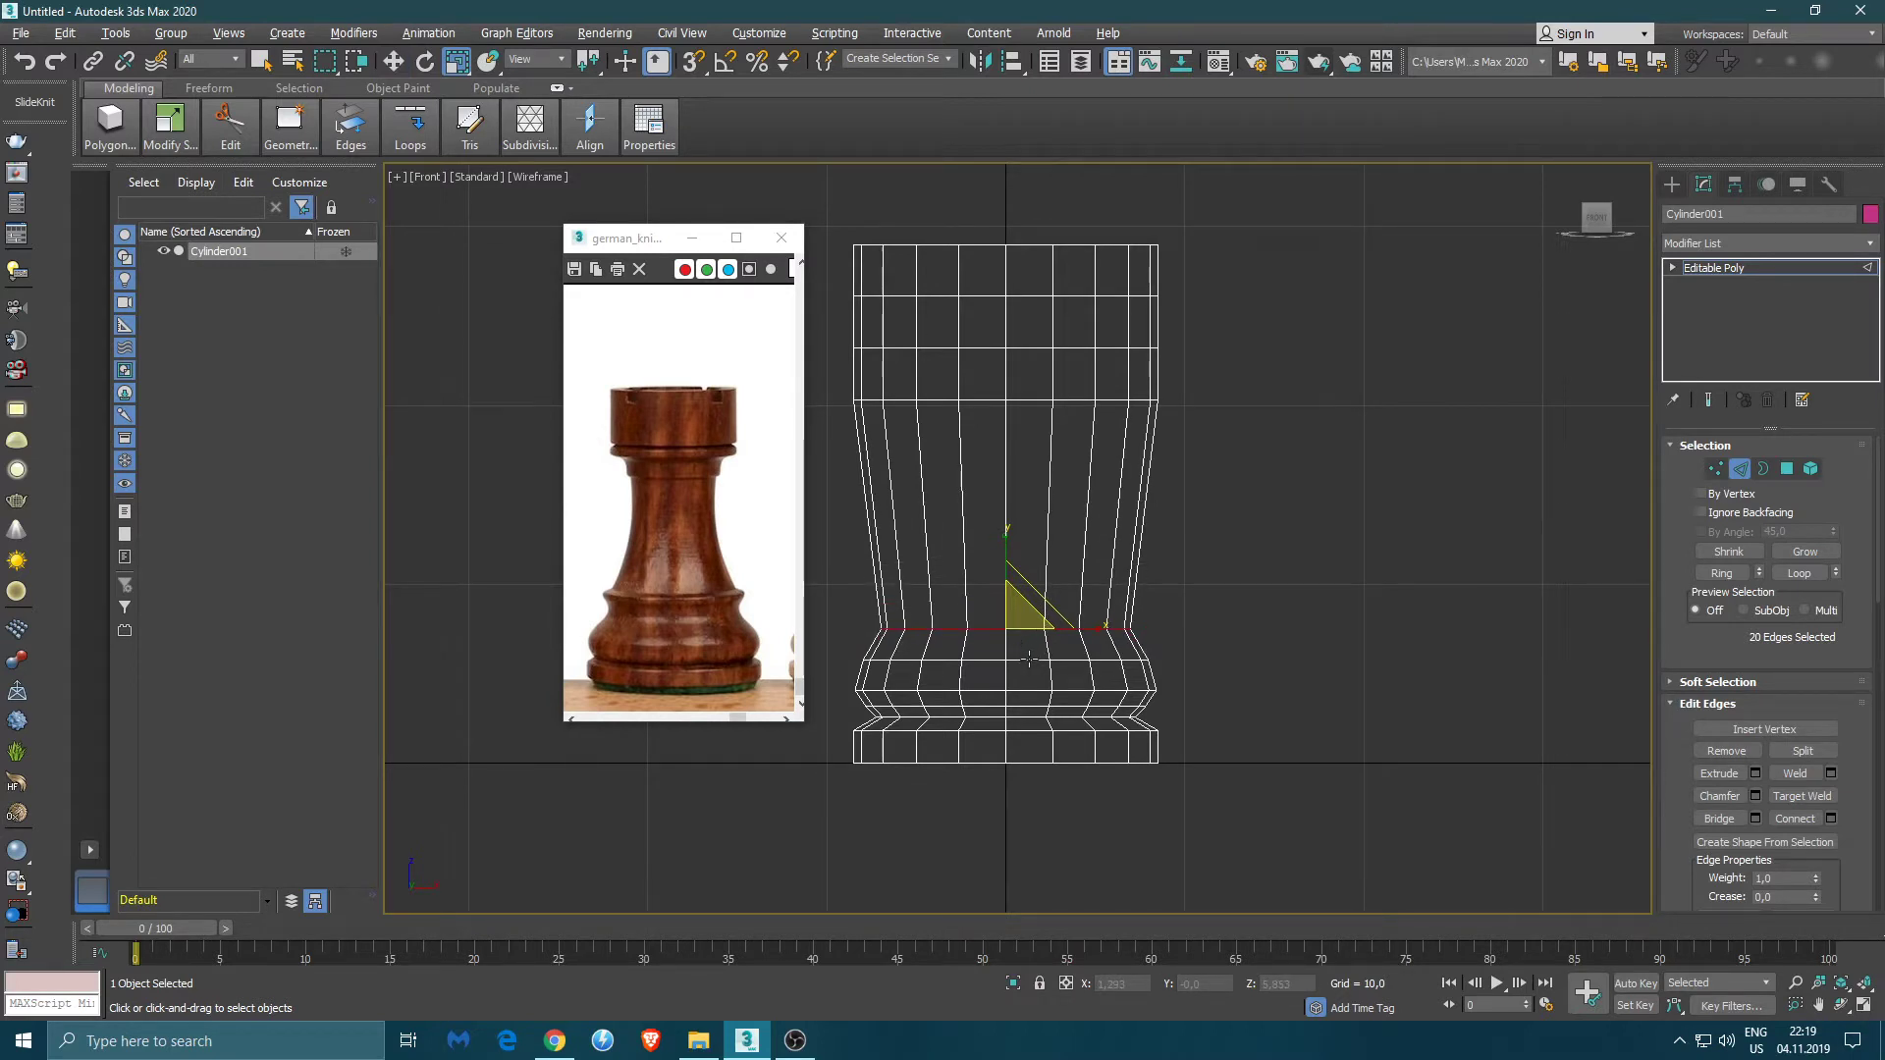
double_click(1002, 401)
key("w")
left_click_drag(1003, 402, 1019, 606)
key("r")
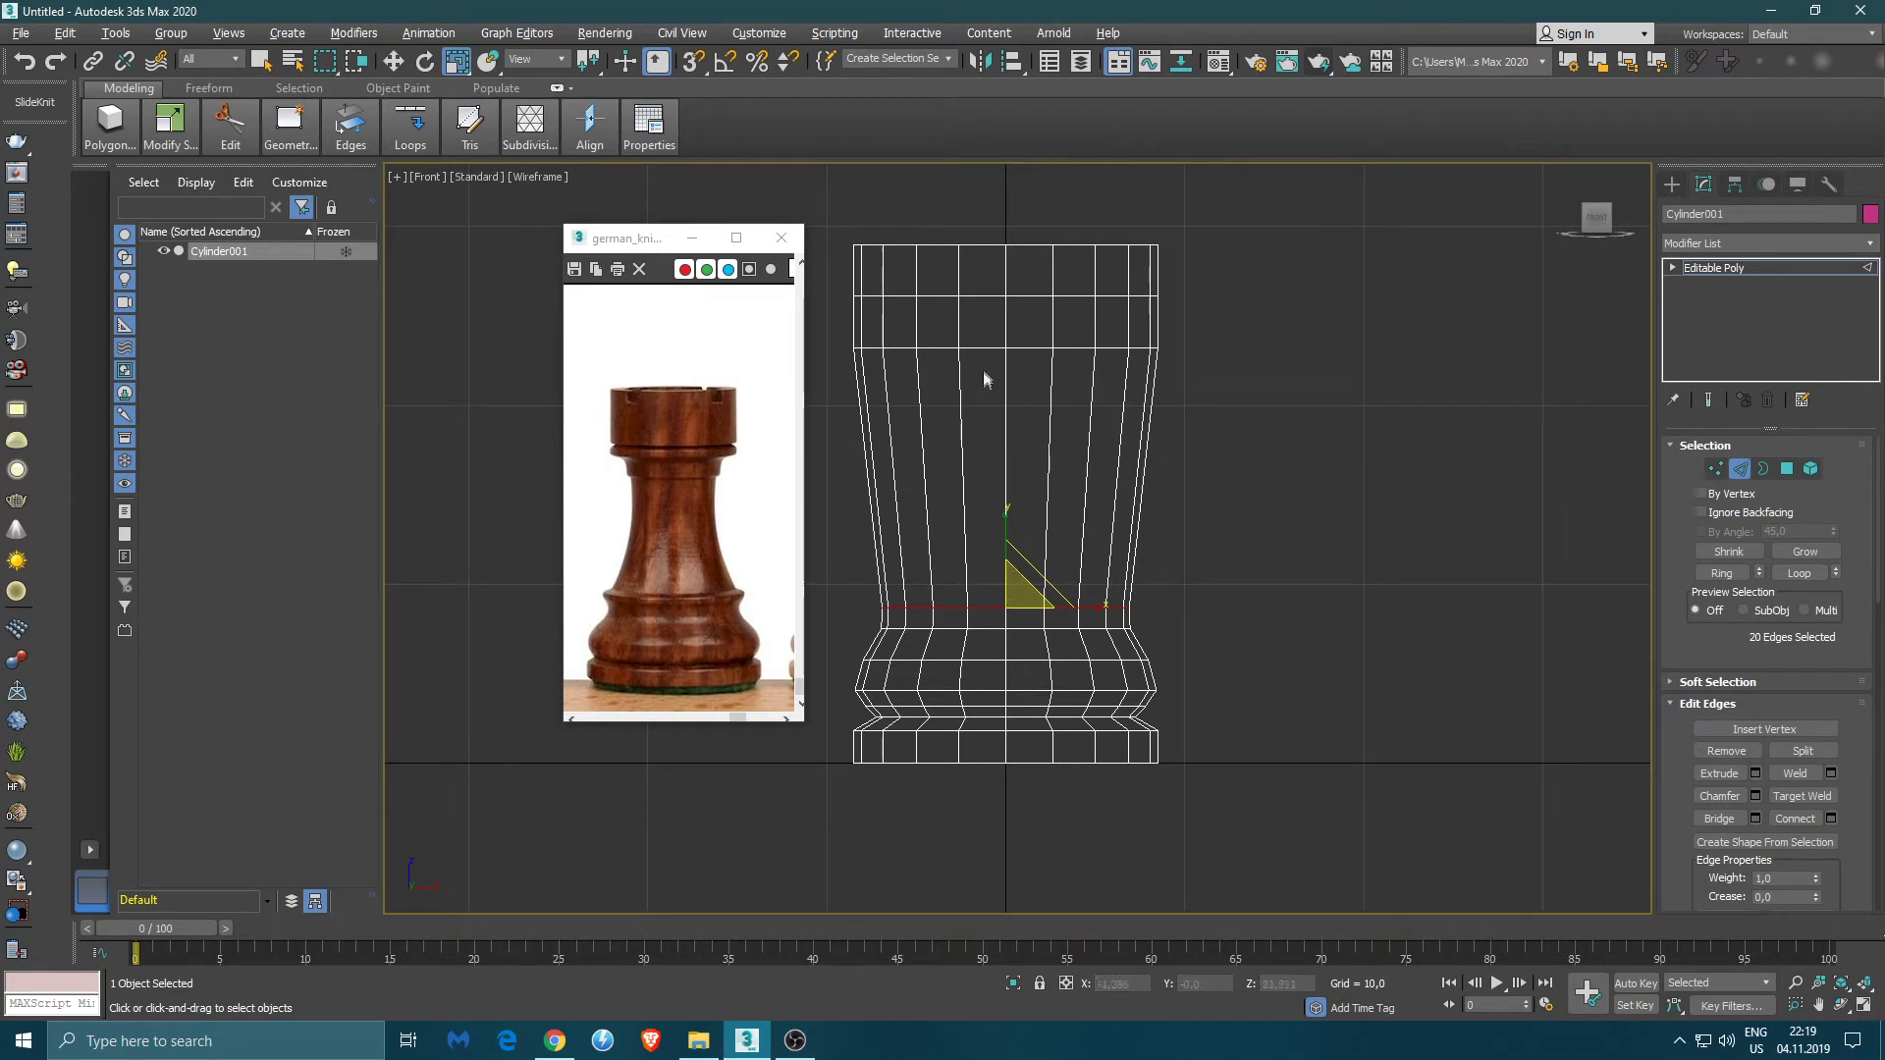
- Connect the long vertical edges between the neck and the upper section with three new edge loops
left_click_drag(1204, 490, 890, 497)
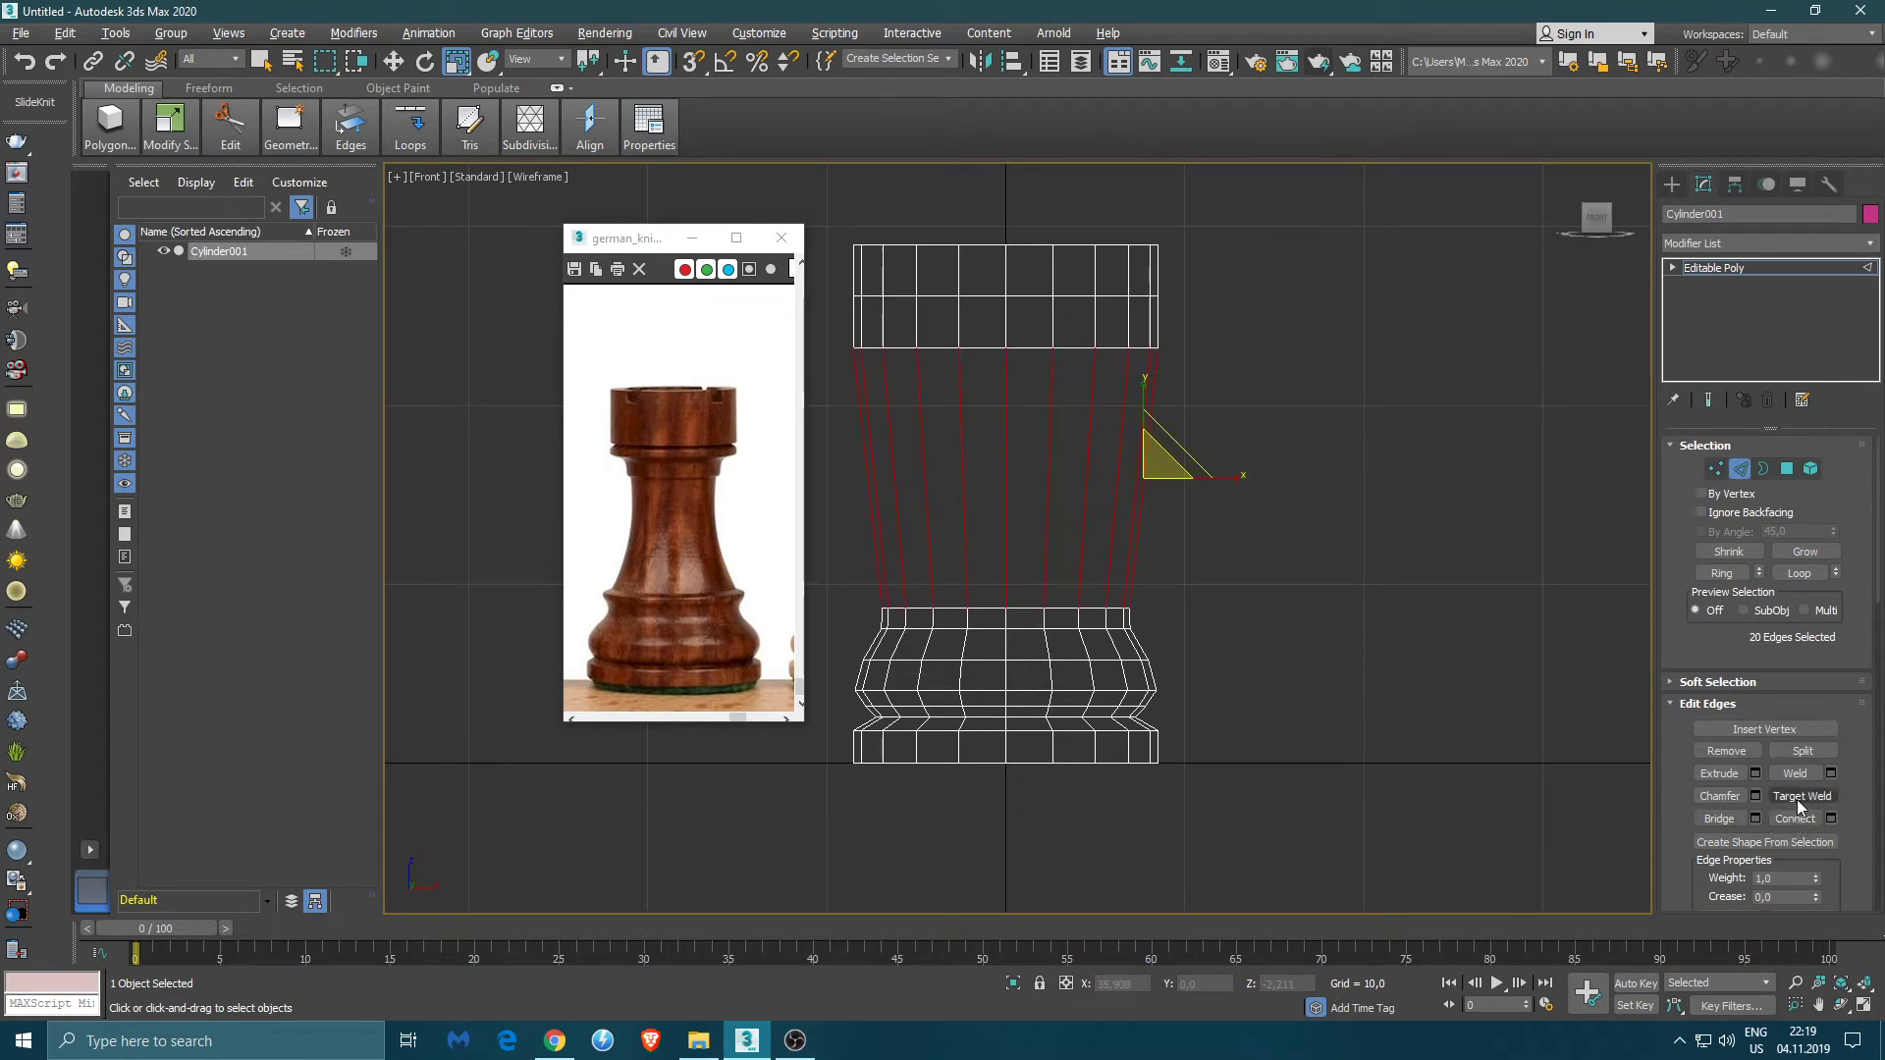
left_click(1831, 819)
left_click(1030, 546)
left_click(1031, 546)
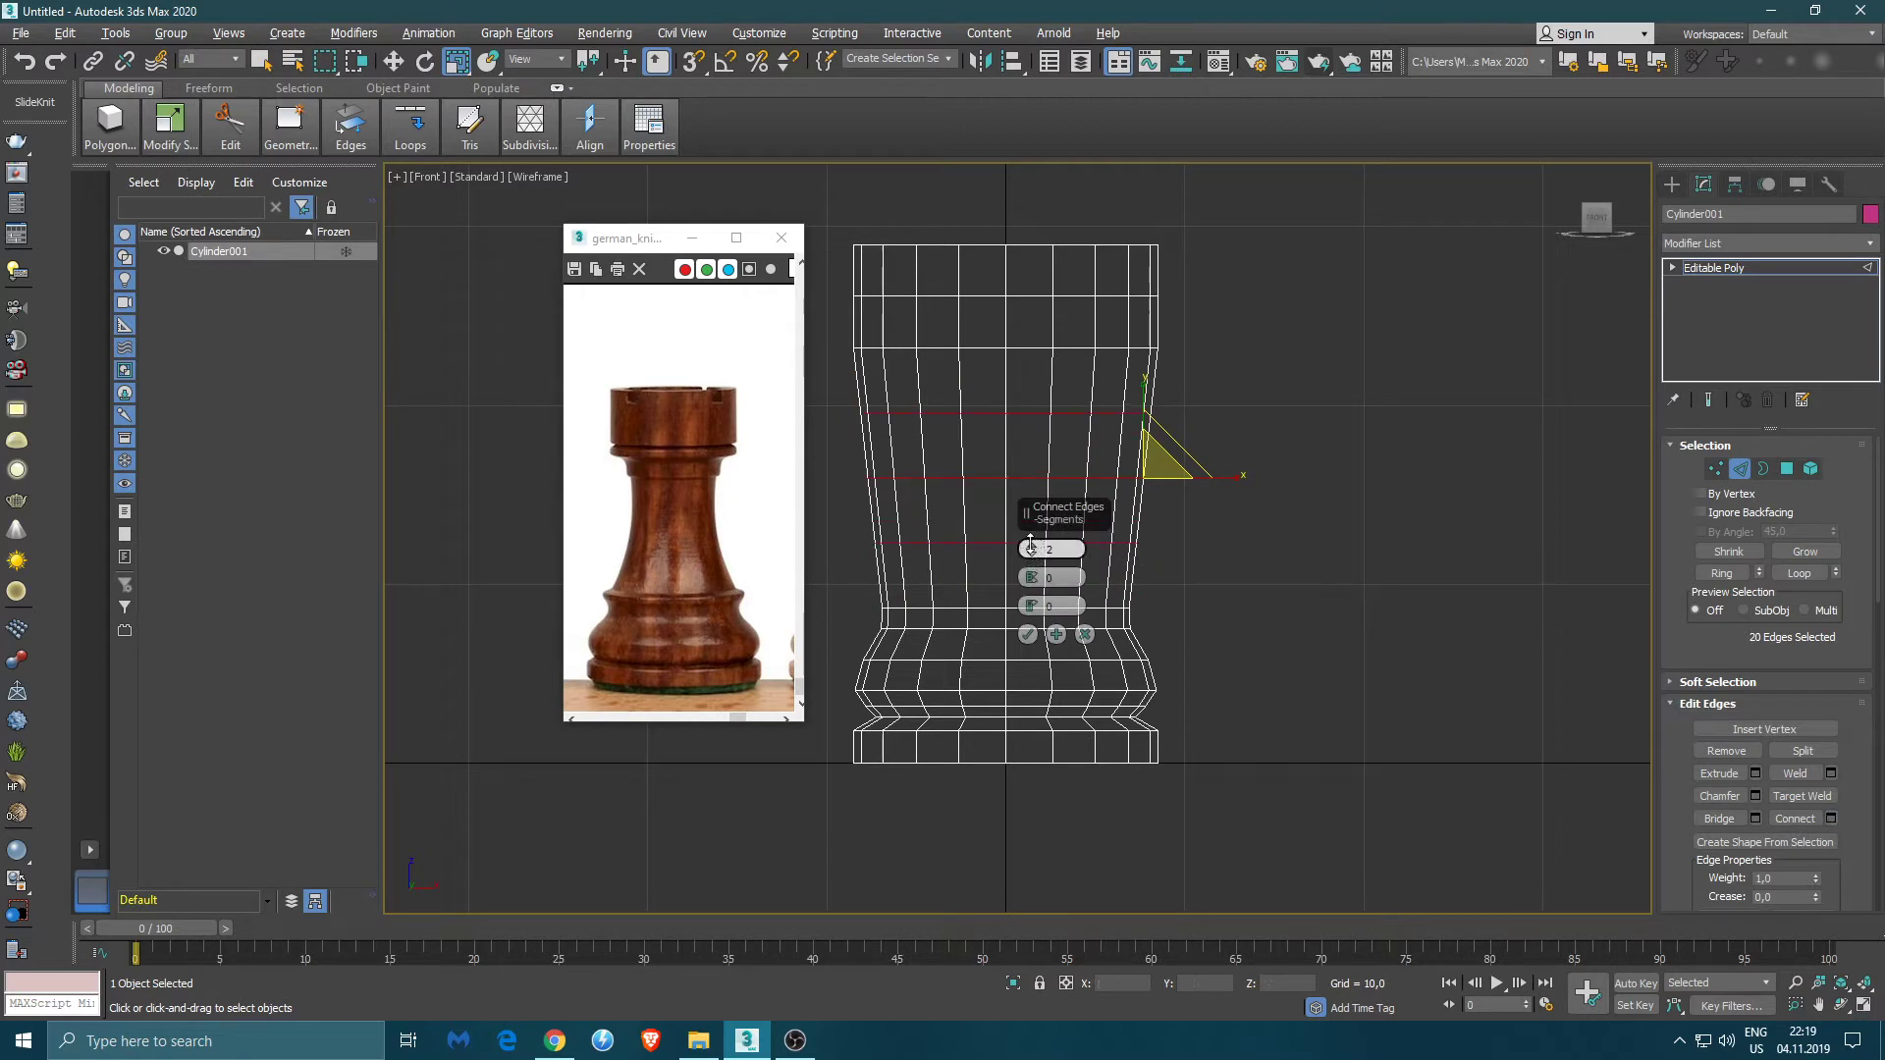
left_click(1028, 635)
- Move the lowest of the new edge loops down about 2.8 units to just above the neck
double_click(1018, 542)
key("w")
left_click_drag(1005, 495, 1005, 542)
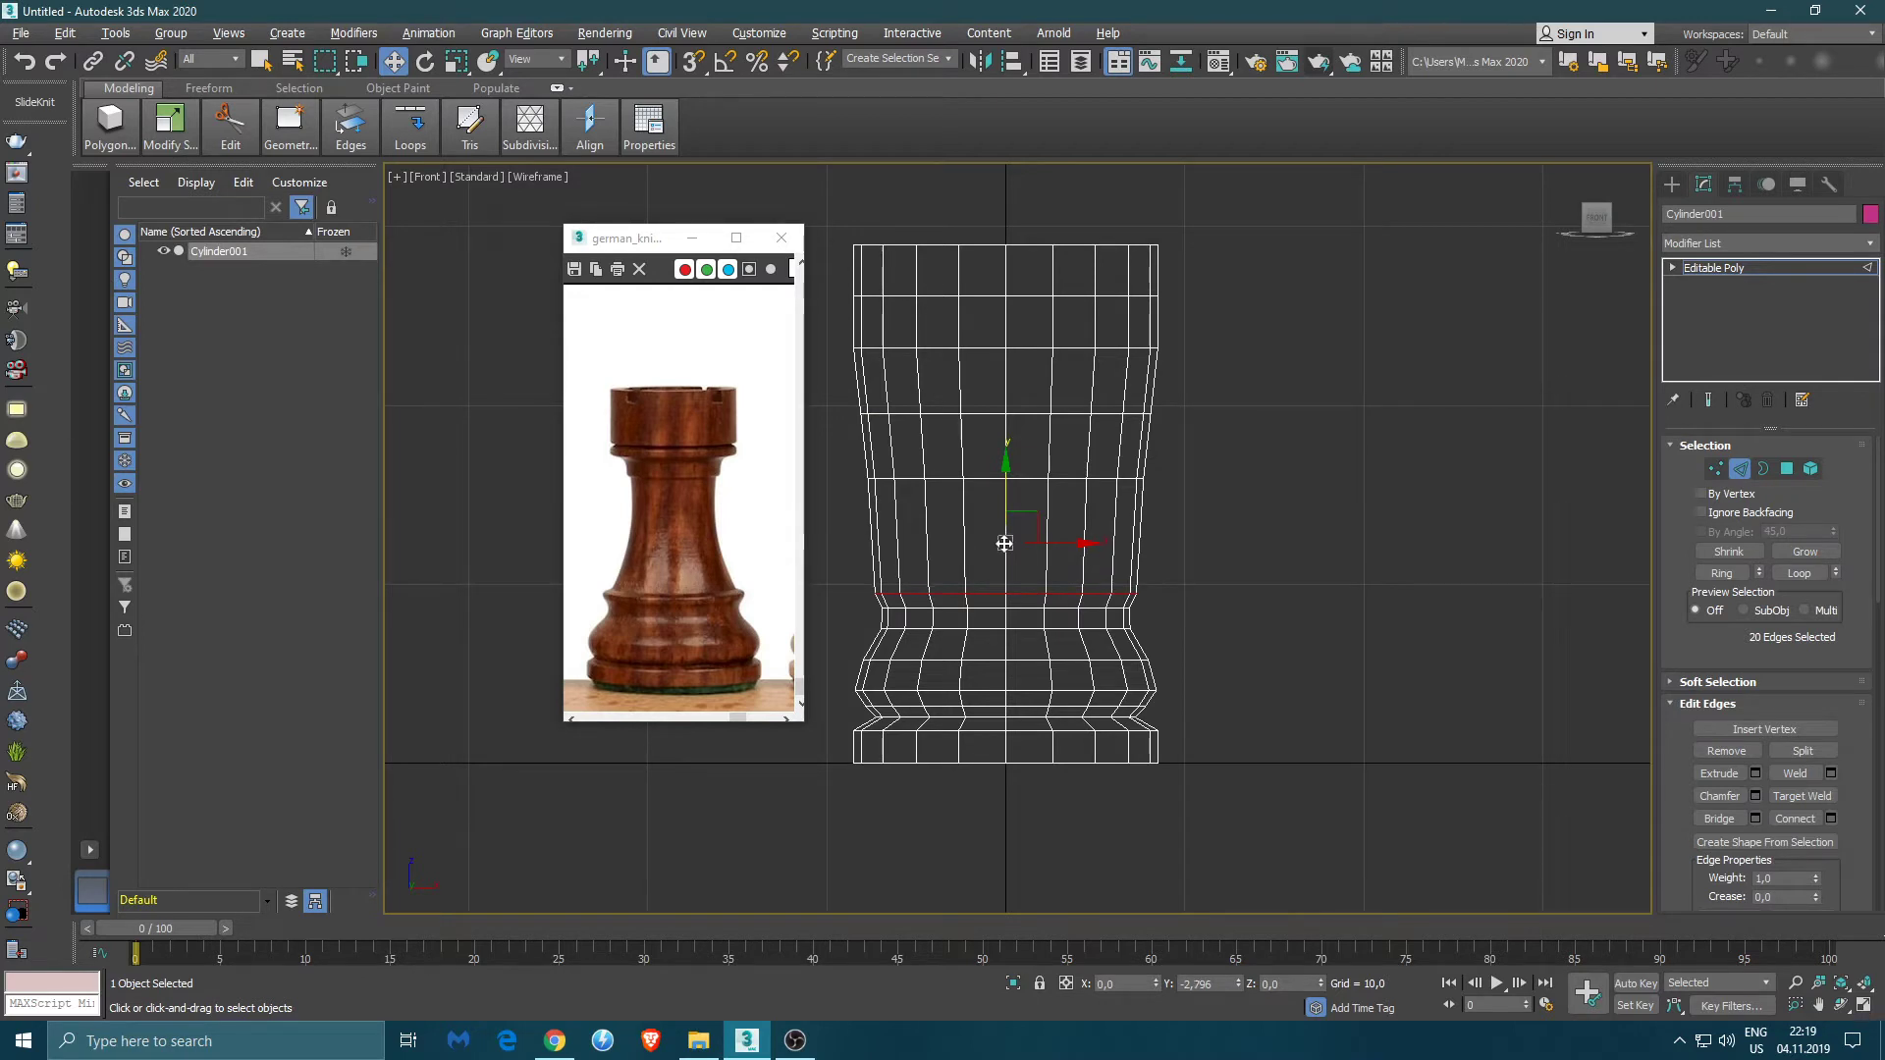
- Lower the base bulge's upper edge loop about 0.5 units and scale it uniformly to about 102%
left_click_drag(941, 593, 941, 660)
left_click_drag(1005, 606, 1005, 614)
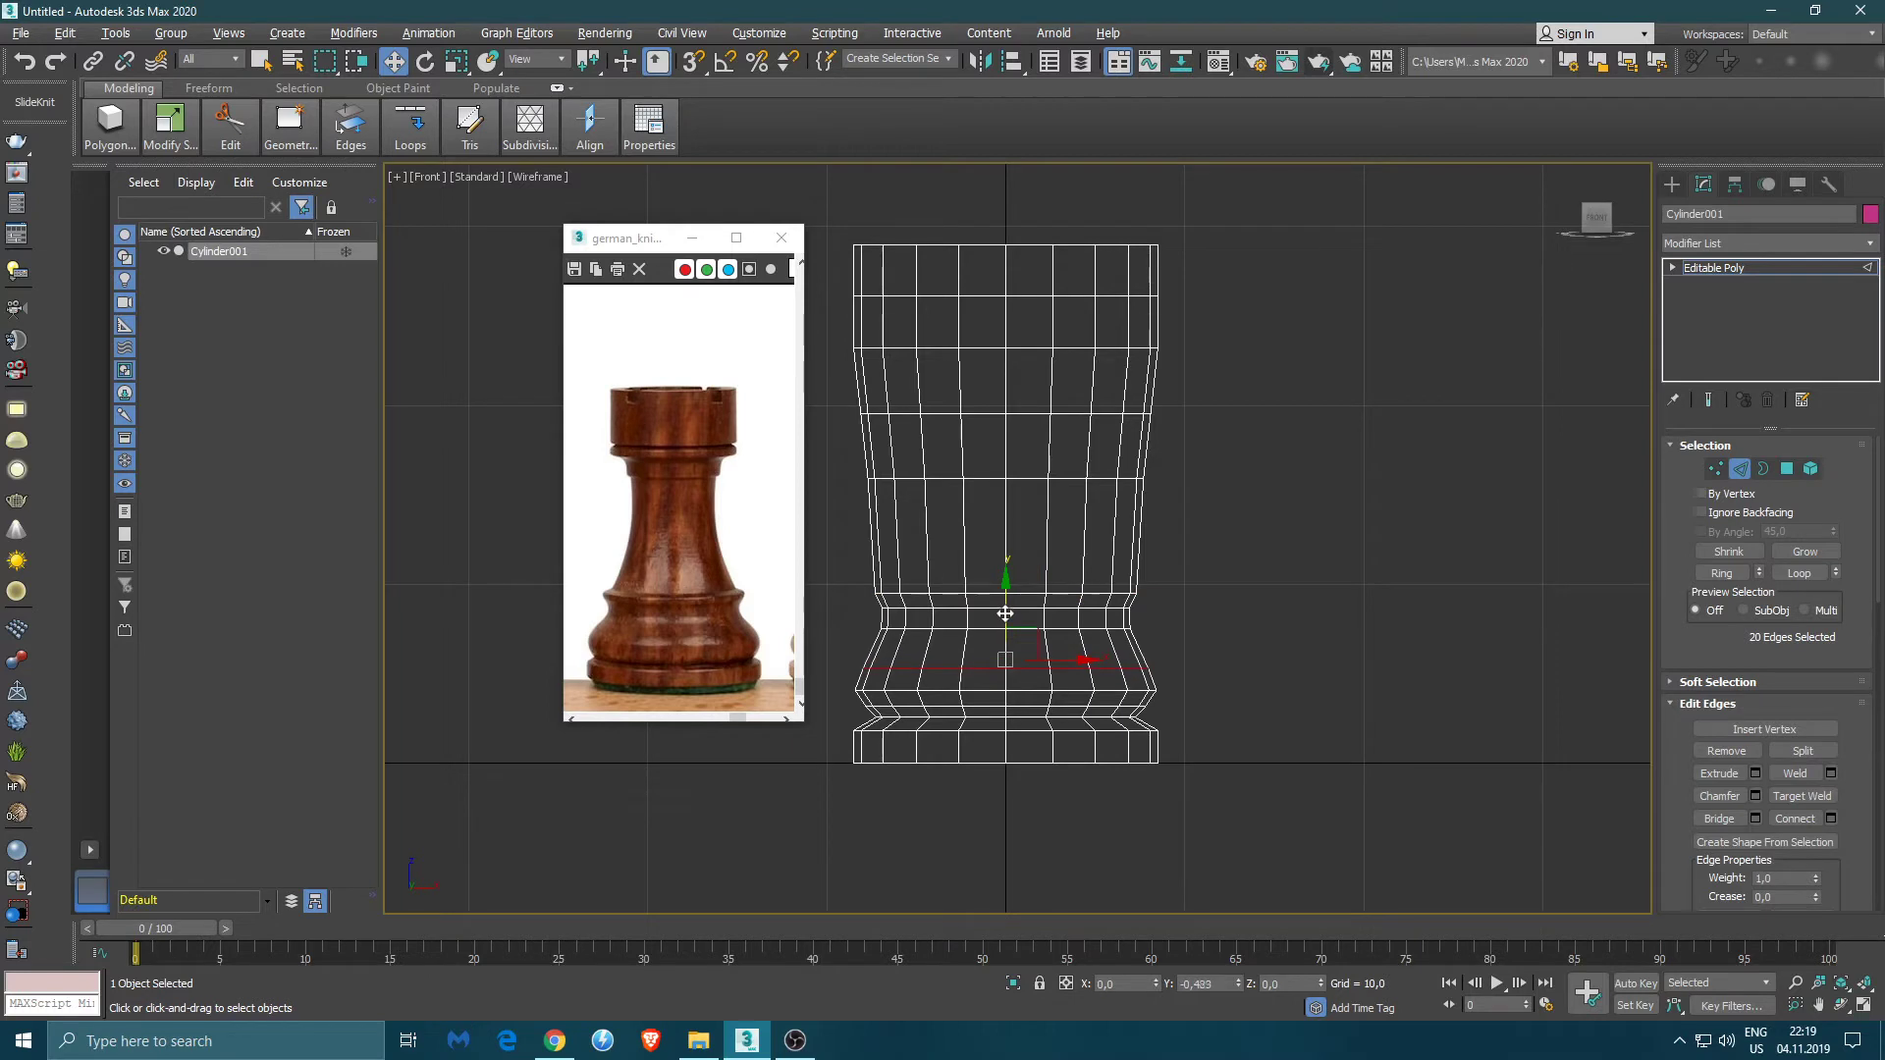
key("r")
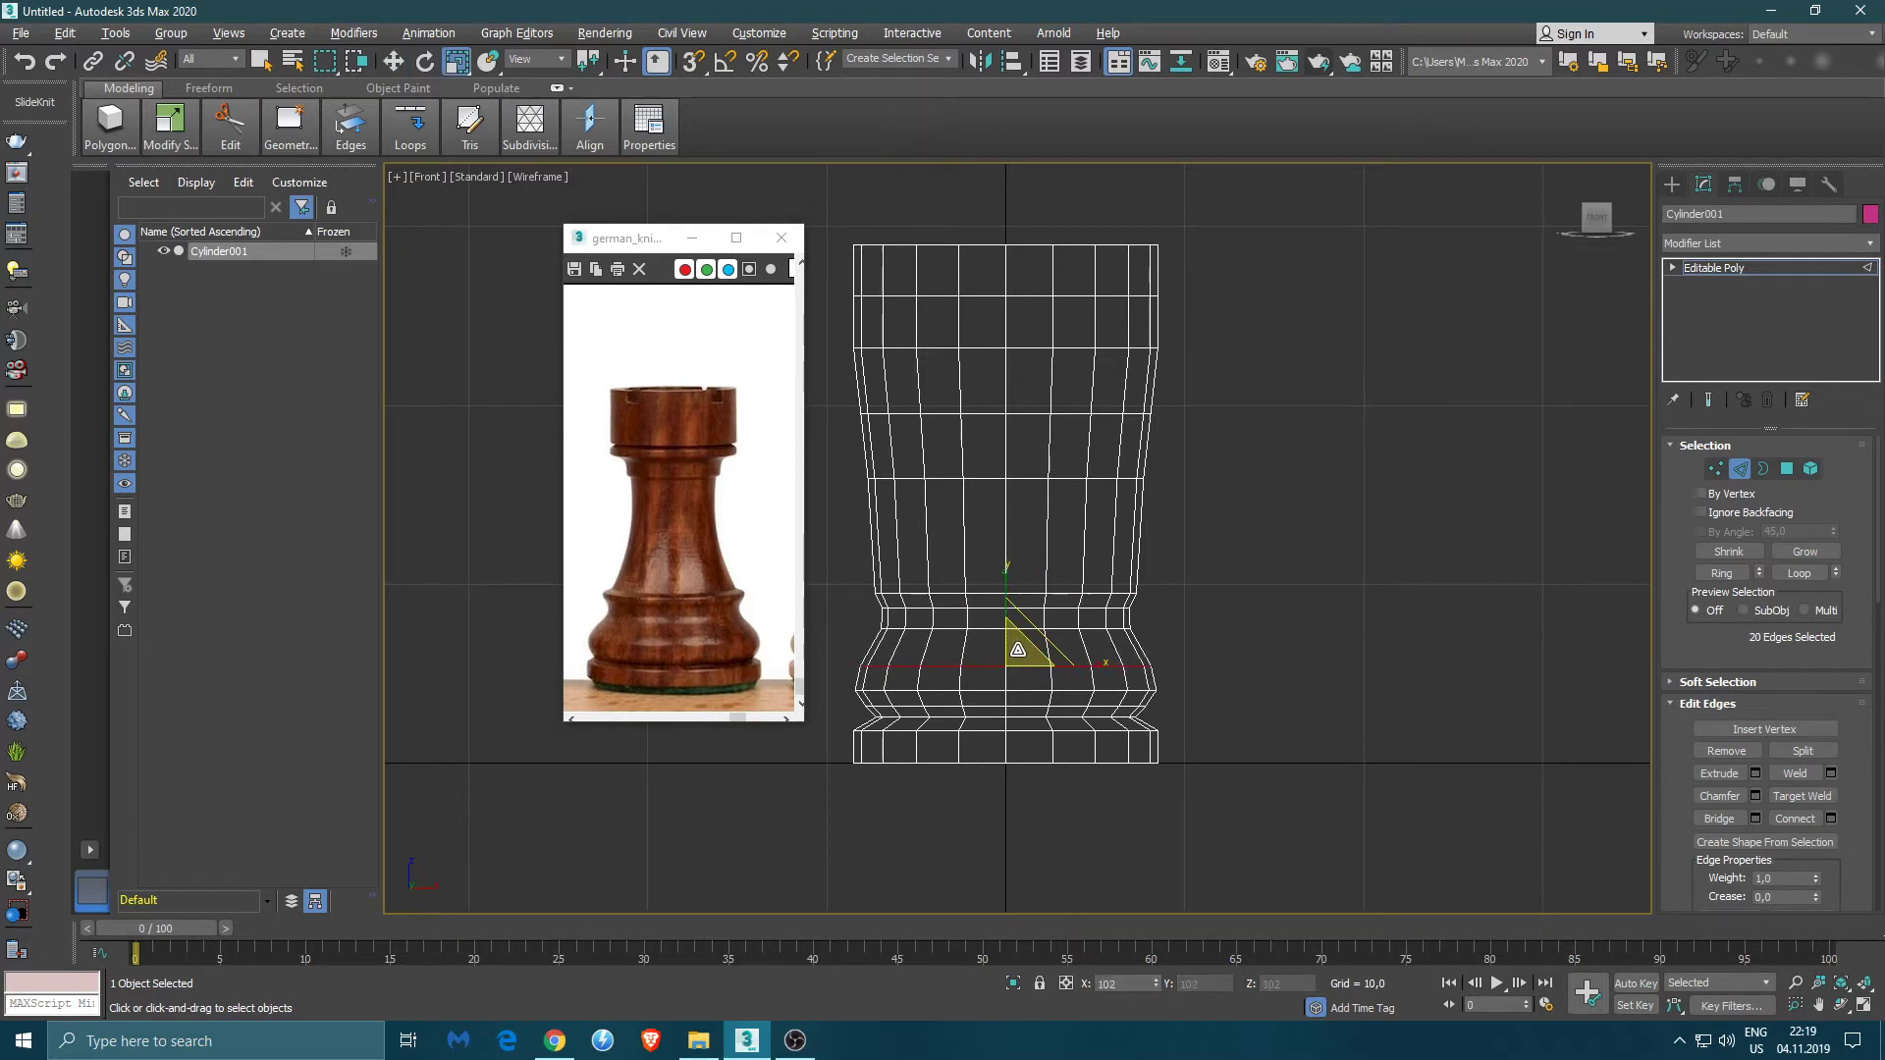
- Move the neck's lower edge loop down slightly toward the bulge and adjust its uniform scale to round the profile
double_click(986, 628)
key("w")
left_click_drag(1006, 574, 1005, 585)
key("r")
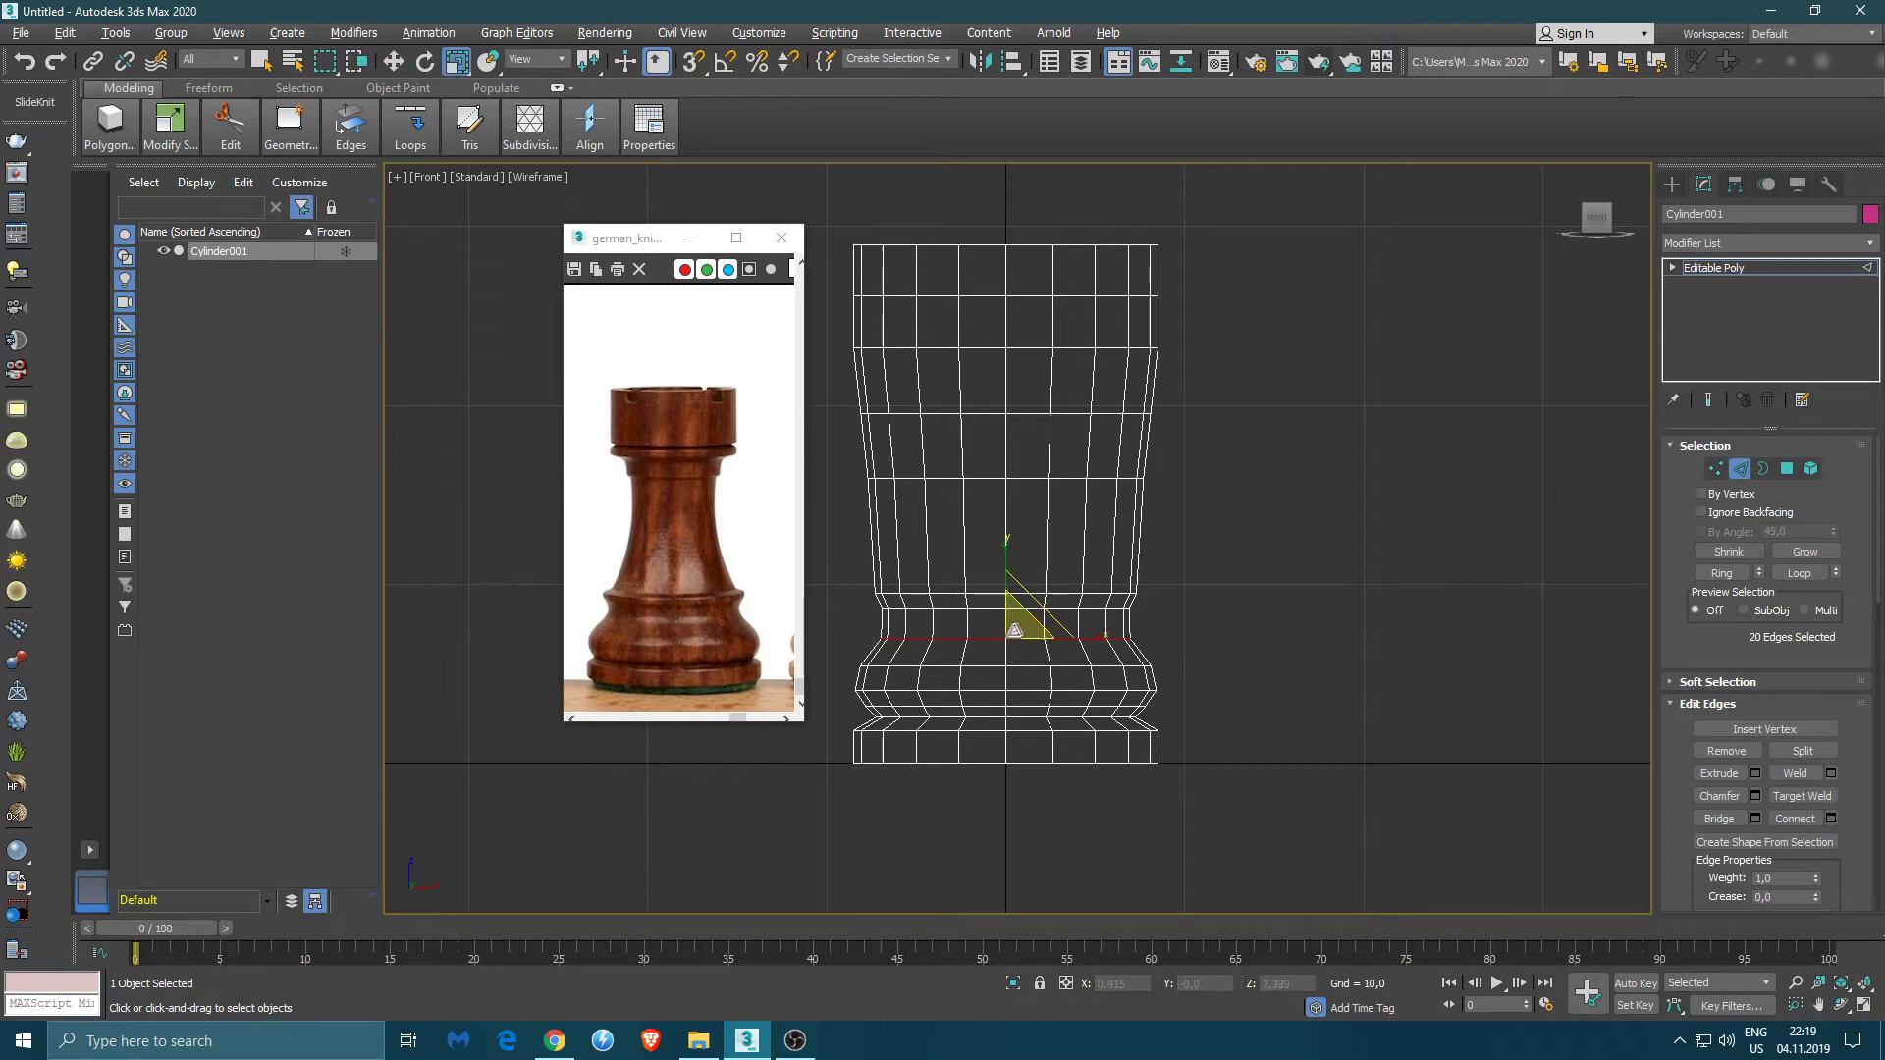
left_click_drag(1016, 624, 1013, 625)
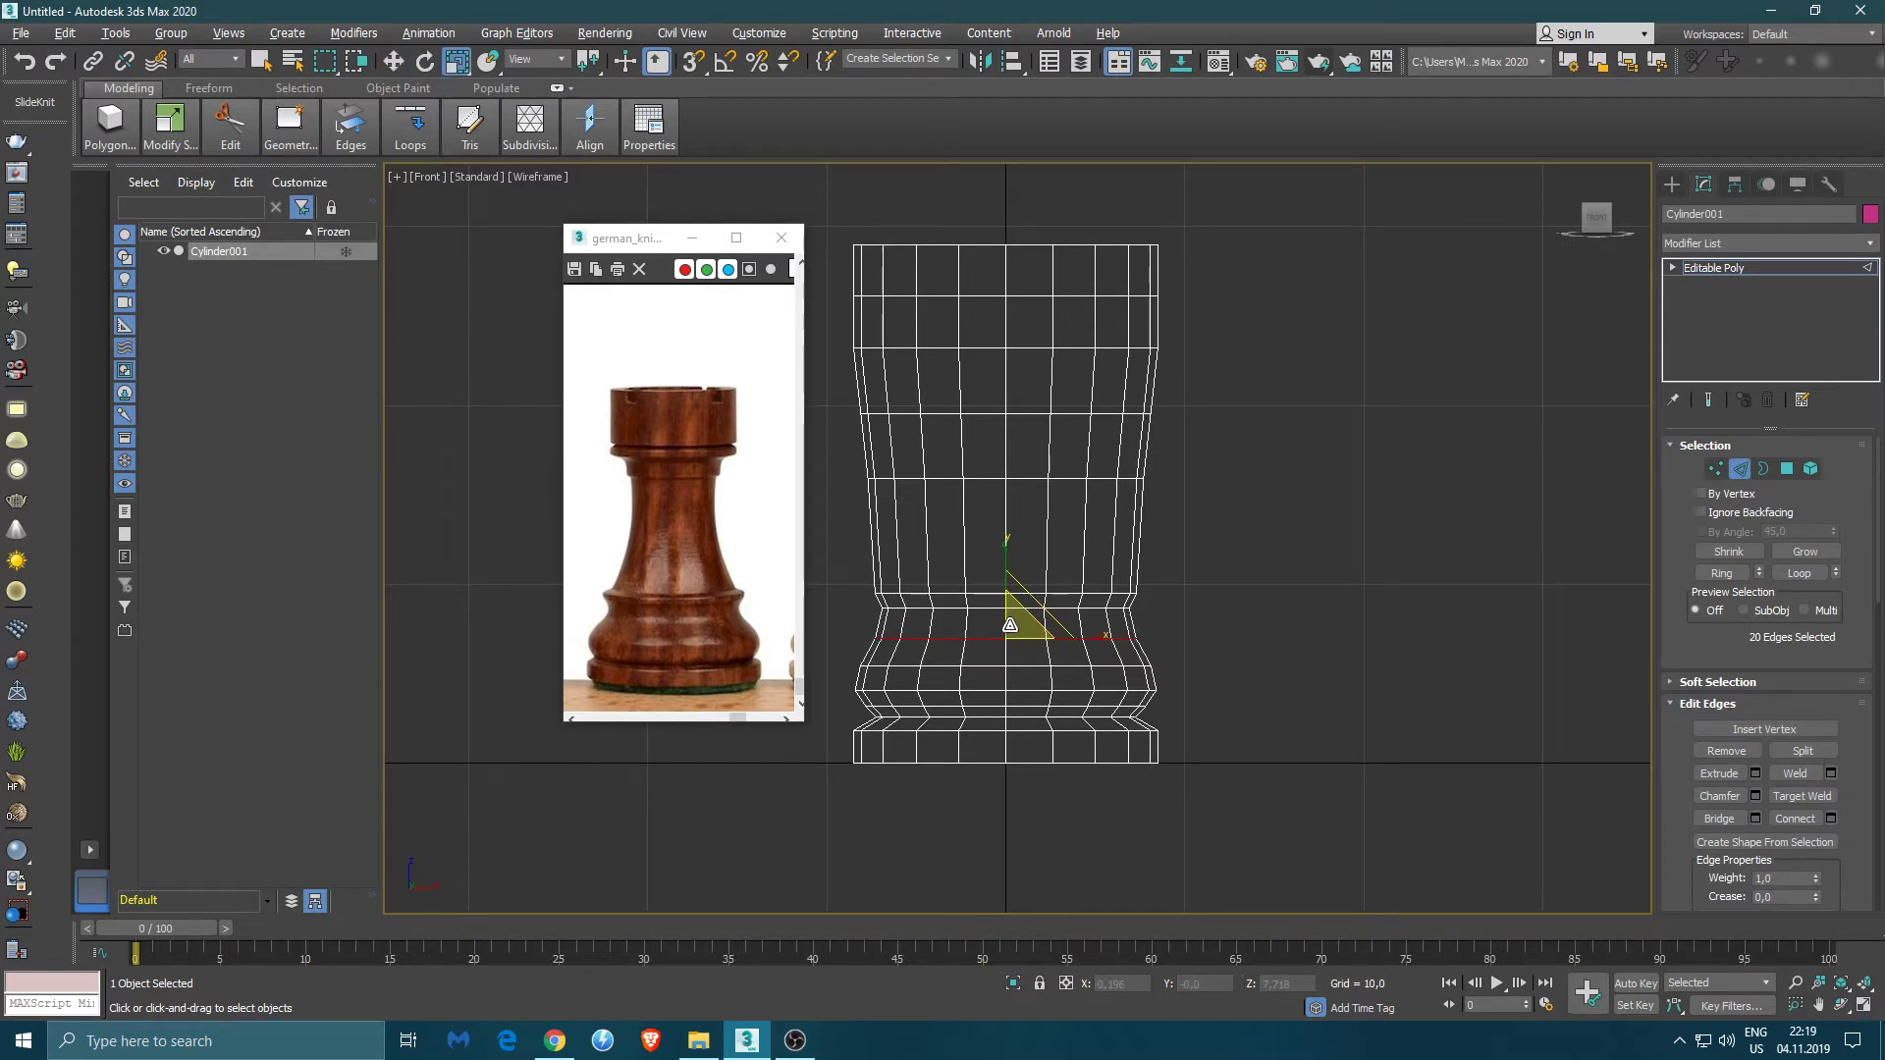
- Scale the neck's upper edge loop inward and lower it to a Z position of about 8.291
mouse_move(1007, 624)
left_mouse_down()
mouse_move(981, 602)
mouse_move(1011, 590)
left_mouse_up()
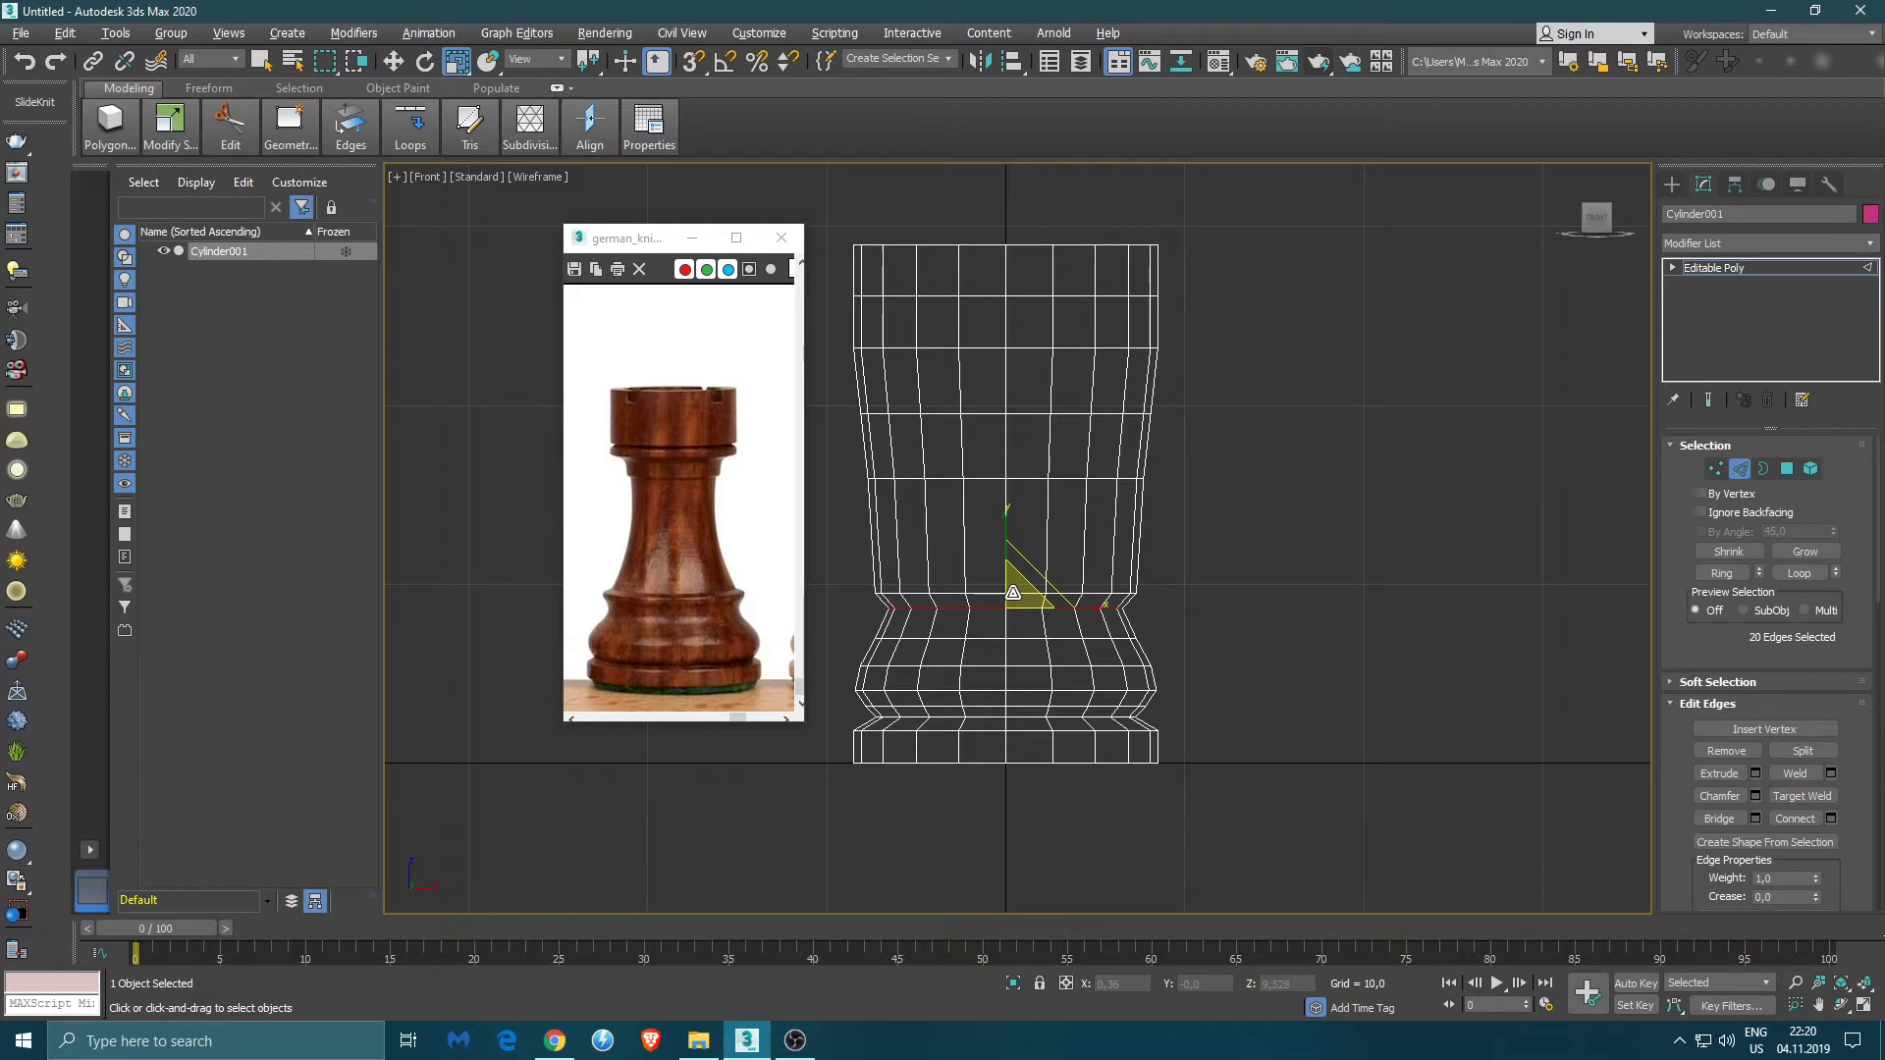
key("w")
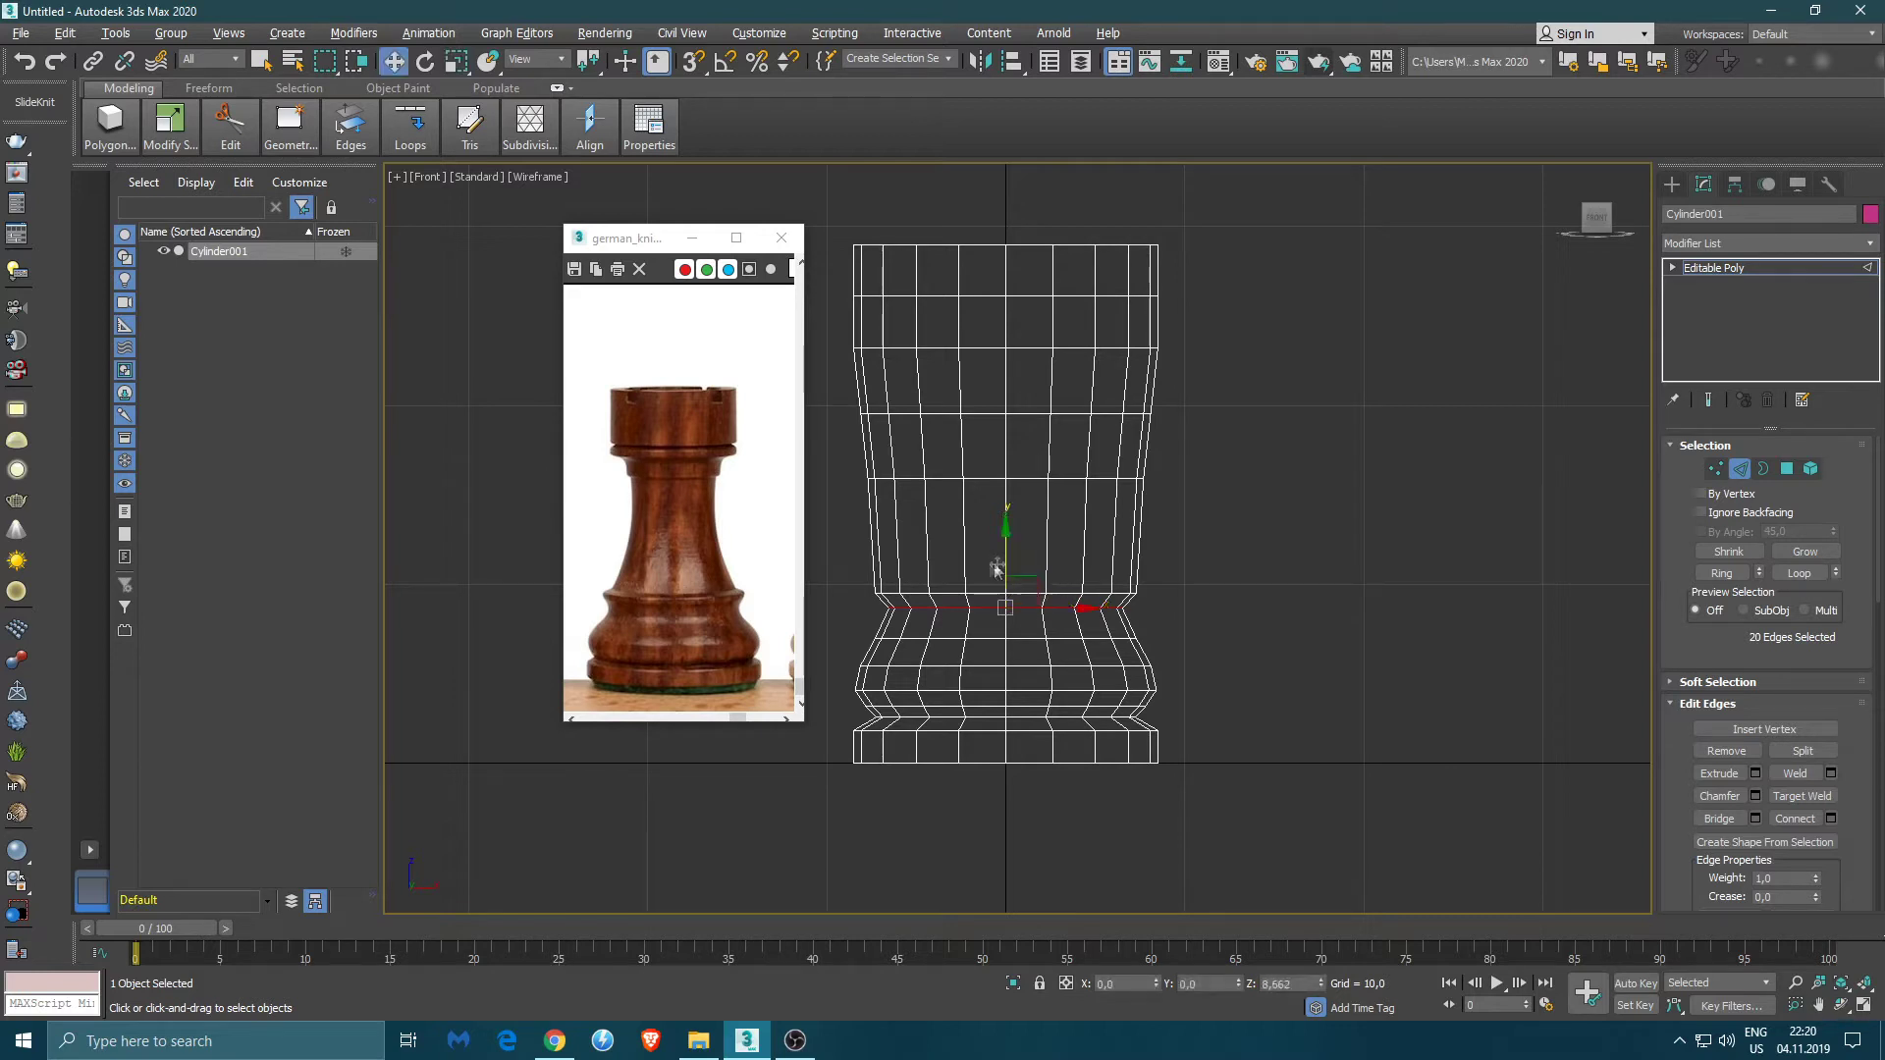
left_click_drag(1008, 558, 1007, 565)
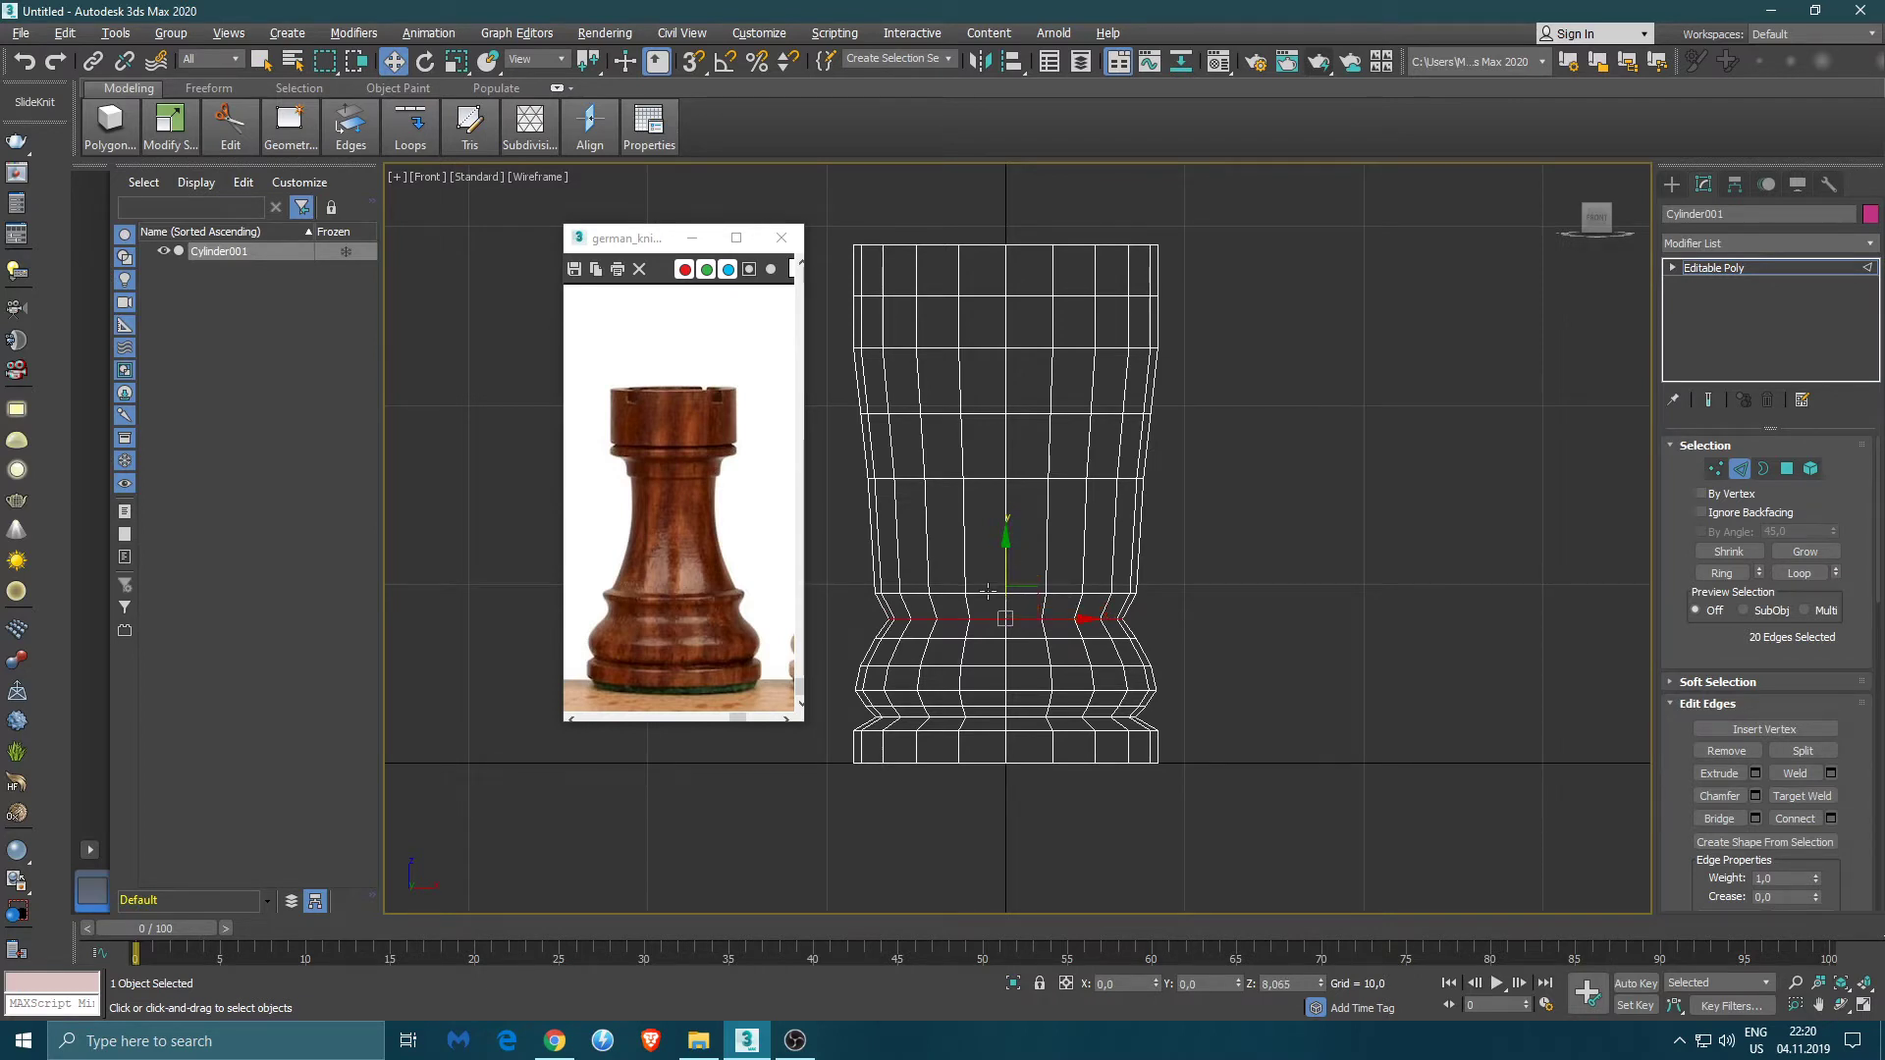
key("r")
key("w")
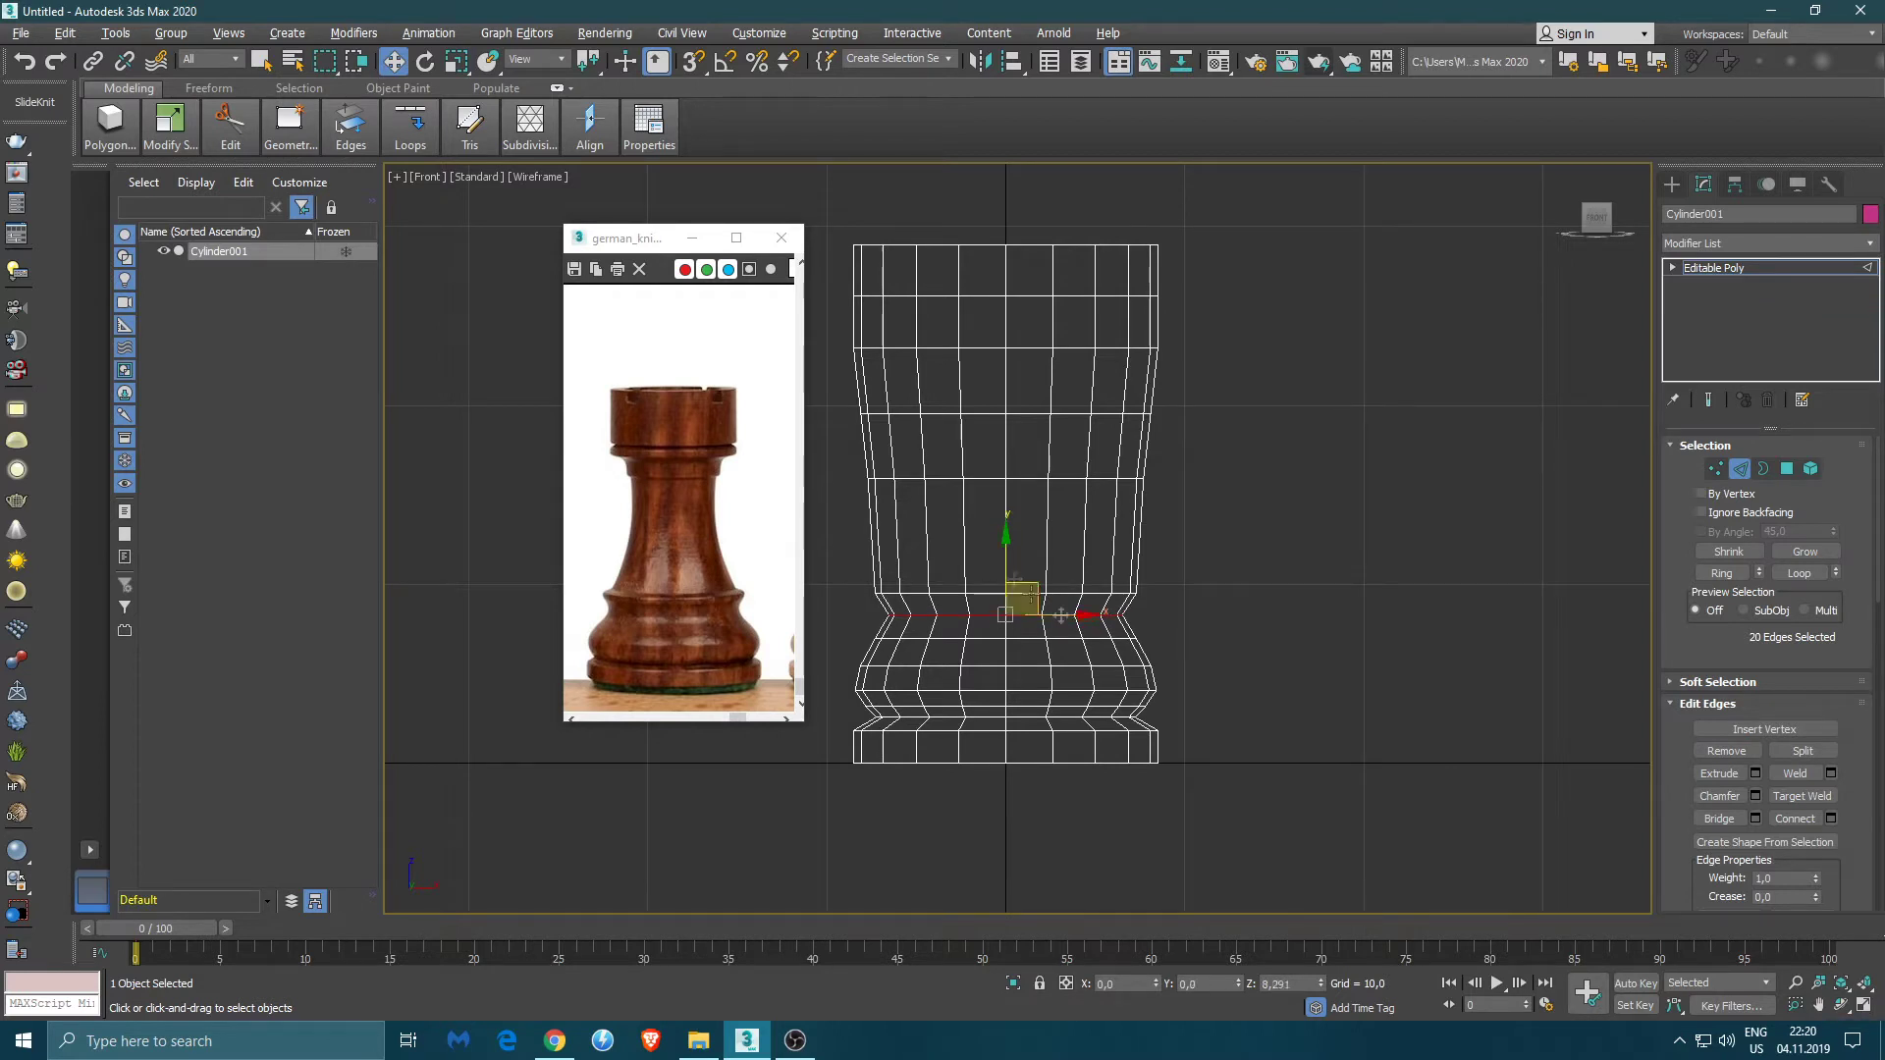
- Chamfer the narrow neck edge loop with an amount of 0.384 and 2 segments
left_click(1755, 796)
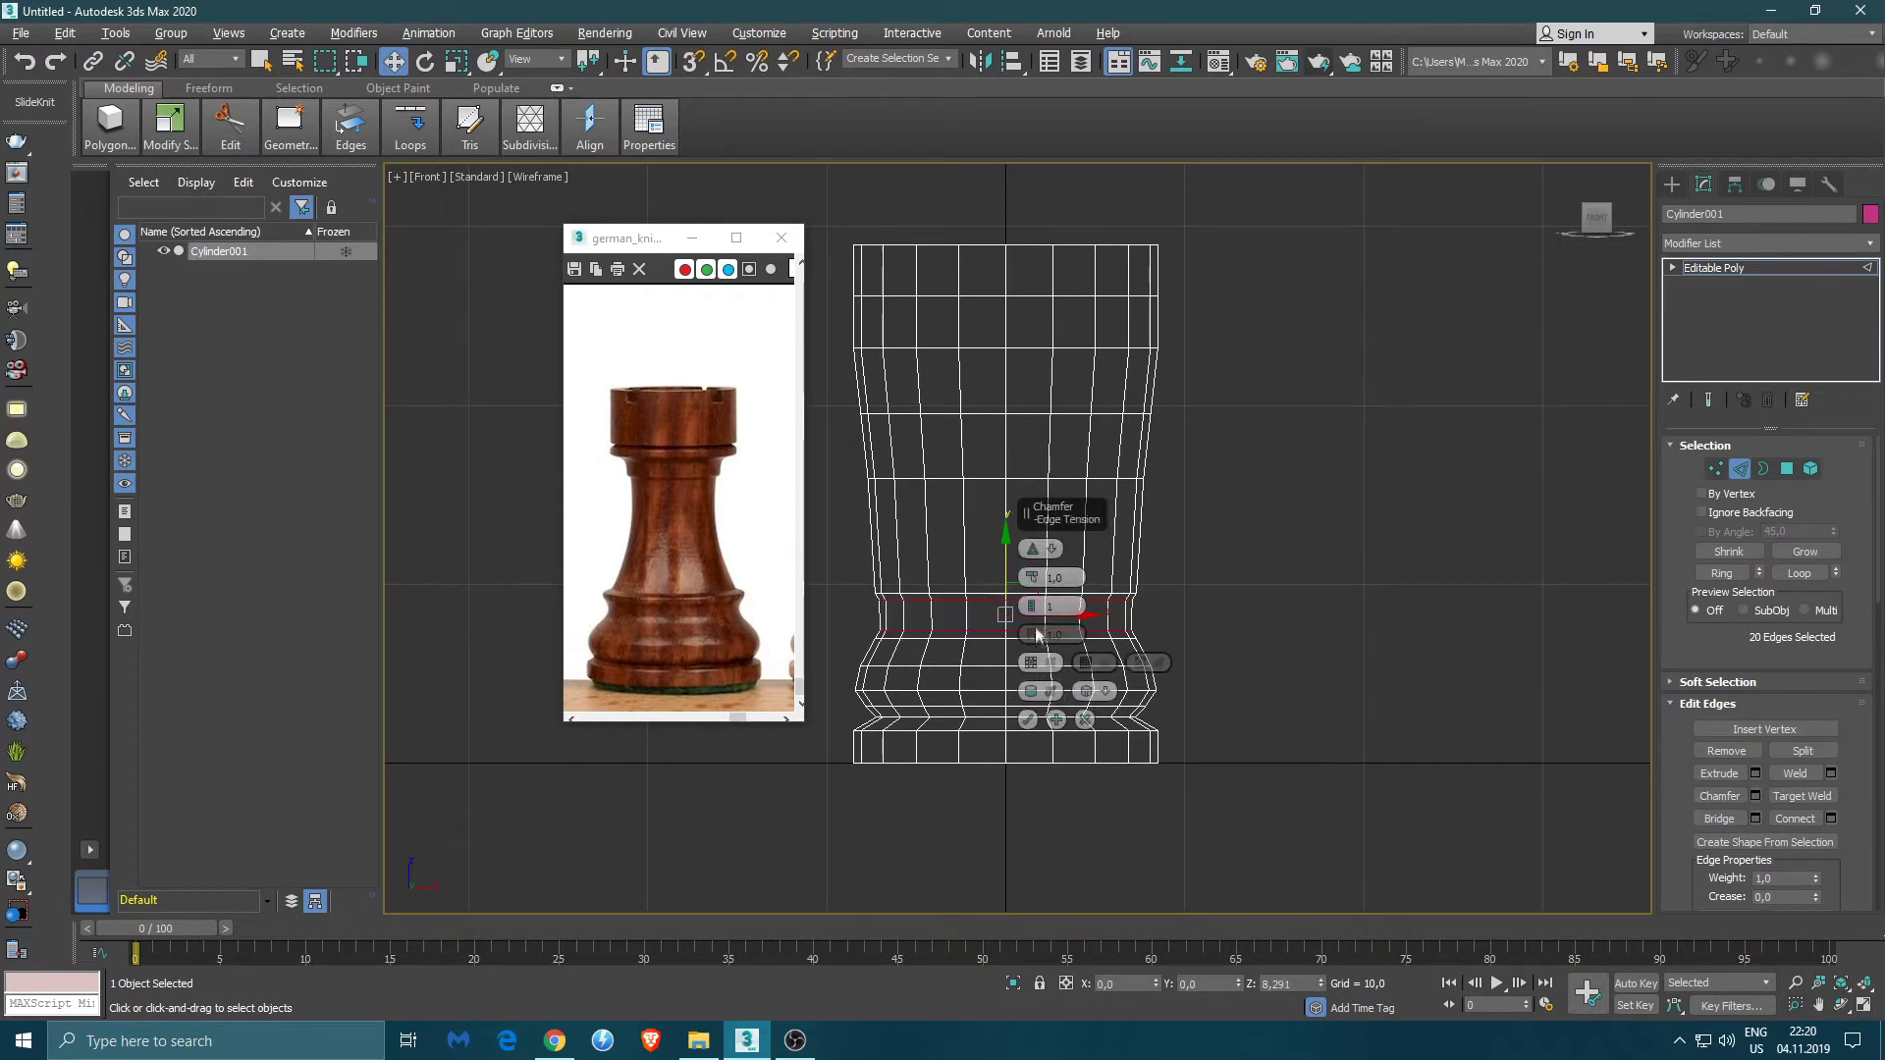
left_click_drag(1032, 577, 1034, 587)
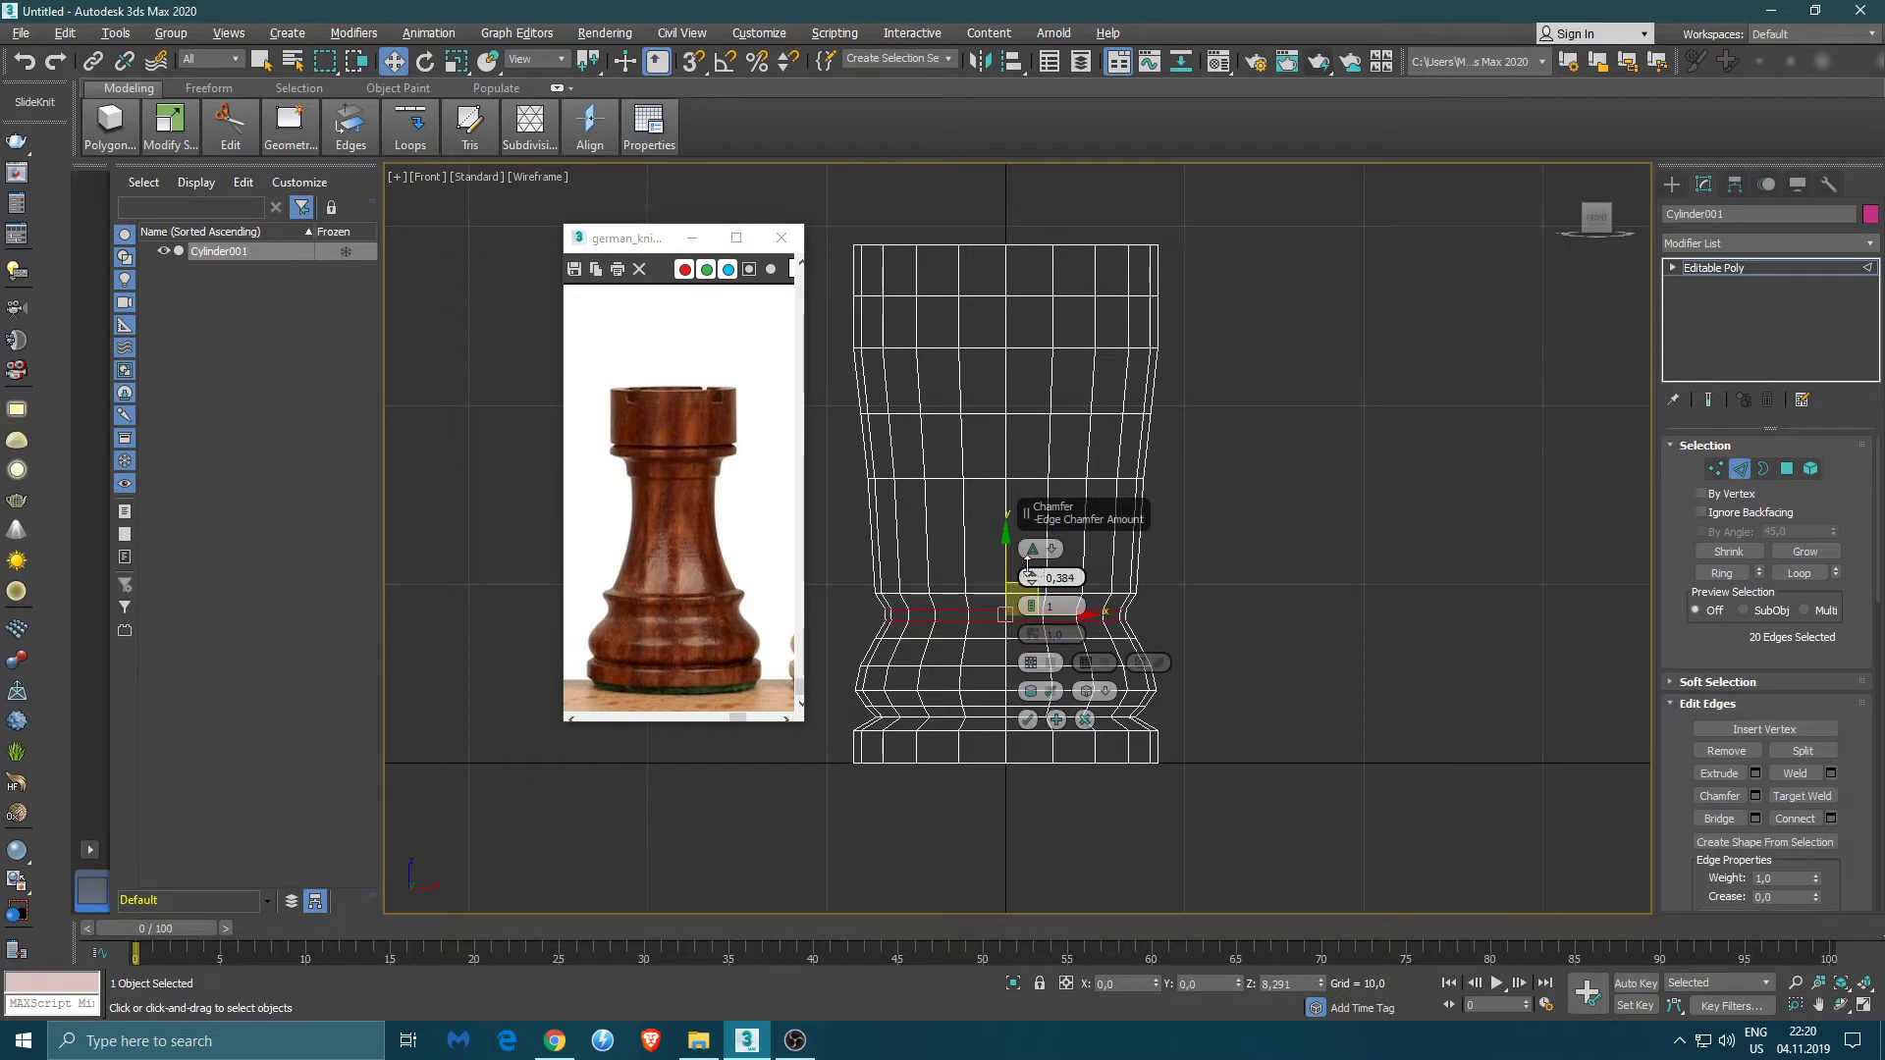
left_click(1032, 602)
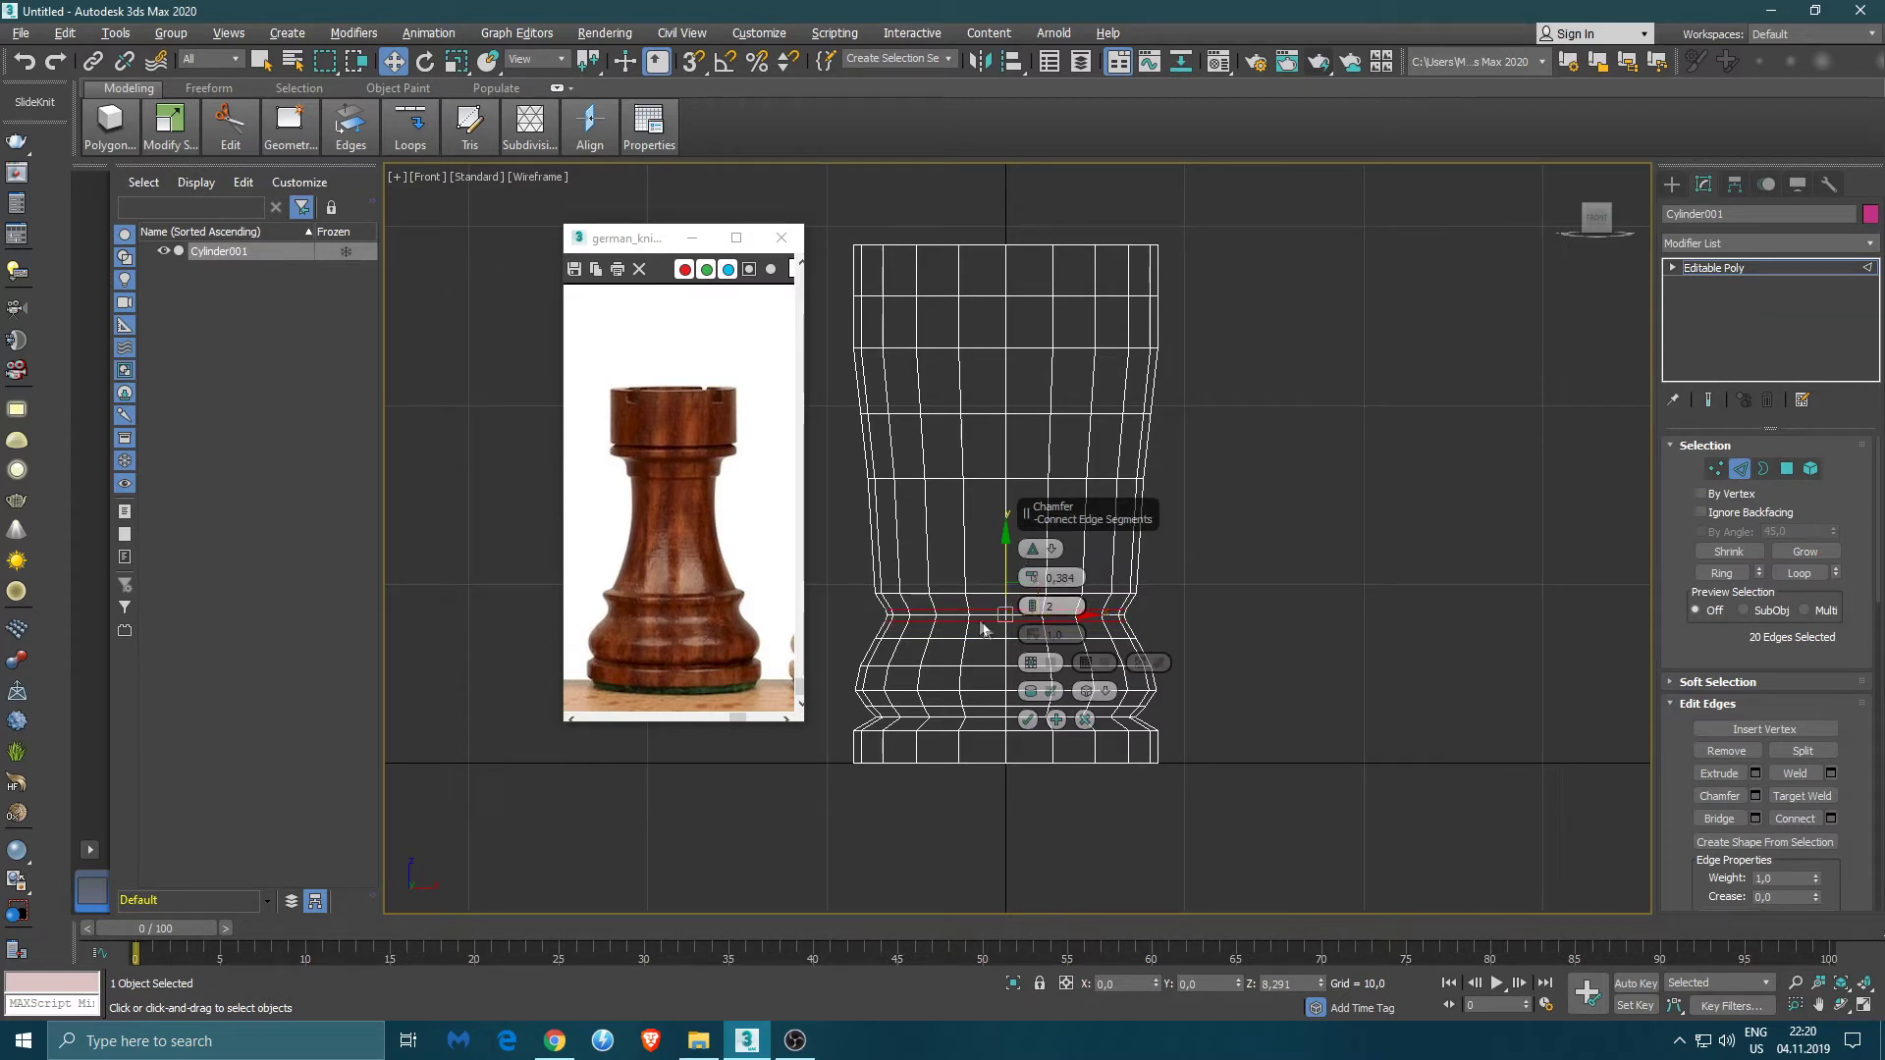
left_click(1028, 721)
- Lower the edge loop just above the neck to a Z position of about 9.286
double_click(942, 593)
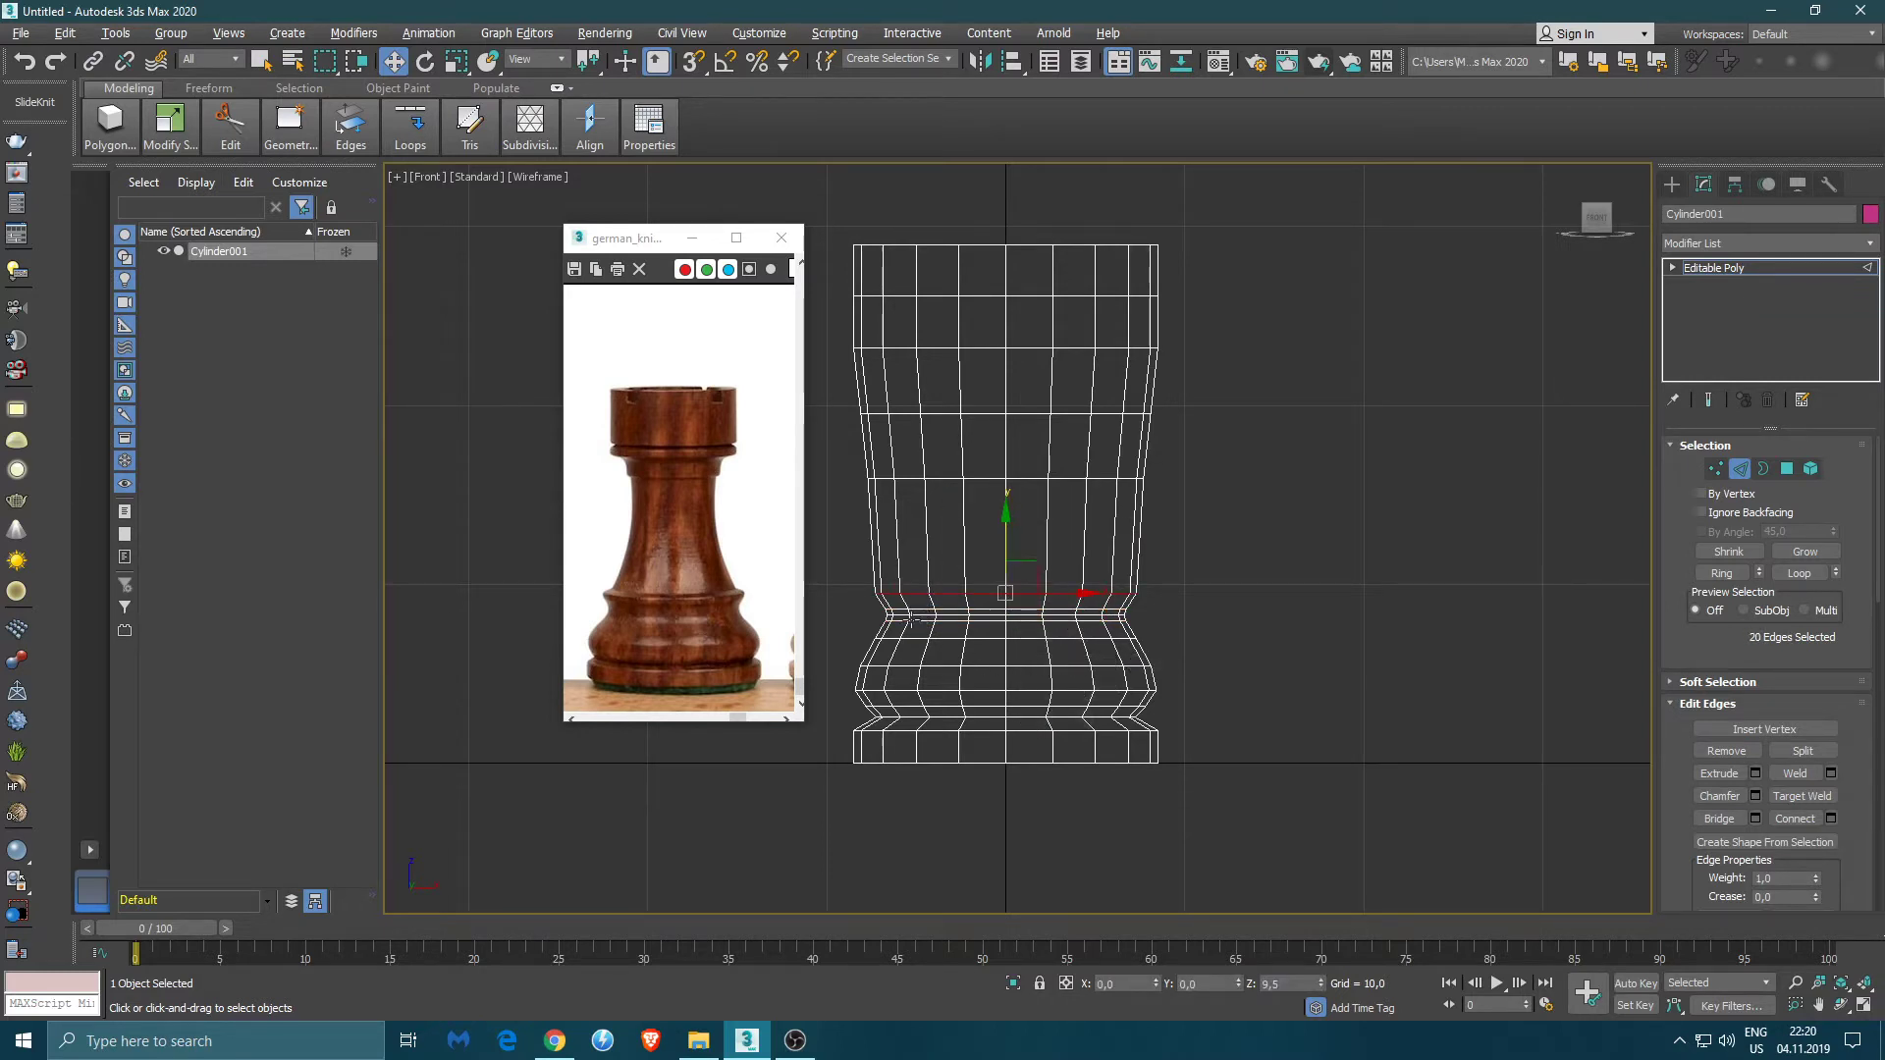
left_click_drag(1006, 541, 1006, 548)
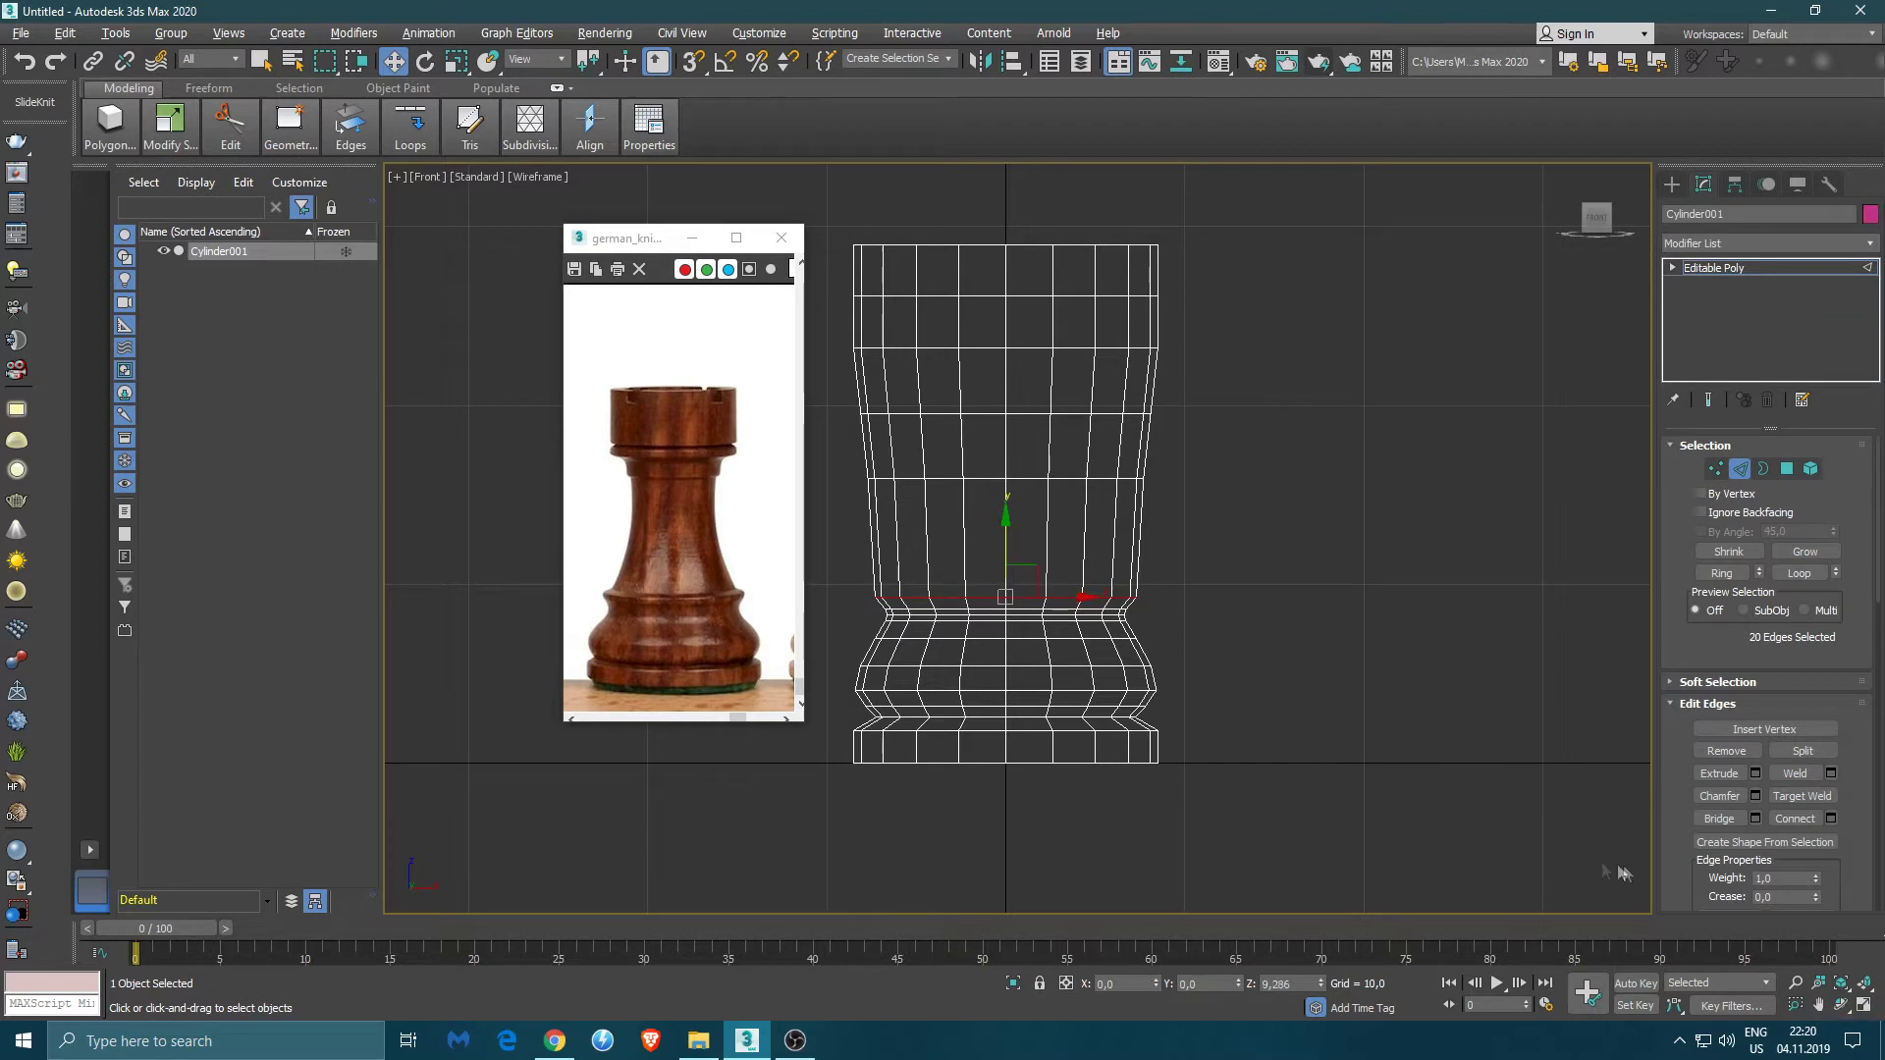
left_click(1755, 796)
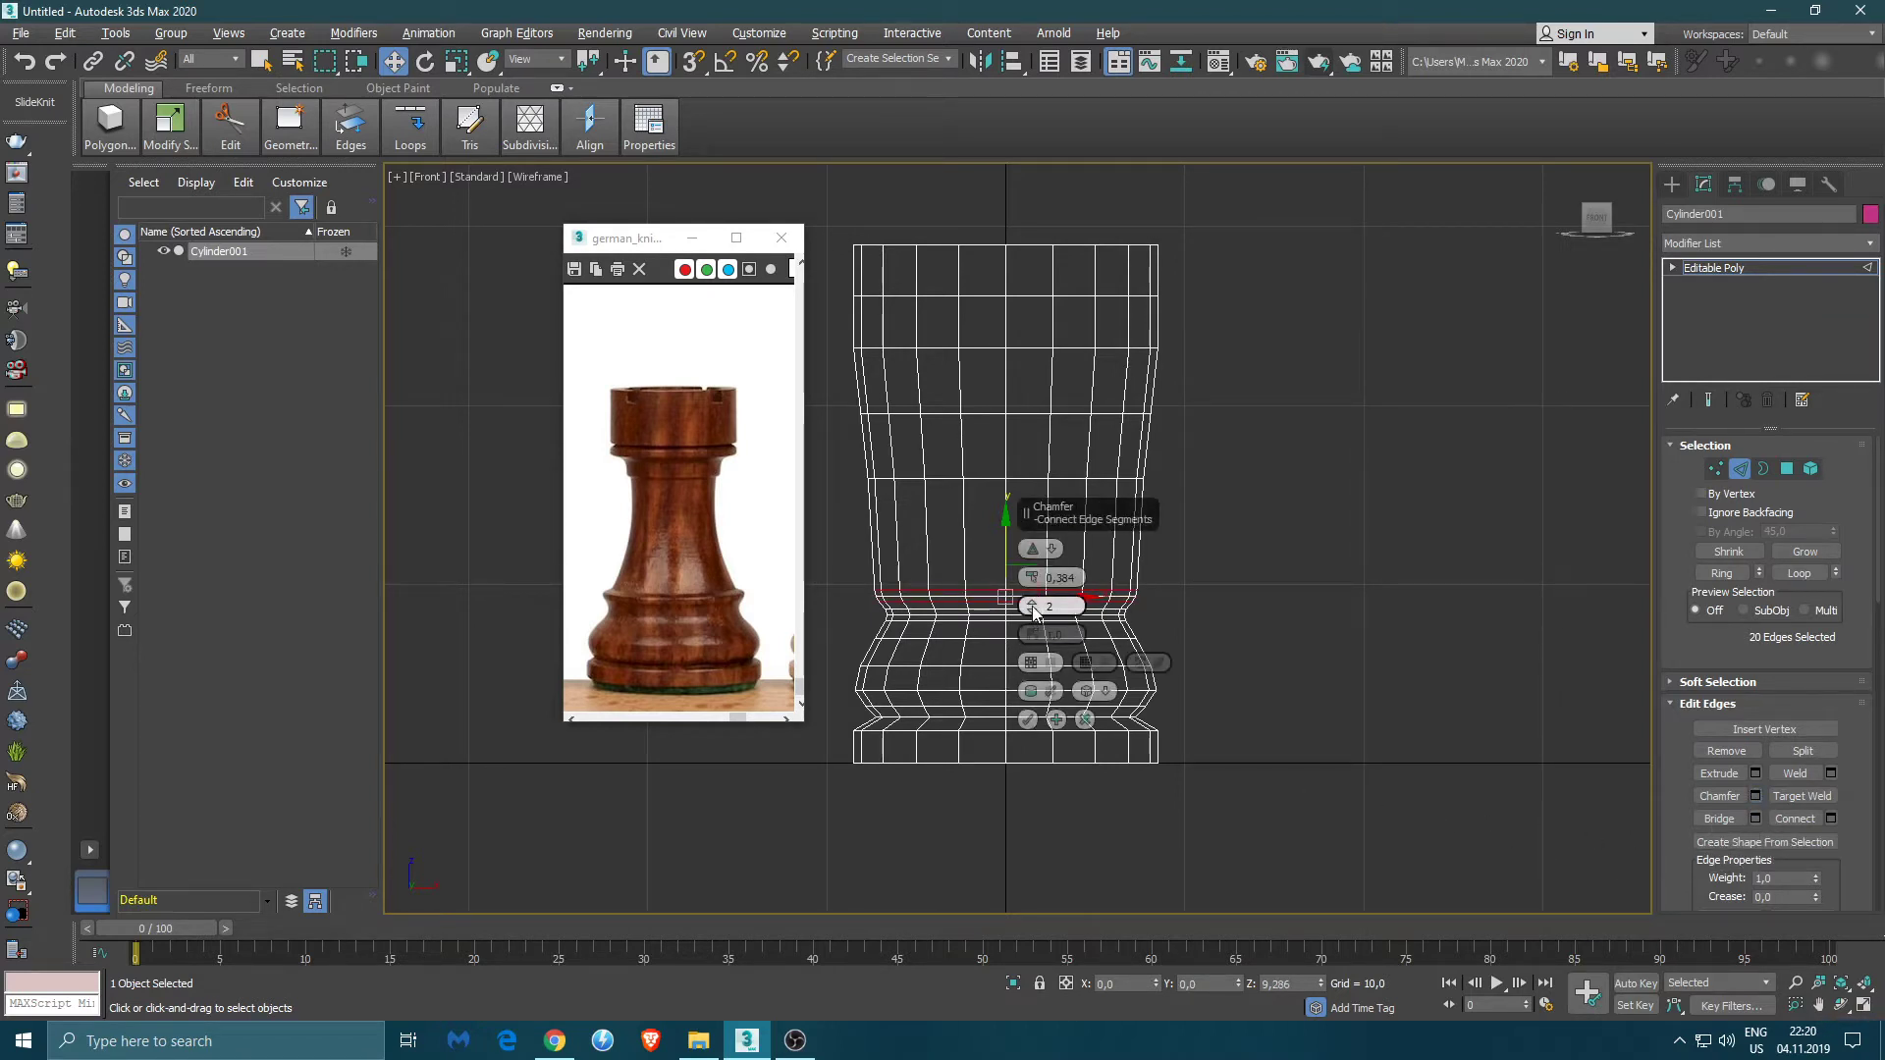
left_click_drag(1033, 611, 1011, 603)
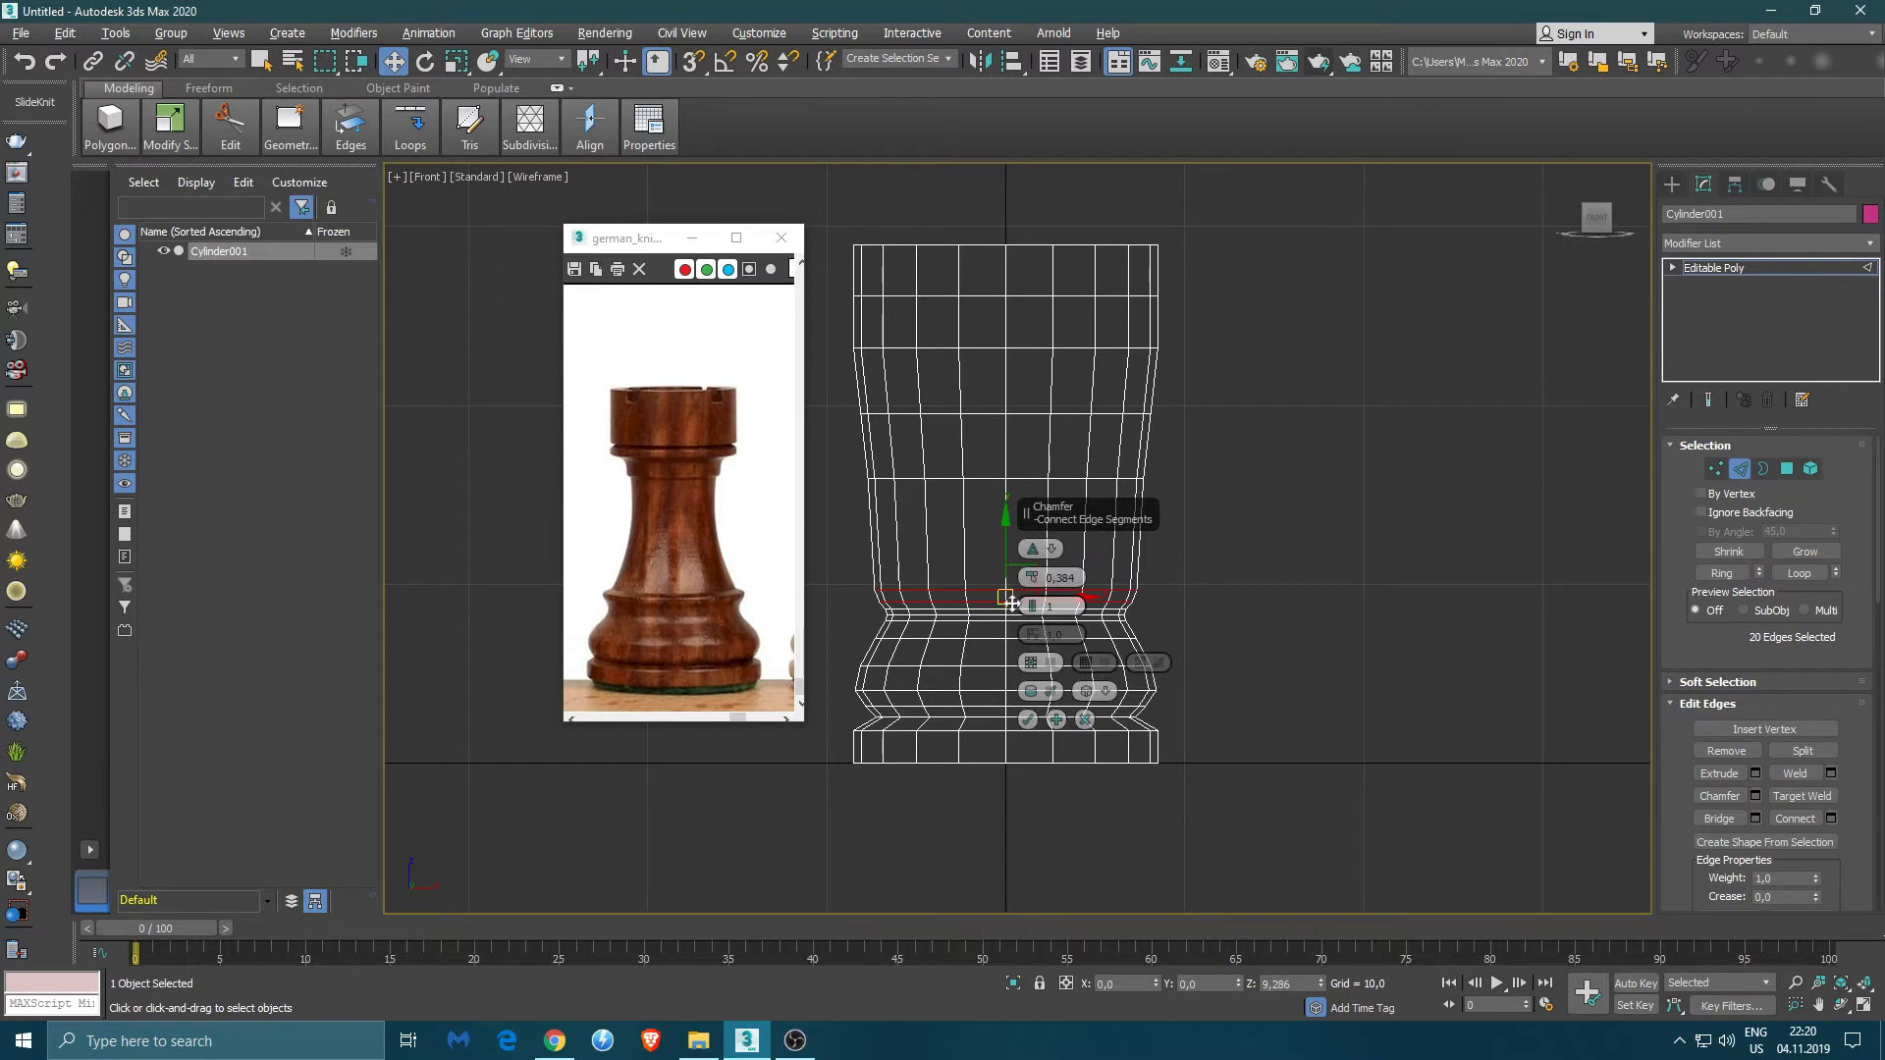
left_click(1083, 720)
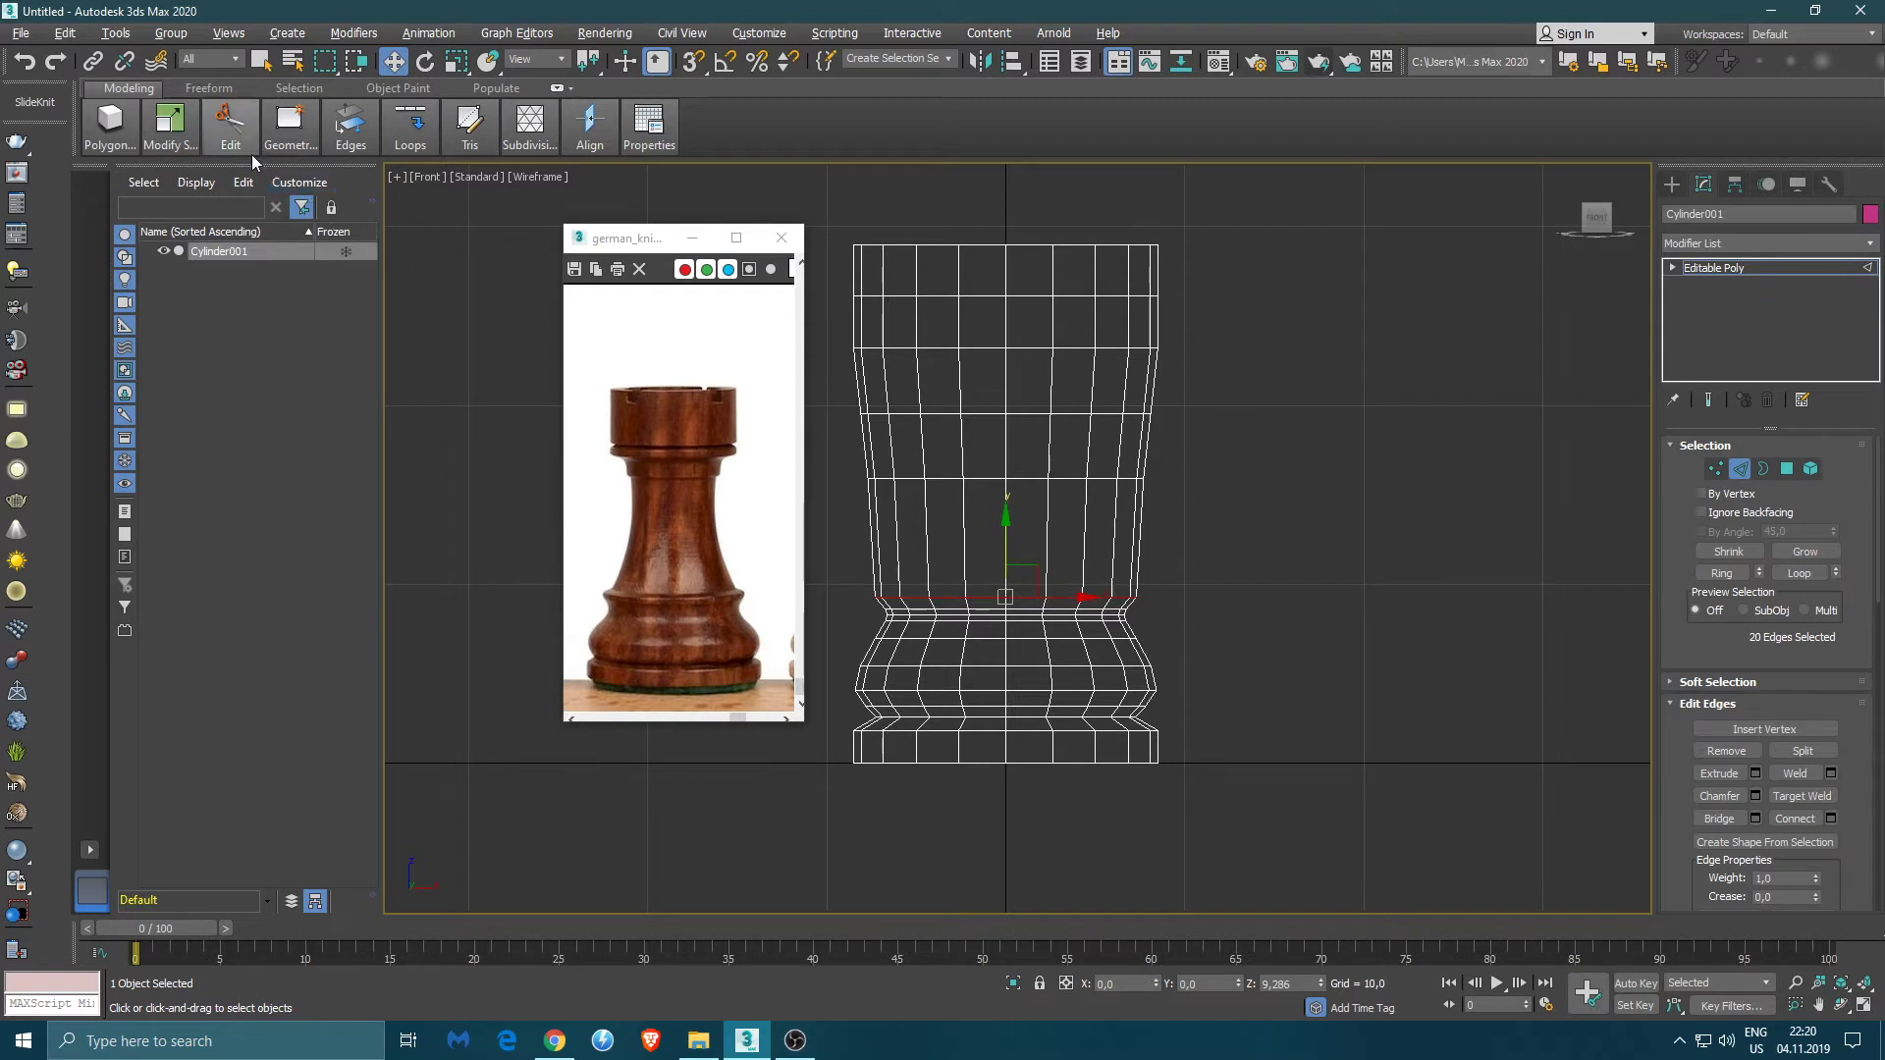
- Insert a new edge loop just above the rim over the neck with SwiftLoop
mouse_move(291, 138)
left_click(339, 187)
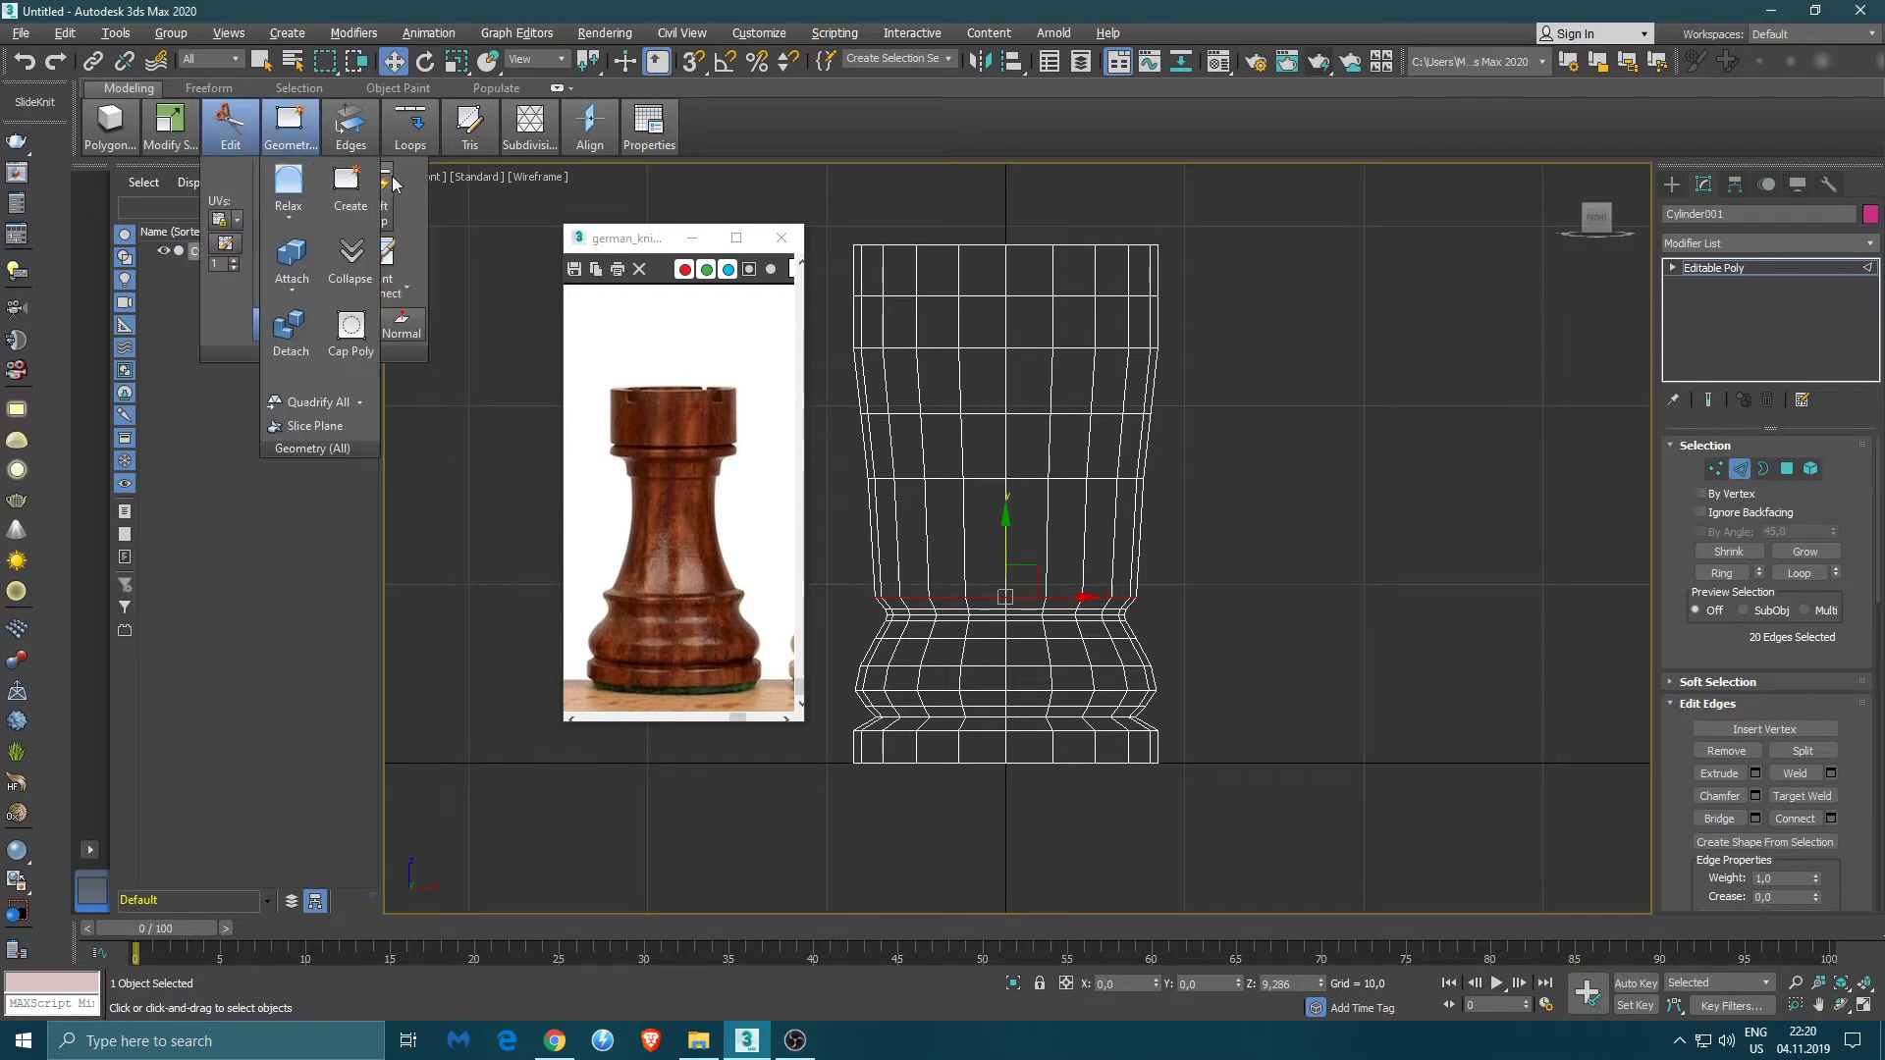
left_click(967, 586)
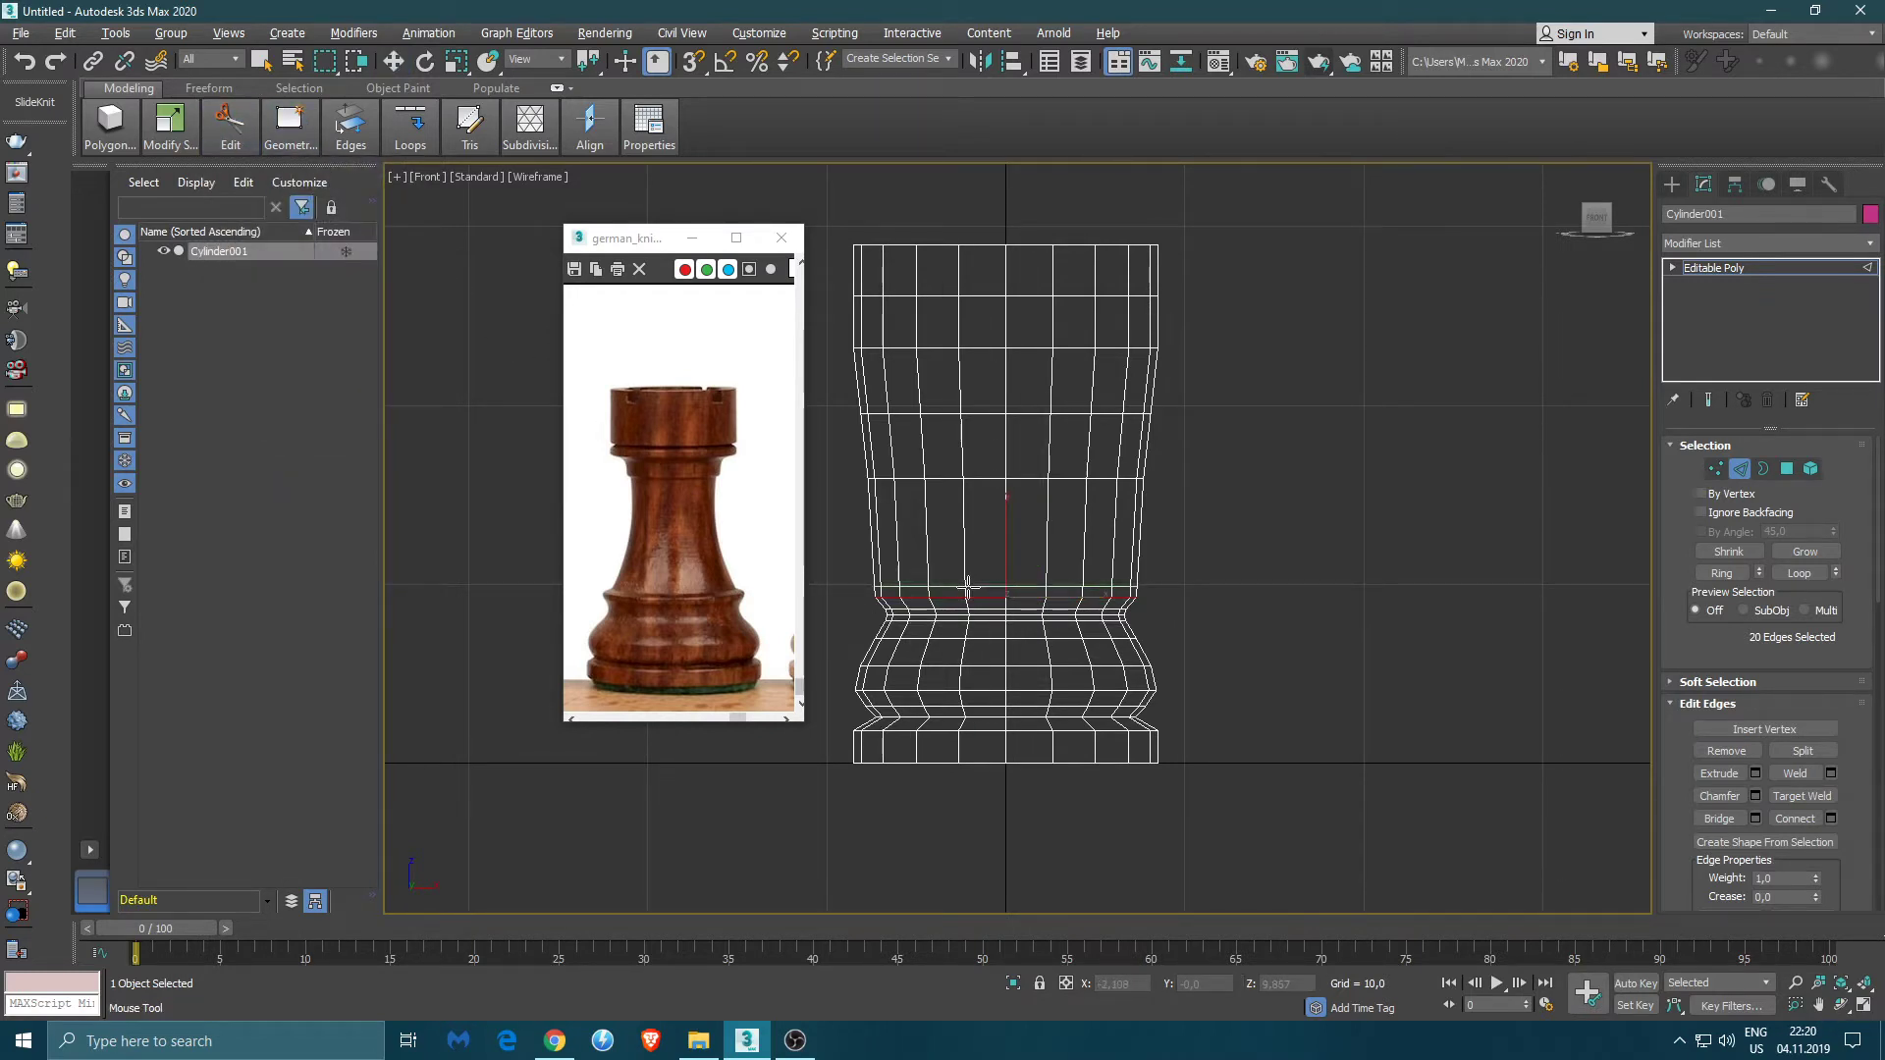
key("w")
- Scale the new edge loop inward and bring it down close to the rim to form a narrow ledge
scroll(938, 607, "up", 5)
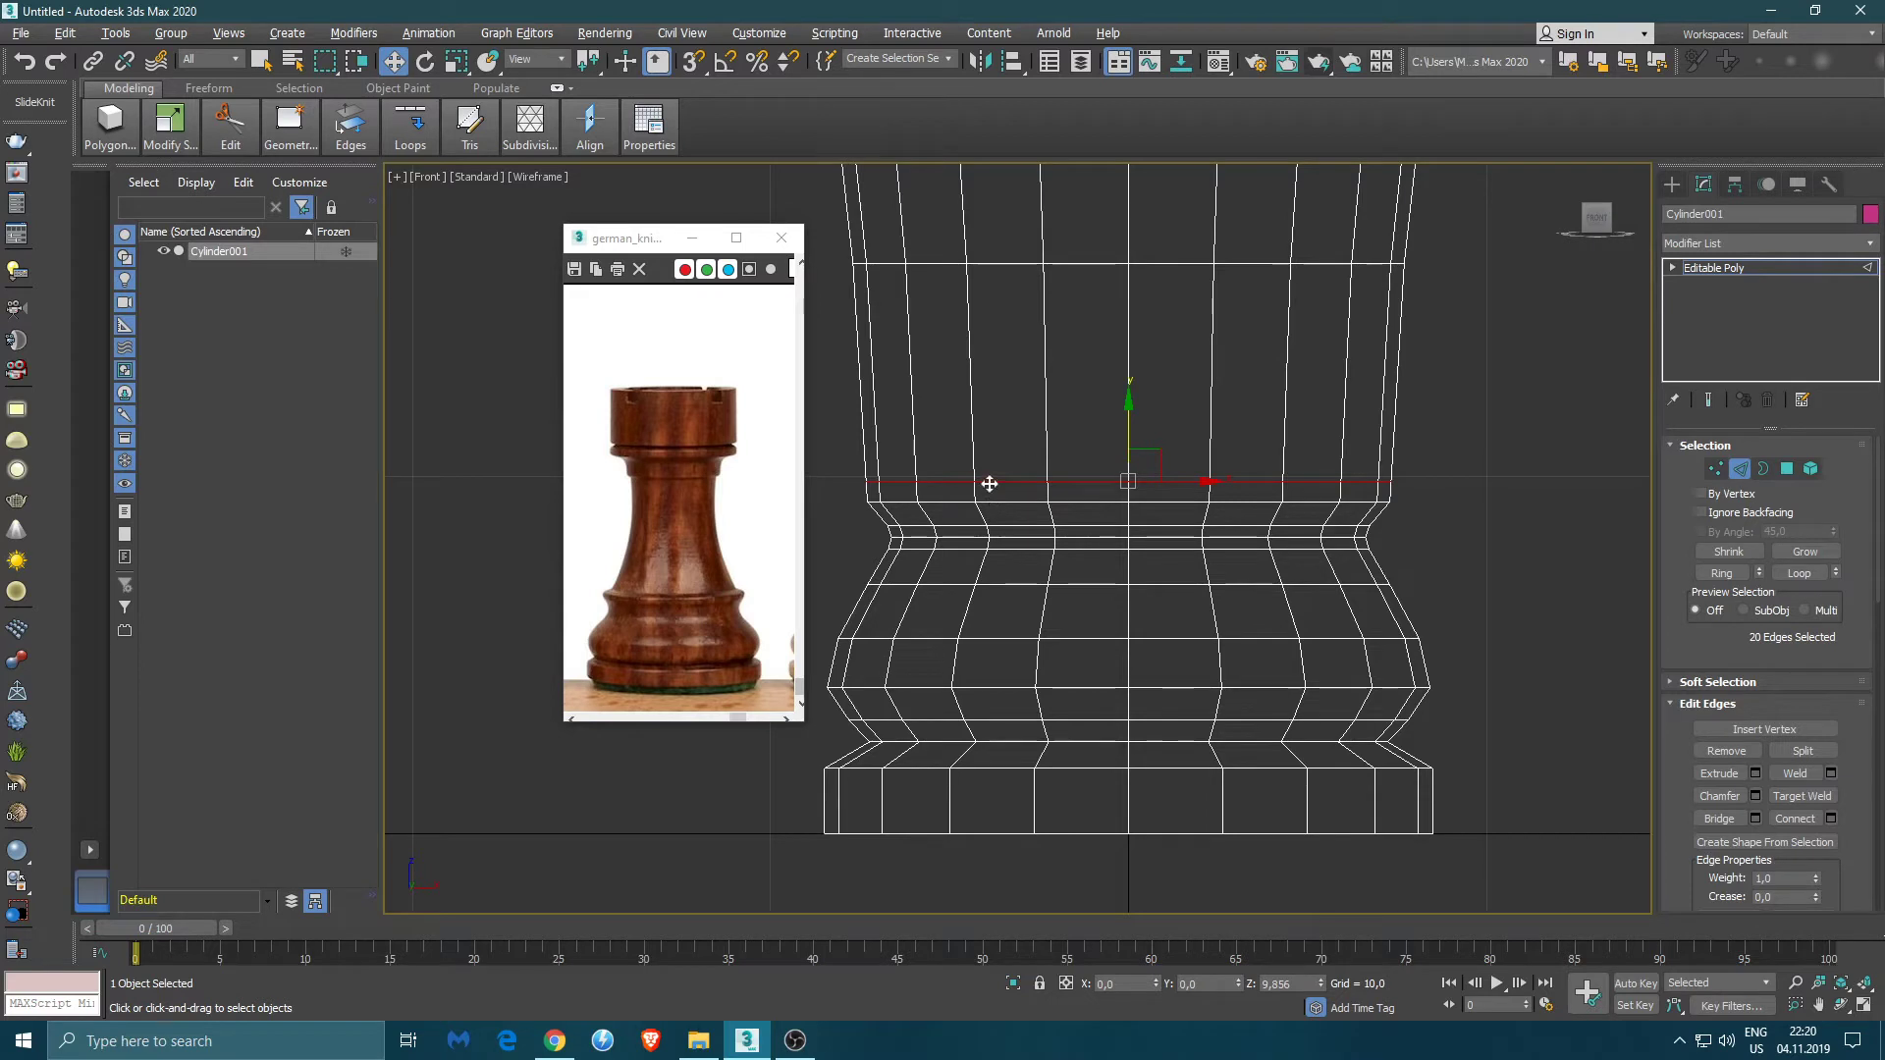
key("r")
left_click_drag(1137, 459, 1011, 503)
key("w")
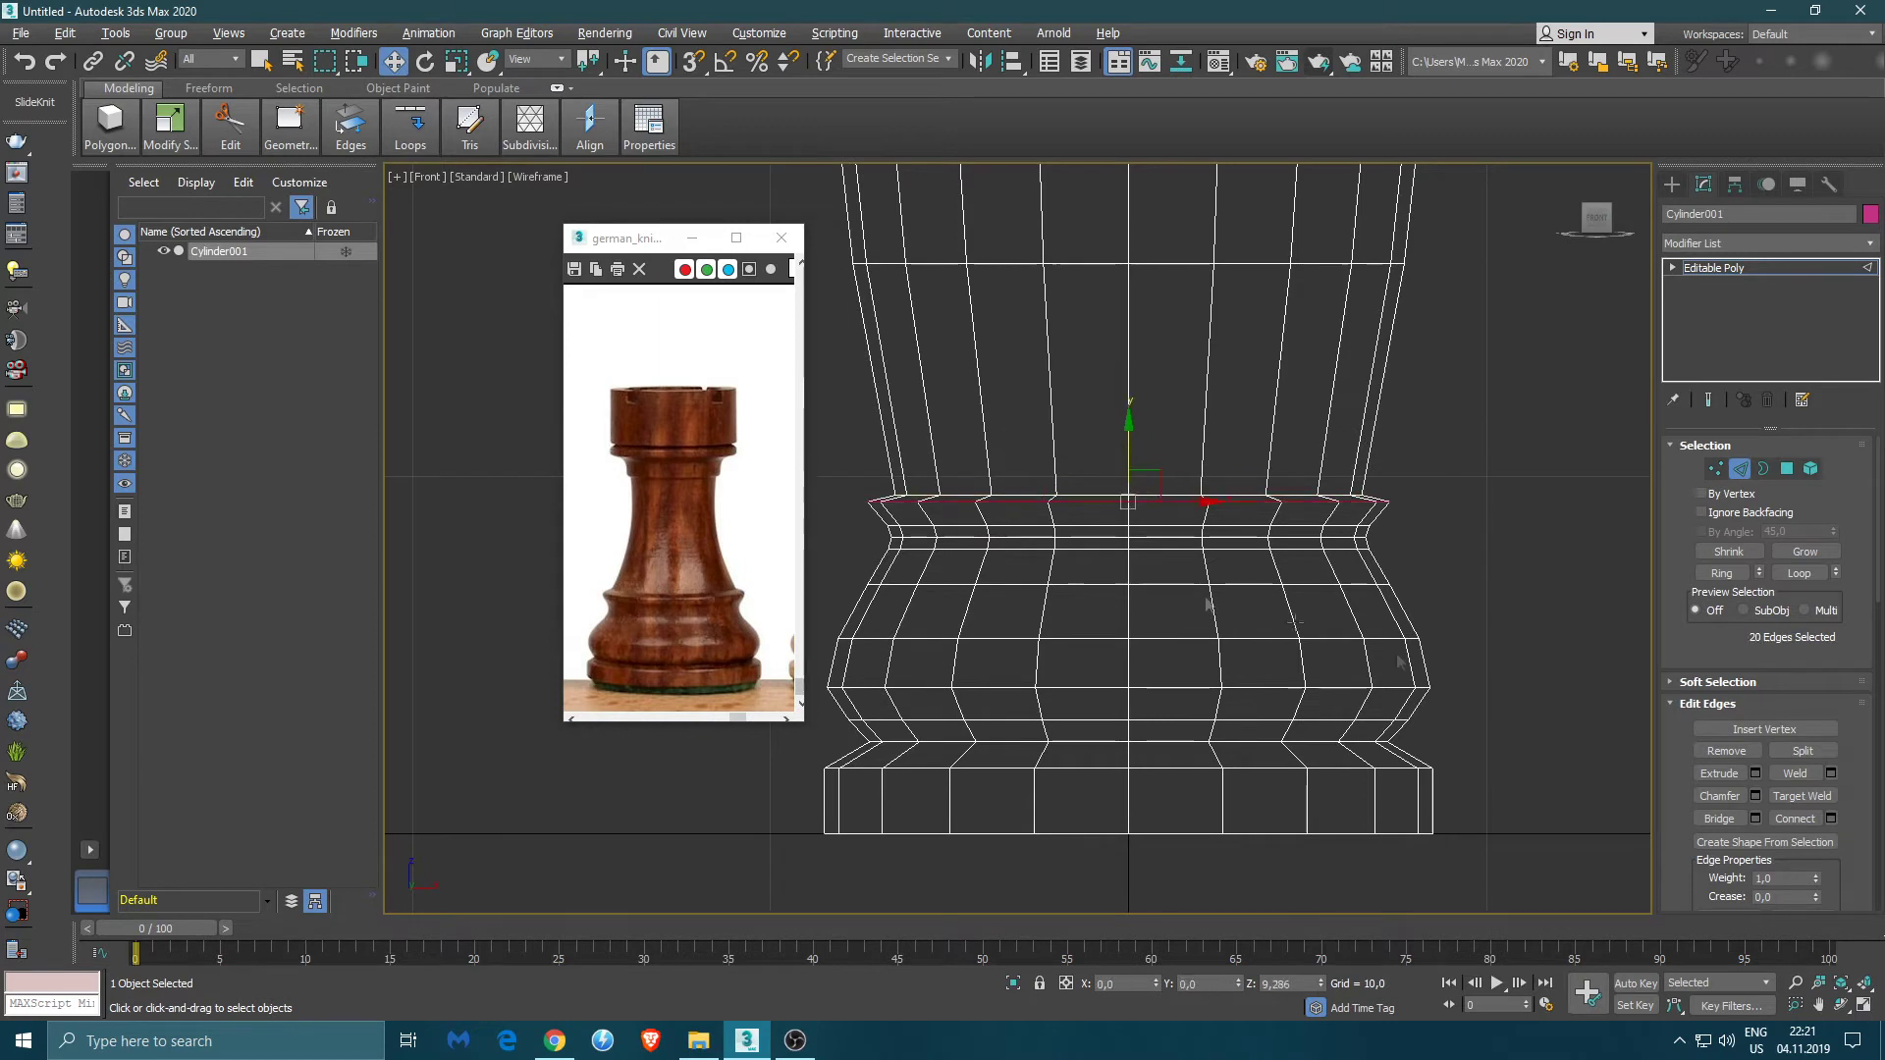
- Chamfer the rim's outer edge loop with an amount of 0.384 and 2 segments
left_click(1756, 795)
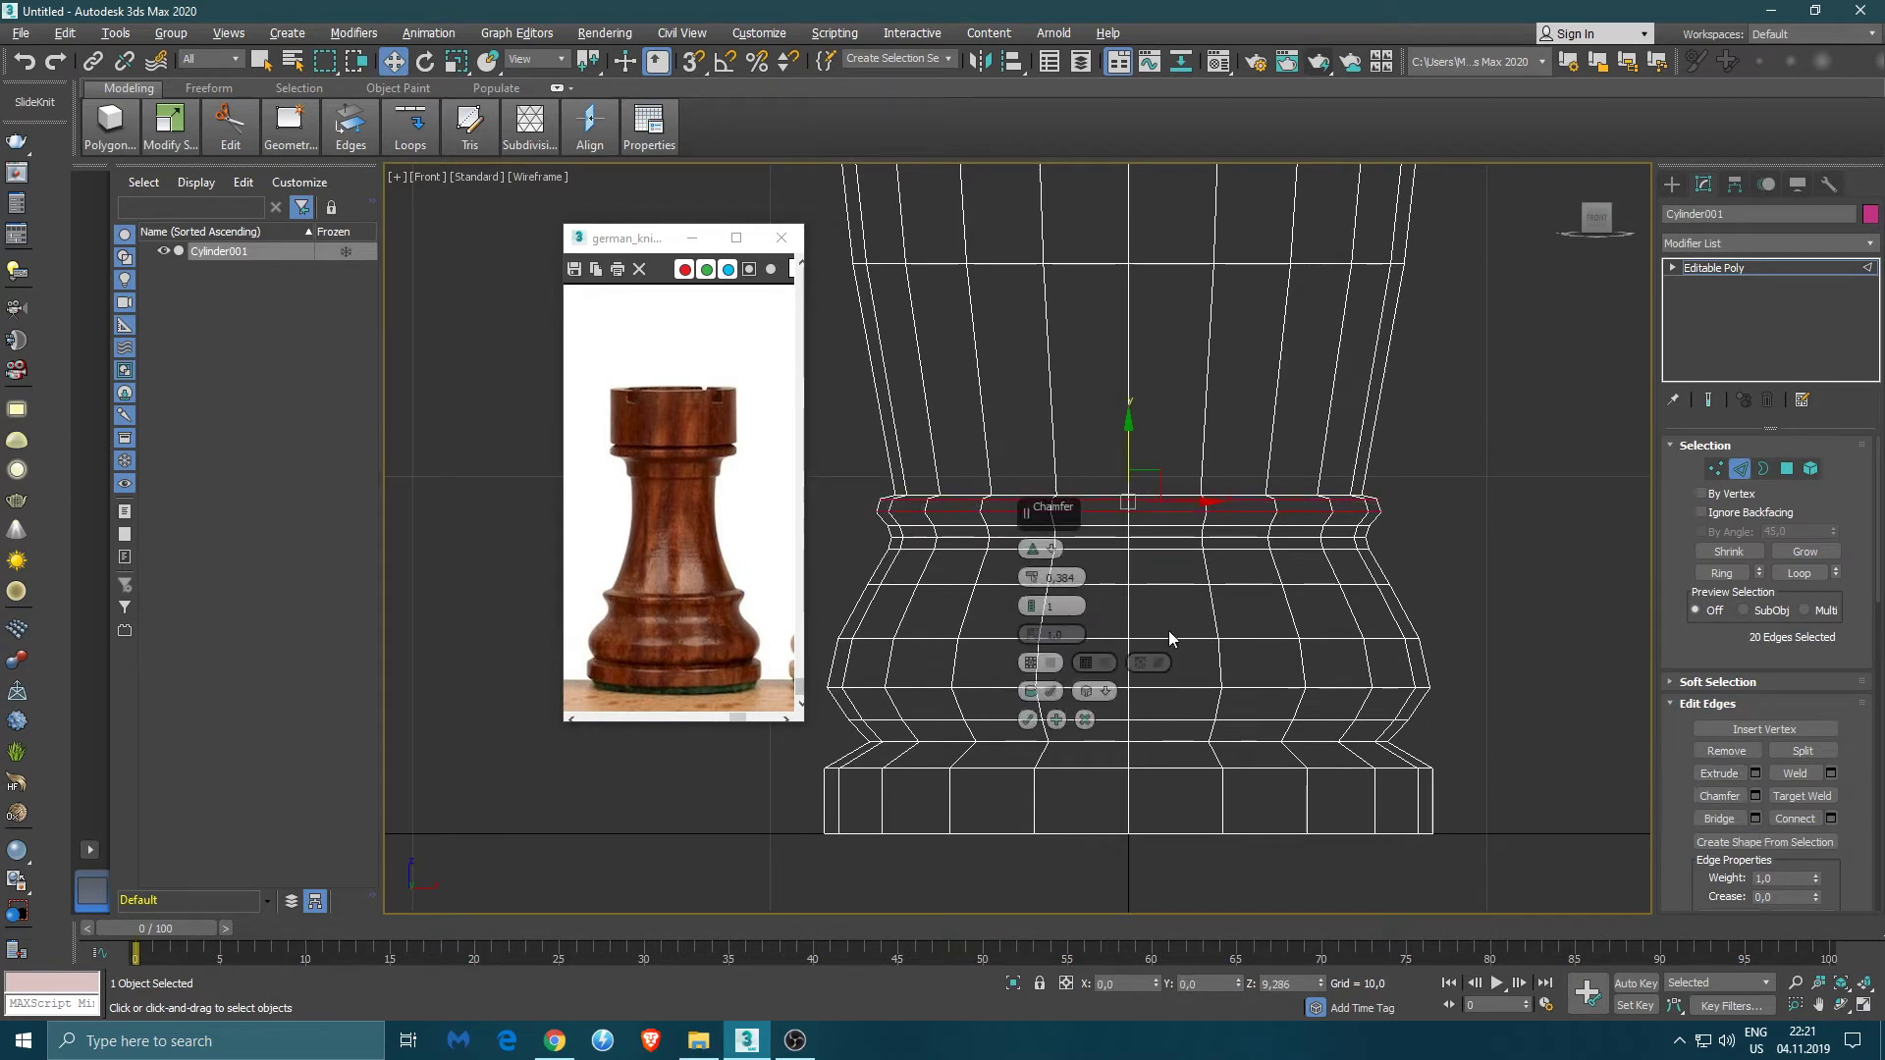
double_click(1052, 608)
type("2")
key("Return")
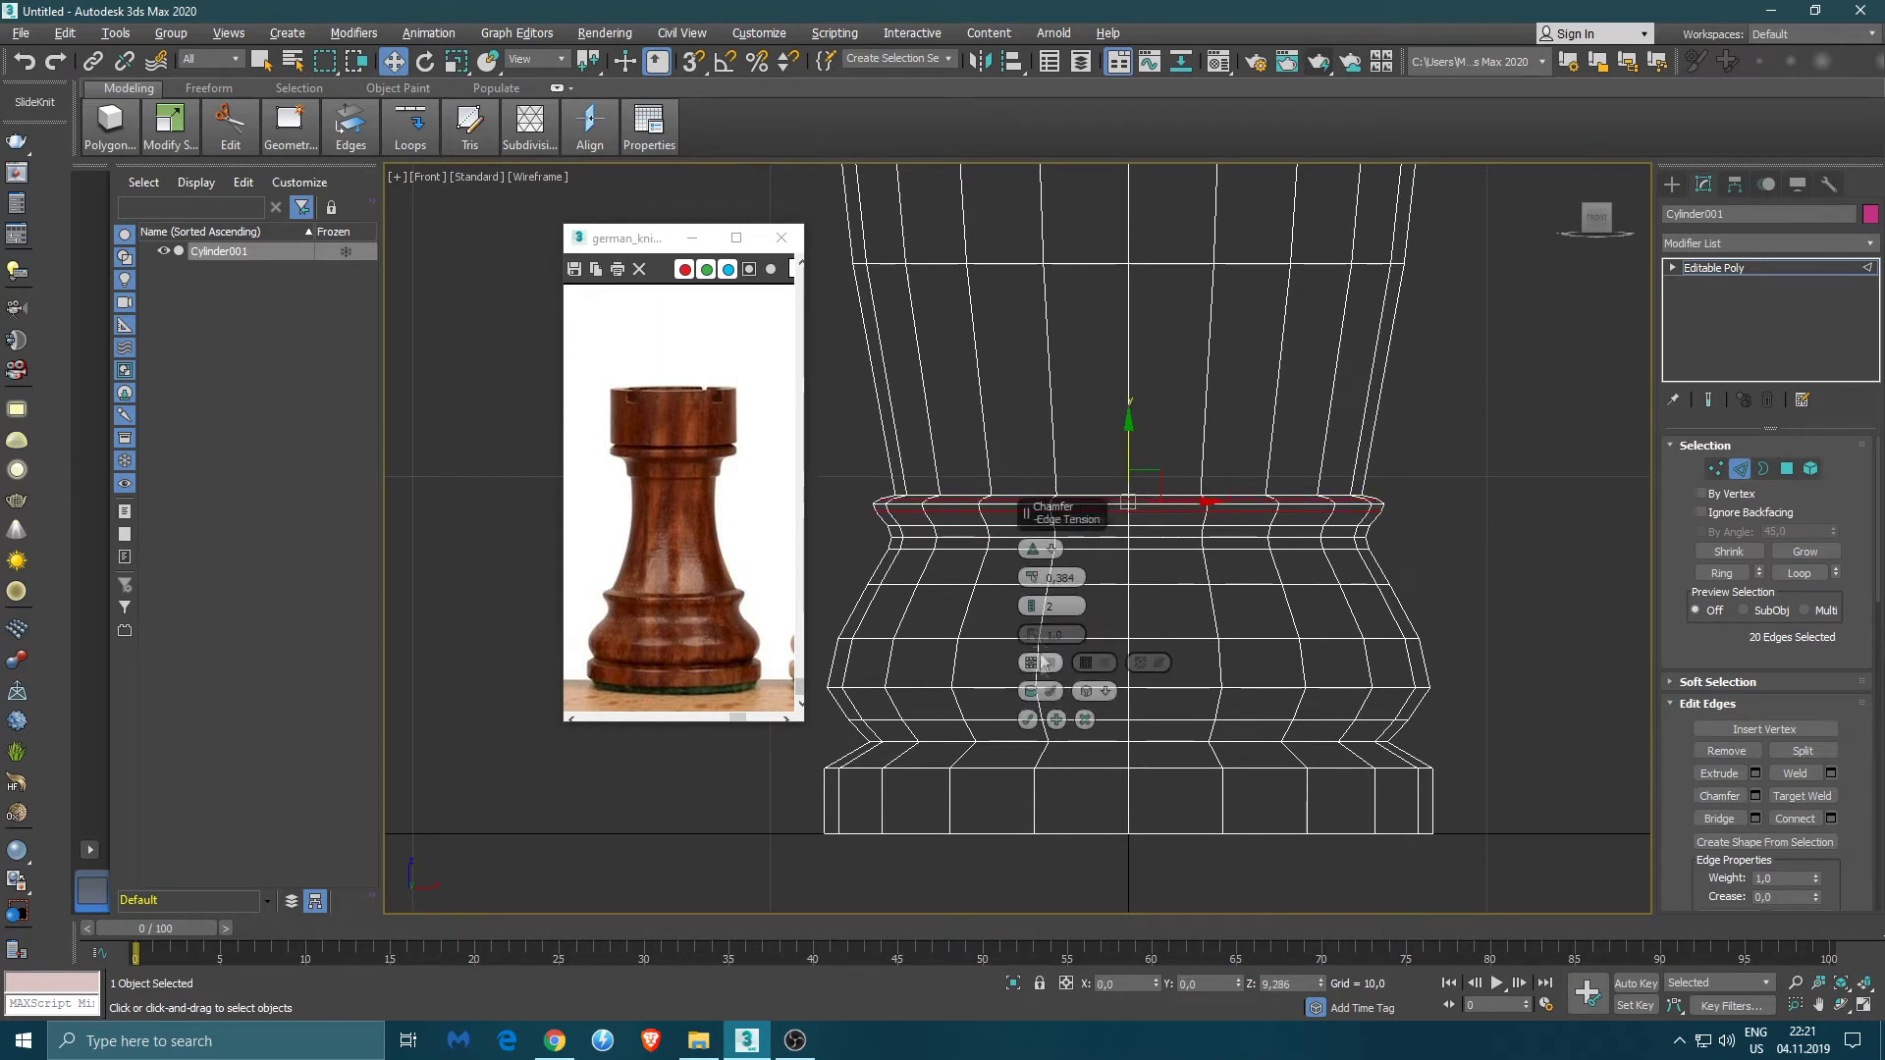
left_click(1028, 720)
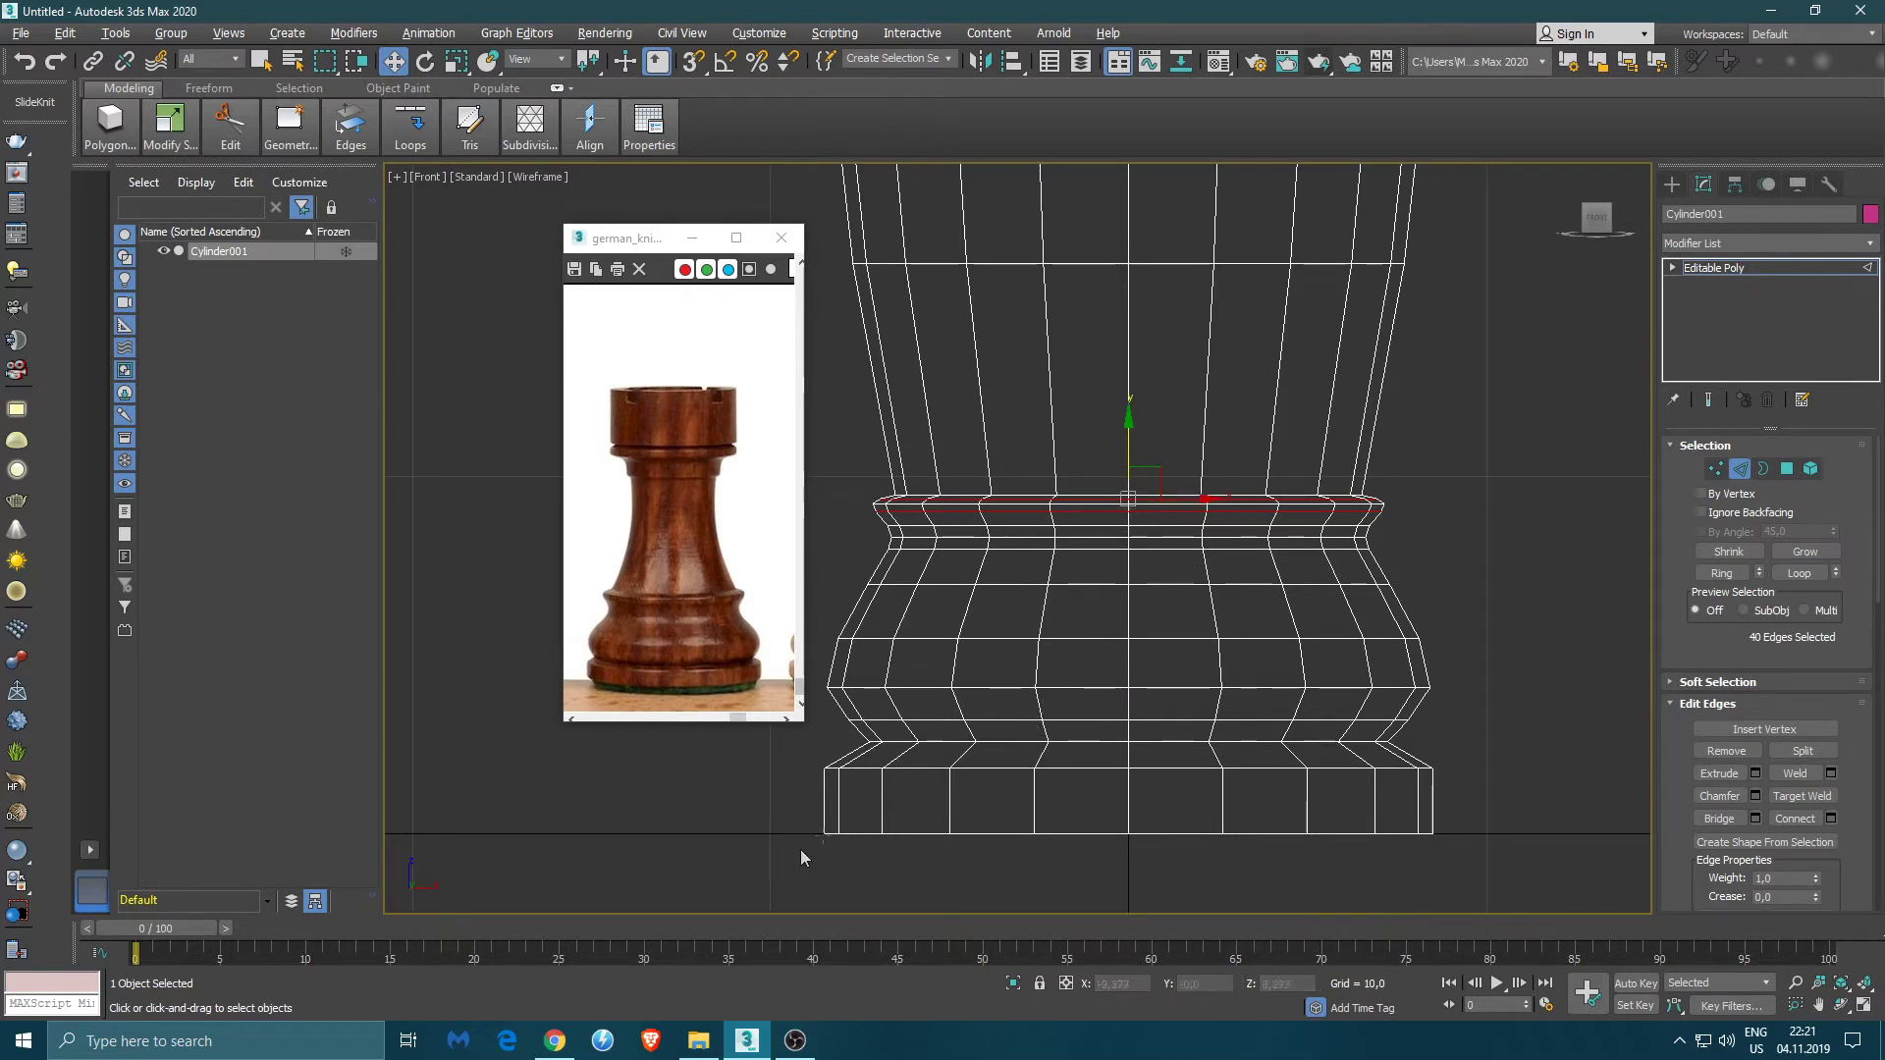
- Try to narrow the shaft by scaling the edge loop above the rim inward and moving it down
double_click(1072, 263)
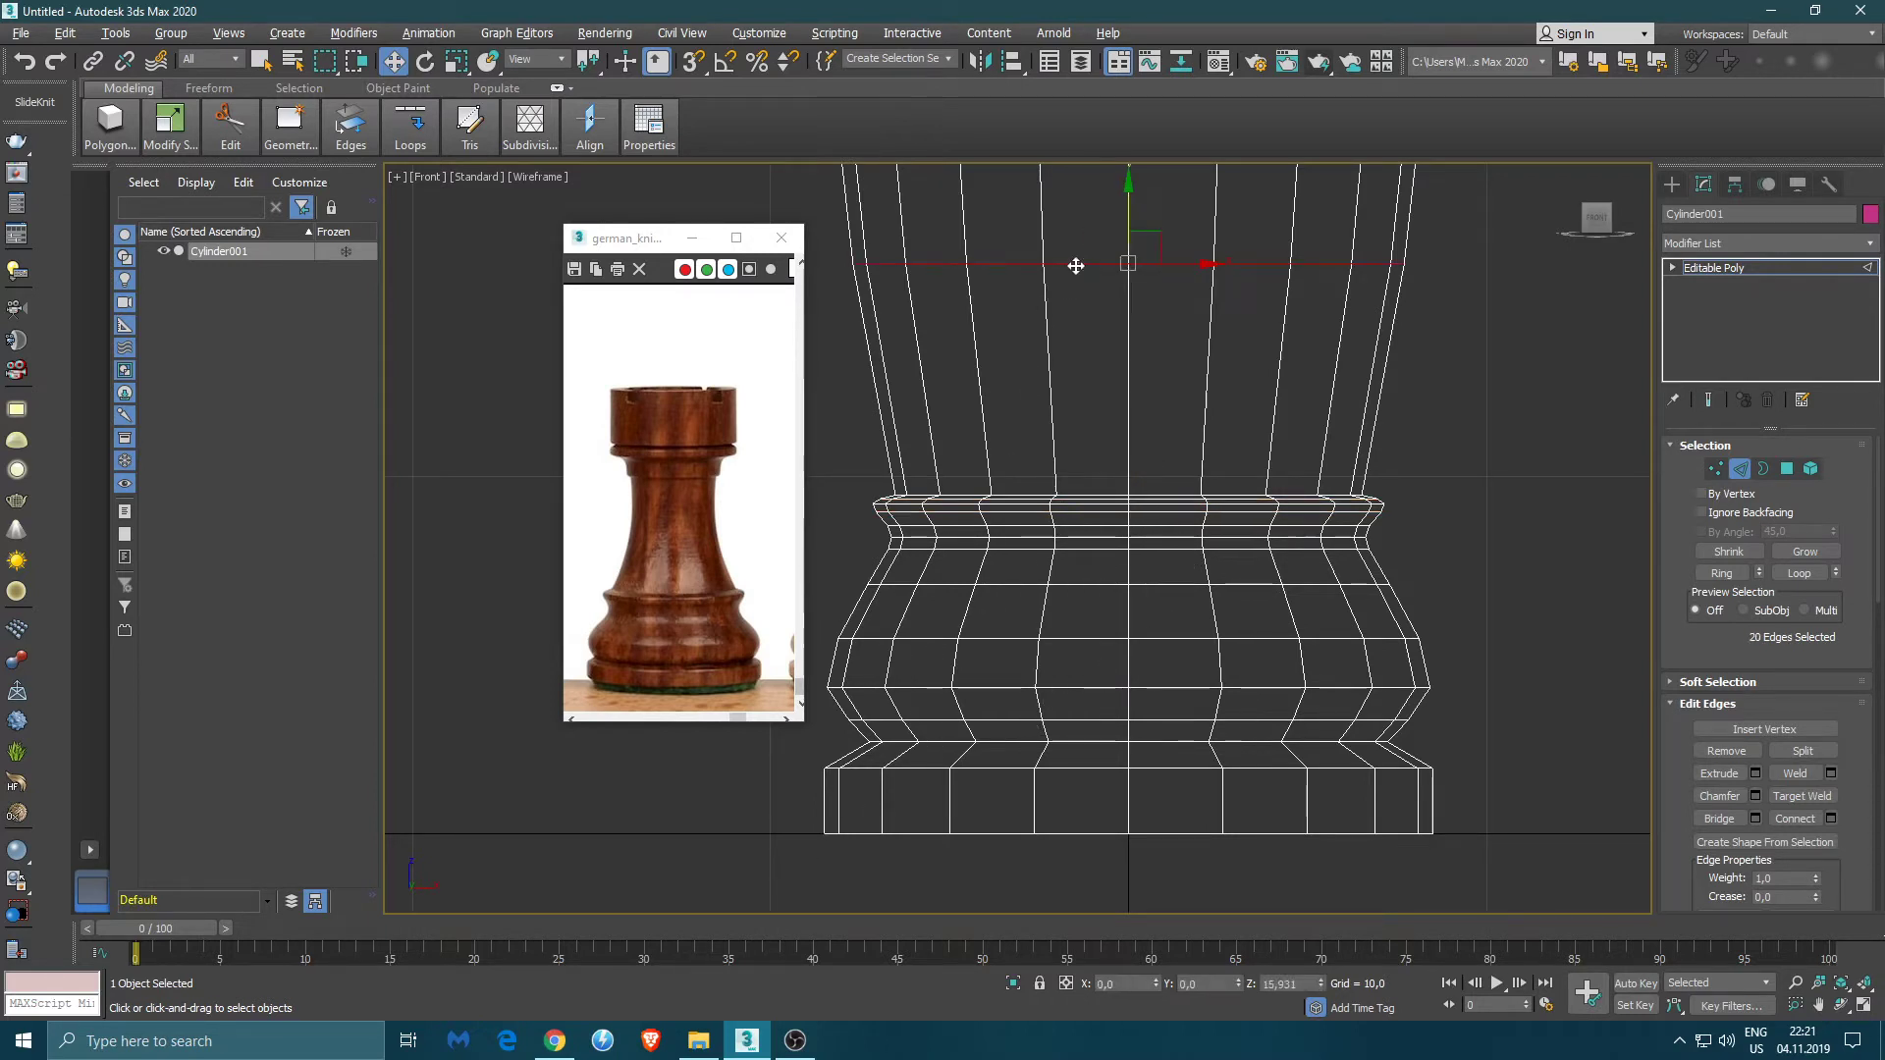
key("r")
left_click_drag(1146, 253, 1139, 295)
key("w")
left_click_drag(1128, 219, 1139, 383)
key("r")
middle_click_drag(1151, 440, 1144, 528)
- Switch to the four-viewport layout and undo the reshaping of the shaft's edge loop
key("alt+w")
scroll(1315, 793, "up", 8)
middle_click_drag(1315, 794, 1484, 755, "alt")
scroll(1272, 775, "down", 3)
key("ctrl+z")
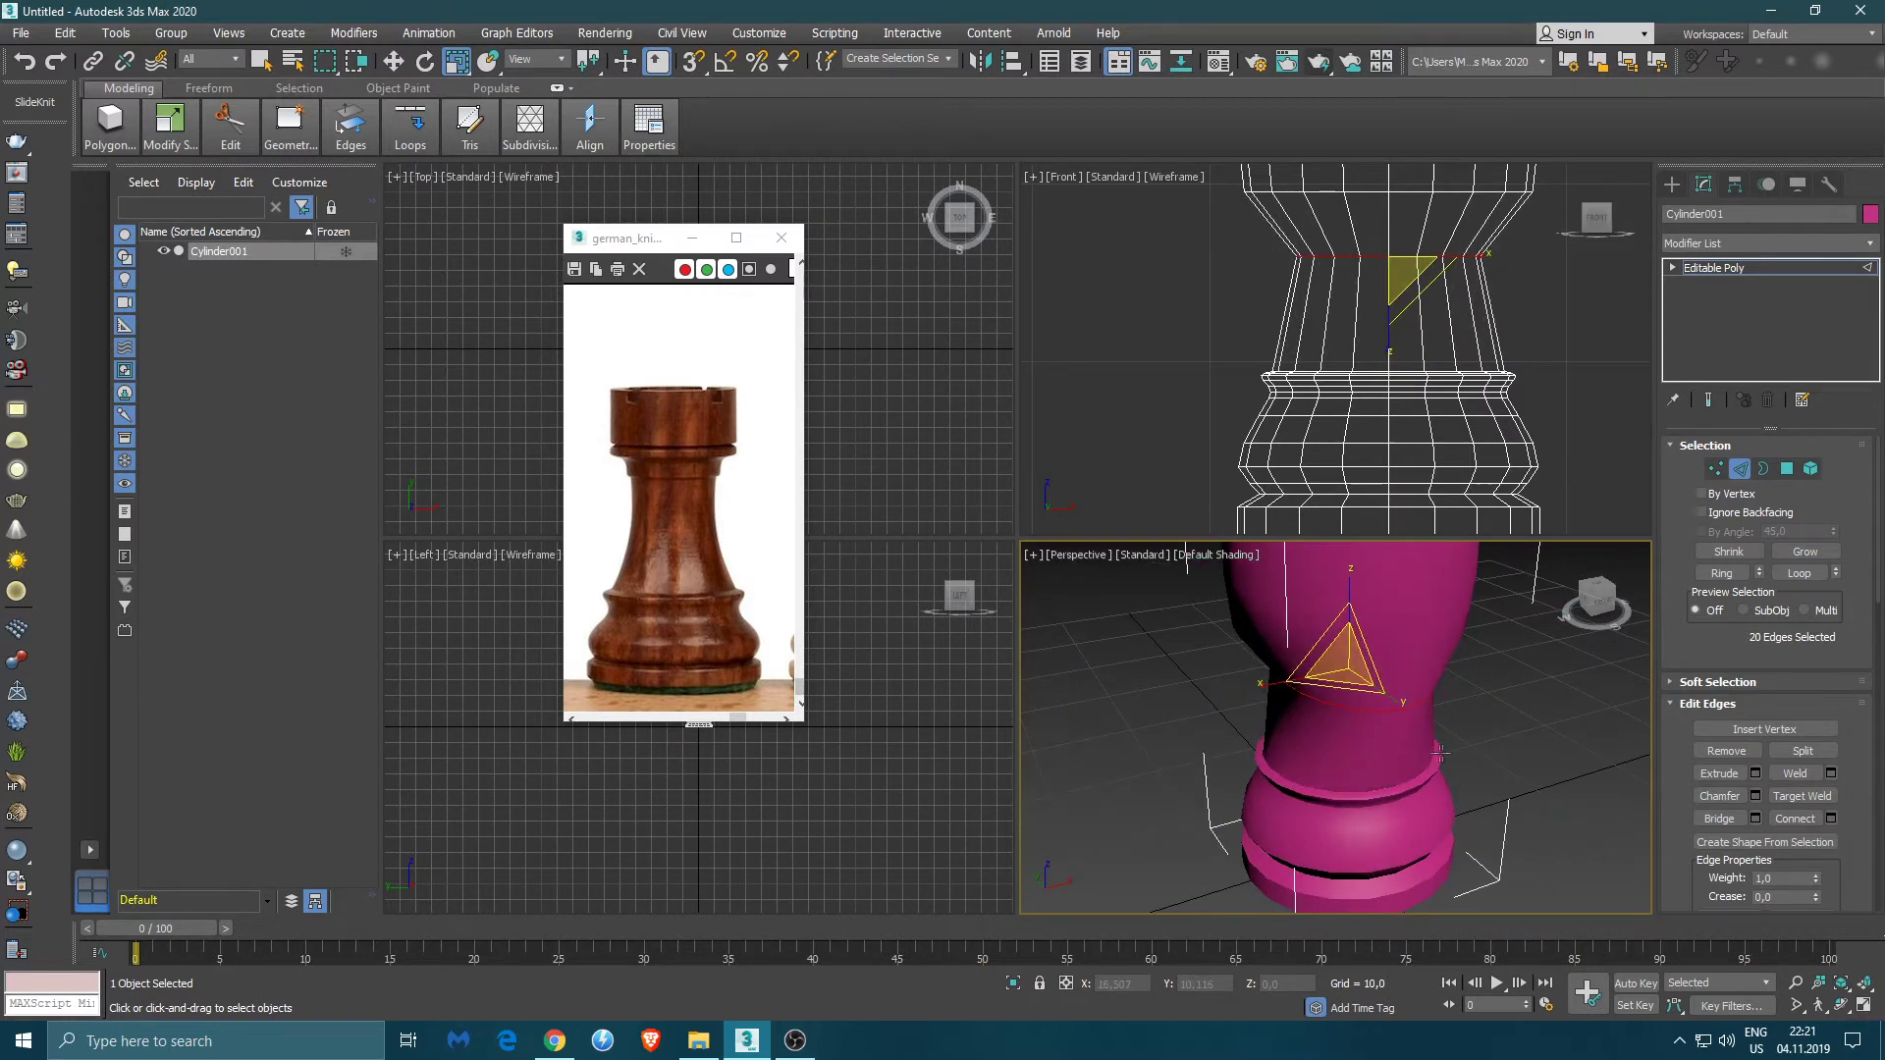
- Scale the shaft's edge loop above the rim inward uniformly in the Perspective view to form a narrow waist
middle_click_drag(1303, 734, 1481, 726, "alt")
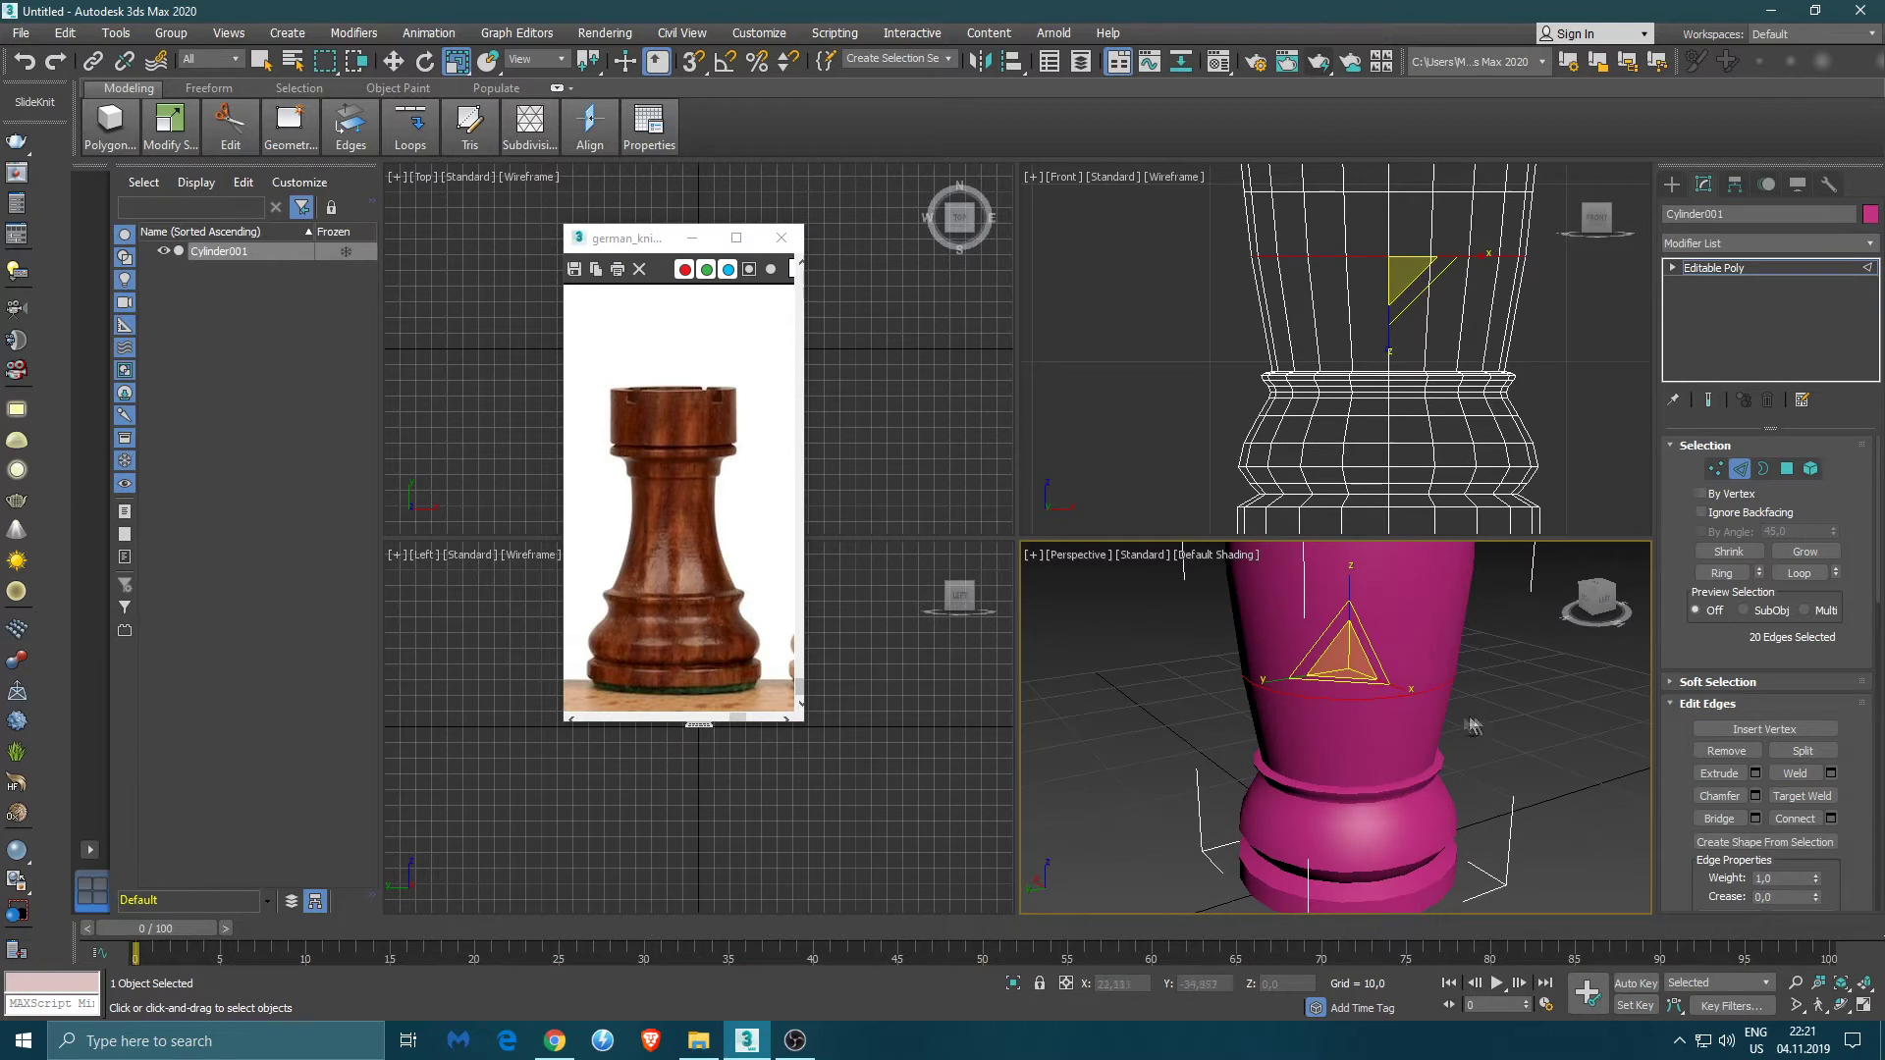
middle_click_drag(1304, 726, 1371, 682, "alt")
left_click_drag(1371, 682, 1358, 728)
- Show edged faces in the Perspective view and insert an edge loop around the shaft between the rim and the waist
scroll(1303, 803, "up", 3)
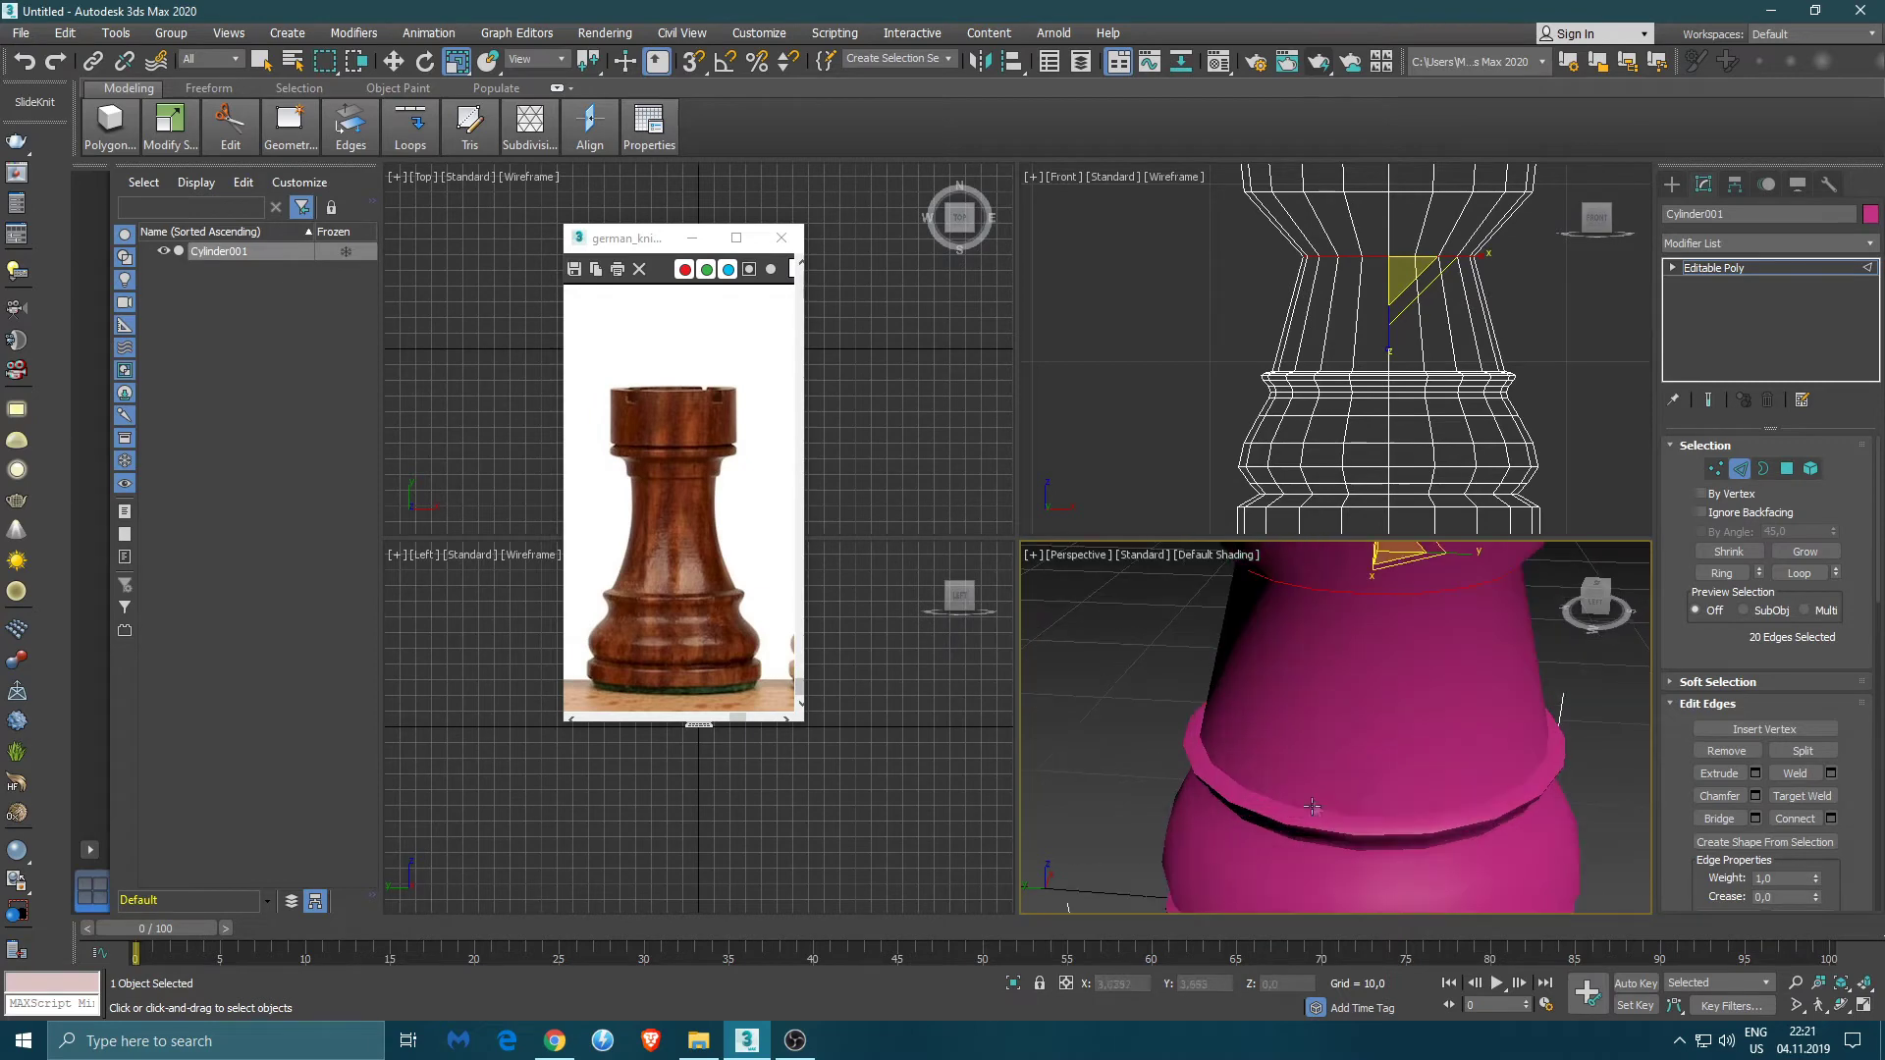
key("w")
left_click(1292, 807)
key("F4")
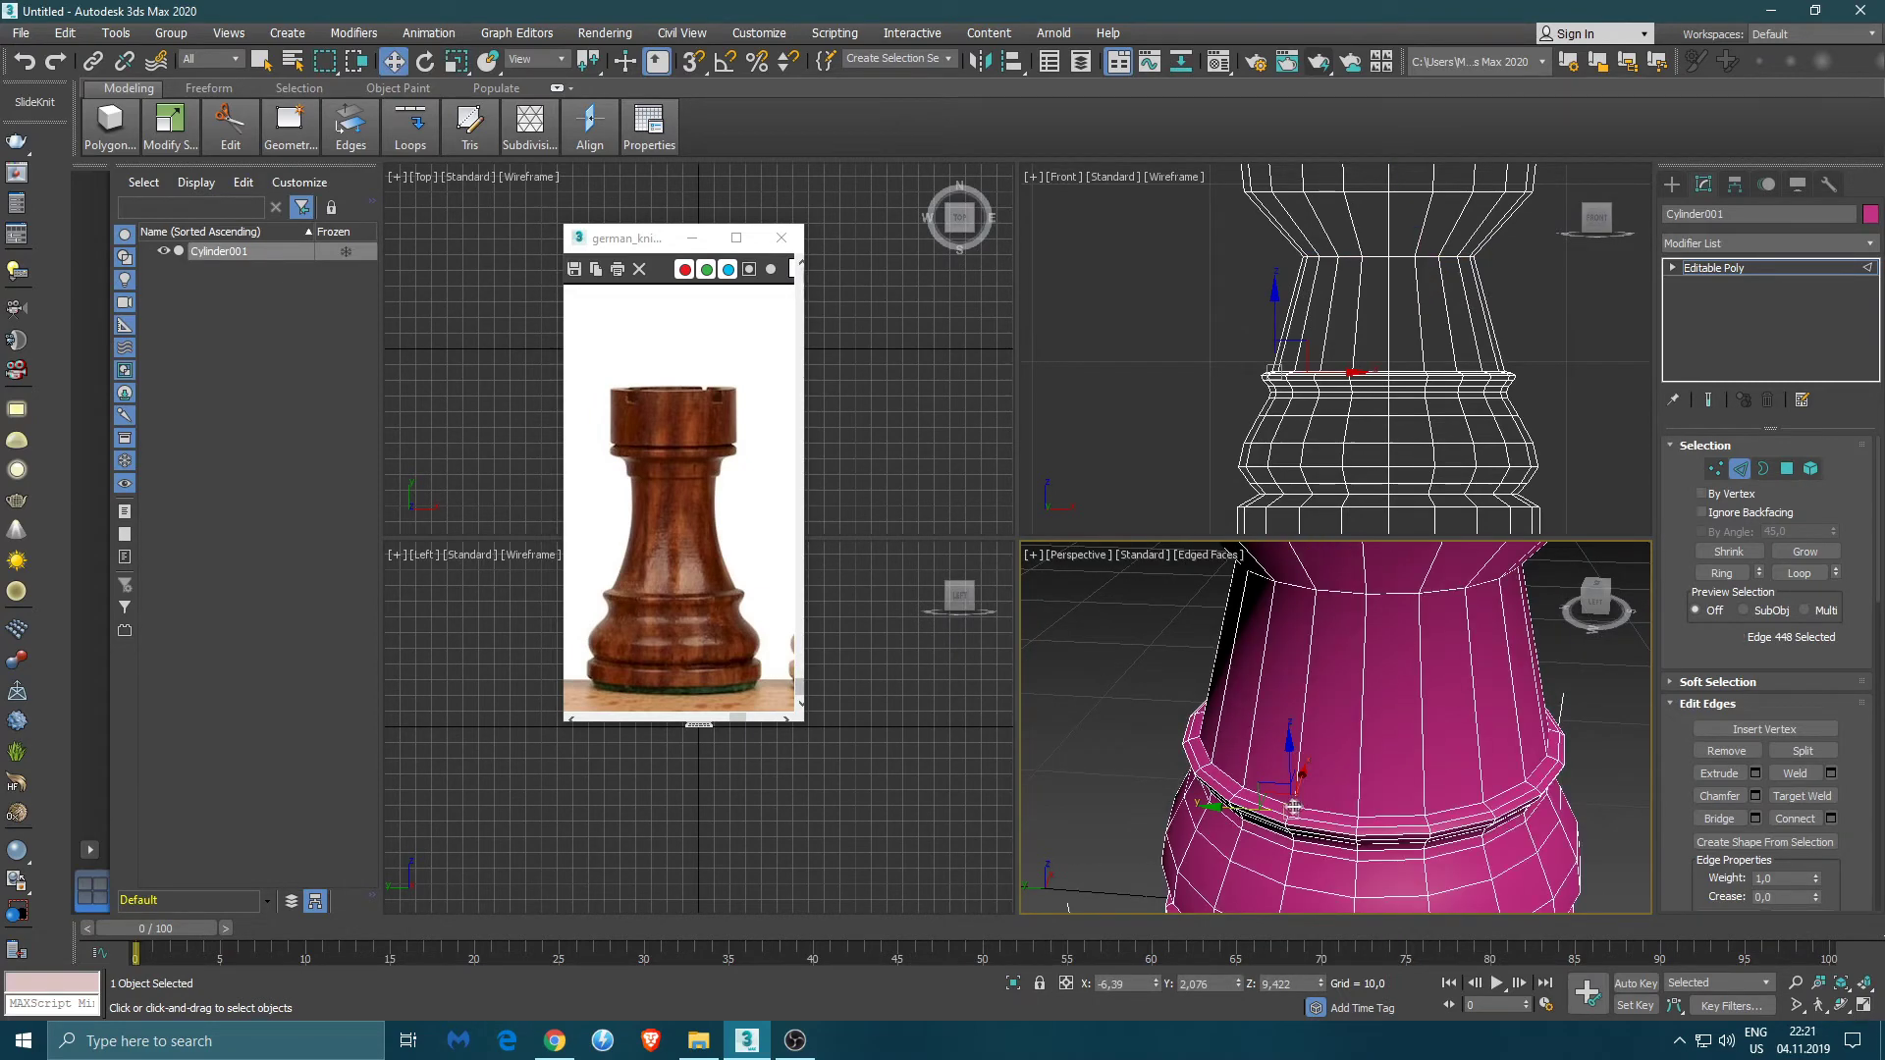
double_click(1316, 807)
middle_click_drag(1316, 807, 1473, 745, "alt")
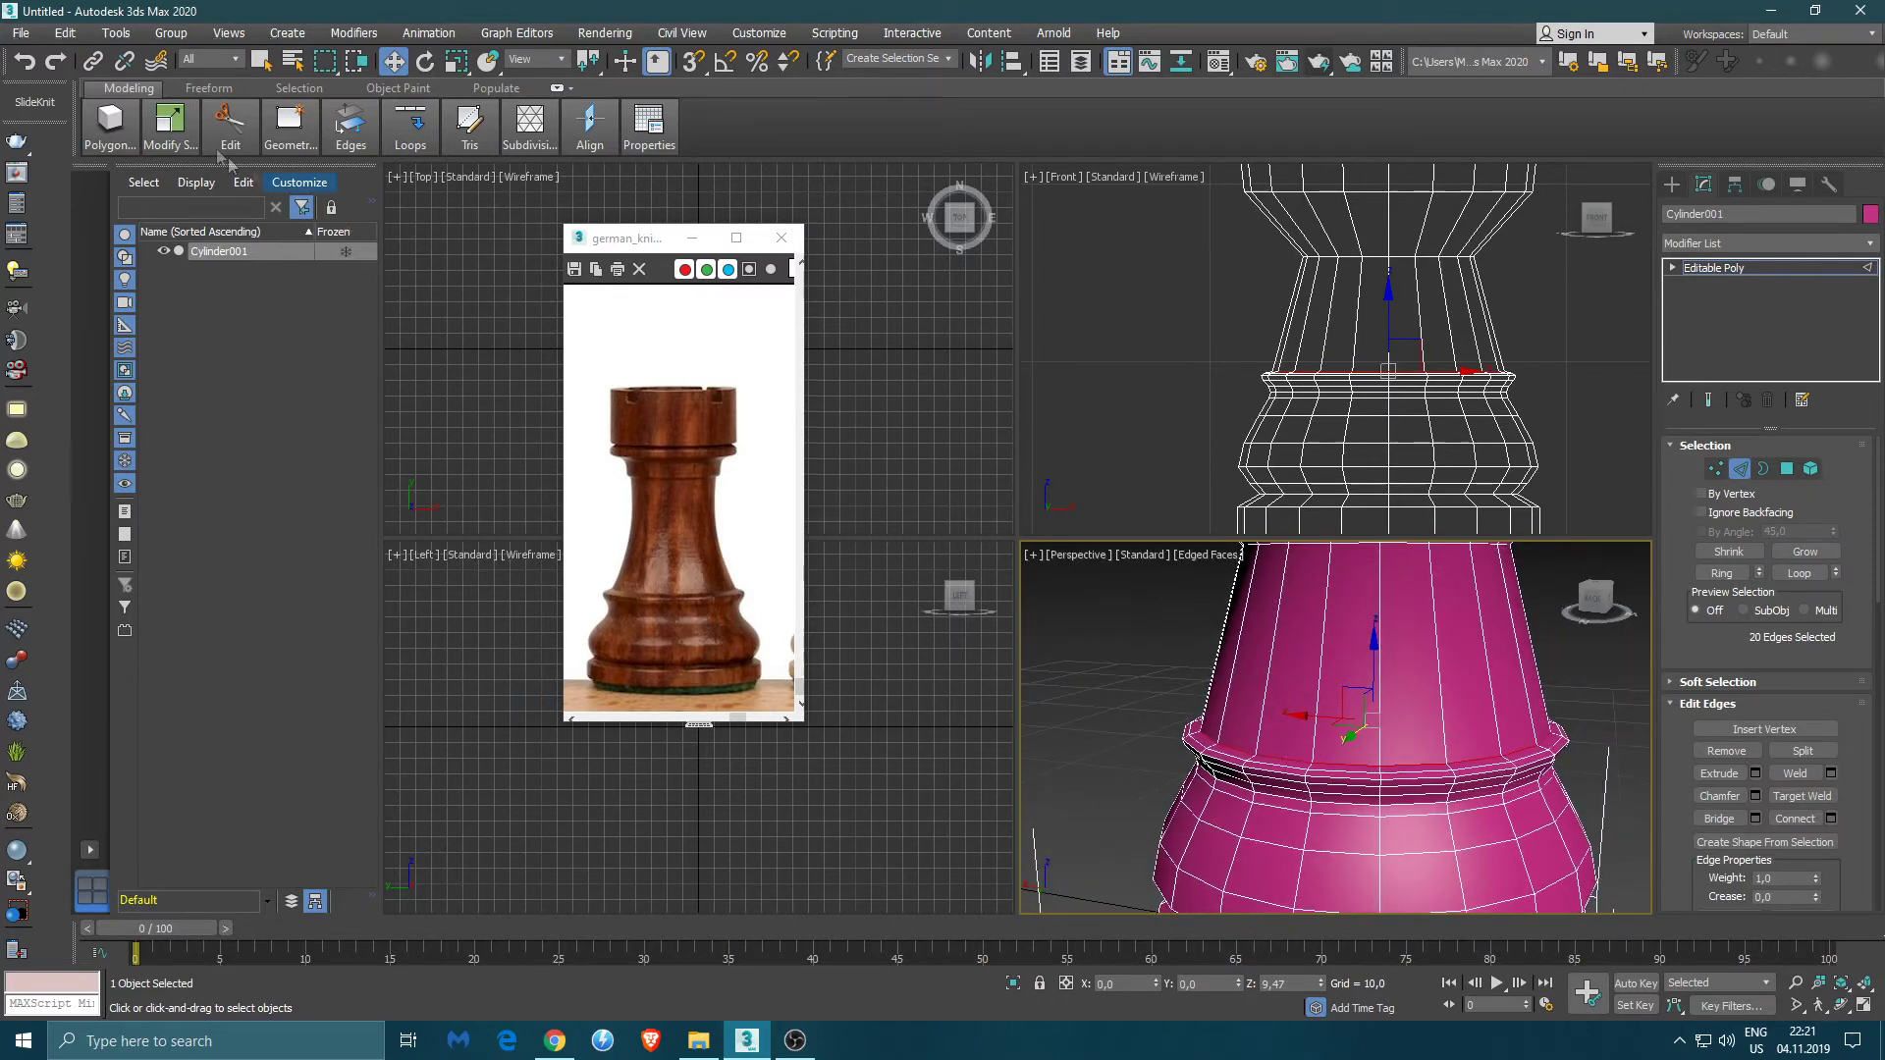
mouse_move(235, 145)
left_click(374, 197)
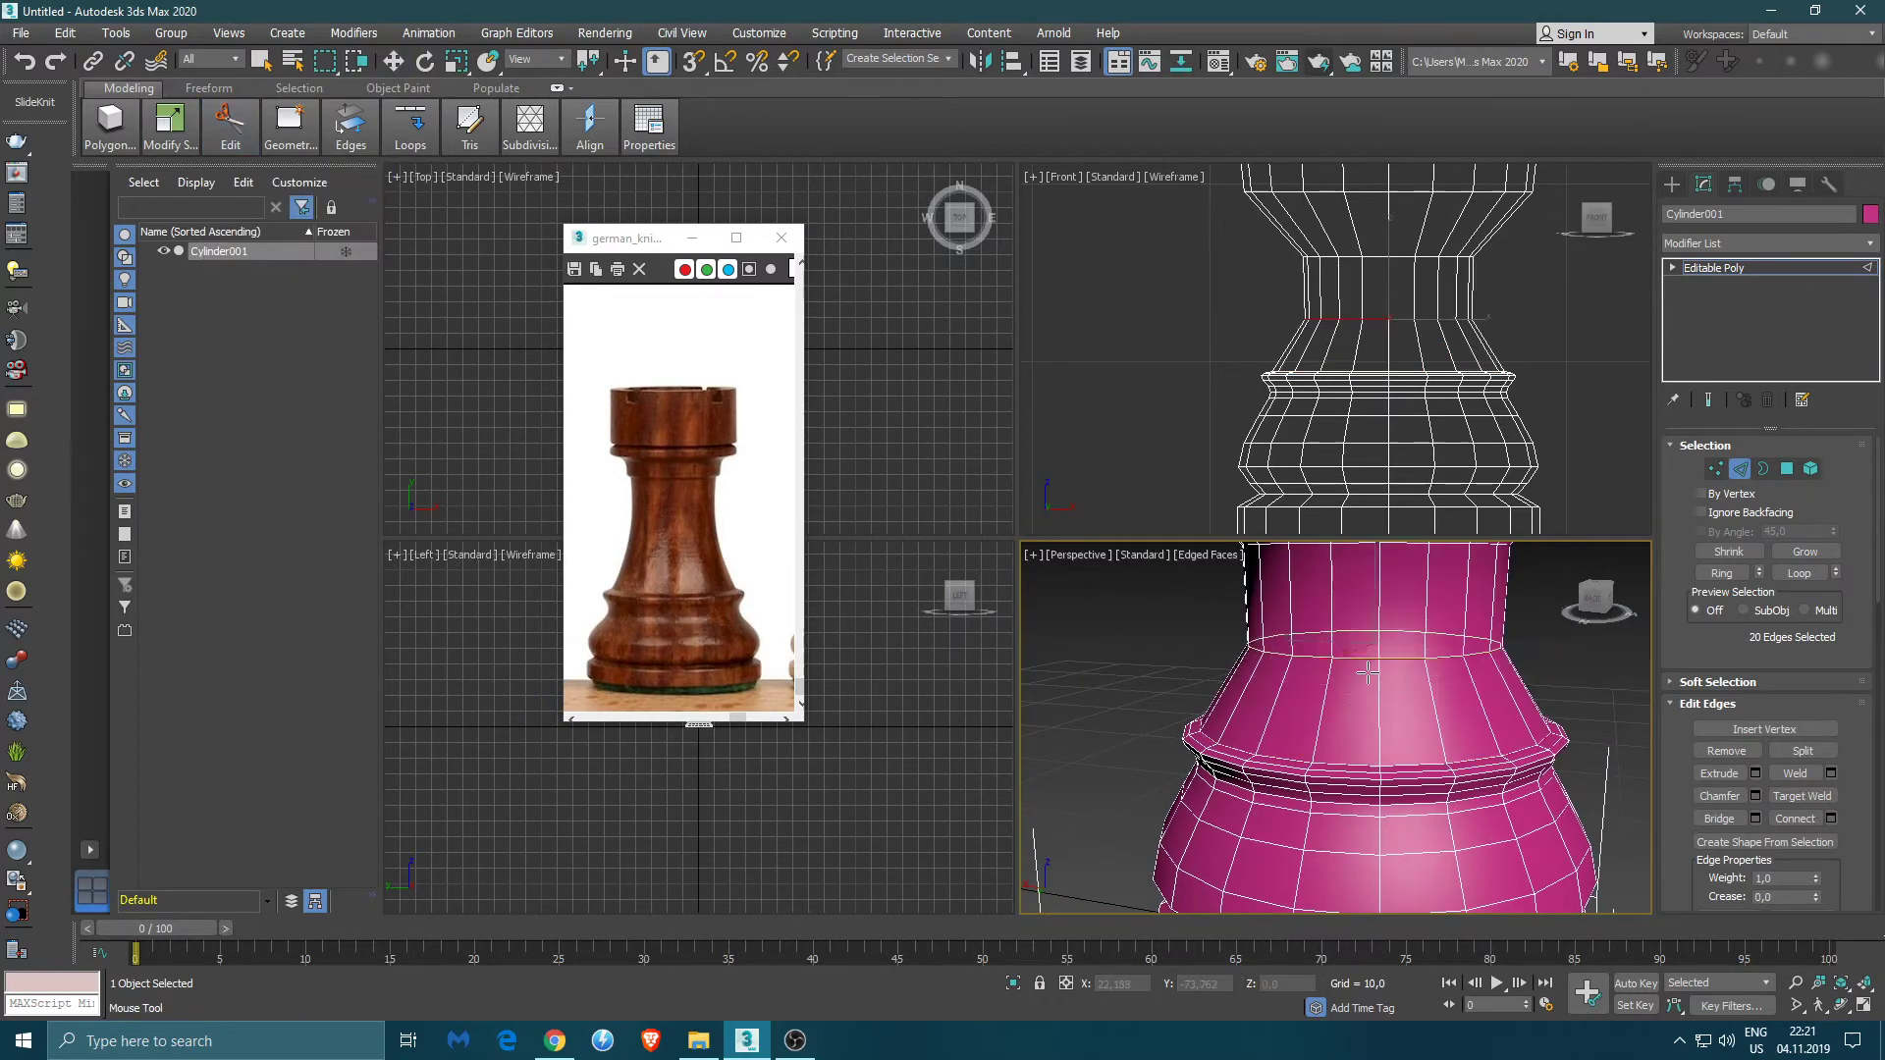
- Move the new shaft edge loop down toward the rim and scale it outward uniformly to about 120%
key("w")
middle_click_drag(1424, 769, 1371, 619, "alt")
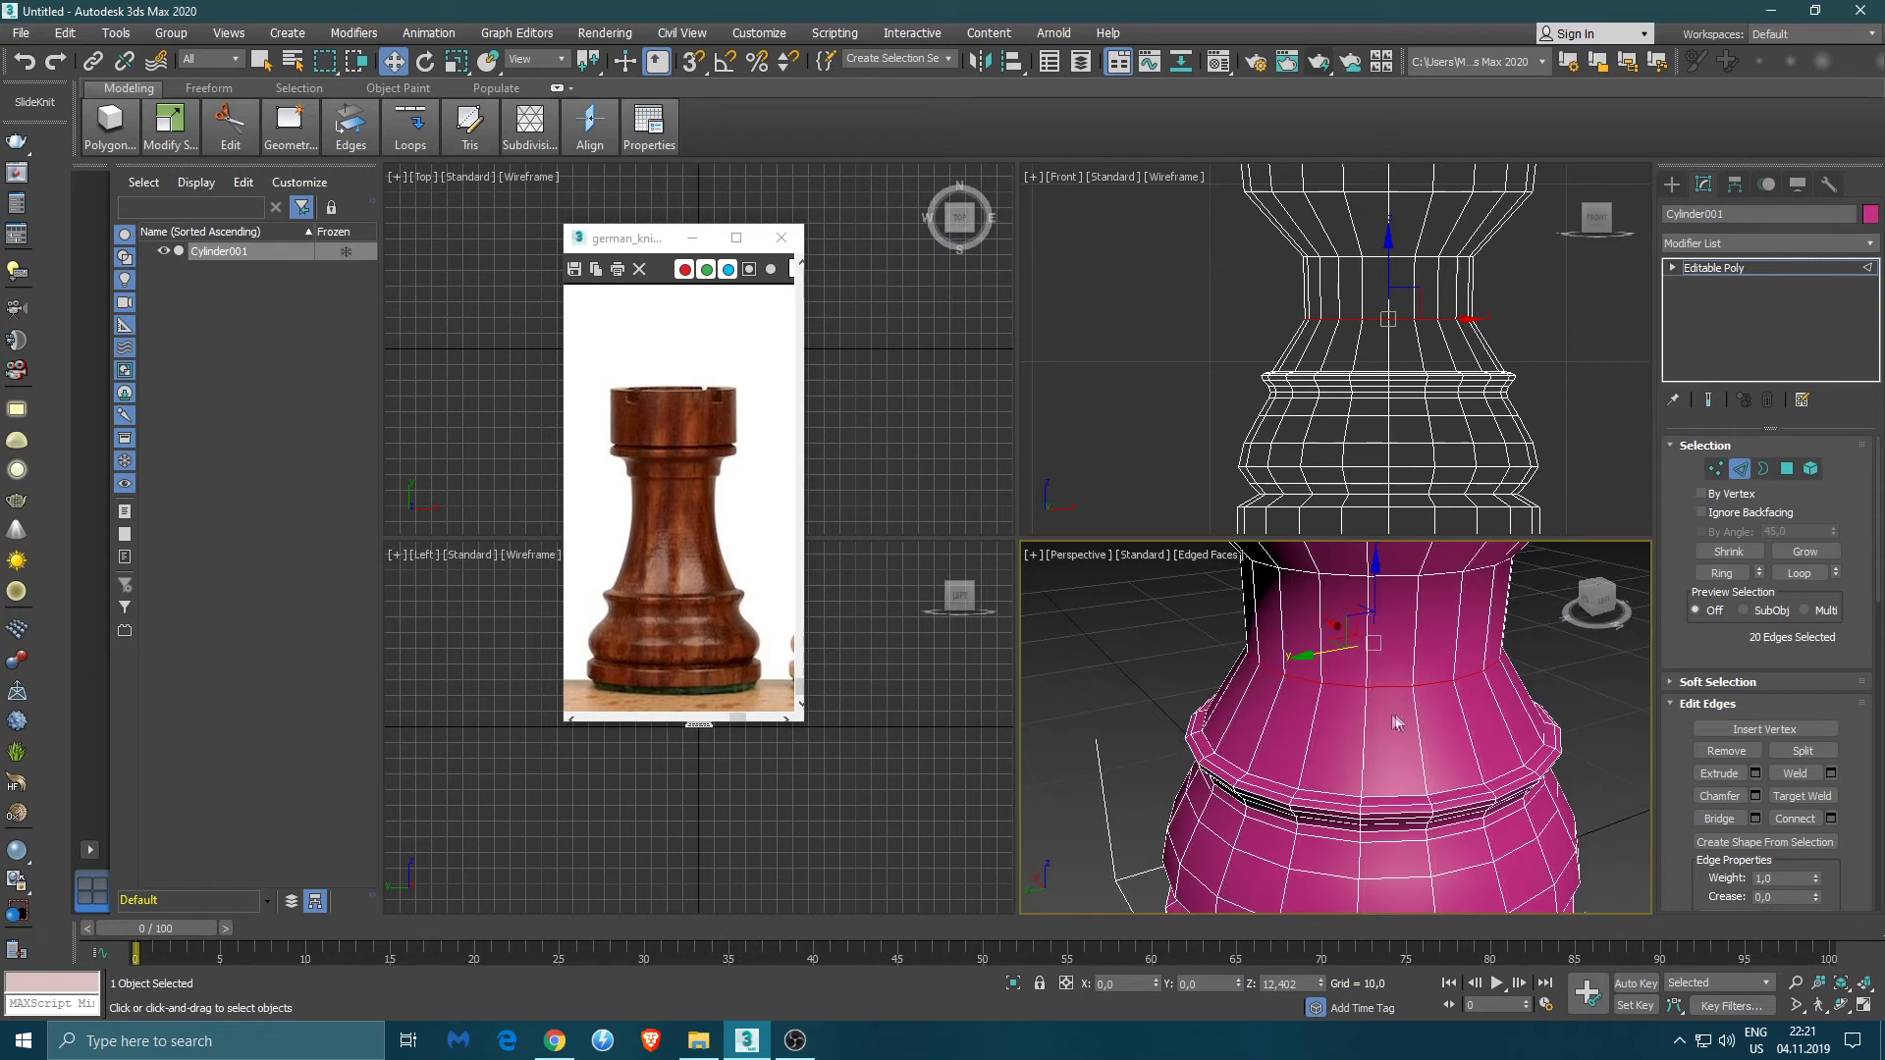
left_click_drag(1371, 604, 1365, 676)
key("r")
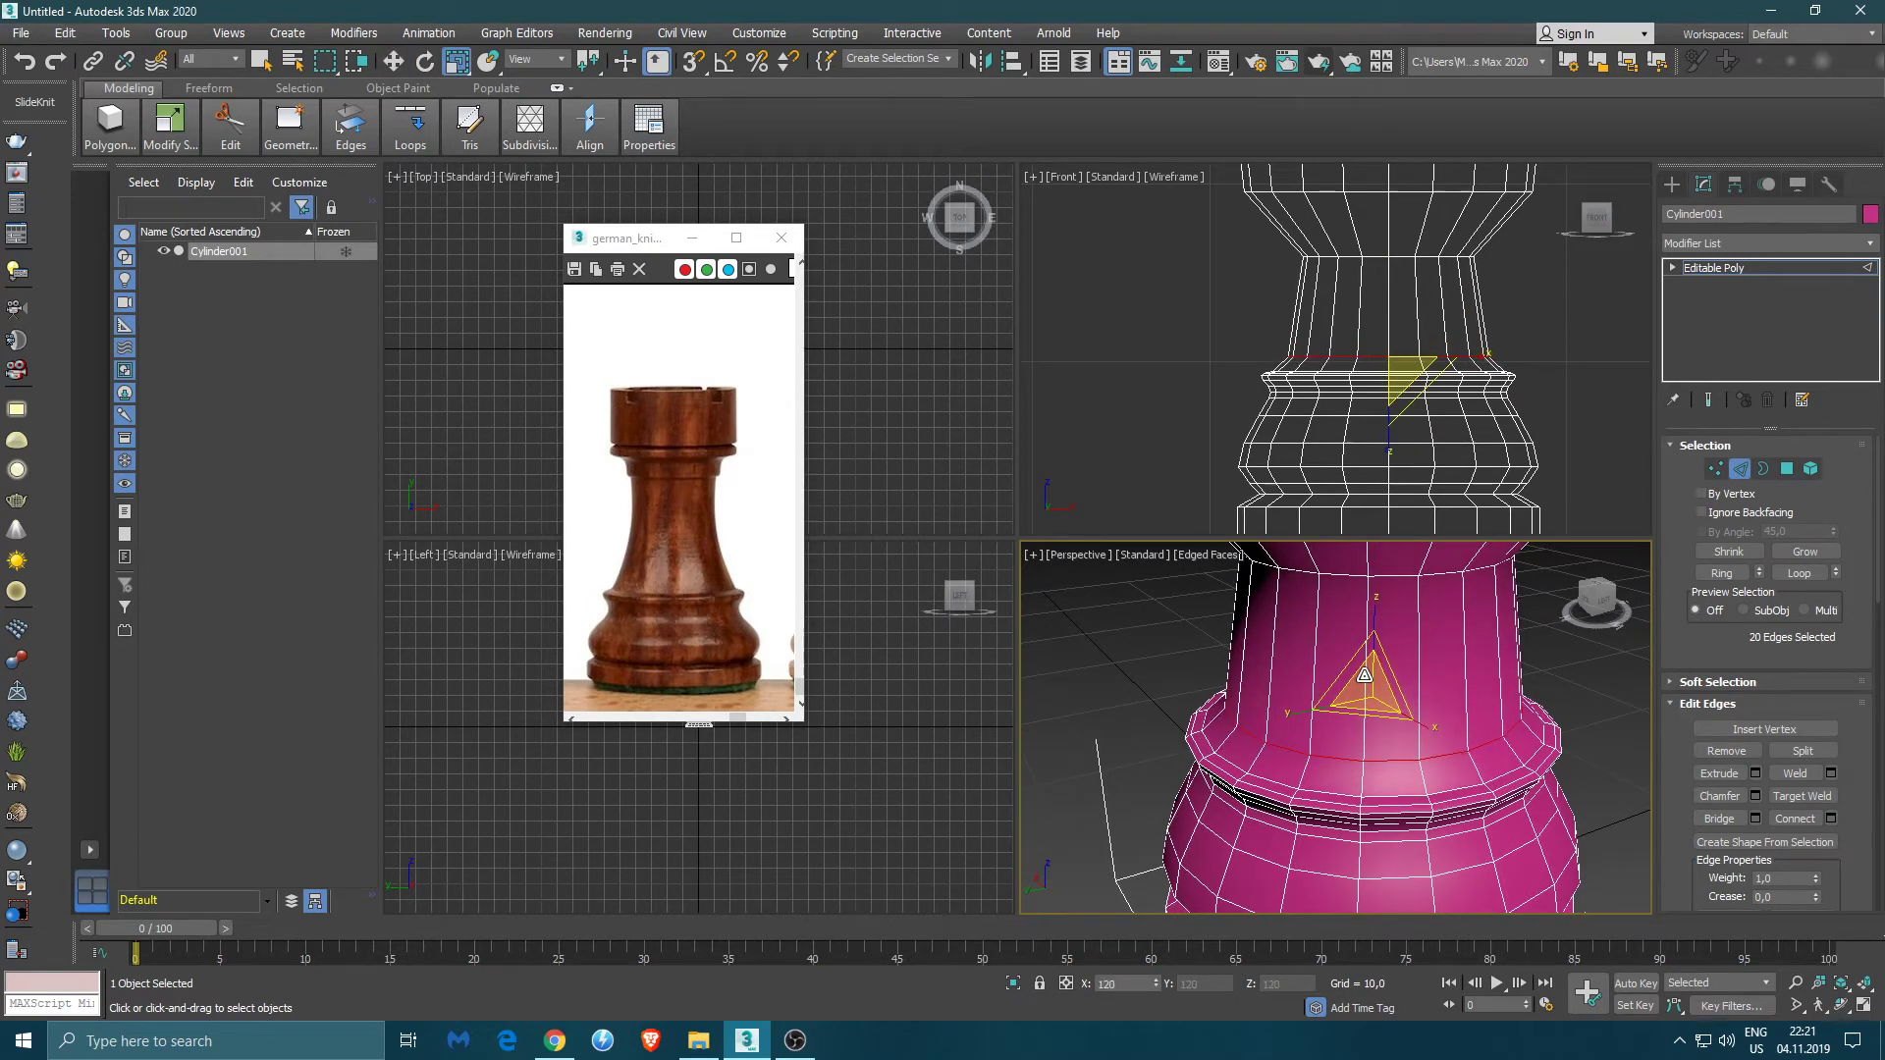
- Widen the loop by a further 107% and lower it to about Z 9.6, just above the rim
key("w")
left_click_drag(1372, 640, 1374, 647)
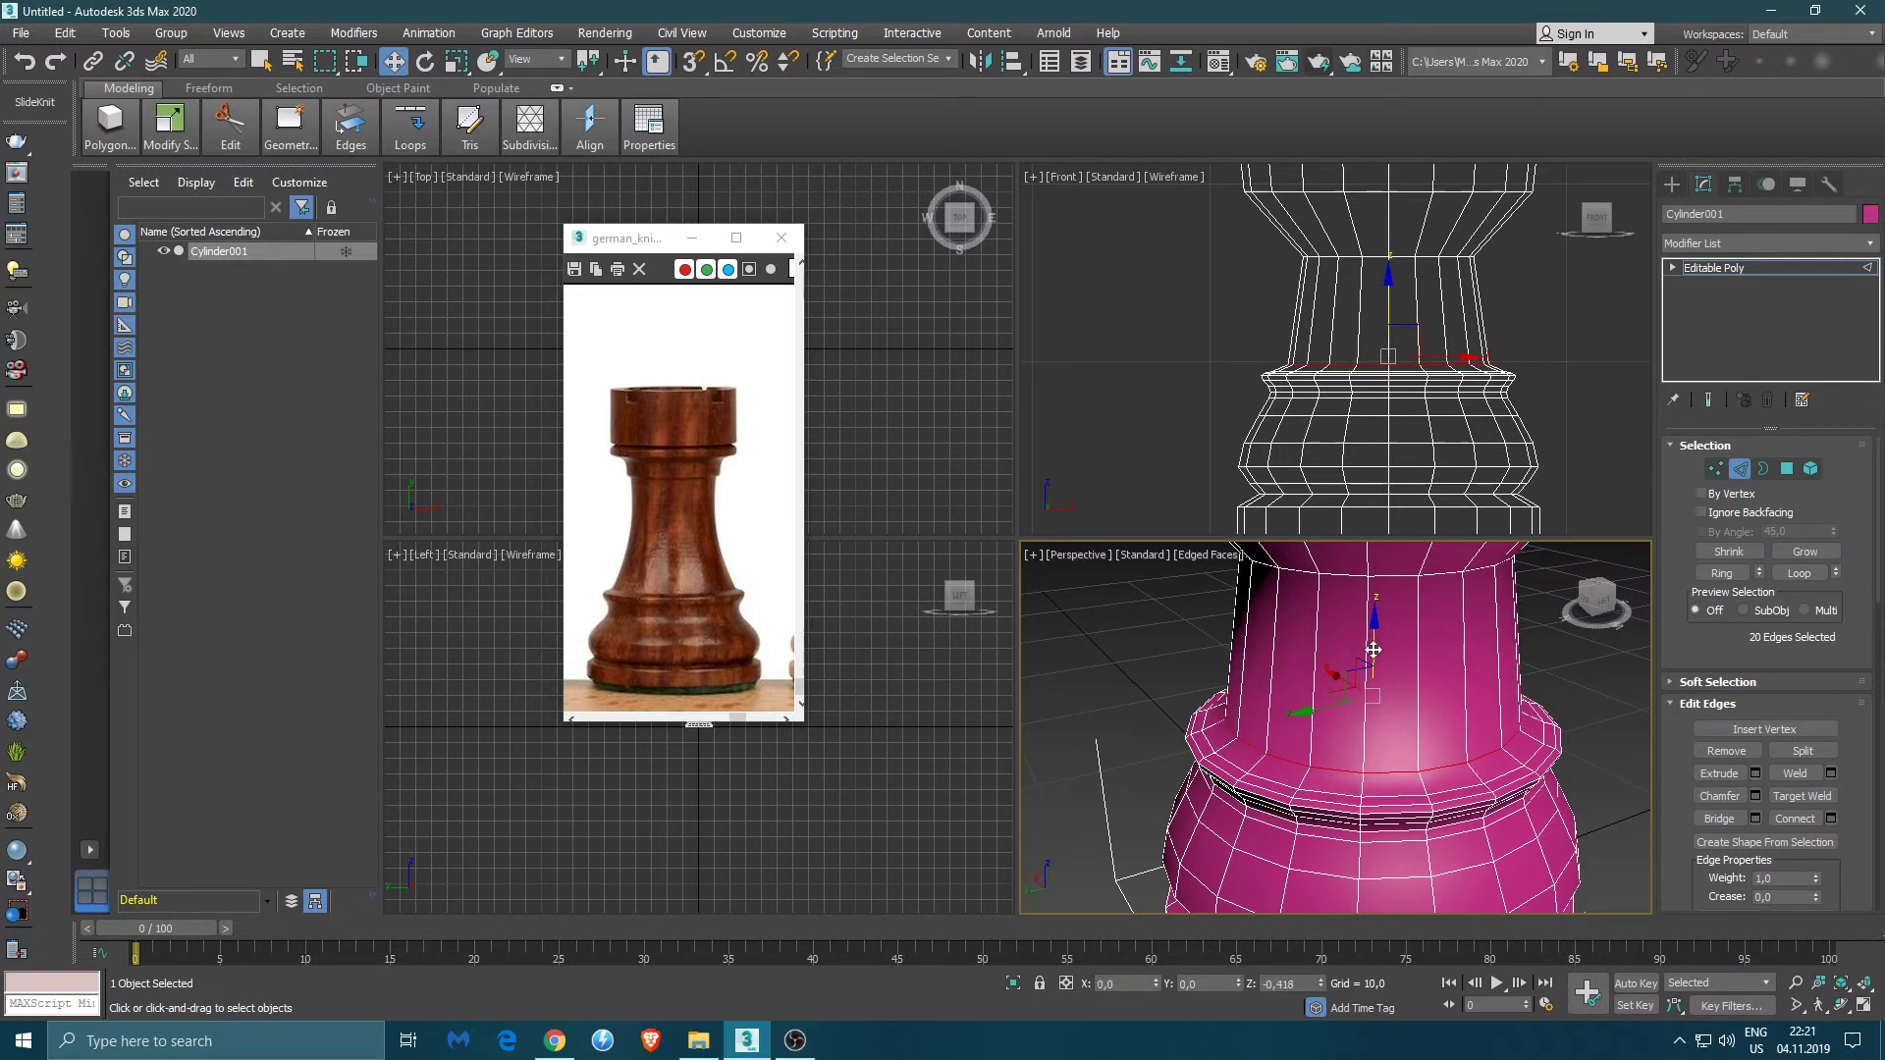
key("r")
left_click_drag(1372, 700, 1372, 697)
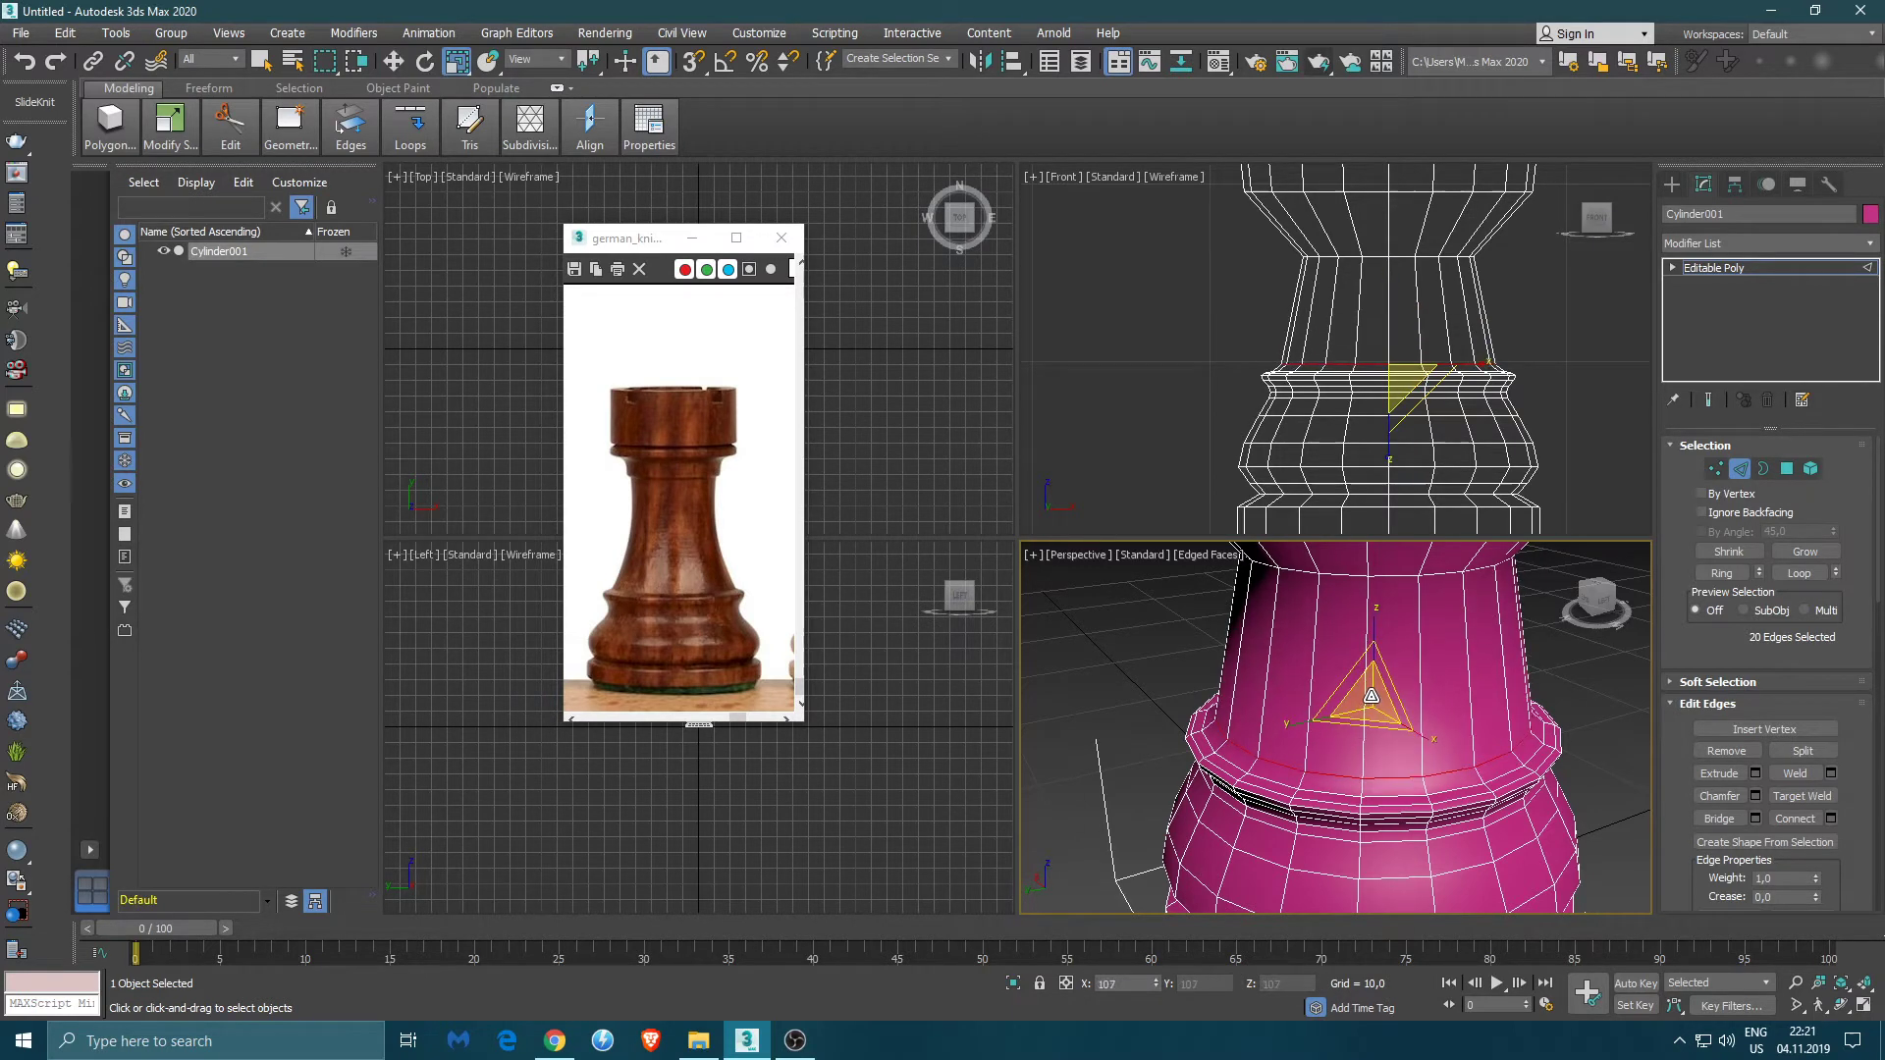
key("w")
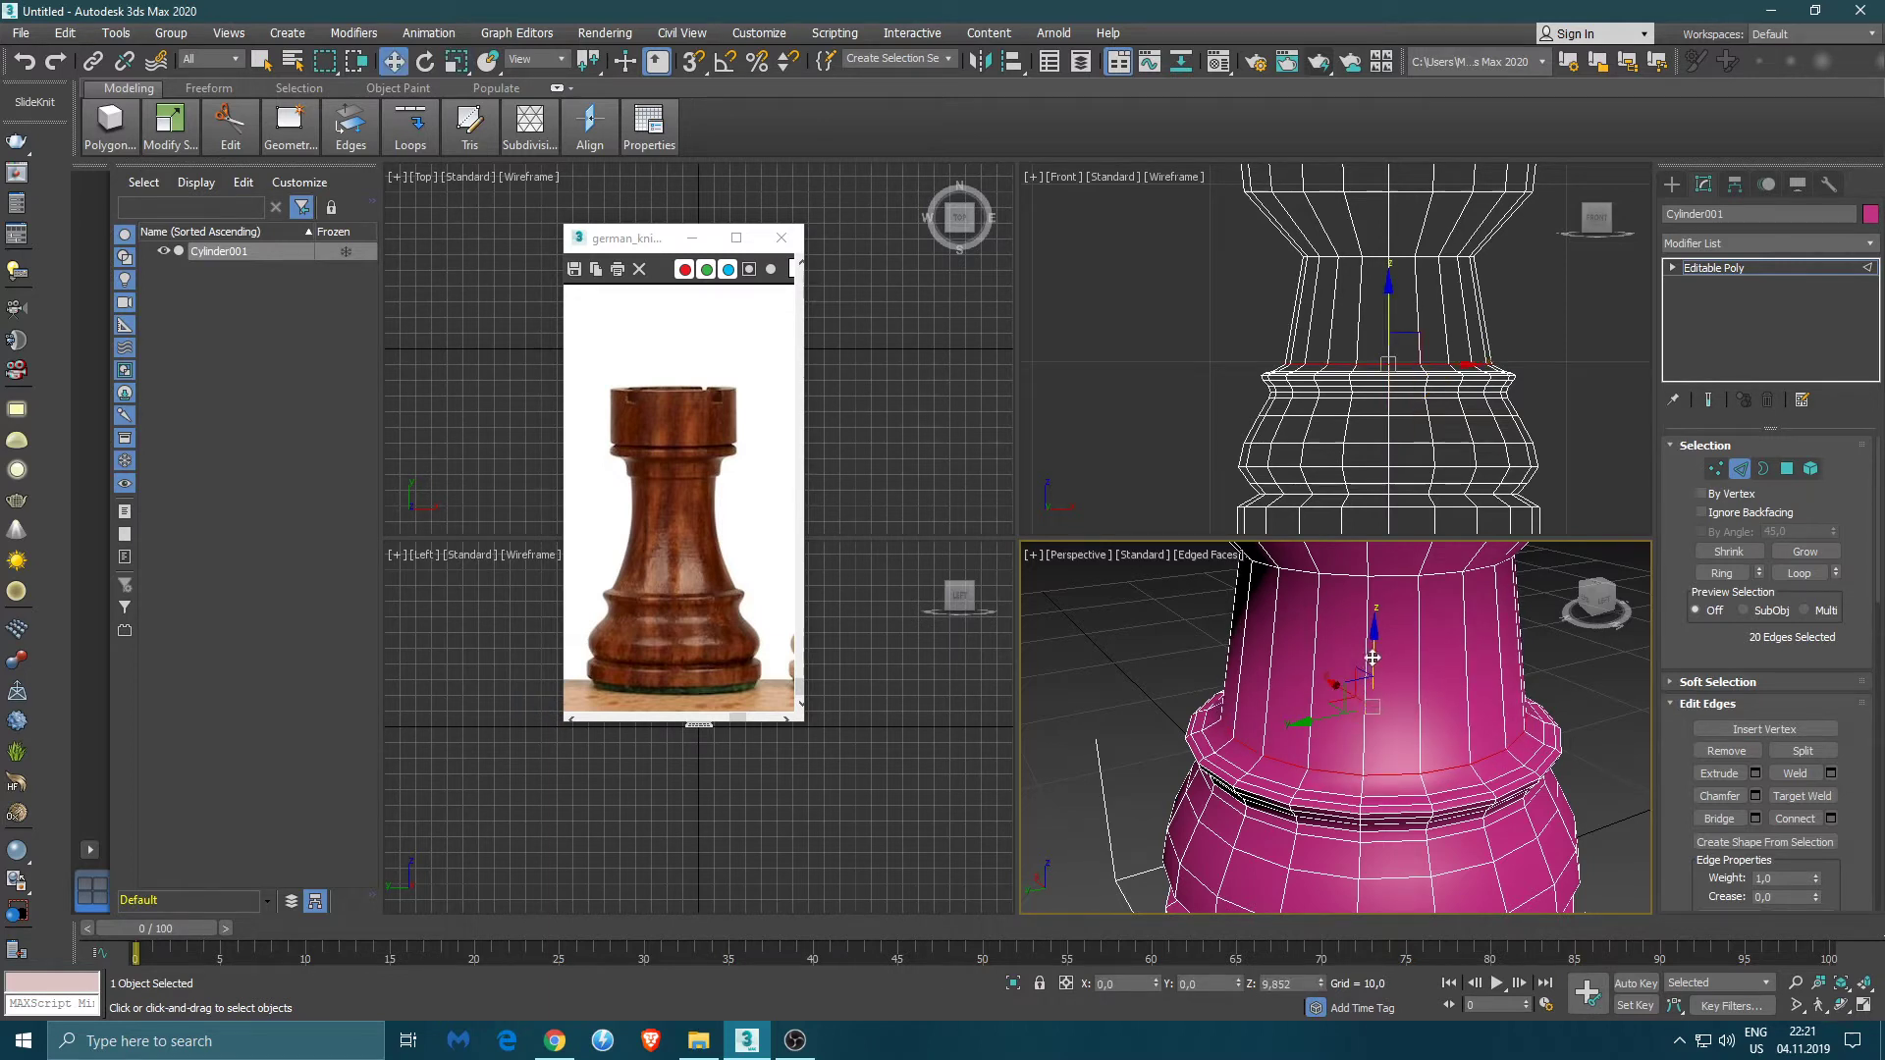
left_click_drag(1374, 658, 1373, 662)
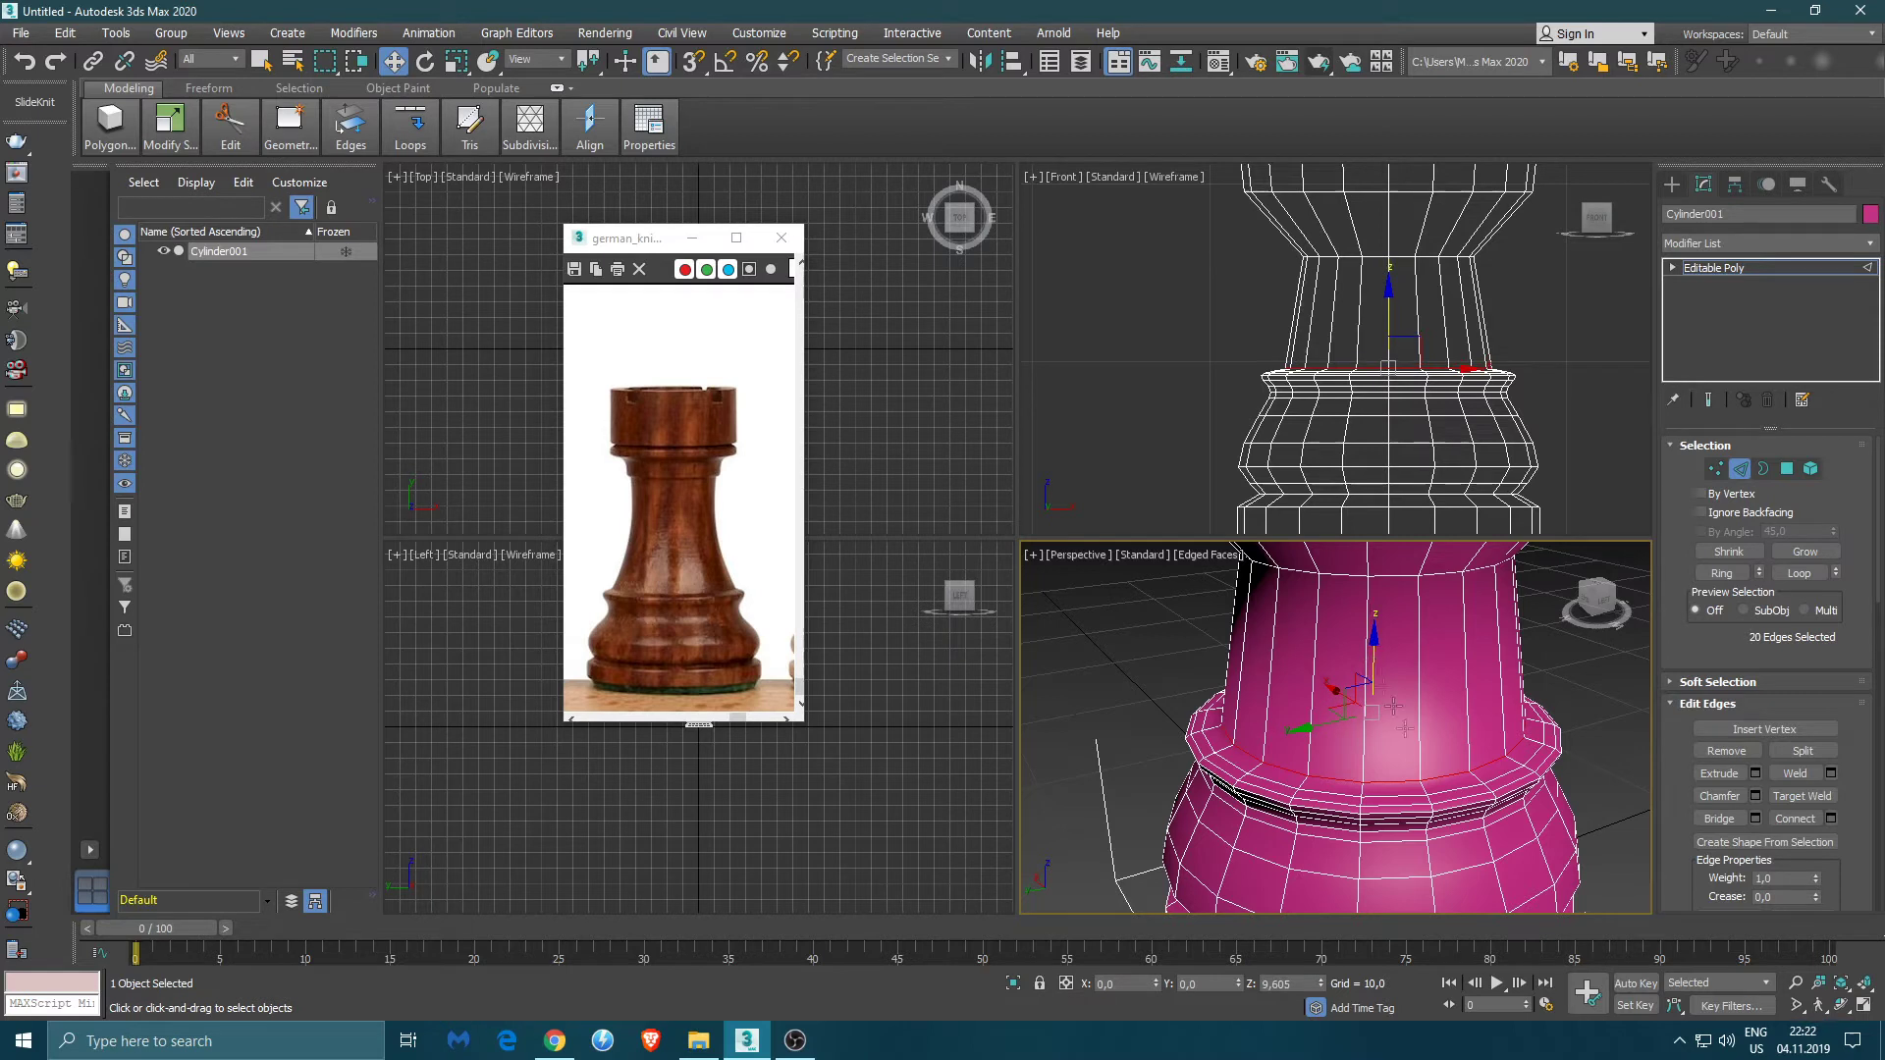
- Chamfer the loop at the foot of the shaft with 2 segments
left_click(1754, 795)
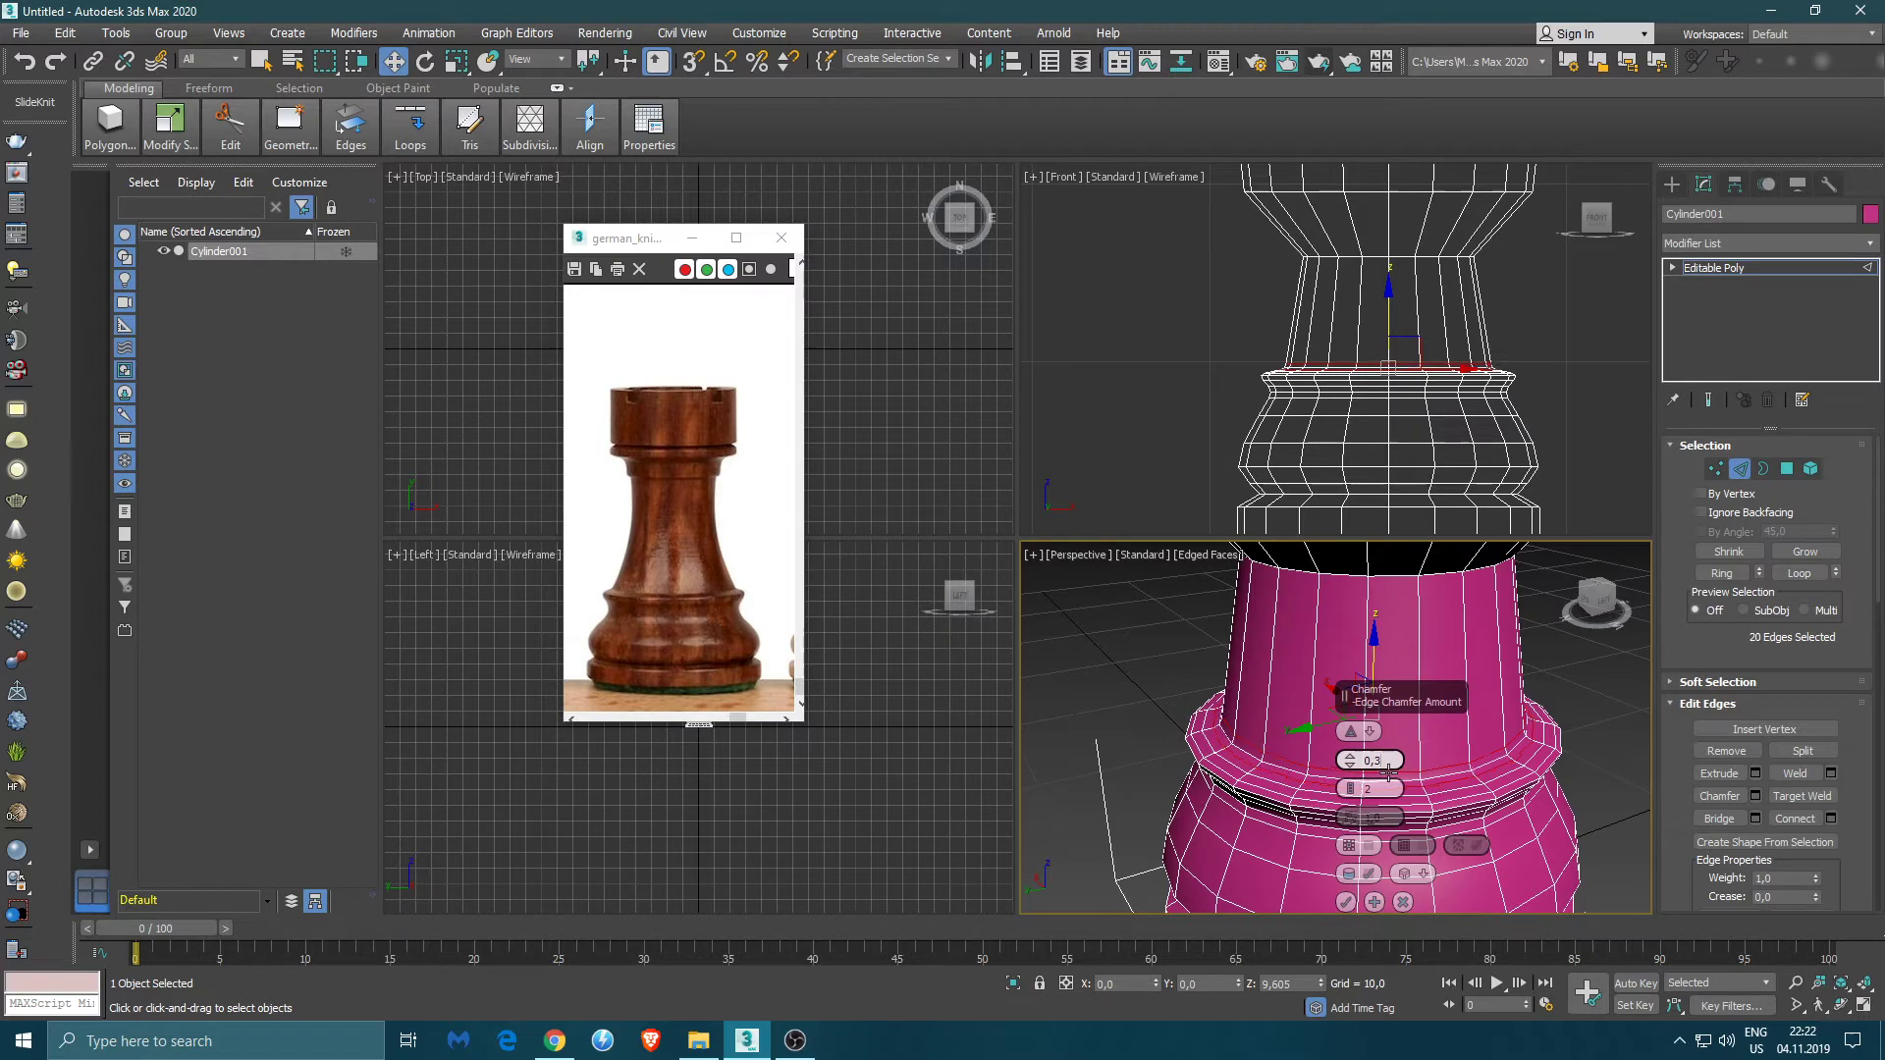
left_click(1347, 901)
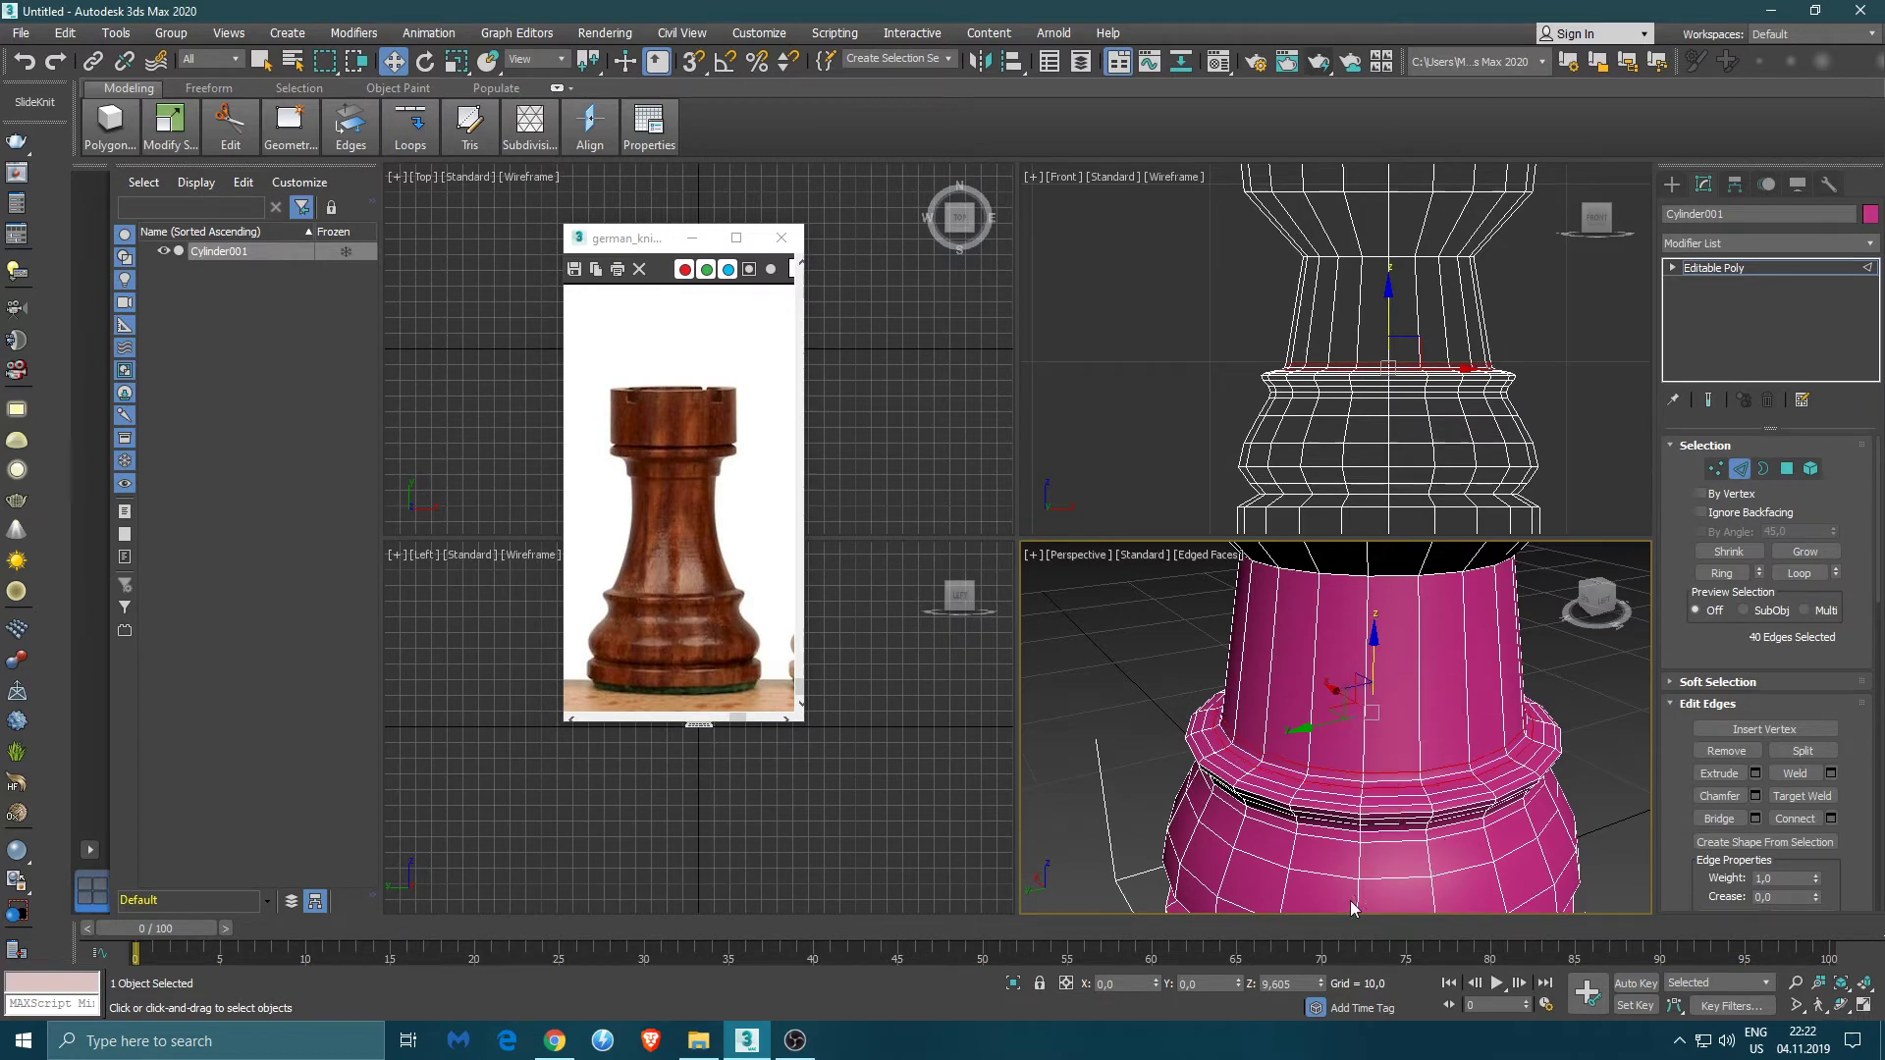
middle_click_drag(1293, 650, 1379, 731, "alt")
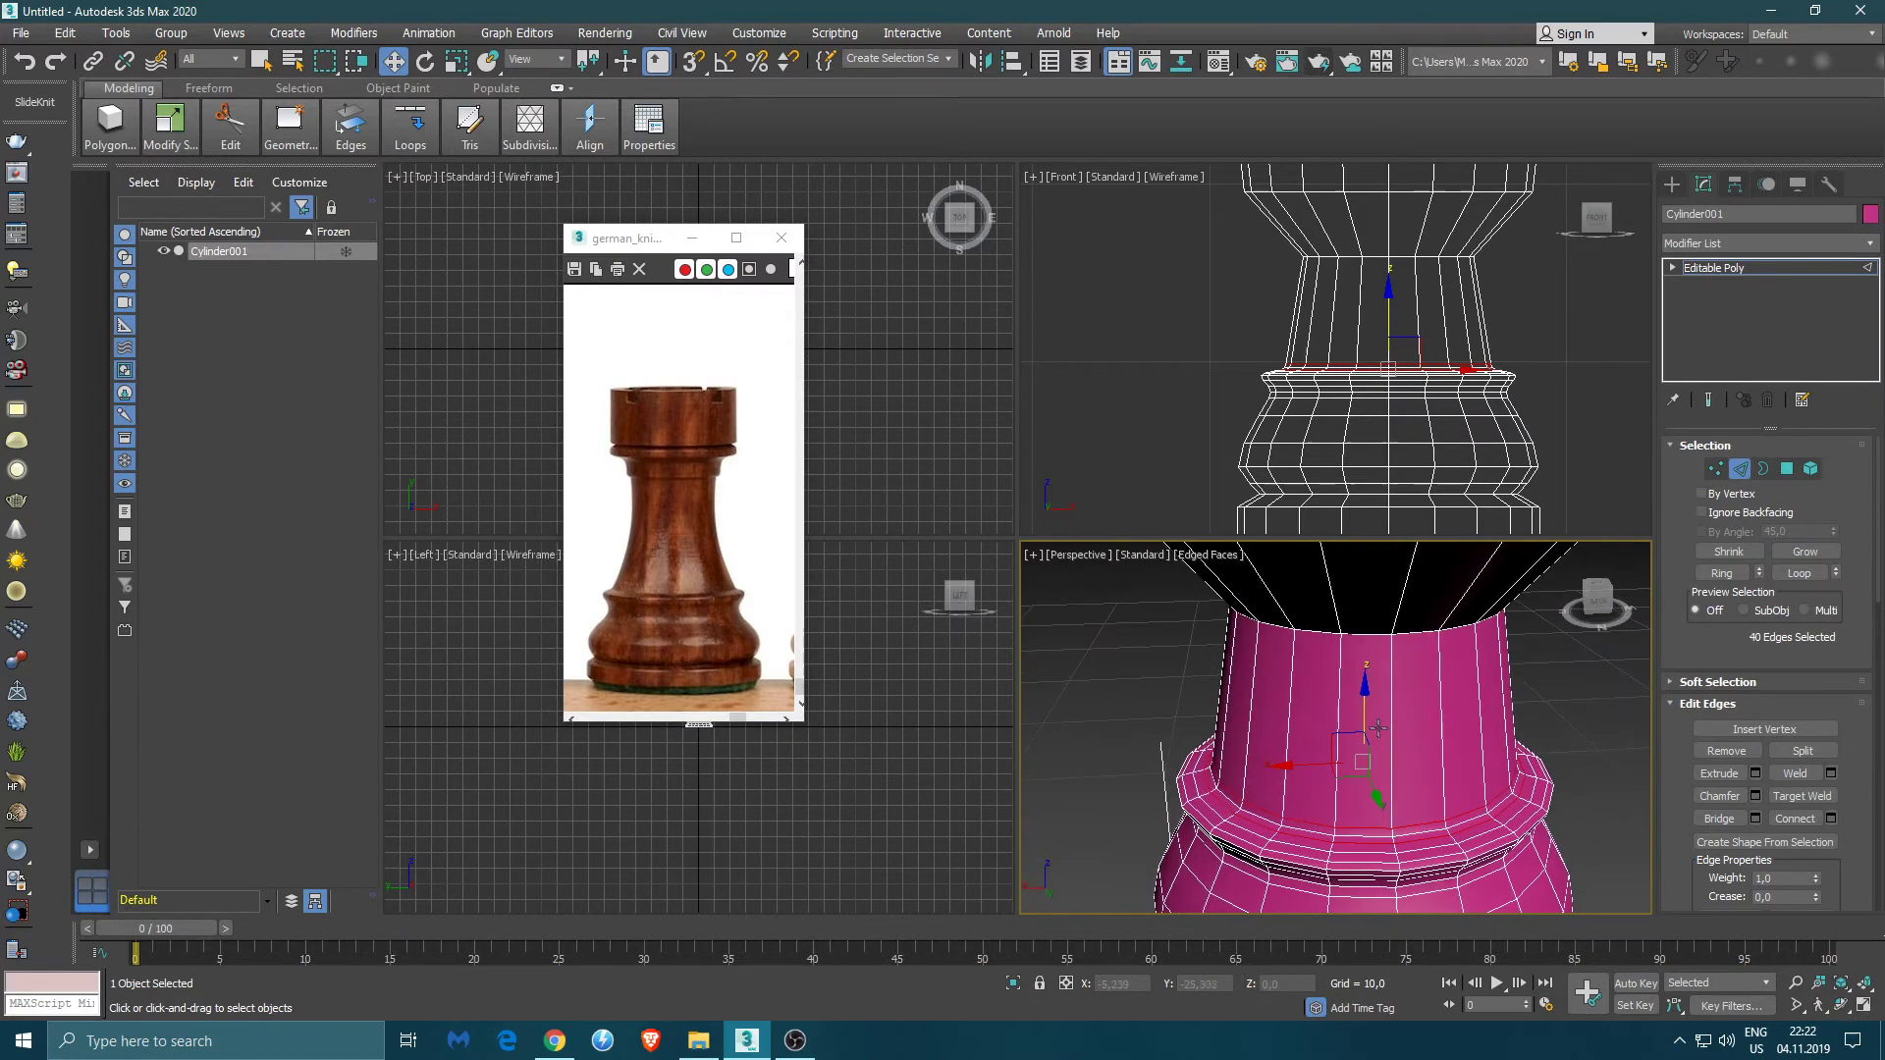
- Scale the edge loop above the waist inward in the Front view to match the shaft's width
middle_click_drag(1443, 322, 1296, 442)
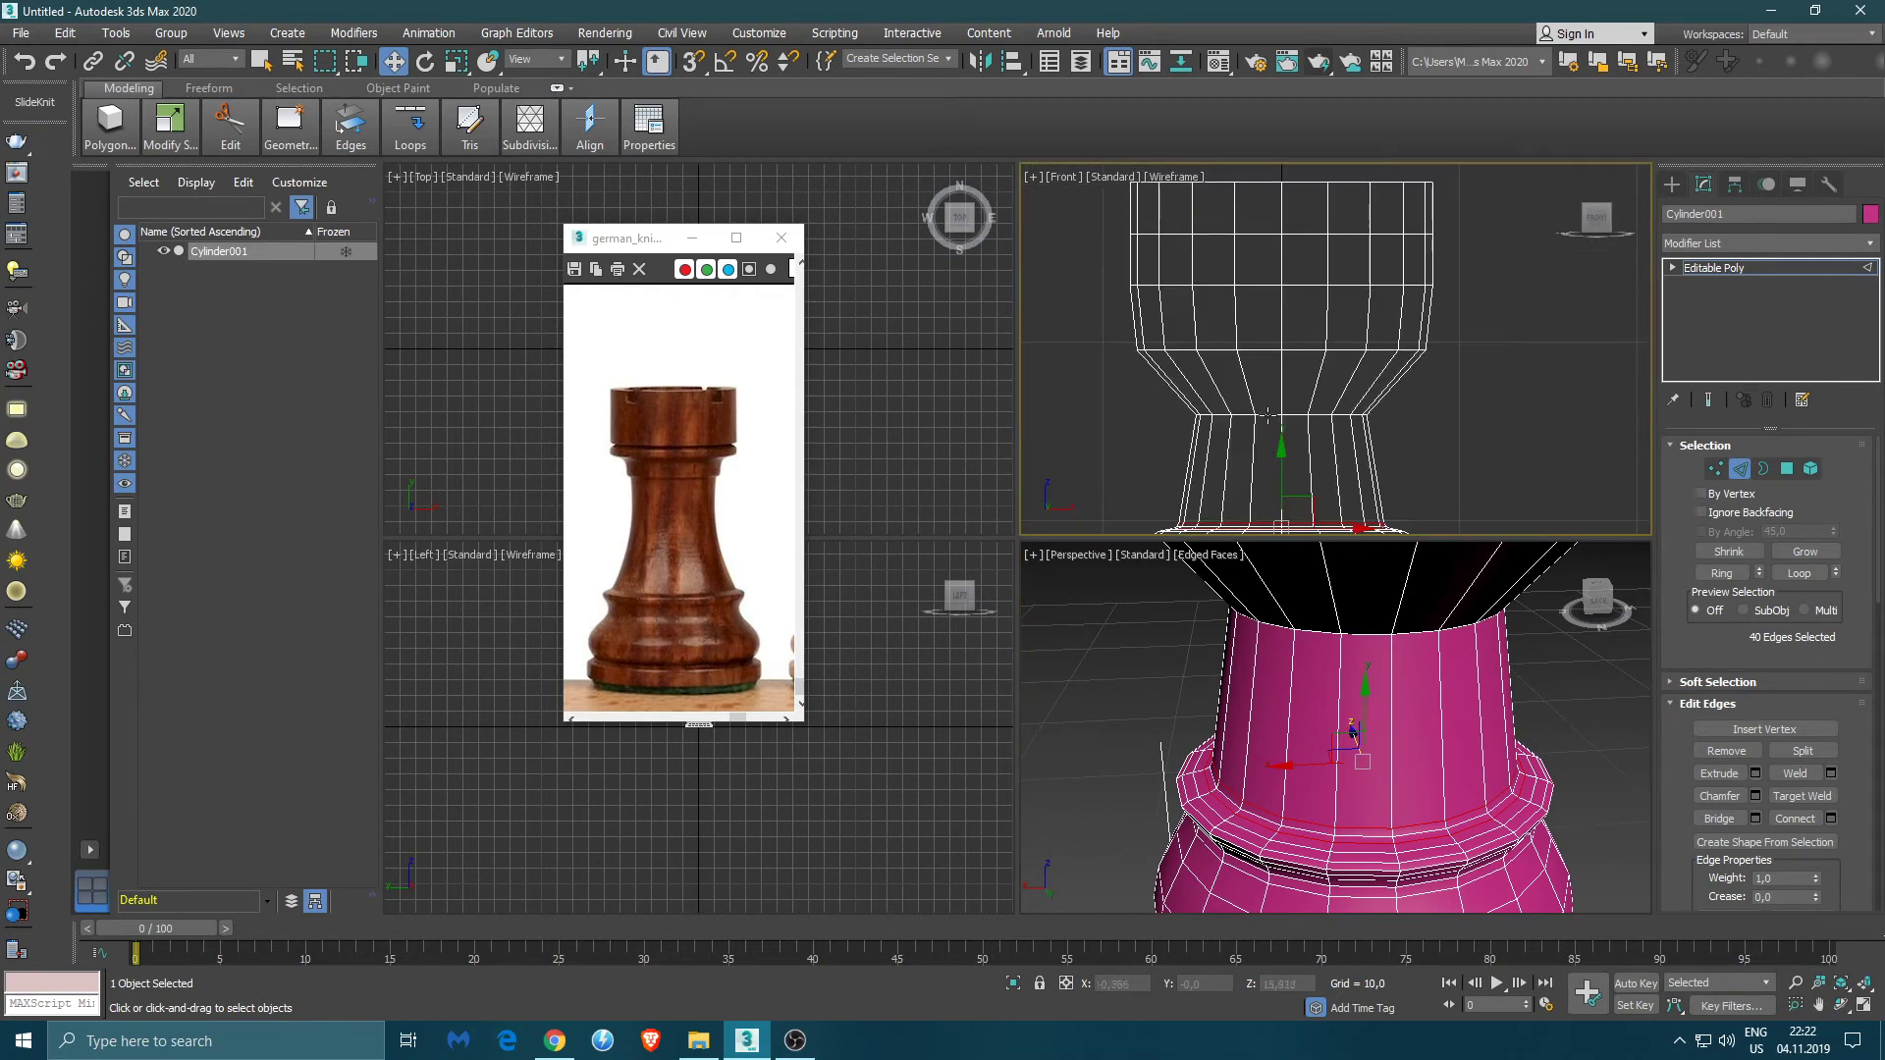
double_click(1269, 350)
key("r")
left_click_drag(1282, 339, 1290, 407)
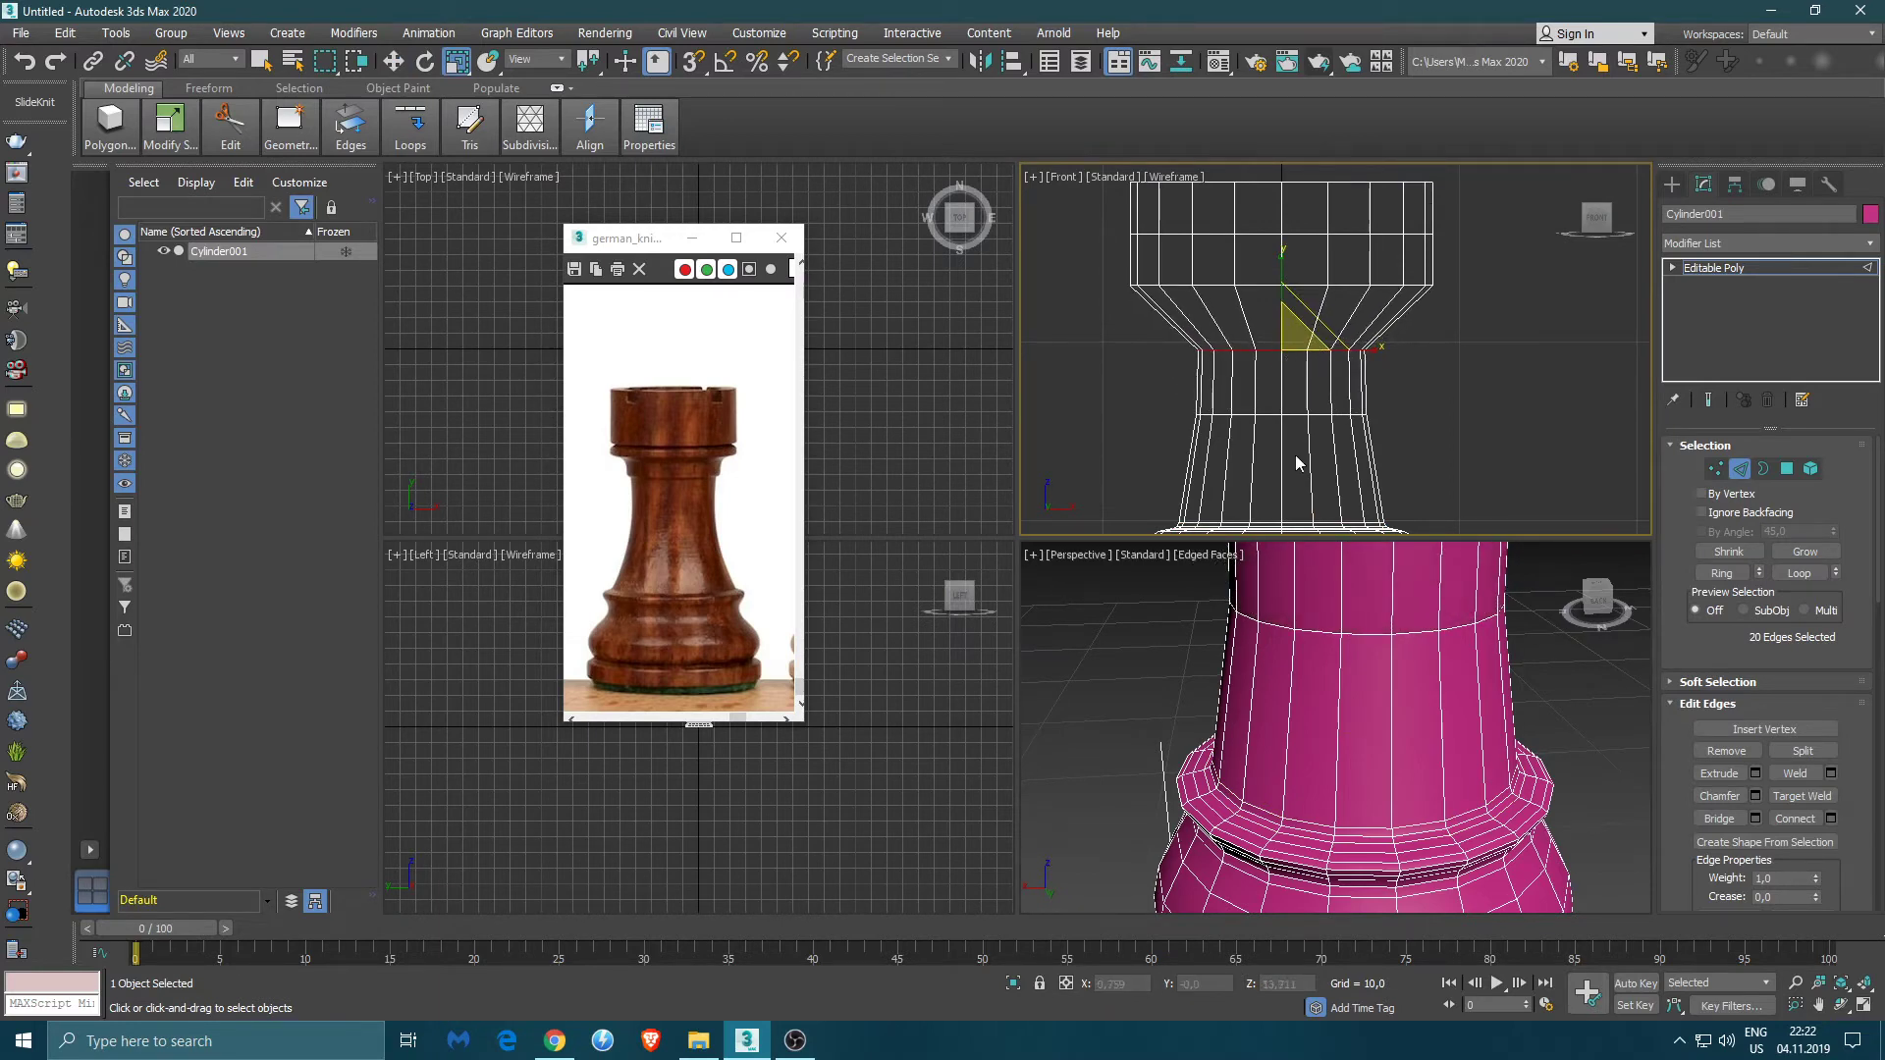
- Narrow the shaft's waist loop slightly and move it down to about Z 15.1
middle_click_drag(1293, 456, 1296, 420)
double_click(1293, 375)
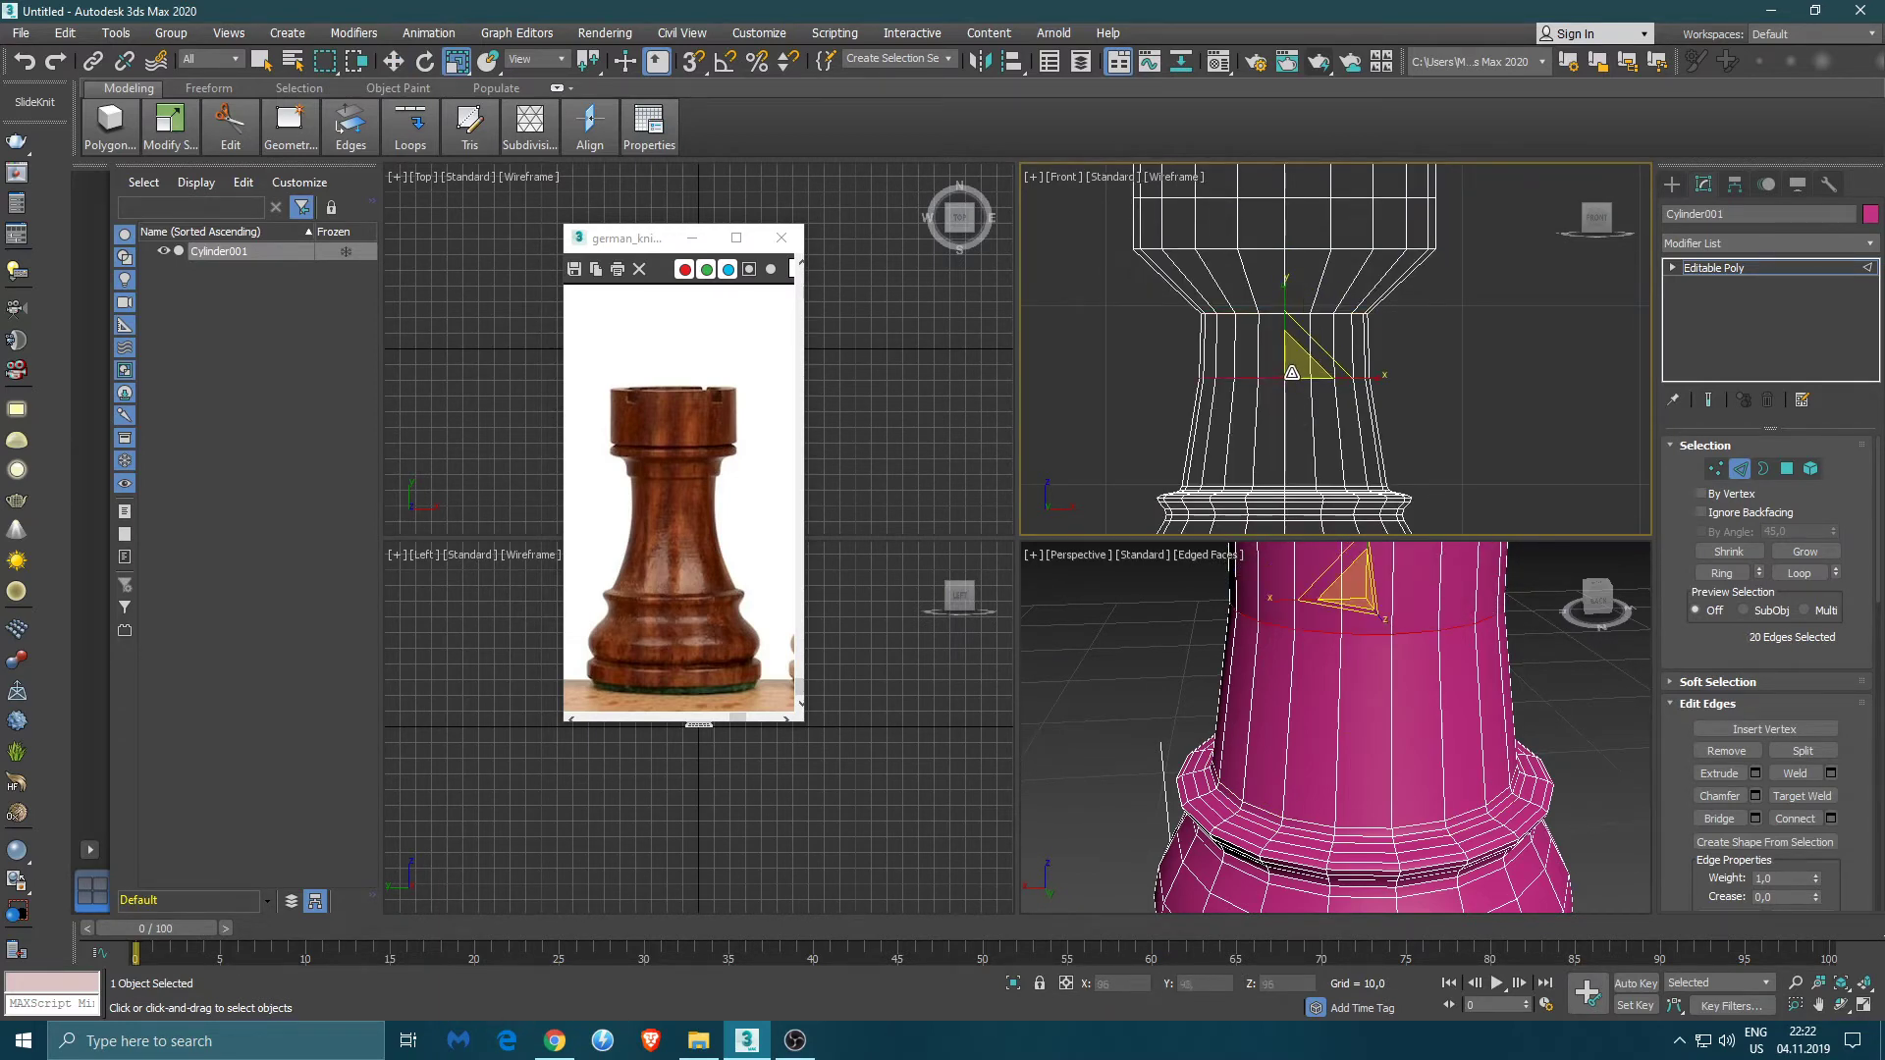
key("w")
left_click_drag(1286, 337, 1284, 359)
middle_click_drag(1281, 330, 1277, 374)
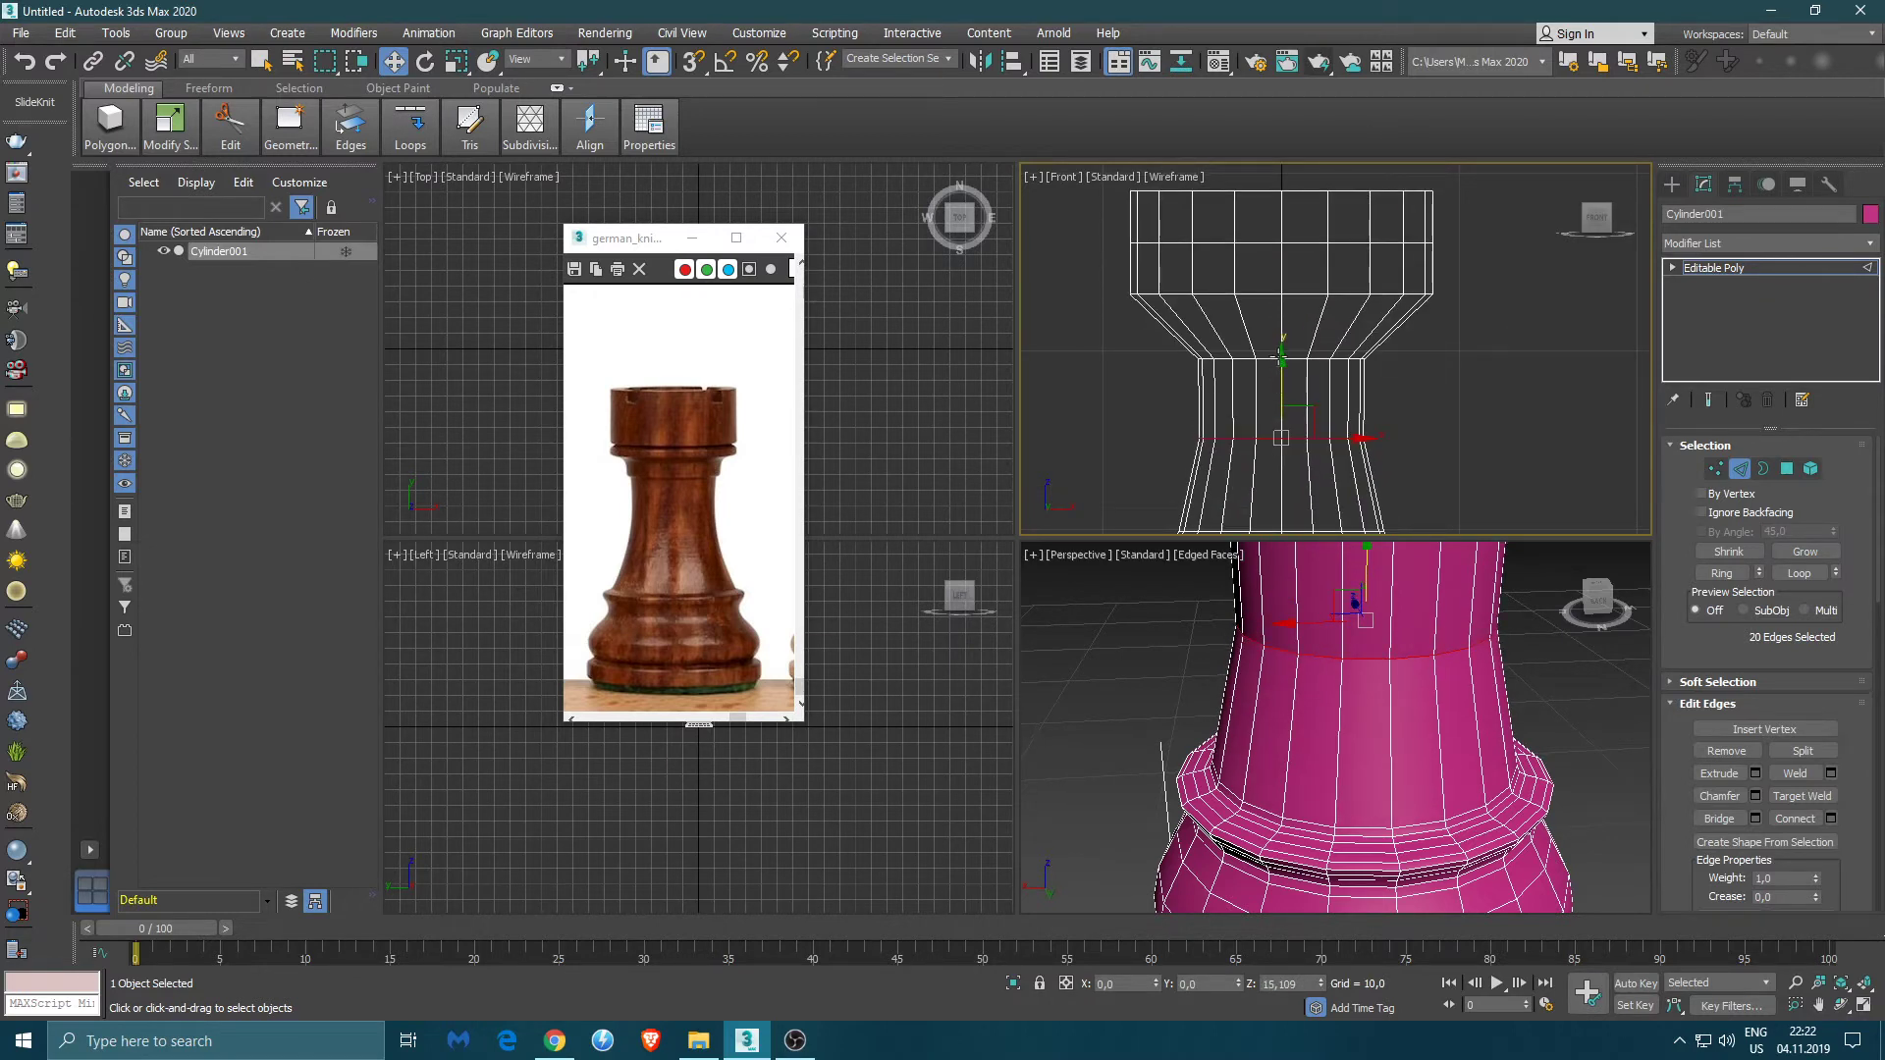
- Move the lowest edge loop of the head down to about Z 19.8, close to the shaft's upper loop, and maximize the Front view
double_click(1273, 294)
mouse_move(1281, 294)
left_mouse_down()
mouse_move(1291, 276)
mouse_move(1290, 309)
left_mouse_up()
scroll(1290, 309, "up", 4)
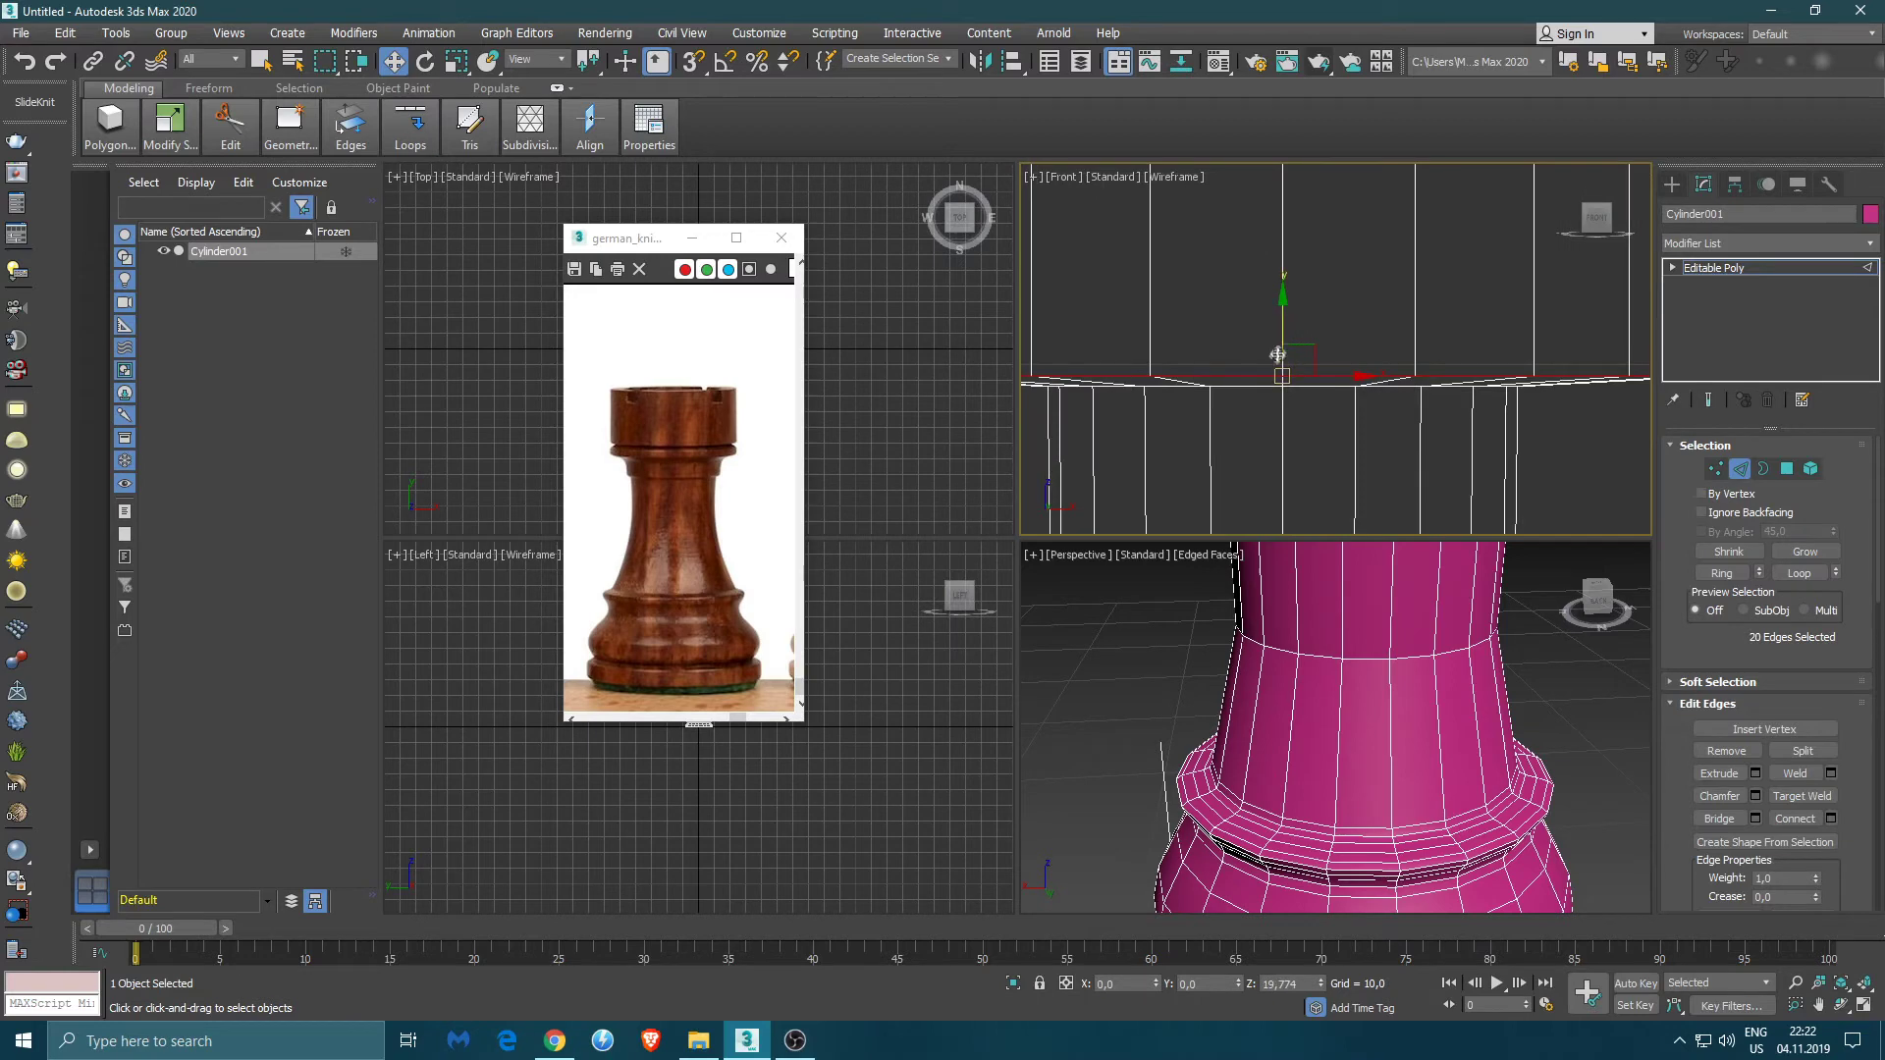
key("alt+w")
middle_click_drag(1097, 537, 1363, 518)
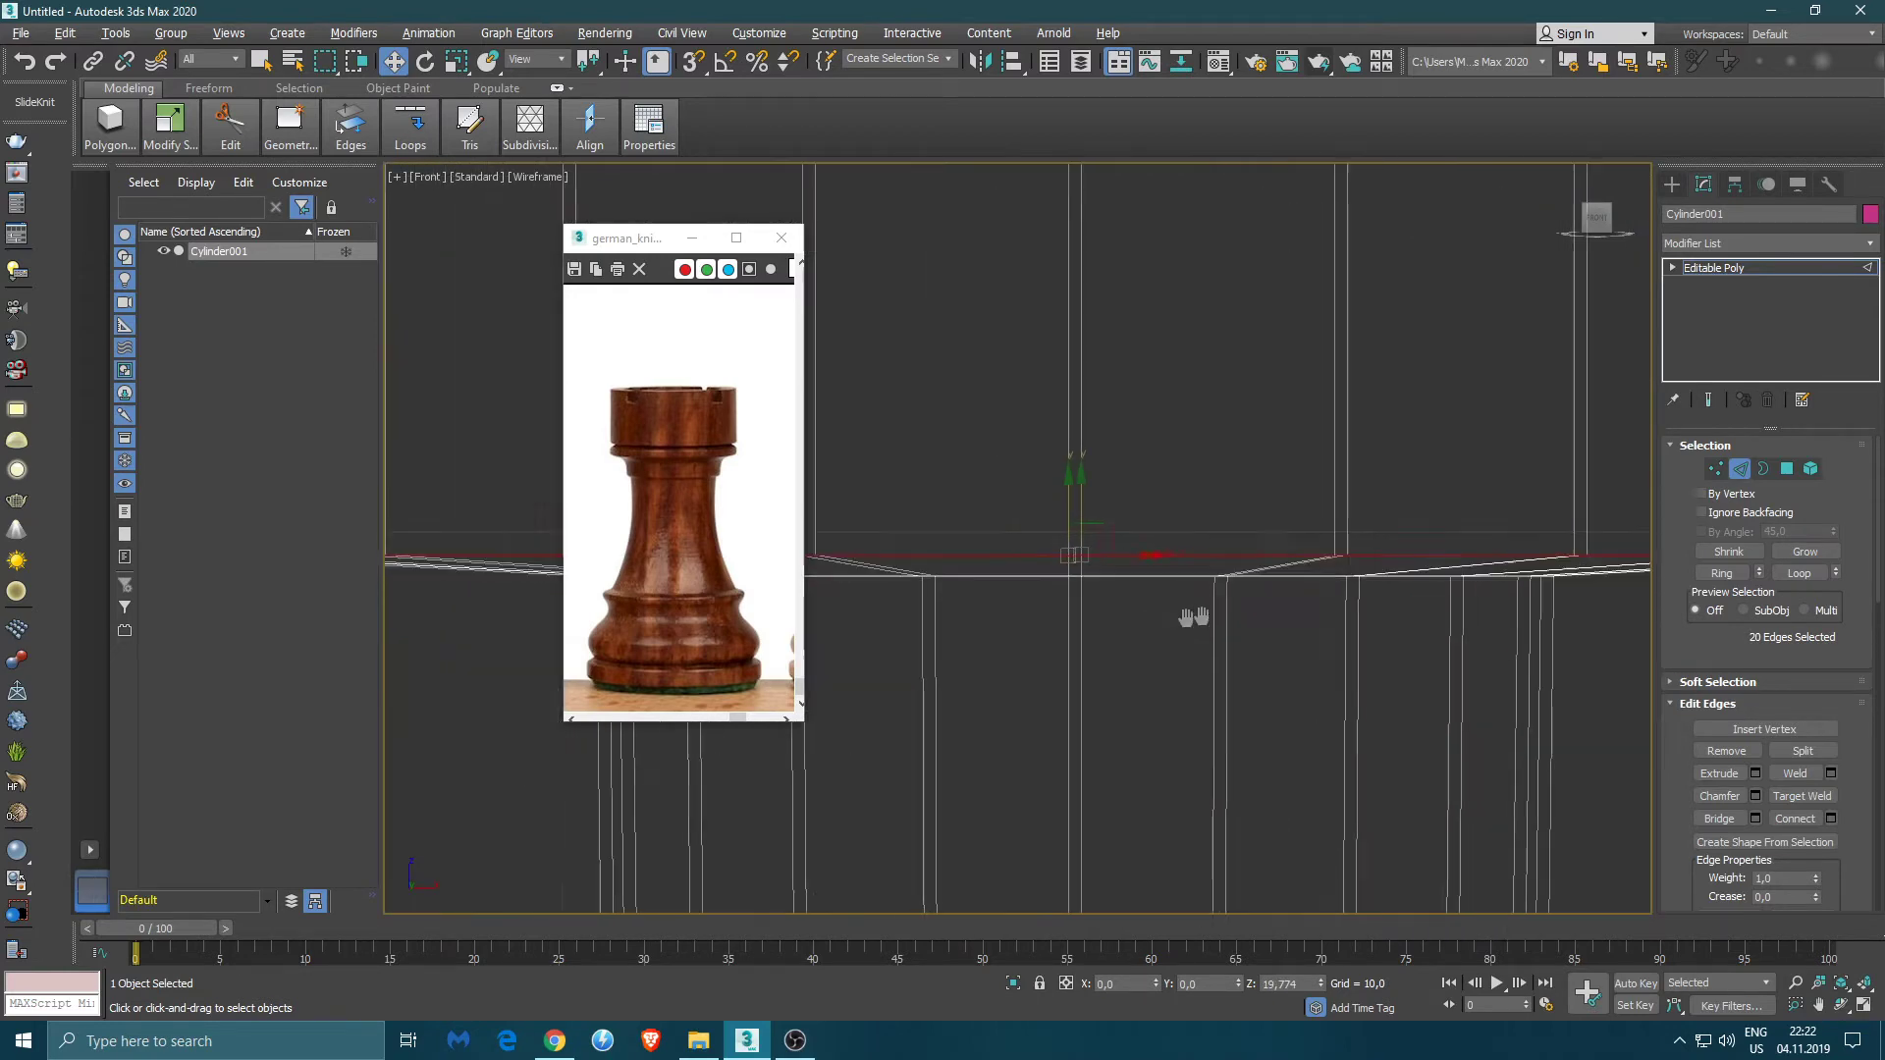
- Scale the head's lowest loop inward and lower it level with the shaft's upper edge loop
key("r")
left_click_drag(1222, 538, 1198, 620)
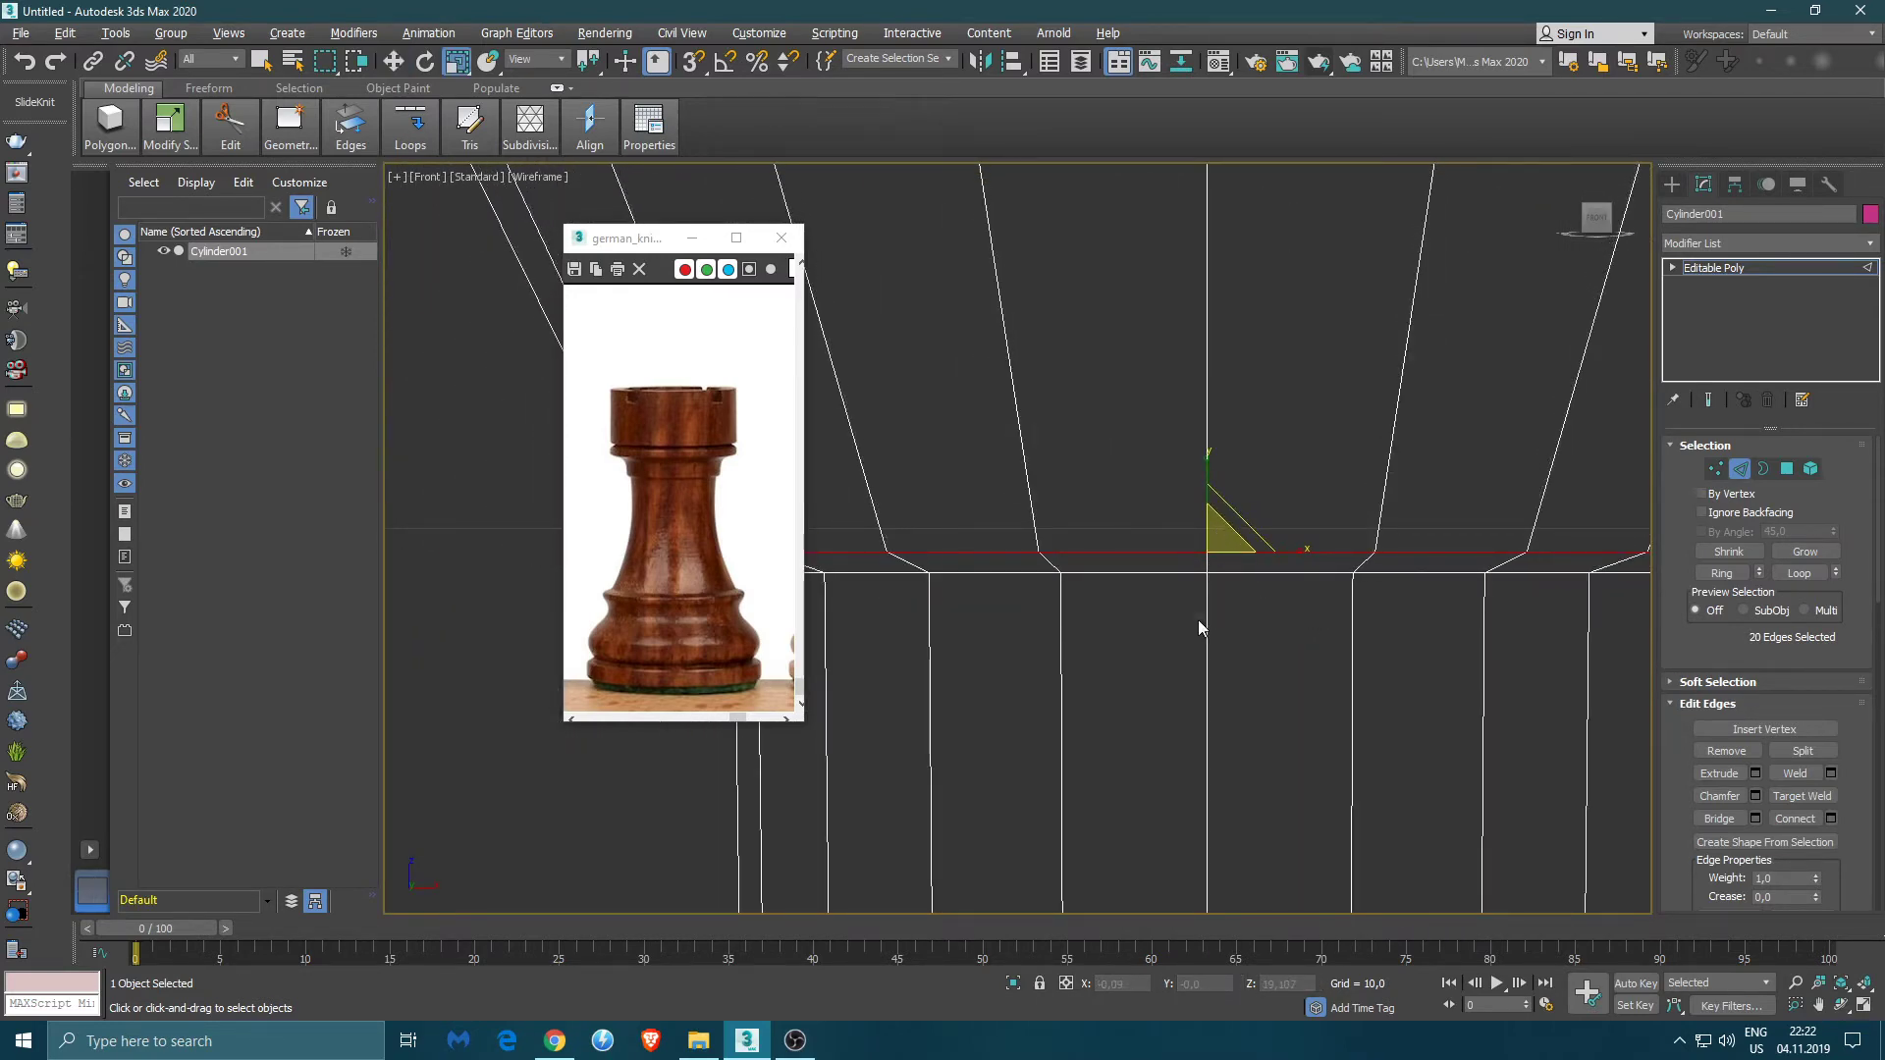
scroll(1233, 563, "down", 2)
key("w")
left_click_drag(1241, 469, 1240, 482)
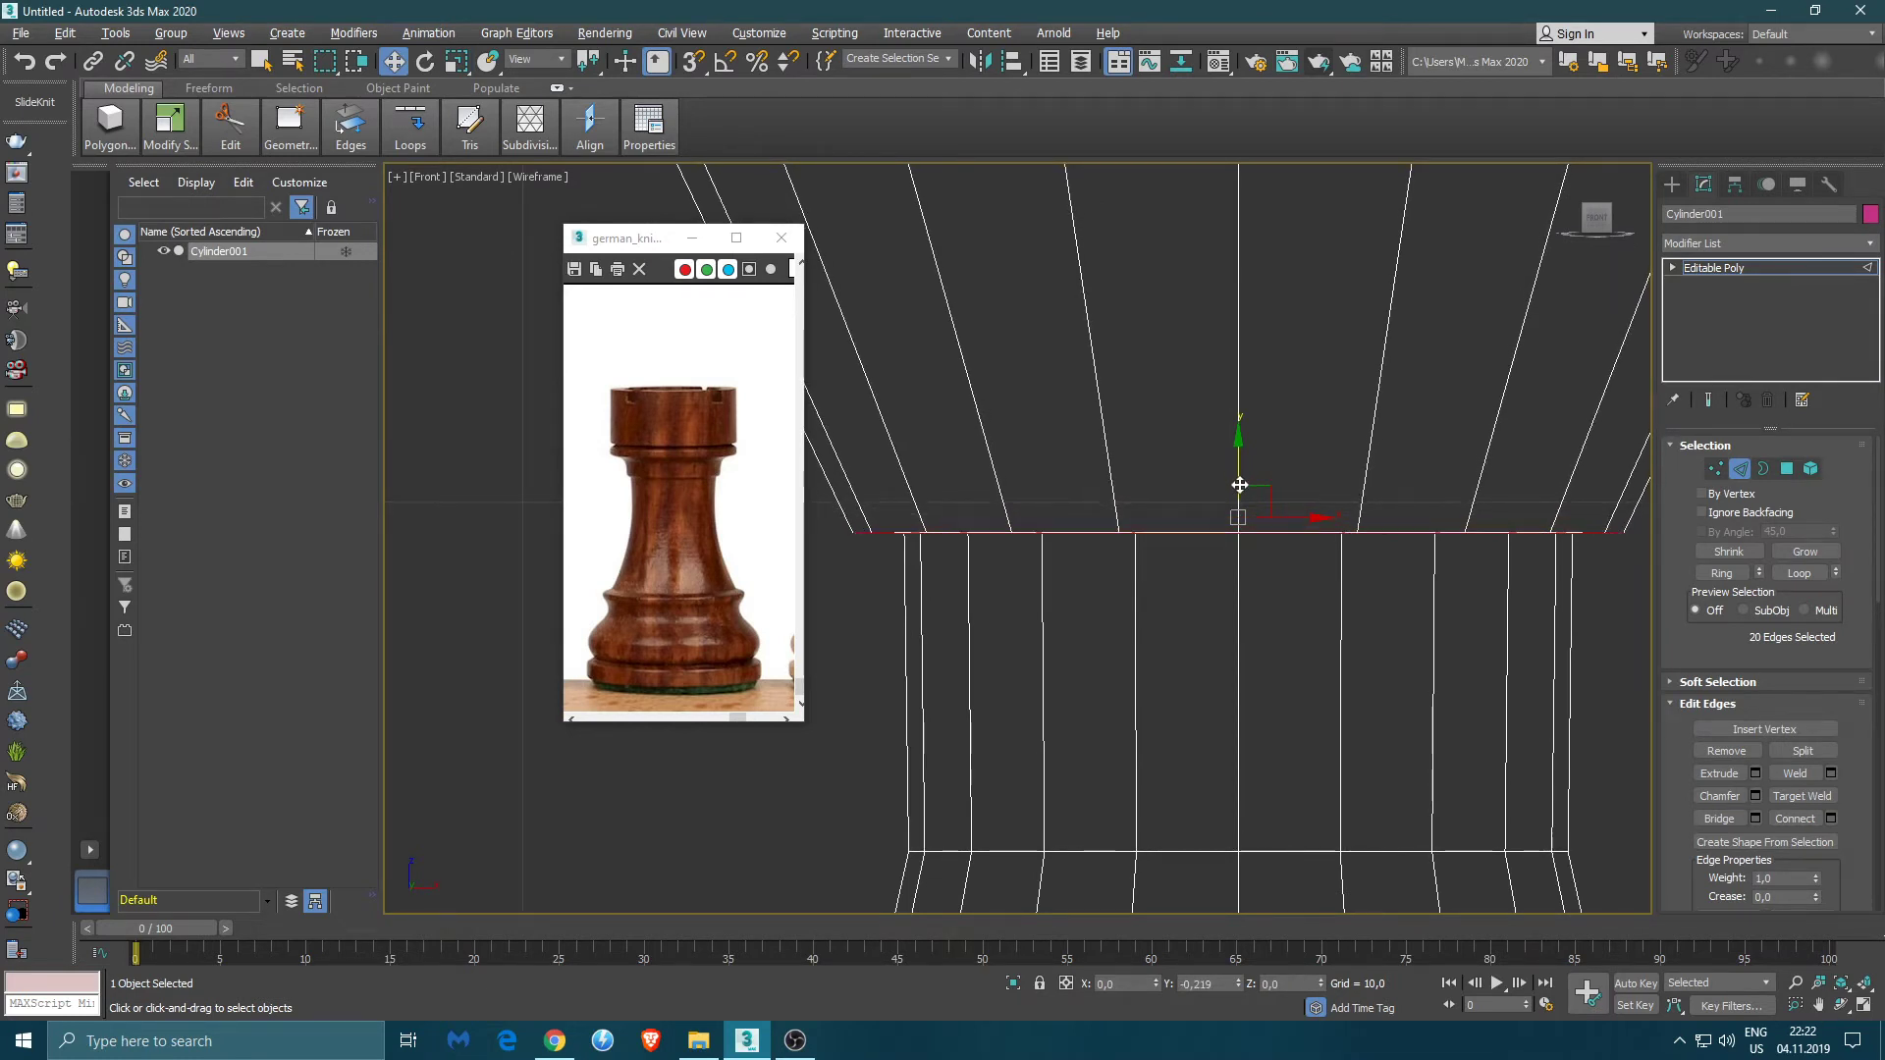
left_click_drag(1240, 485, 1240, 487)
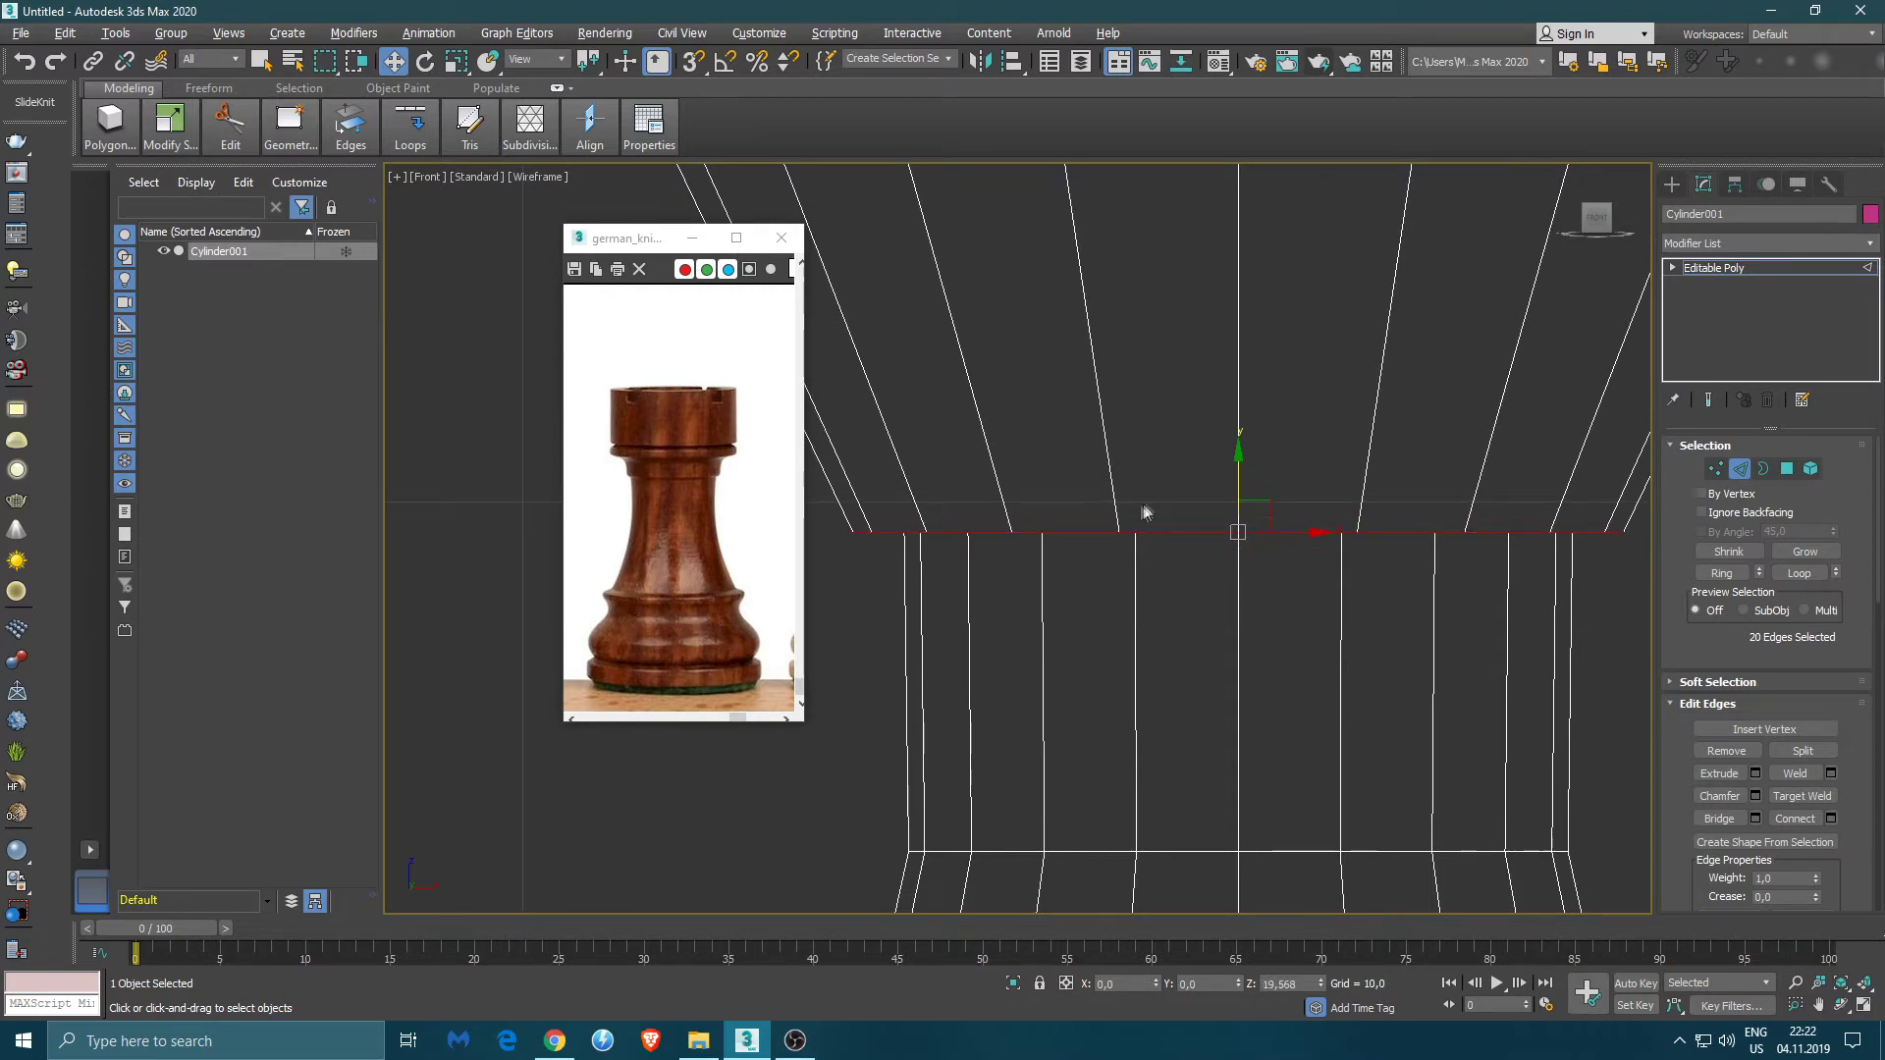
- Scale the head's lowest loop to 92% so it forms a small ledge over the shaft
middle_click_drag(1197, 601, 1213, 546)
key("r")
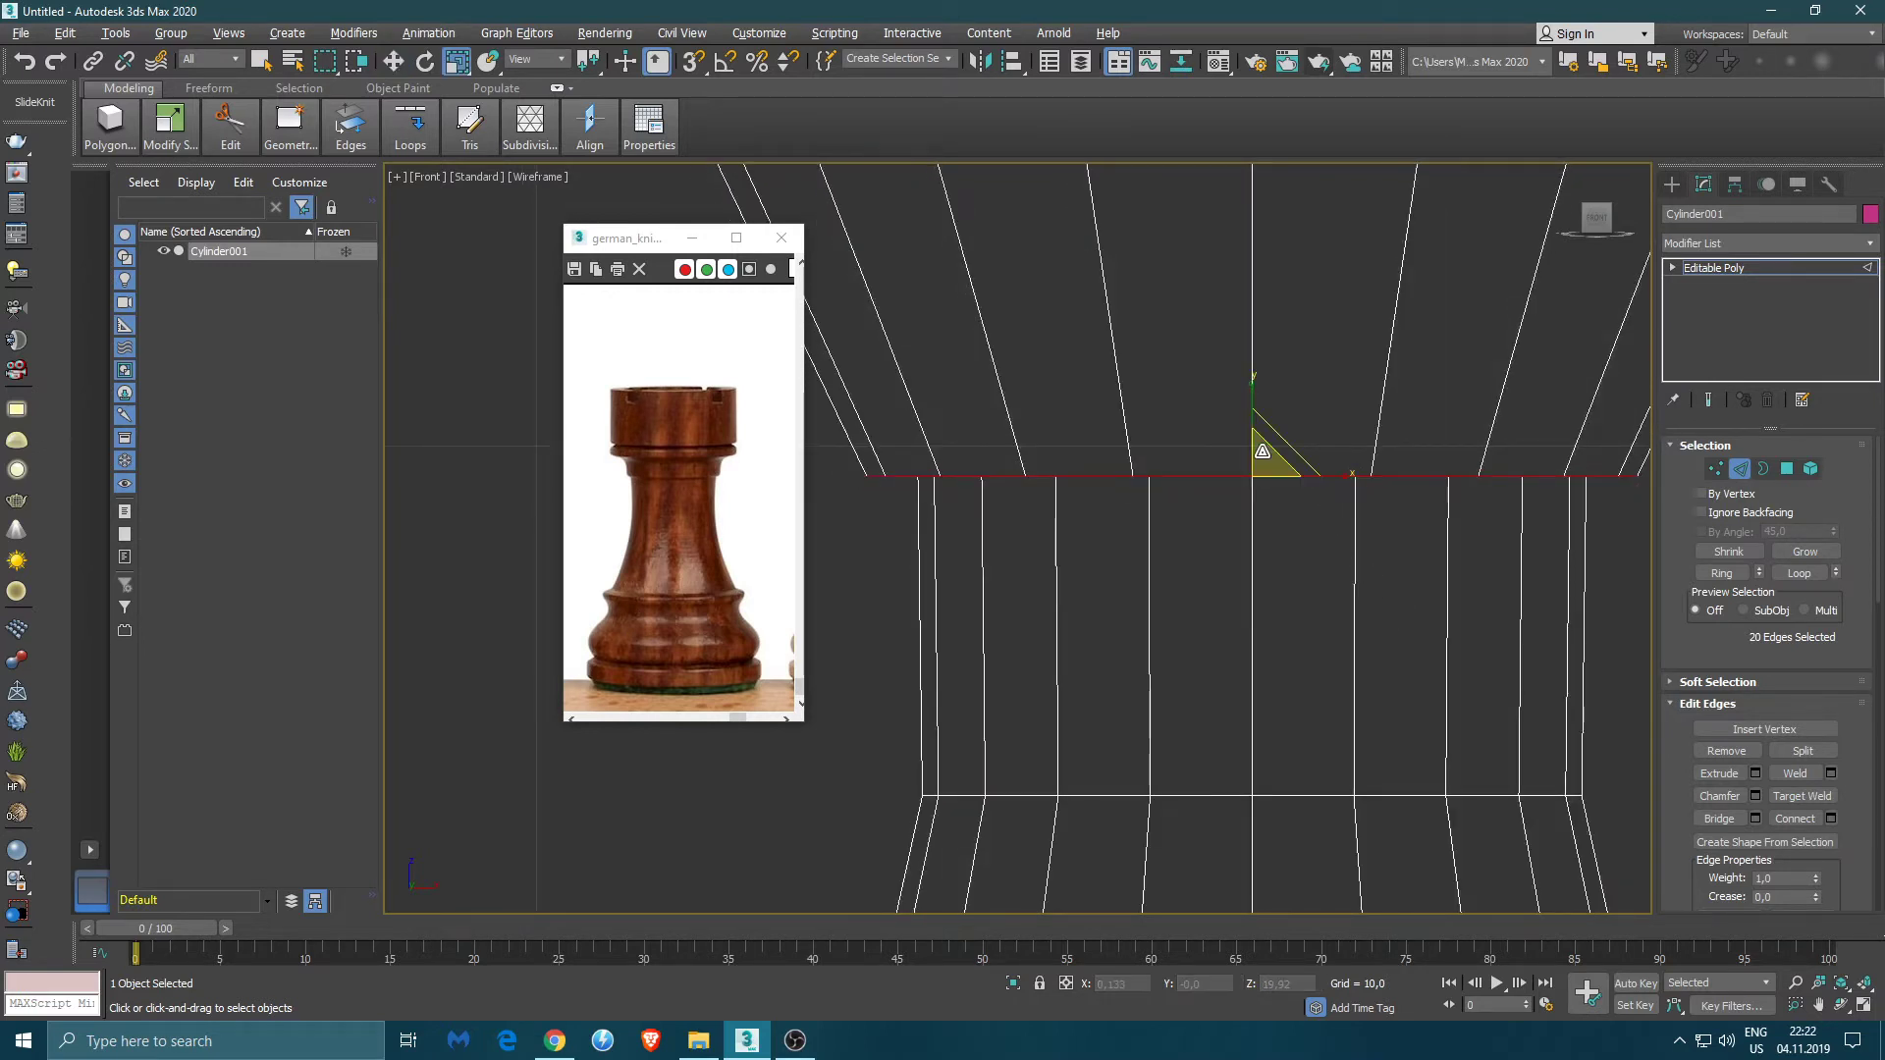
left_click_drag(1260, 463, 1259, 473)
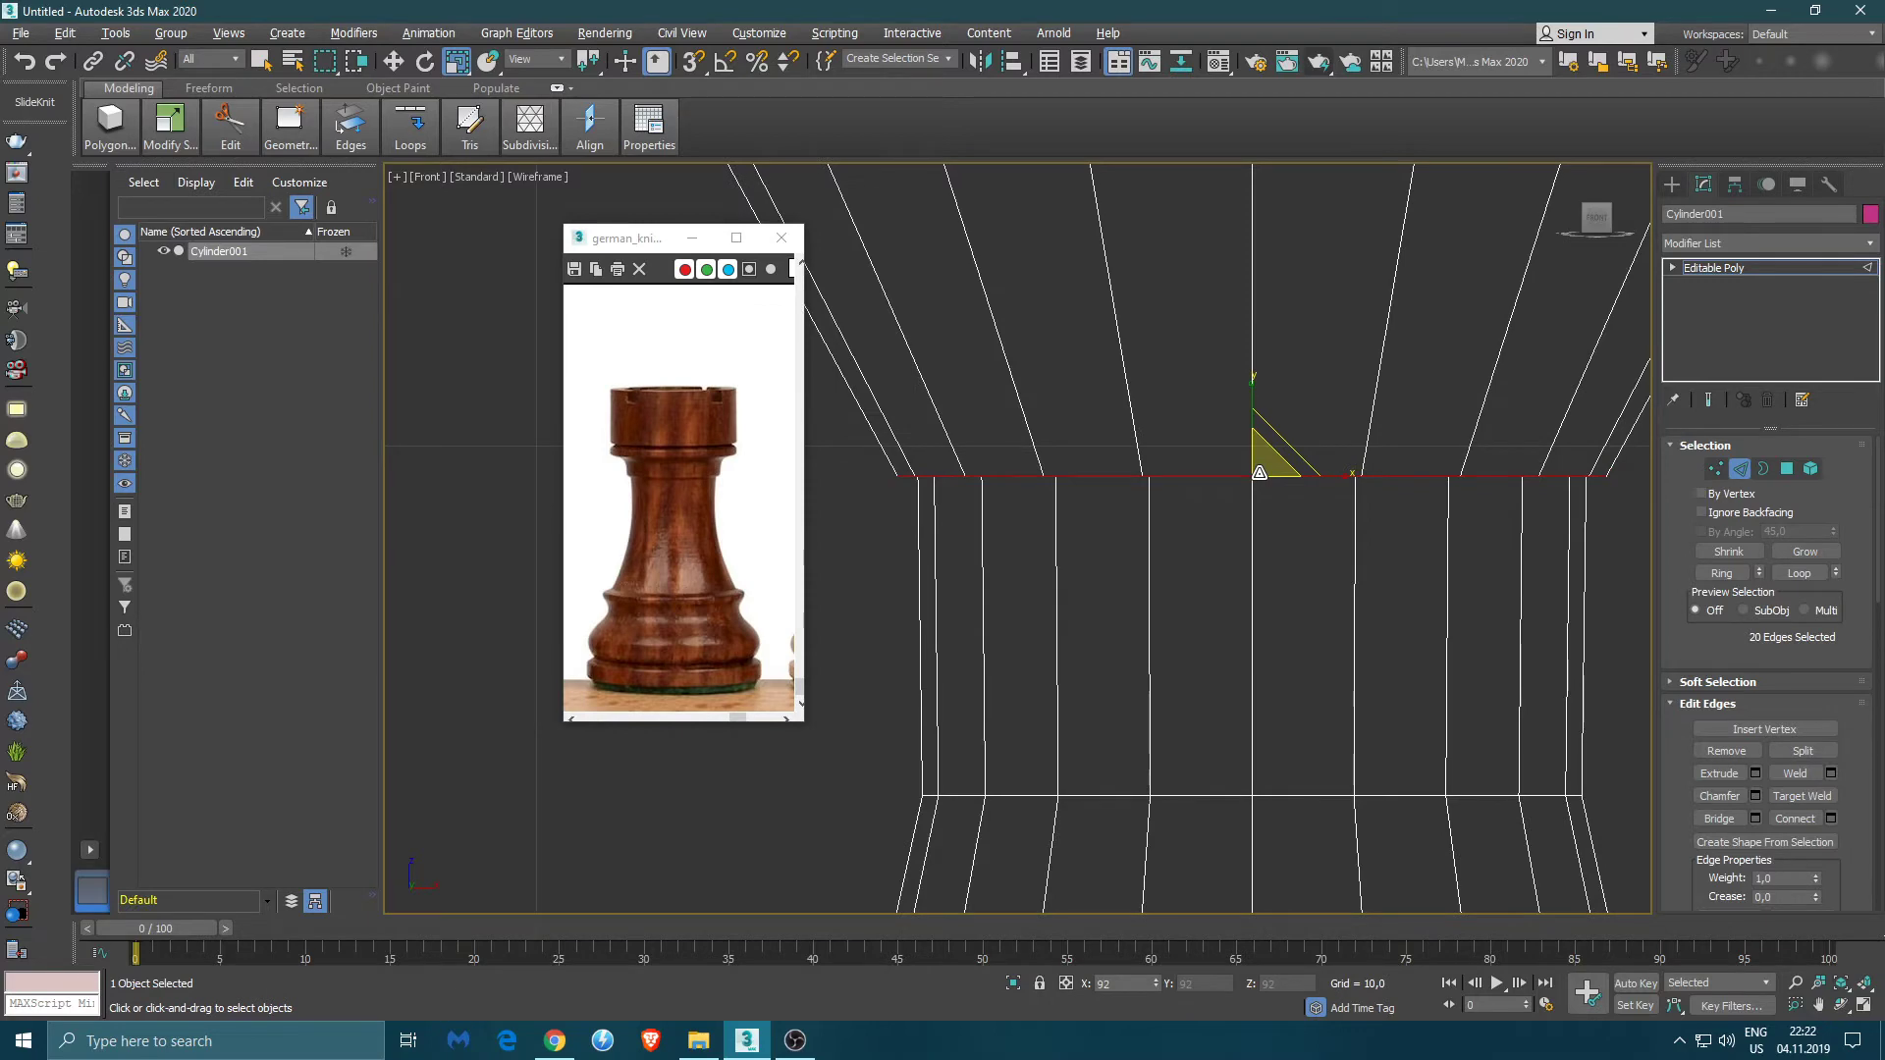
scroll(1163, 385, "down", 5)
middle_click_drag(1198, 355, 1189, 457)
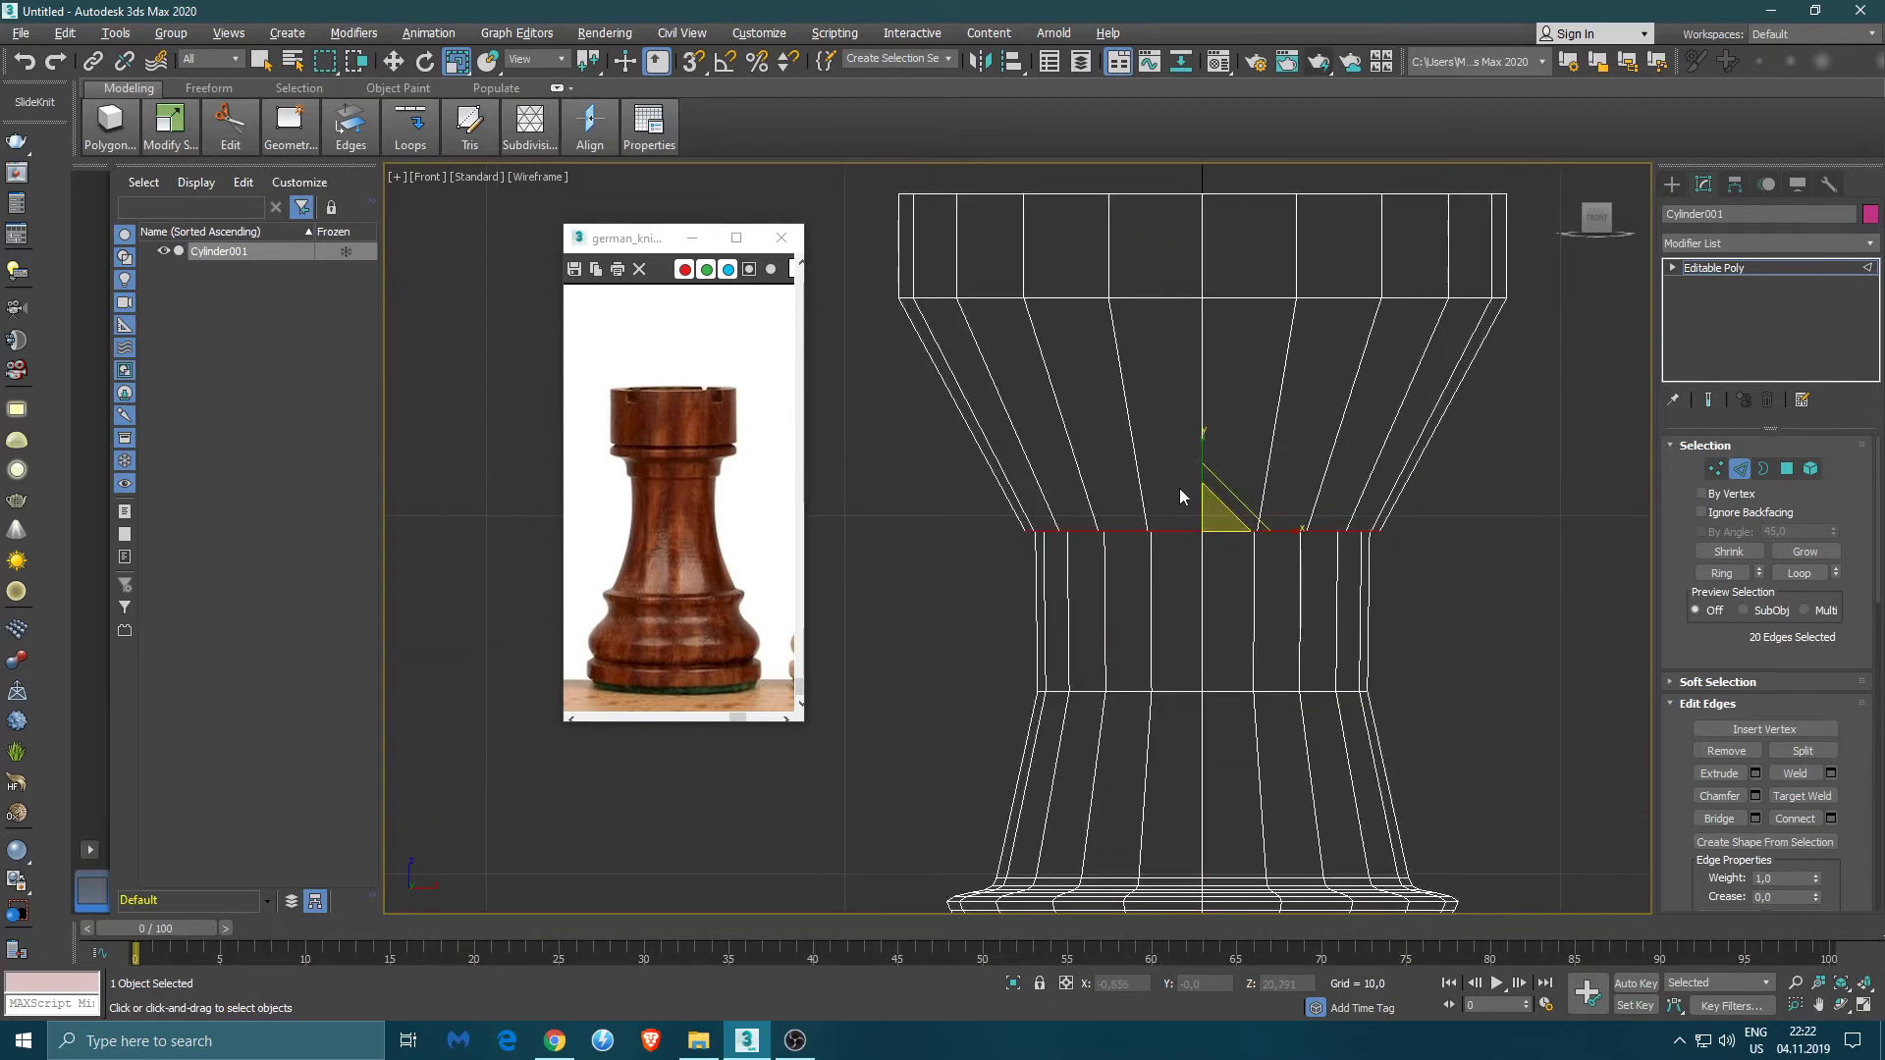
key("w")
key("ctrl+d")
right_click(1195, 437)
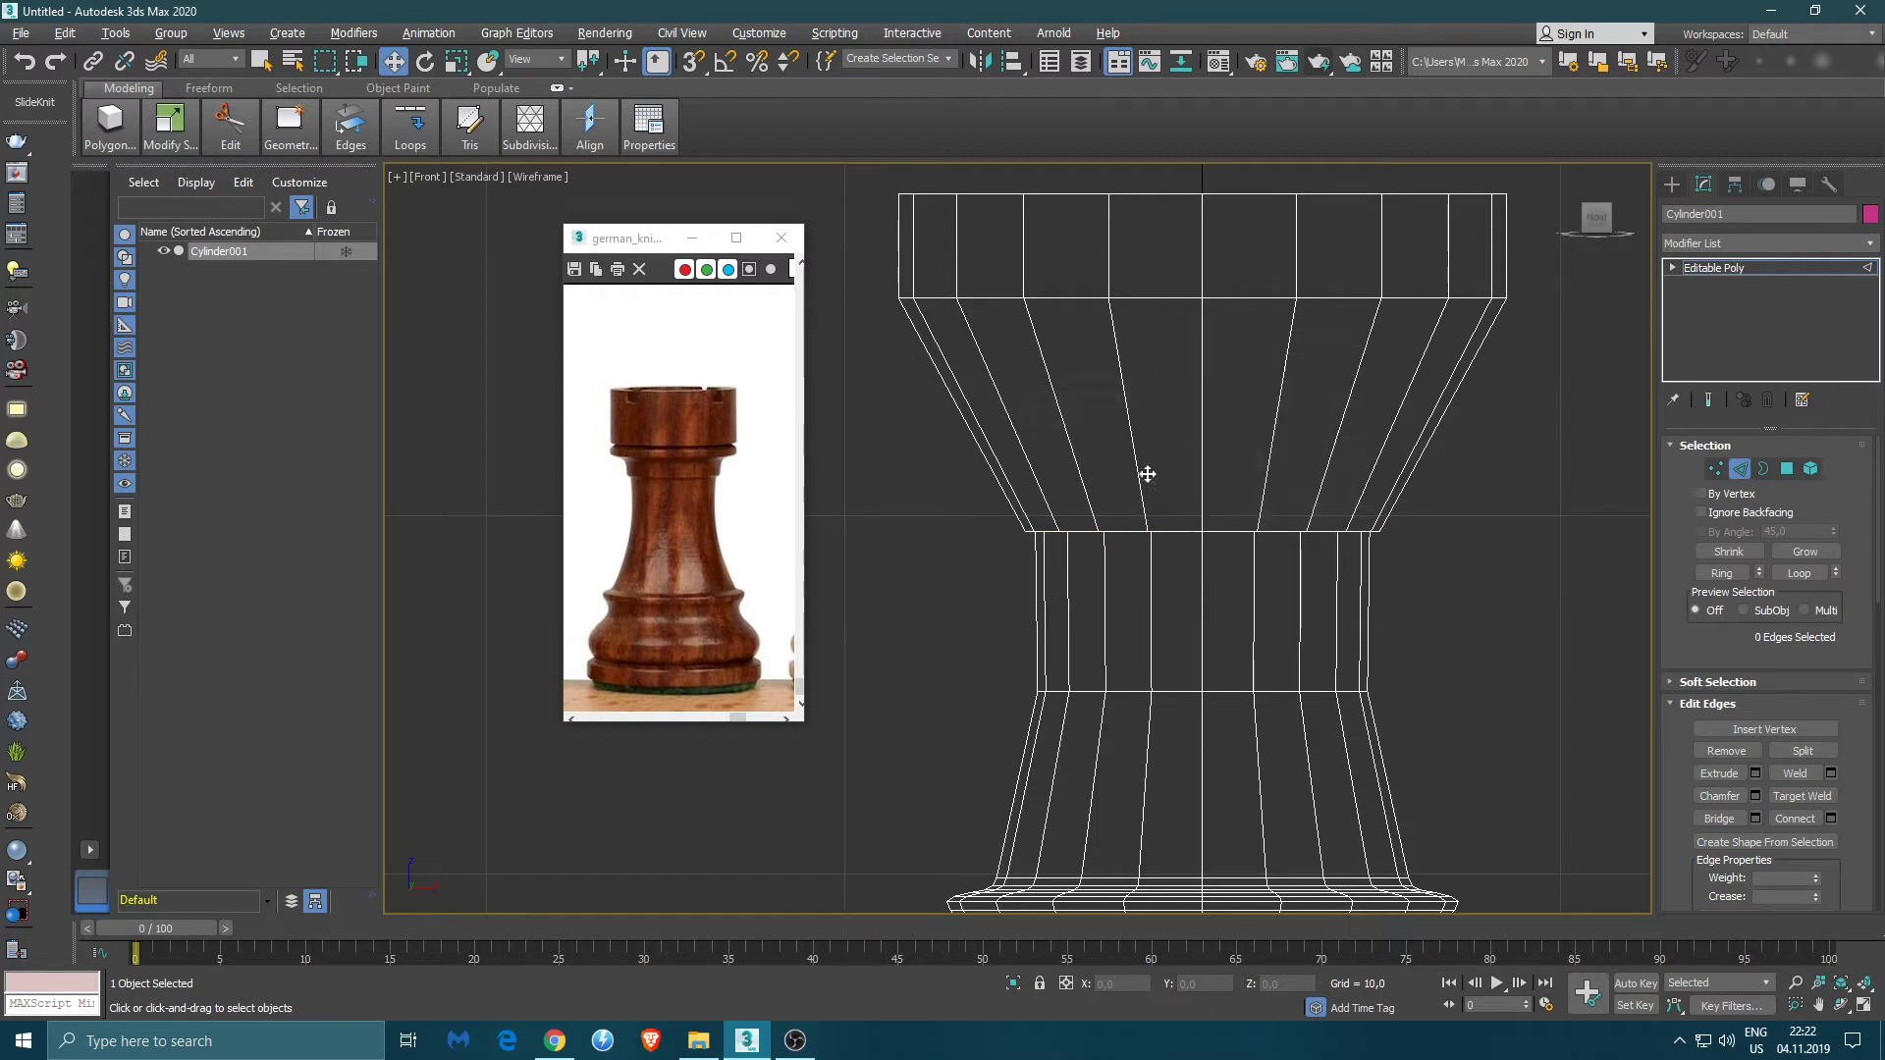
double_click(1169, 531)
key("ctrl+d")
right_click(1207, 458)
left_click(1162, 492)
- Move the next head loop down to just above the ledge and scale it inward to the ledge's width
double_click(1169, 299)
left_click_drag(1203, 248, 1220, 555)
key("r")
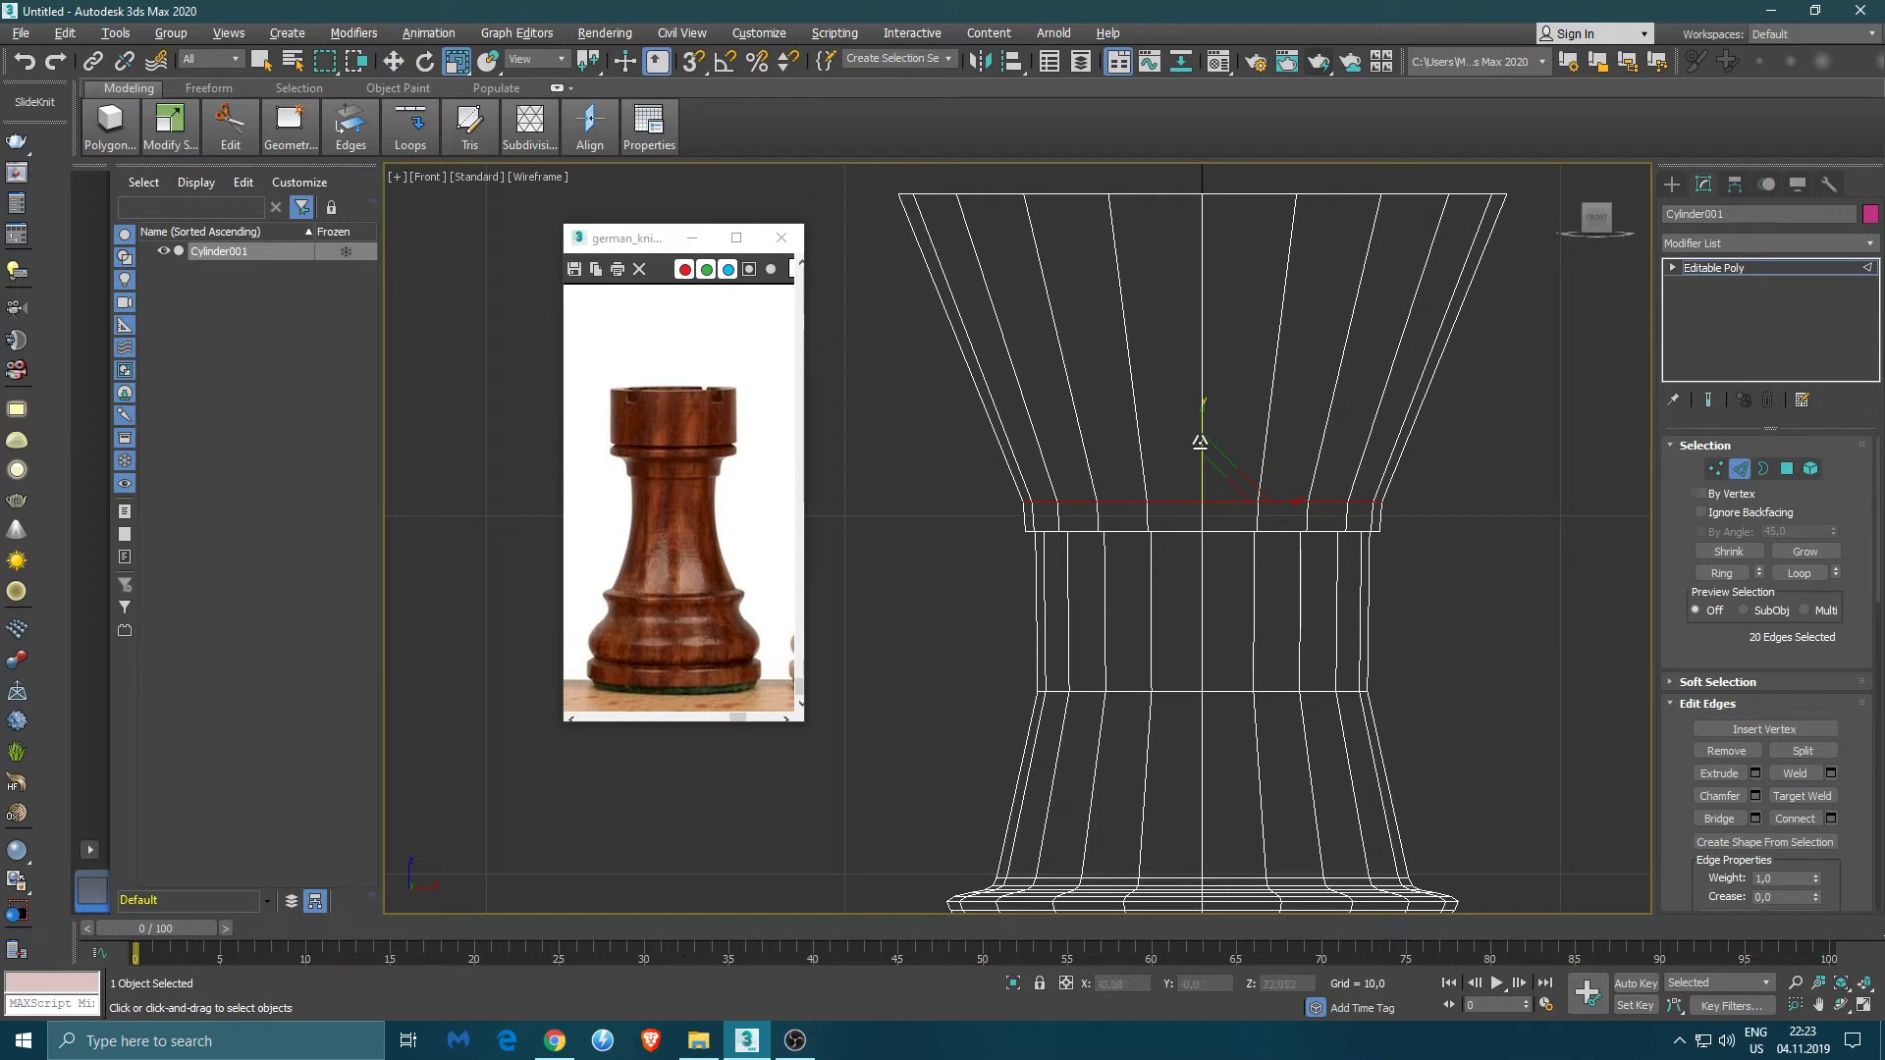
- Connect the vertical edges of the flared head with 3 segments
left_click_drag(1518, 351, 1020, 359)
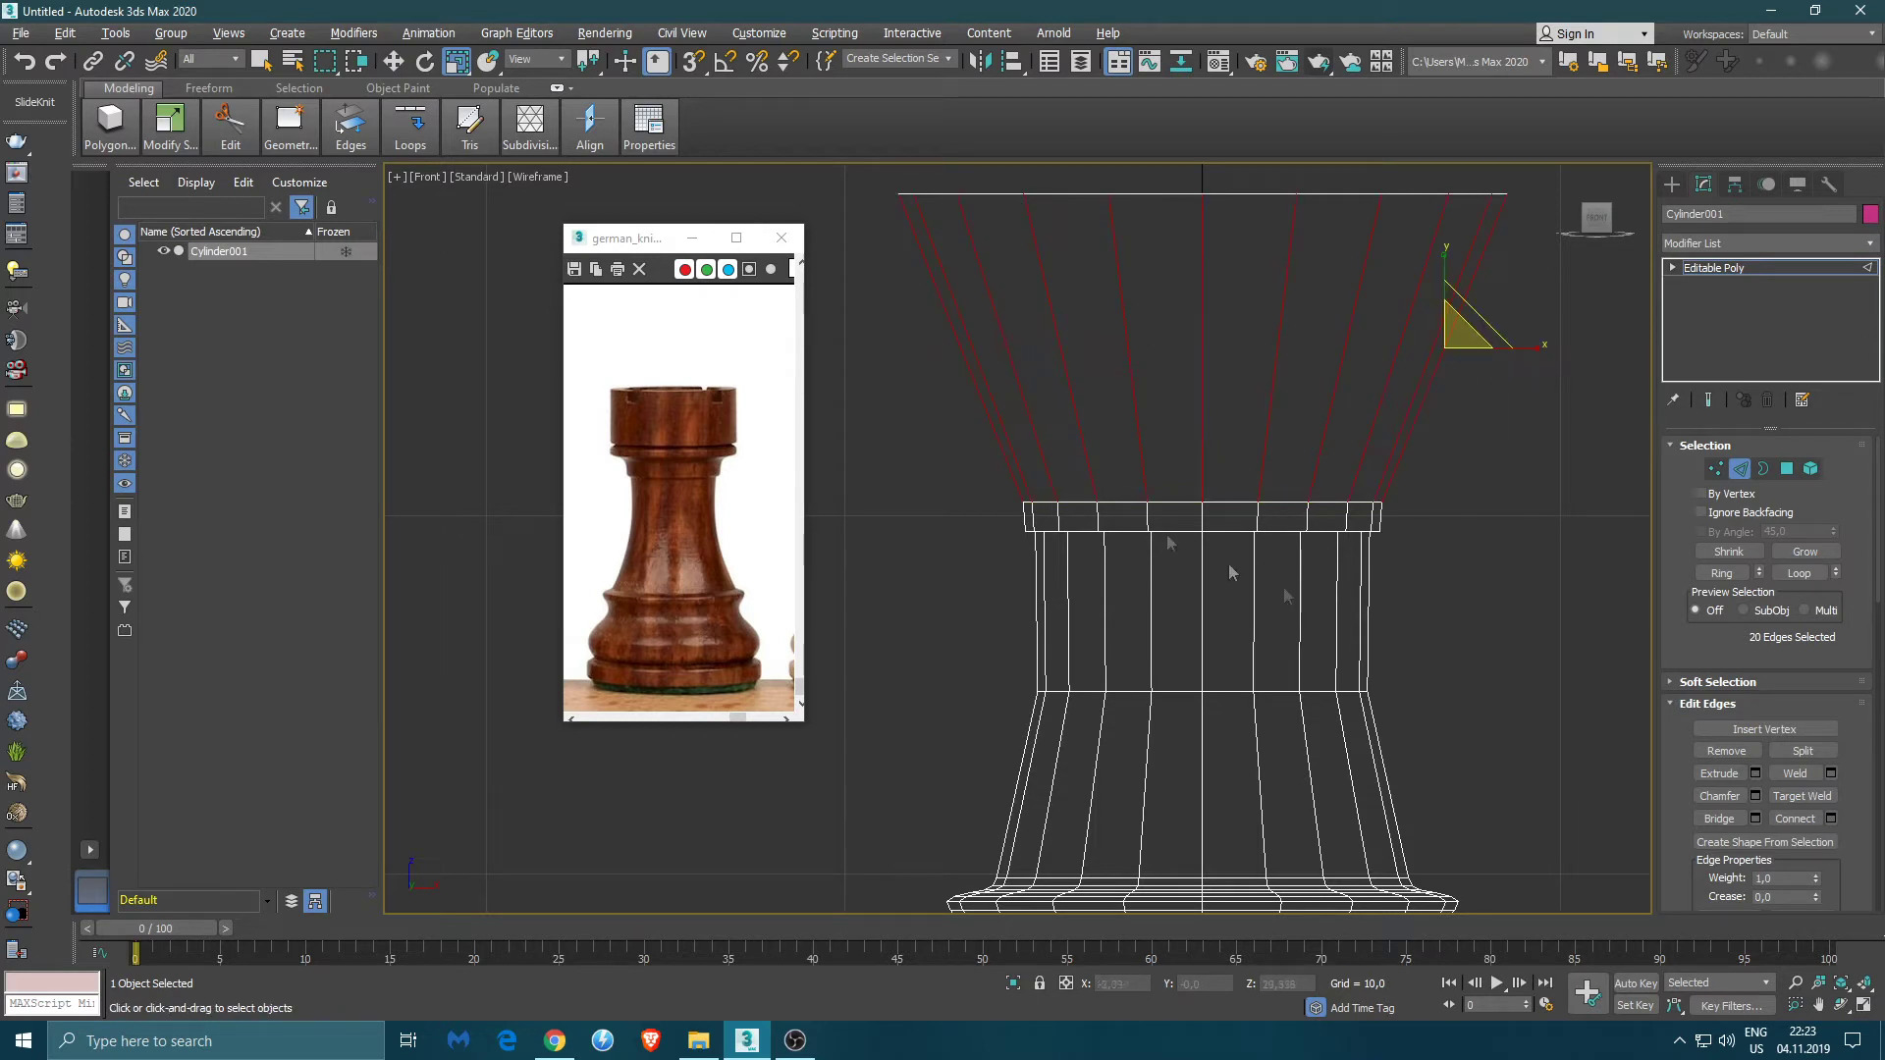
left_click(1829, 819)
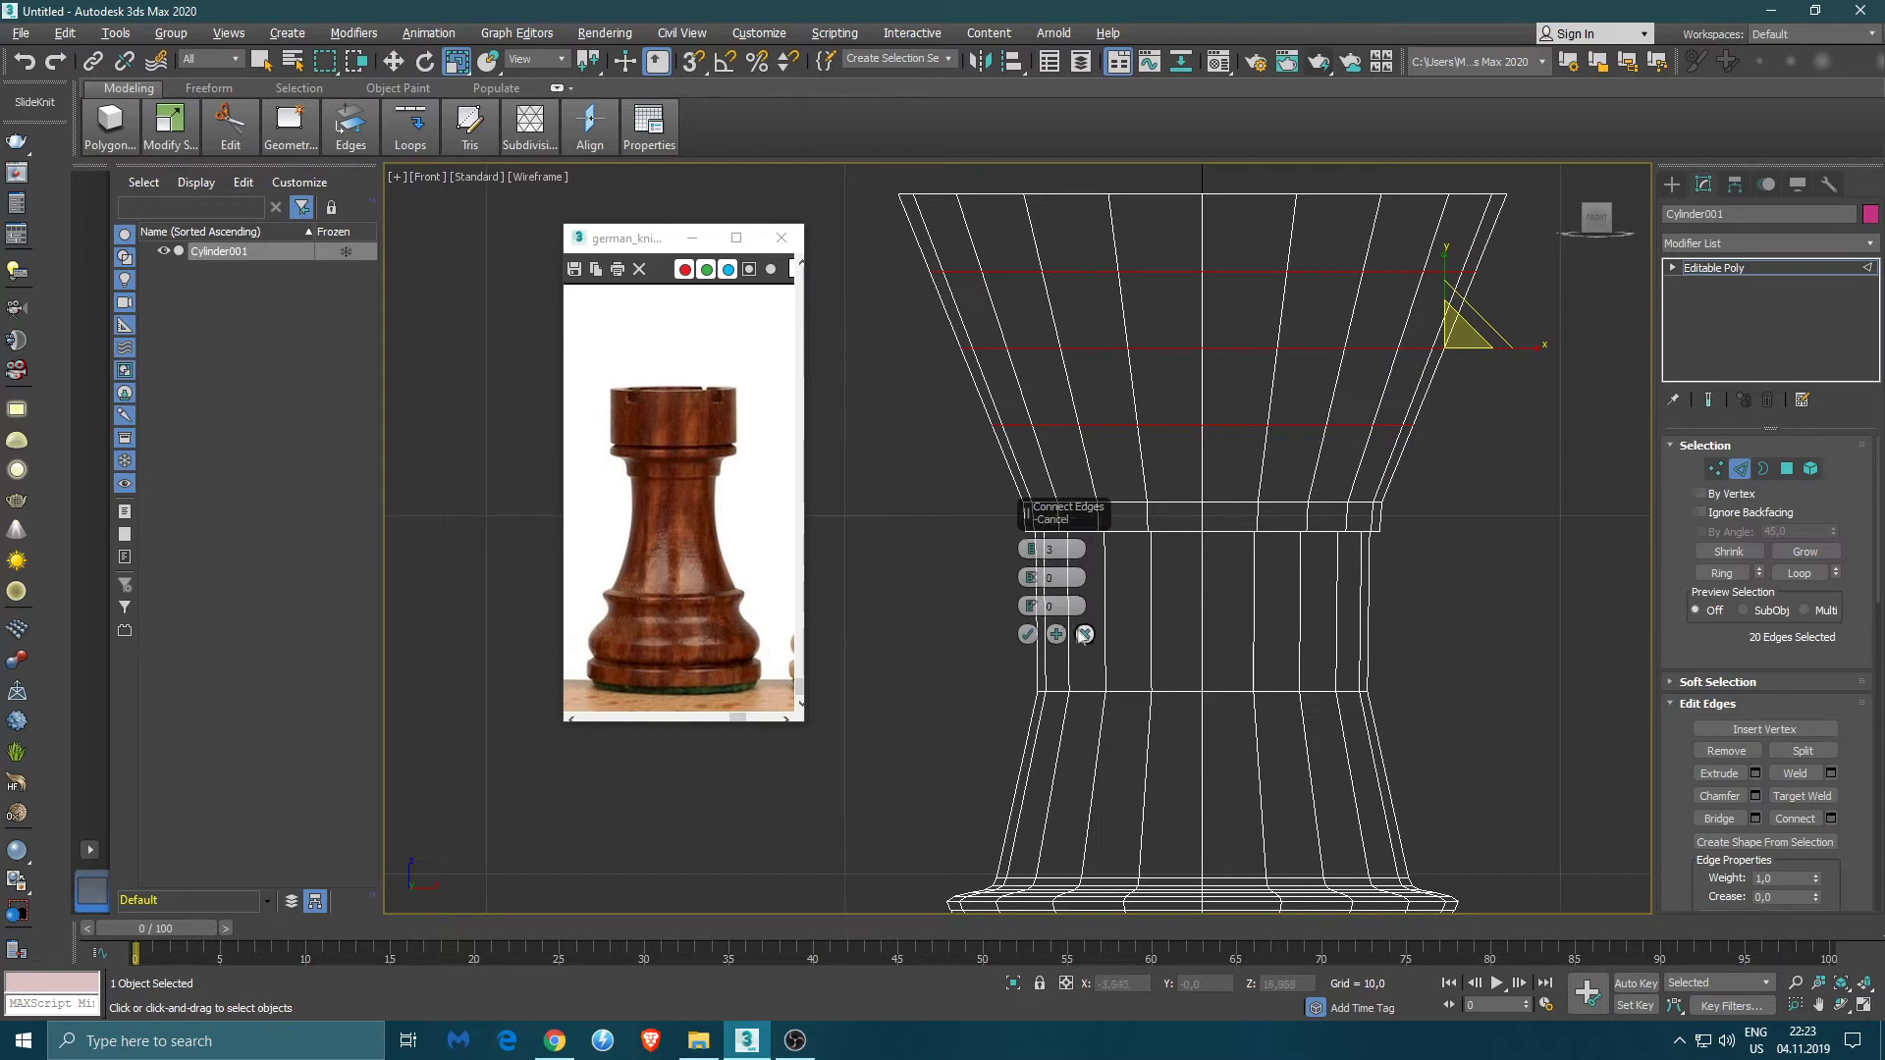
left_click(1027, 634)
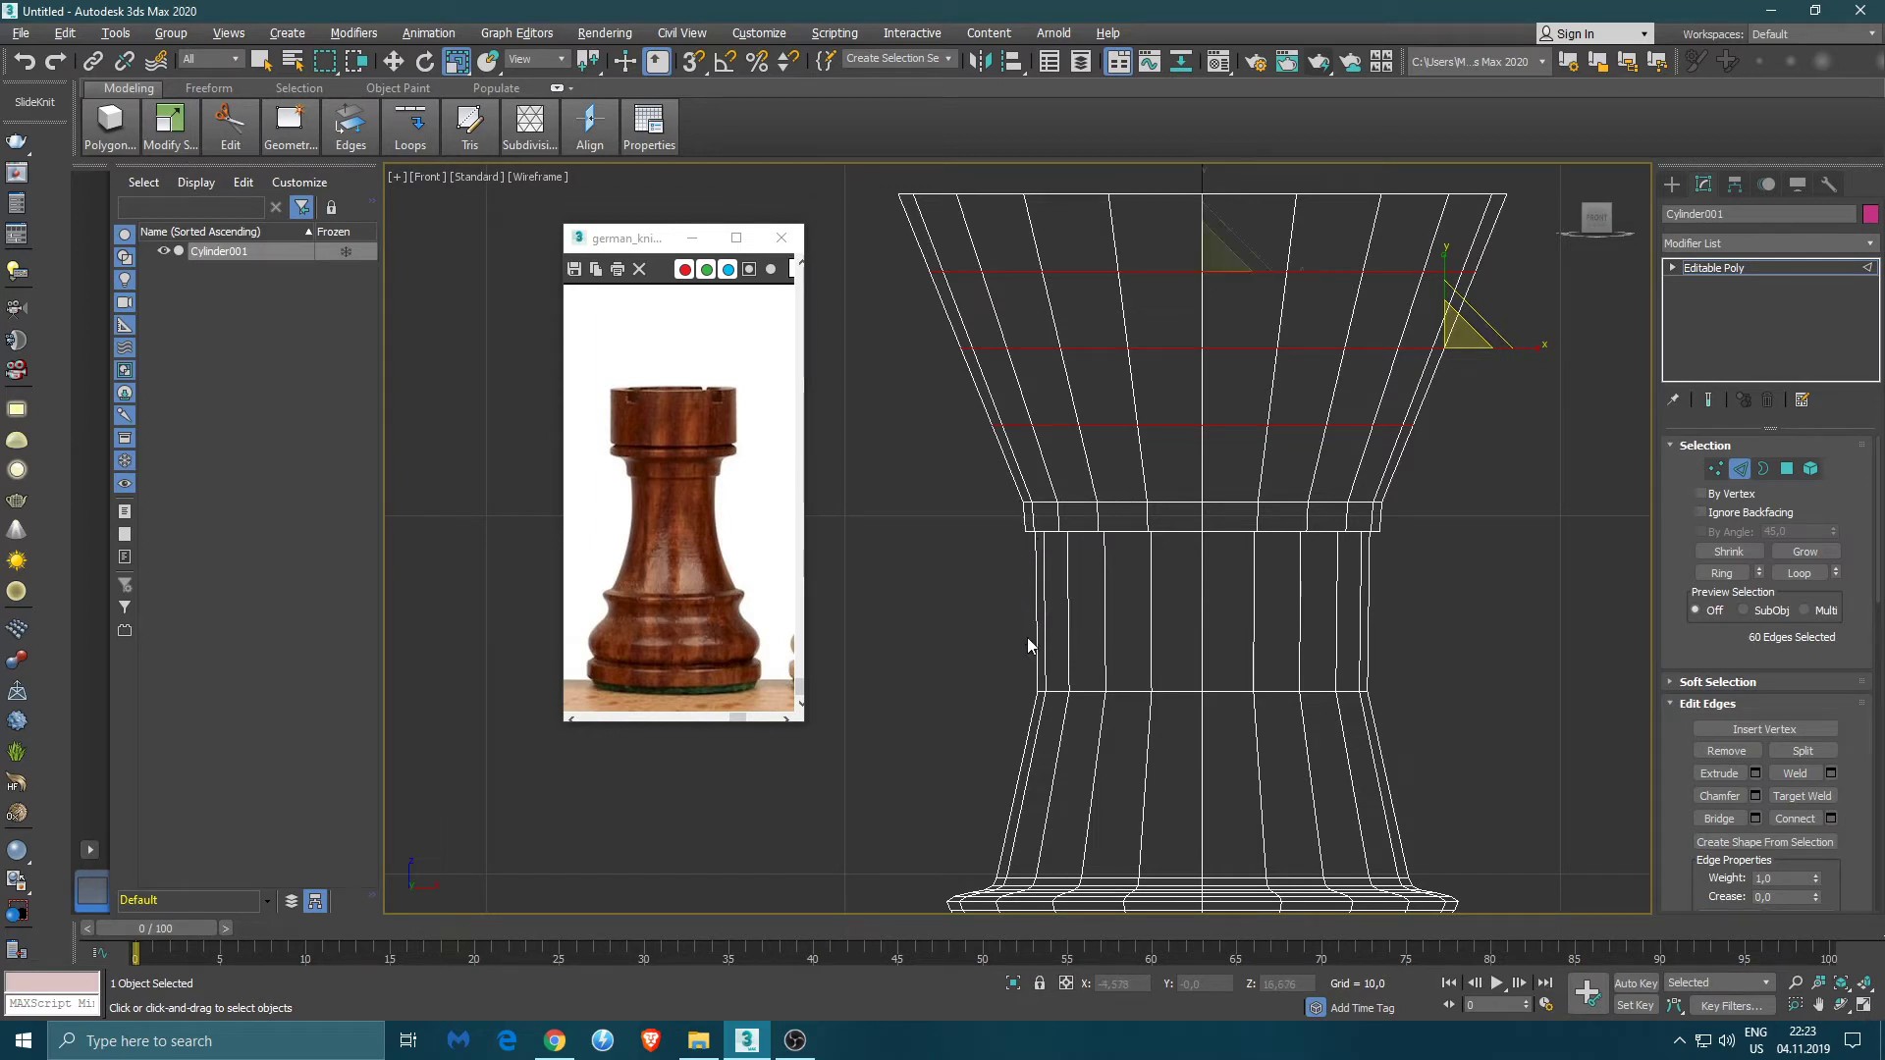
- Move the lowest of the new head loops down toward the ledge and scale it to about 91%
left_click(1178, 424)
key("w")
left_click_drag(1199, 365, 1215, 451)
key("r")
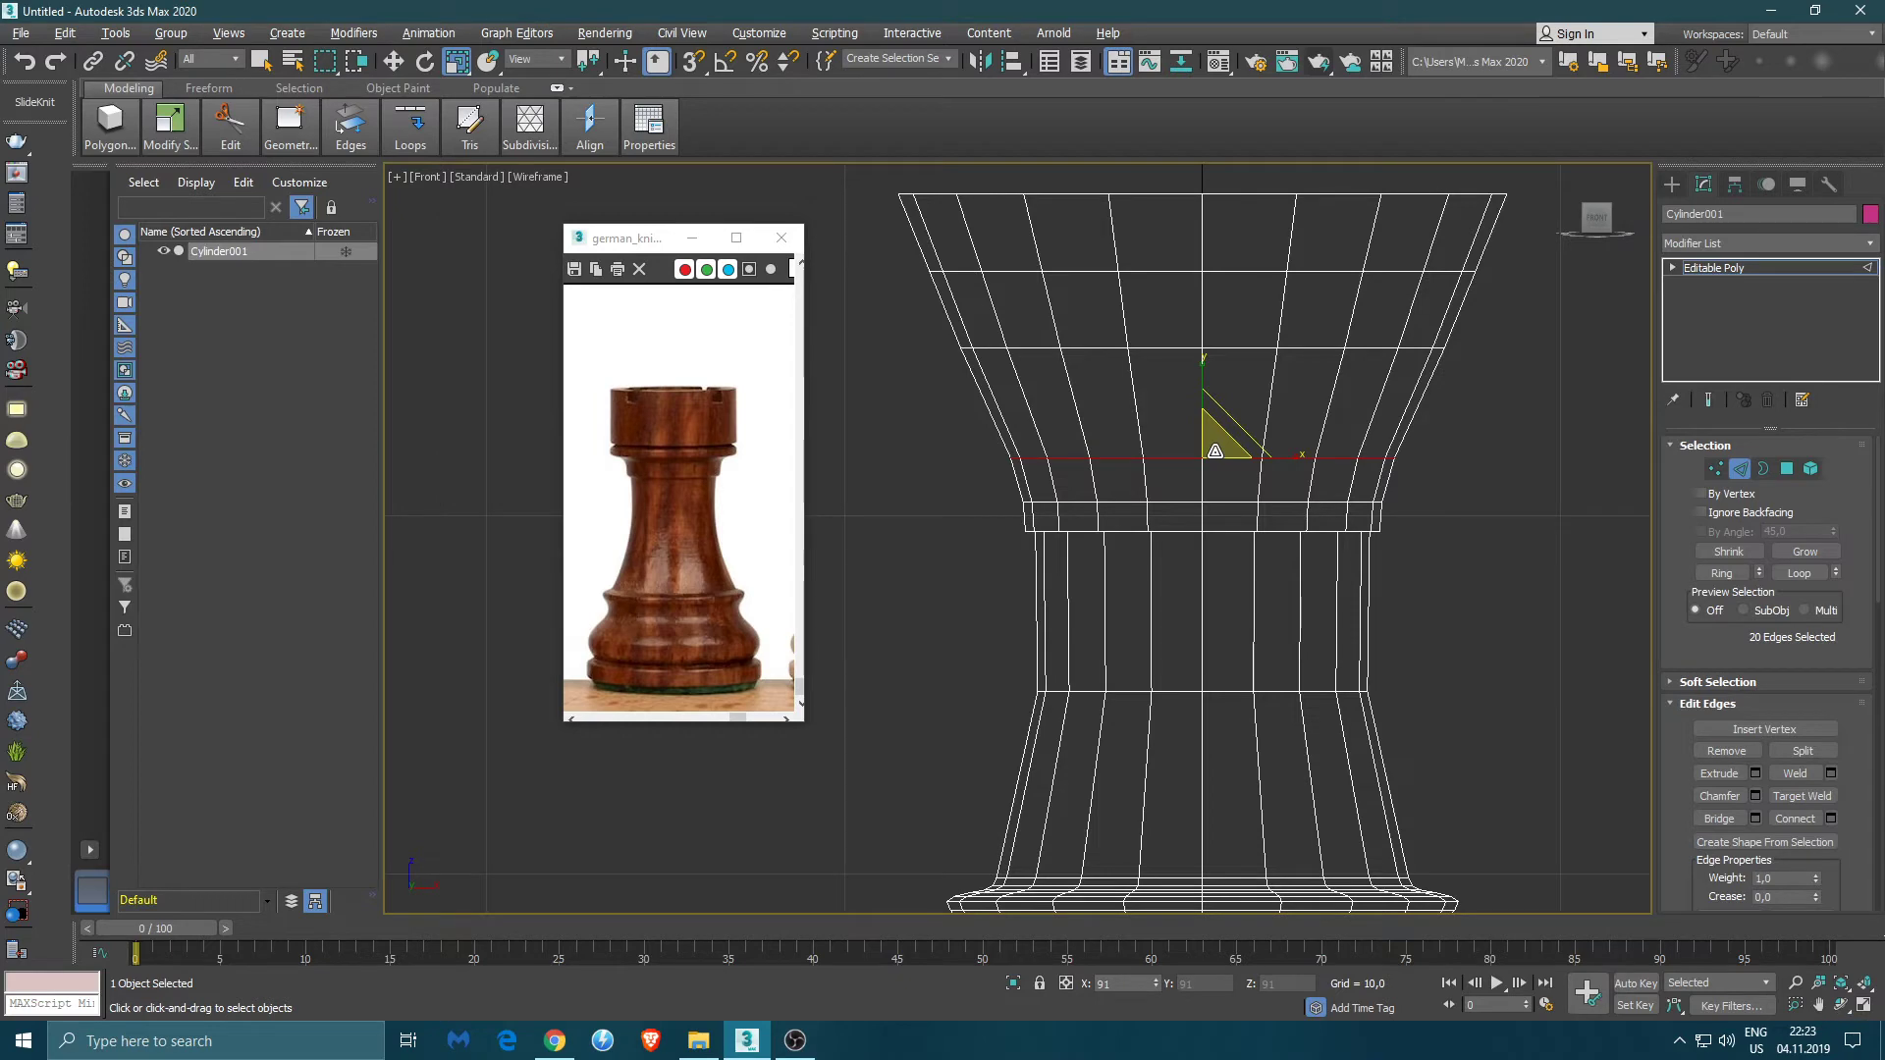
left_click_drag(1215, 451, 1216, 450)
- Lower the same head loop closer to the ledge and scale it inward to 97%
scroll(1250, 635, "down", 5)
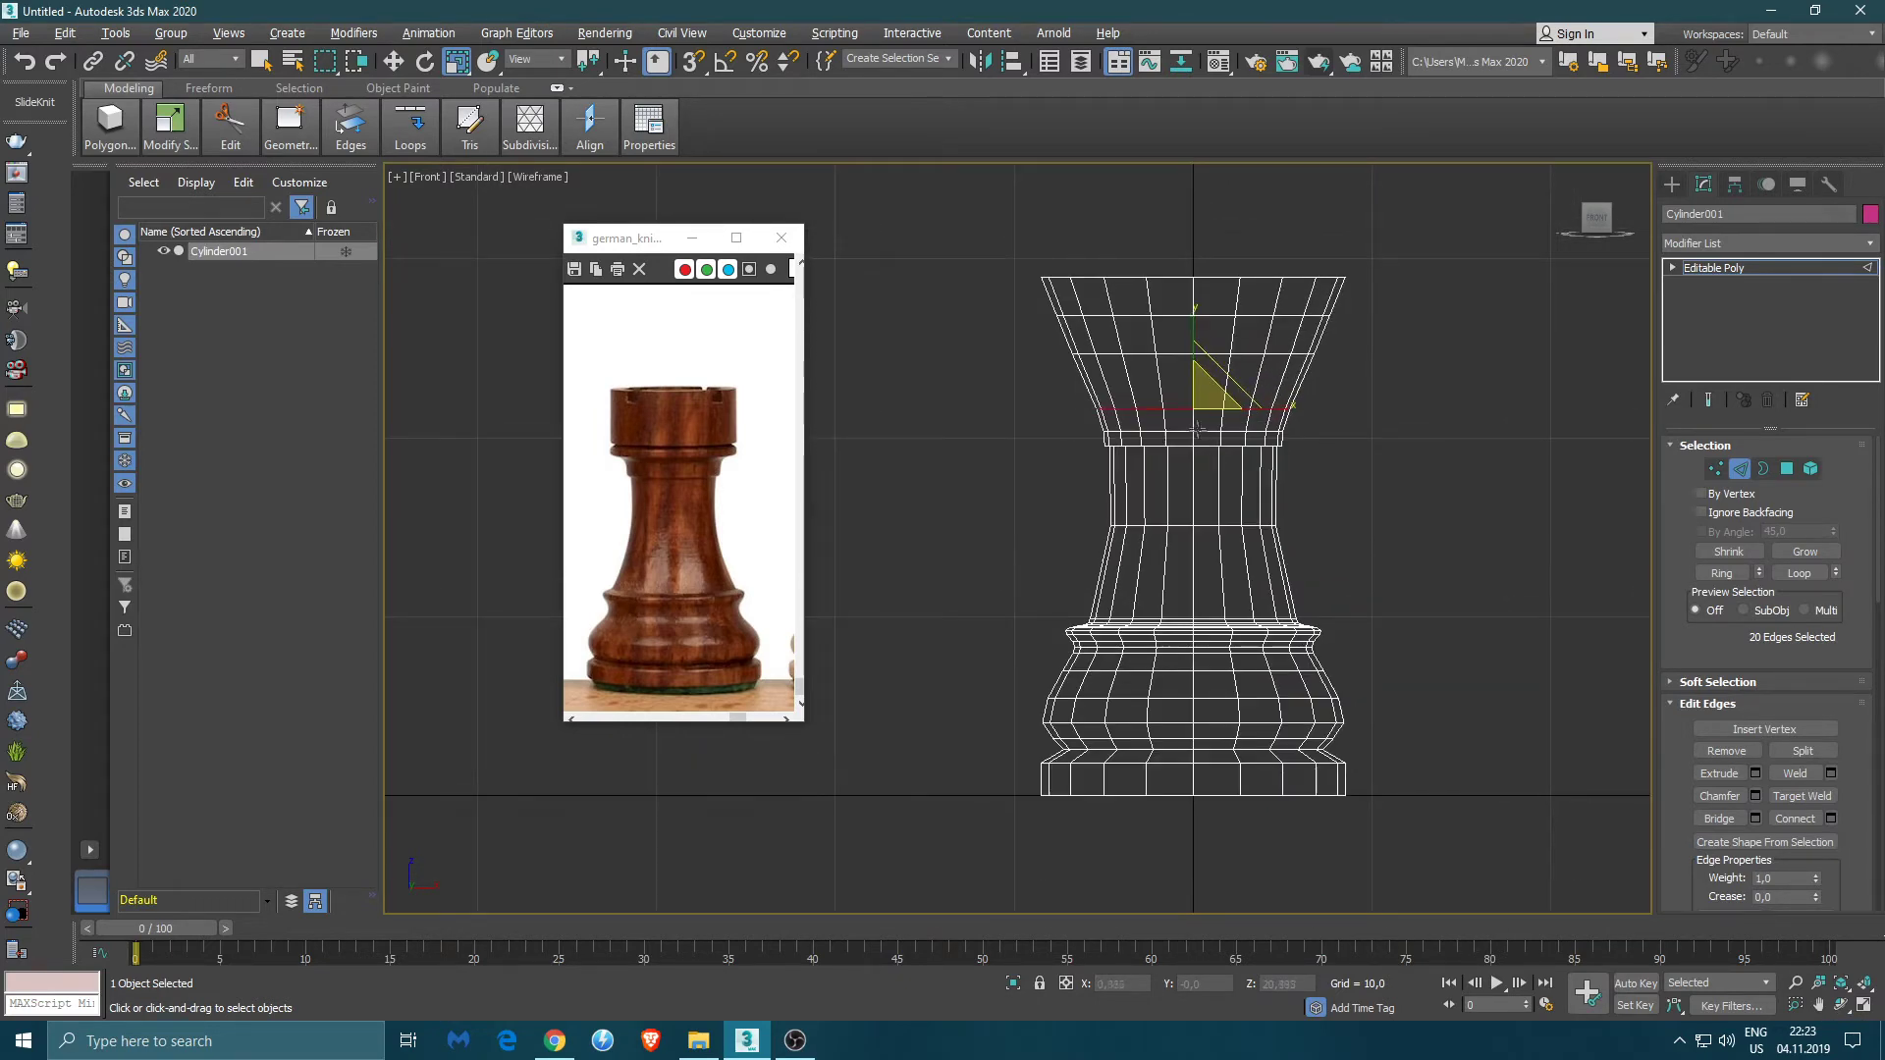
scroll(1185, 432, "up", 2)
key("w")
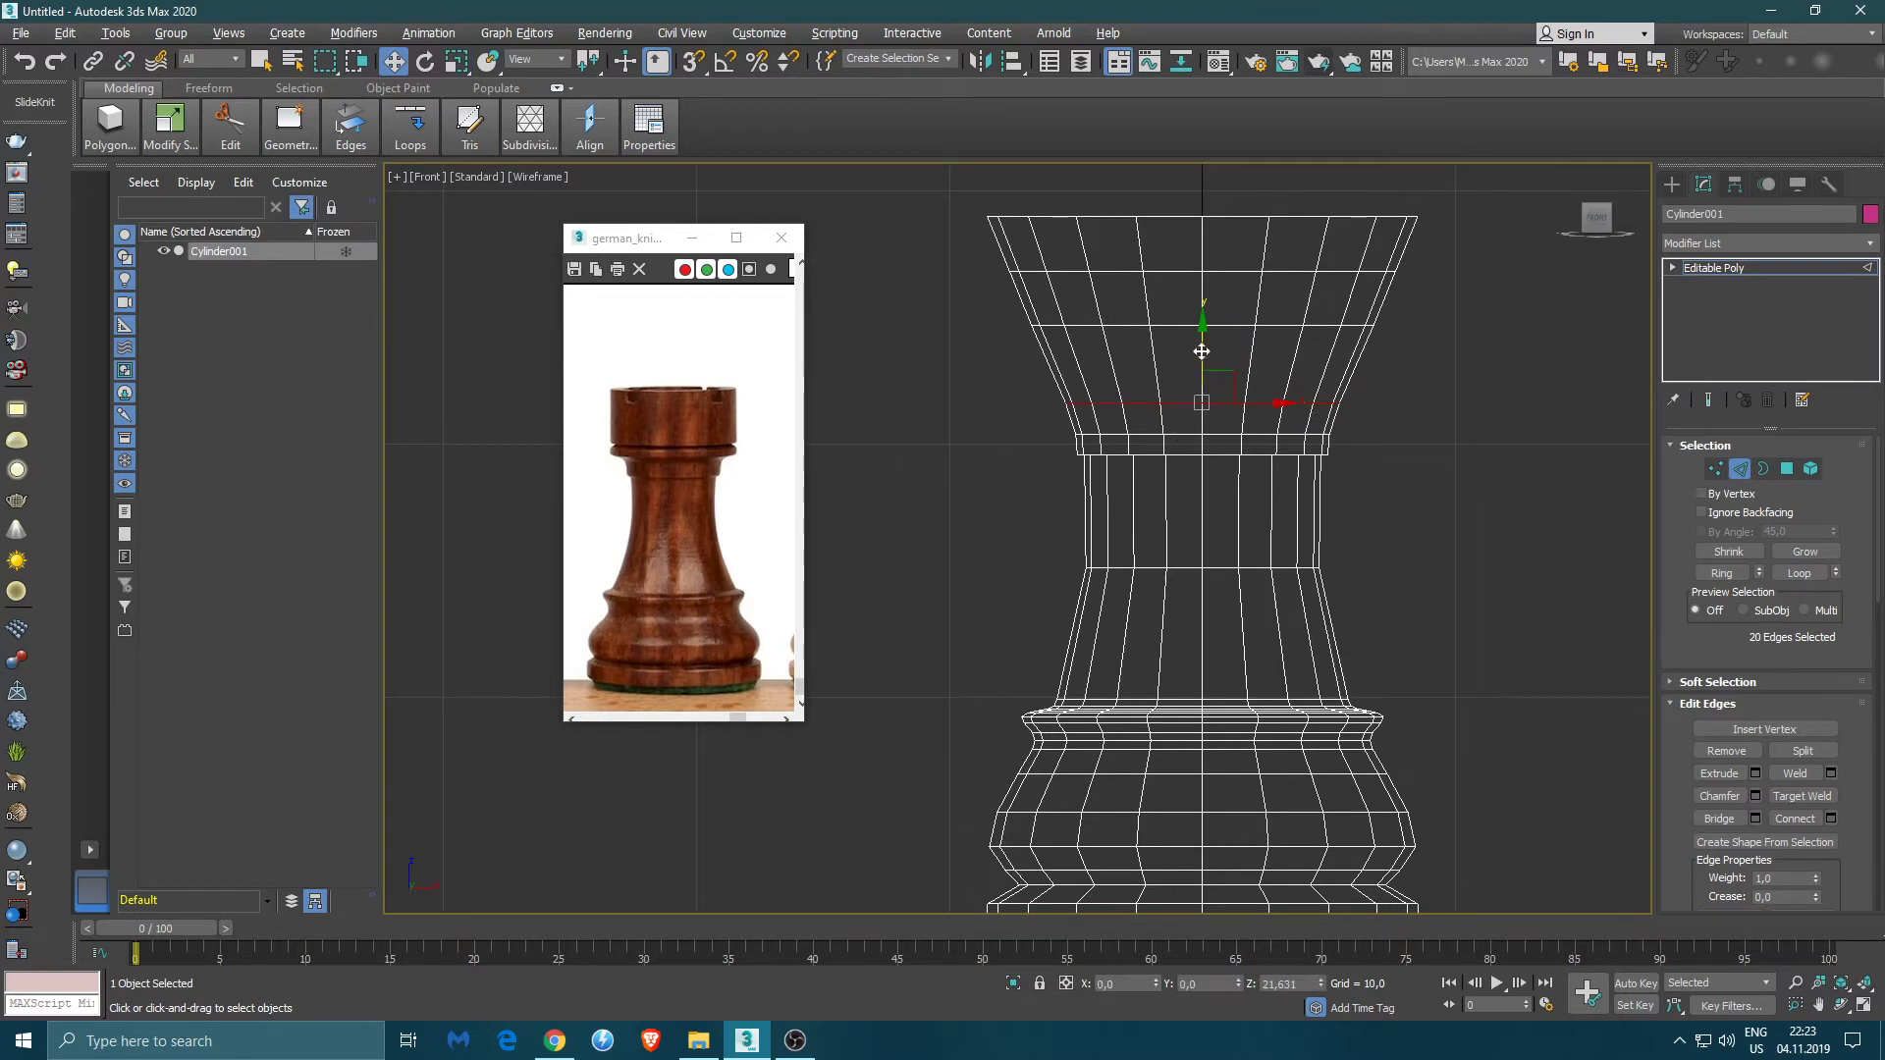
key("r")
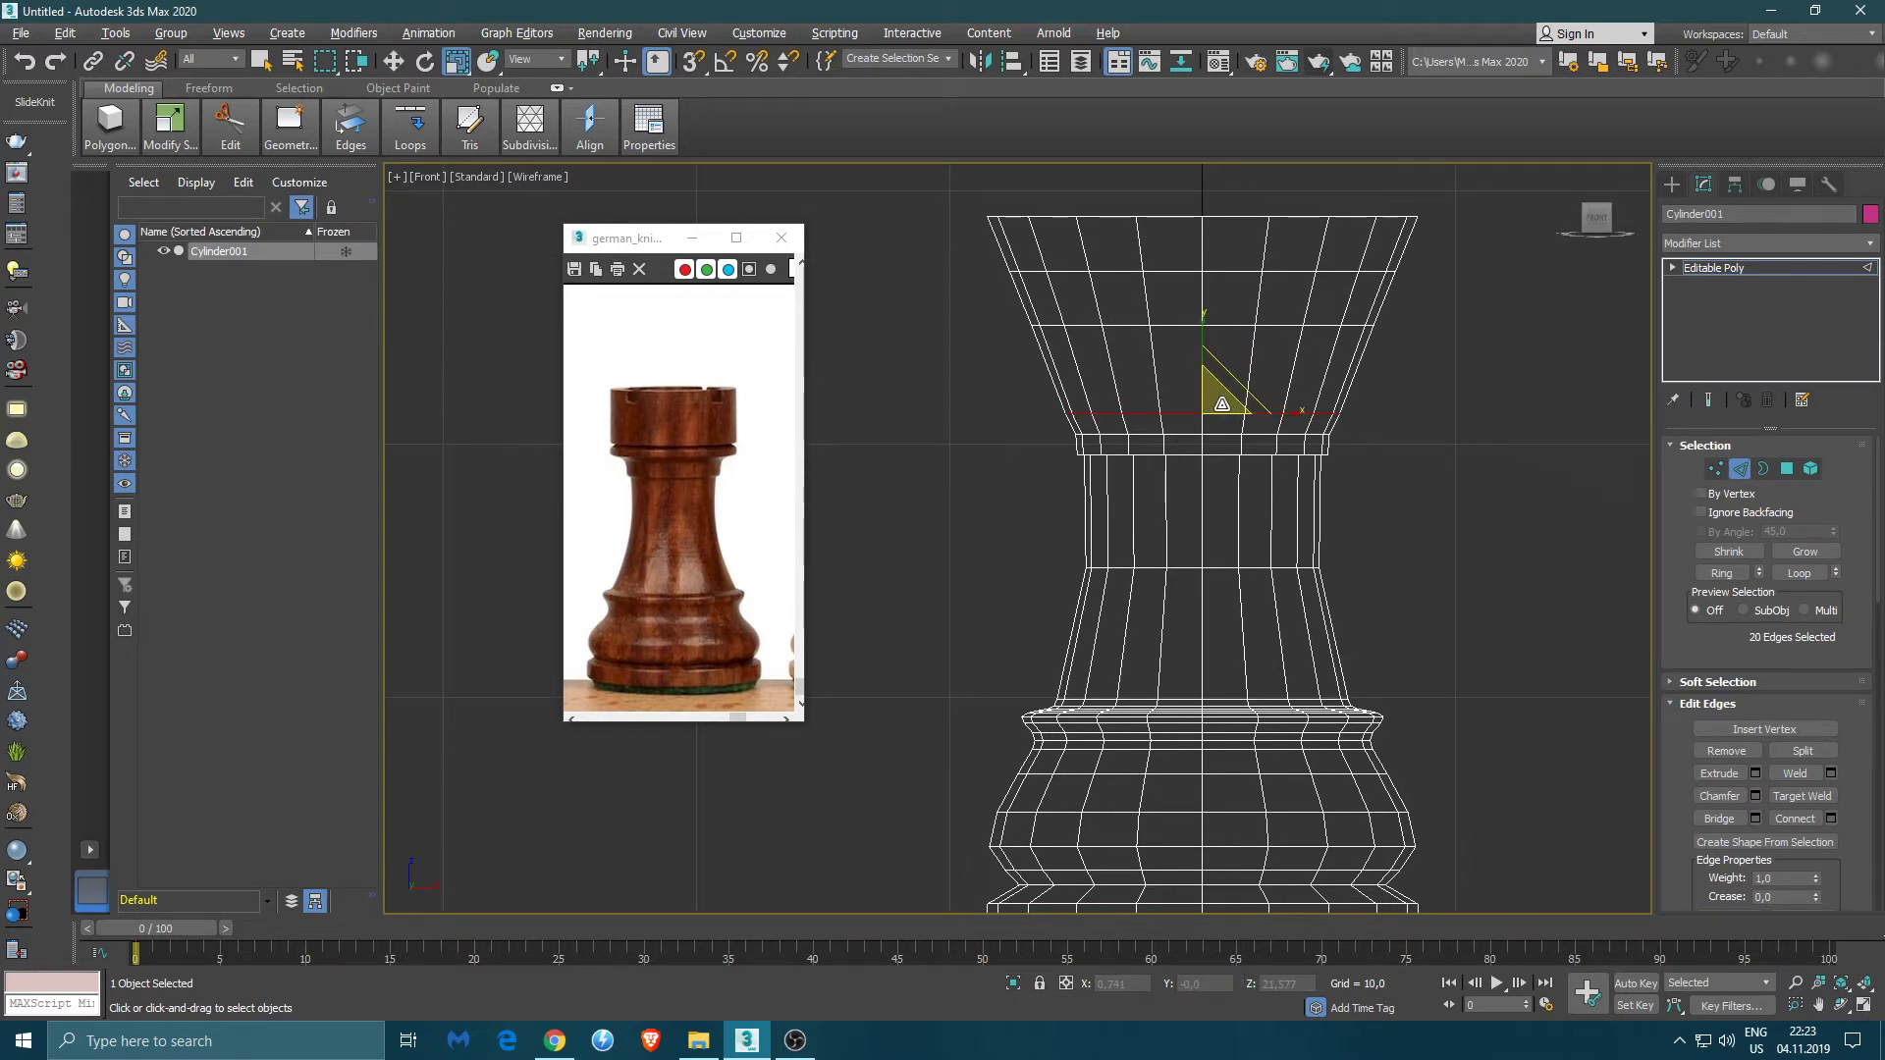
left_click_drag(1221, 407, 1223, 406)
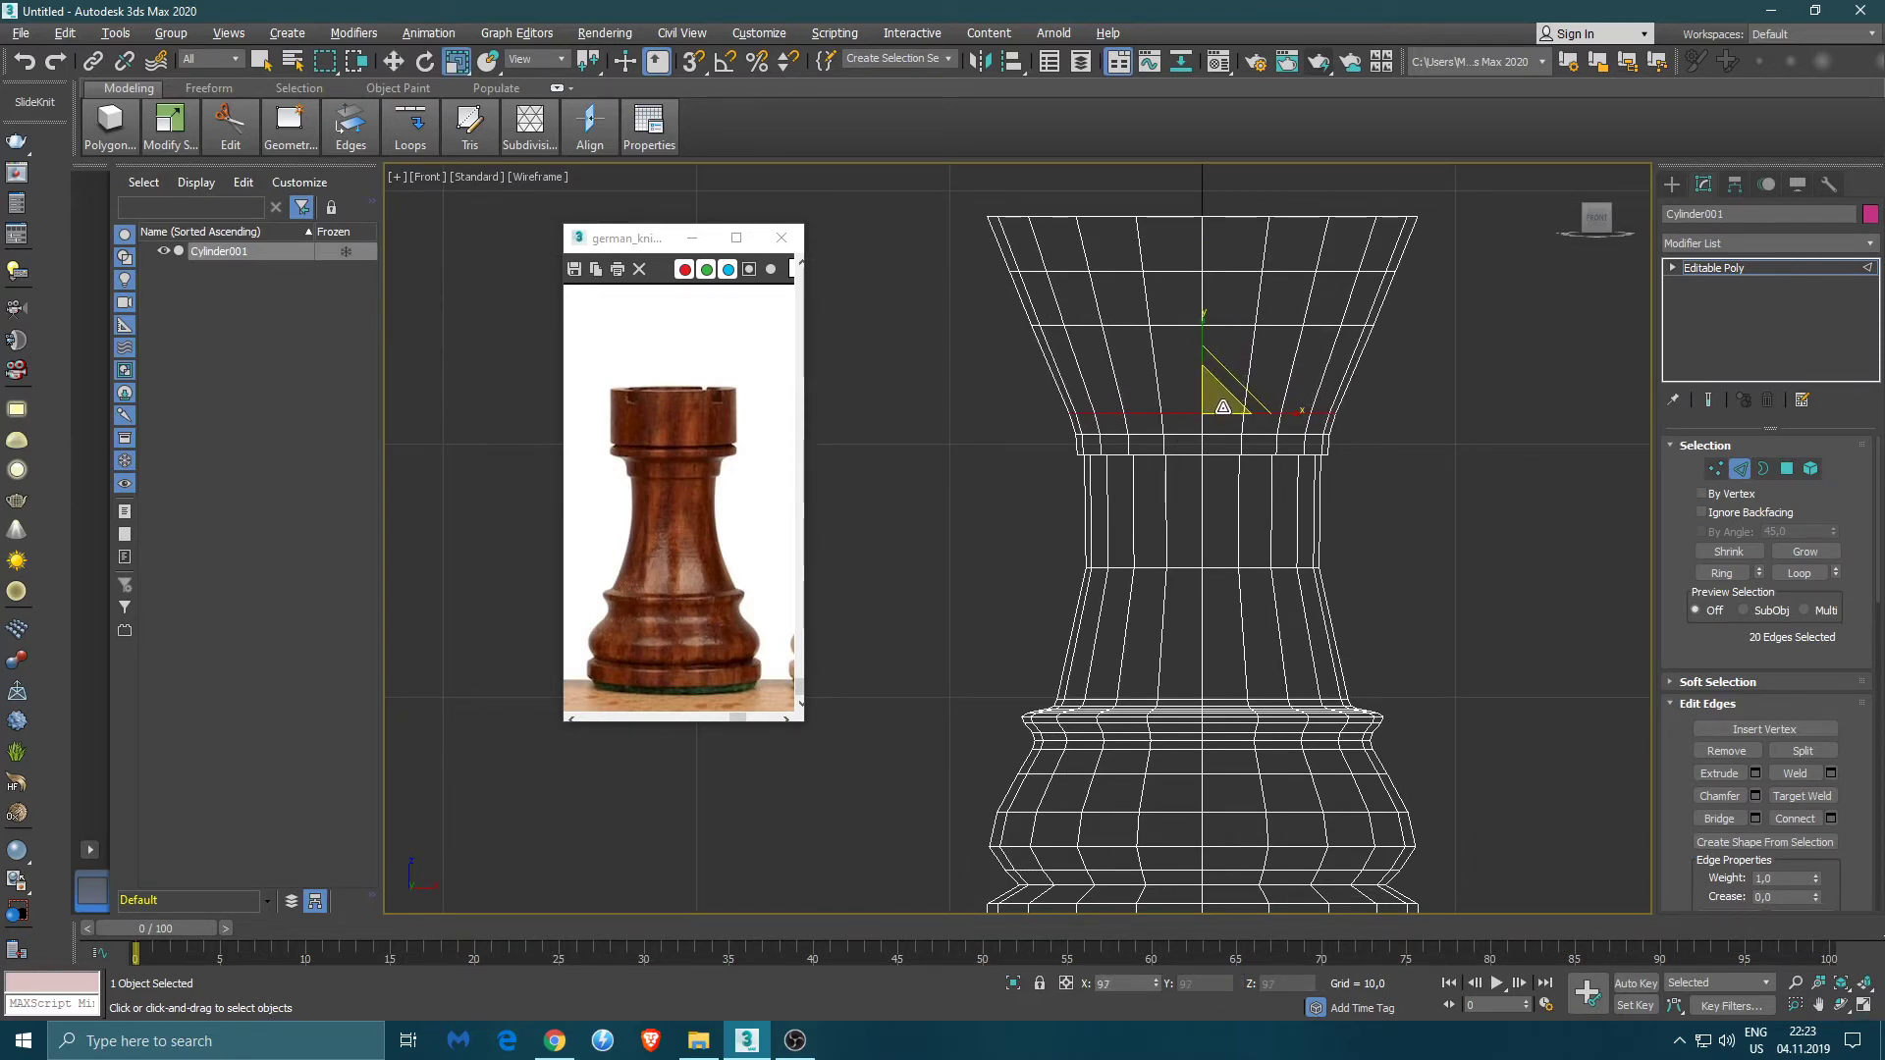
- Lower the next head loop to just above the previous one and delete all head polygons above it
double_click(1182, 325)
key("w")
left_click_drag(1205, 274, 1220, 384)
key("r")
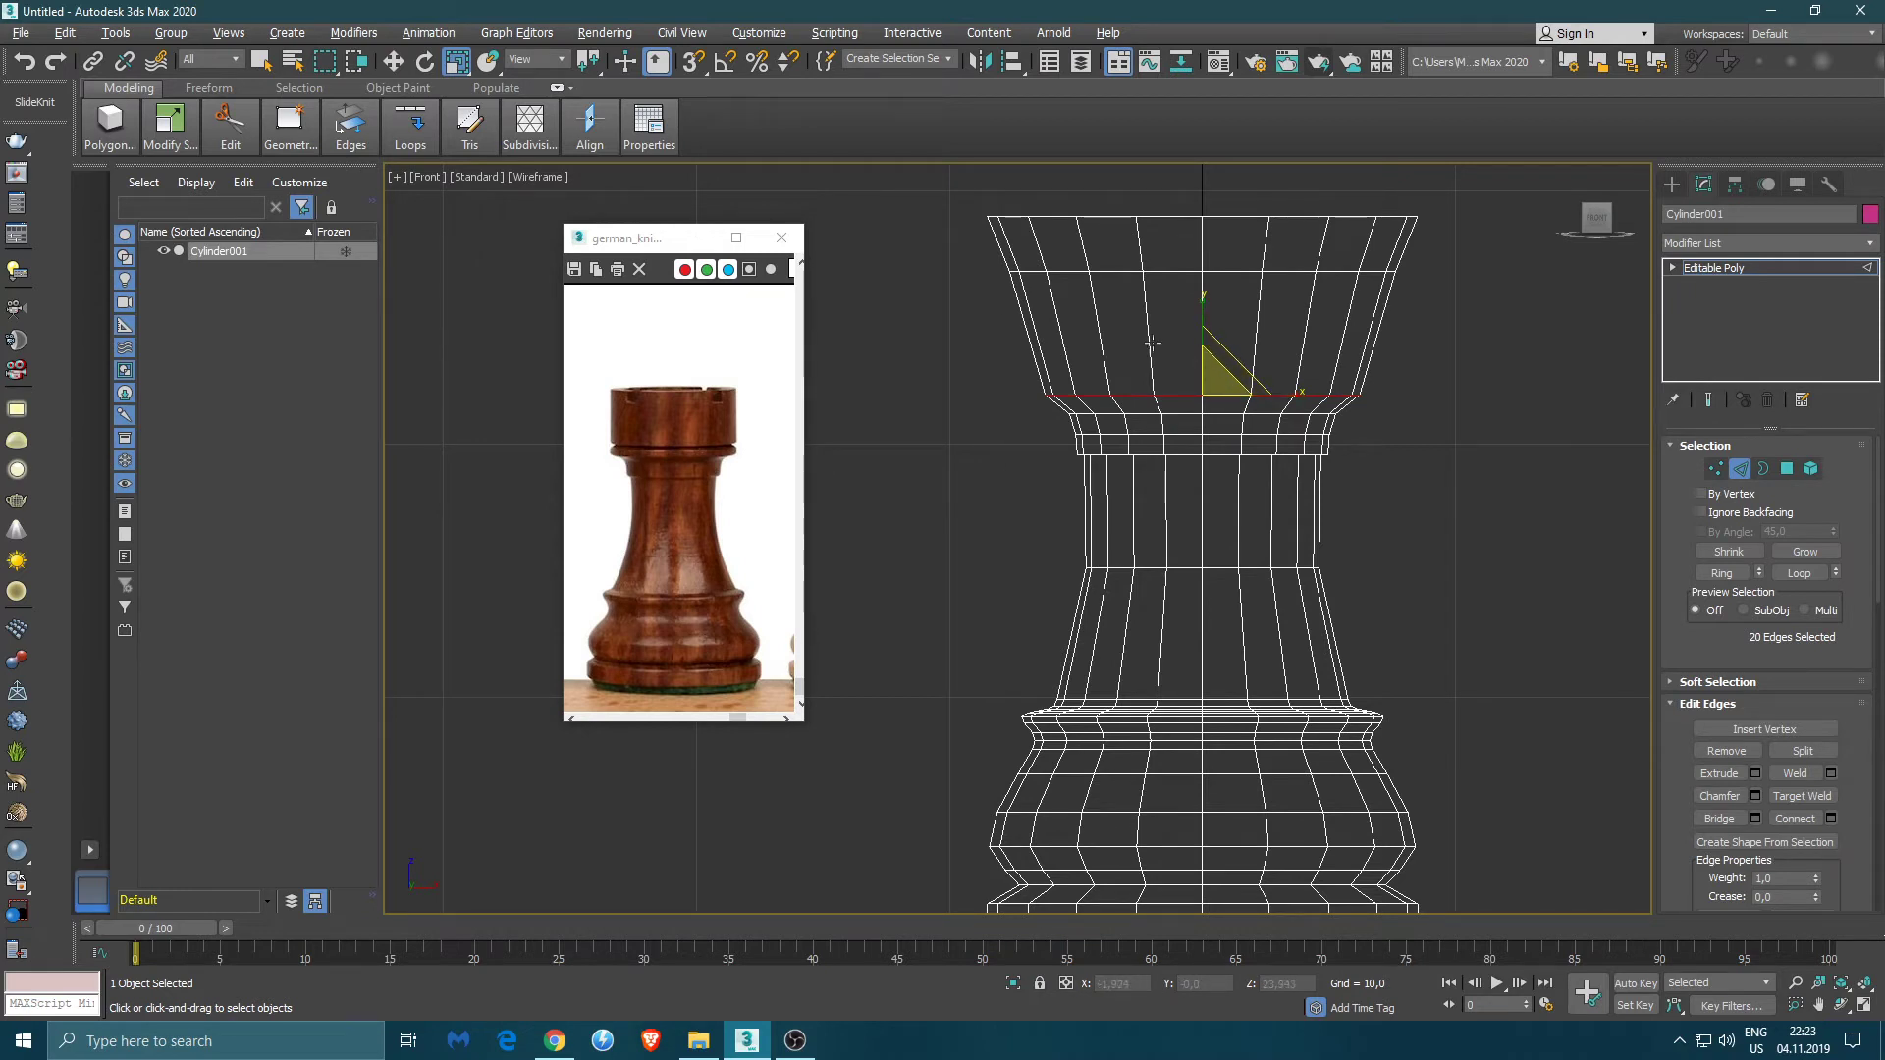
key("4")
left_click_drag(960, 199, 1435, 358)
key("Delete")
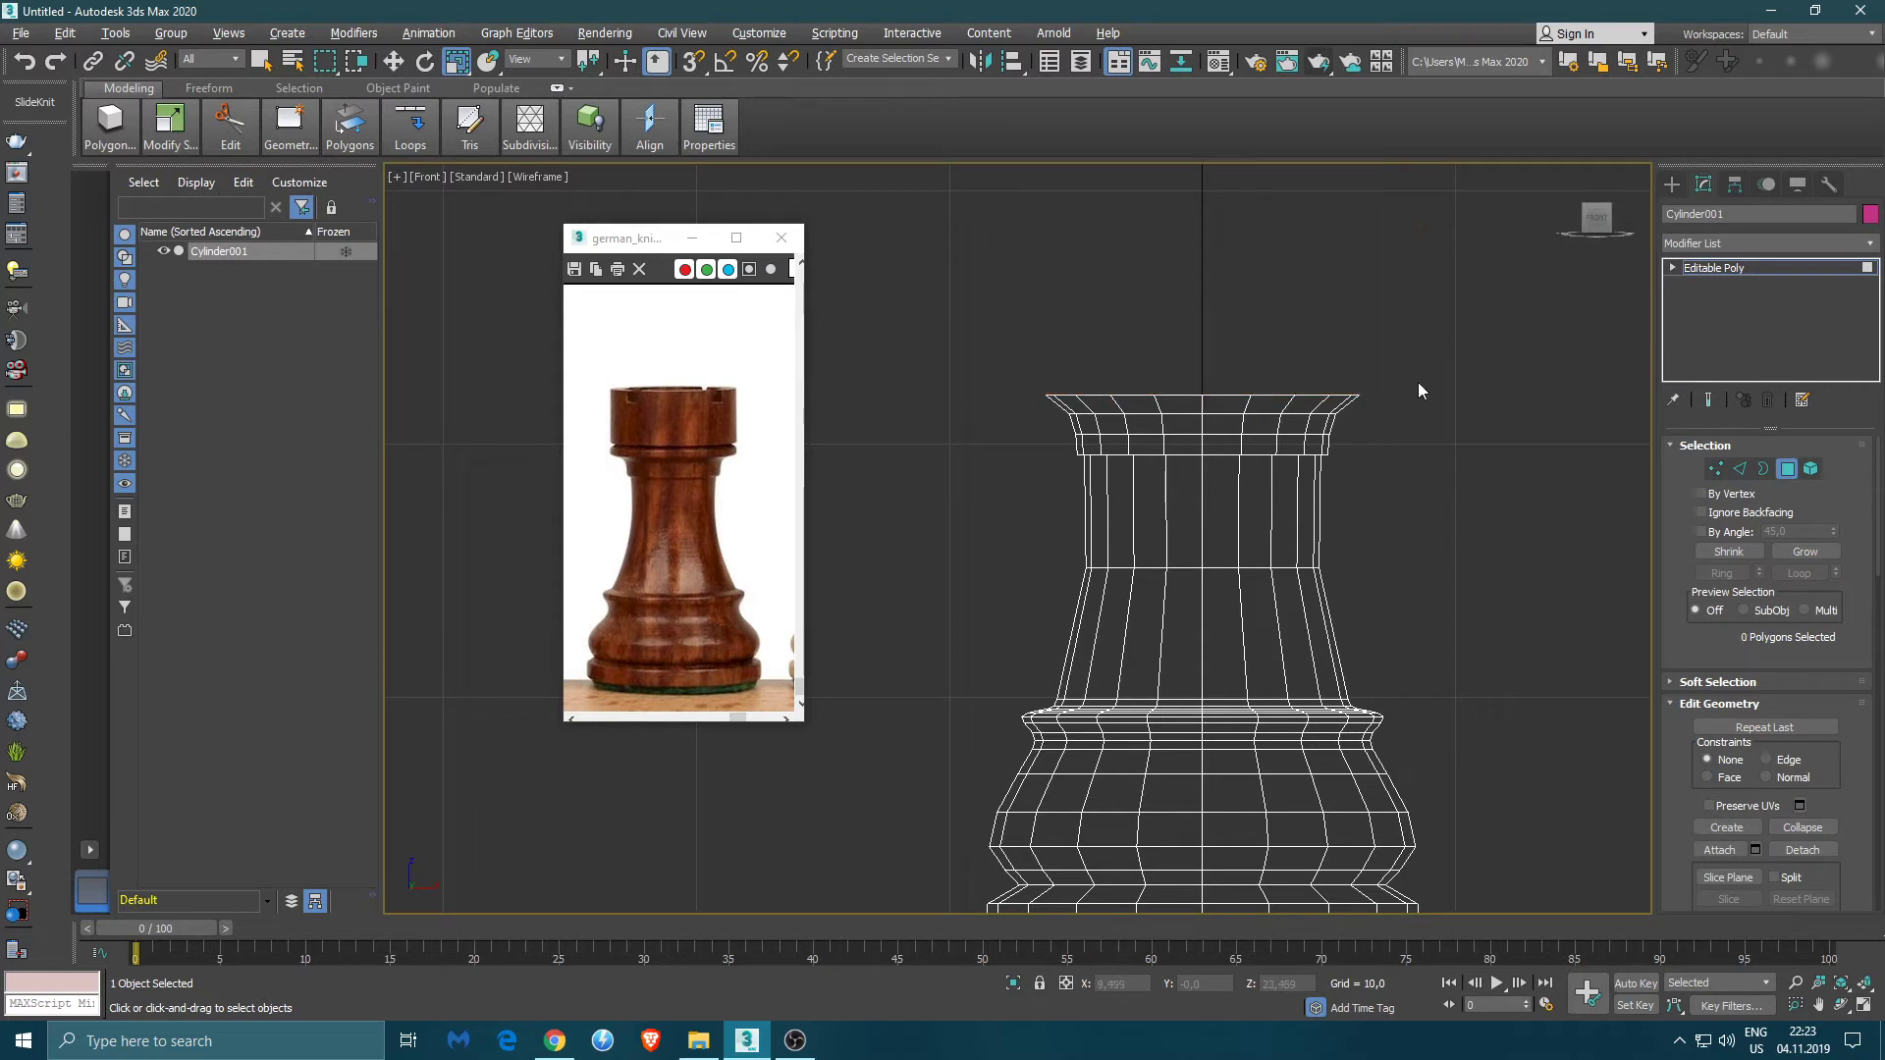
- Select the open border at the top of the head and extrude it straight up a short distance
key("3")
left_click(1230, 395)
key("w")
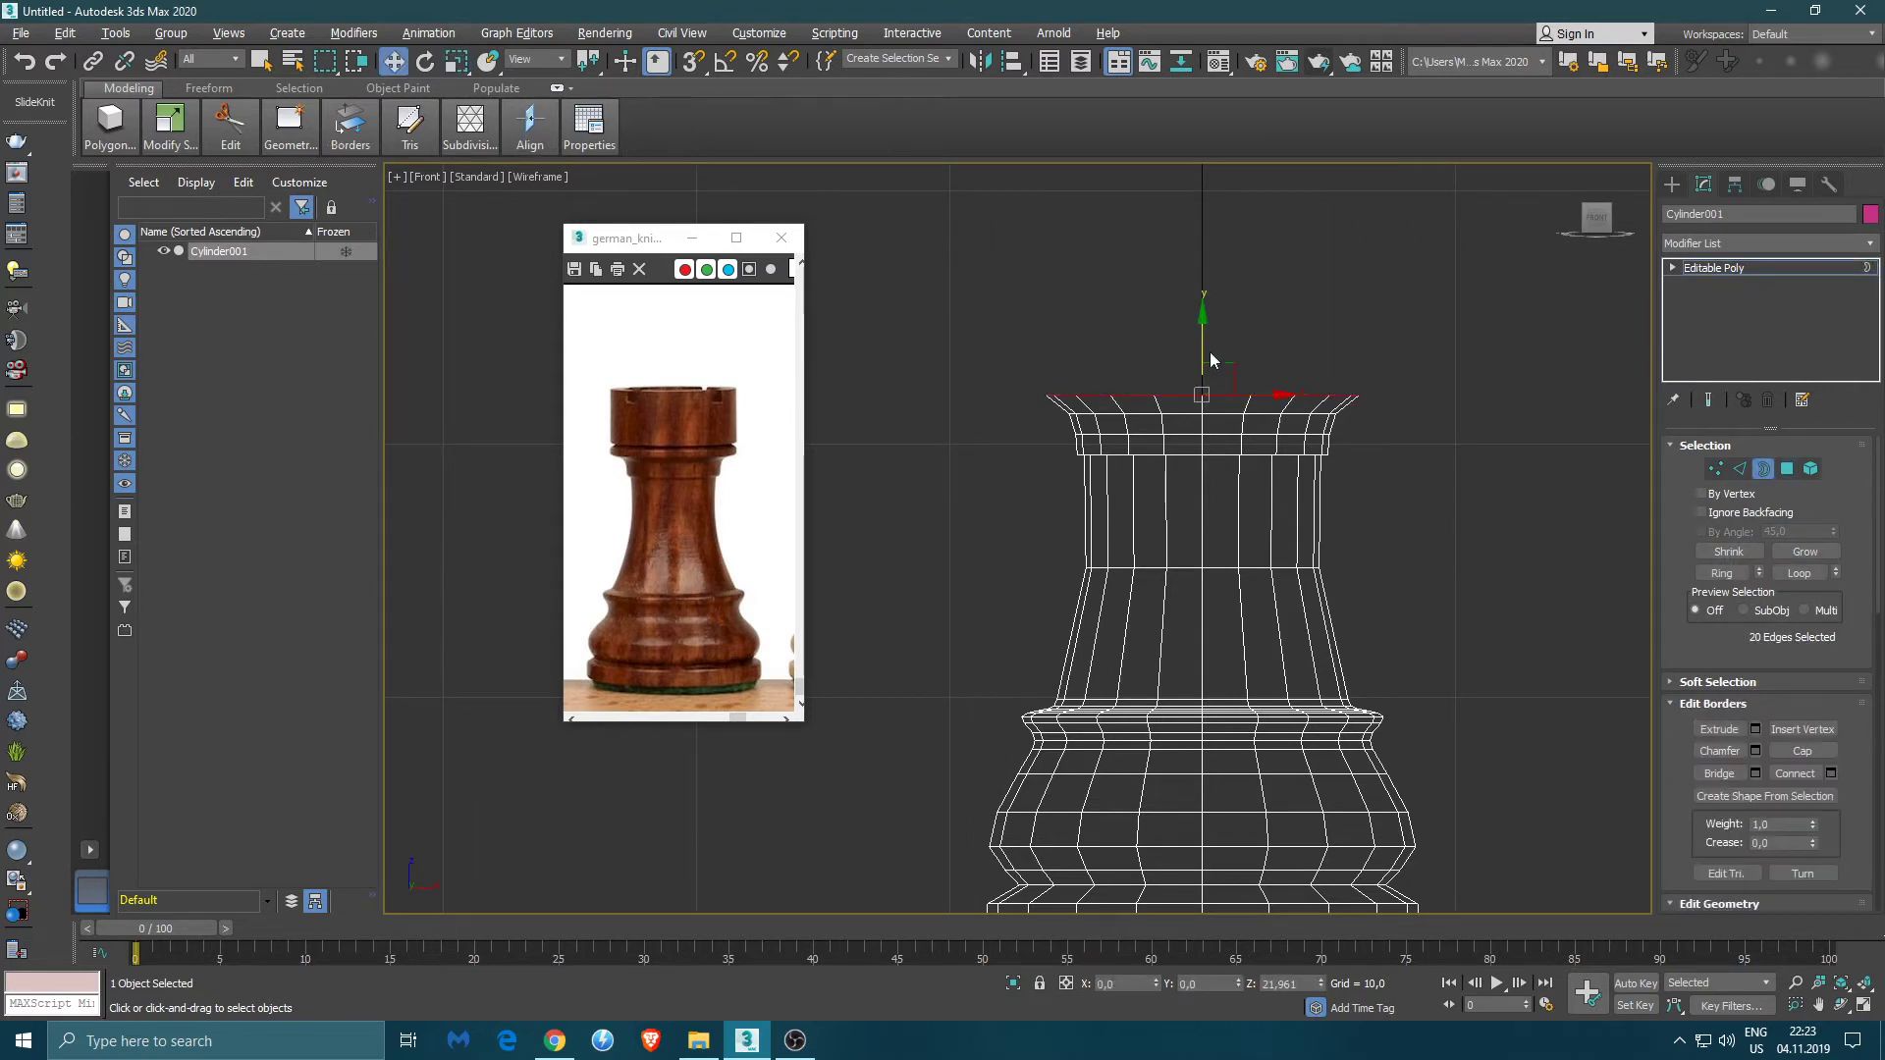
left_click_drag(1203, 343, 1206, 326)
key("r")
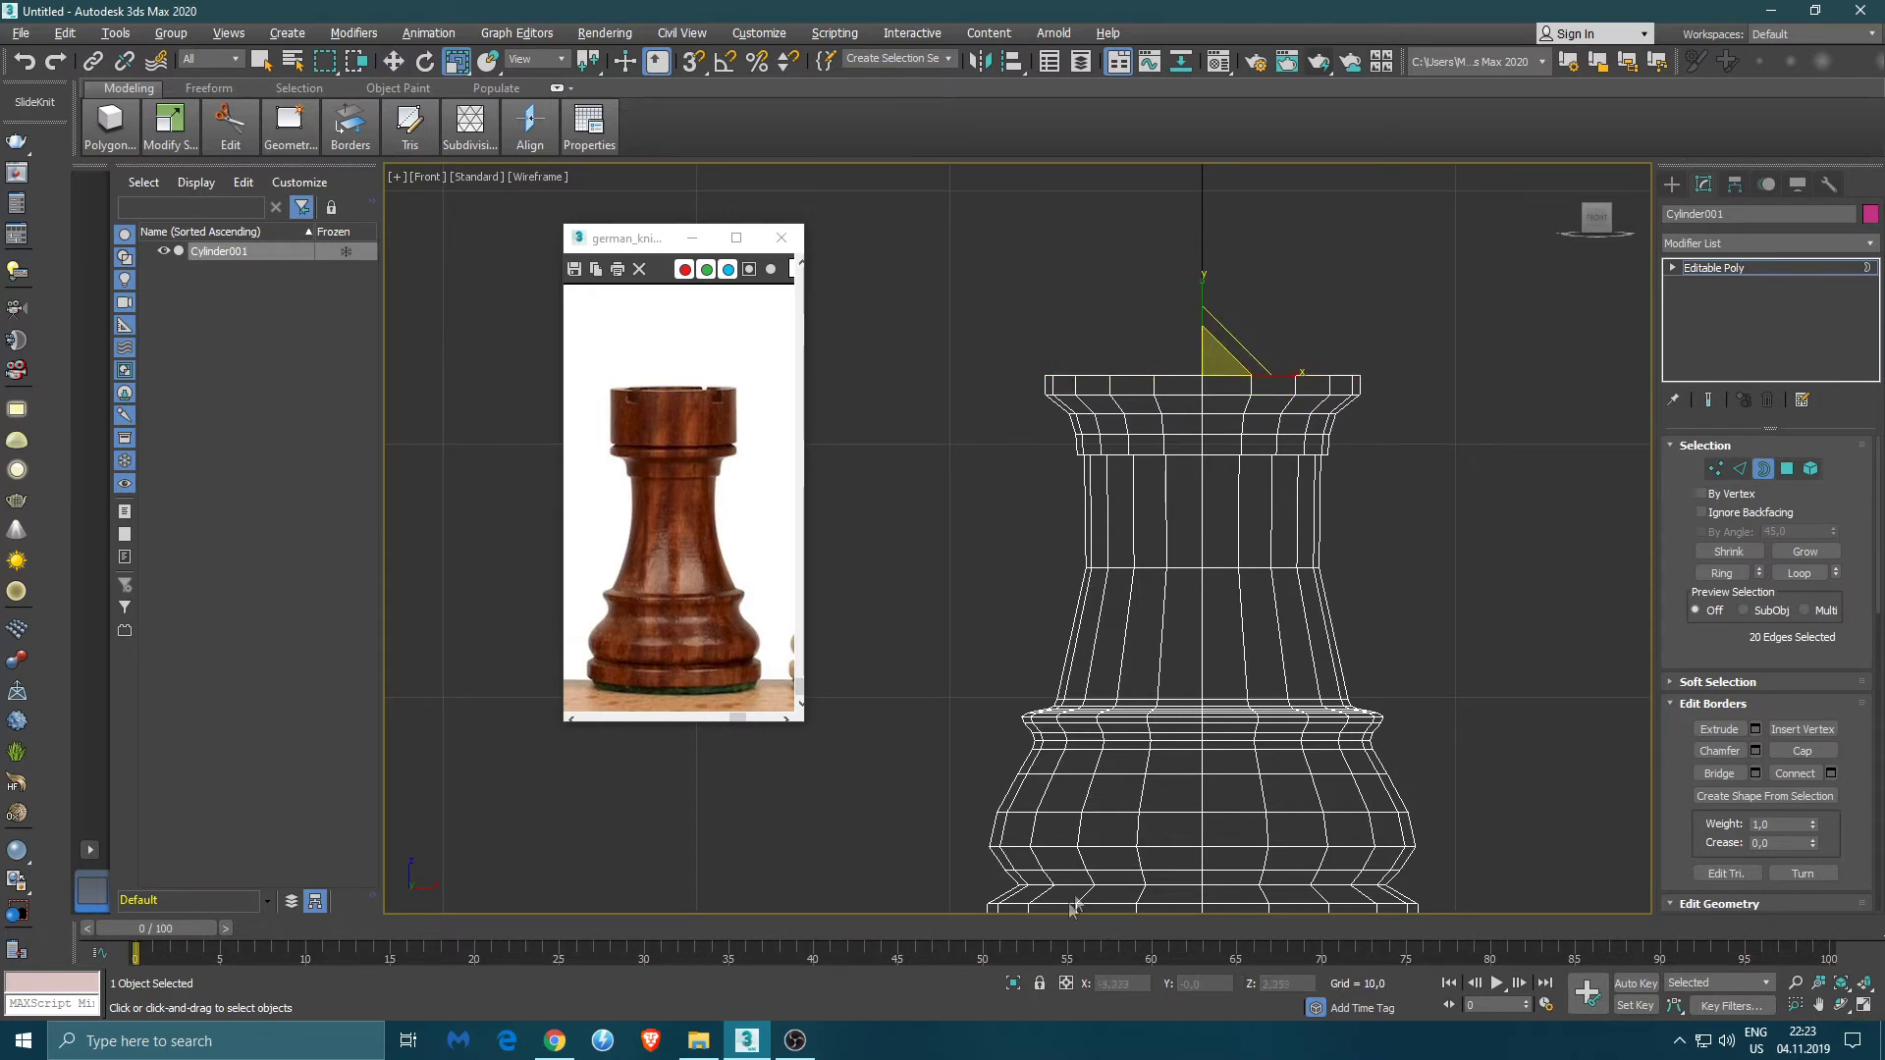
- Extrude the top border up very slightly to about Z 22.835 and rescale it to form a thin groove around the head
key("alt+w")
middle_click_drag(1463, 653, 1300, 694)
key("w")
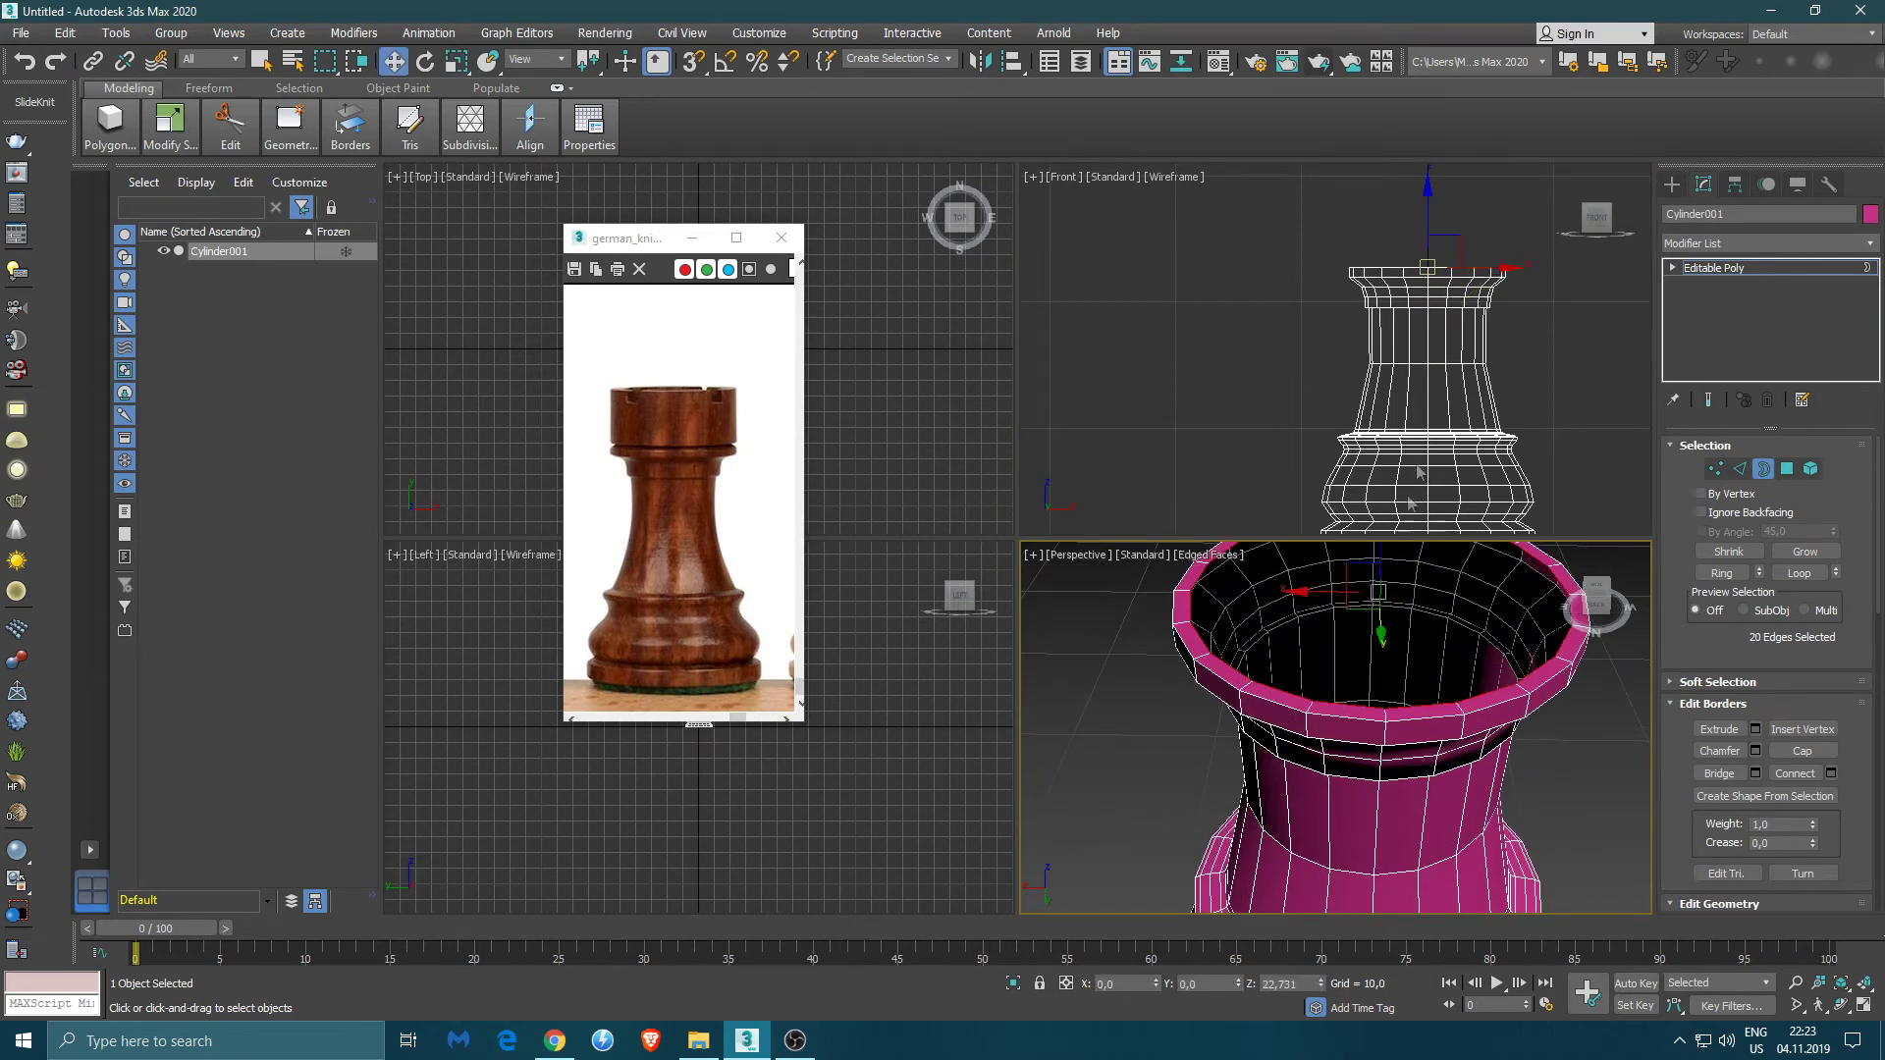
scroll(1425, 283, "up", 4)
right_click(1430, 226)
left_click_drag(1431, 217, 1432, 213)
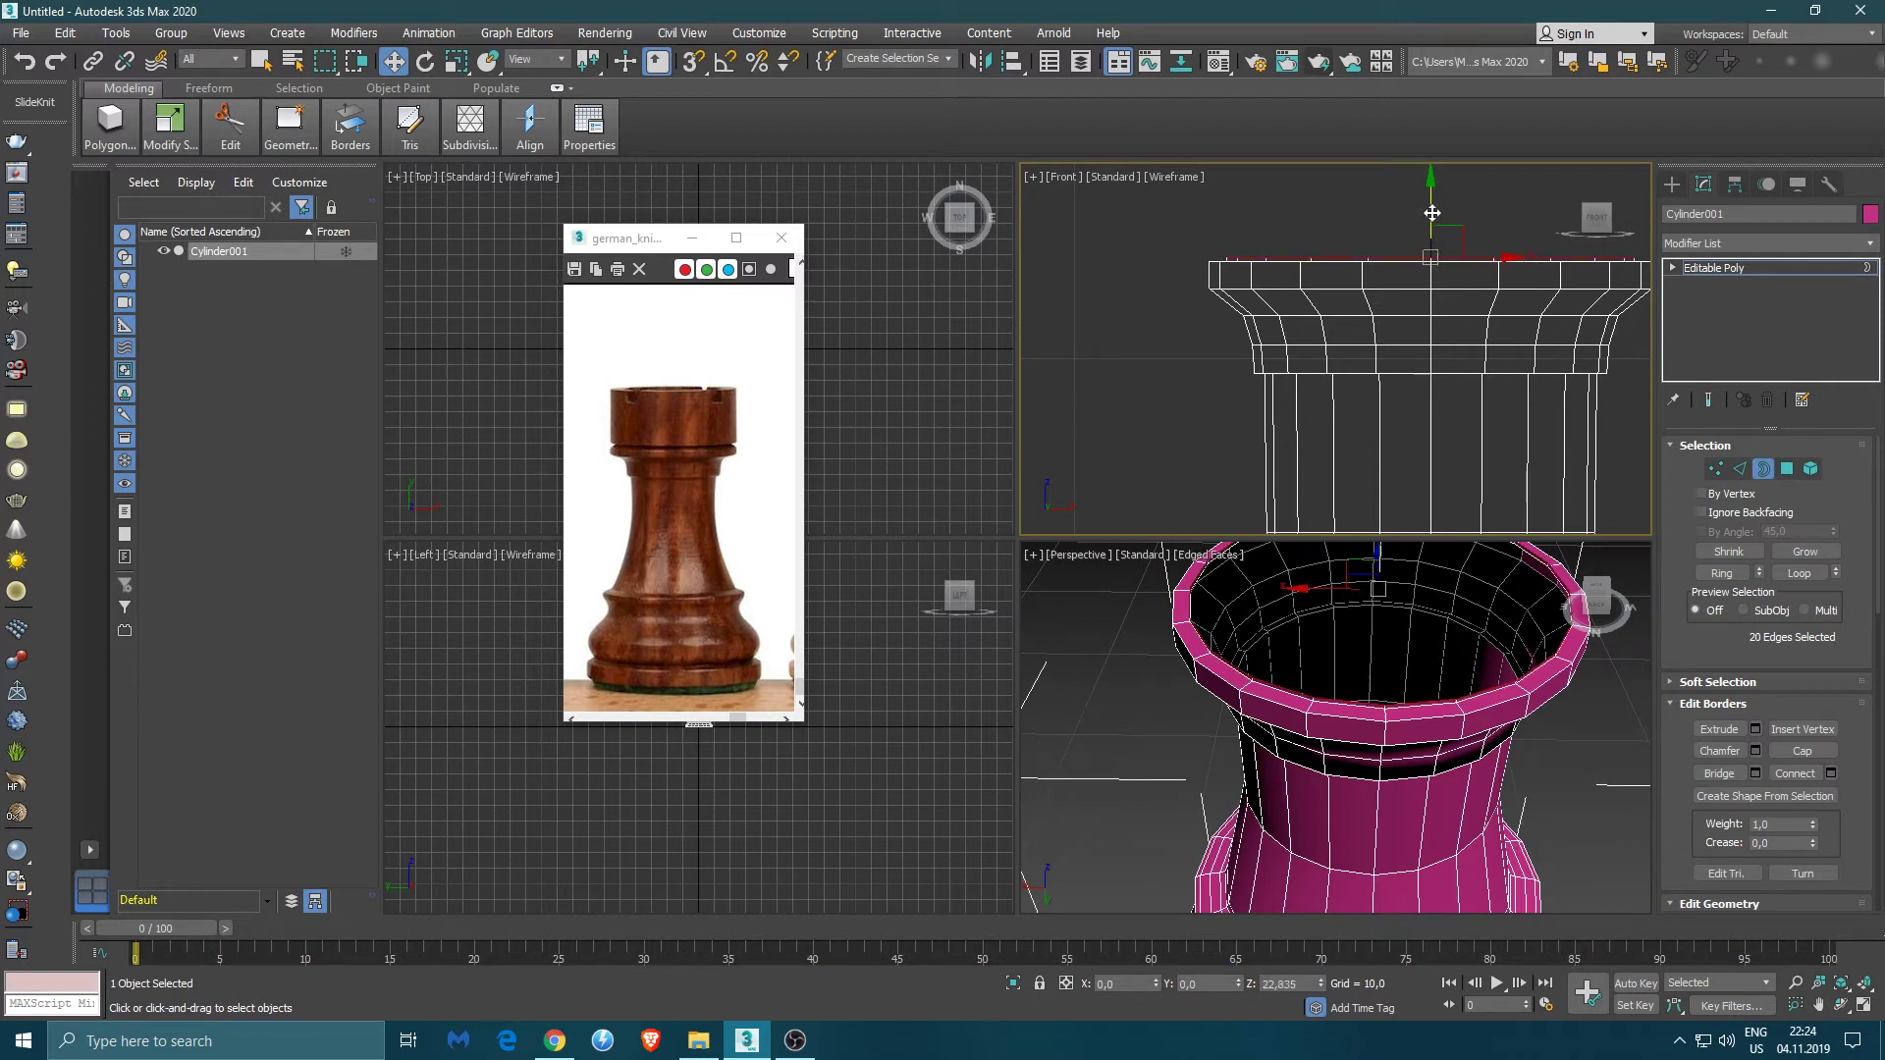
key("r")
left_click_drag(1440, 250, 1447, 241)
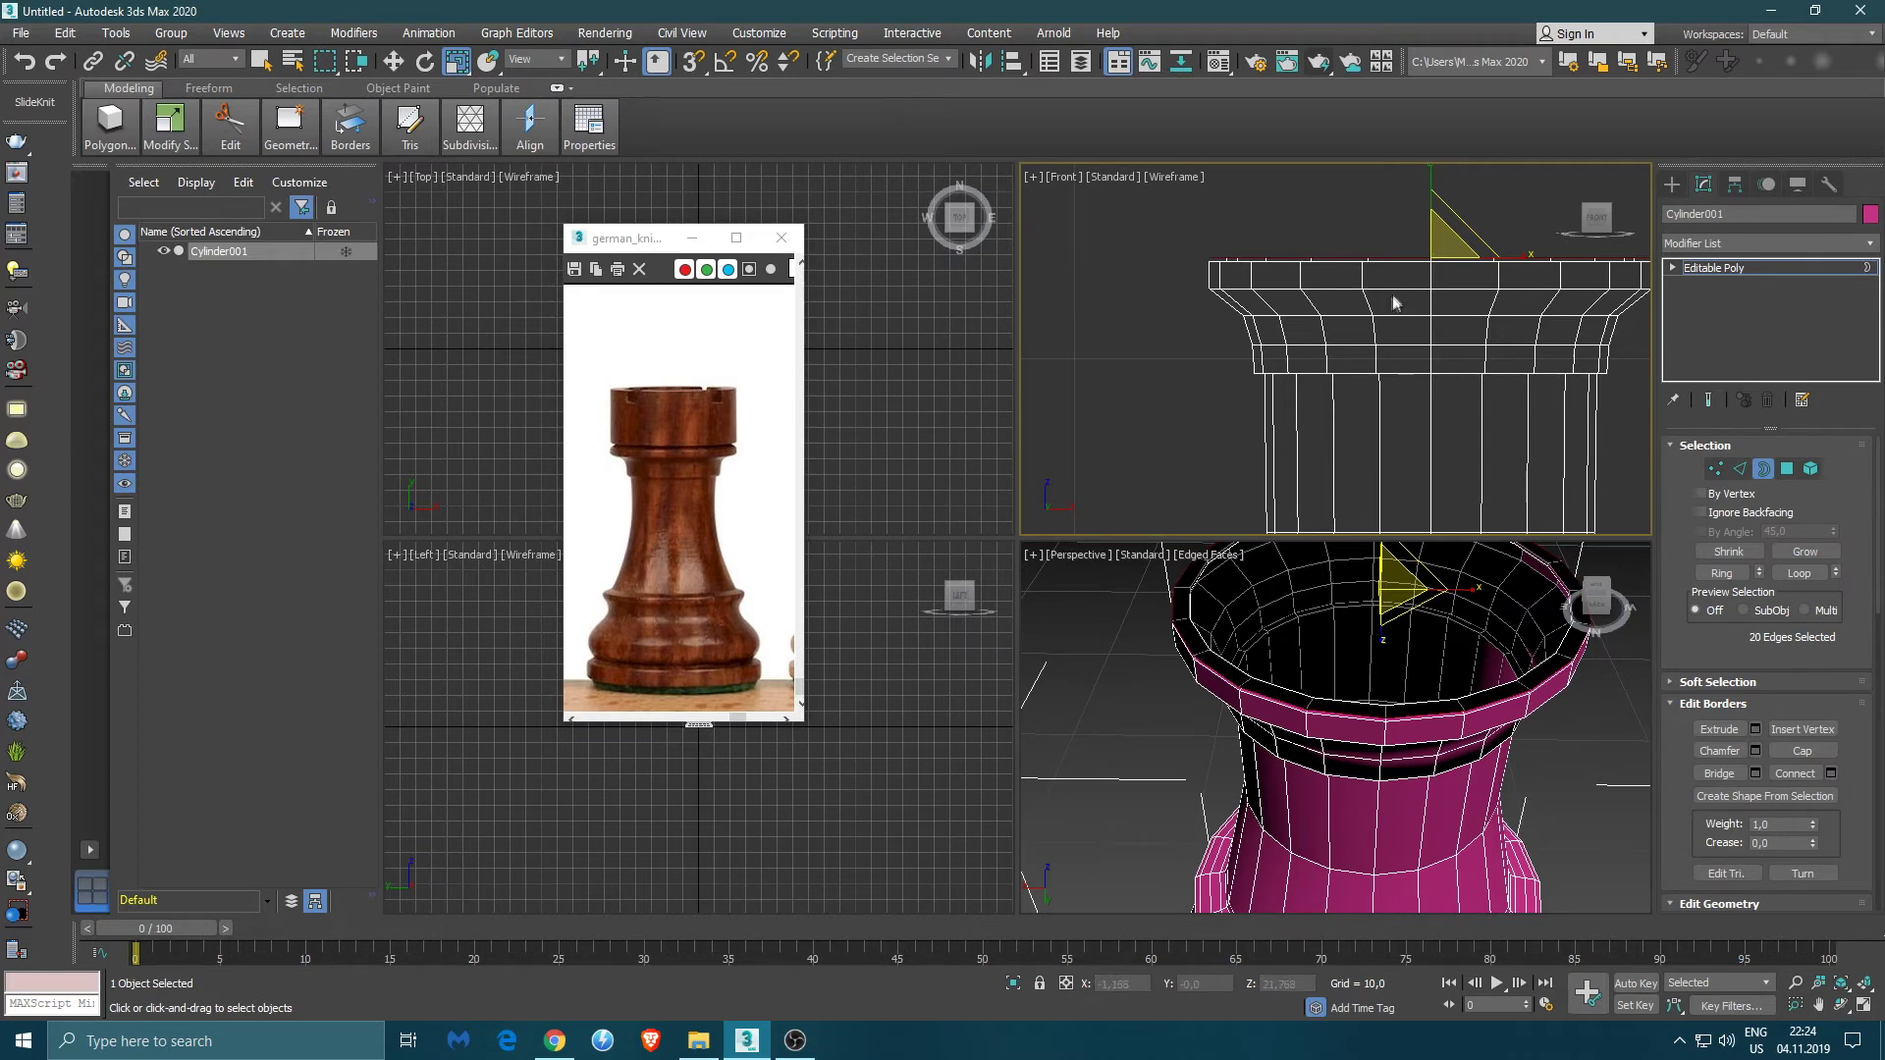
middle_click_drag(1394, 302, 1363, 367)
- Extrude the top border upward in two stages, to about Z 23.5 and Z 25.43, to build the head's wall
key("w")
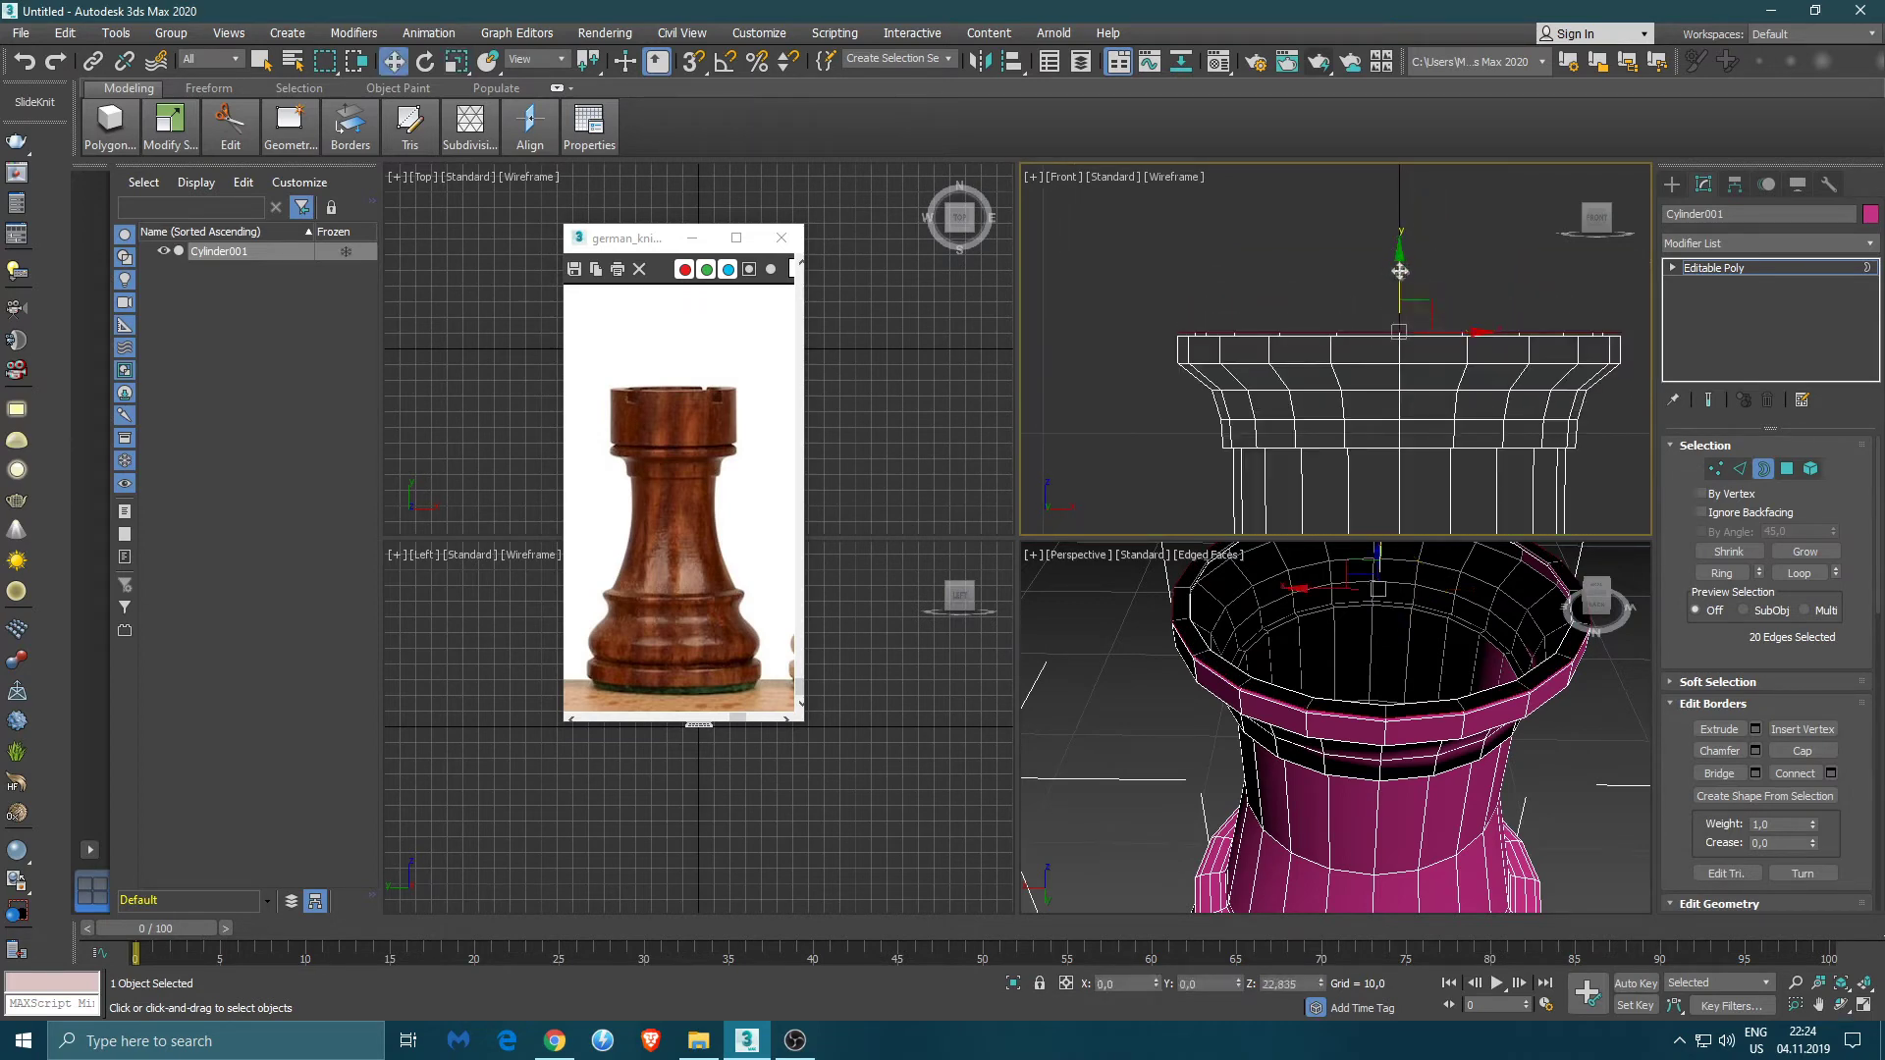
left_click_drag(1400, 279, 1402, 251, "shift")
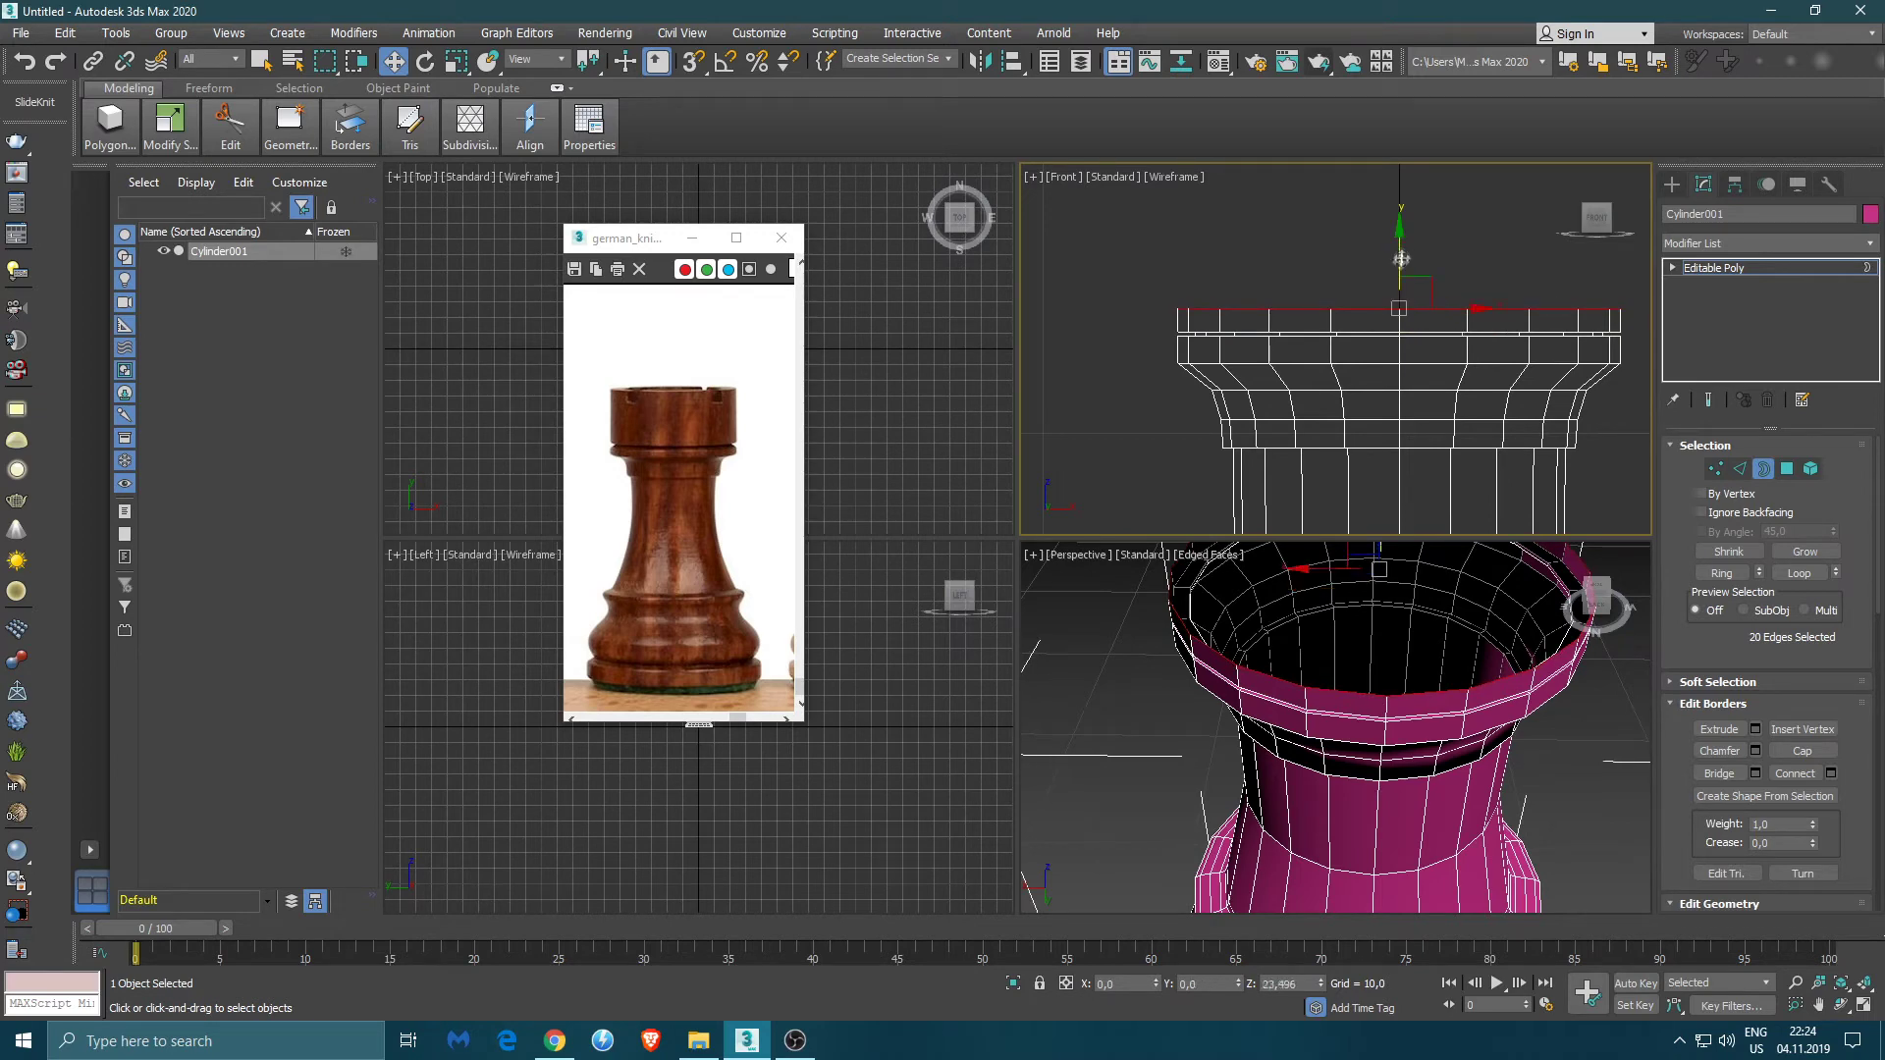
scroll(1398, 285, "down", 5)
left_click_drag(1365, 324, 1366, 283, "shift")
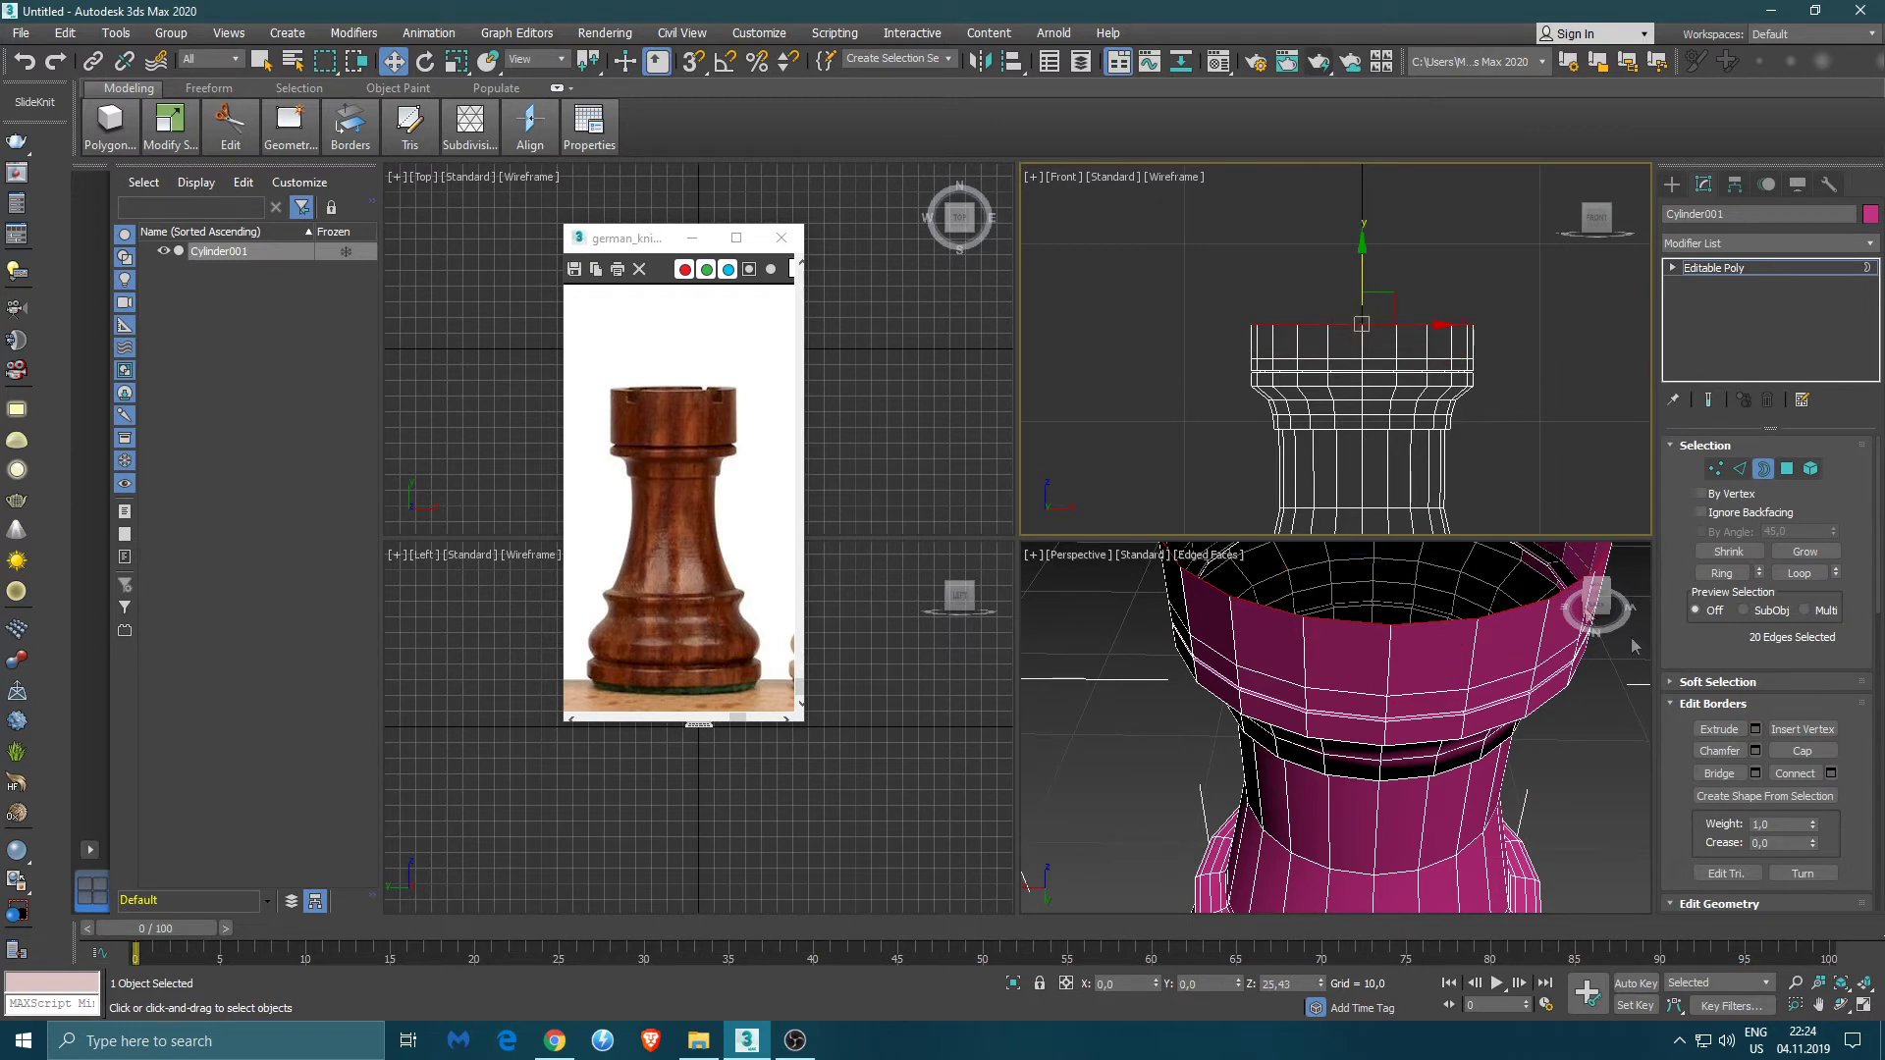
key("r")
left_click_drag(1374, 305, 1364, 365, "shift")
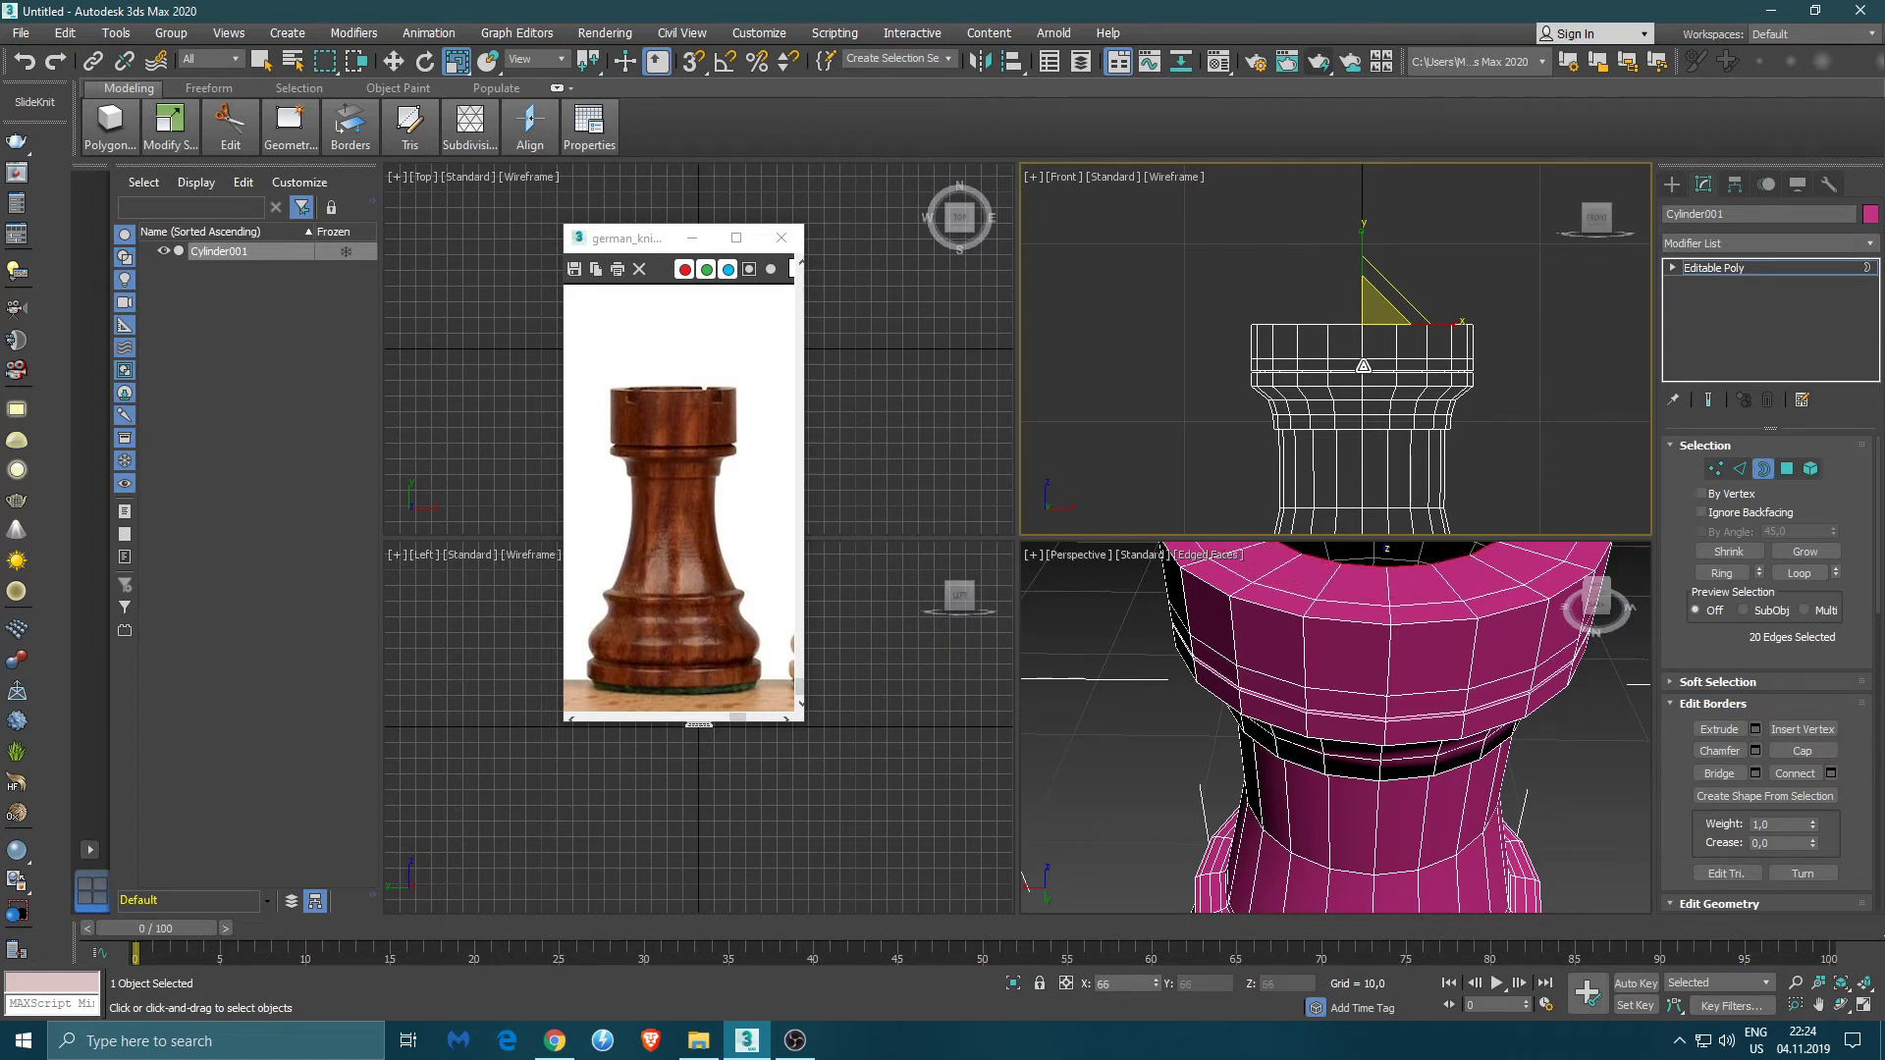
right_click(1364, 366)
key("Escape")
left_click_drag(1369, 319, 1371, 363, "shift")
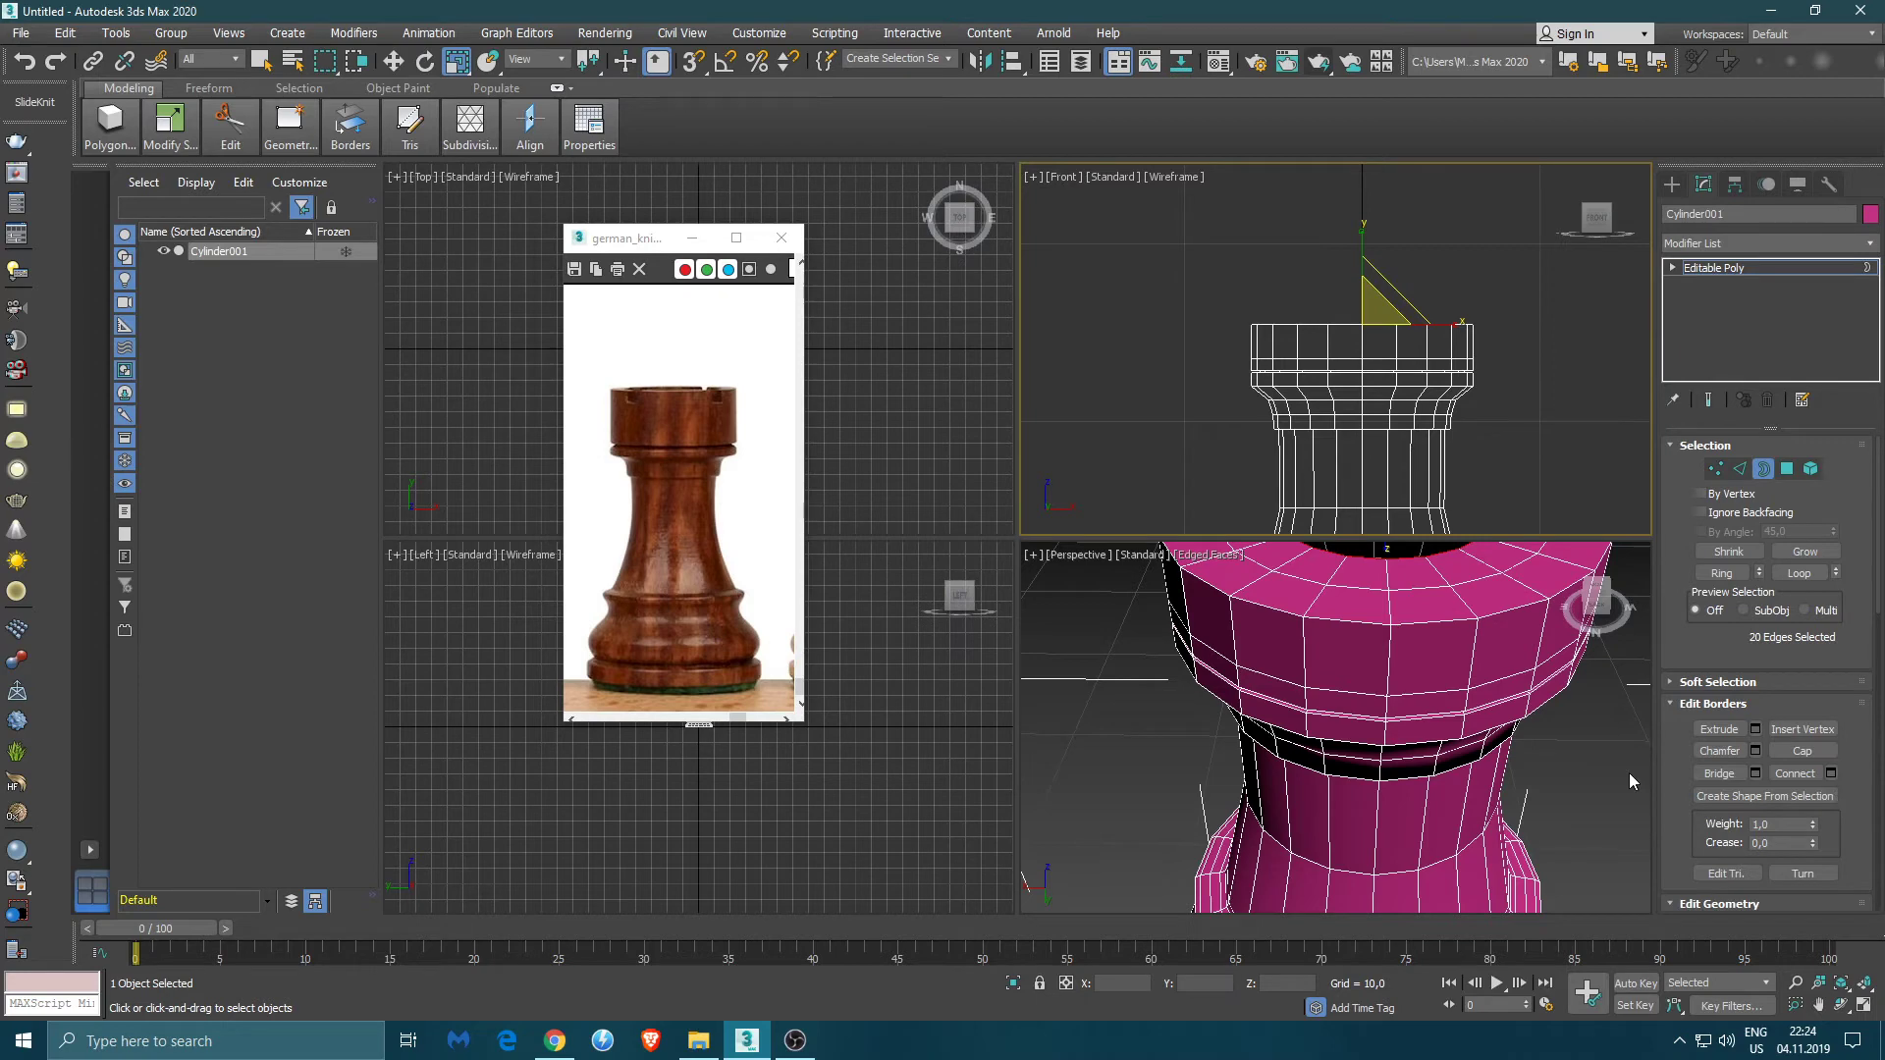
middle_click_drag(1427, 626, 1400, 793, "alt")
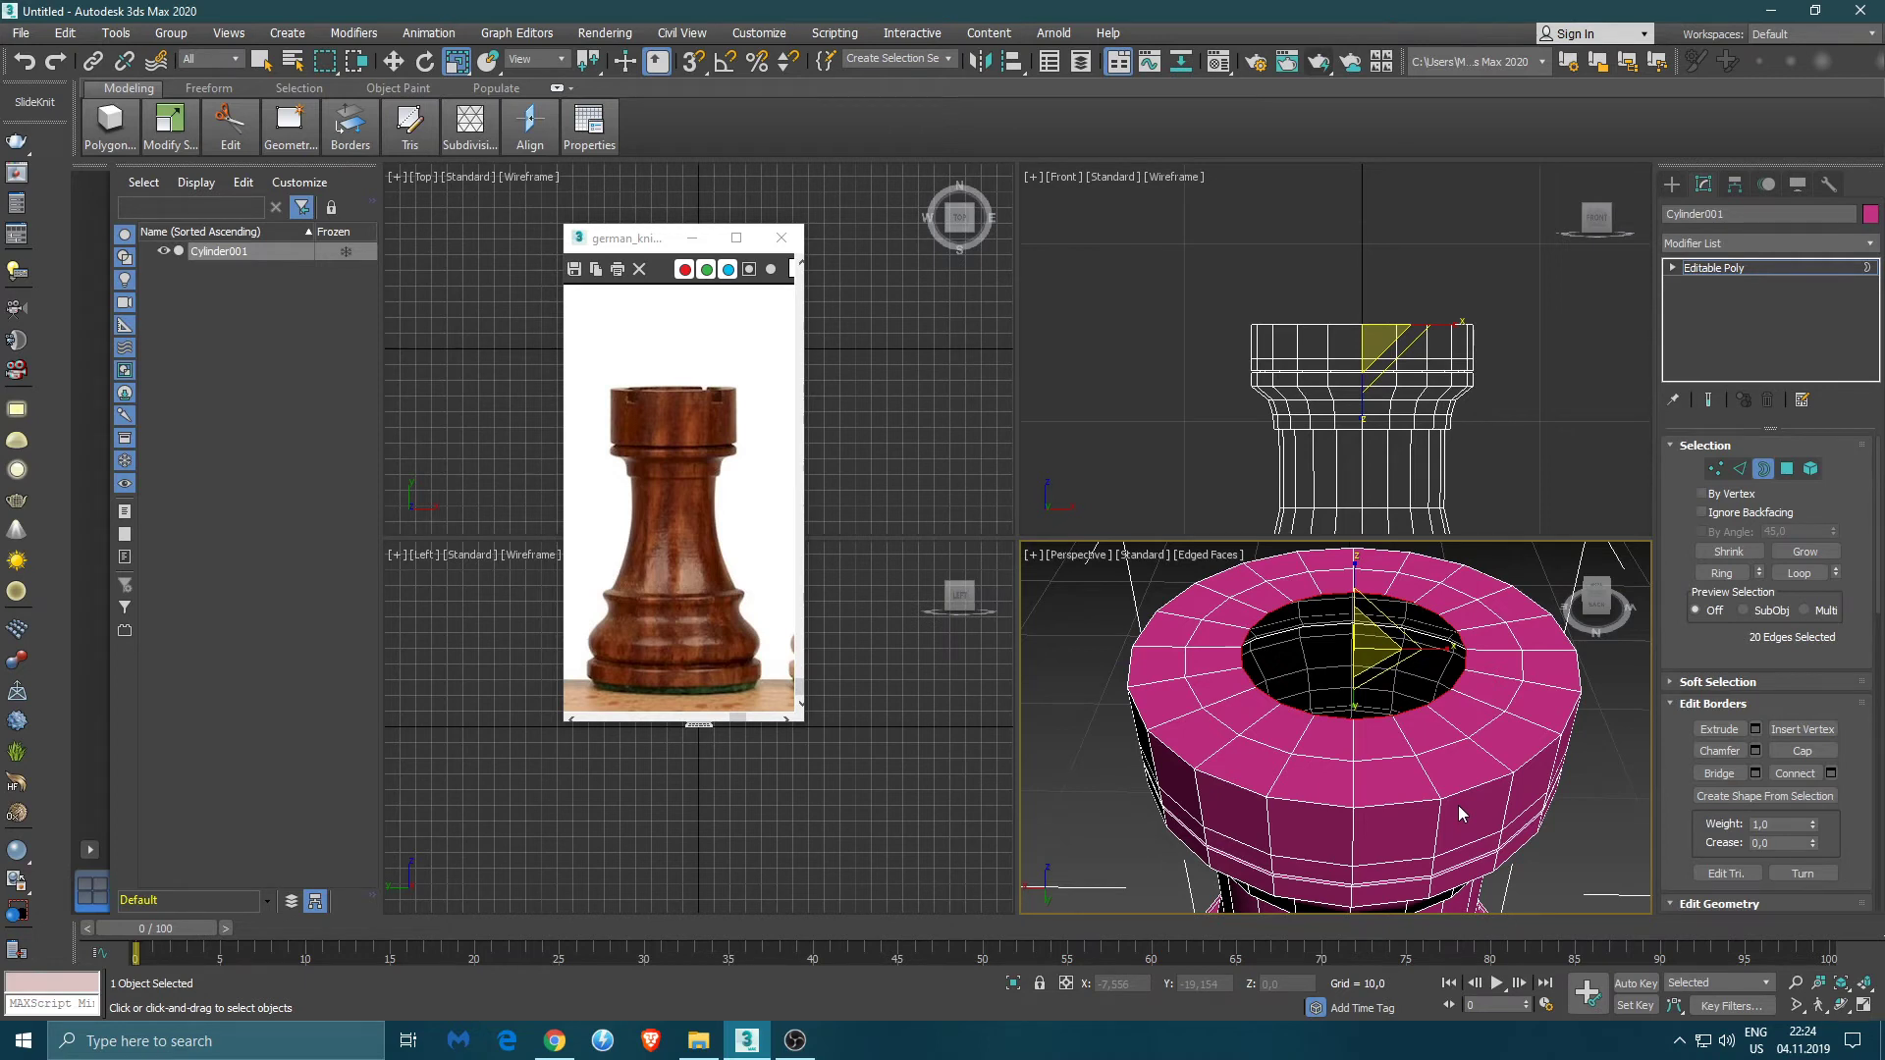
key("ctrl+z")
key("ctrl+z")
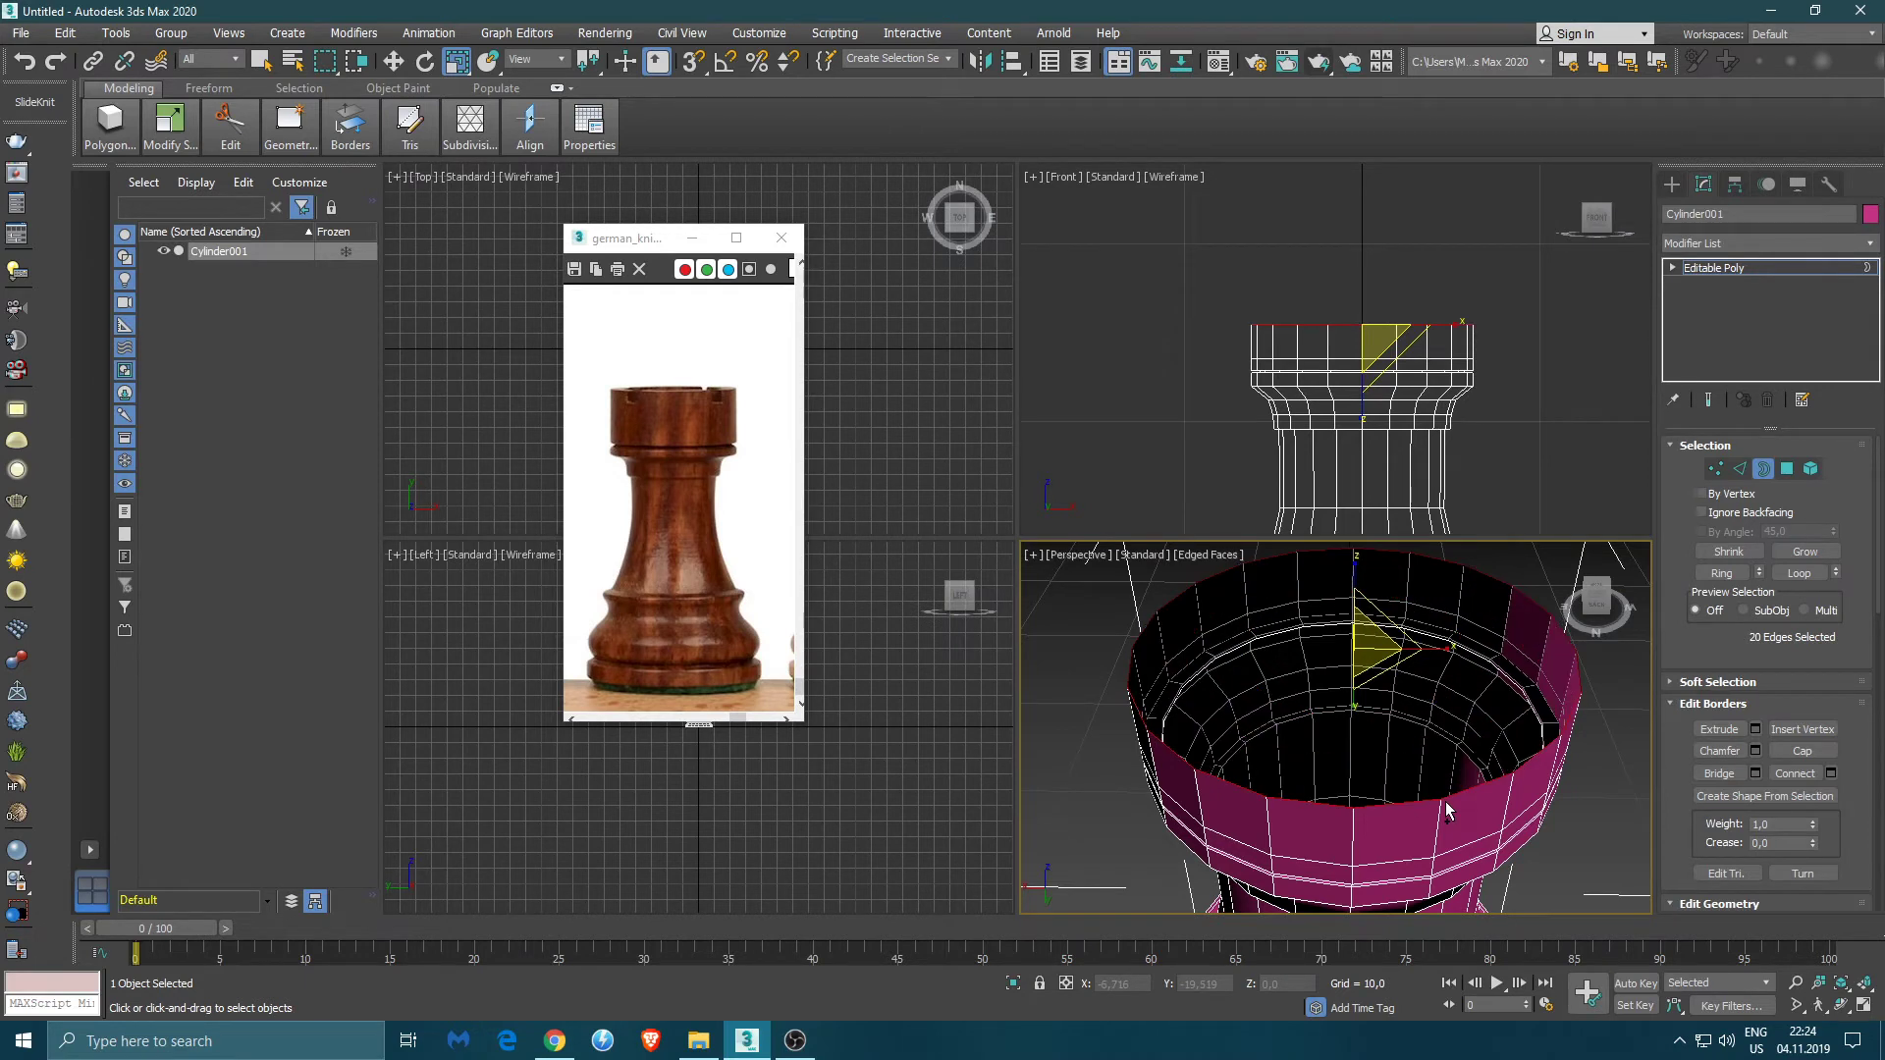
- Extrude the top border further upward, then inward to about 81% to give the head's rim its thickness
key("w")
left_click(1358, 320)
left_click_drag(1358, 321, 1358, 241)
key("r")
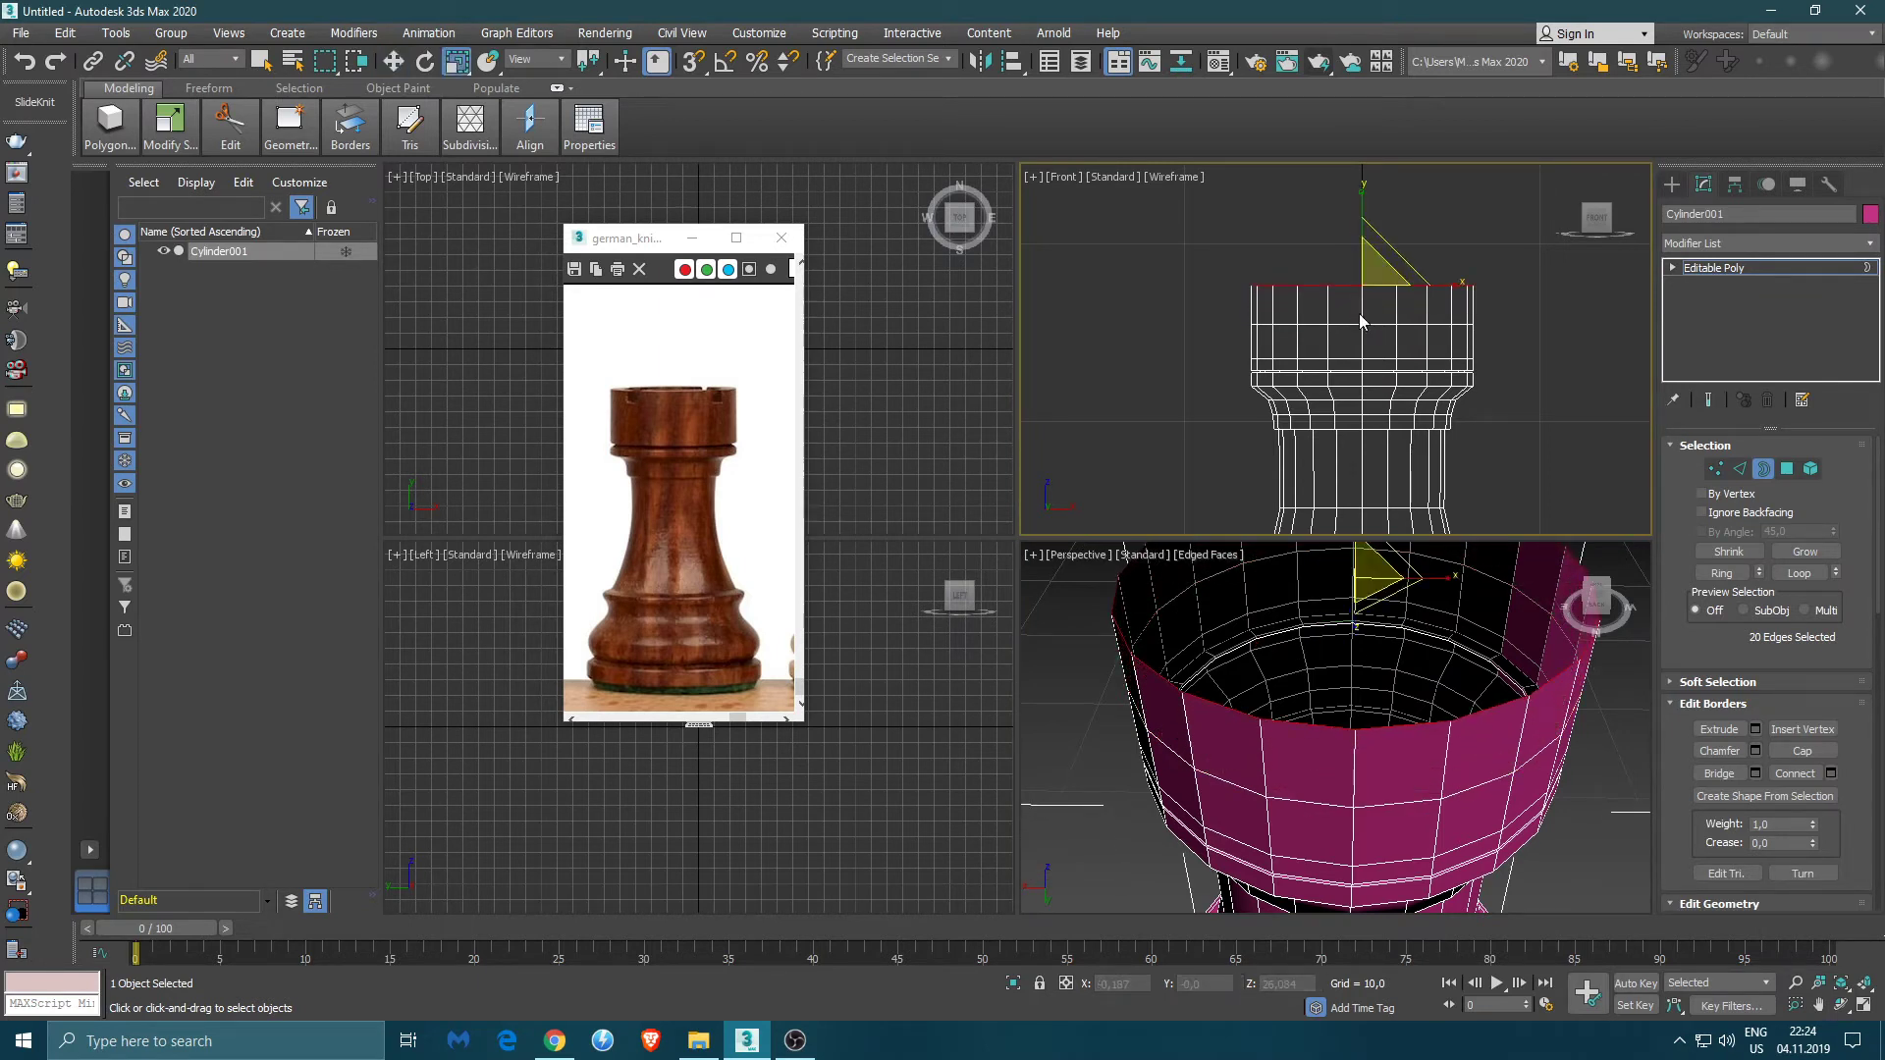
left_click_drag(1375, 267, 1377, 290, "shift")
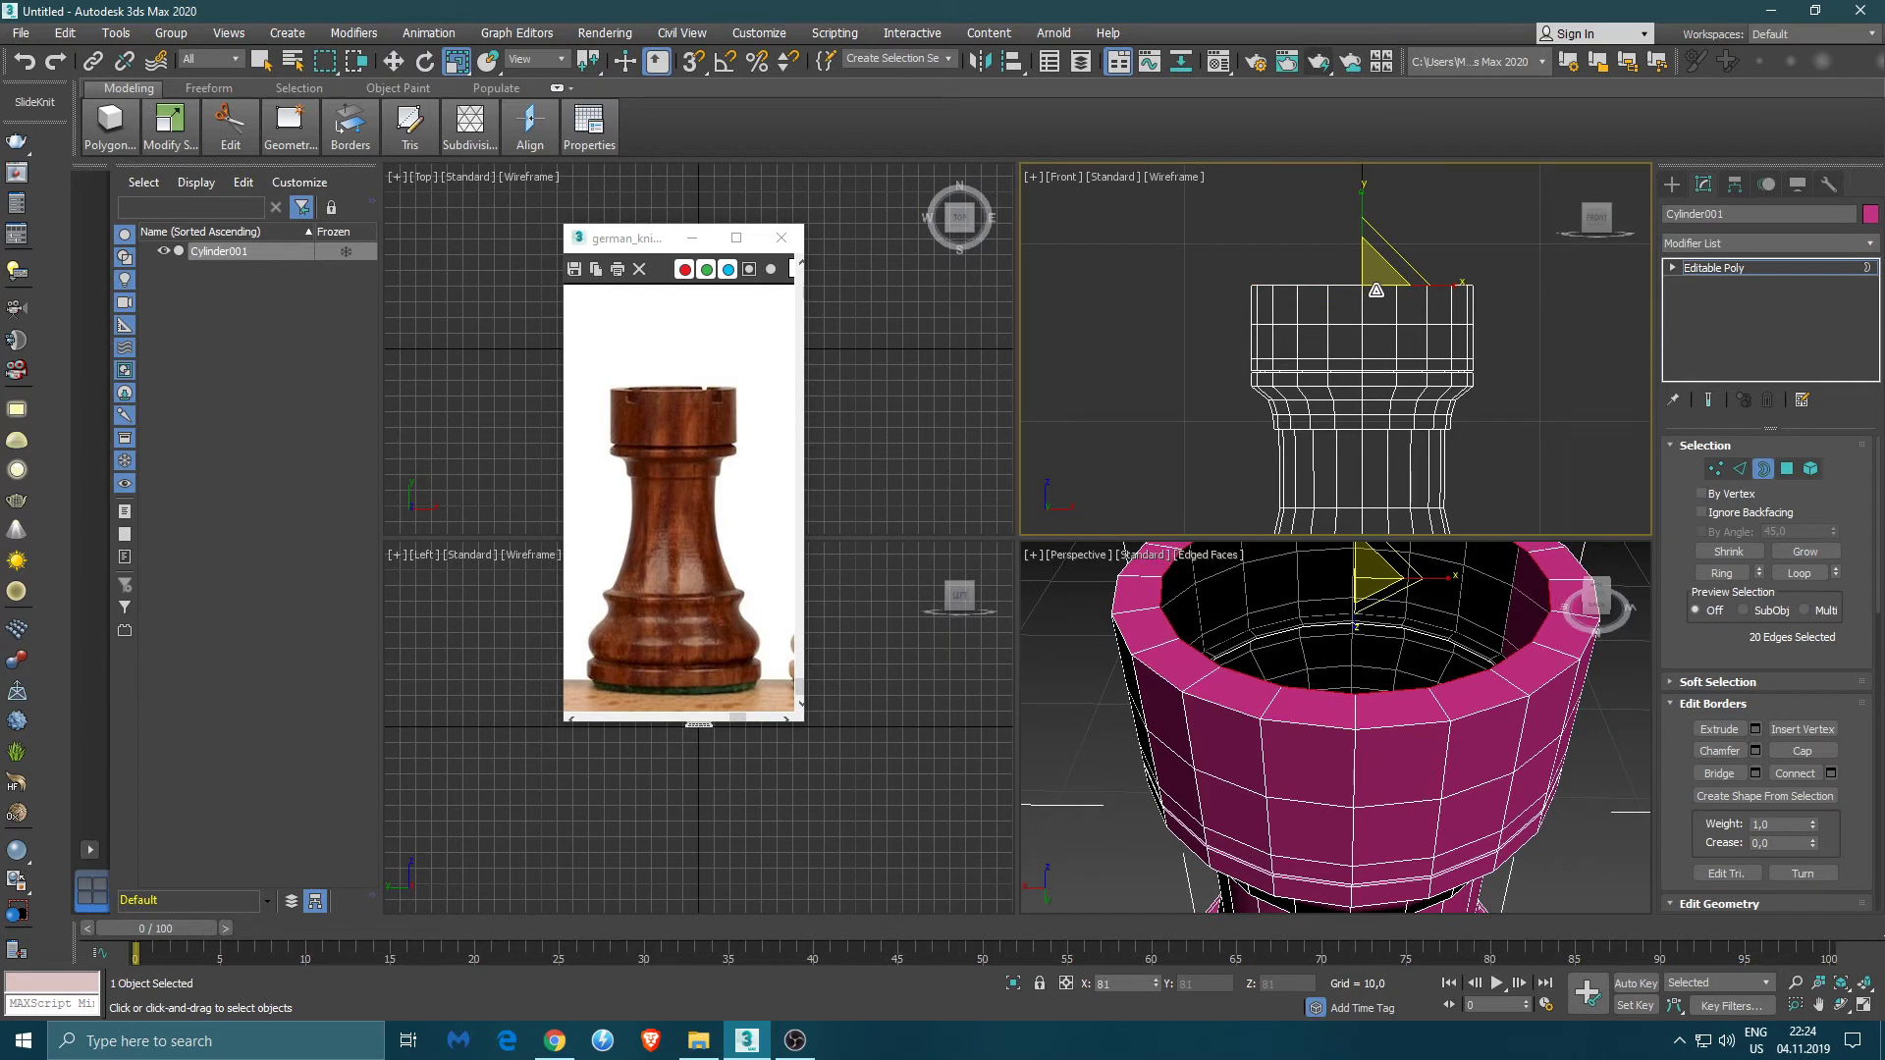
- Extrude the inner border down inside the head and align it with the outer edge loop at about Z 25.434
key("w")
left_click_drag(1363, 240, 1363, 275)
scroll(1379, 348, "up", 5)
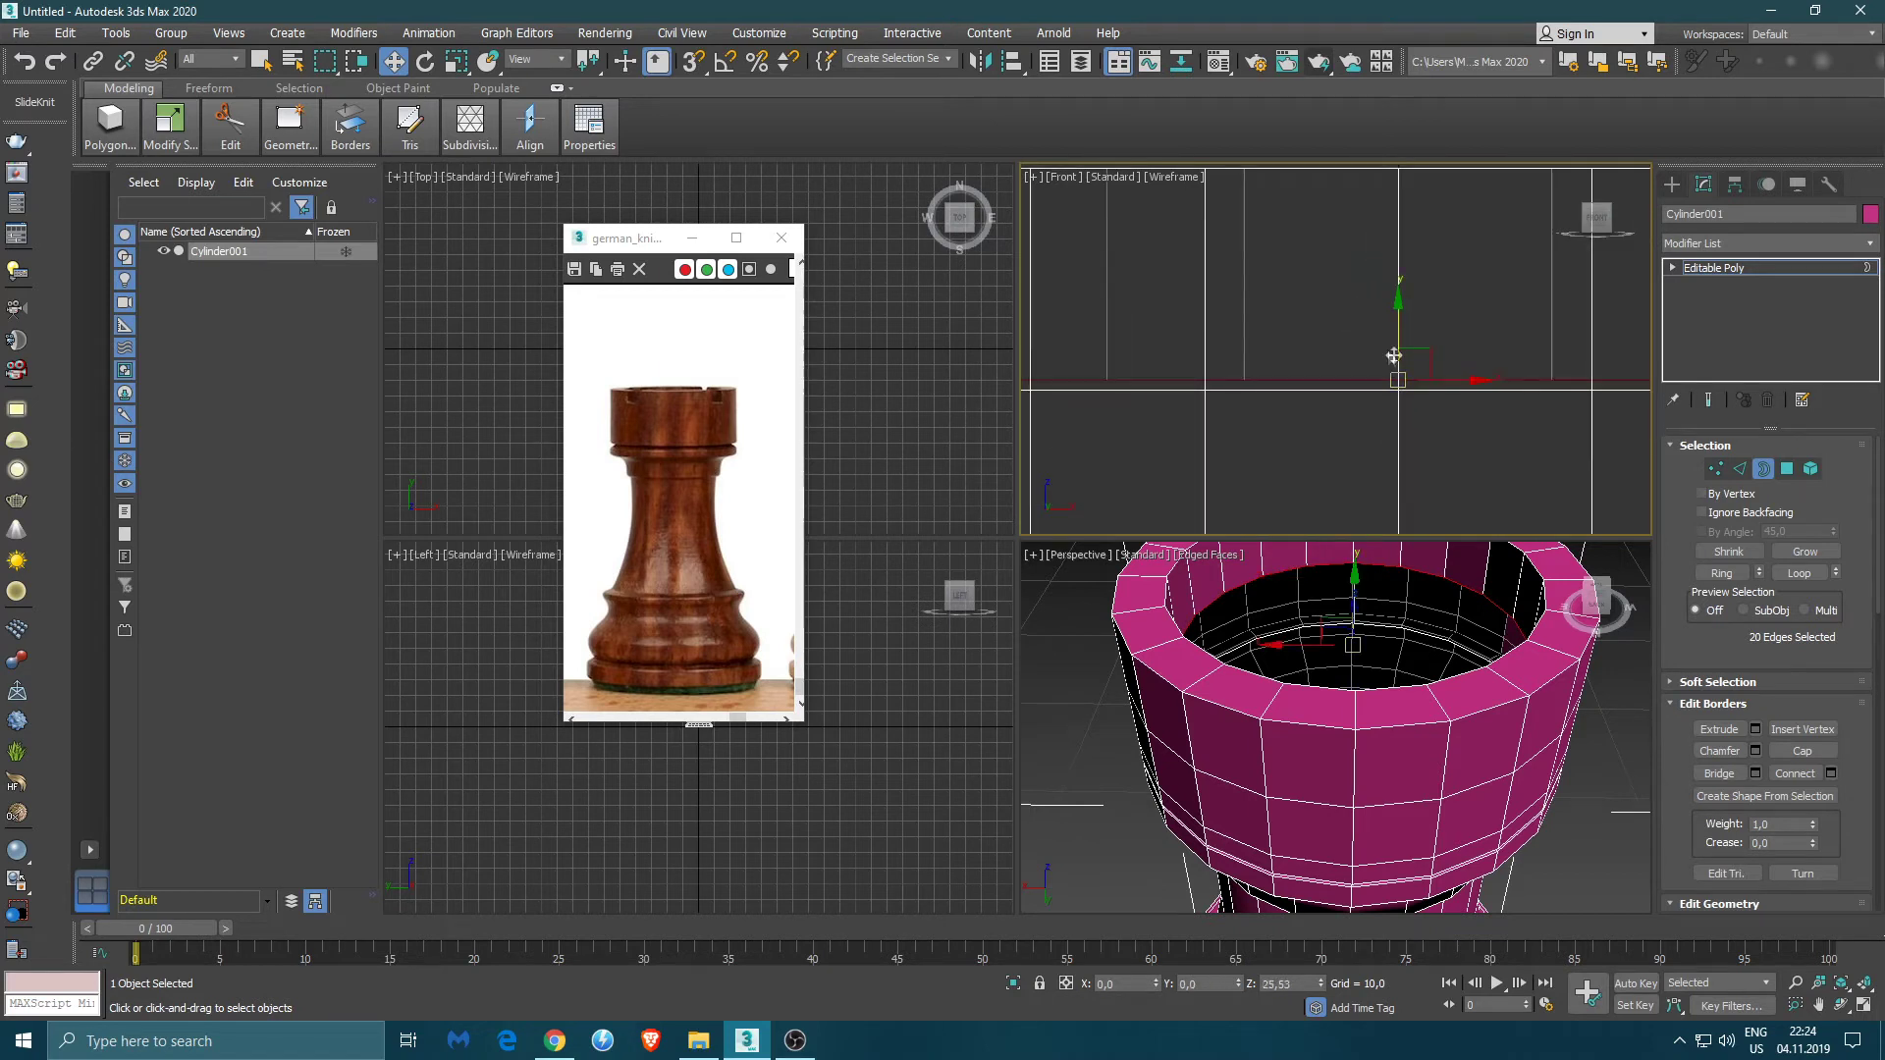
scroll(1401, 343, "up", 4)
left_click_drag(1393, 390, 1395, 420)
scroll(1396, 430, "down", 5)
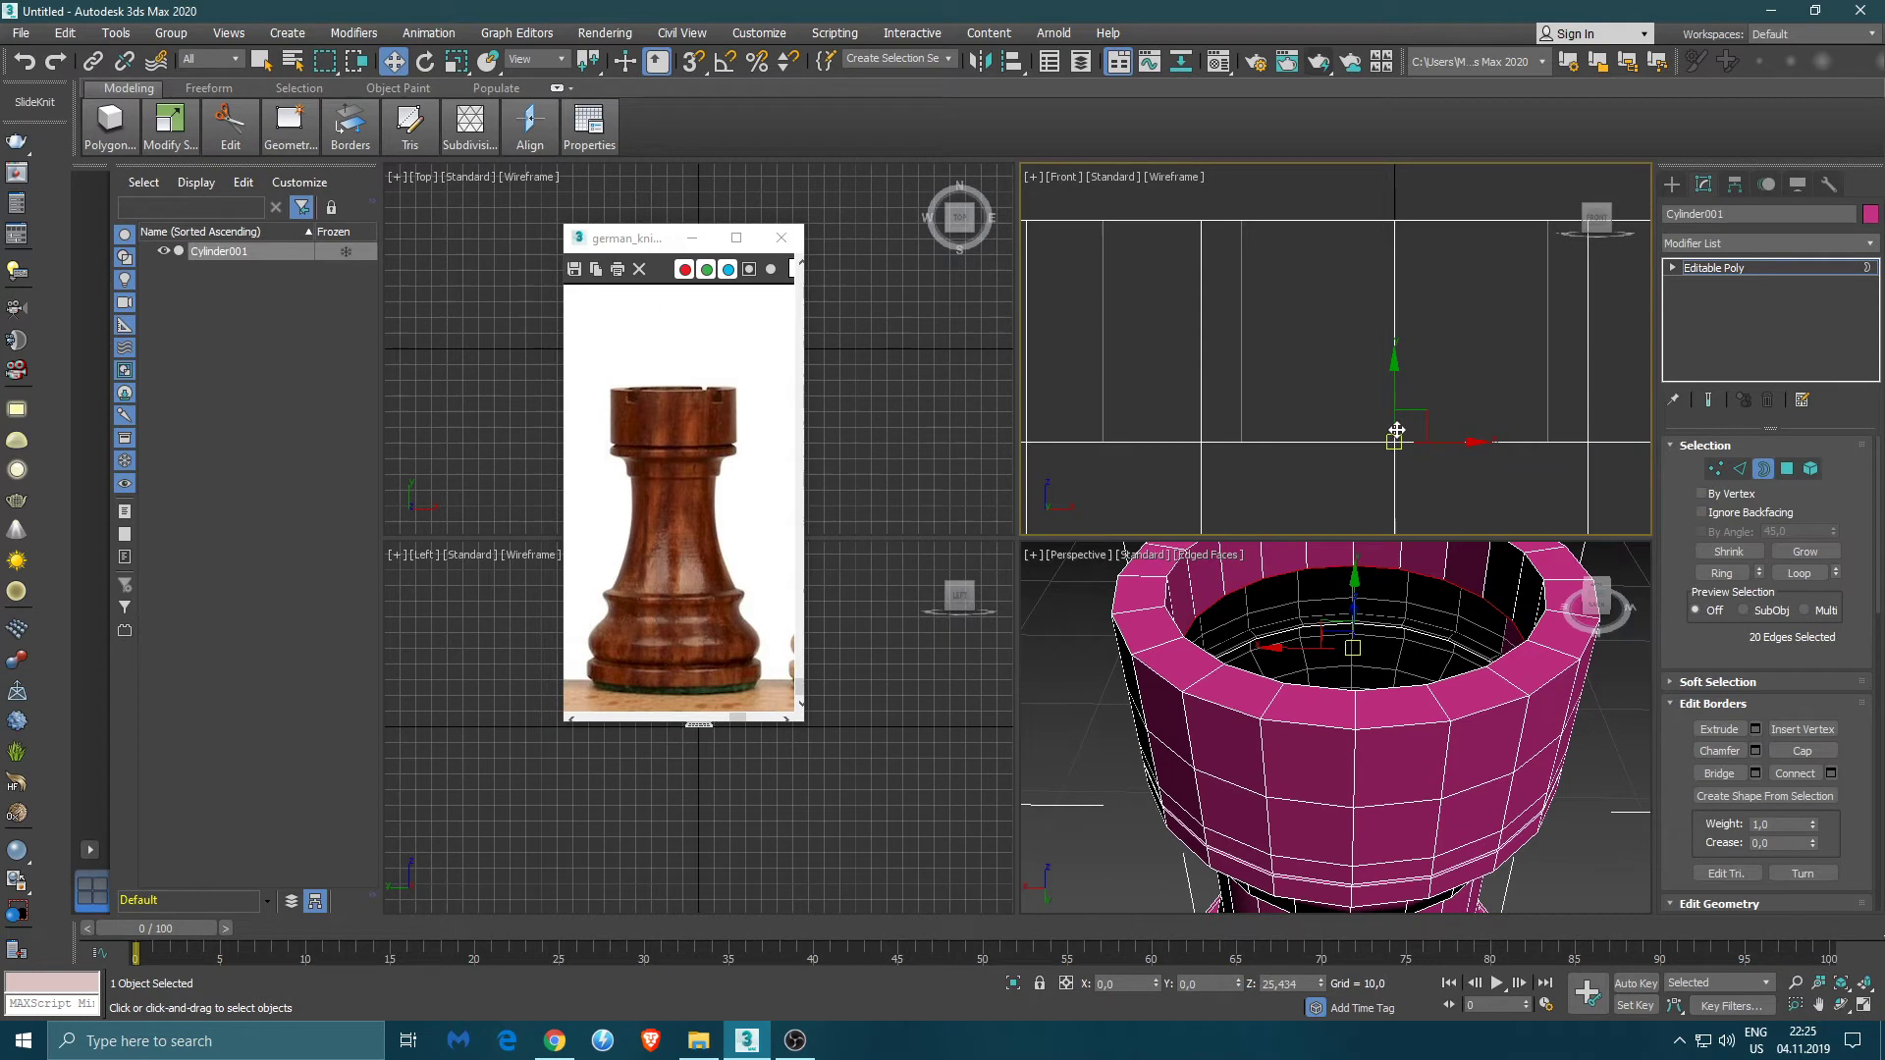
- Extrude the inner border toward the centre to build the recess floor, starting at about 73%, and cap the remaining opening
key("r")
left_click_drag(1407, 427, 1407, 466)
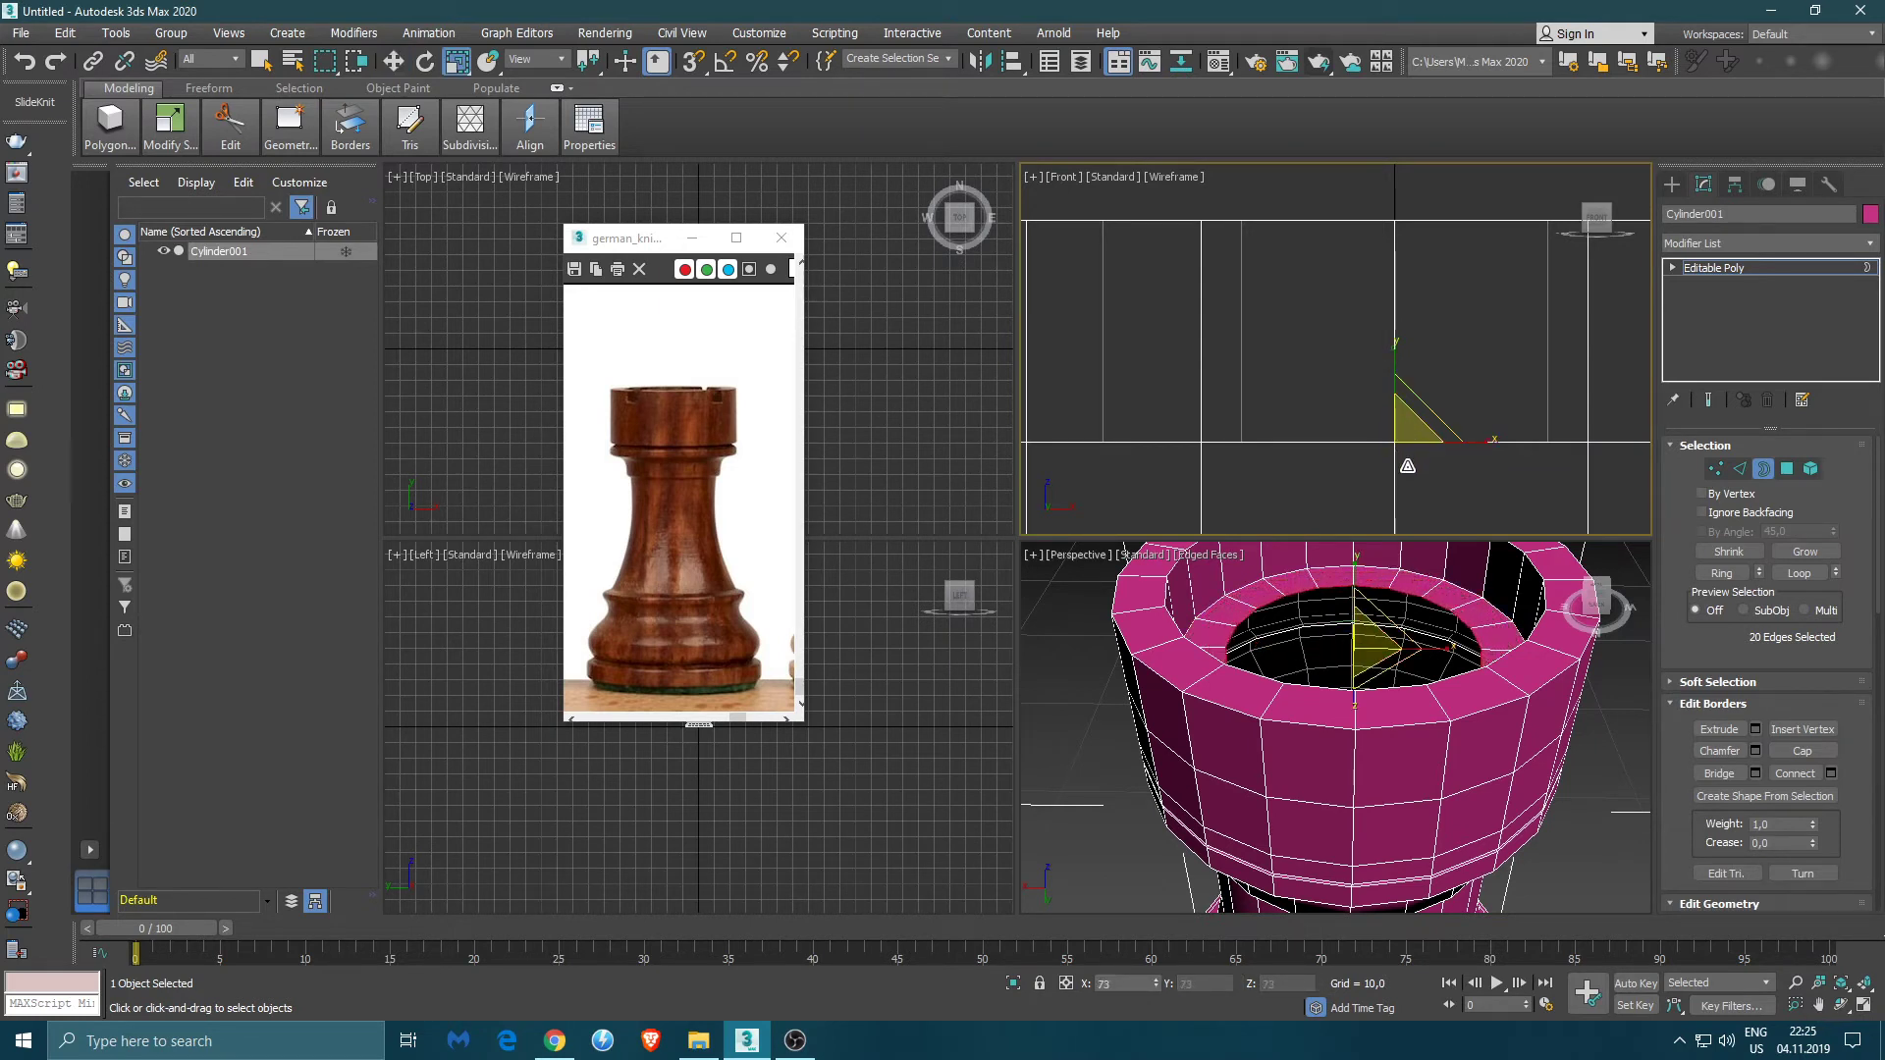
left_click(1779, 752)
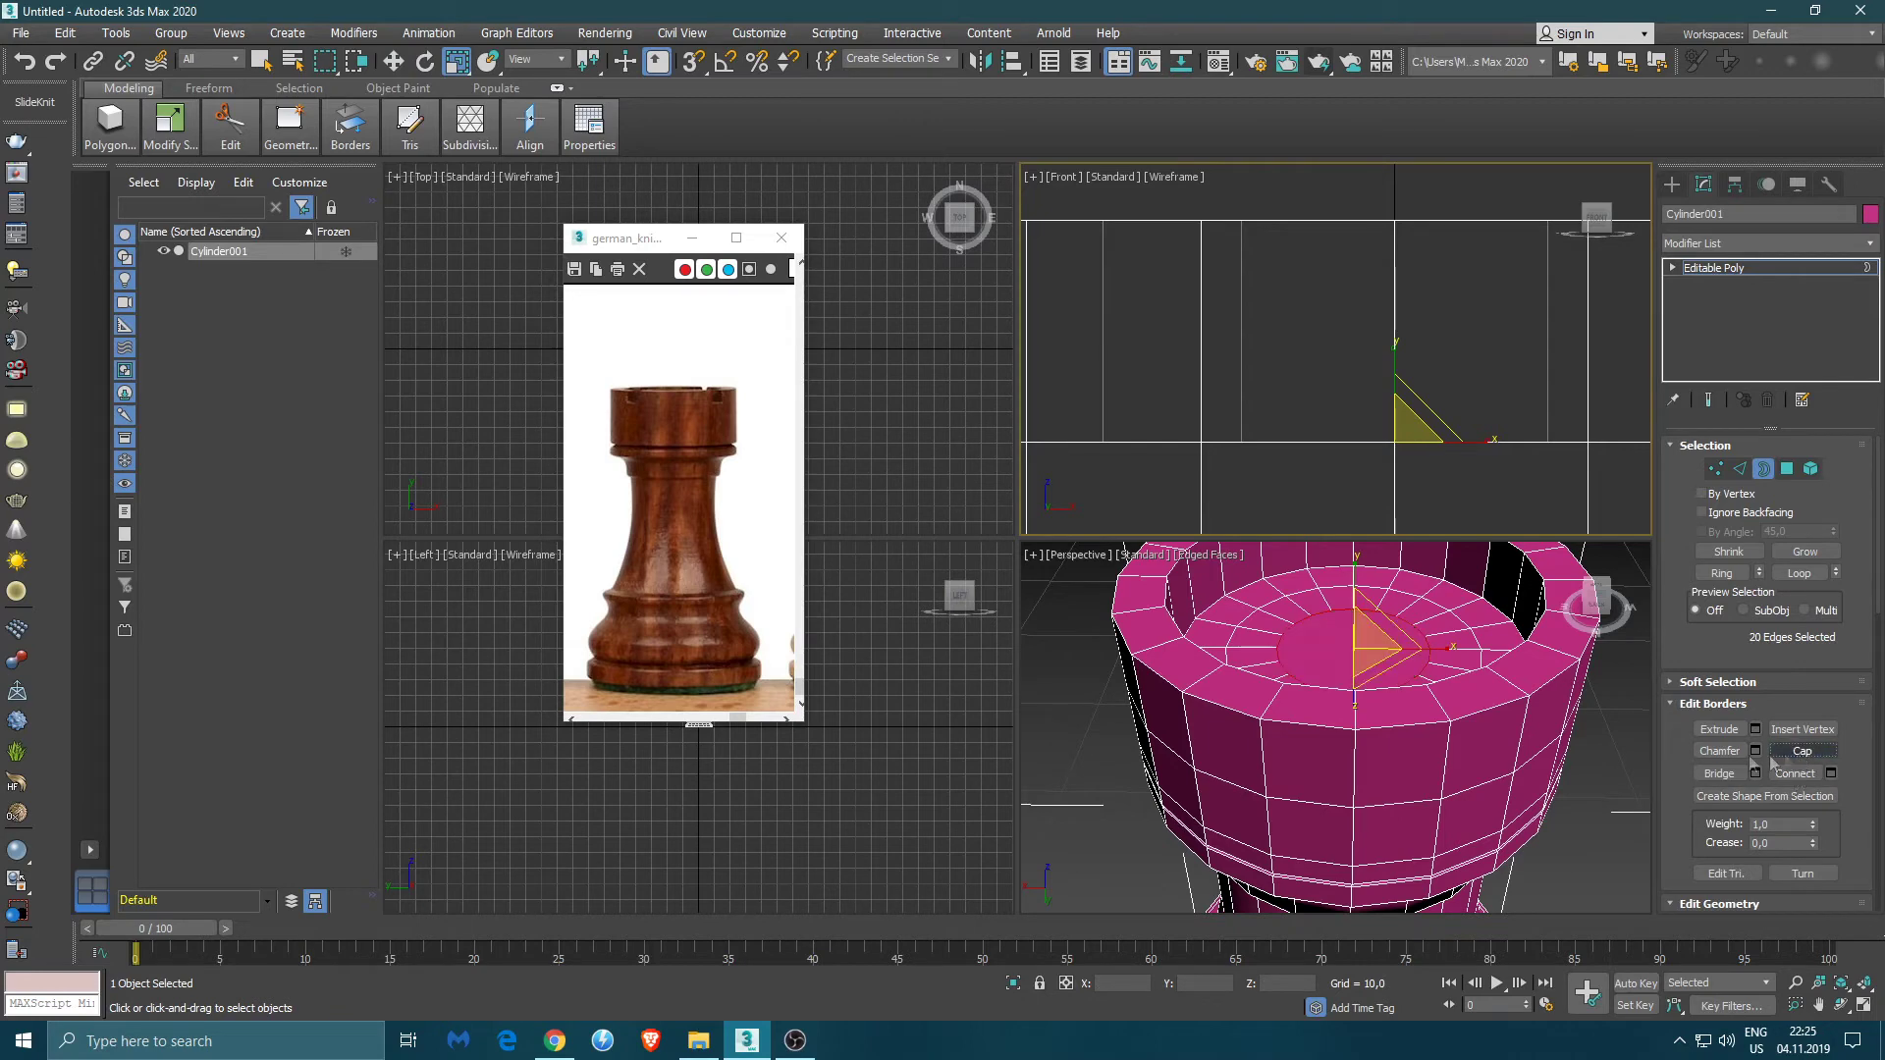
- Chamfer the recess floor's outer loop and the inner and outer rim loops by 0.3 with 2 segments
middle_click_drag(1457, 609, 1406, 640, "alt")
key("2")
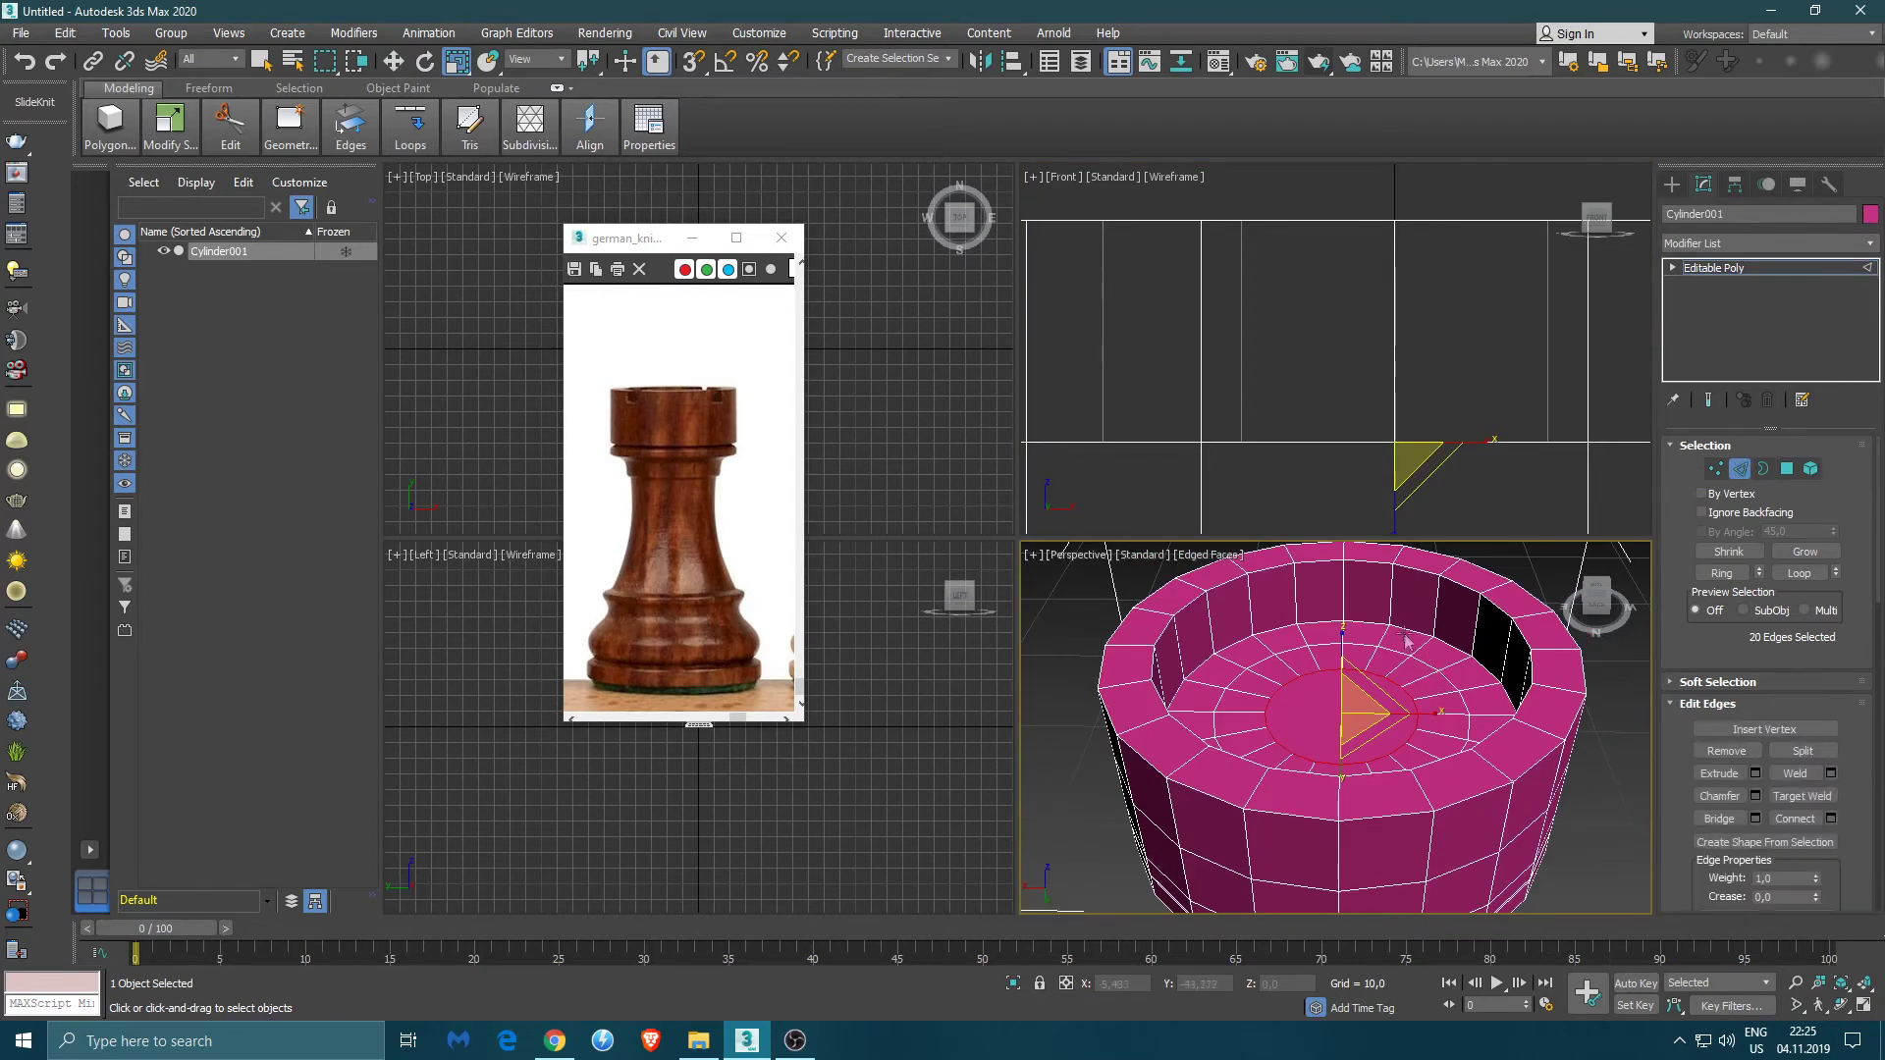
double_click(1414, 634)
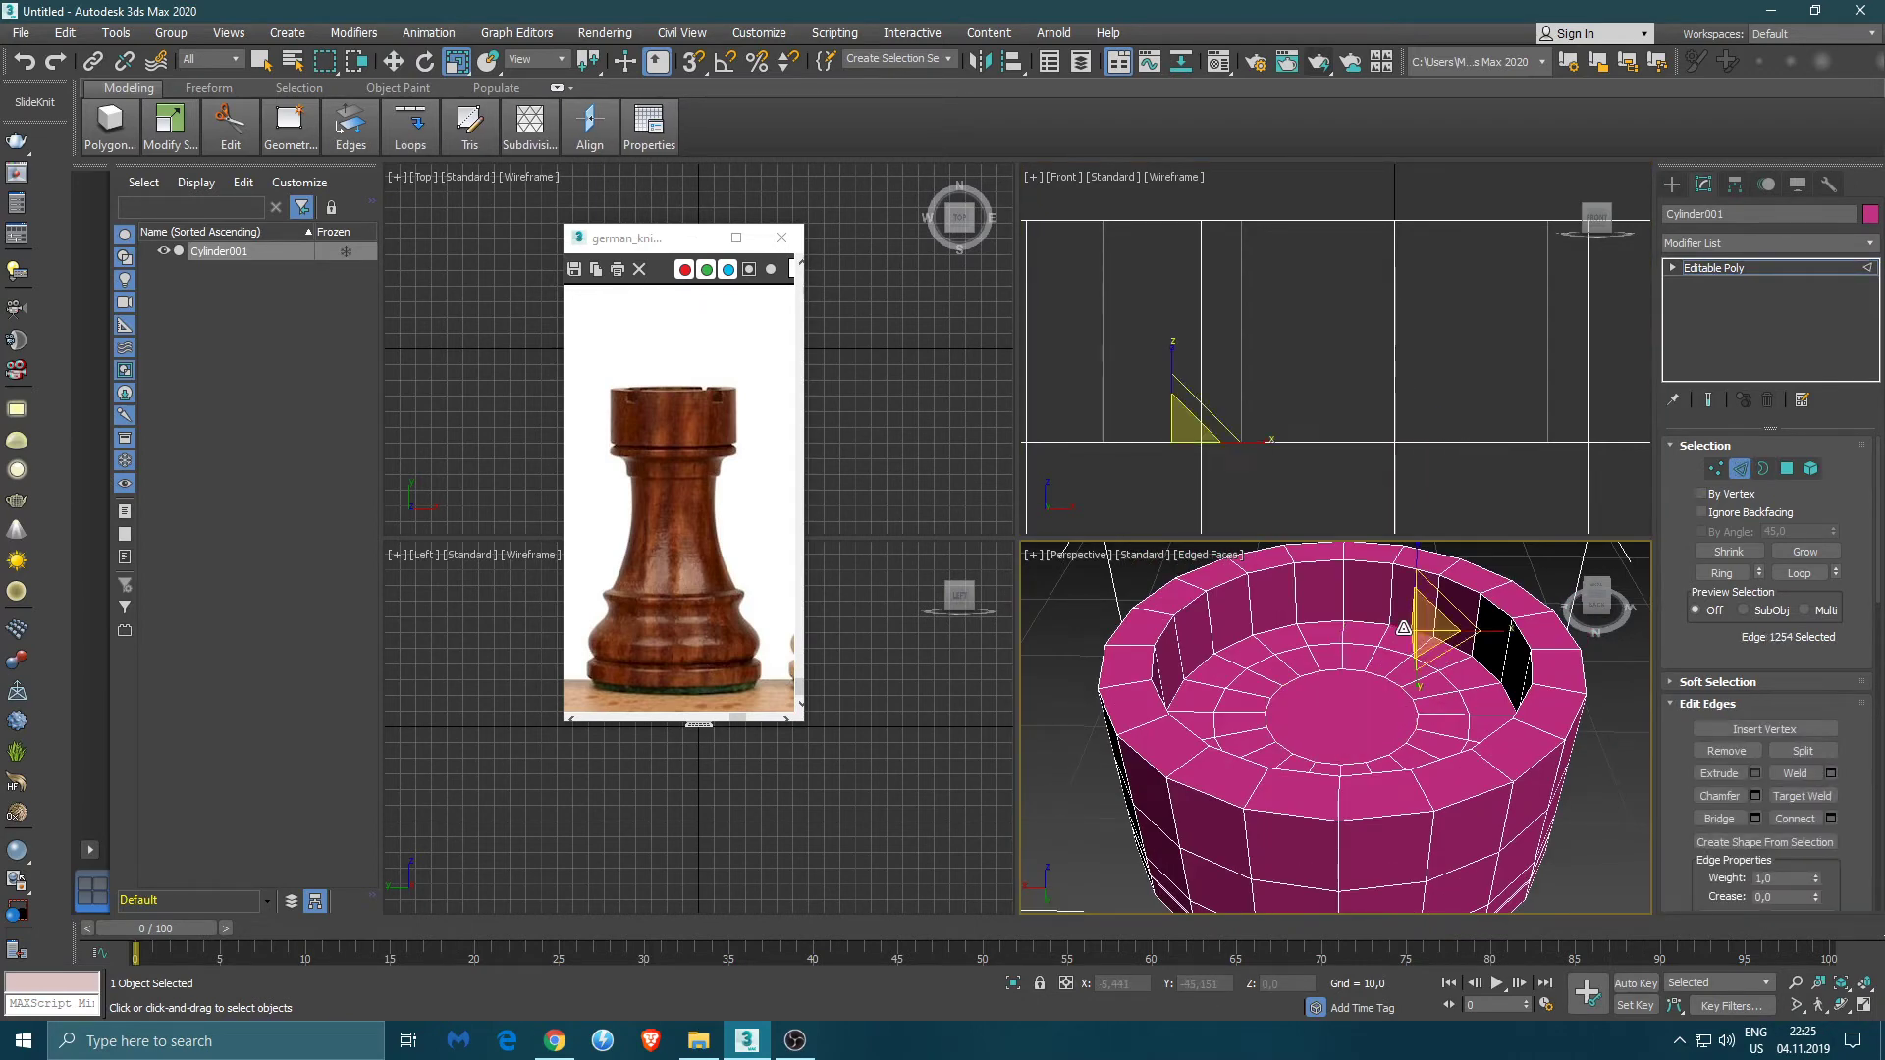
left_click(1755, 797)
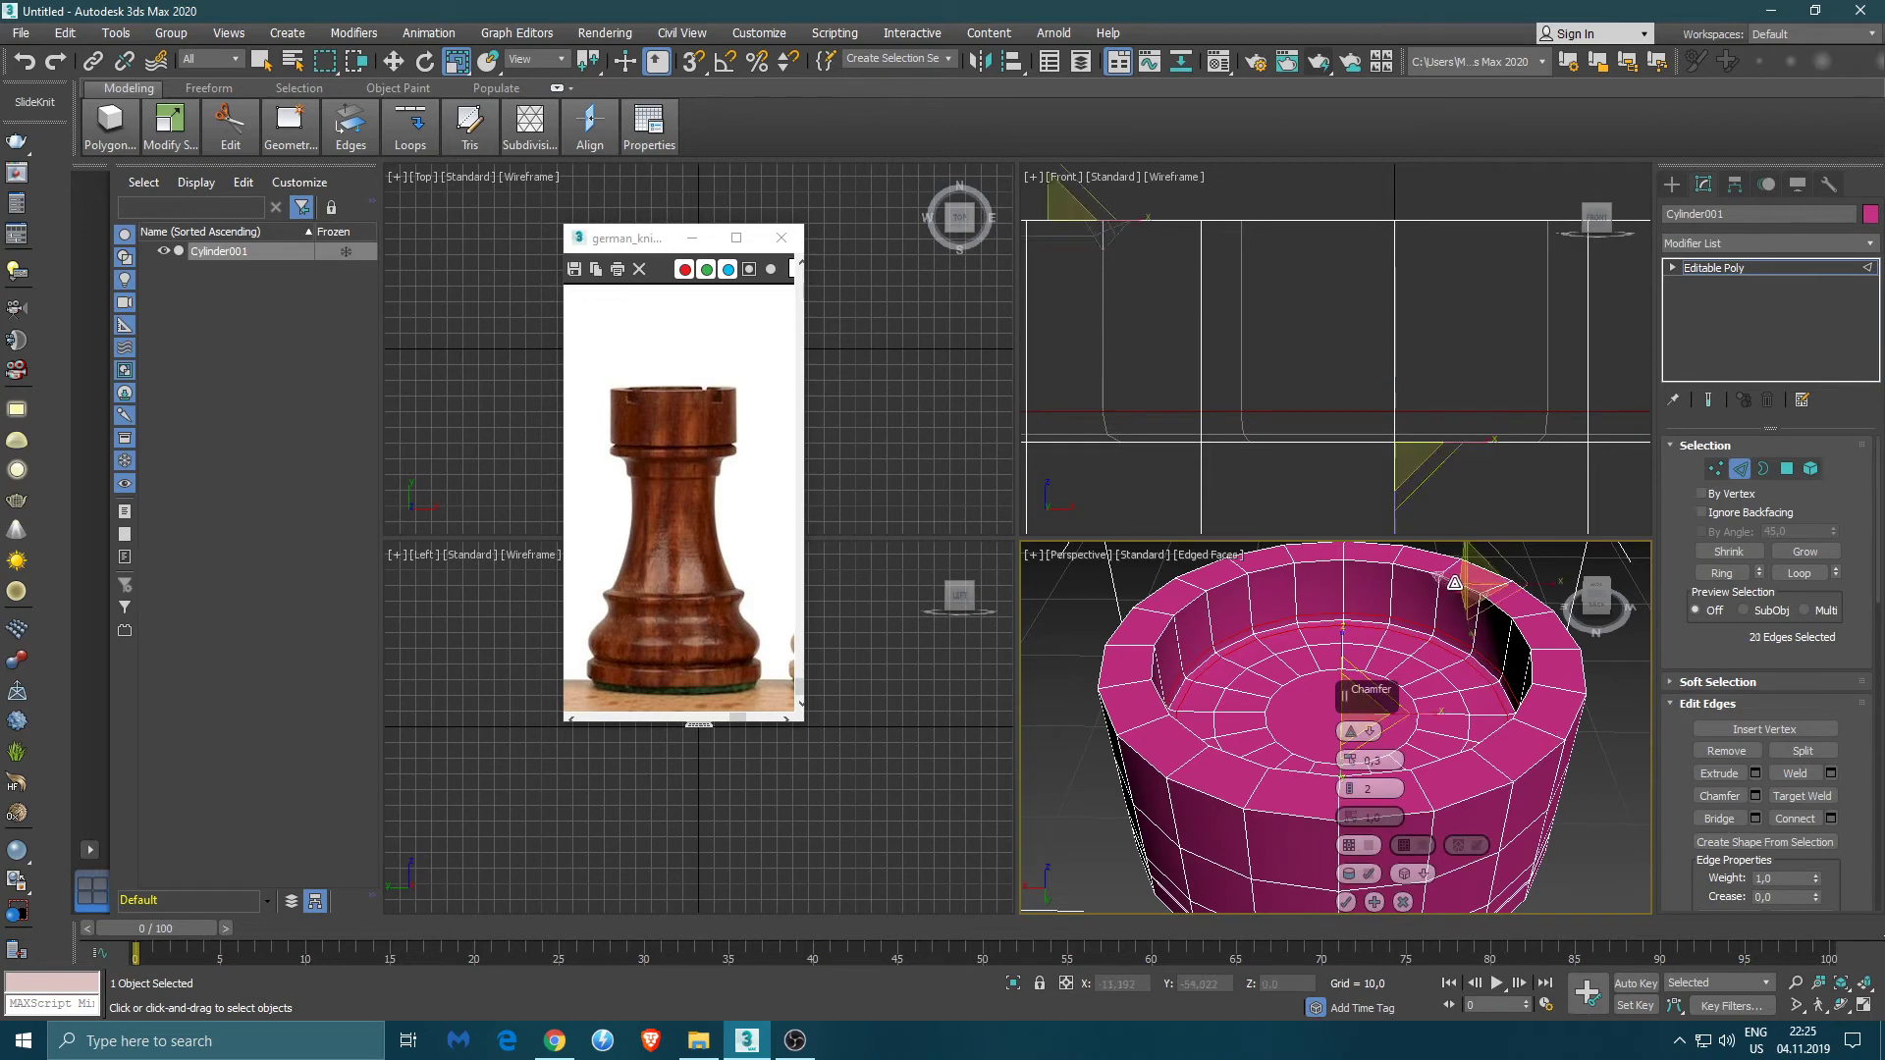
double_click(1452, 592, "ctrl")
double_click(1585, 681, "ctrl")
middle_click_drag(1571, 723, 1505, 648, "alt")
middle_click_drag(1502, 793, 1478, 704)
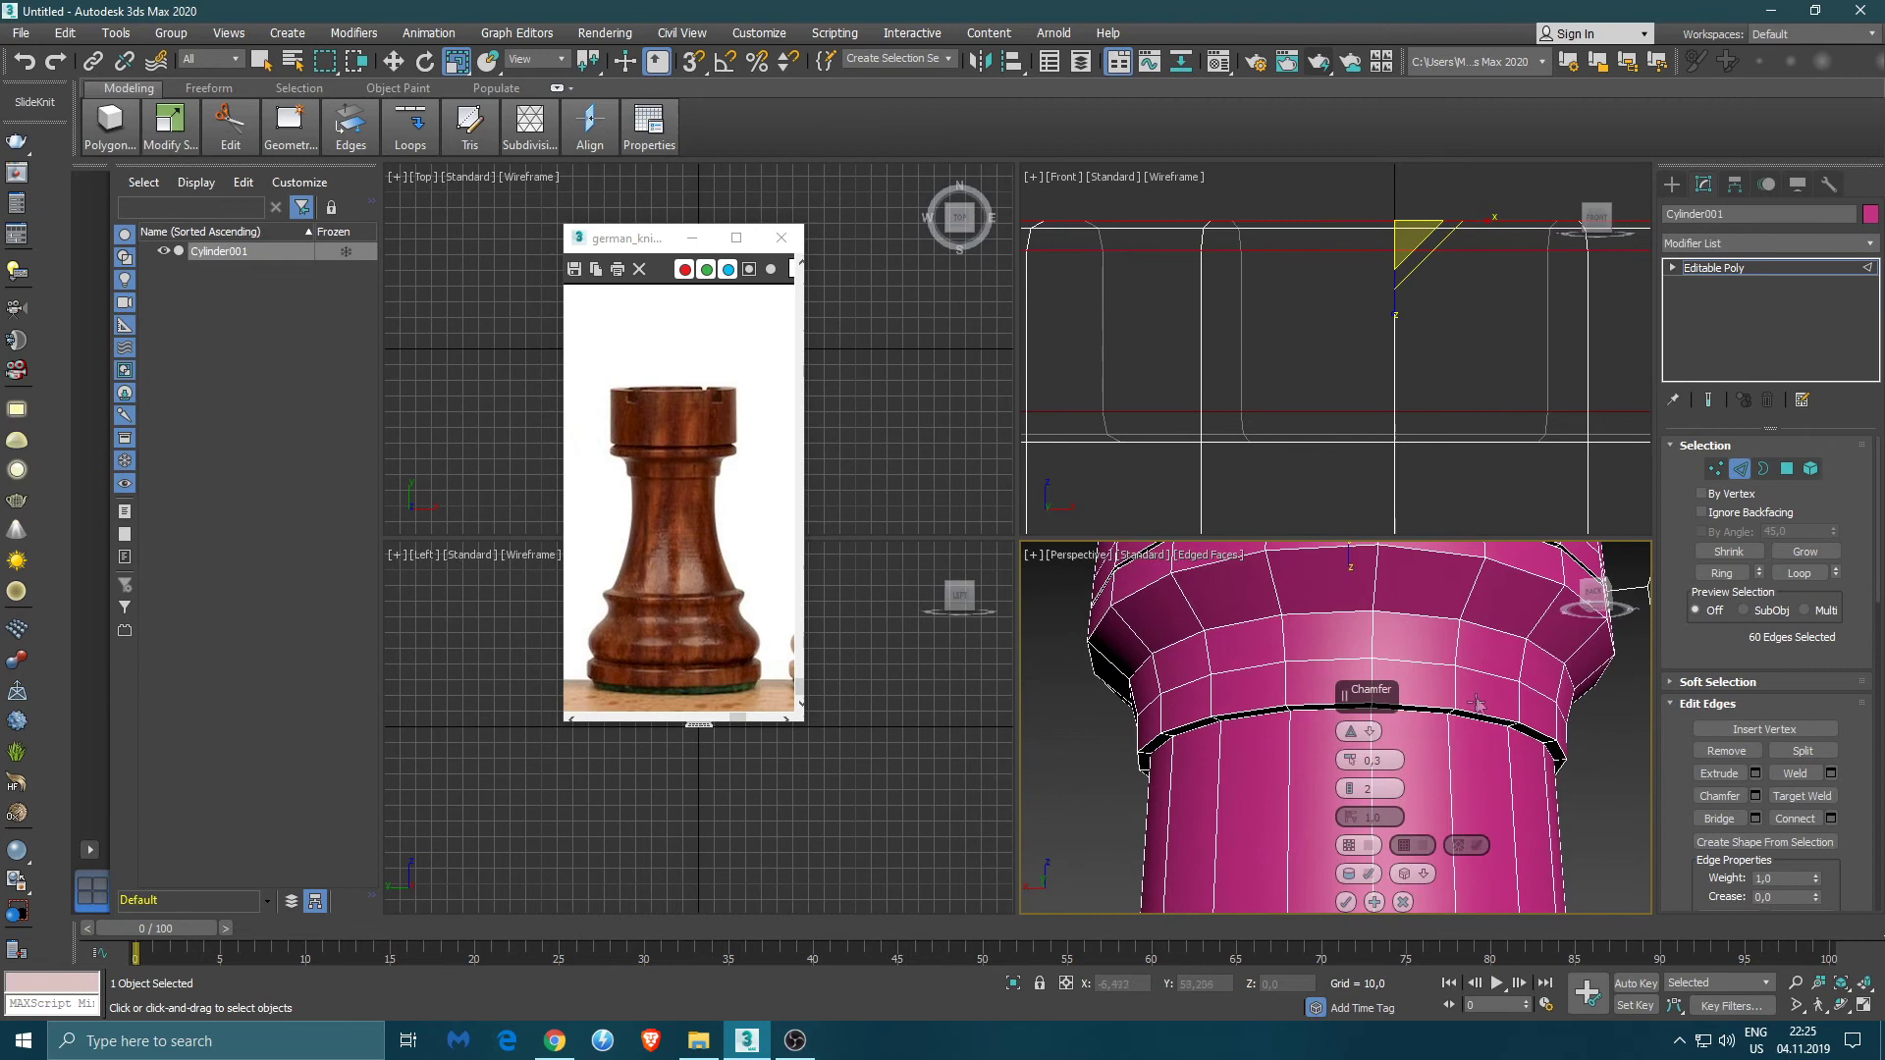
double_click(1481, 713, "ctrl")
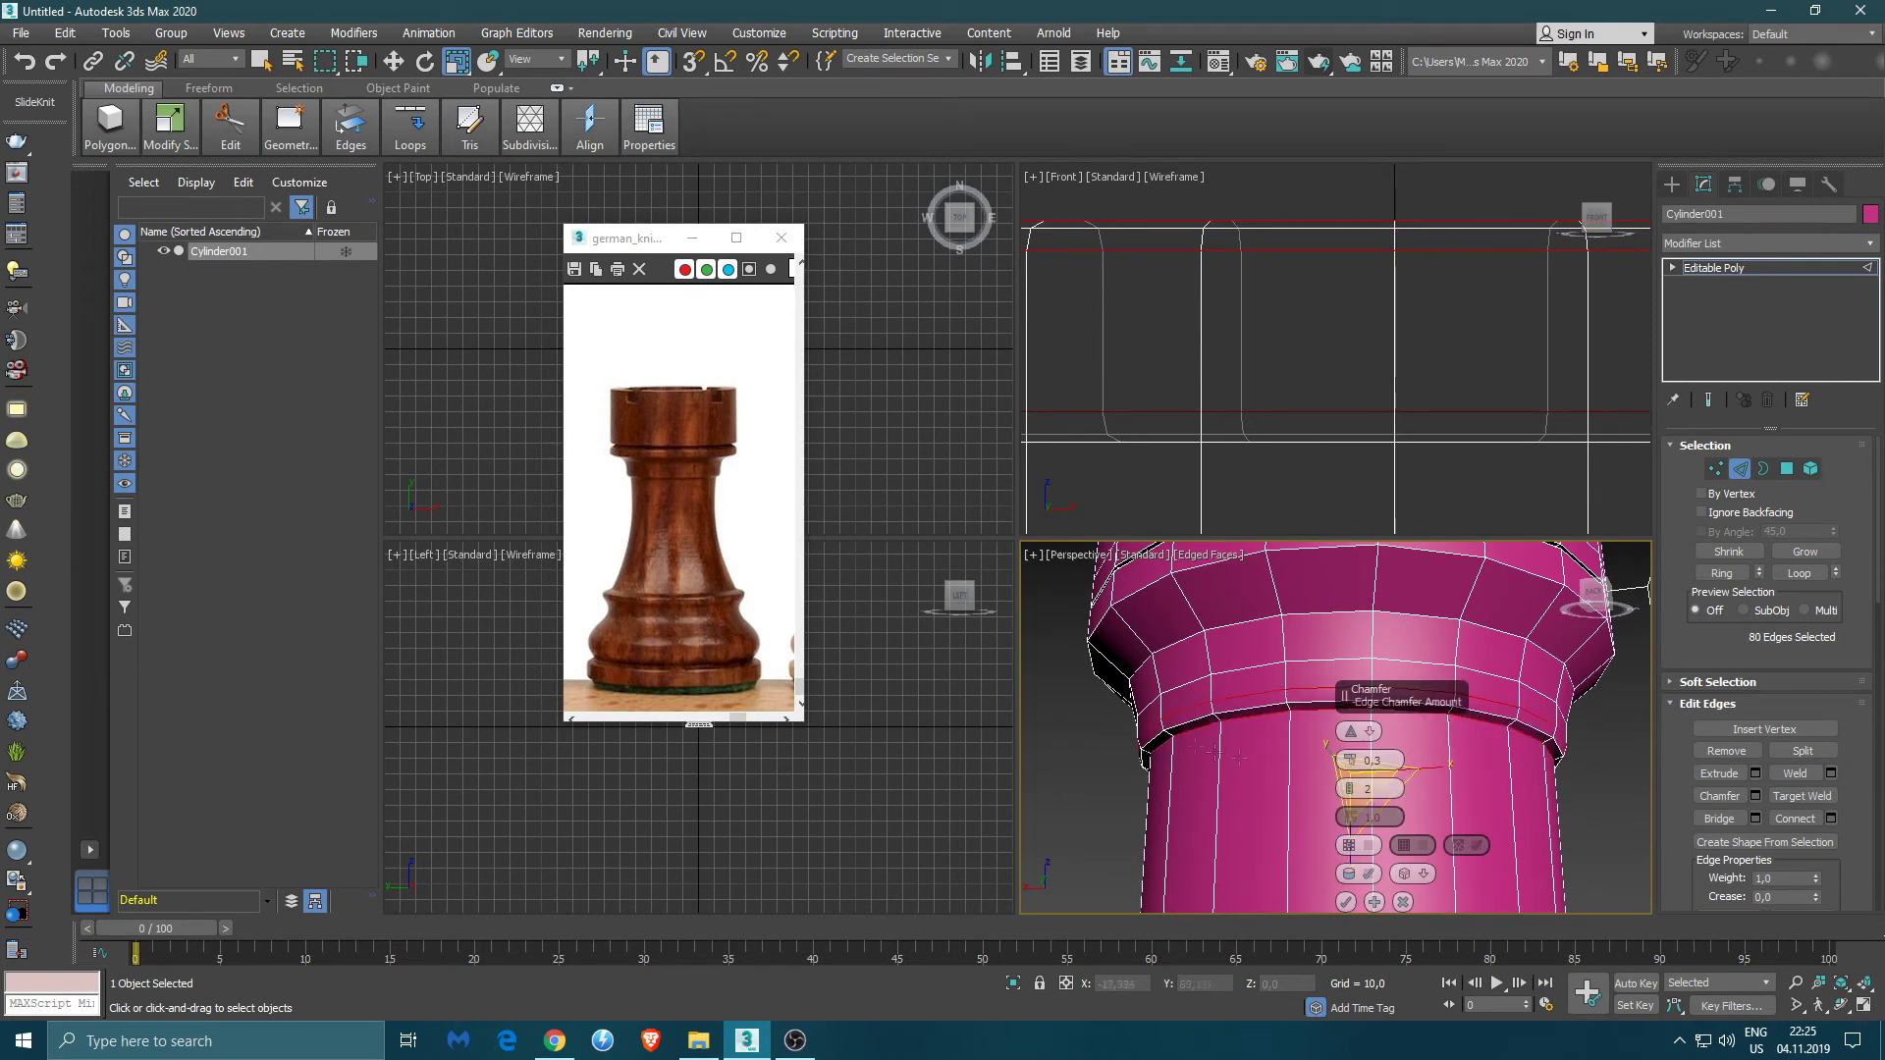
left_click_drag(1098, 838, 1601, 757)
left_click_drag(1606, 692, 1606, 691, "alt")
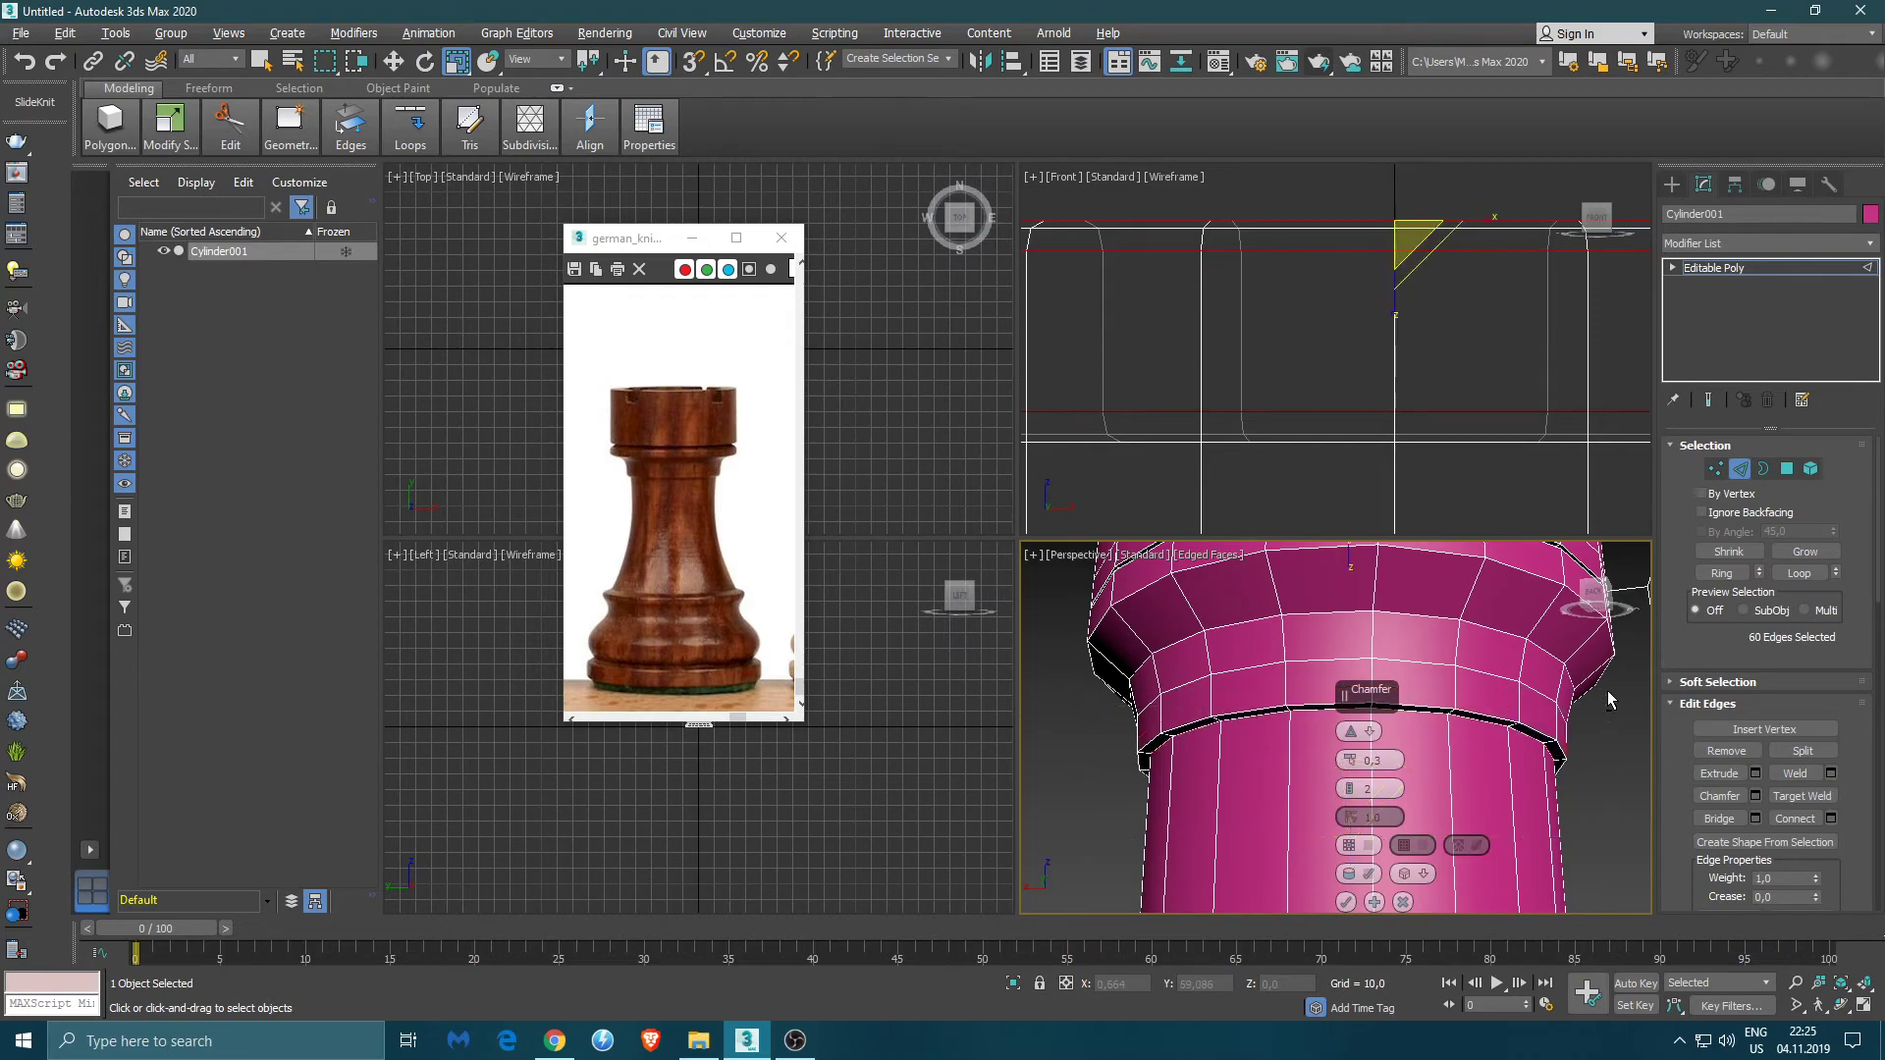
middle_click_drag(1606, 697, 1552, 822, "alt")
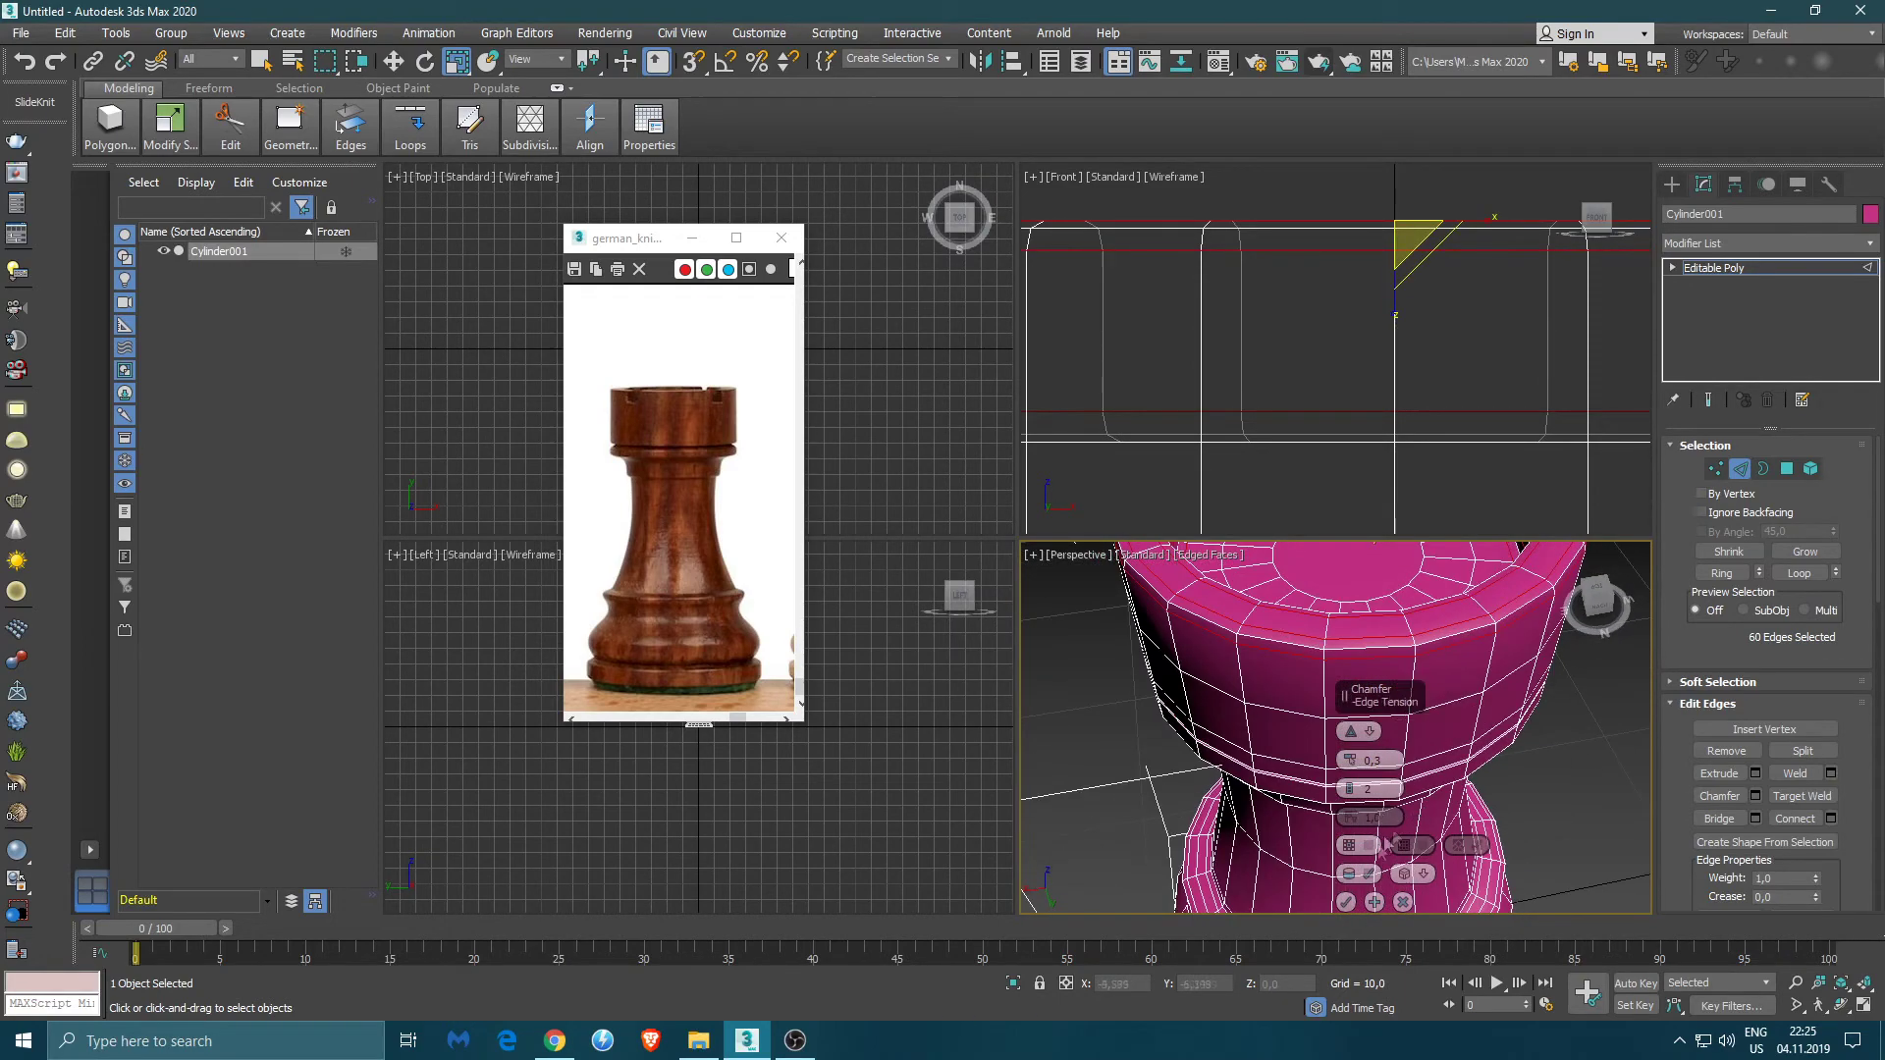
left_click(1346, 901)
- Select the centre vertices in the lowest row of the rim's chamfer in the Front view and copy their Z height
key("z")
middle_click_drag(1266, 766, 1356, 694, "alt")
scroll(1434, 383, "down", 3)
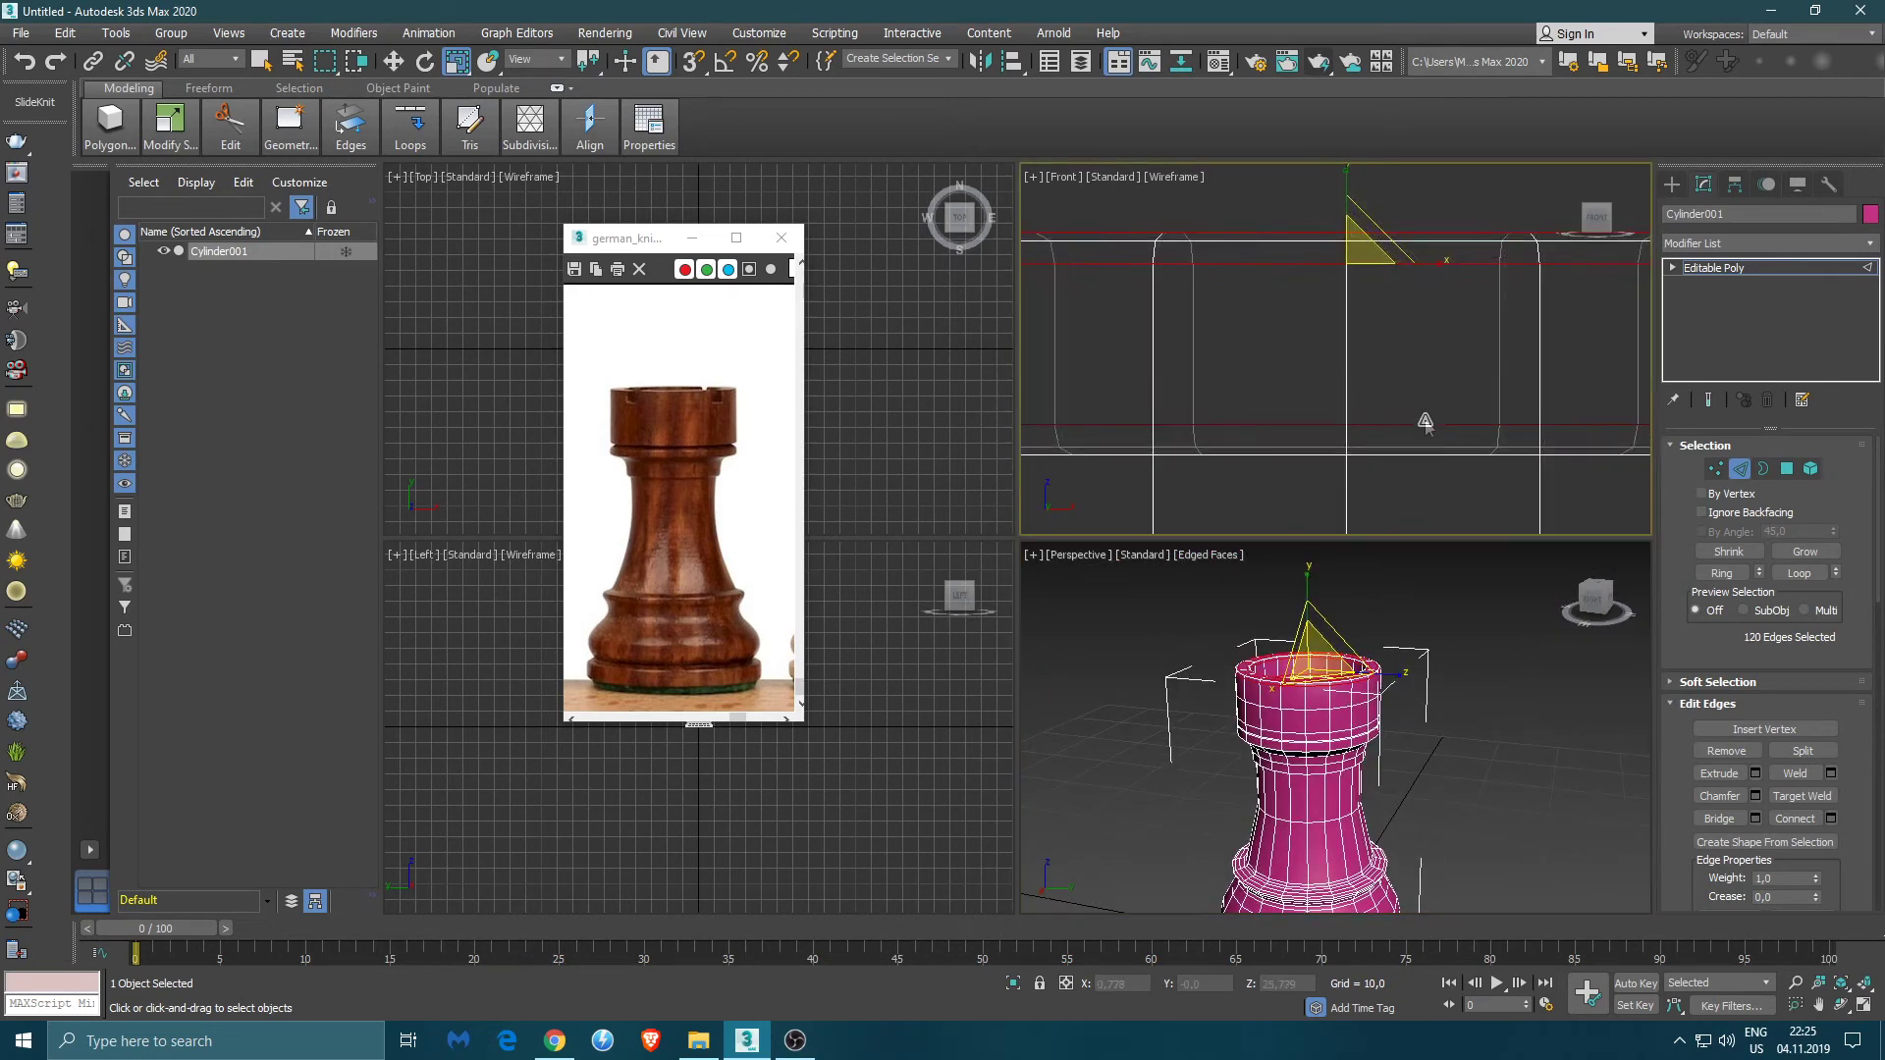
key("1")
left_click_drag(1386, 334, 1416, 379)
key("w")
mouse_move(1395, 310)
left_mouse_down()
mouse_move(1396, 368)
mouse_move(1399, 307)
left_mouse_up()
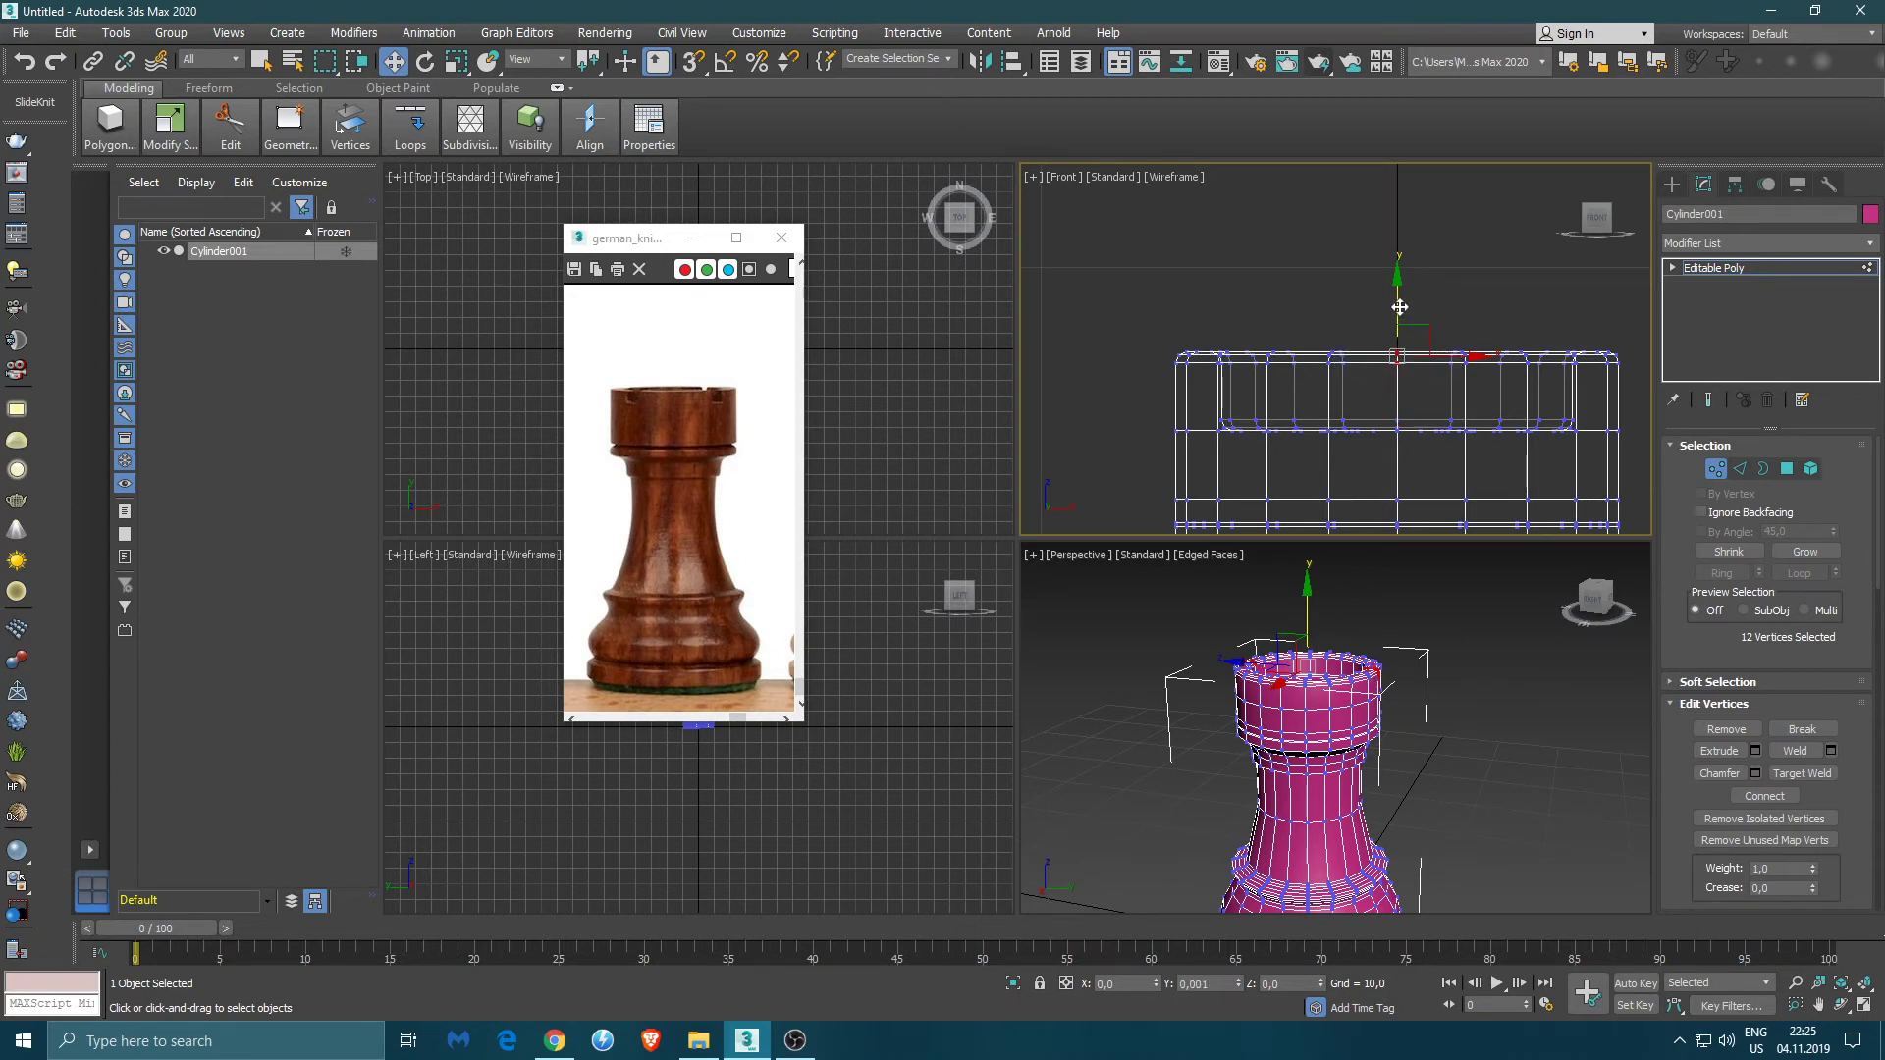
scroll(1396, 381, "up", 6)
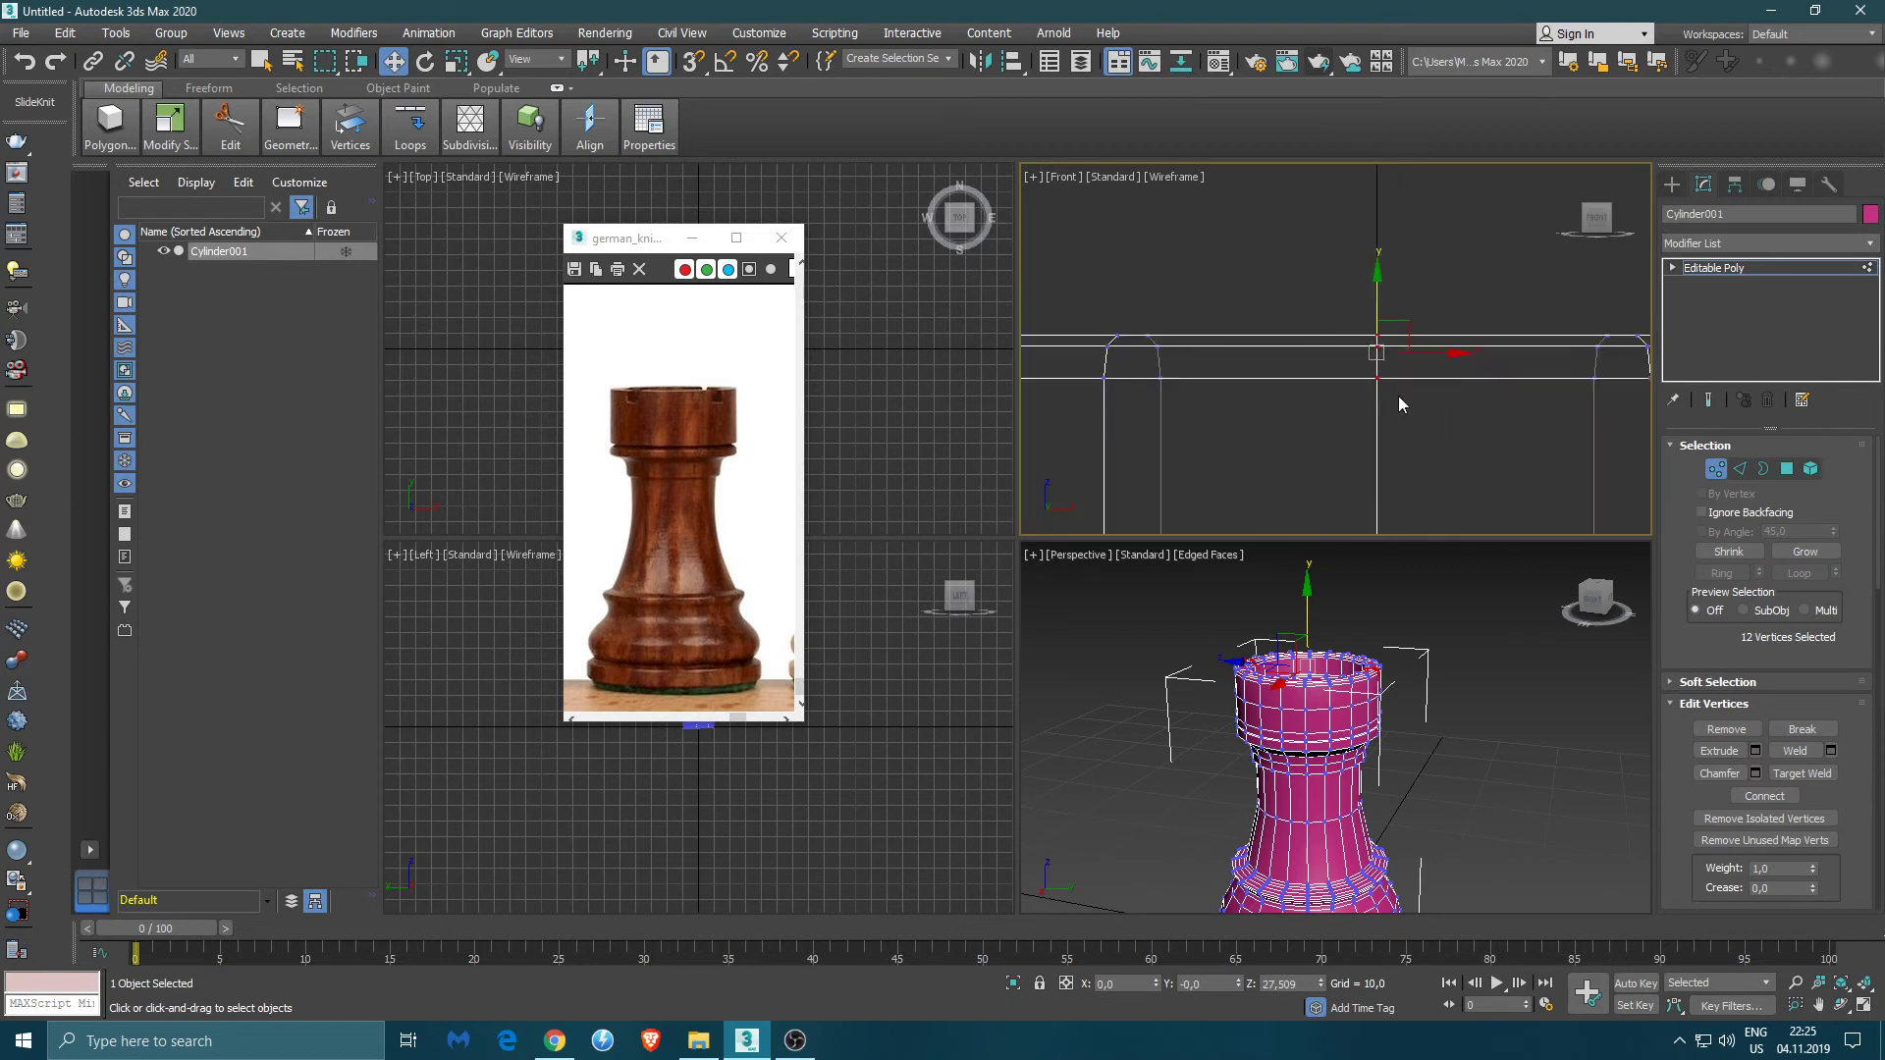
left_click(1376, 378)
double_click(1302, 984)
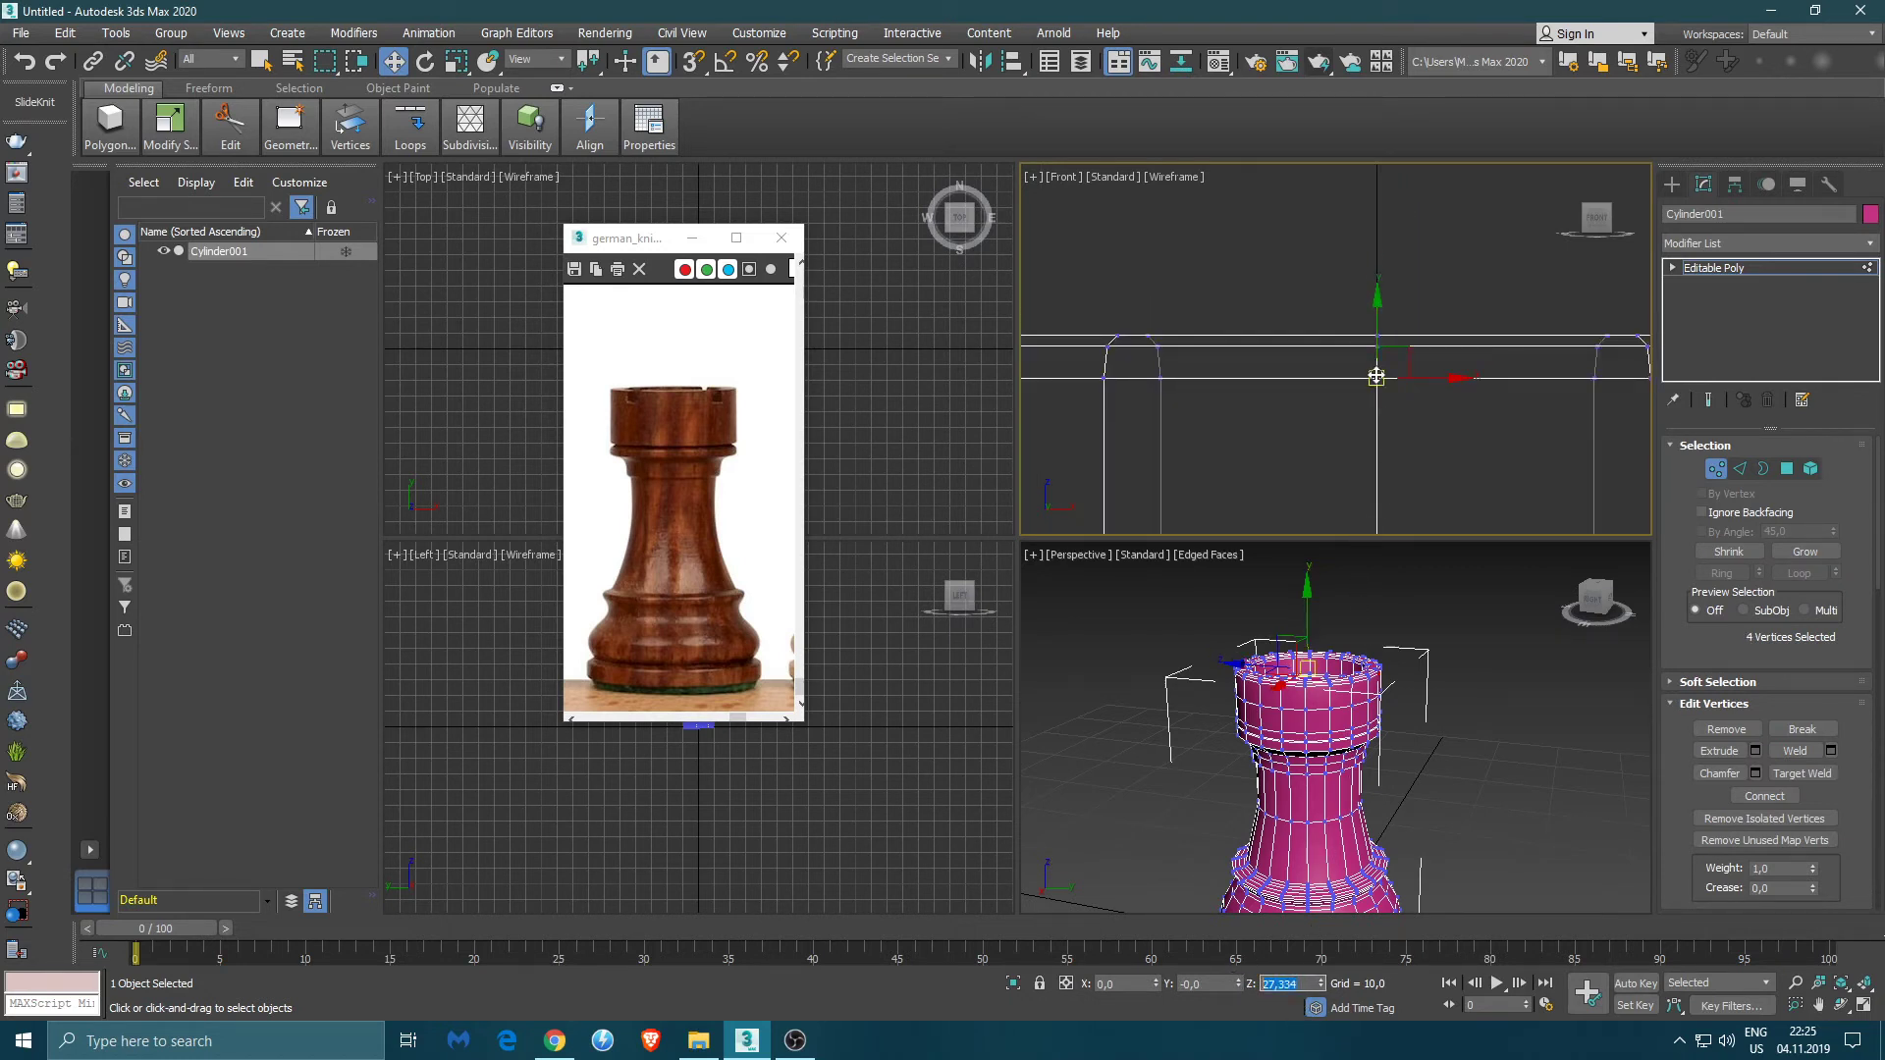
- Set the Z height of the centre vertices in the middle and top rim rows to 27.334, matching the lowest row
left_click_drag(1374, 365, 1379, 345)
double_click(1289, 984)
left_click(1375, 344)
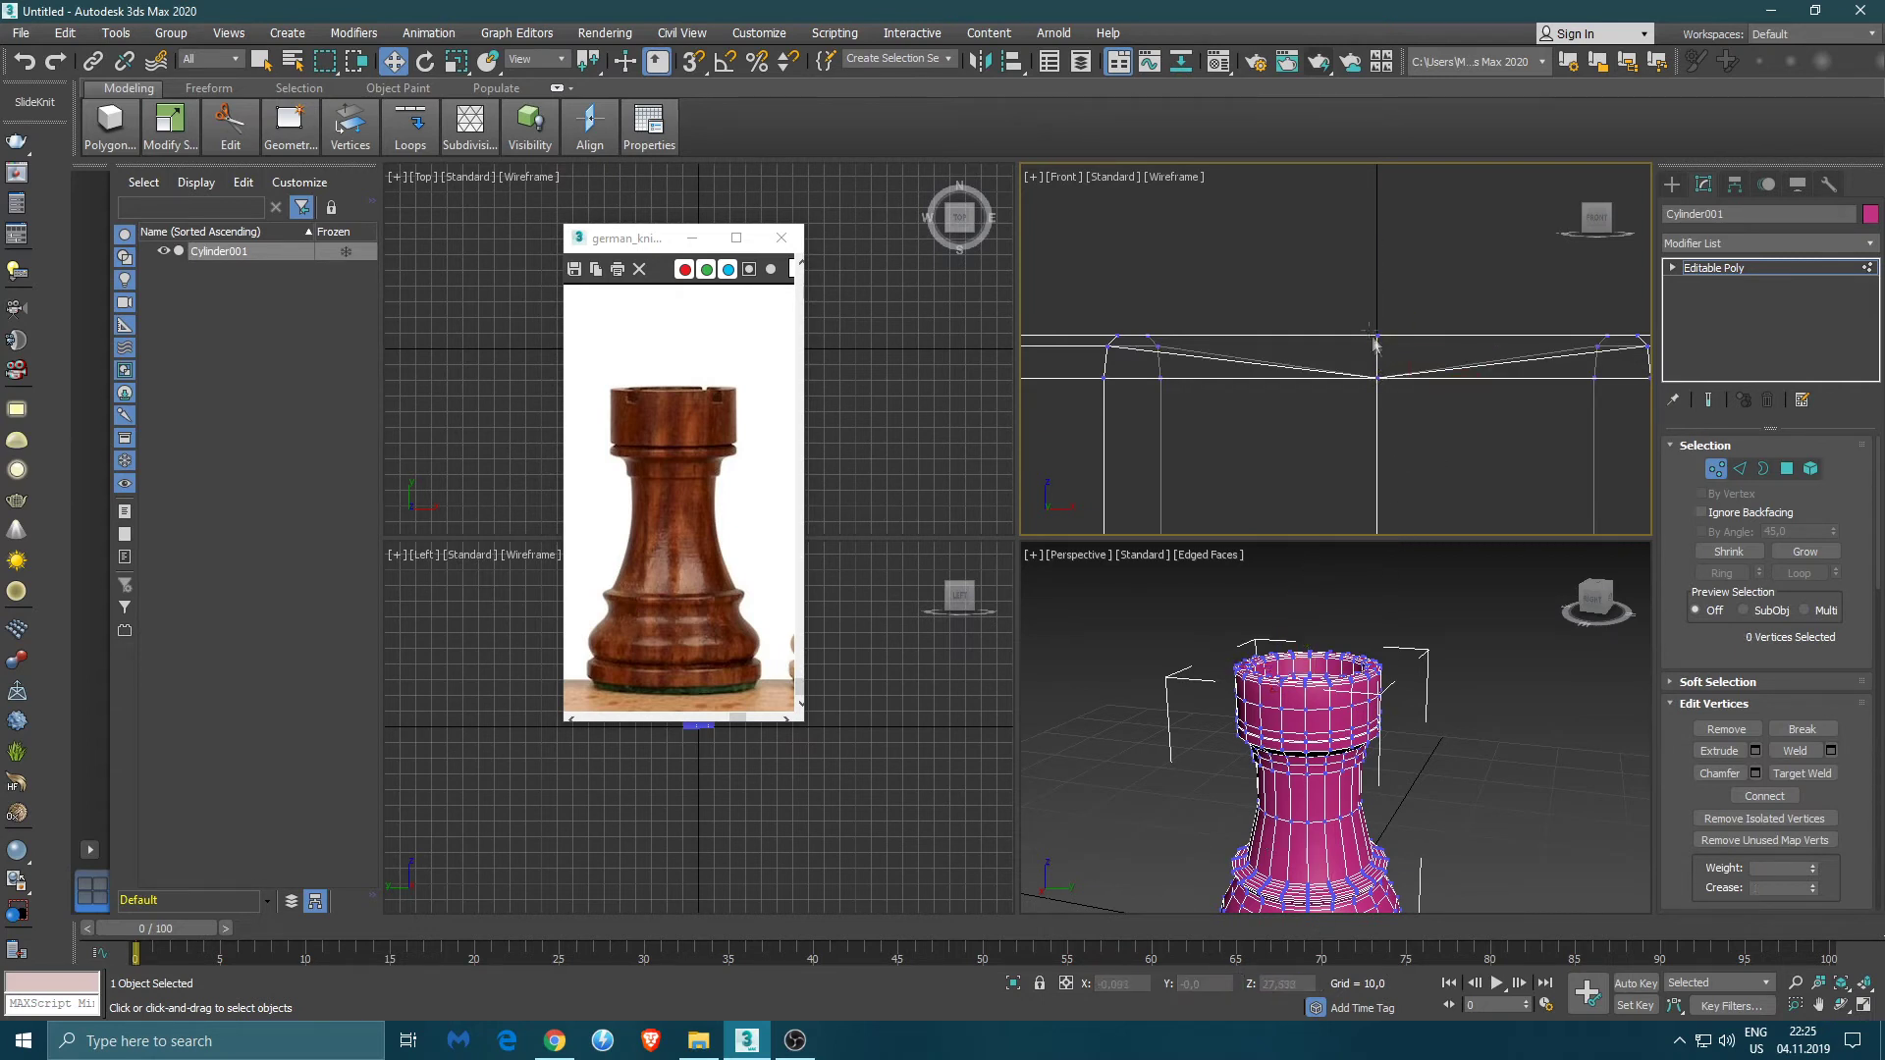
left_click_drag(1387, 345, 1388, 348)
double_click(1263, 986)
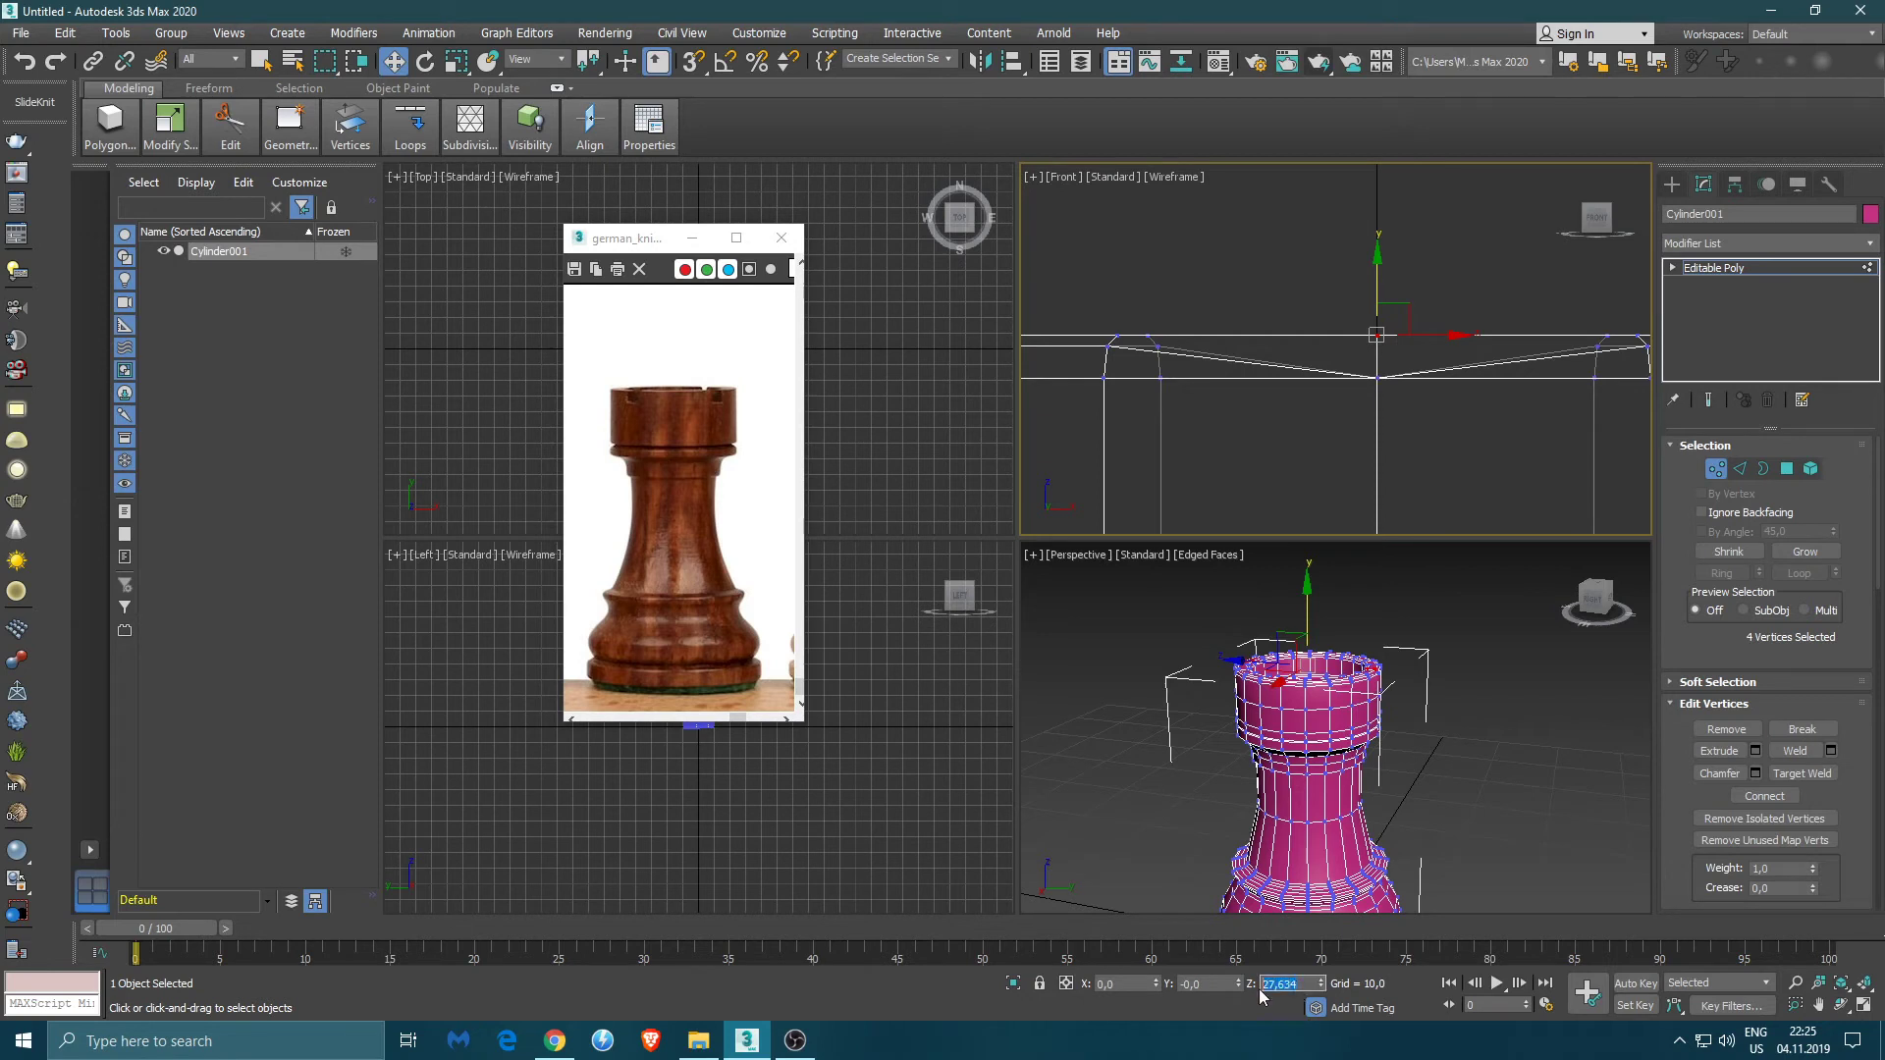
left_click(1387, 450)
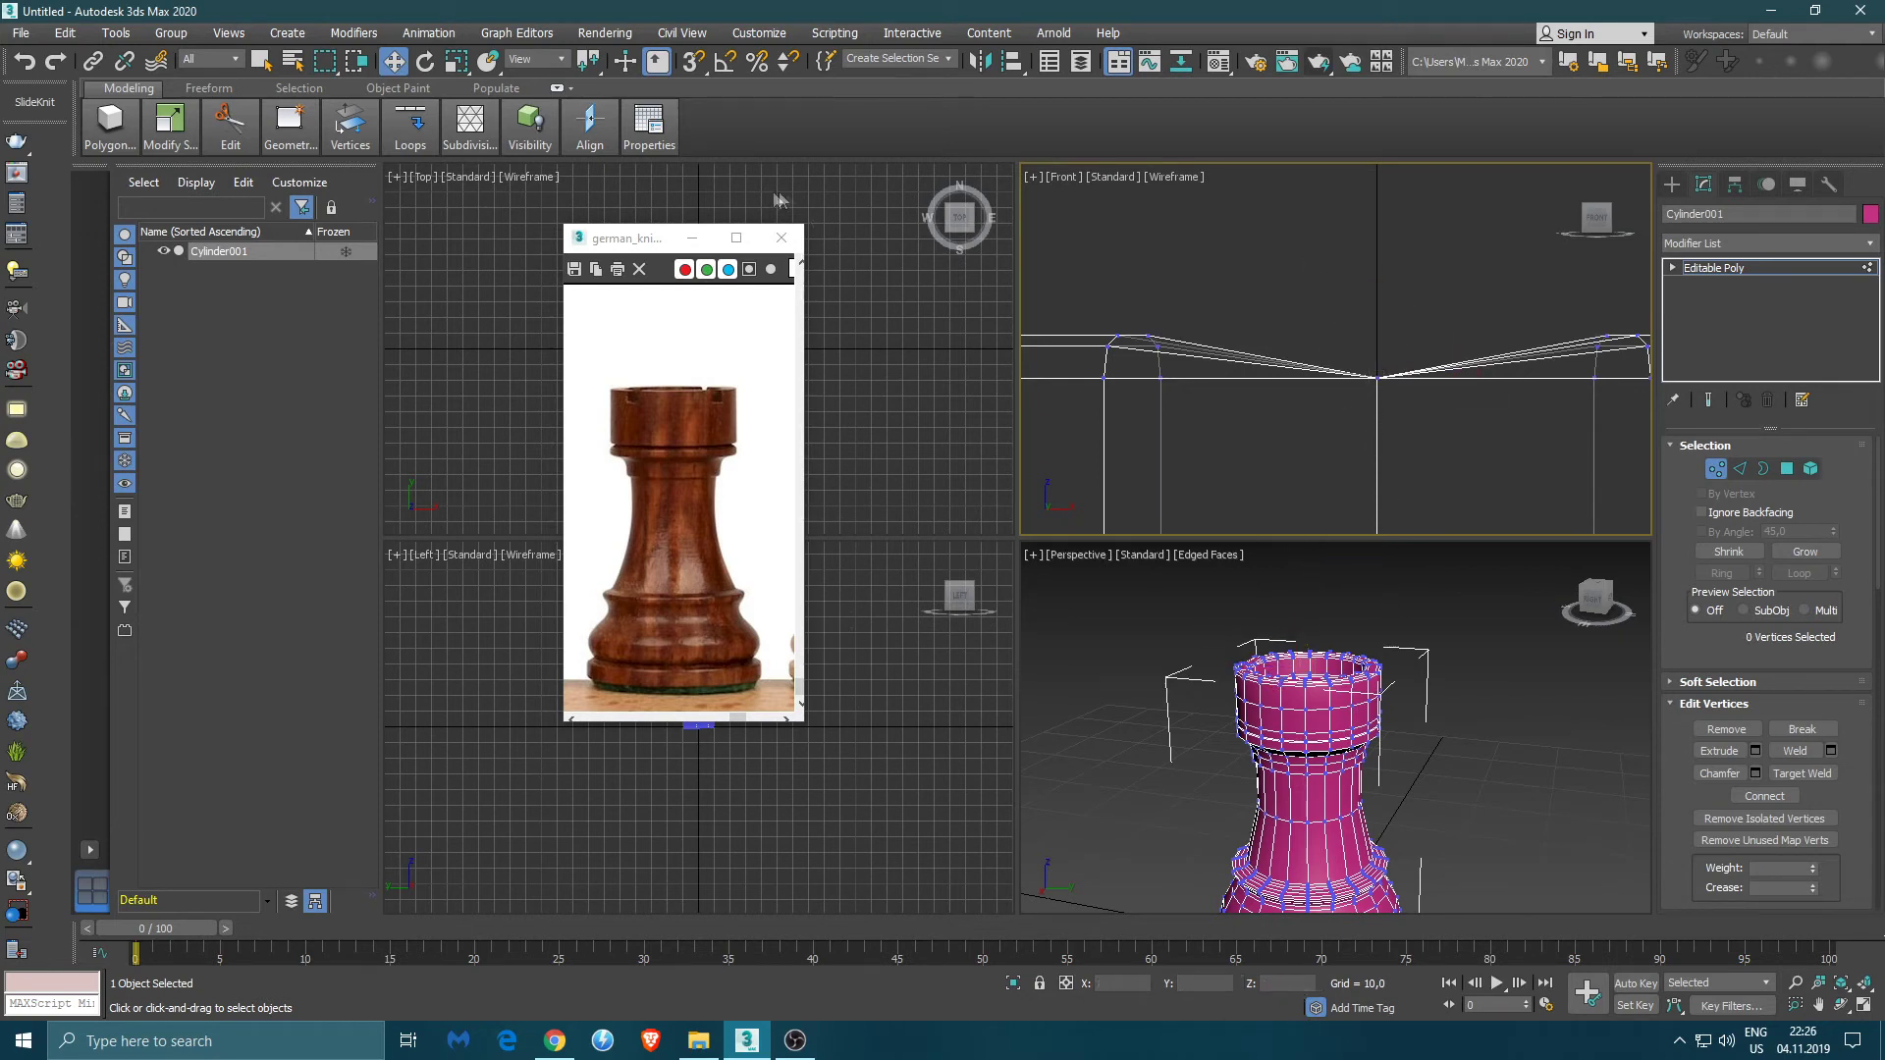
- Move the reference photo window aside to uncover the Top and Left views
left_click_drag(650, 247, 260, 412)
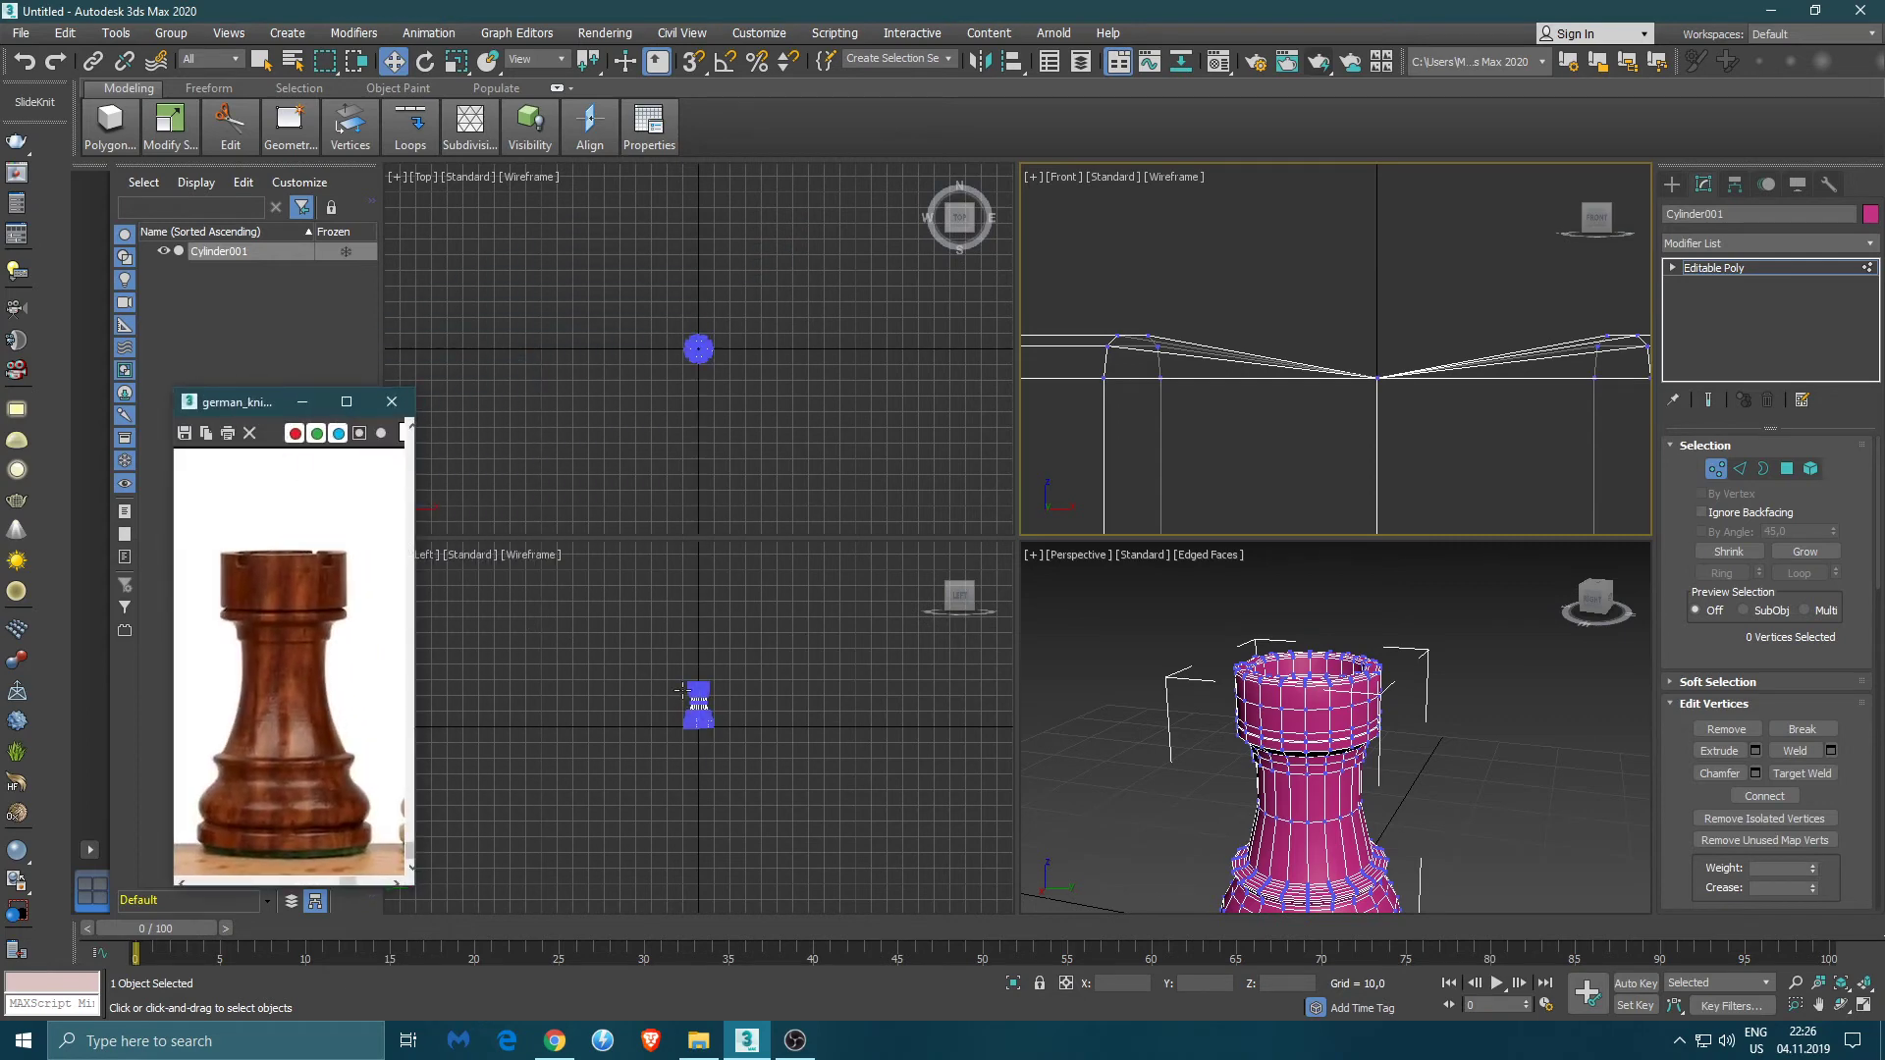
- Set the Z height of the centre vertices in the middle and top rim rows in the Left view to 27.334
scroll(685, 697, "up", 12)
scroll(790, 639, "up", 5)
left_click_drag(781, 633, 782, 634)
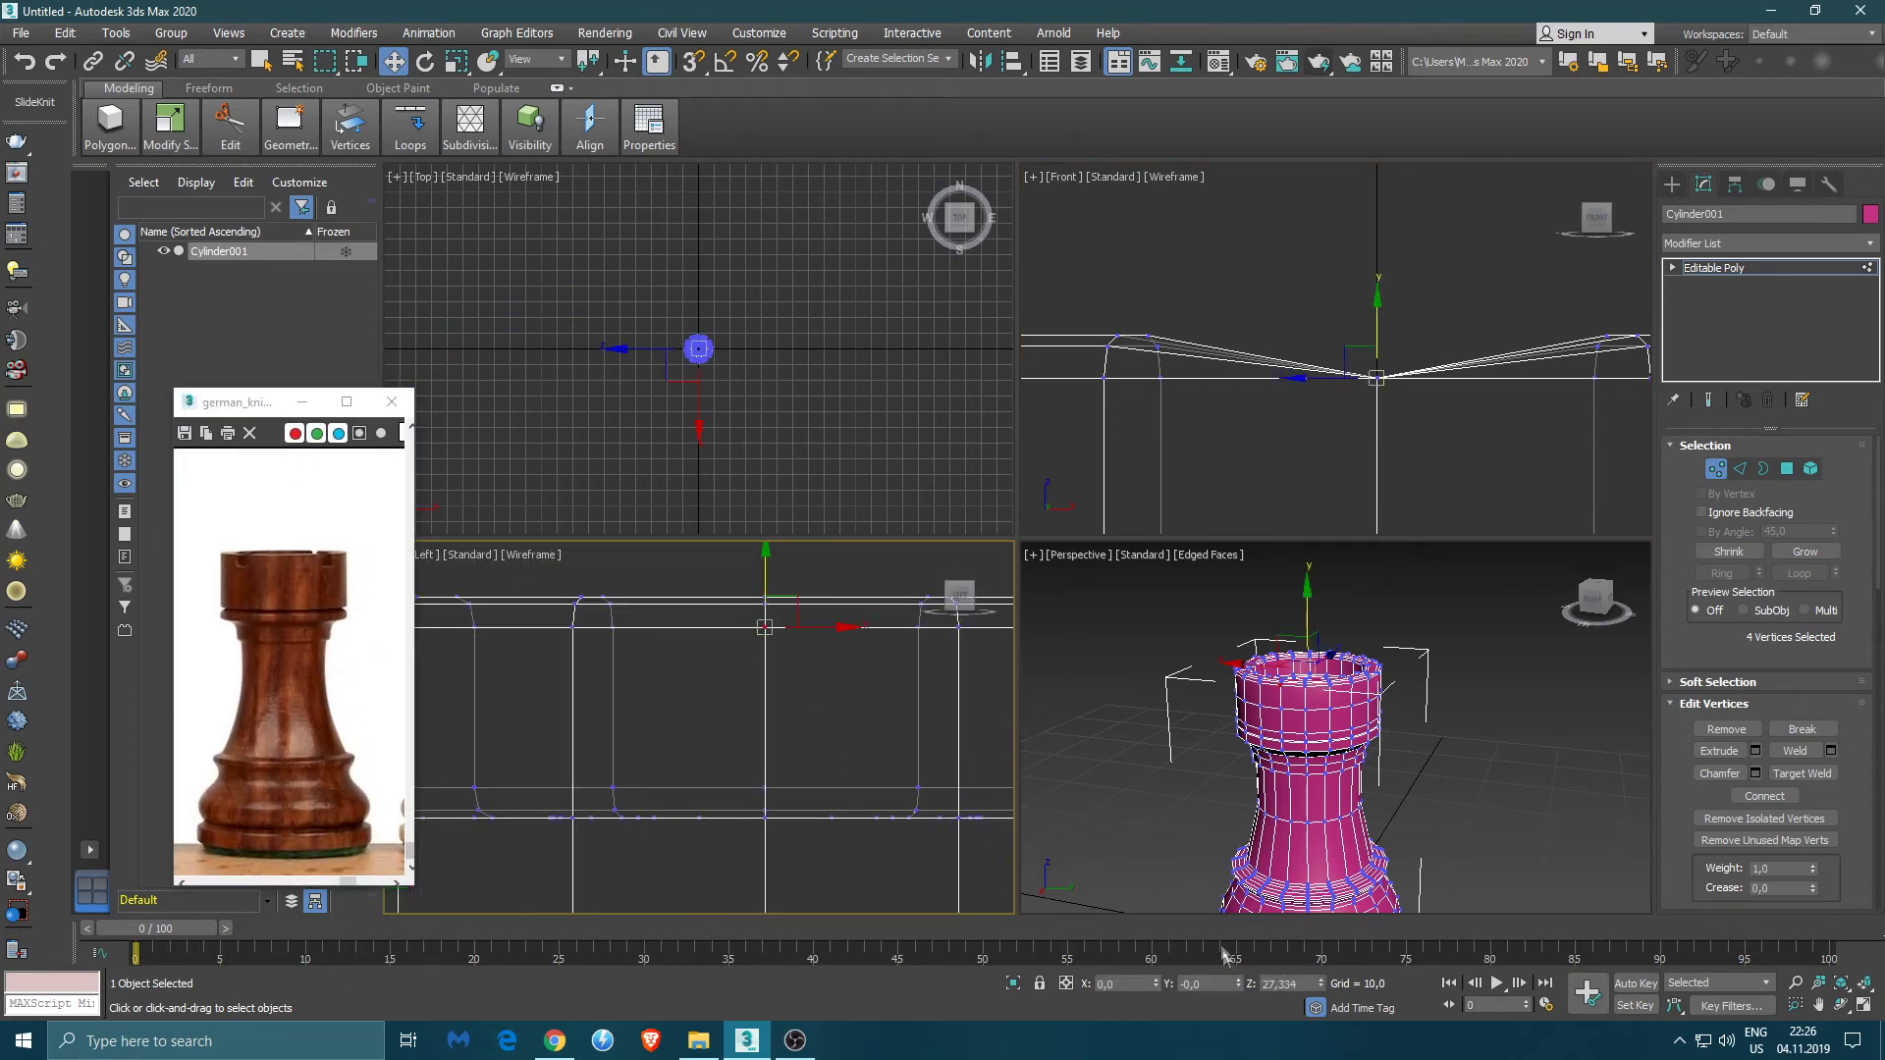
double_click(1299, 982)
type("27,559")
key("Return")
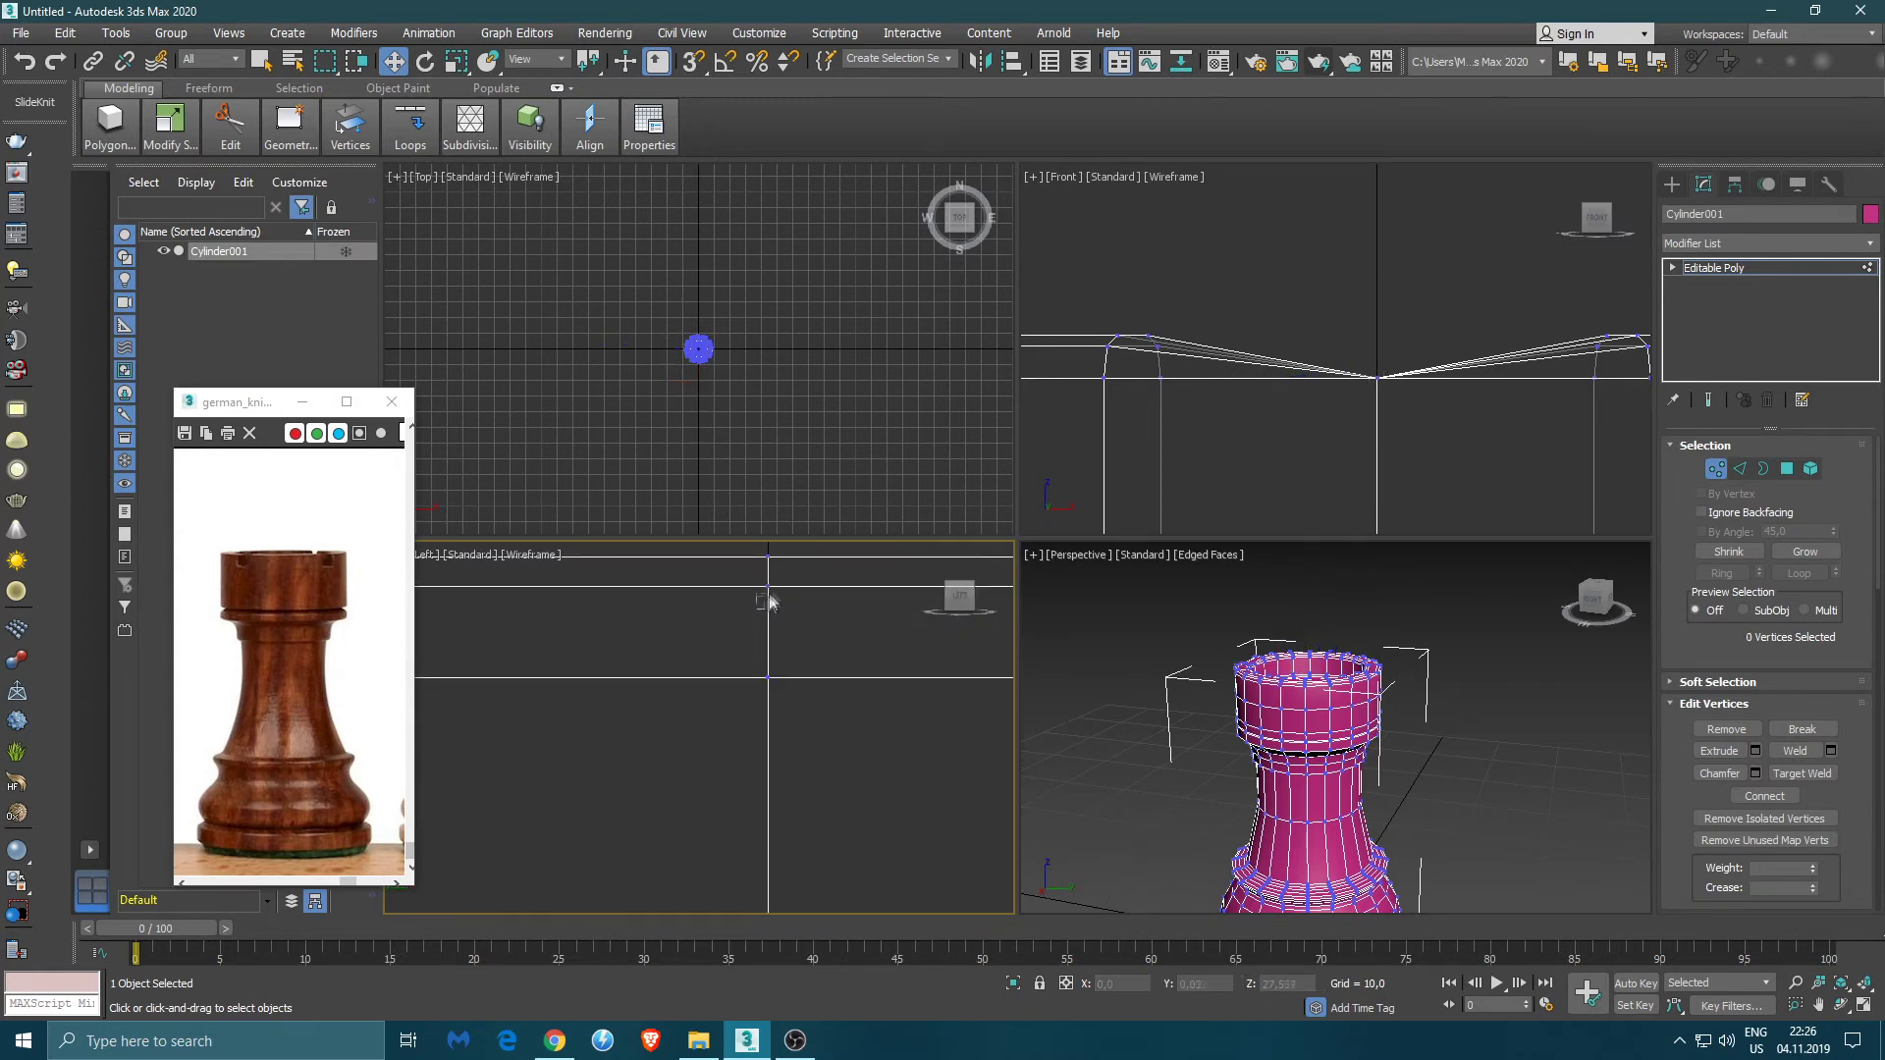
left_click(862, 746)
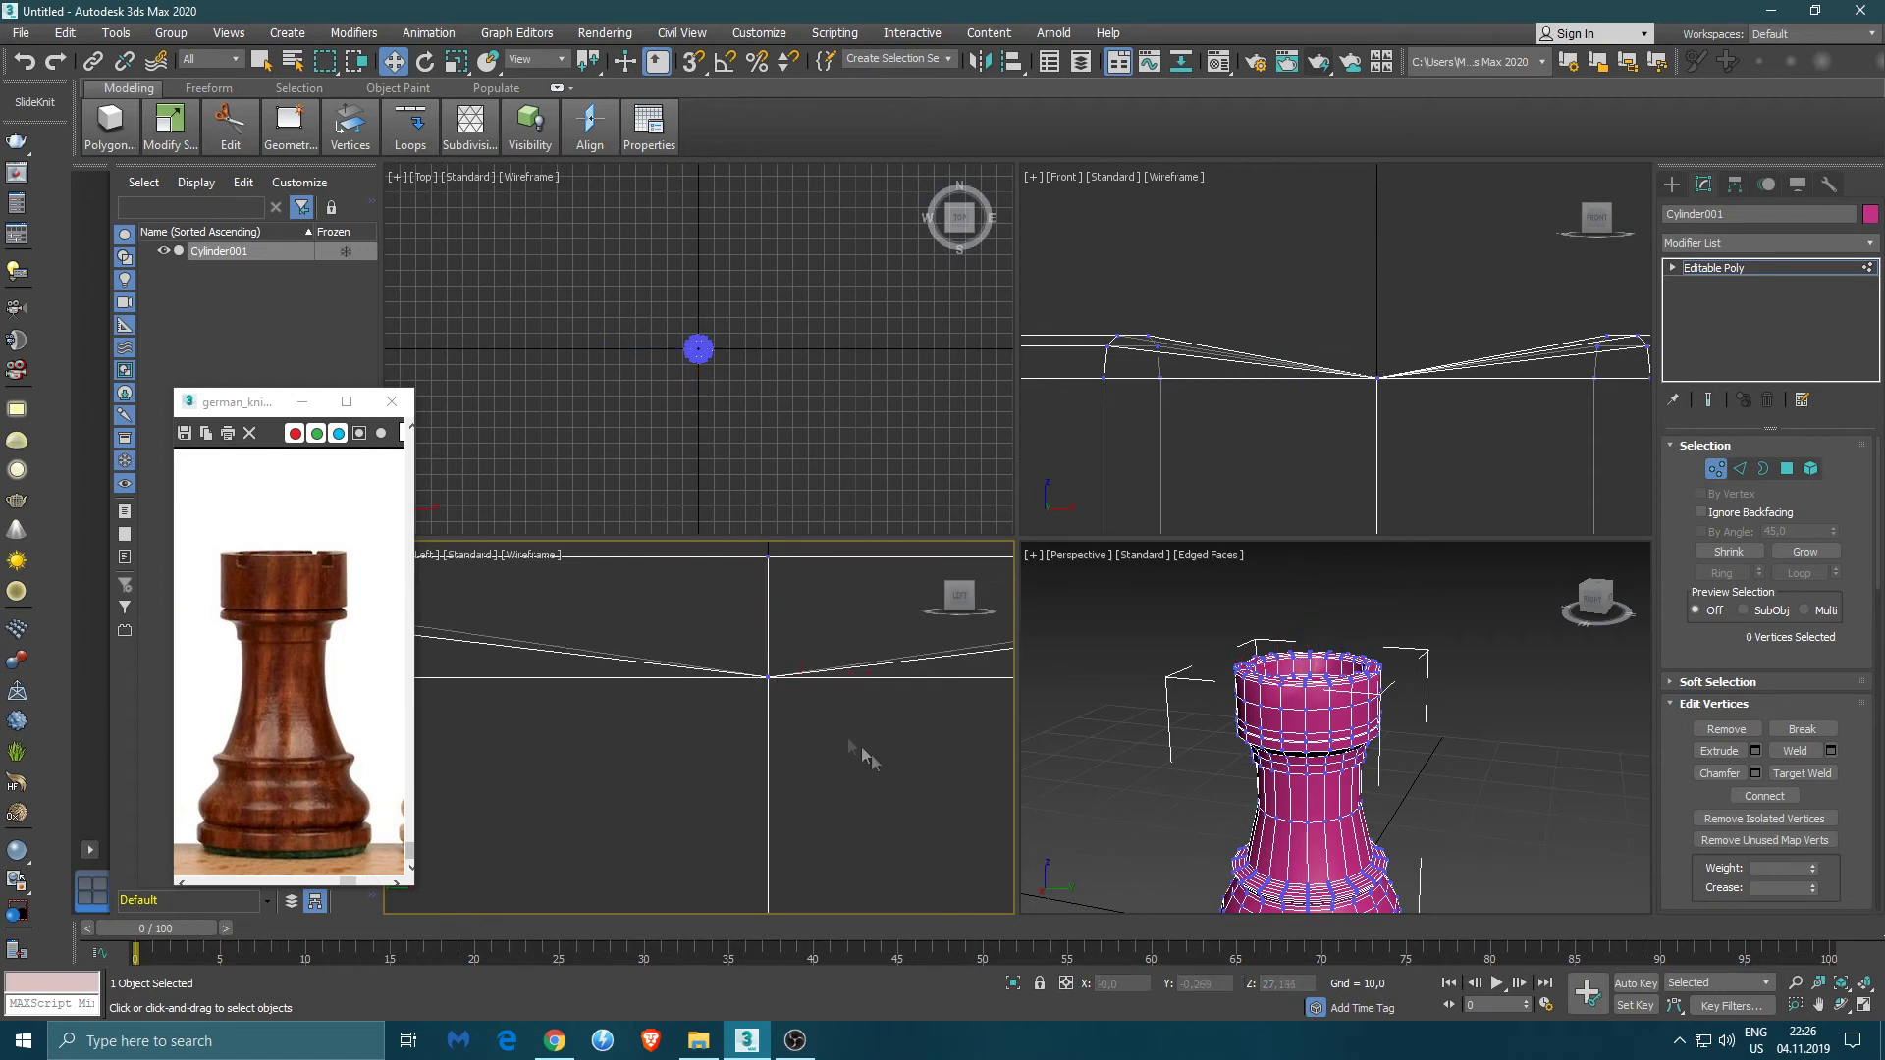
left_click_drag(754, 583, 783, 545)
double_click(1290, 983)
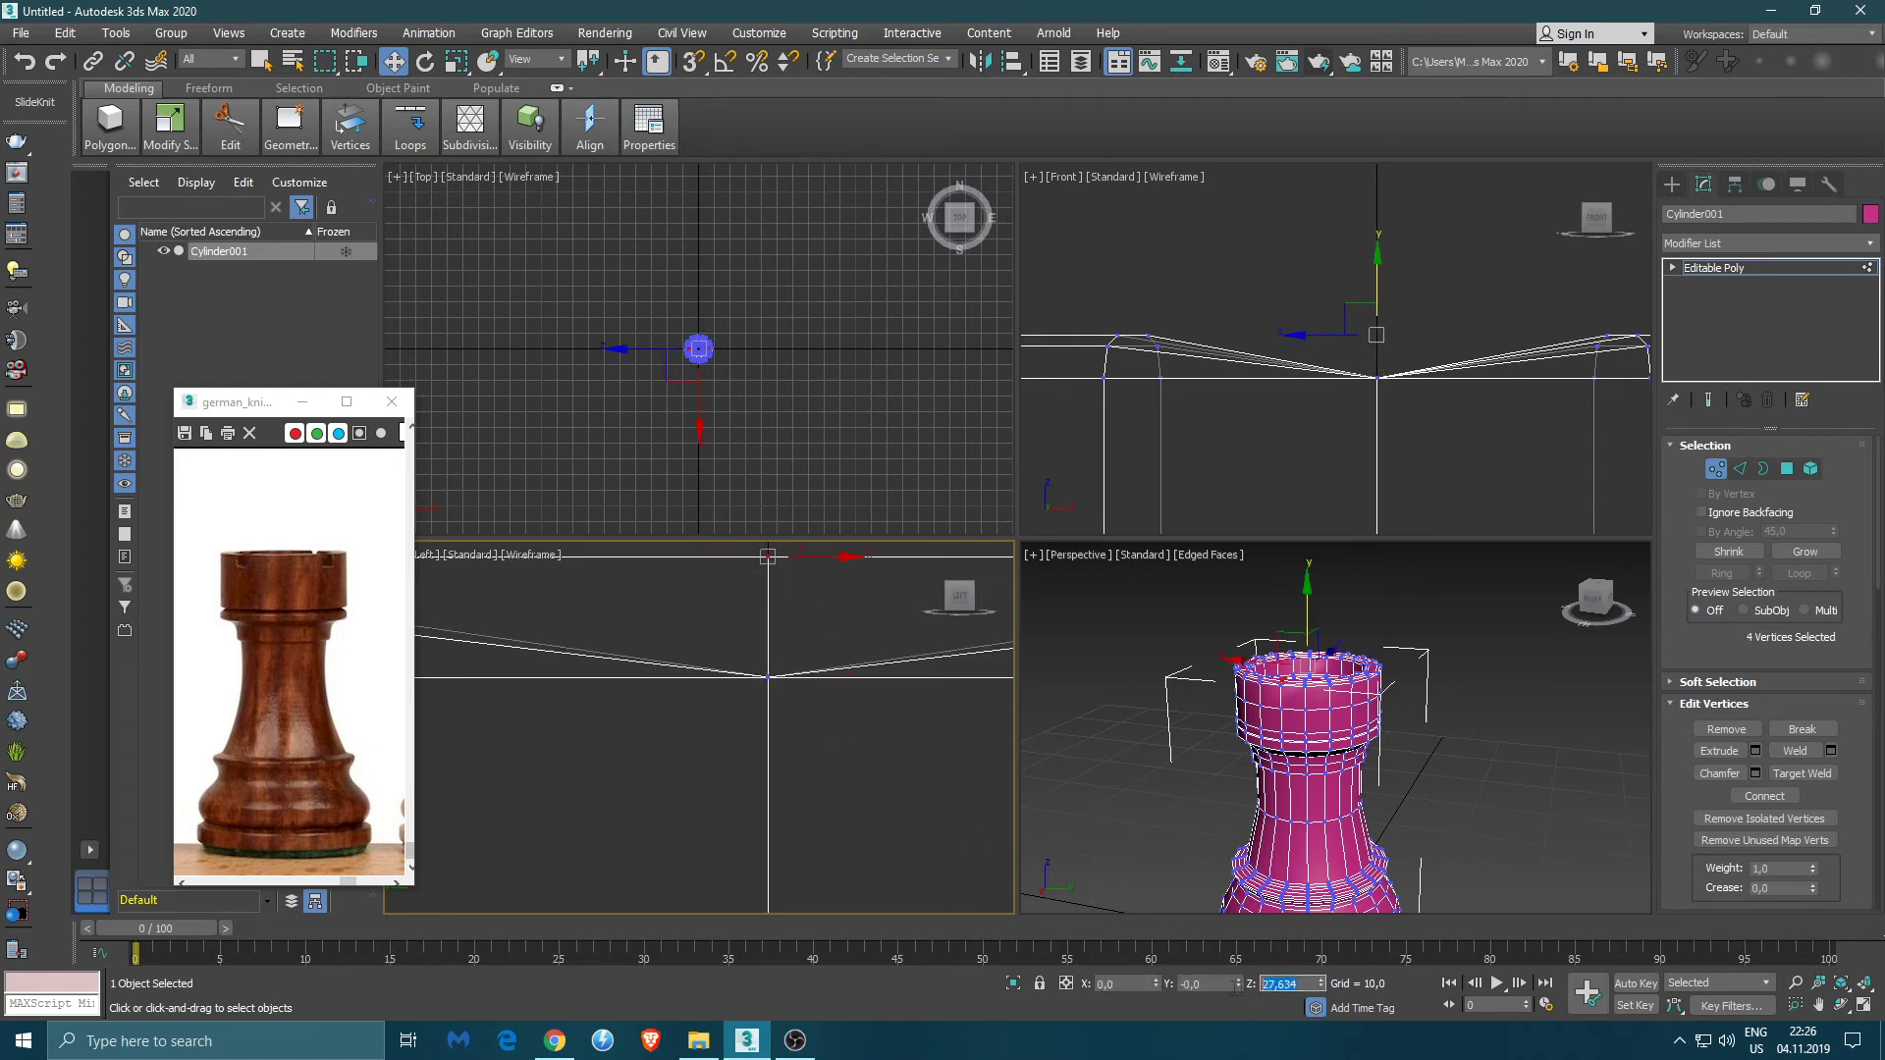
left_click(873, 750)
- Lower the twelve centre vertices of the rim to the level of the recess floor to deepen the V-shaped notches
left_click_drag(752, 709, 809, 635)
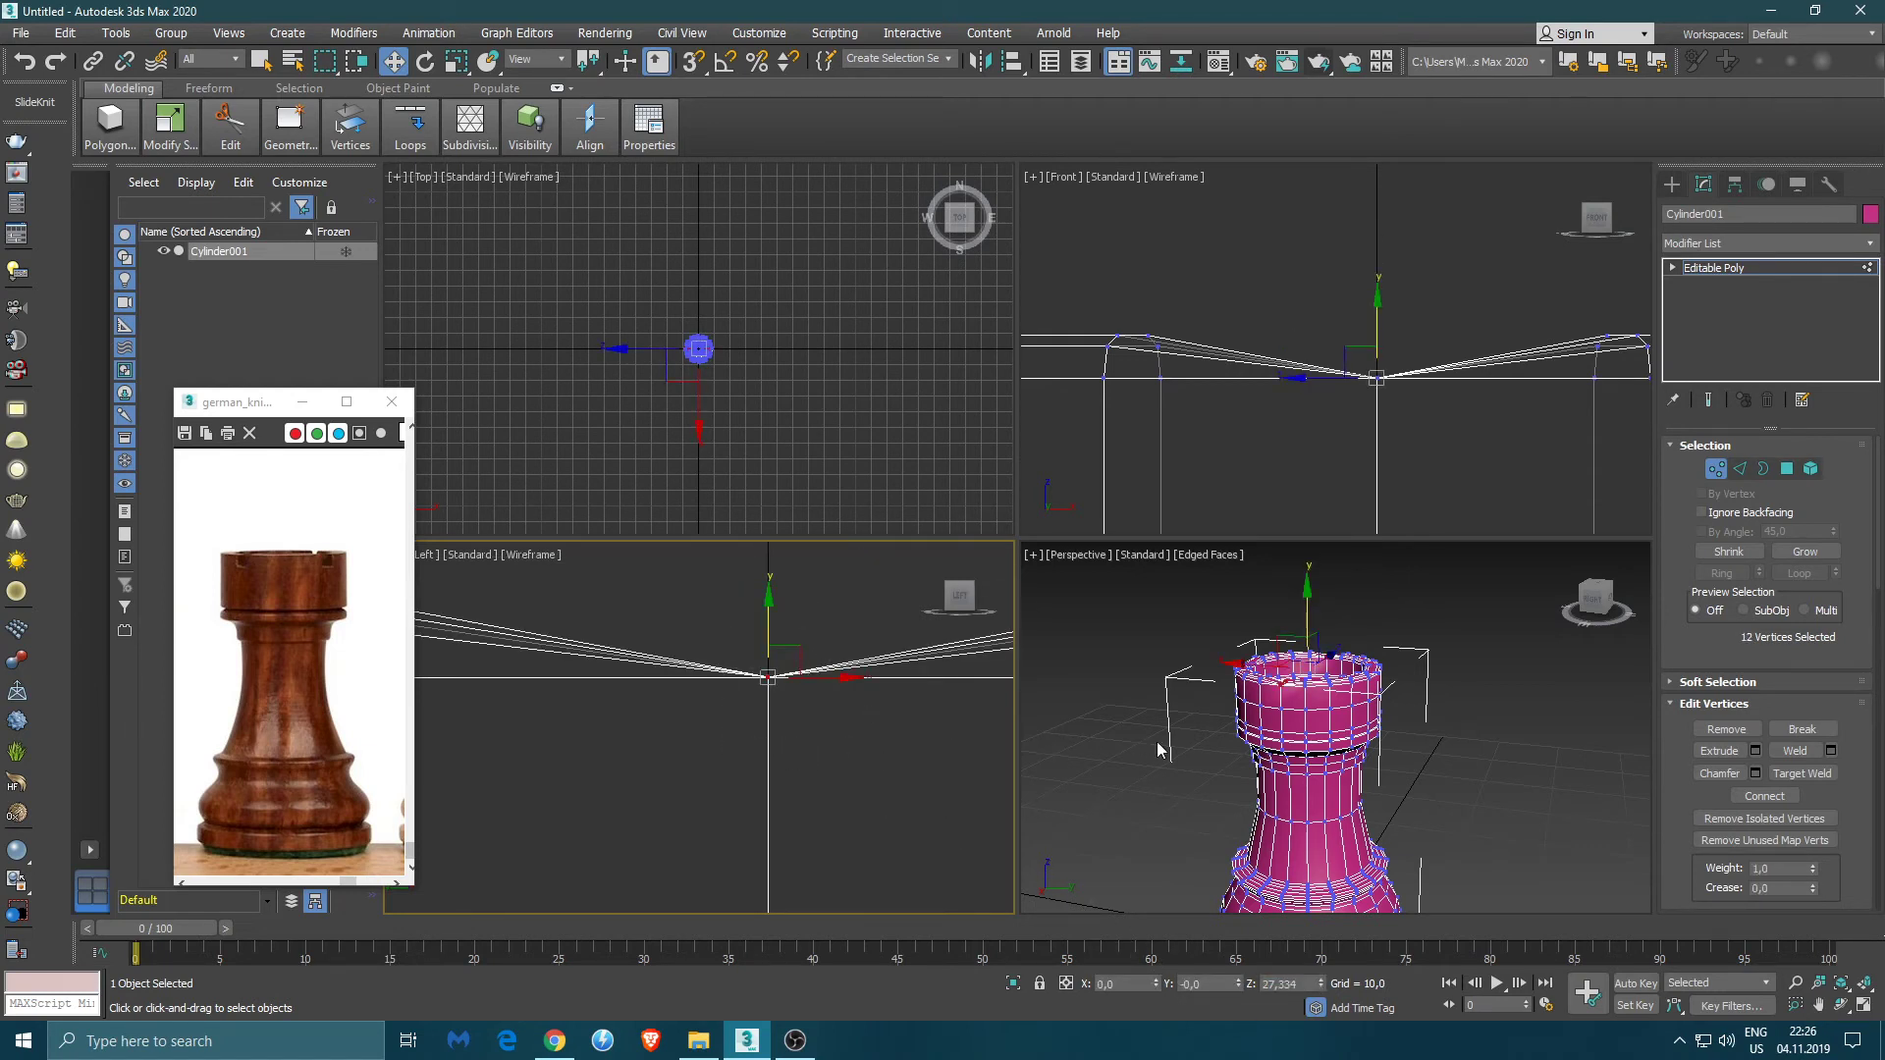
mouse_move(1349, 411)
left_mouse_down()
mouse_move(1431, 330)
mouse_move(1378, 344)
mouse_move(1382, 411)
left_mouse_up()
scroll(1377, 393, "down", 2)
left_click(1344, 377)
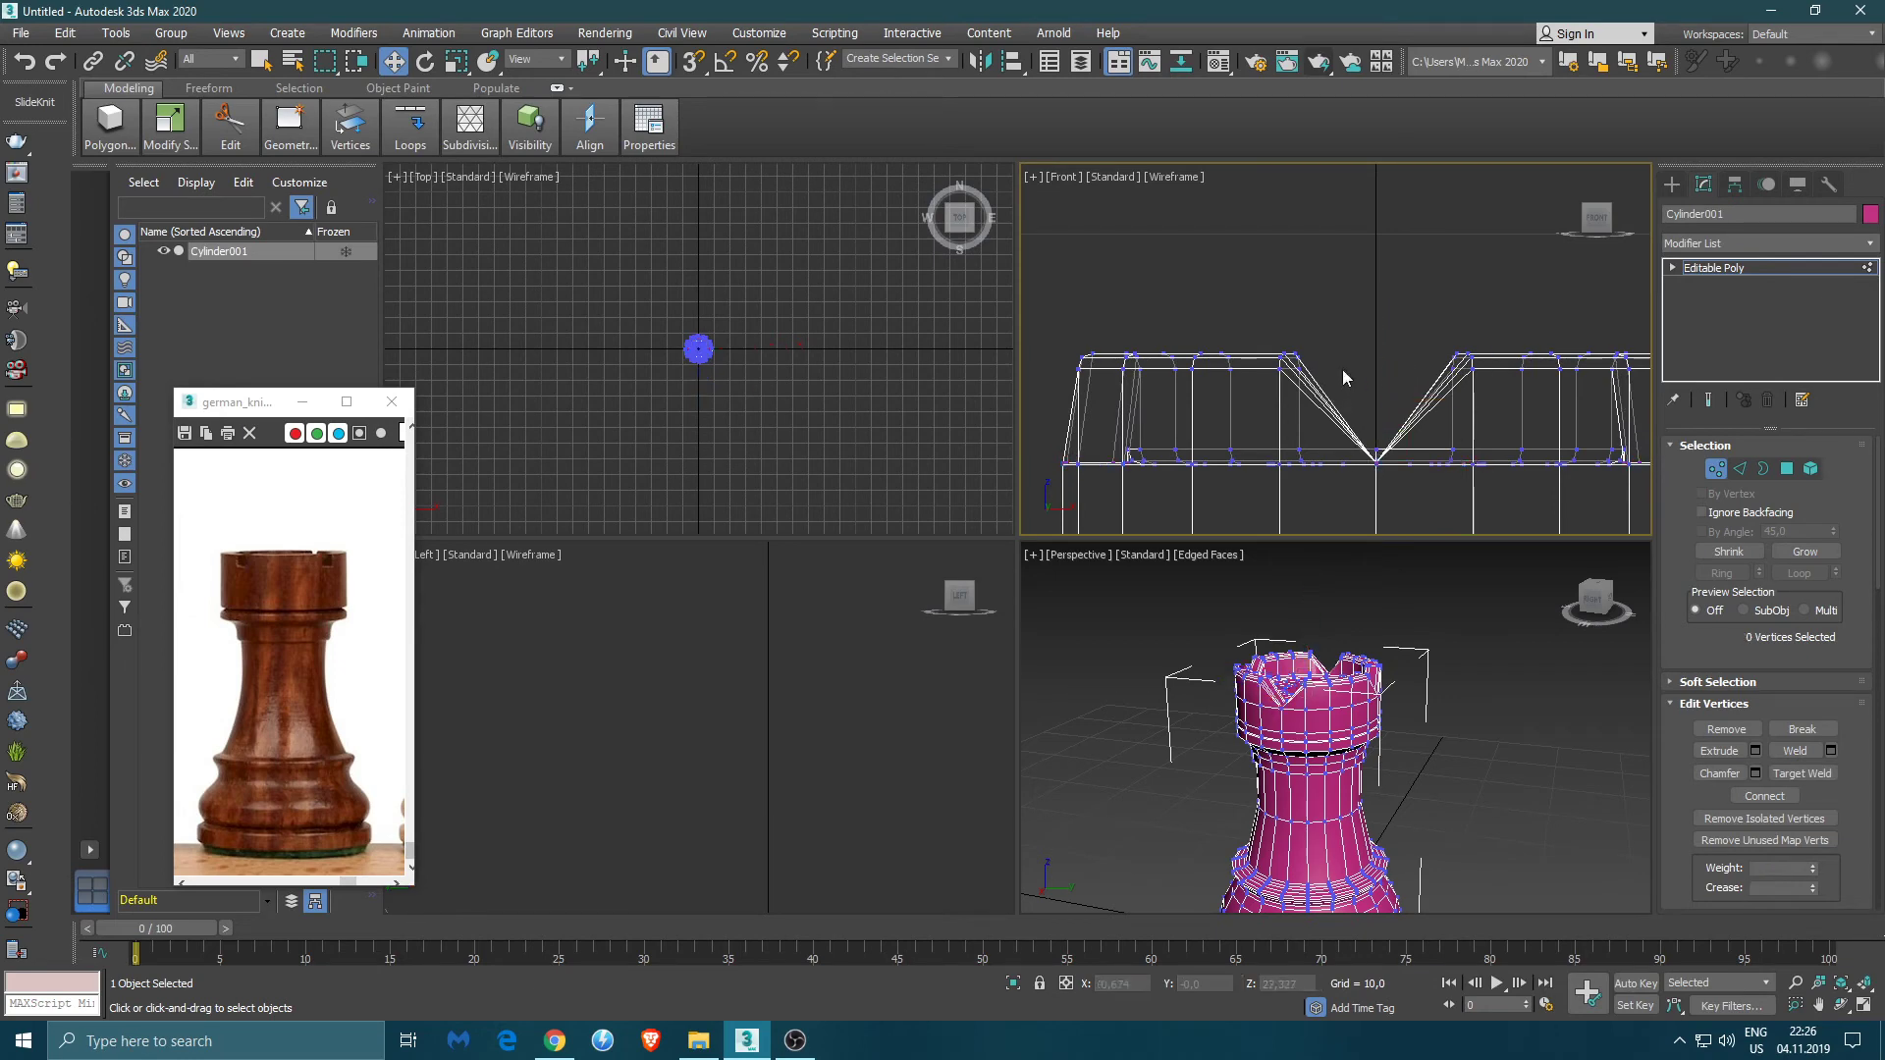
- Delete the polygon closing the underside of the rook's base
left_click(1394, 762)
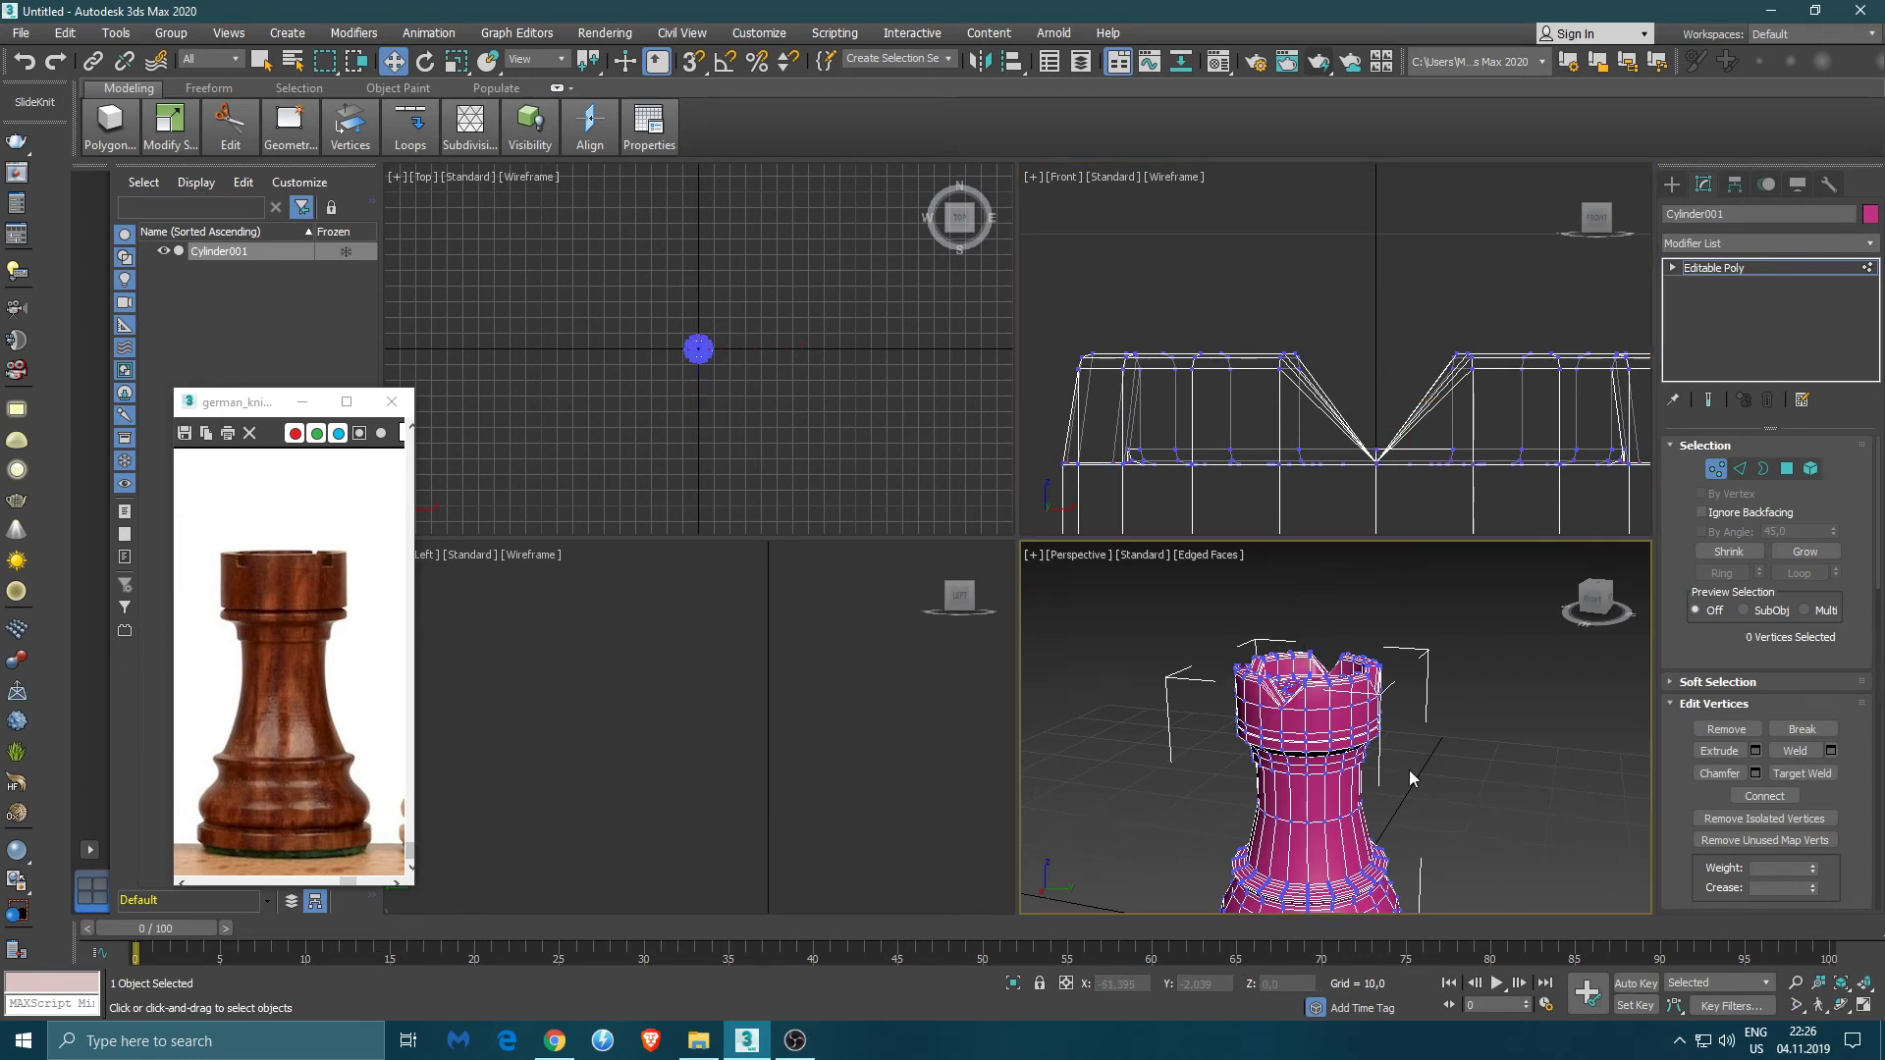
mouse_move(1395, 811)
middle_mouse_down("alt")
mouse_move(1355, 790)
mouse_move(1210, 836)
mouse_move(1433, 718)
mouse_move(1388, 778)
middle_mouse_up("alt")
key("1")
key("4")
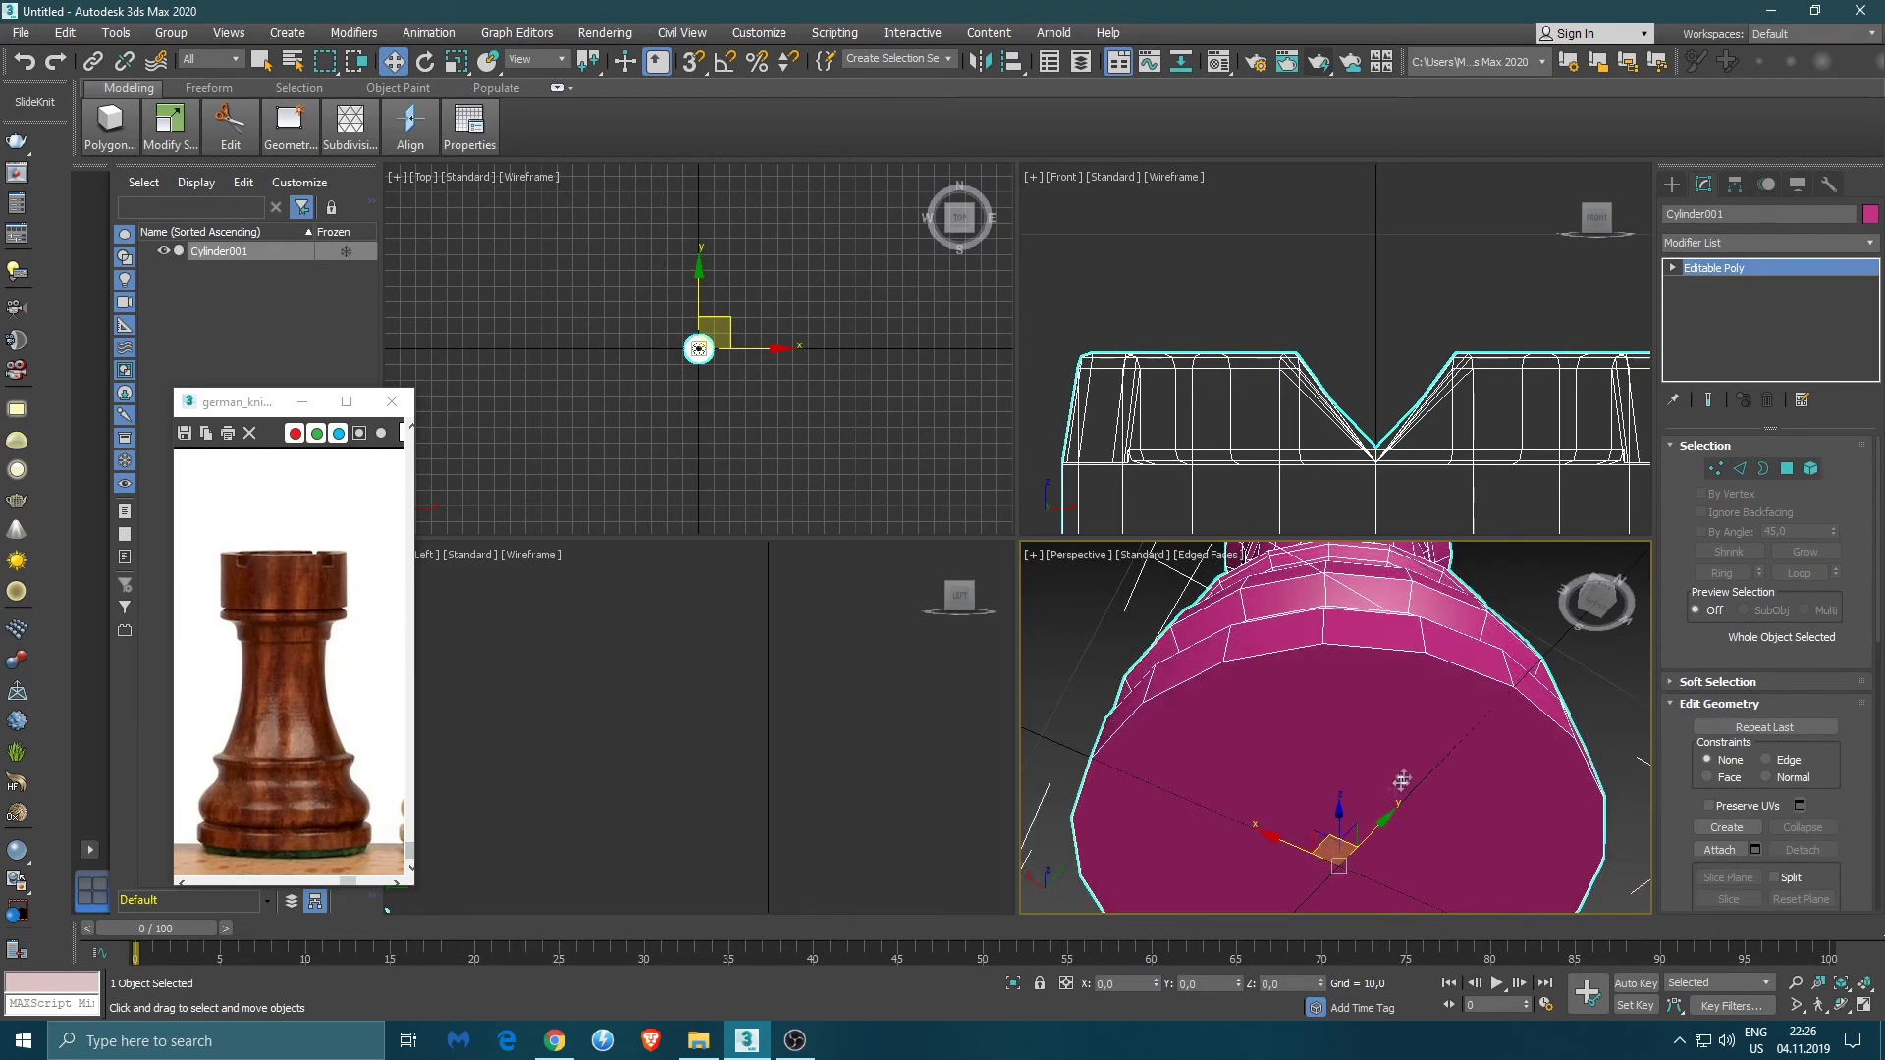
left_click(1399, 797)
key("Delete")
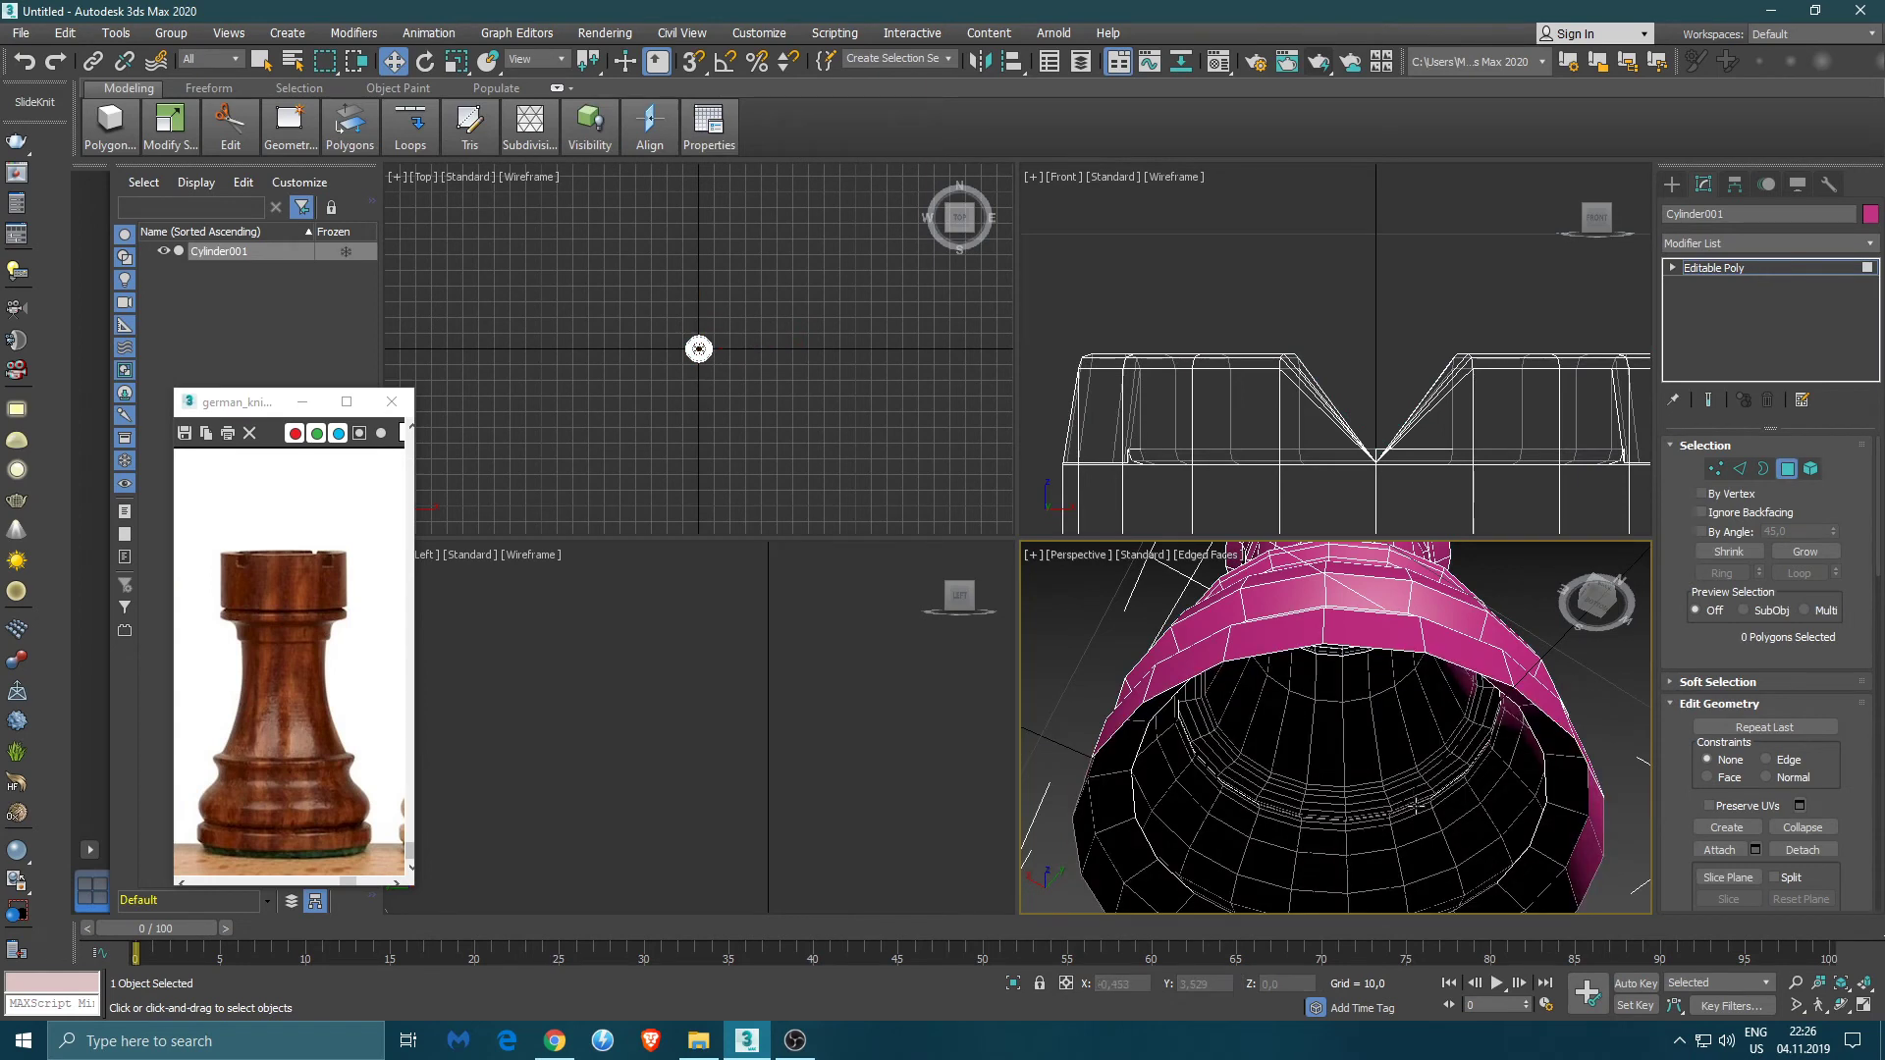
- Extend the open border under the base inward with a scaled copy, forming a narrow lip
key("3")
left_click(1369, 650)
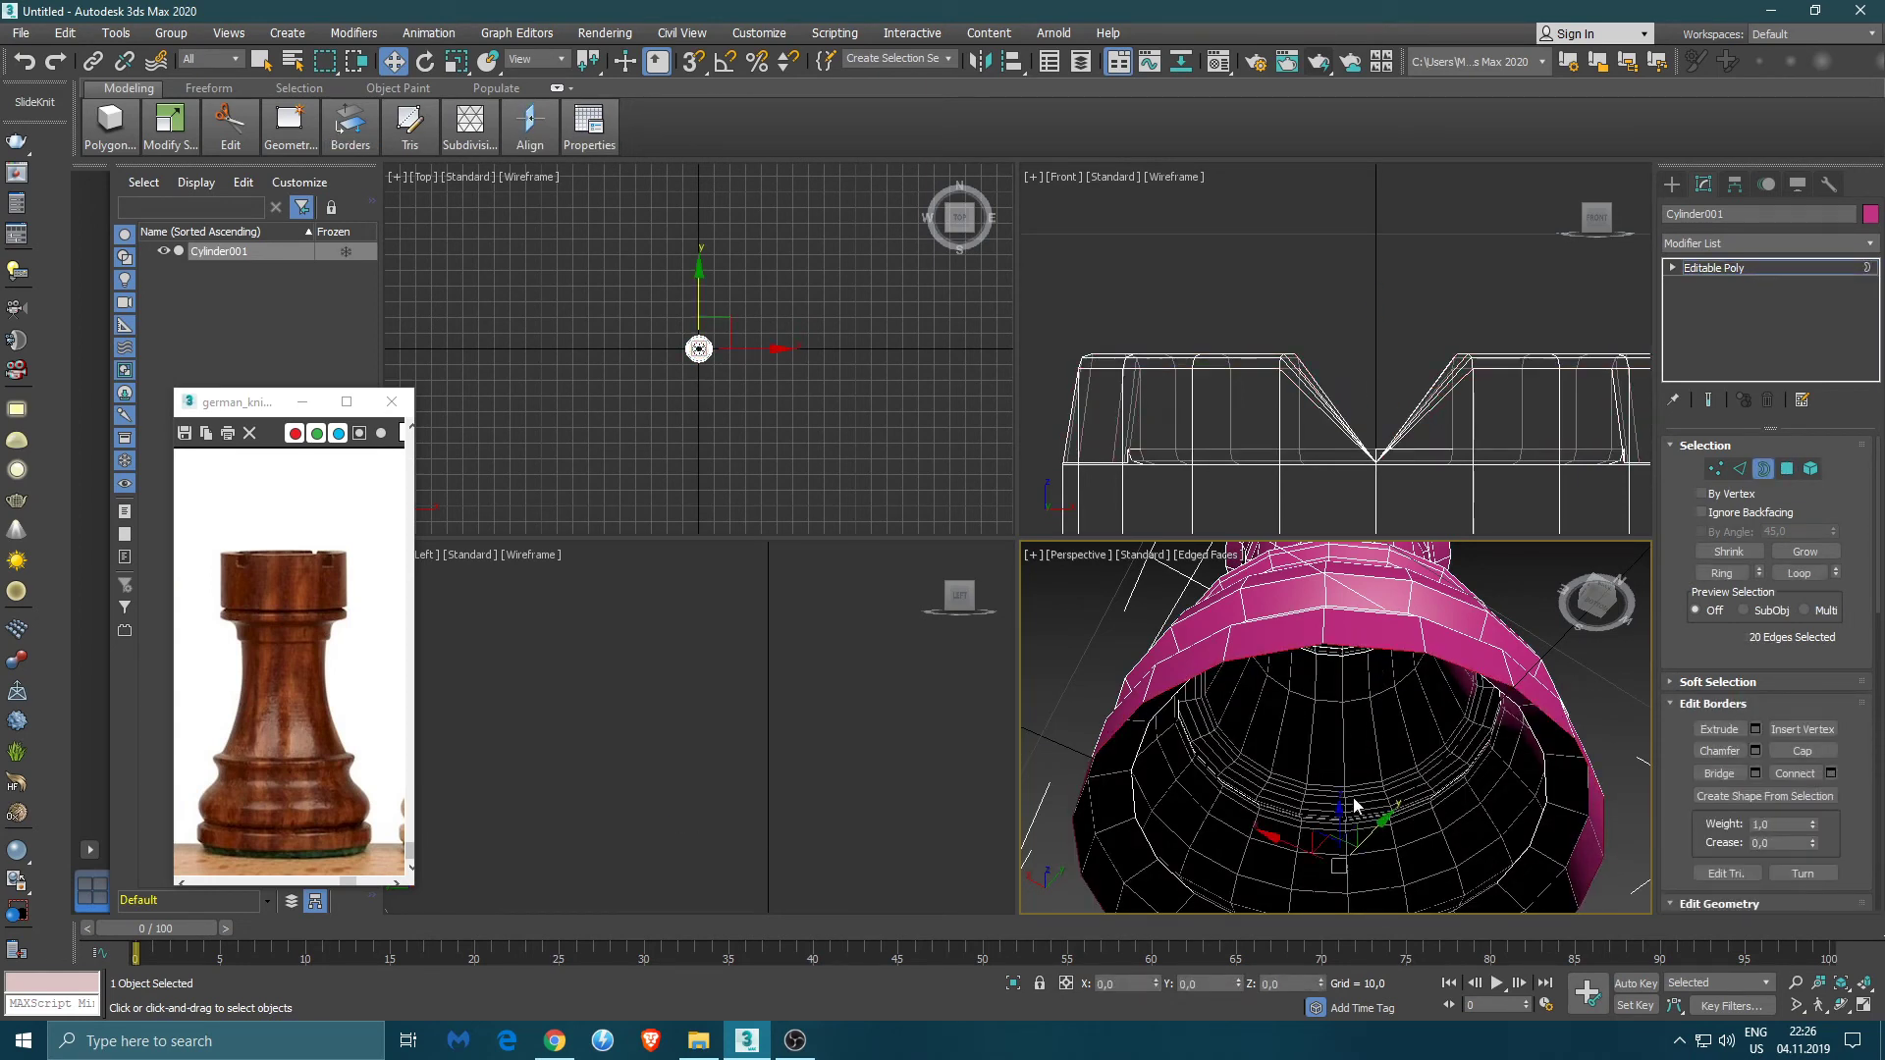
key("r")
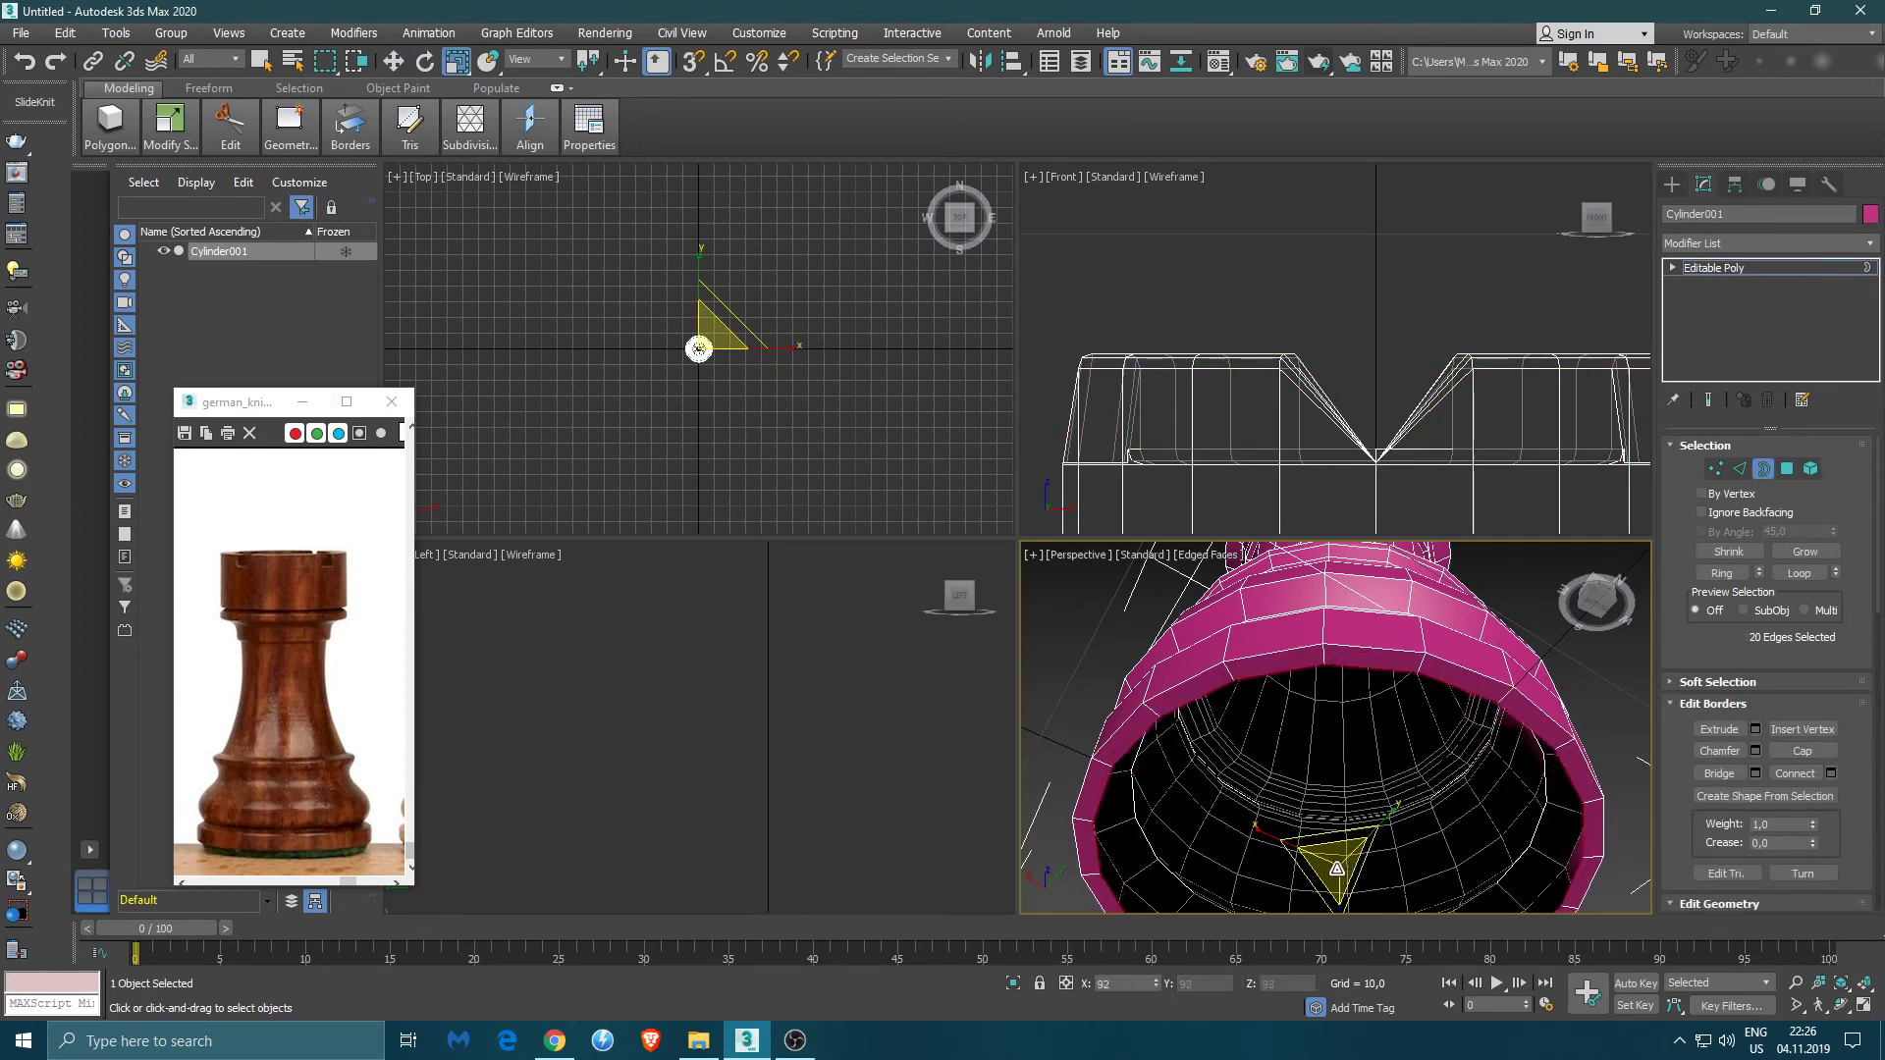
left_click_drag(1337, 860, 1338, 895)
- Chamfer the base ring's upper outer edge loop and the groove loop just above it by 0.2 with 2 segments
middle_click_drag(1338, 896, 1290, 817, "alt")
key("2")
left_click(1190, 813)
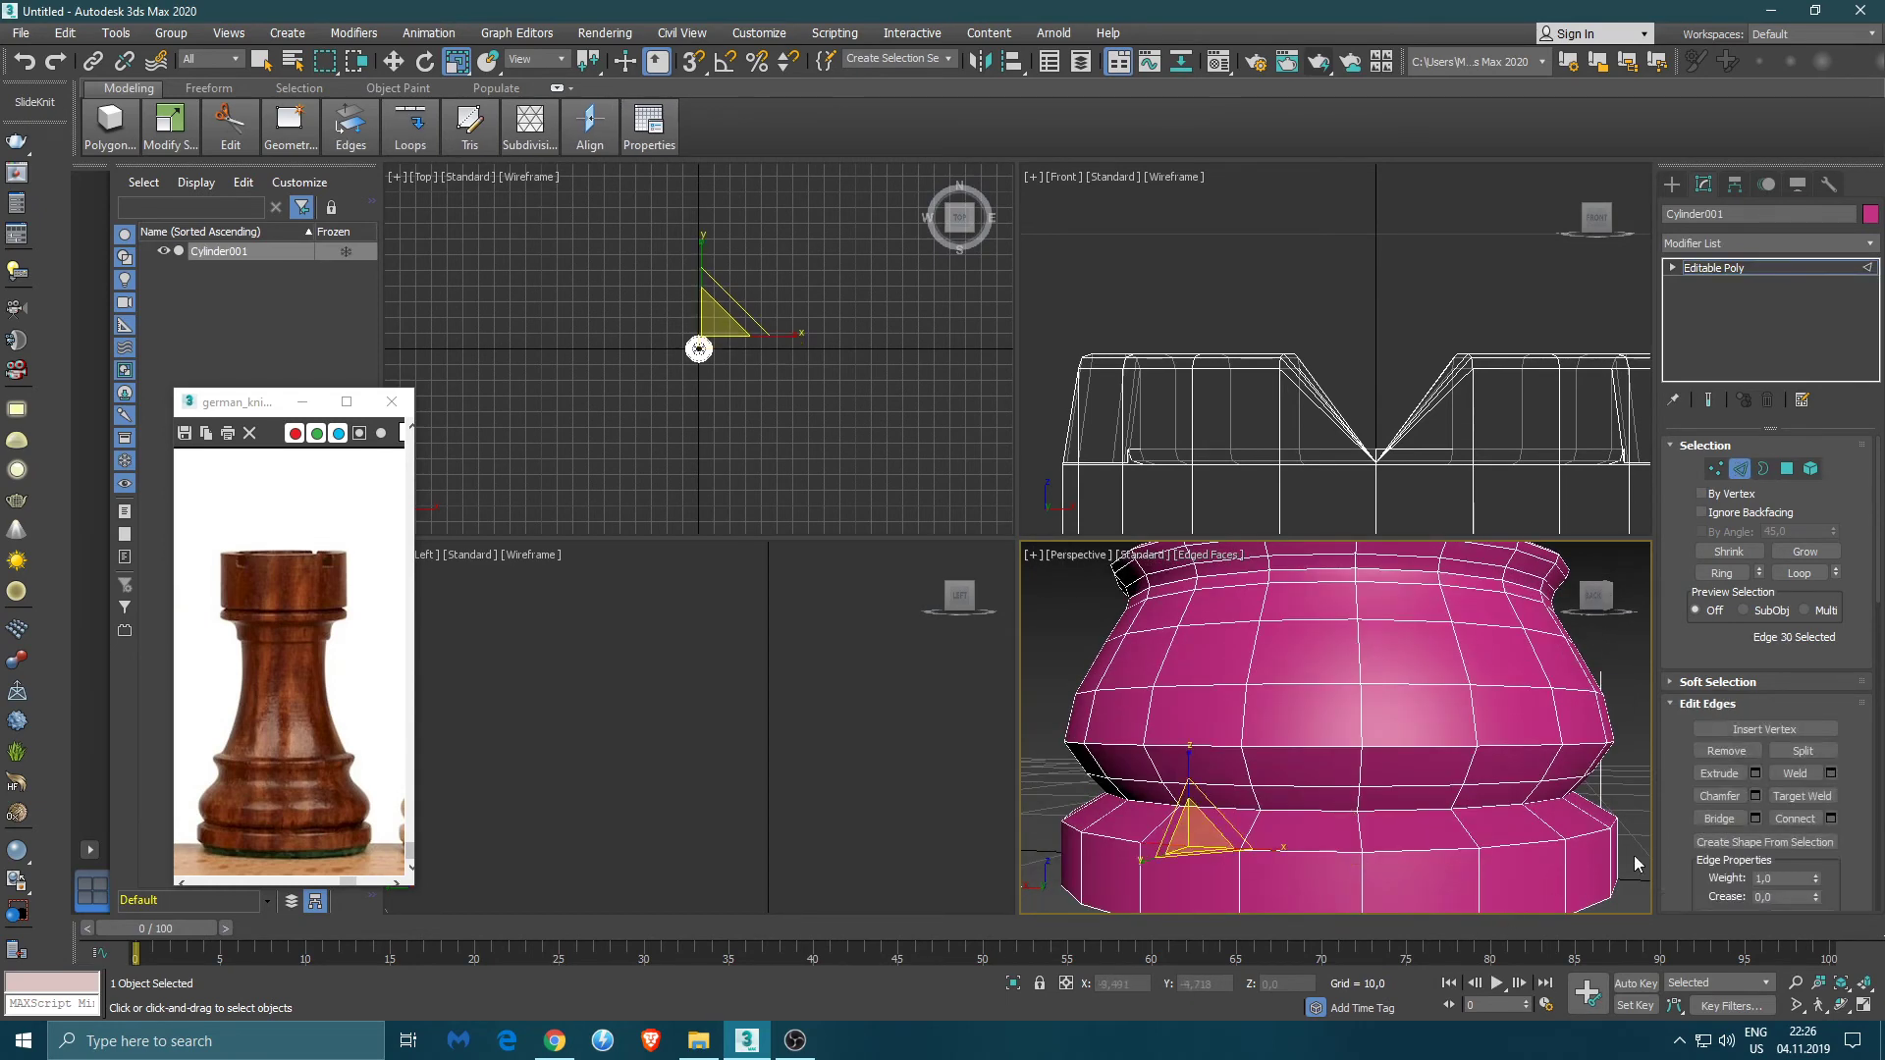
double_click(1316, 851)
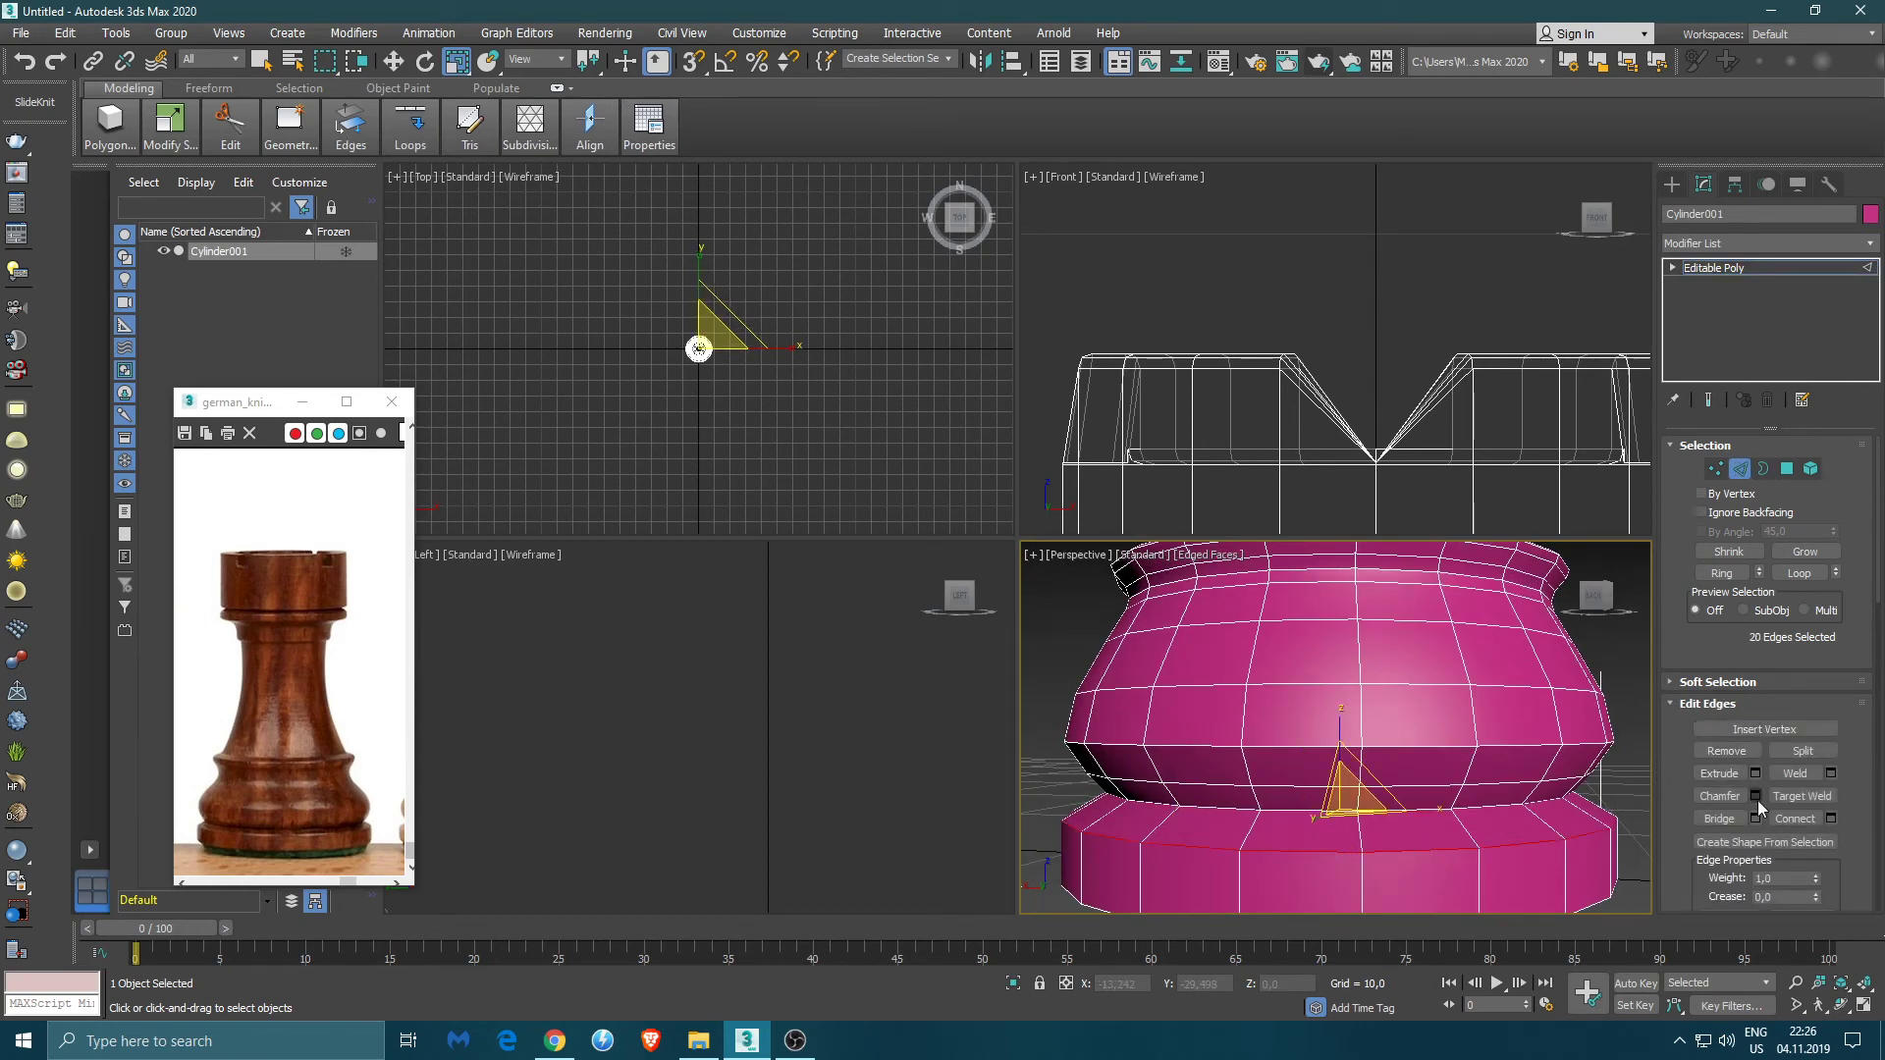
left_click(1755, 796)
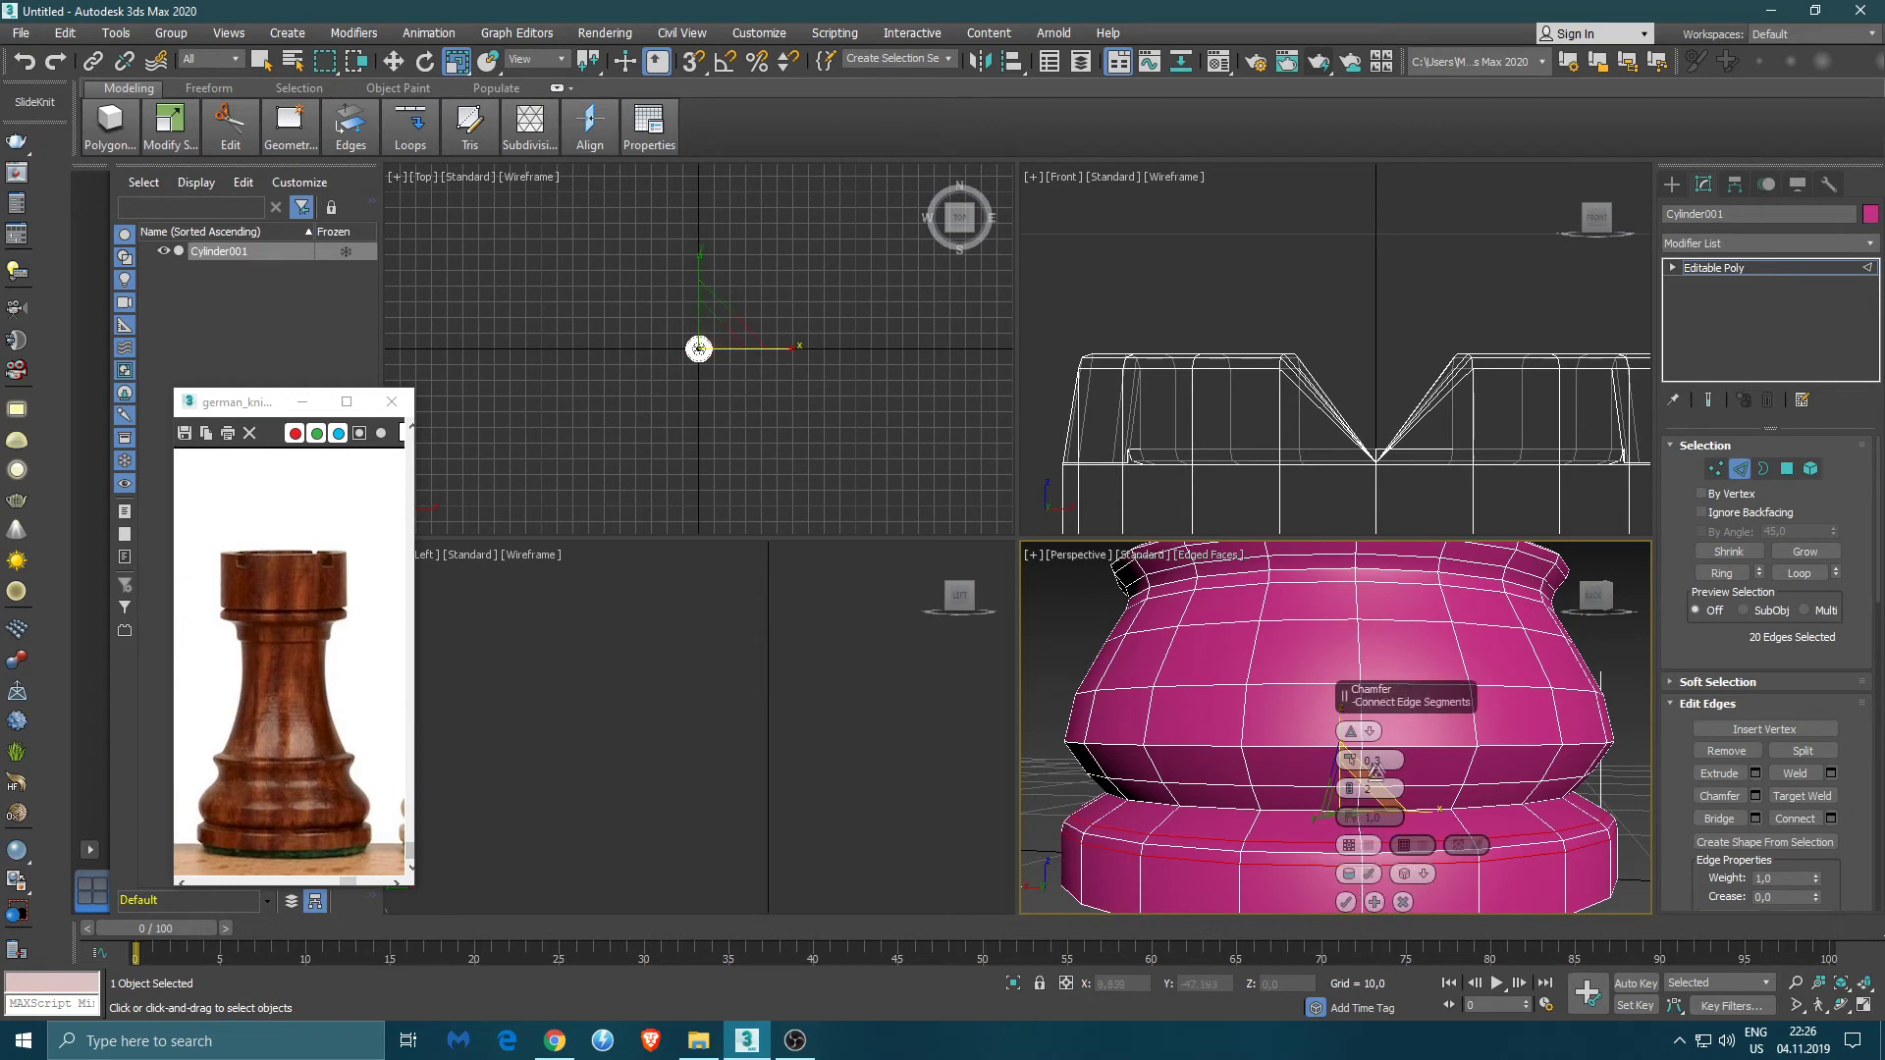
key("BackSpace")
type("2")
key("Return")
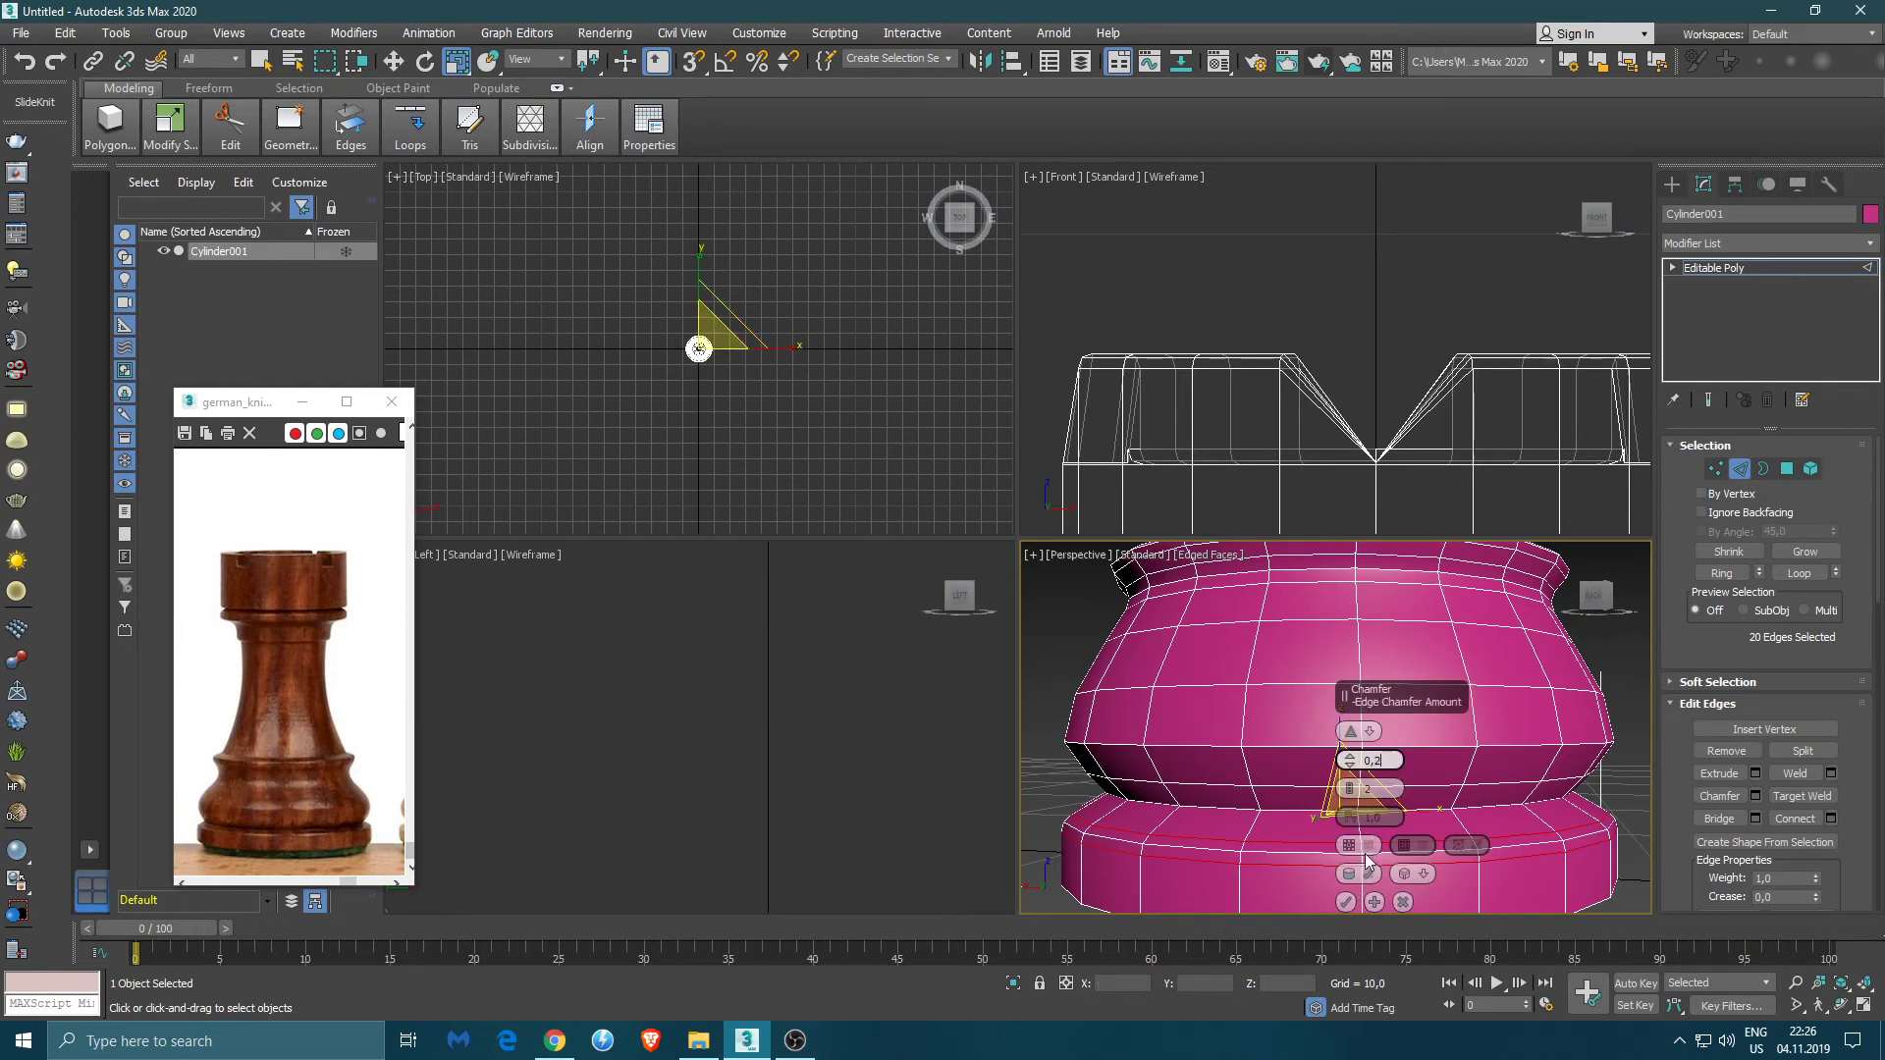
left_click(1348, 901)
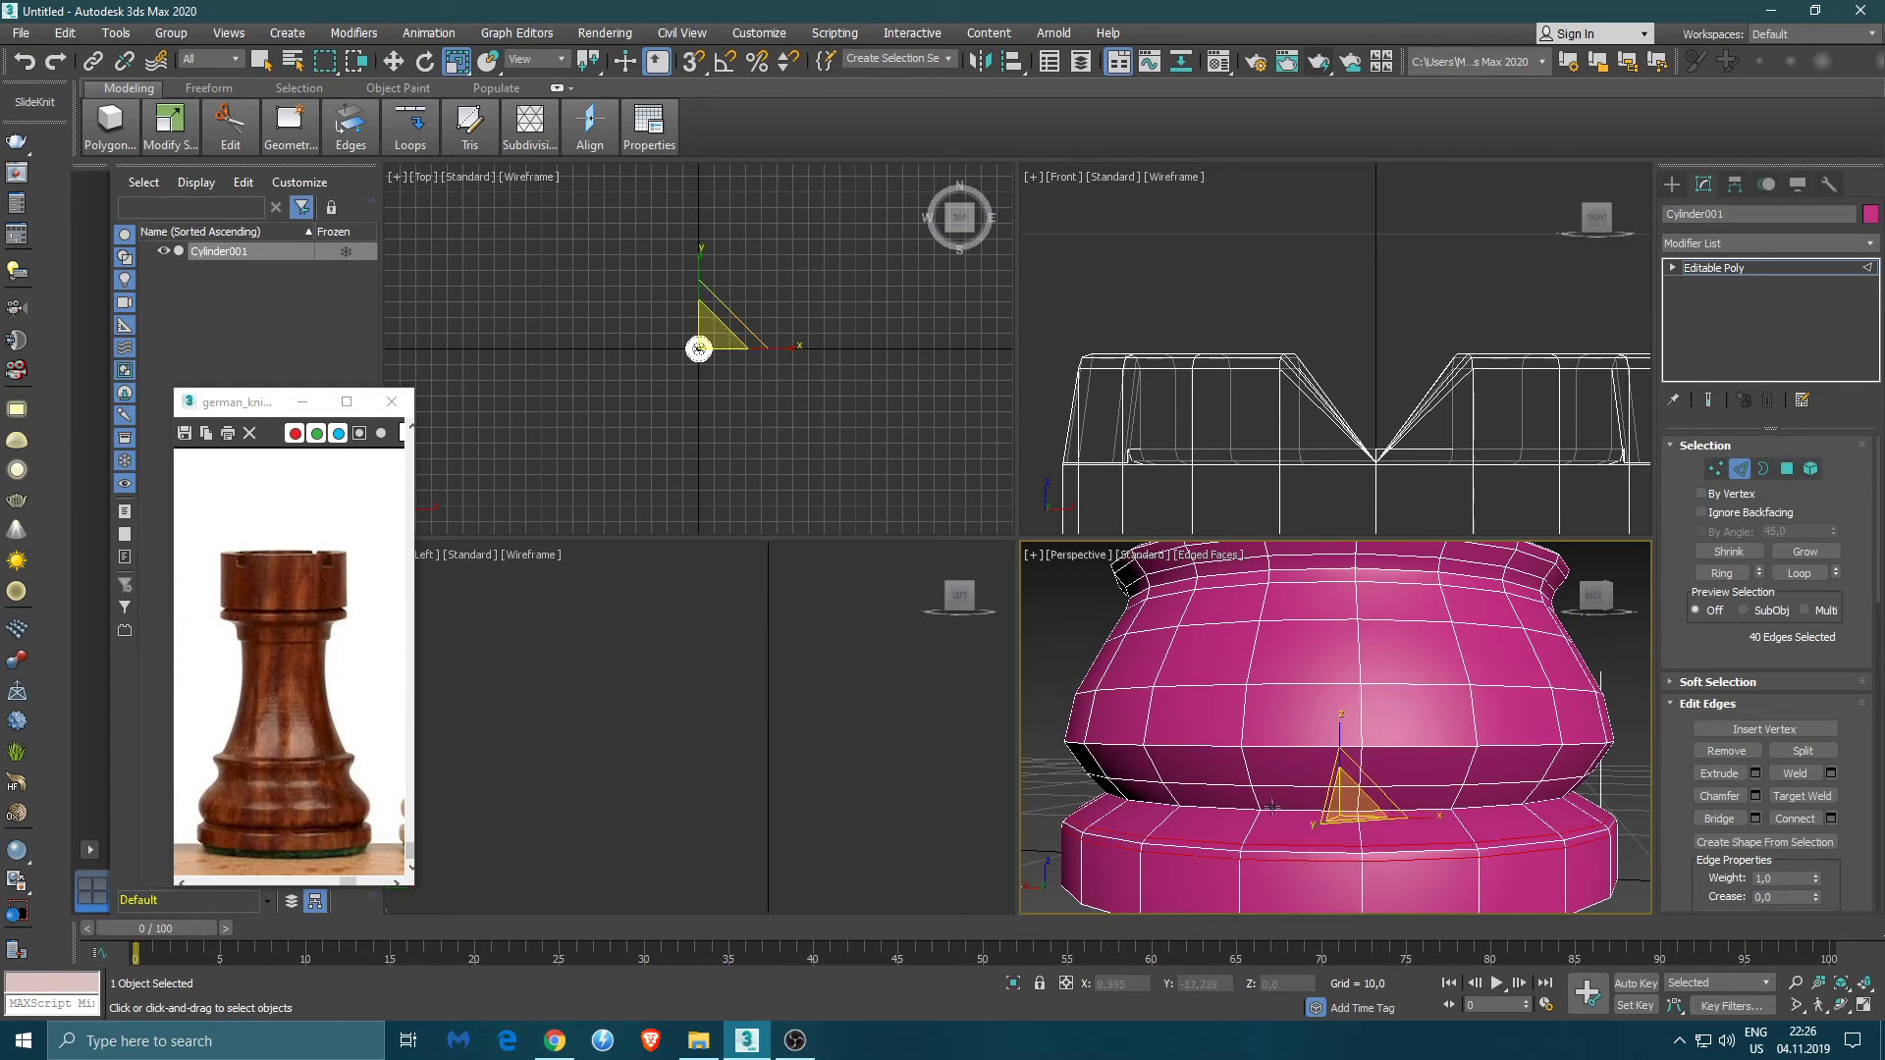
left_click(1755, 796)
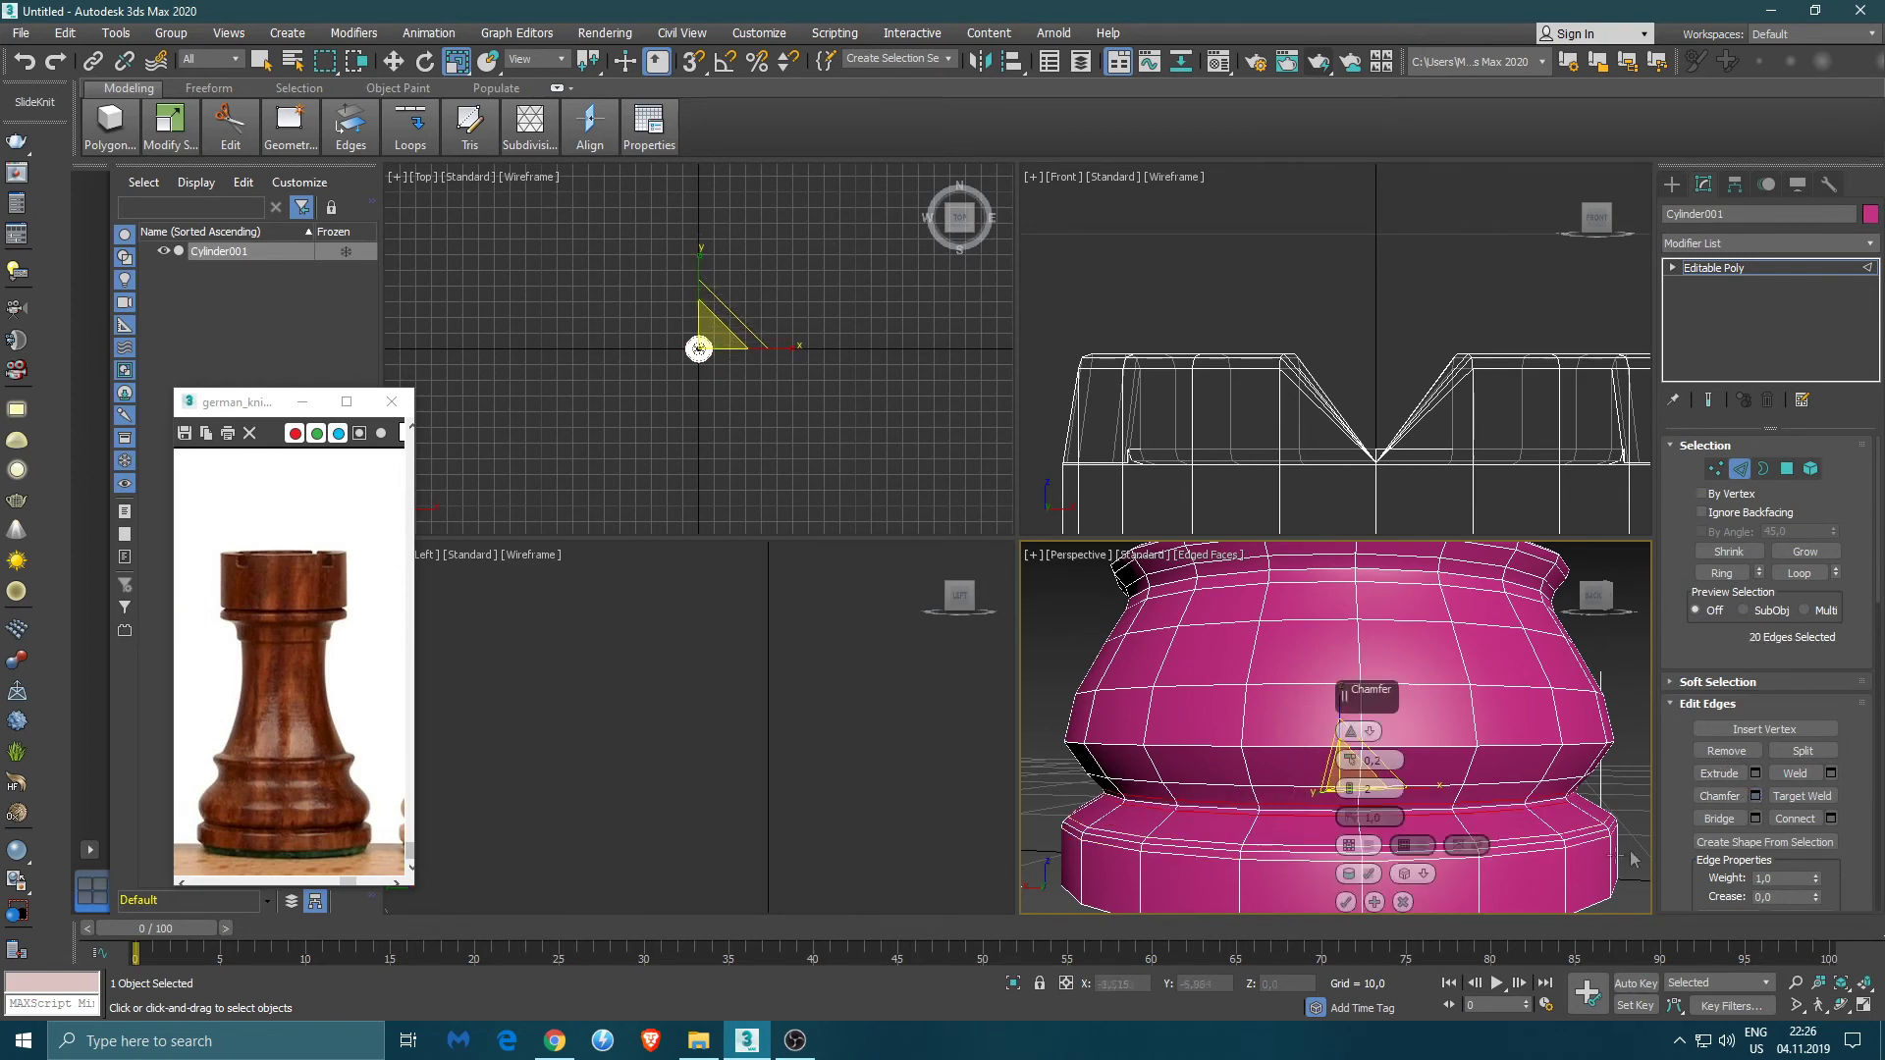
left_click(1346, 901)
- Chamfer the edge loop at the groove beneath the rook's head by 0.2 with 2 segments
middle_click_drag(1338, 591, 1257, 749)
scroll(1311, 670, "down", 3)
middle_click_drag(1318, 678, 1356, 718)
middle_click_drag(1448, 703, 1249, 746)
scroll(1389, 765, "up", 6)
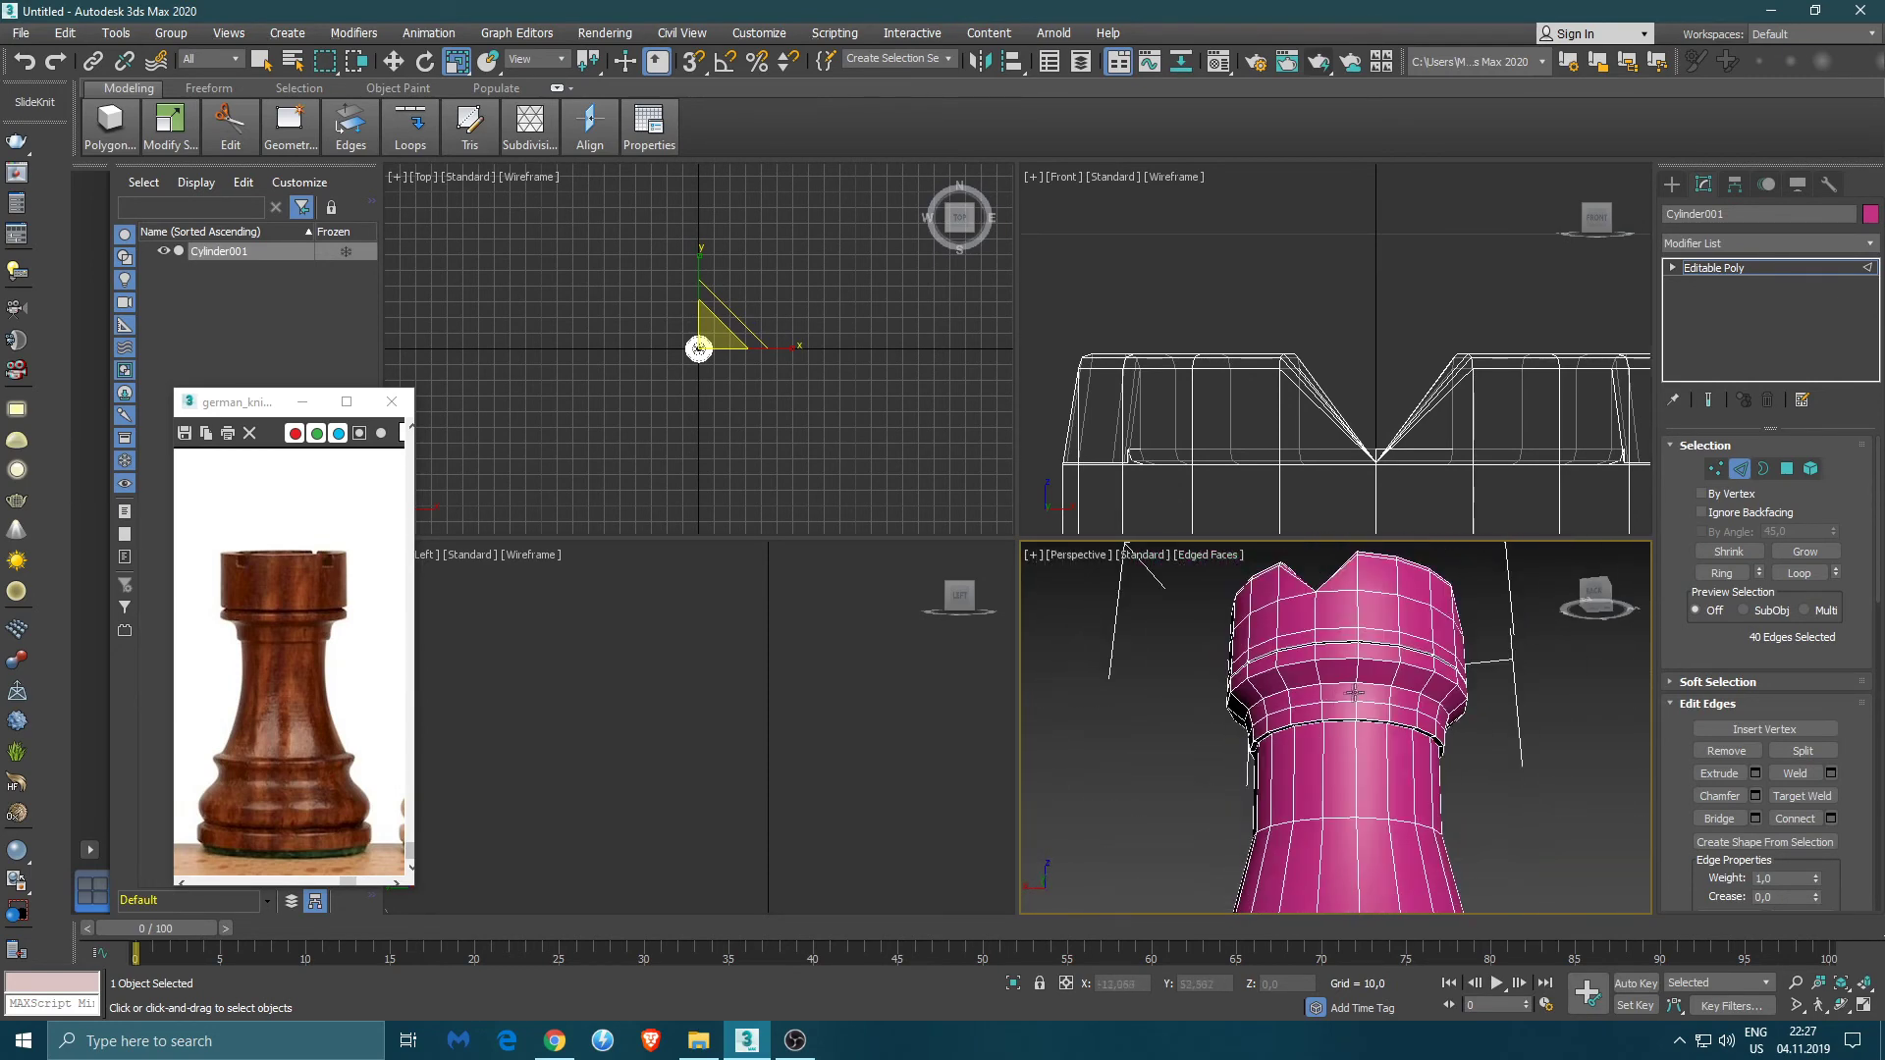
double_click(1377, 768)
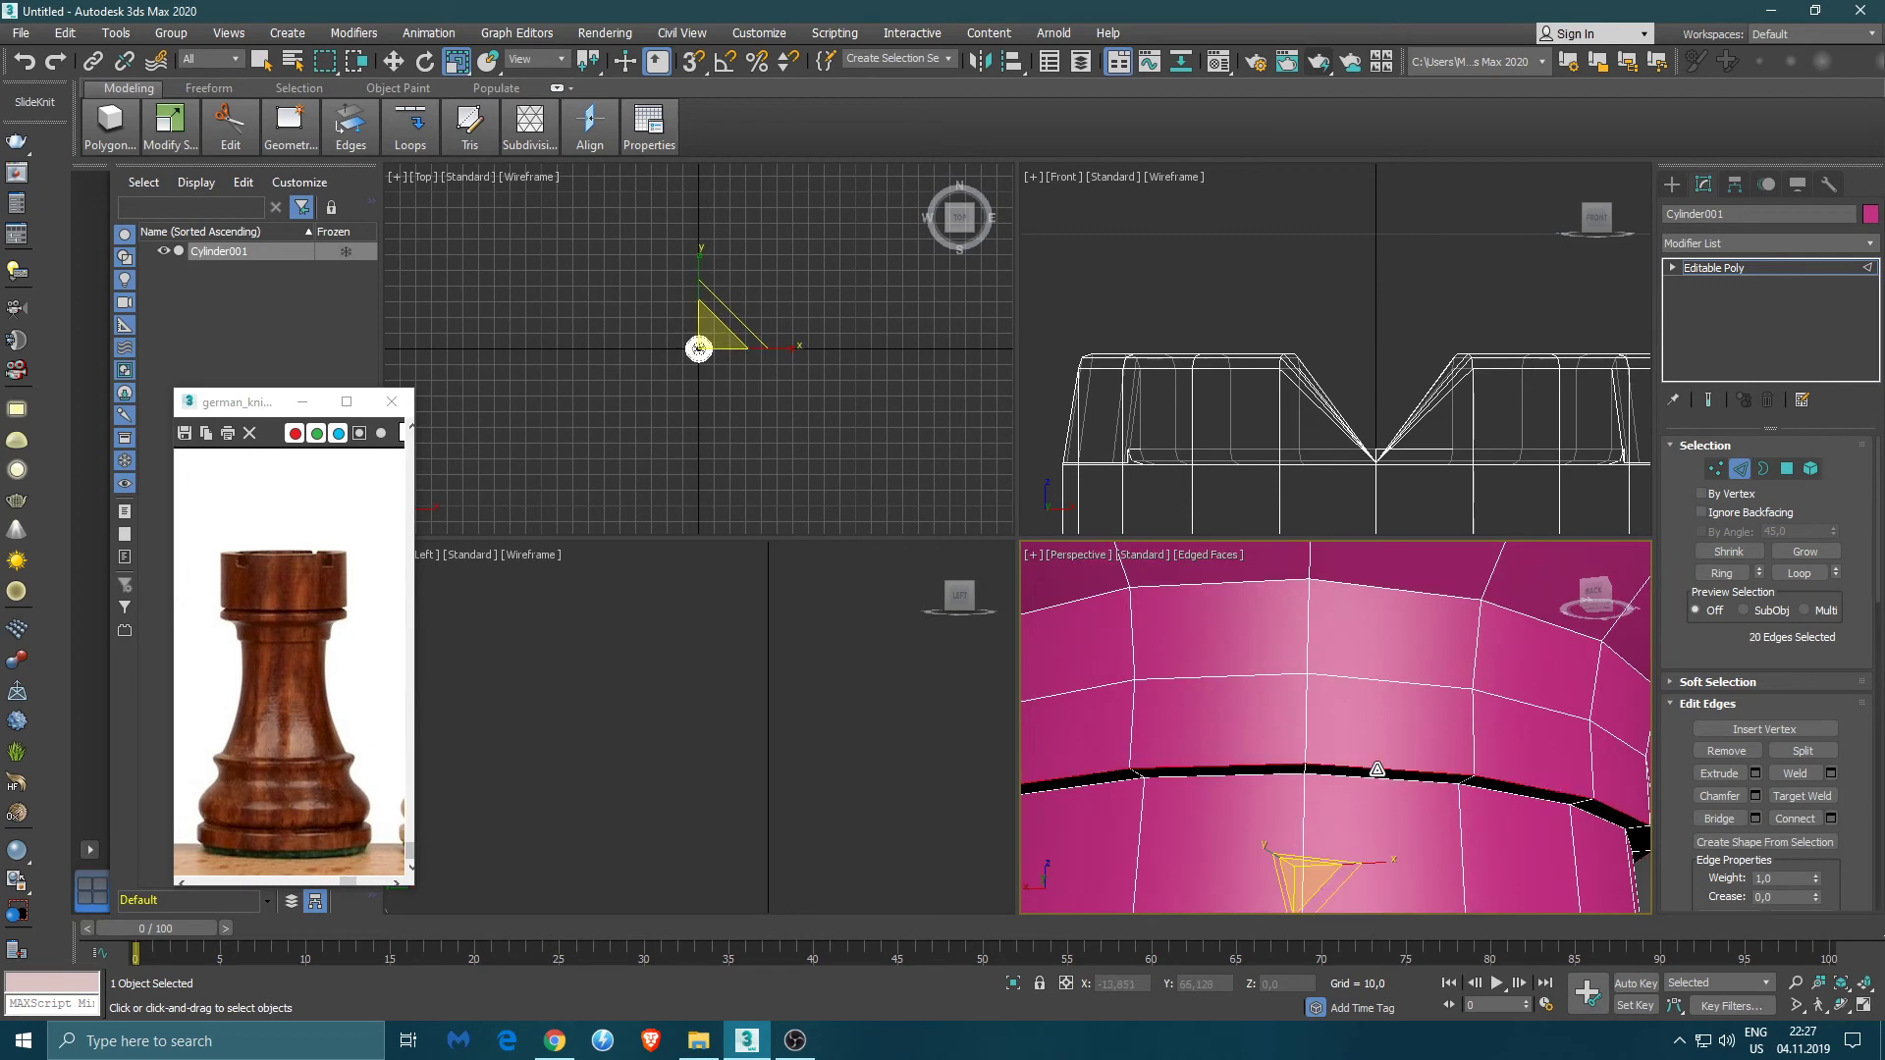
left_click(1755, 796)
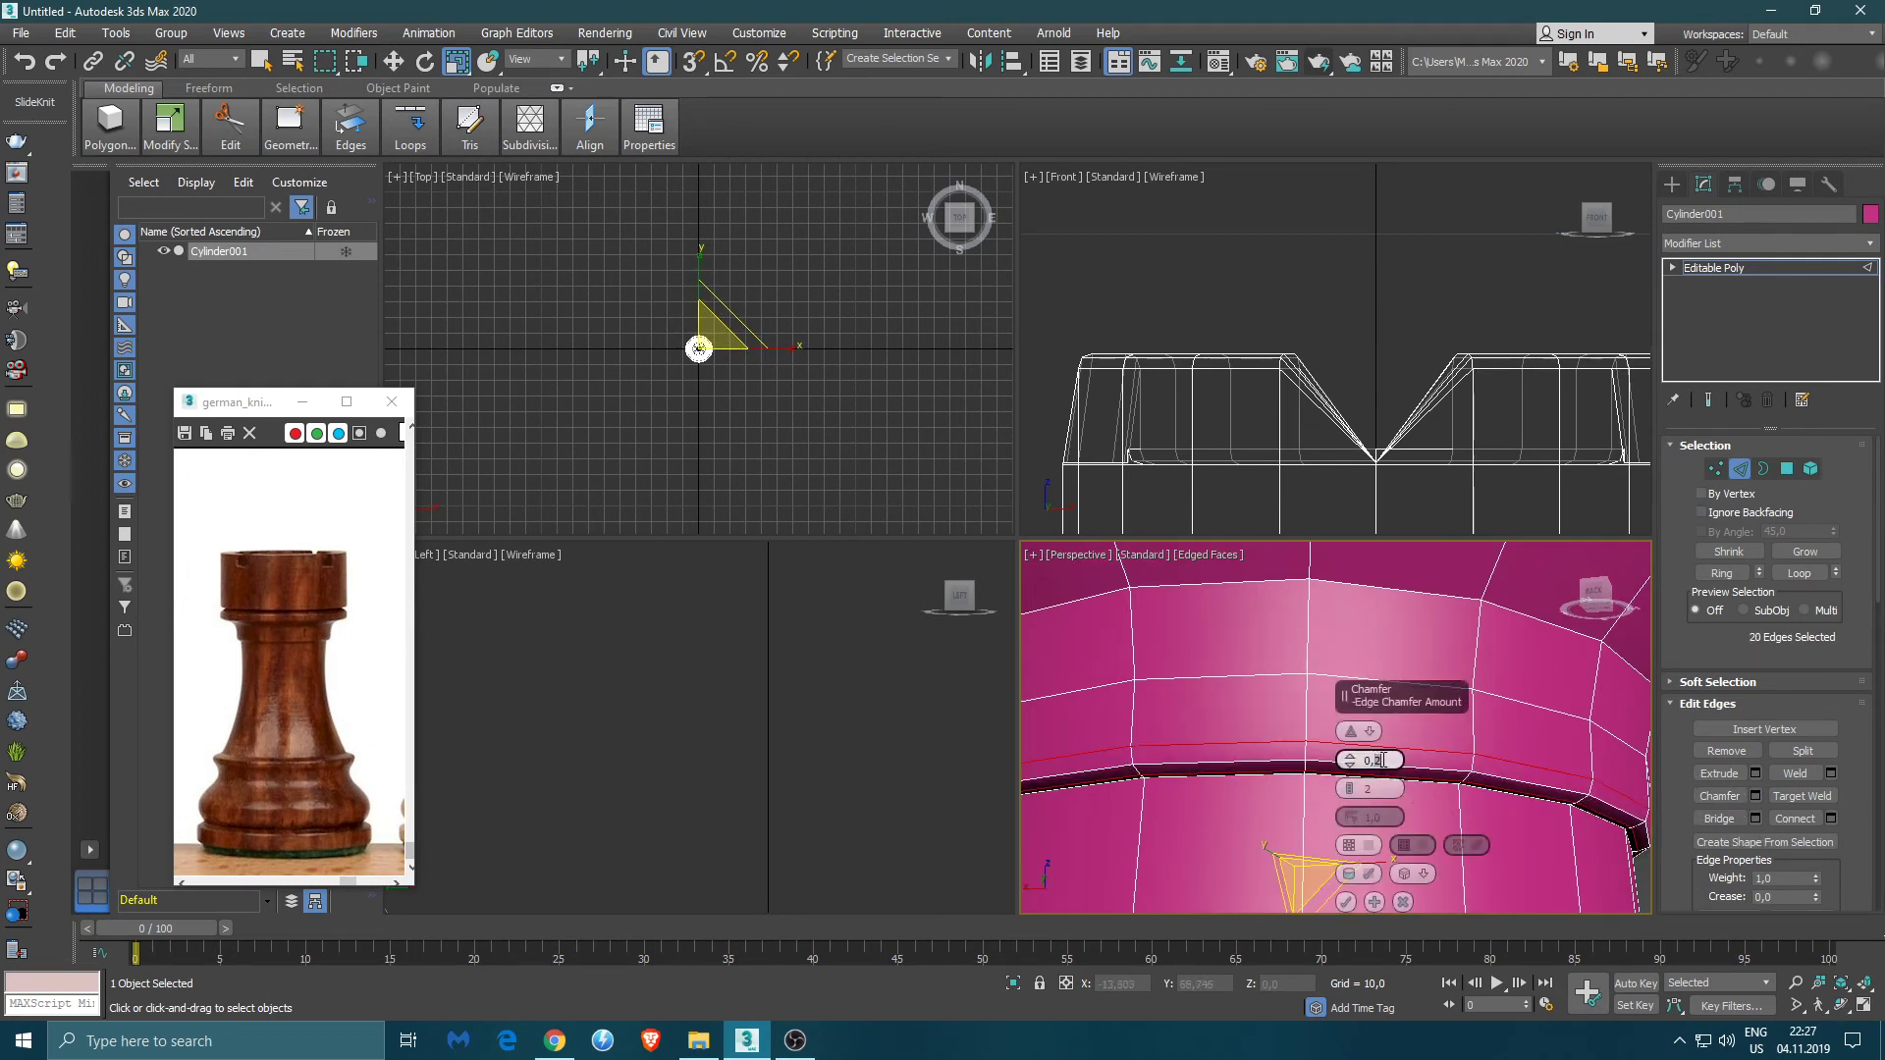
left_click(1346, 903)
- Maximize the Perspective view and display the whole rook shaded without edges, outside sub-object editing
scroll(1345, 908, "down", 10)
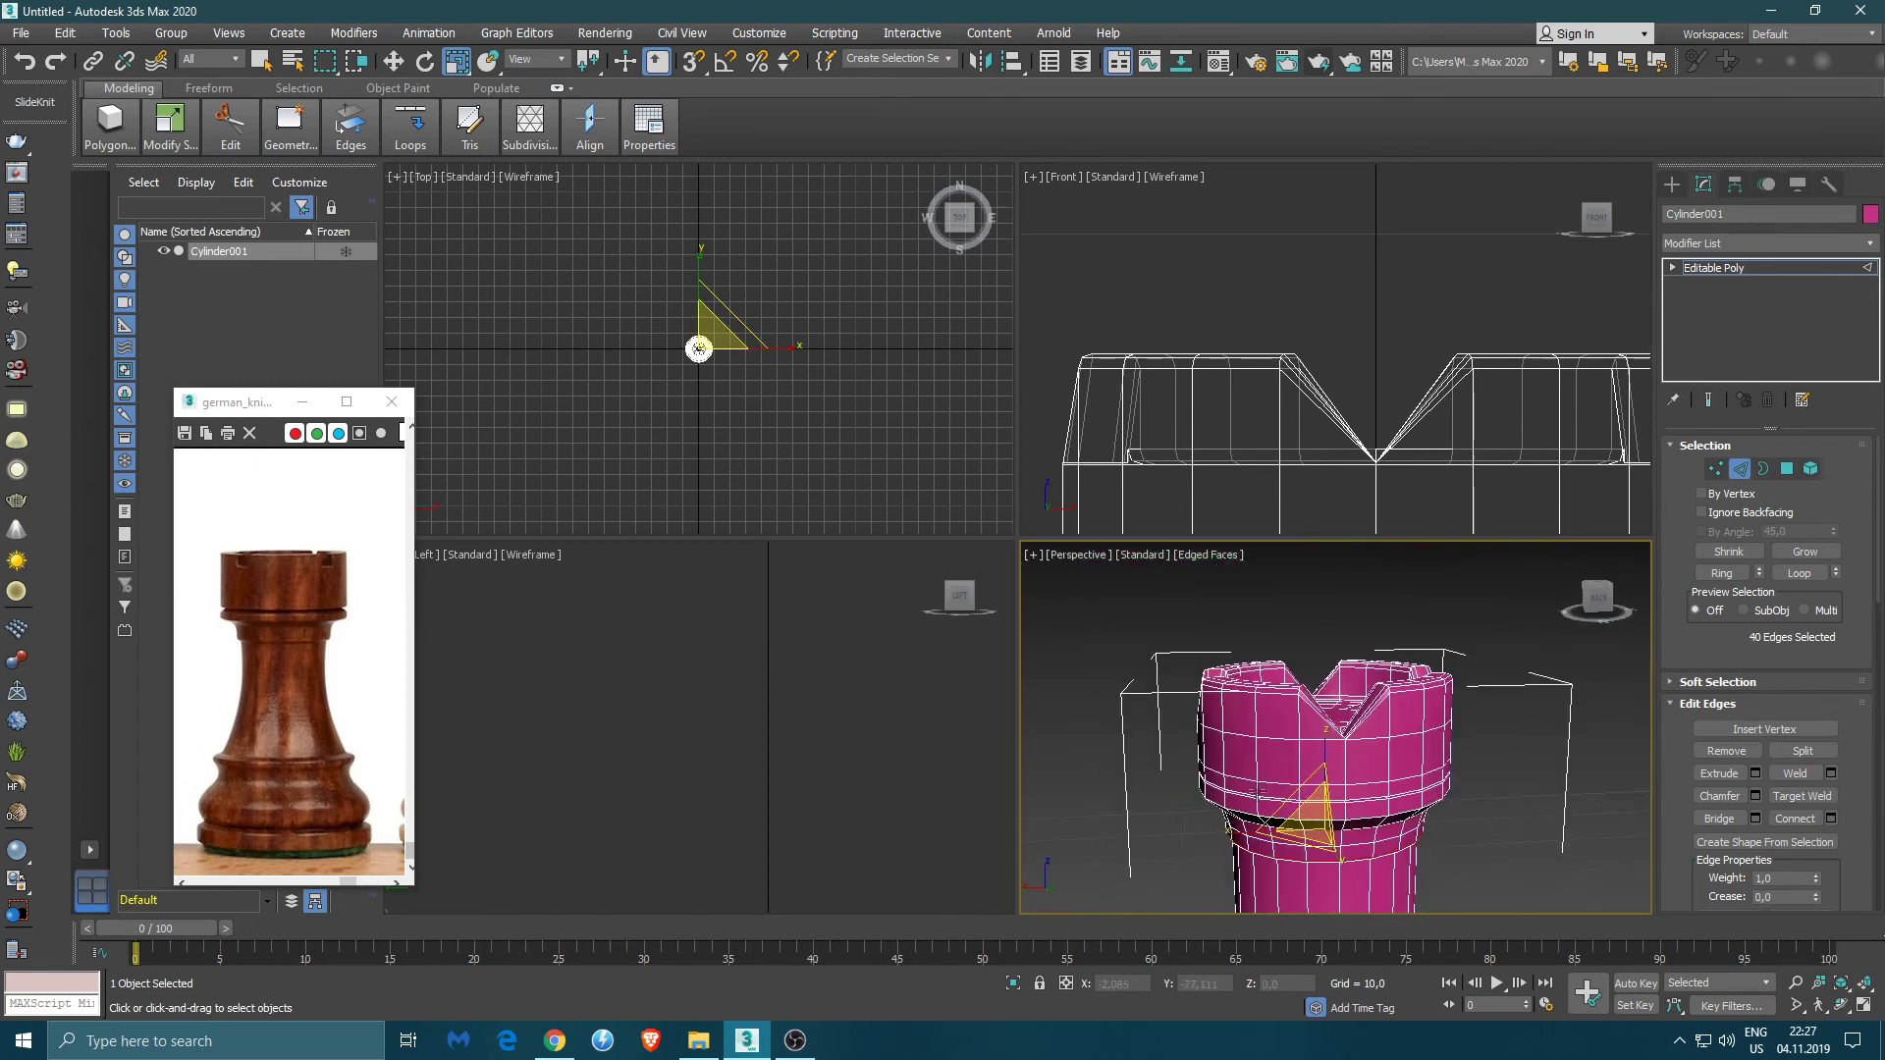
scroll(1360, 764, "down", 4)
key("alt+w")
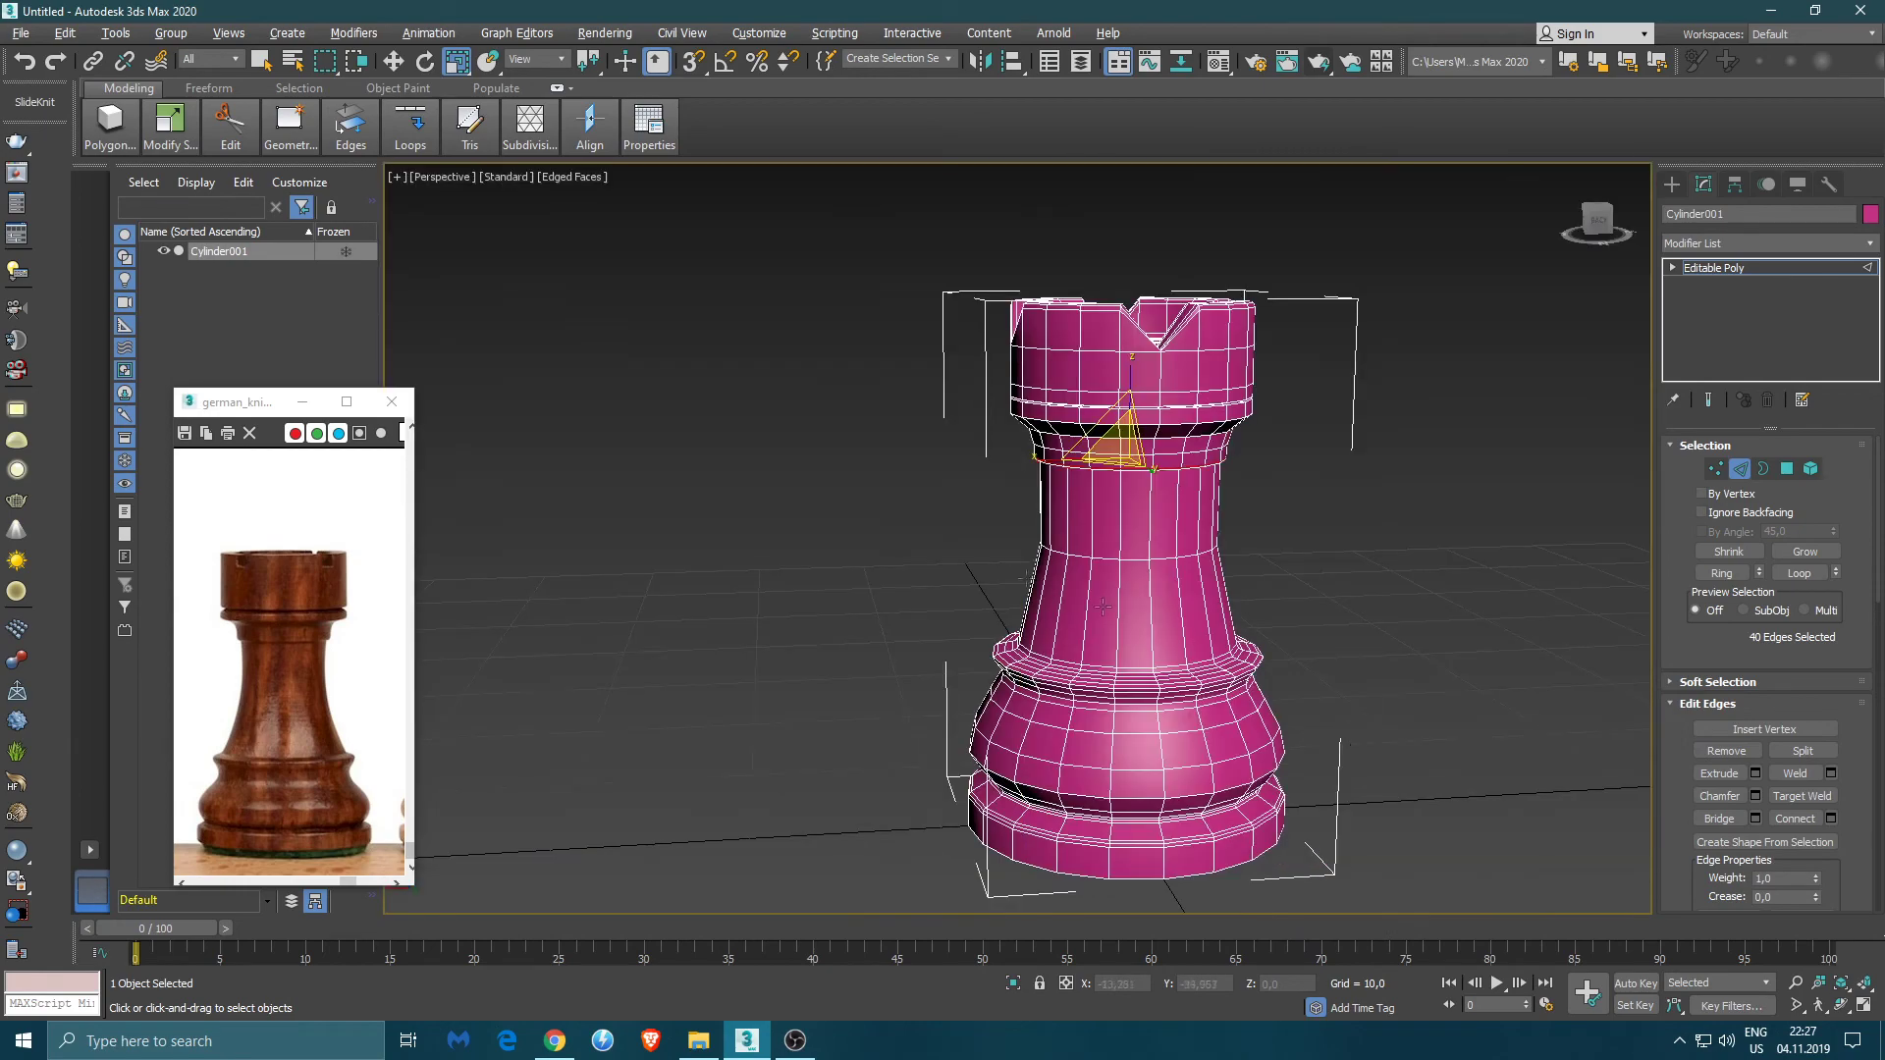
mouse_move(1008, 529)
middle_mouse_down("alt")
mouse_move(1242, 561)
mouse_move(1204, 512)
mouse_move(1282, 526)
middle_mouse_up("alt")
key("6")
key("F4")
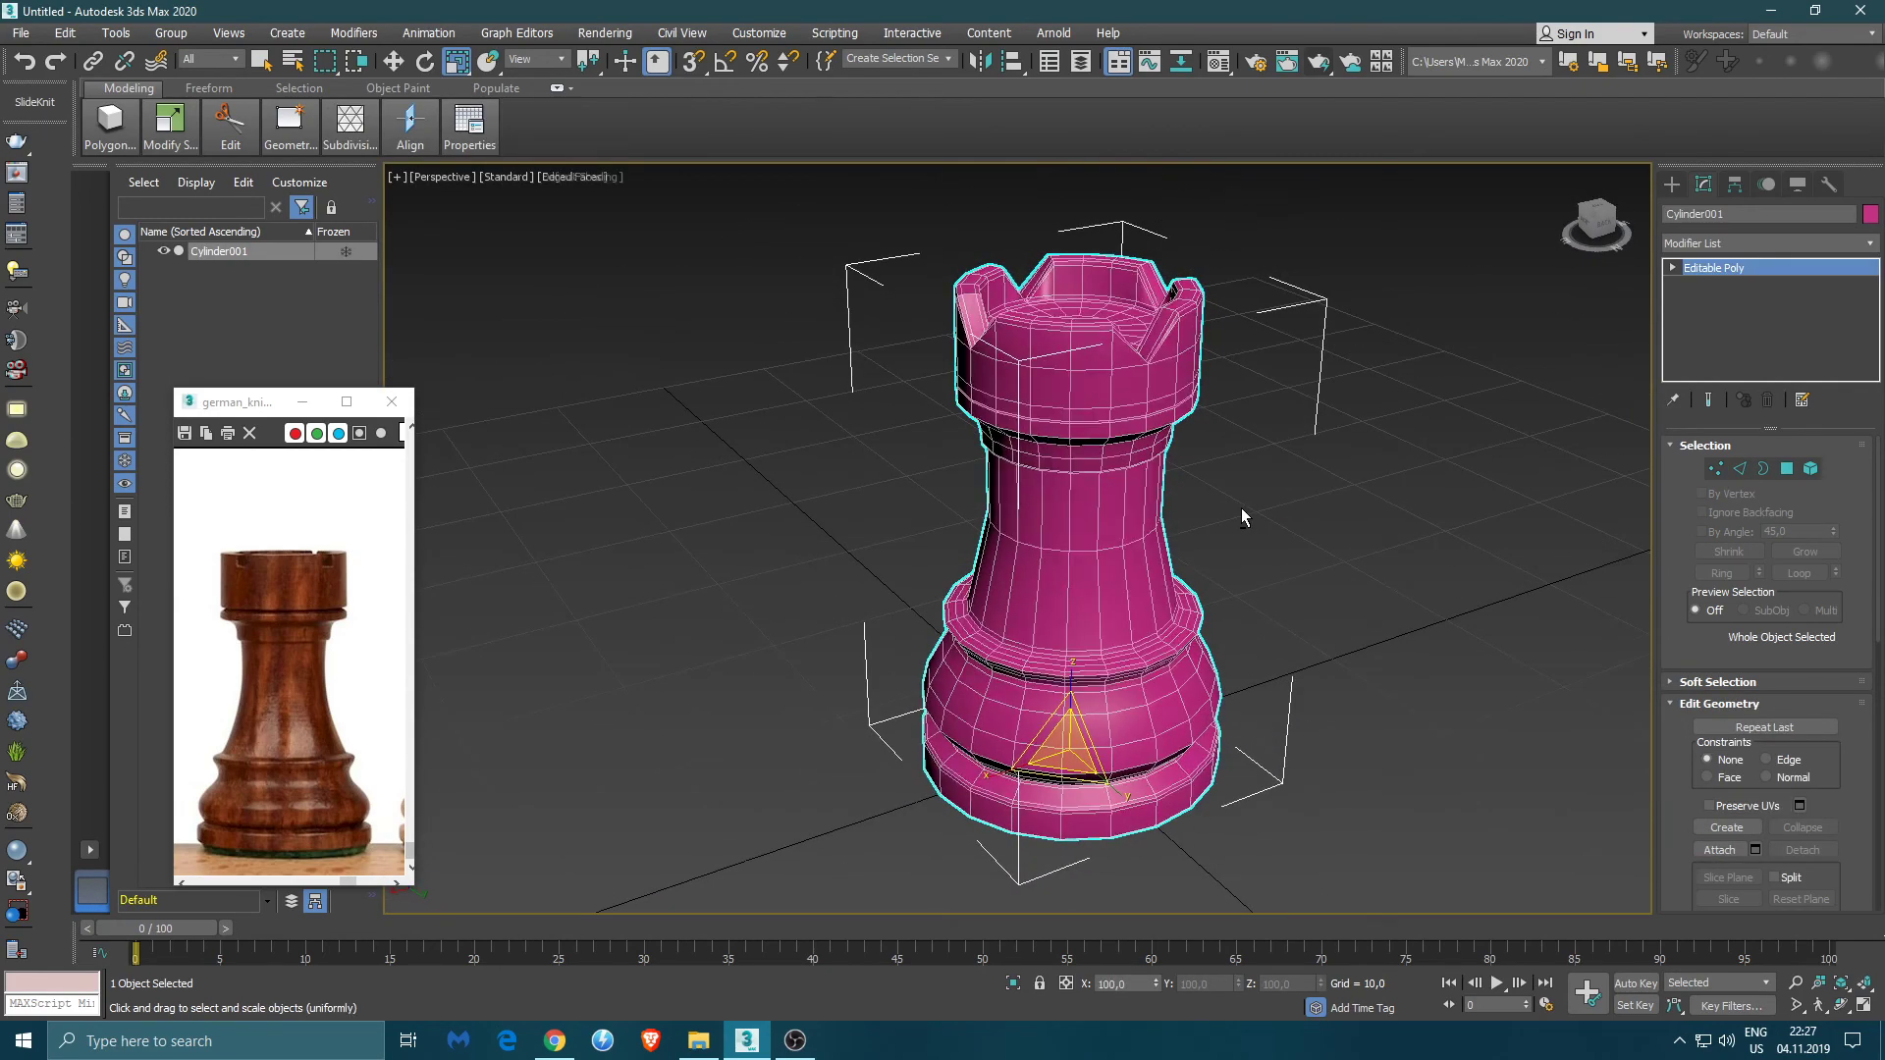
left_click(1325, 527)
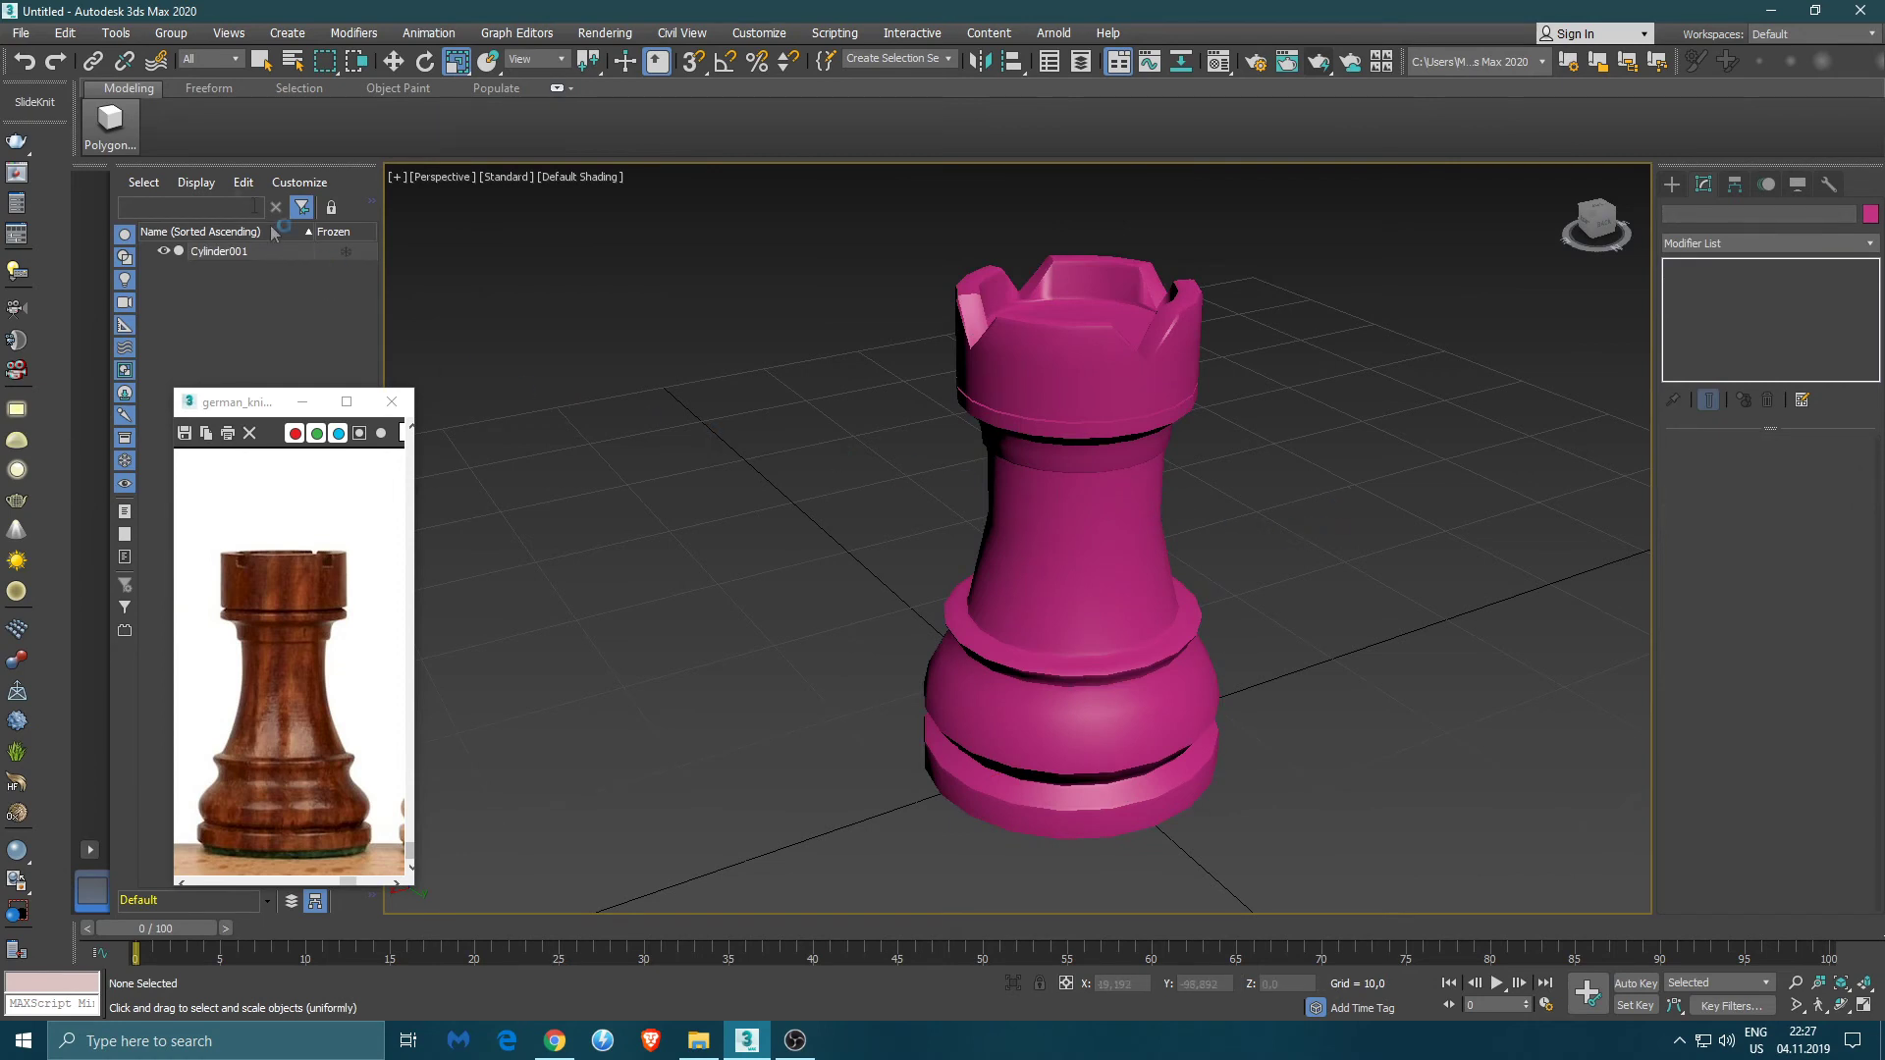
- Turn on NURMS smoothing for the rook with 3 iterations
left_click(1054, 412)
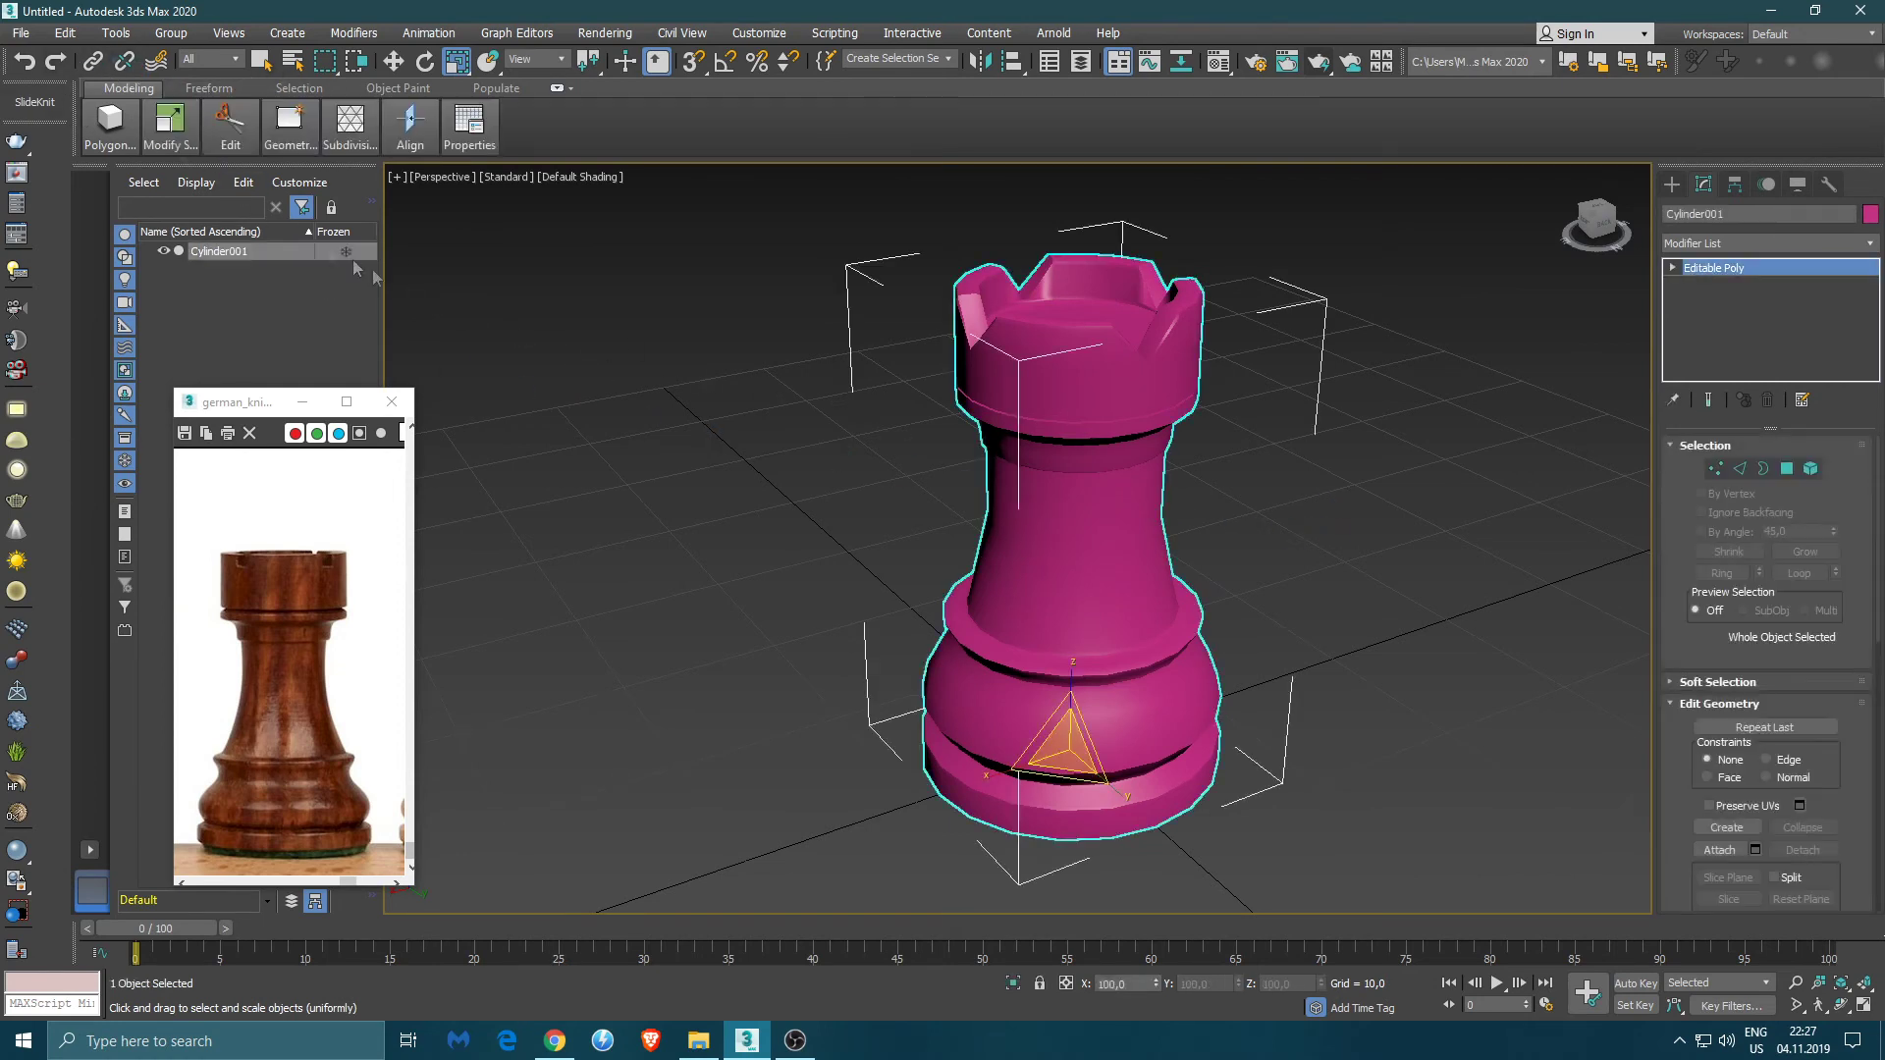
mouse_move(249, 143)
left_click(282, 263)
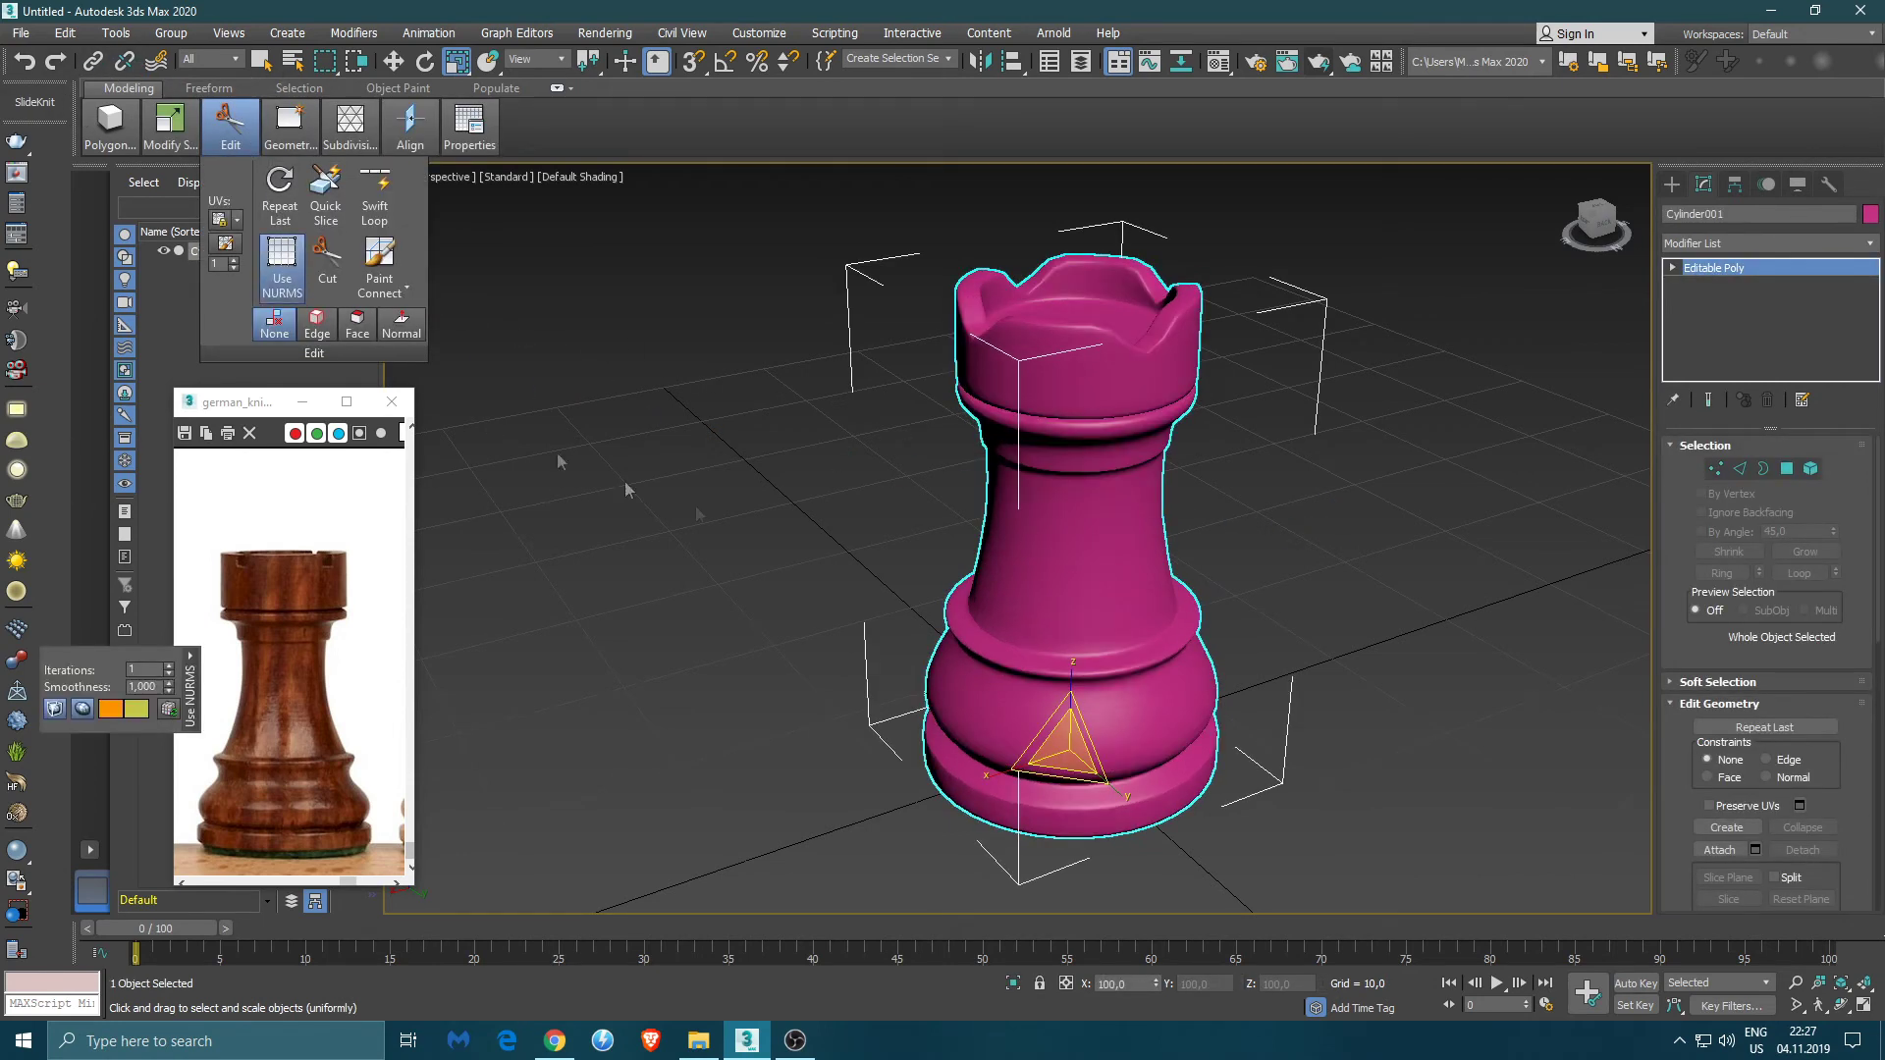
left_click(169, 665)
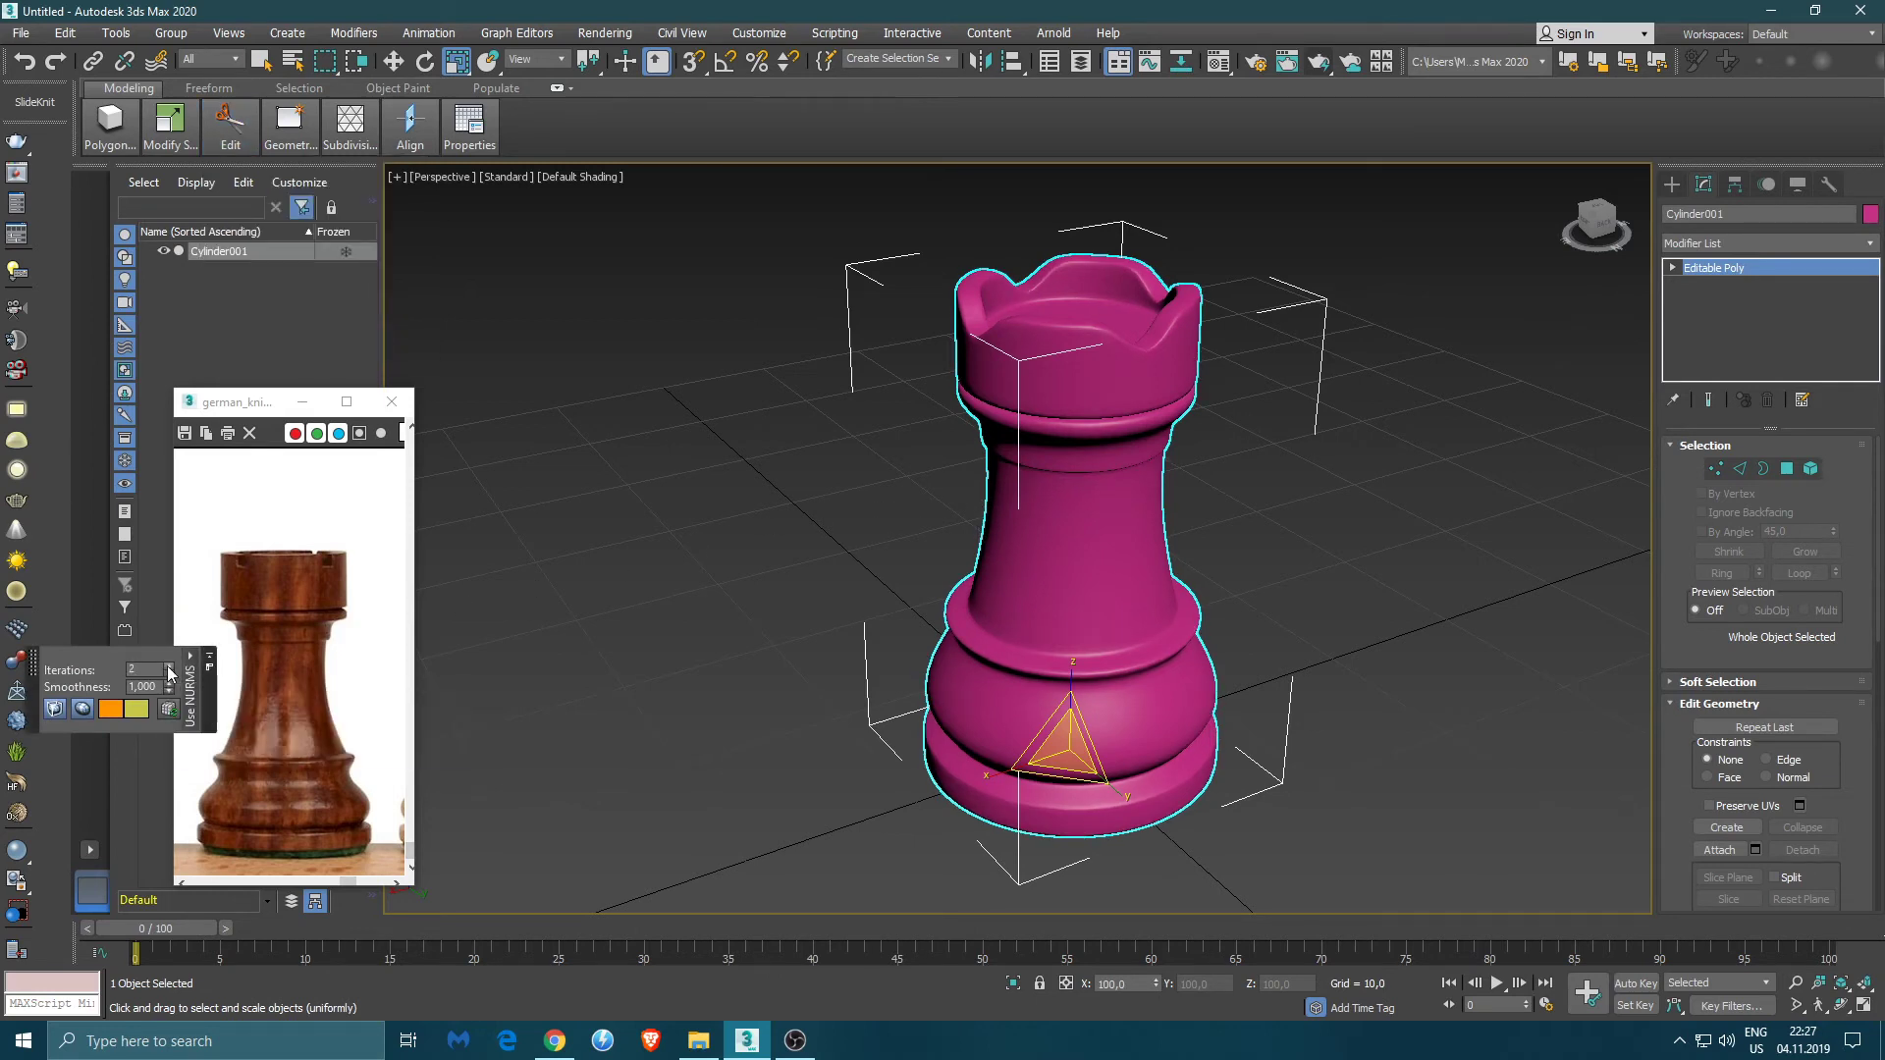
left_click(1176, 565)
mouse_move(1176, 565)
middle_mouse_down("alt")
mouse_move(1157, 534)
mouse_move(915, 564)
mouse_move(852, 532)
mouse_move(987, 526)
mouse_move(1187, 559)
middle_mouse_up("alt")
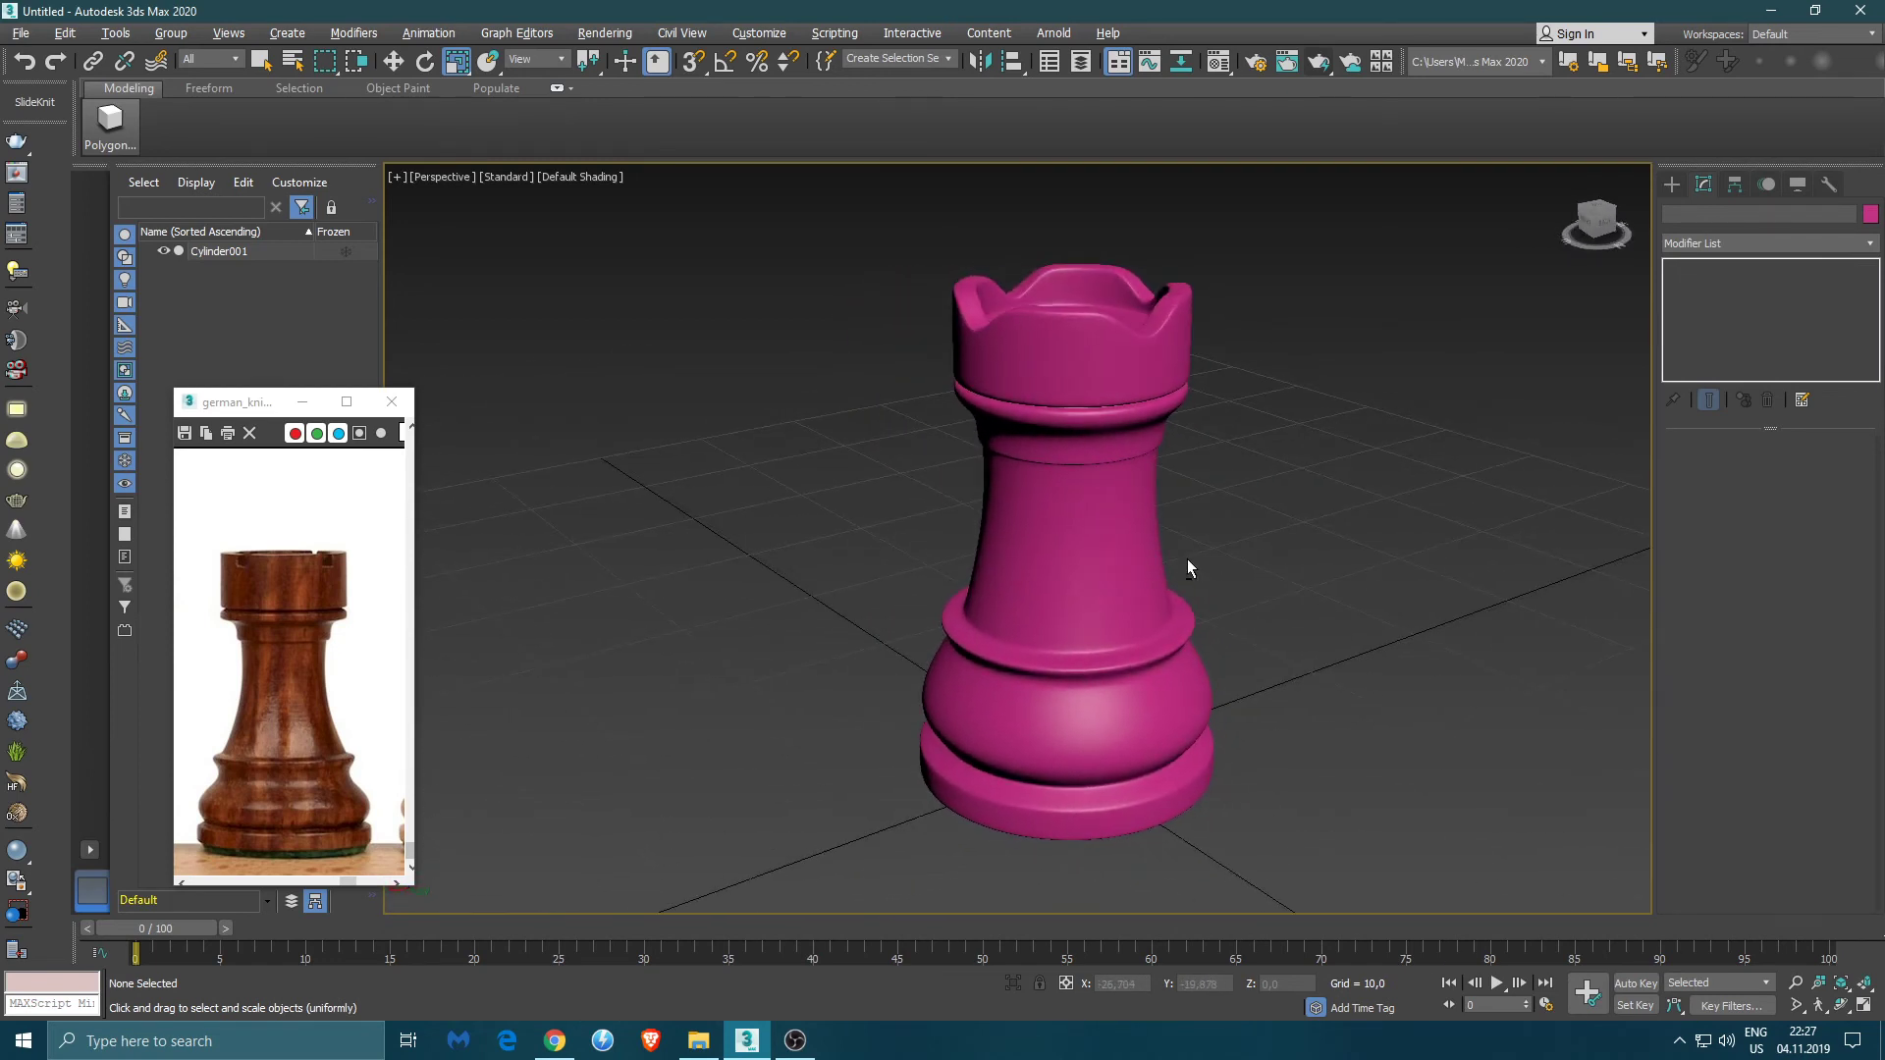
- Clone the rook along the X axis, placing the copy at about X -19.6
left_click(1147, 655)
key("w")
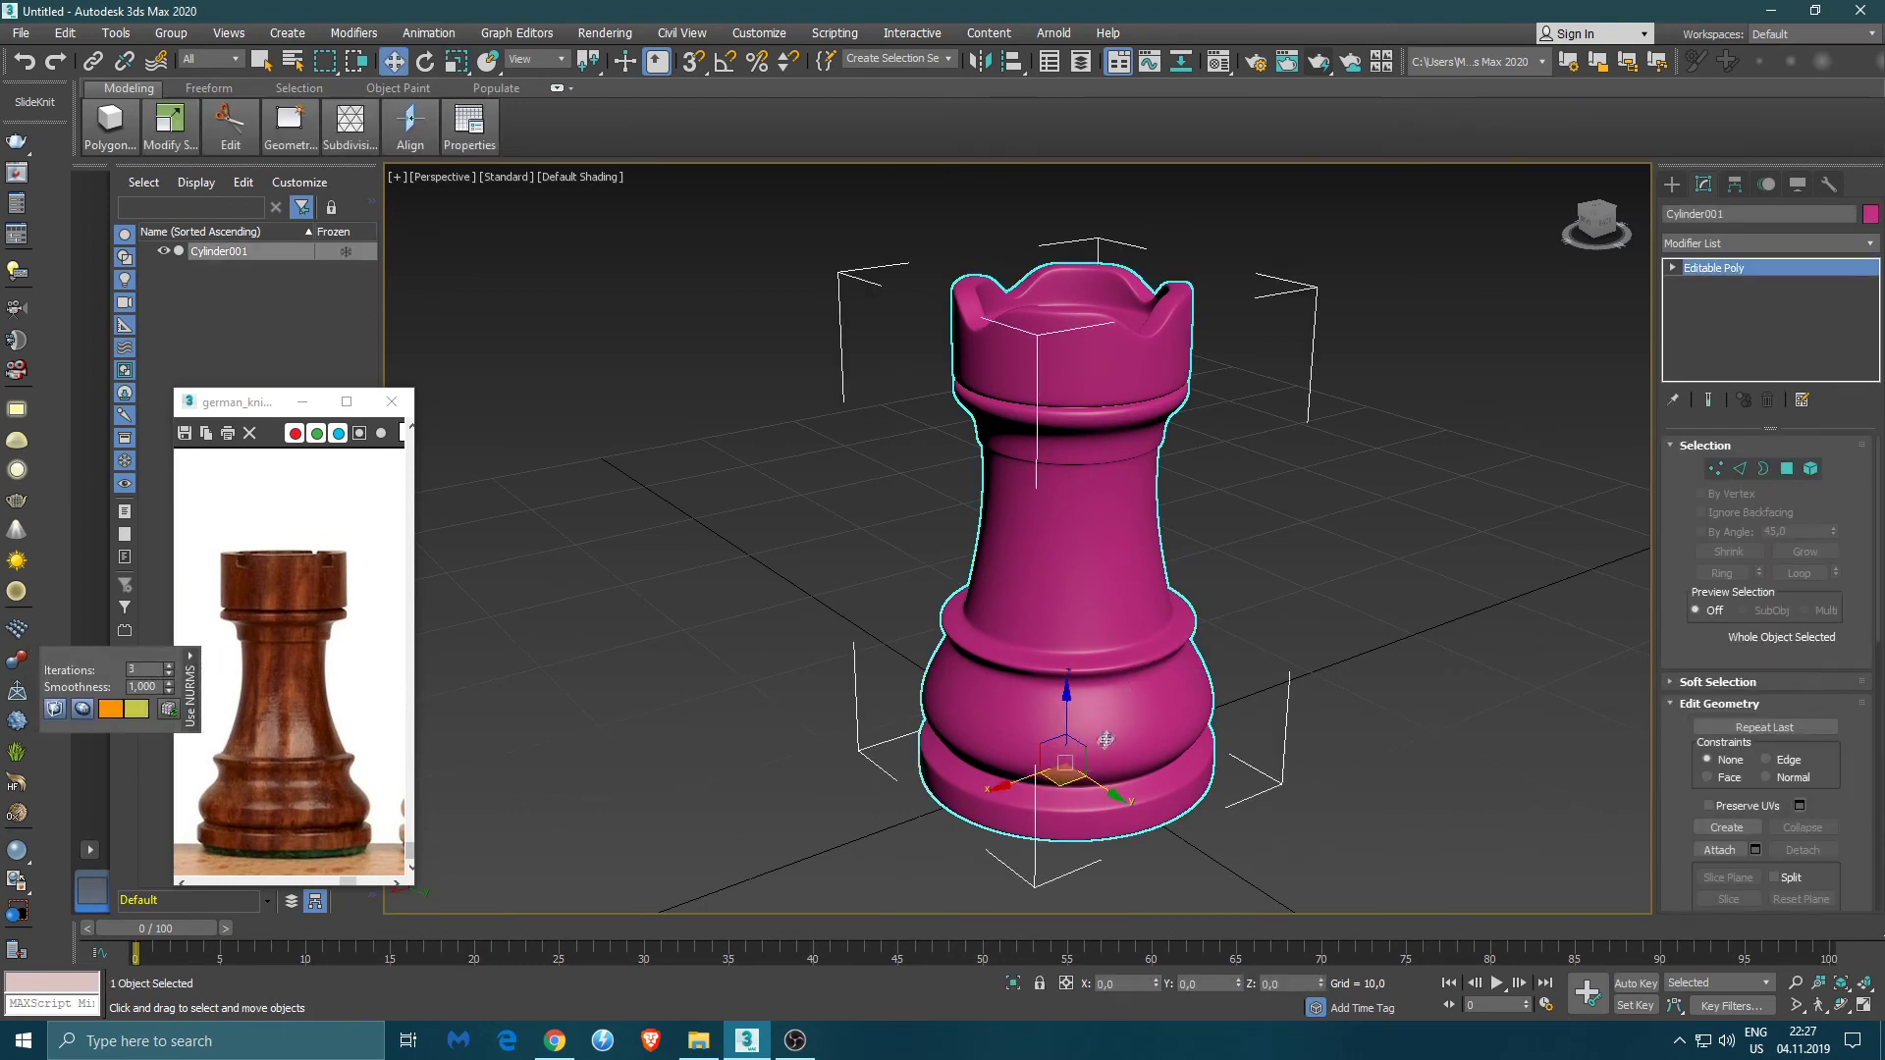
mouse_move(1013, 779)
left_mouse_down("shift")
mouse_move(1254, 674)
mouse_move(1251, 729)
left_mouse_up("shift")
left_click(945, 603)
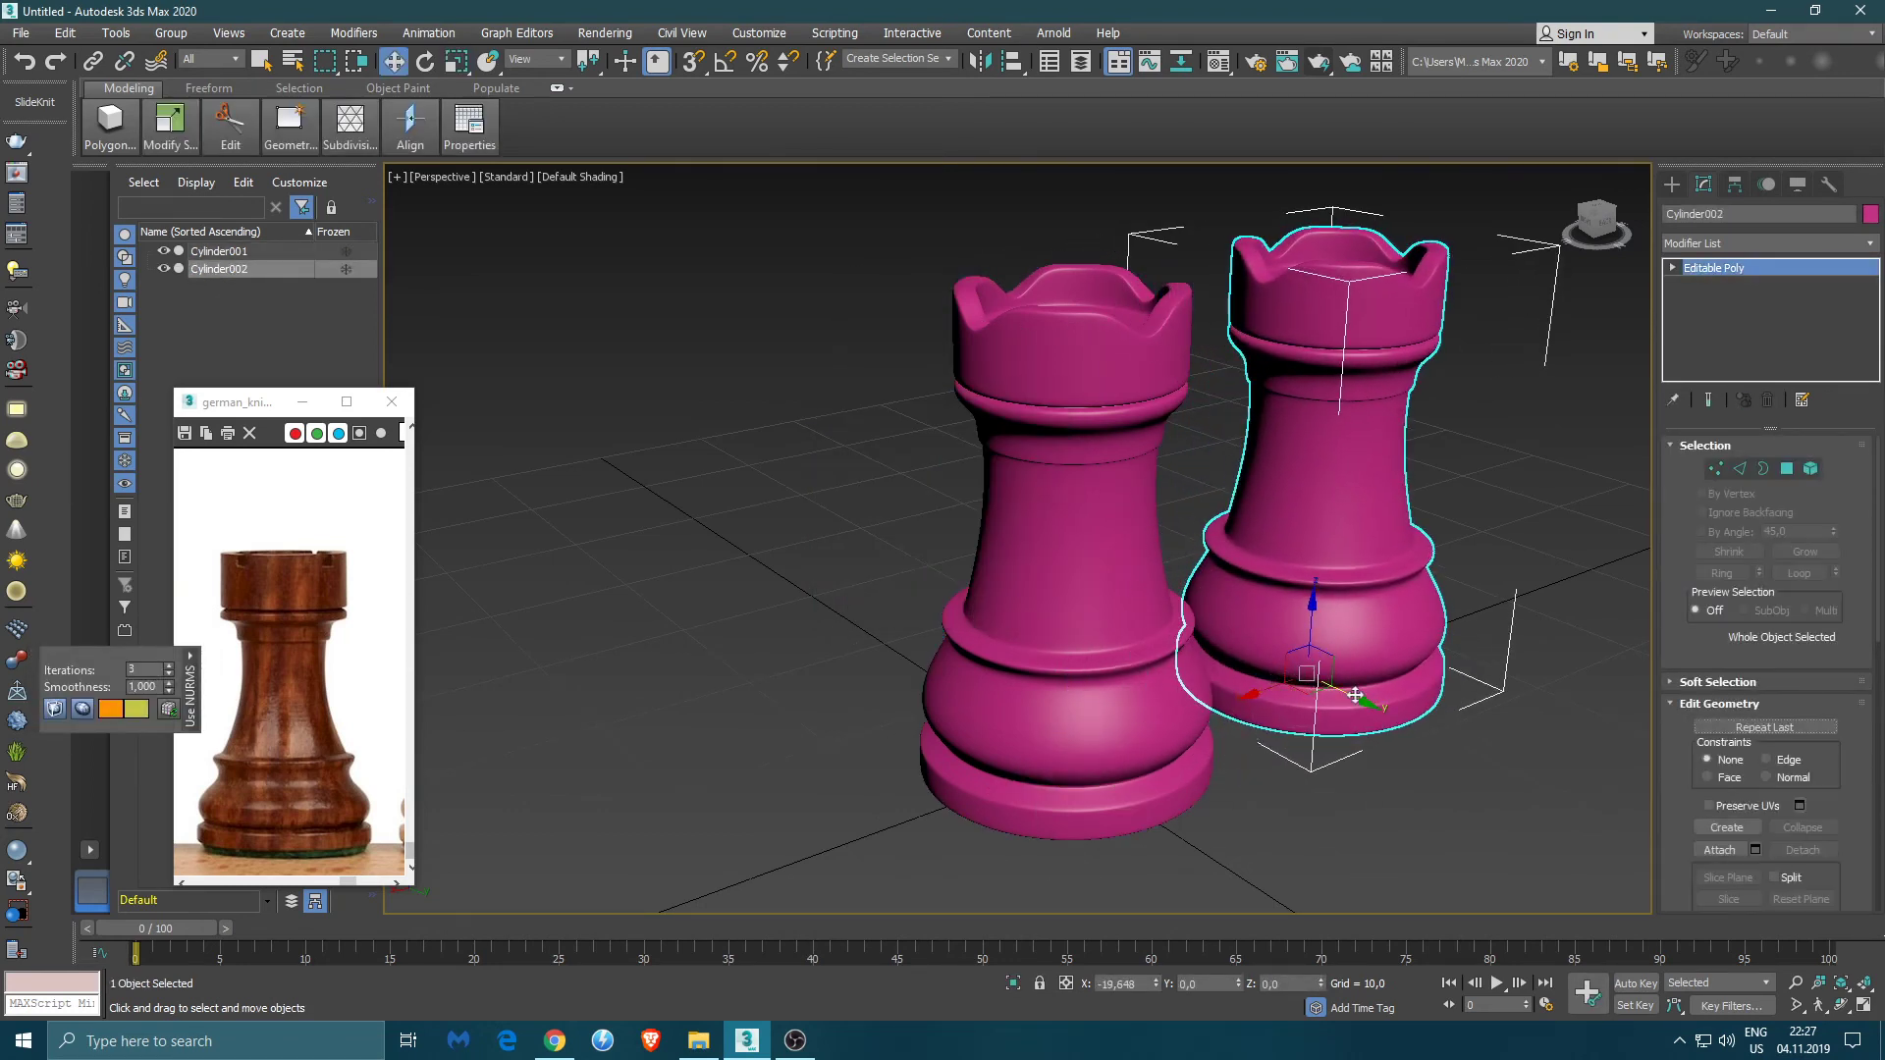
- Set the original rook's X position to 20, then reduce it to 10
left_click(1118, 787)
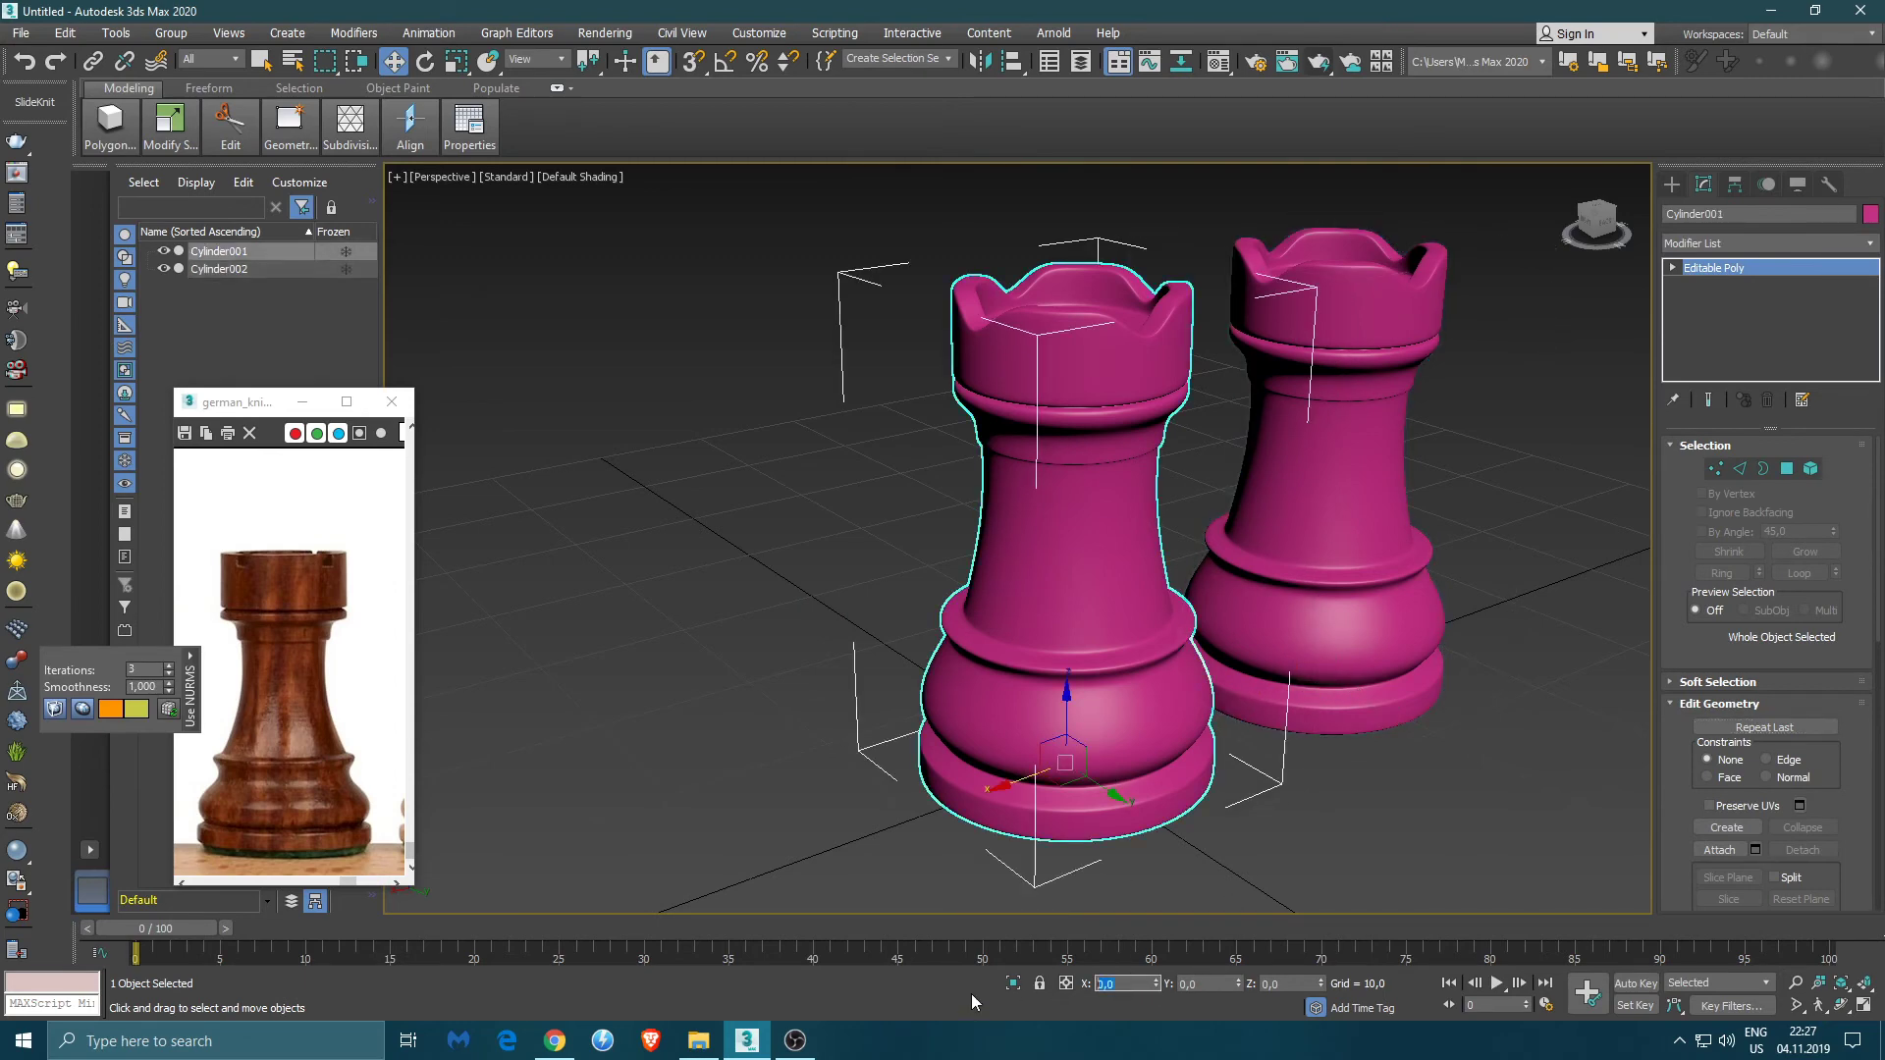
type("20")
key("Return")
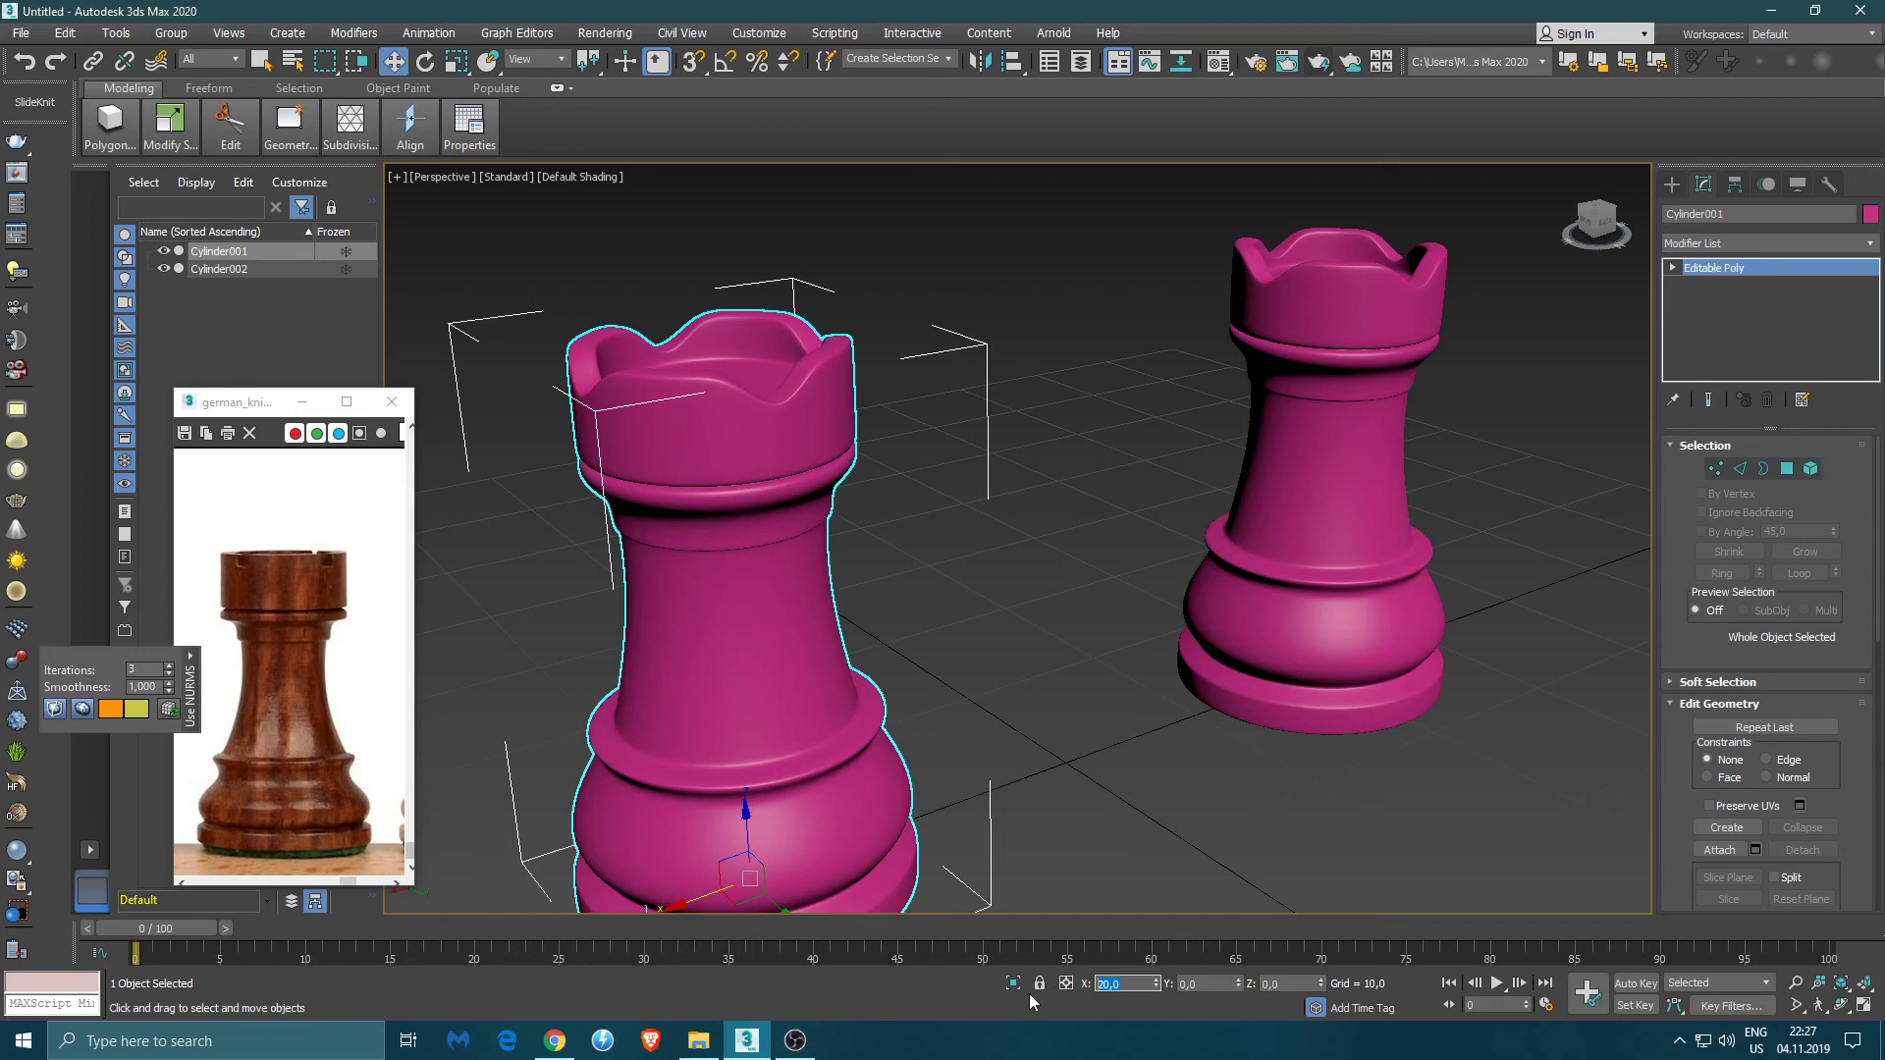
key("Return")
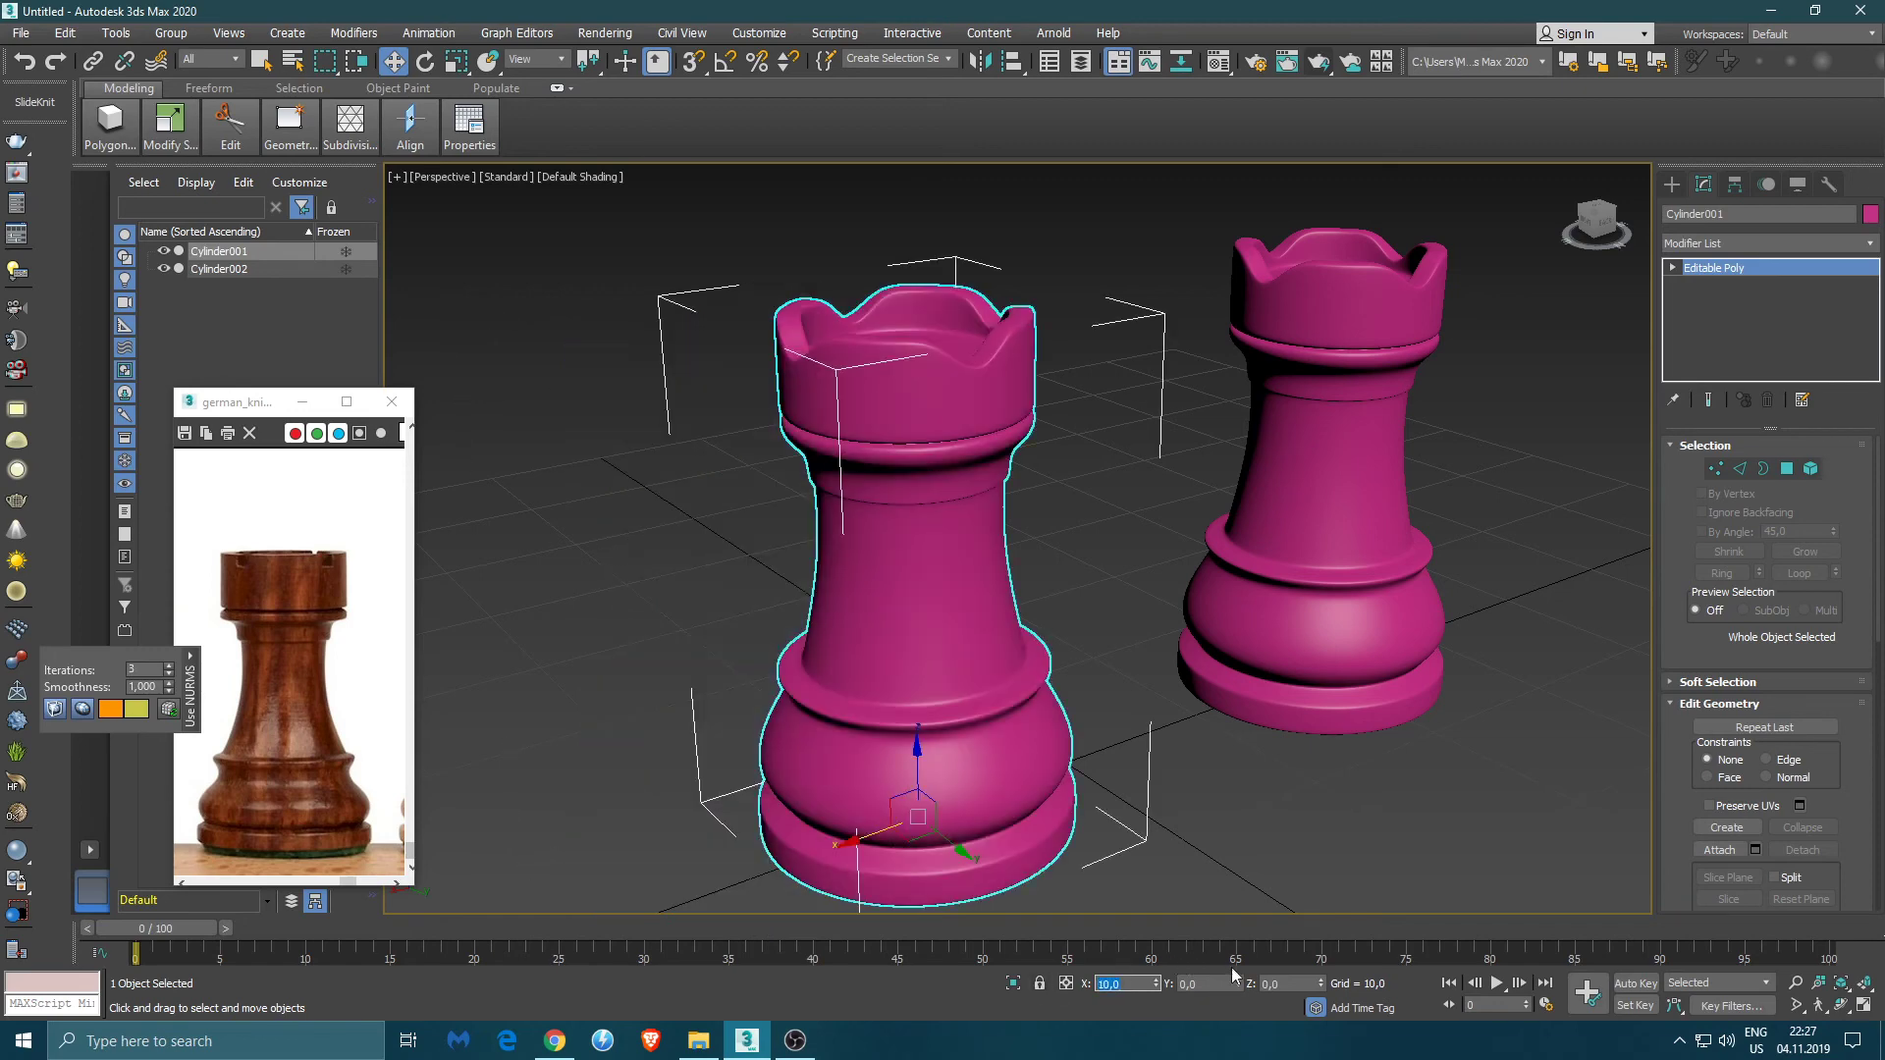
- Set the copied rook's Y position to 15 and reset its X position to 0
left_click(1341, 699)
left_click_drag(1212, 984, 1104, 986)
type("15")
key("Return")
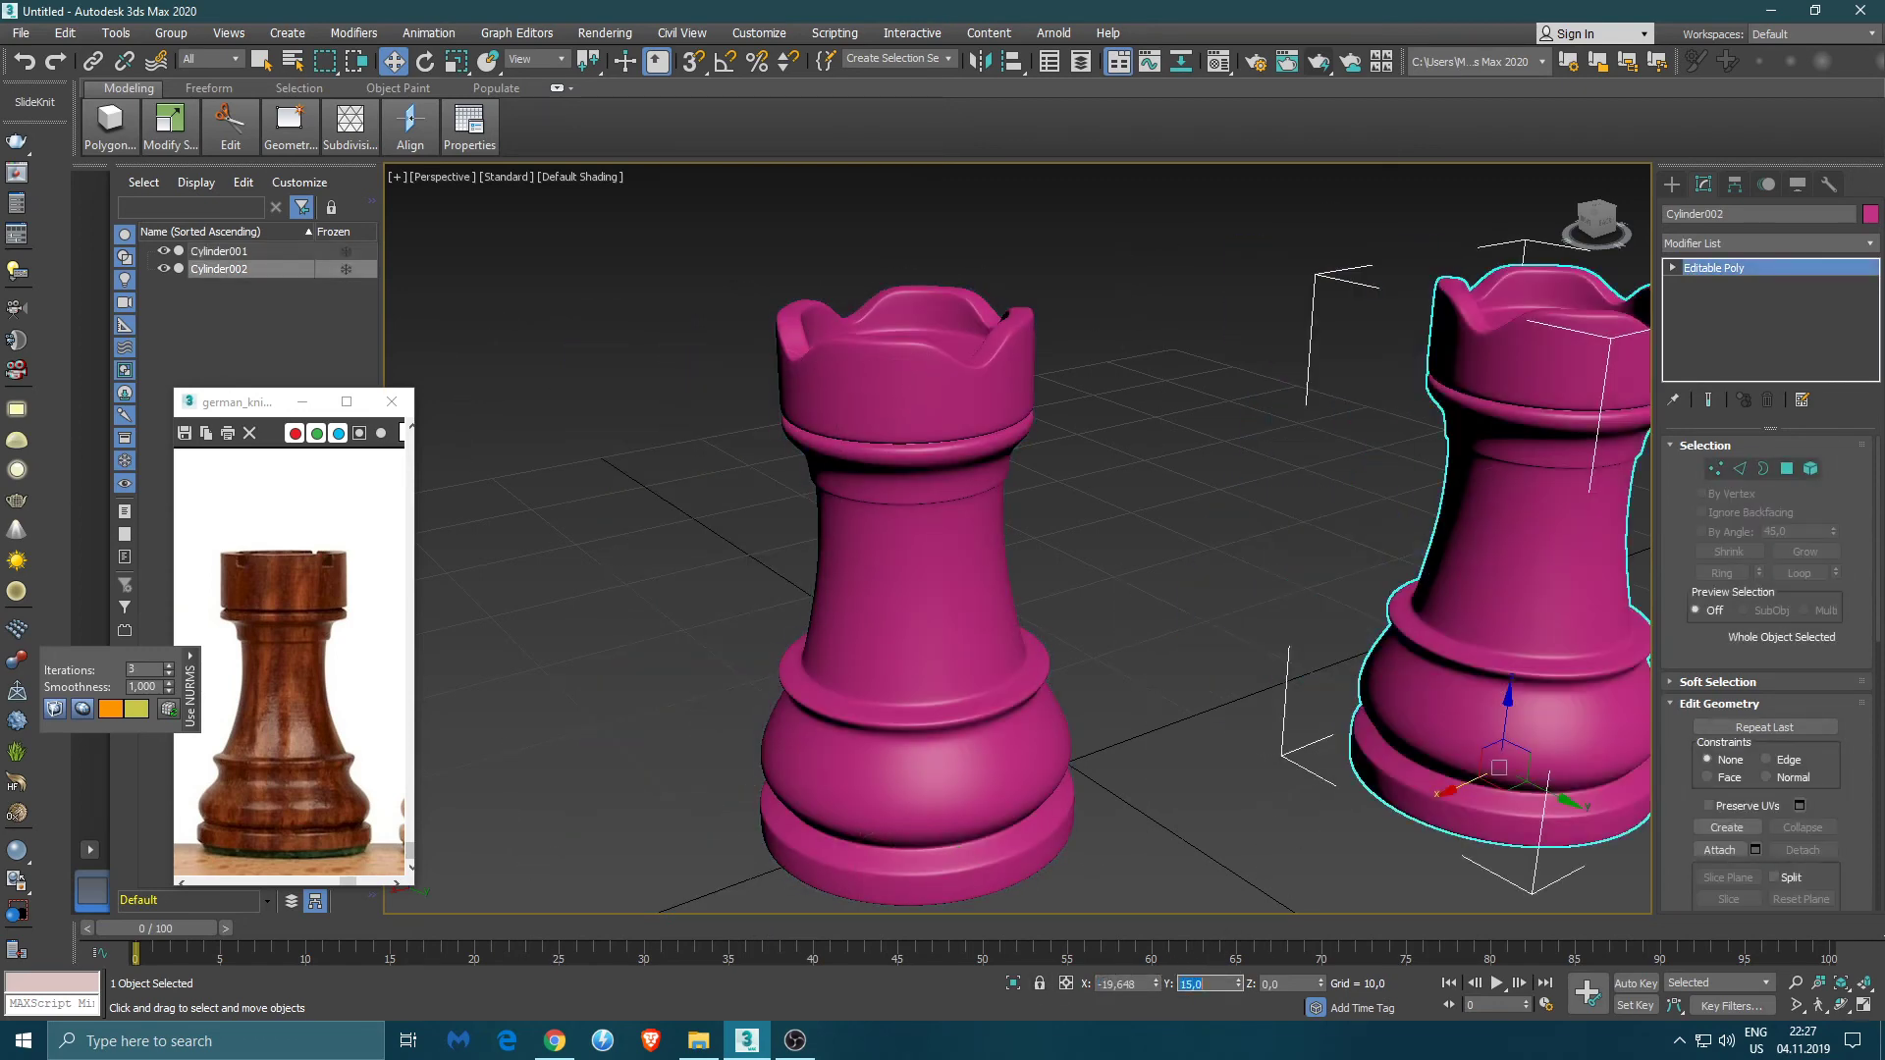
right_click(1158, 985)
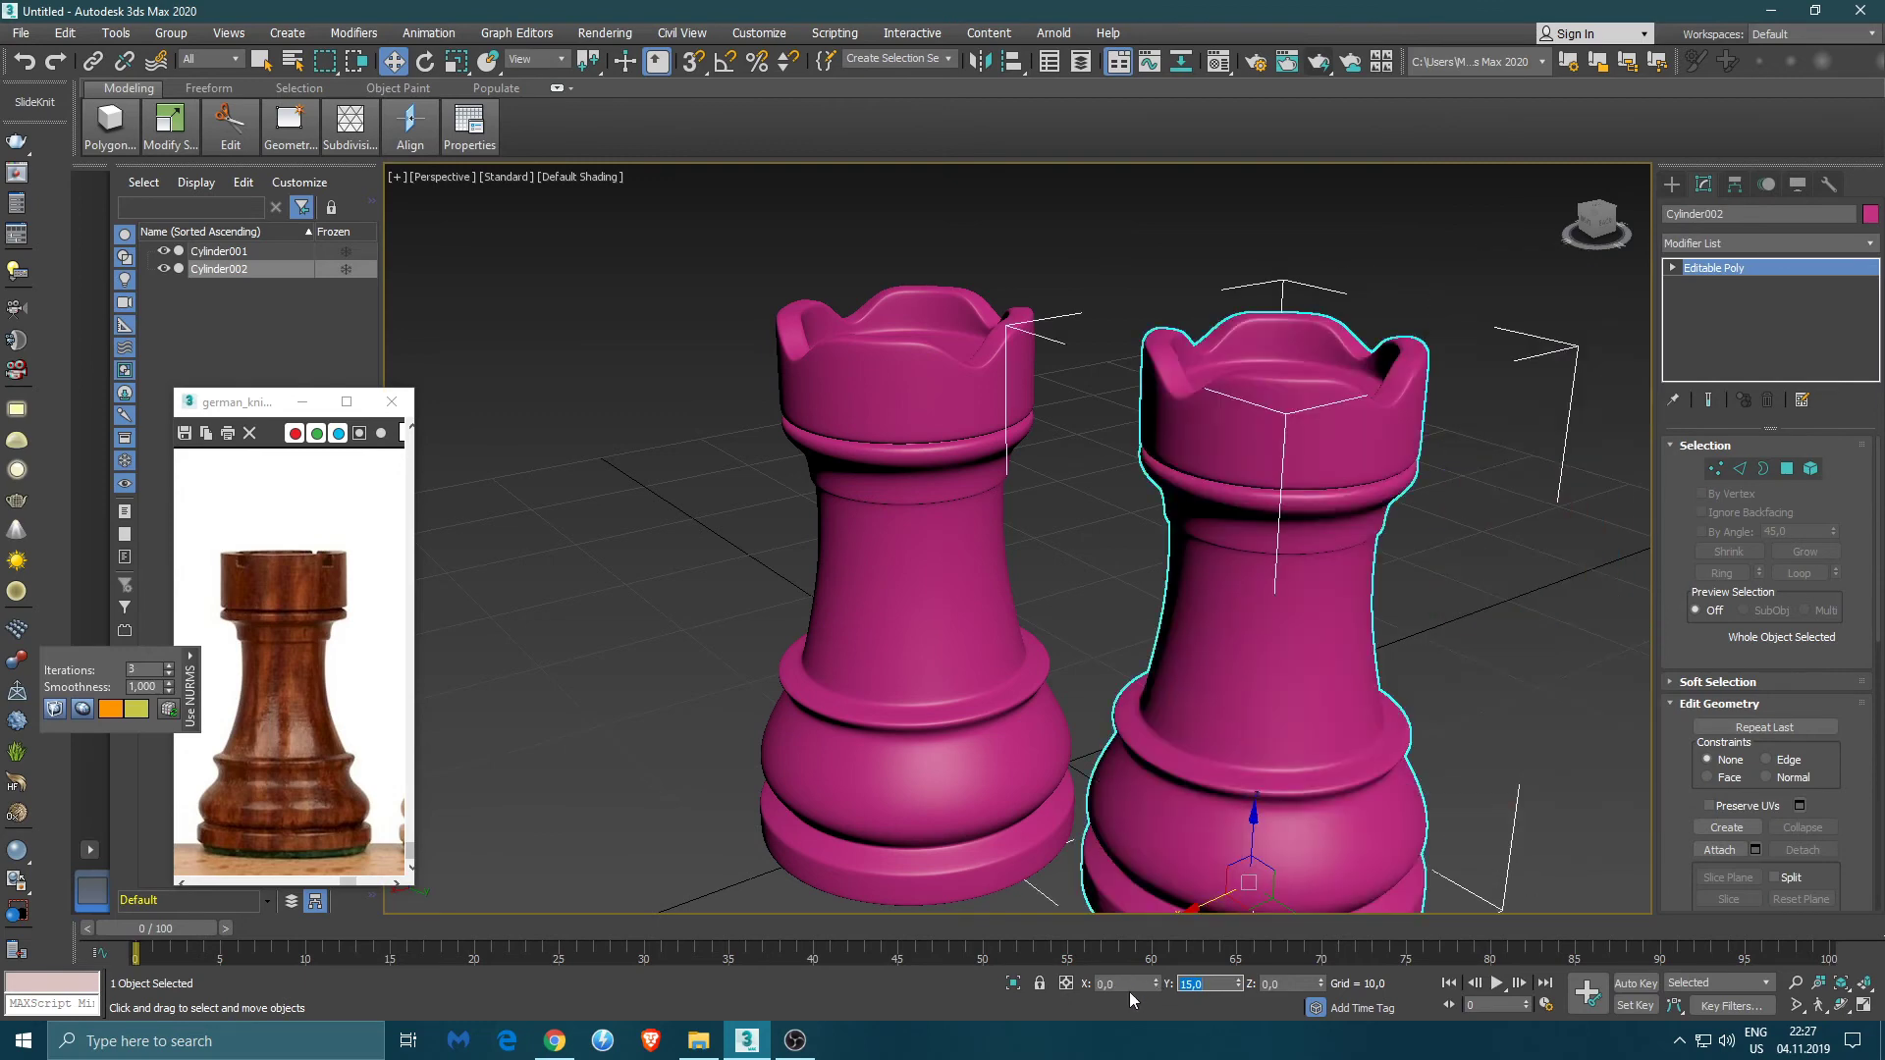
- Rotate the copied rook about its Z axis by about 18 degrees
scroll(1139, 797, "up", 2)
middle_click_drag(1175, 778, 1271, 785, "alt")
scroll(1266, 764, "down", 2)
key("r")
key("e")
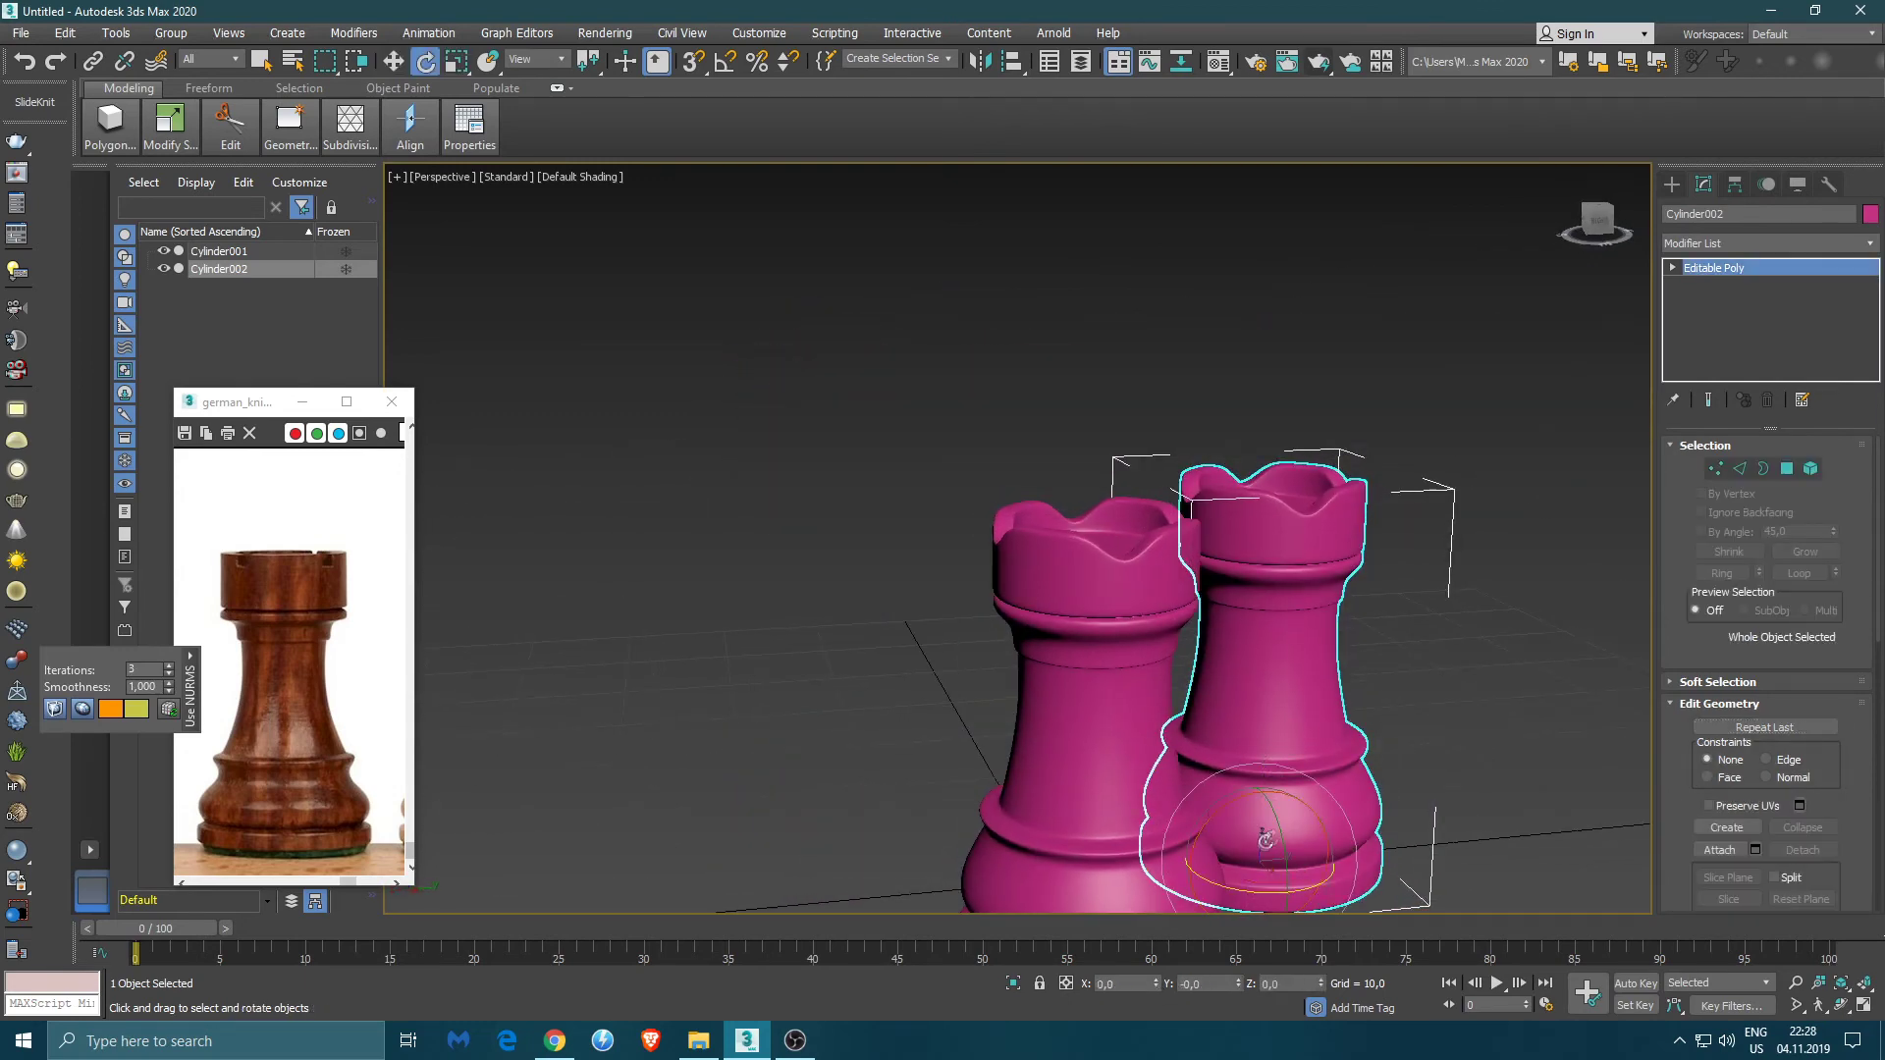
left_click_drag(1259, 893, 1295, 895)
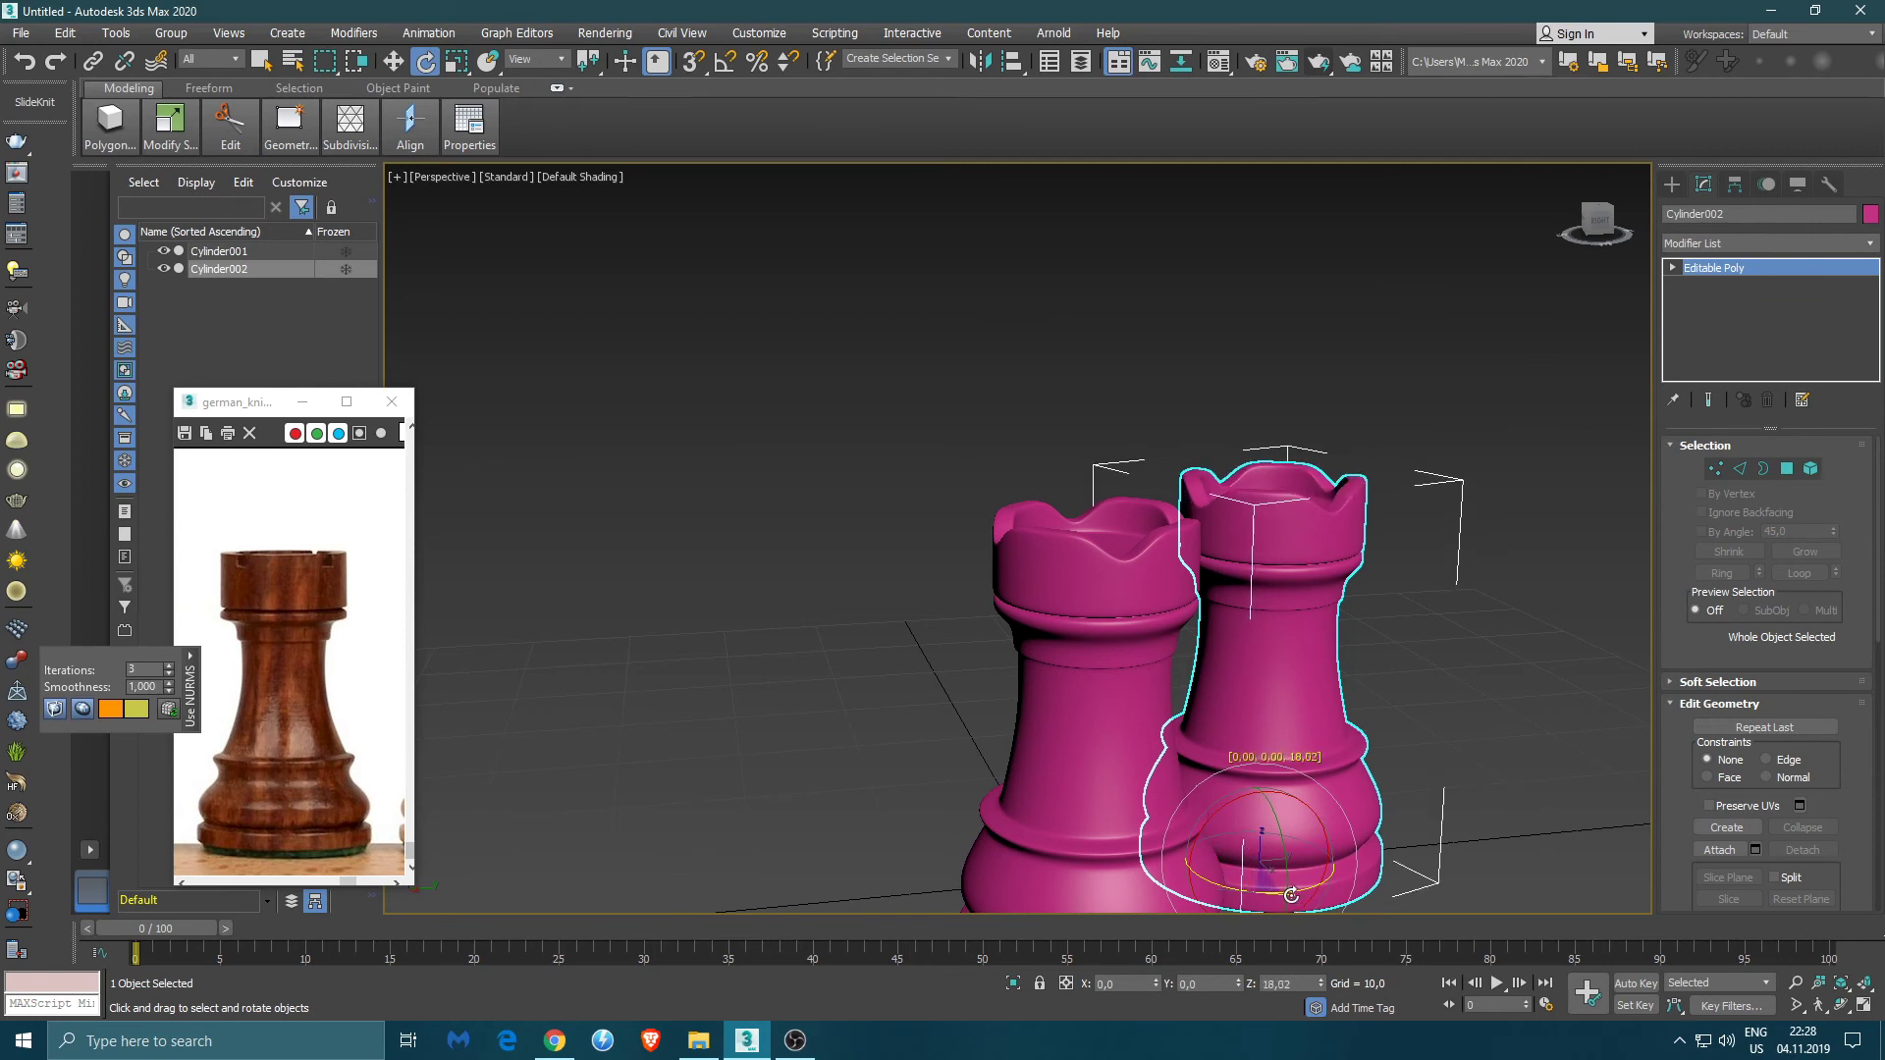
- Rotate the original rook about its Z axis to about -121 degrees
left_click(1152, 809)
middle_click_drag(1152, 809, 1123, 811)
left_click_drag(1137, 884, 895, 867)
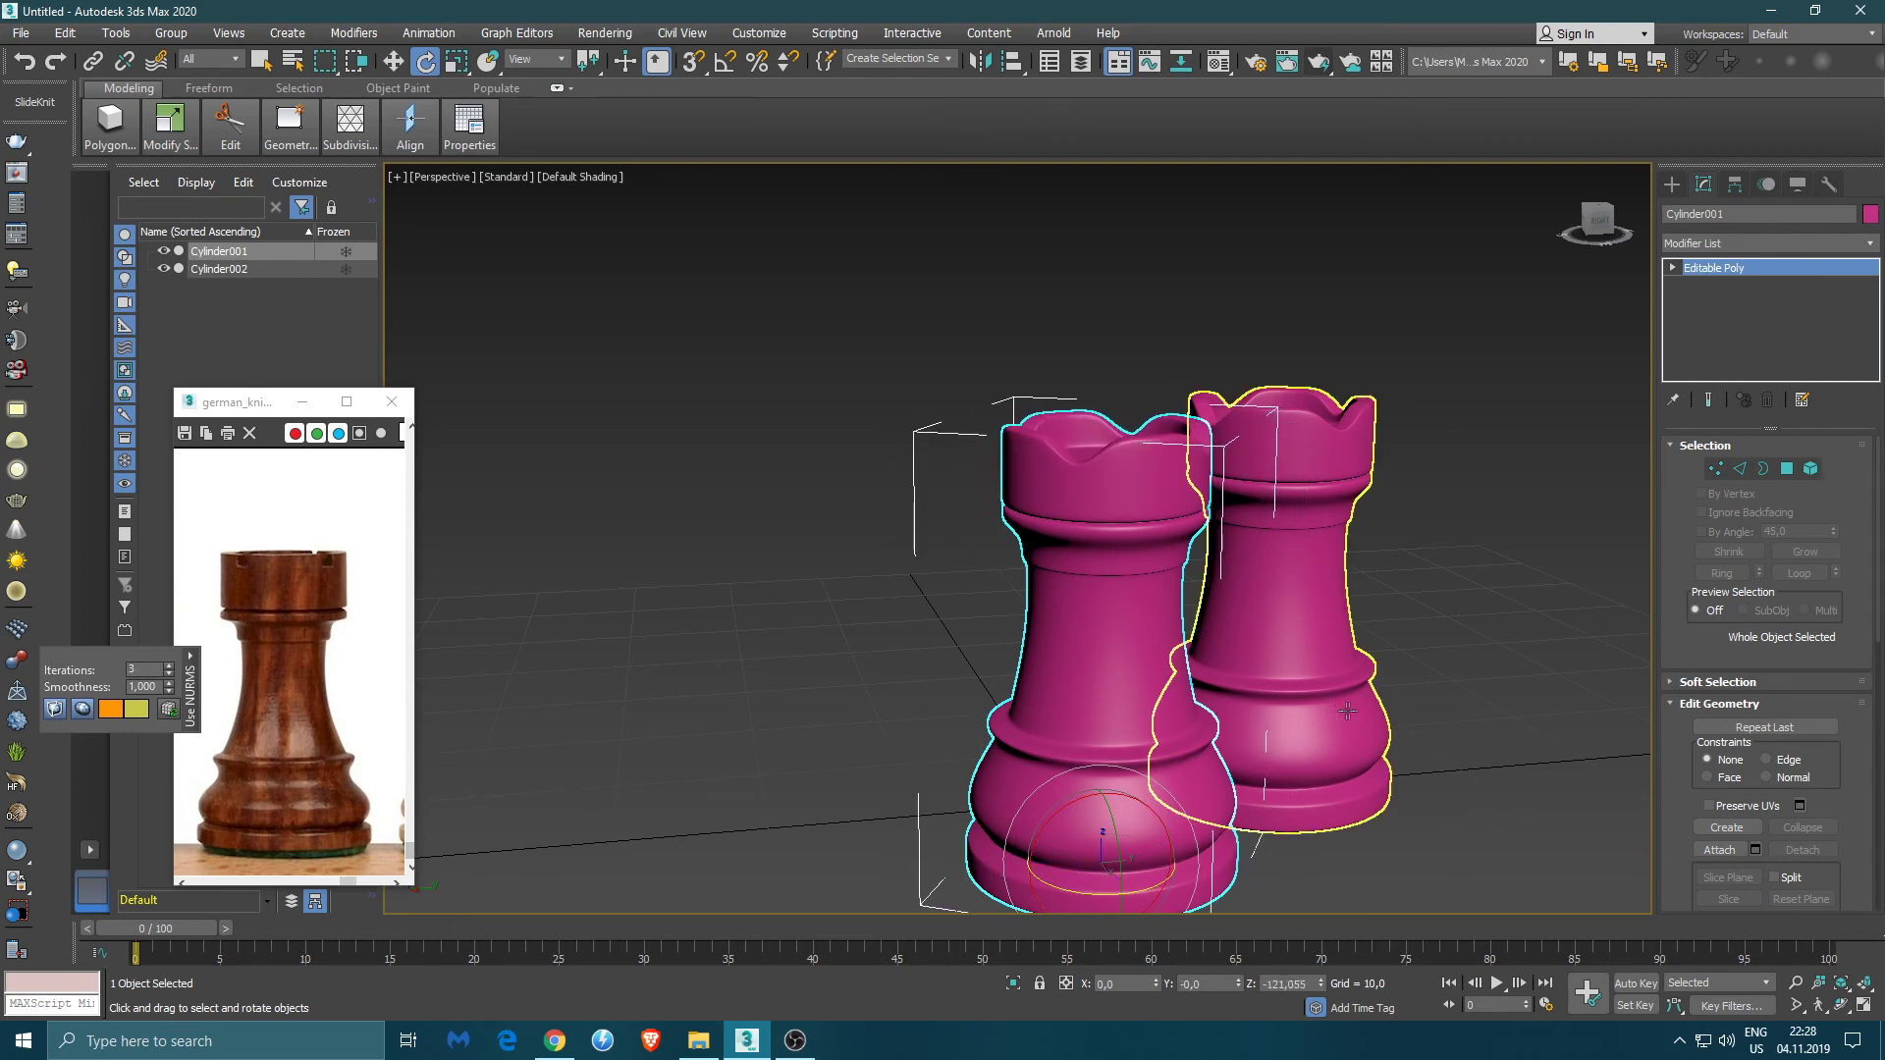
- Examine how the two rotated rooks stand together, selecting both and clearing the selection
left_click(1311, 711)
left_click(1458, 693)
middle_click_drag(1433, 731, 1065, 706)
scroll(1409, 703, "down", 3)
left_click(1196, 757)
left_click(1064, 706, "ctrl")
scroll(1064, 706, "up", 3)
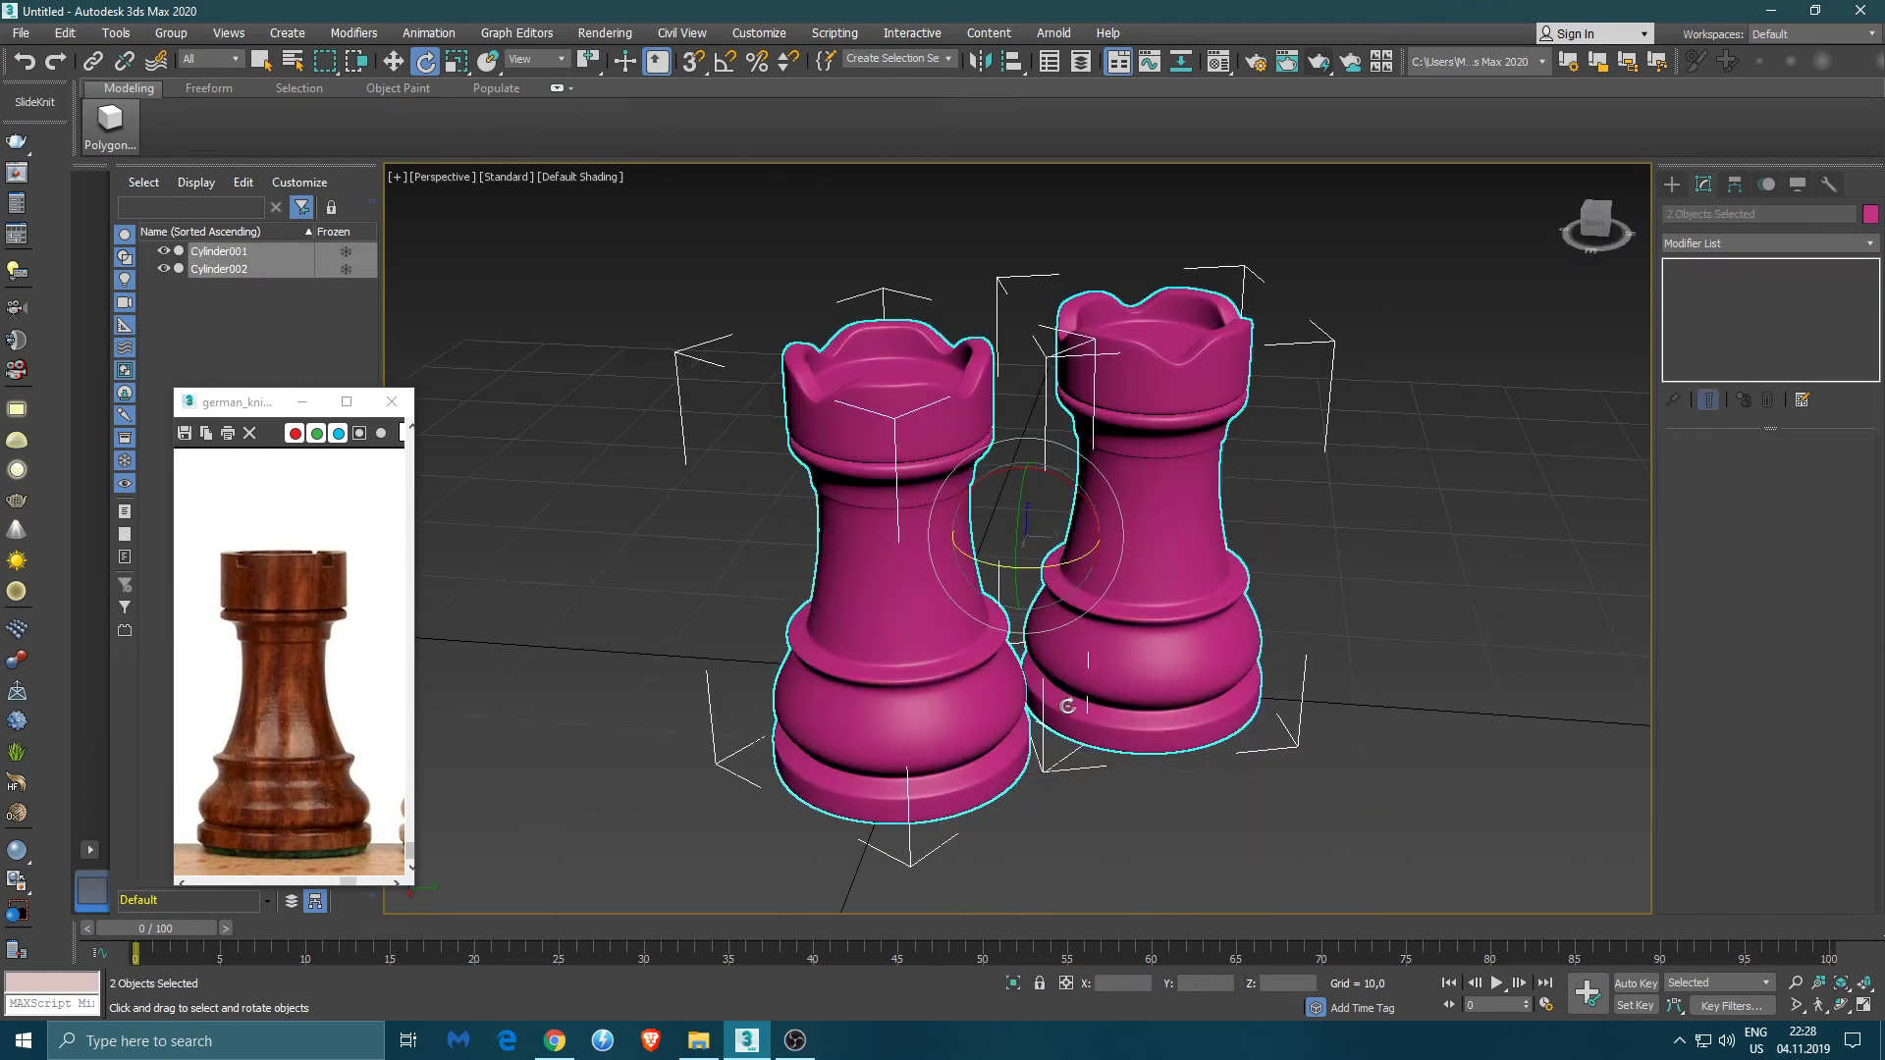
left_click(1361, 648)
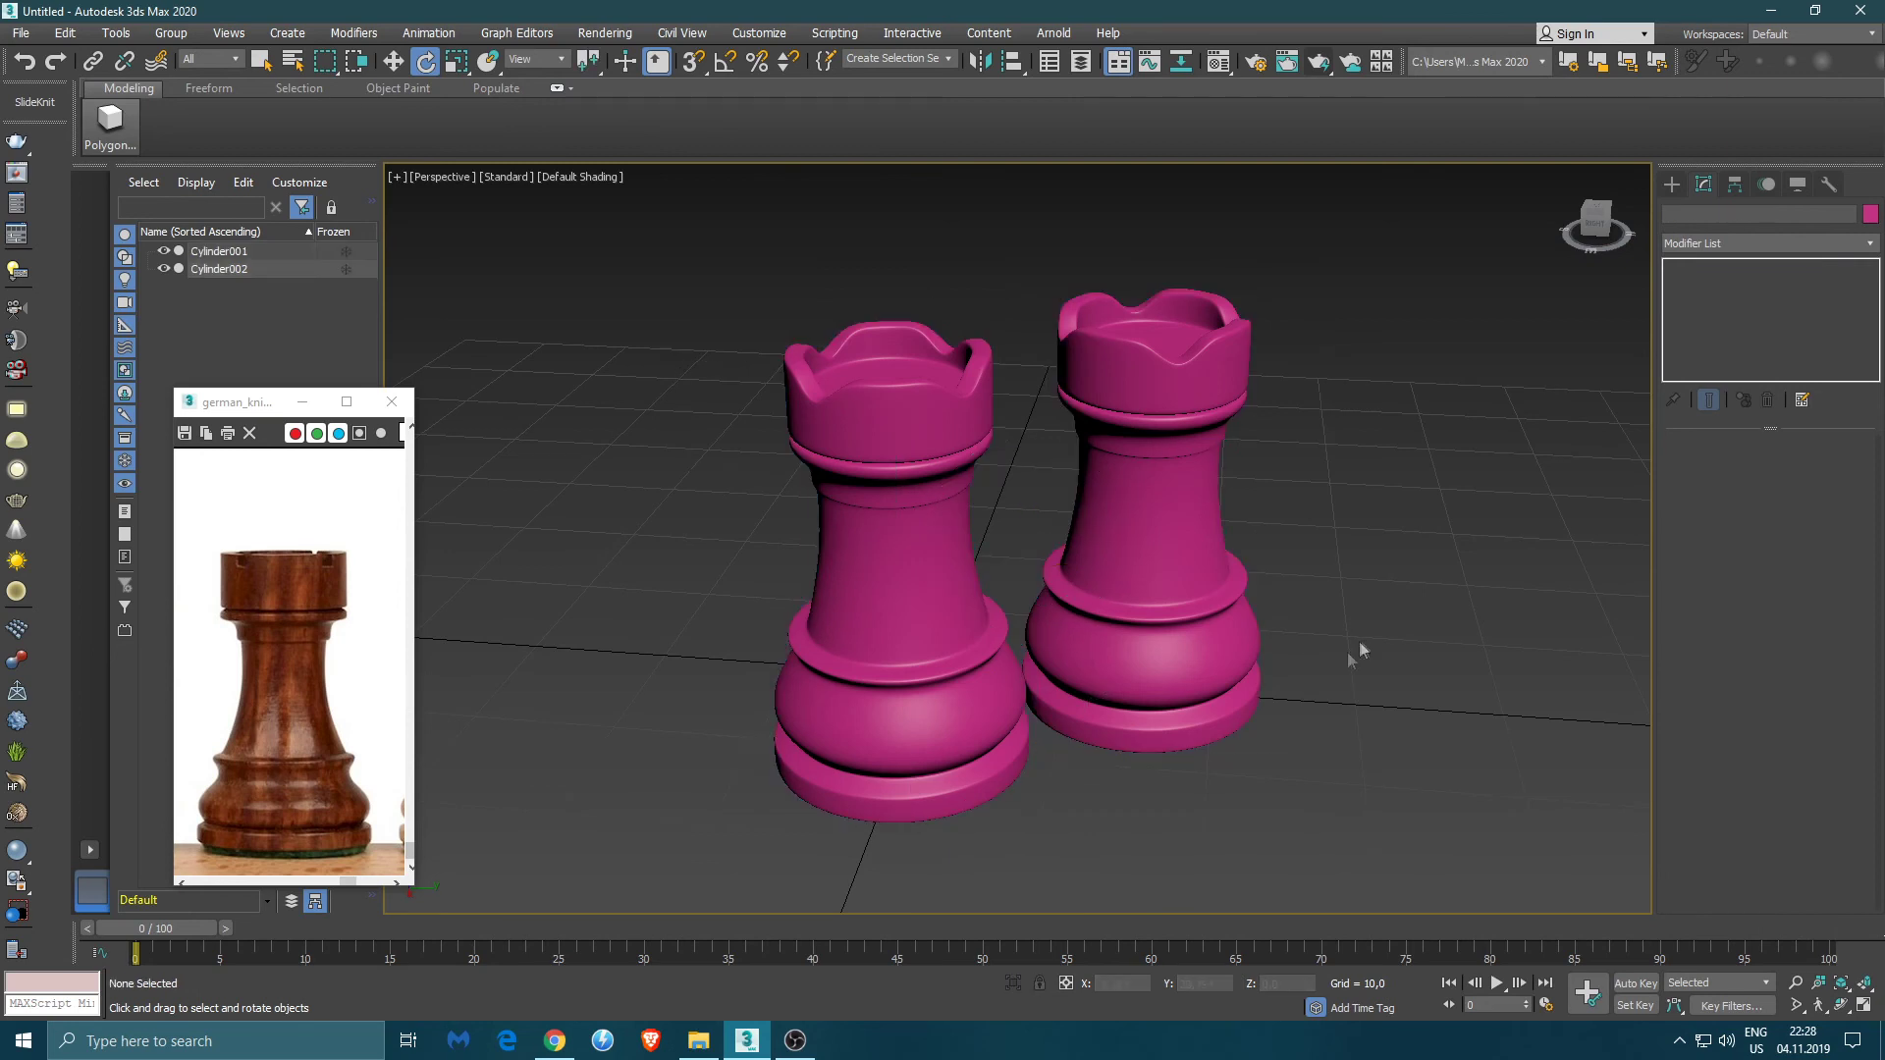
- Assign the first default material to the original rook and the second default material to the copied rook
left_click(920, 589)
left_click(1218, 67)
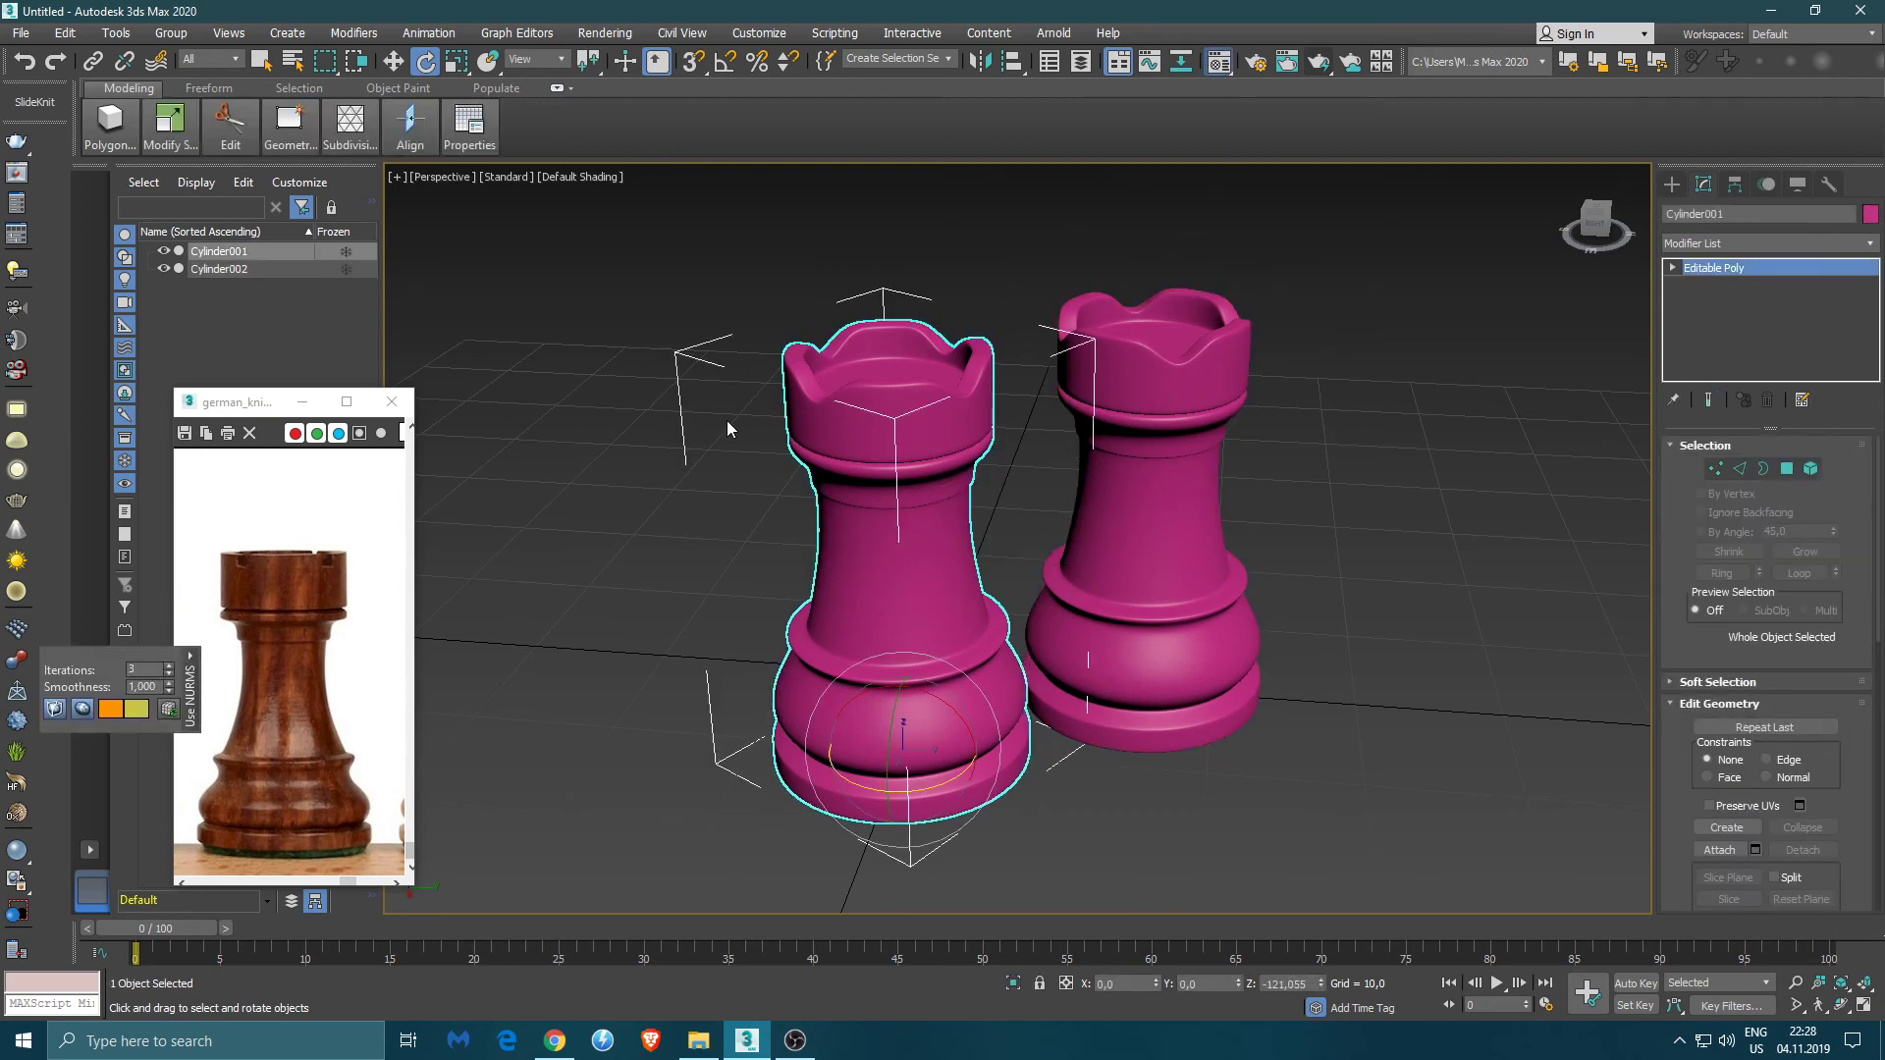
left_click_drag(157, 194, 844, 569)
left_click_drag(195, 184, 1104, 509)
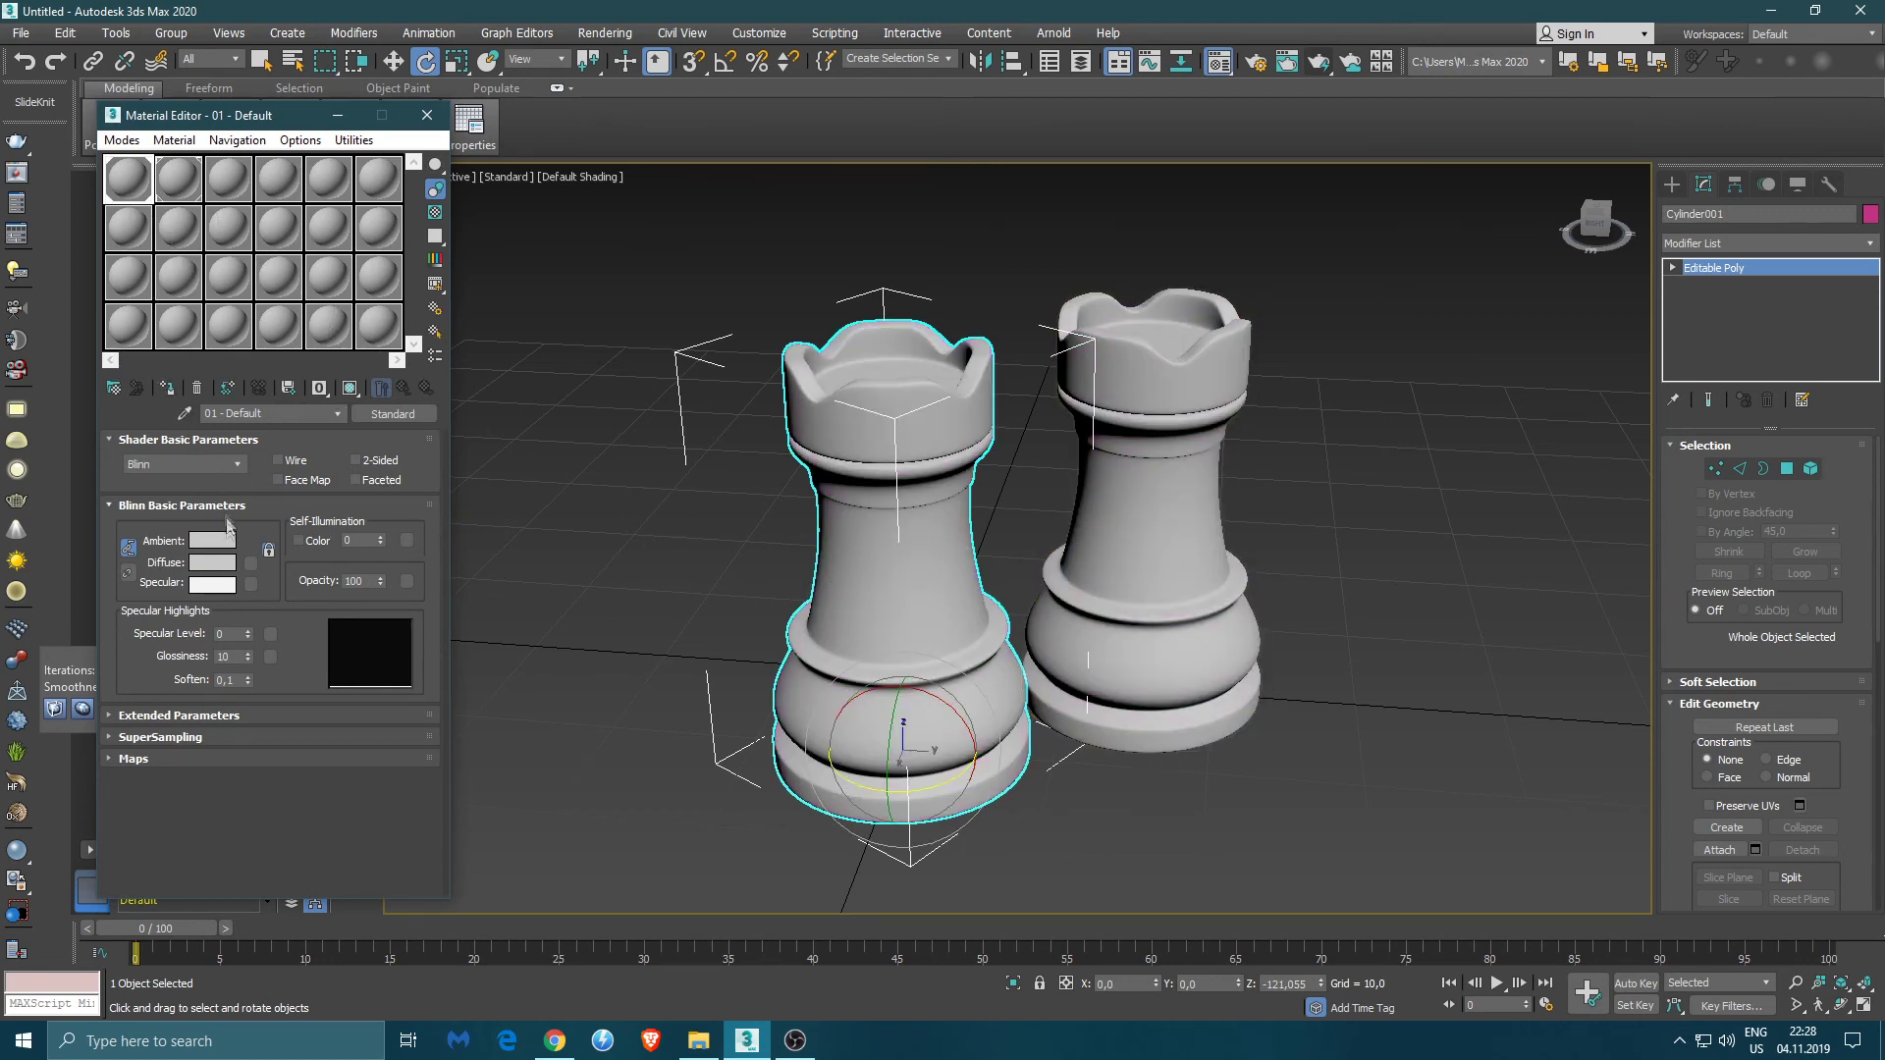
- Set the ambient and diffuse colour of the original rook's material to near-black grey with value 8
left_click(221, 544)
left_click_drag(582, 219, 582, 131)
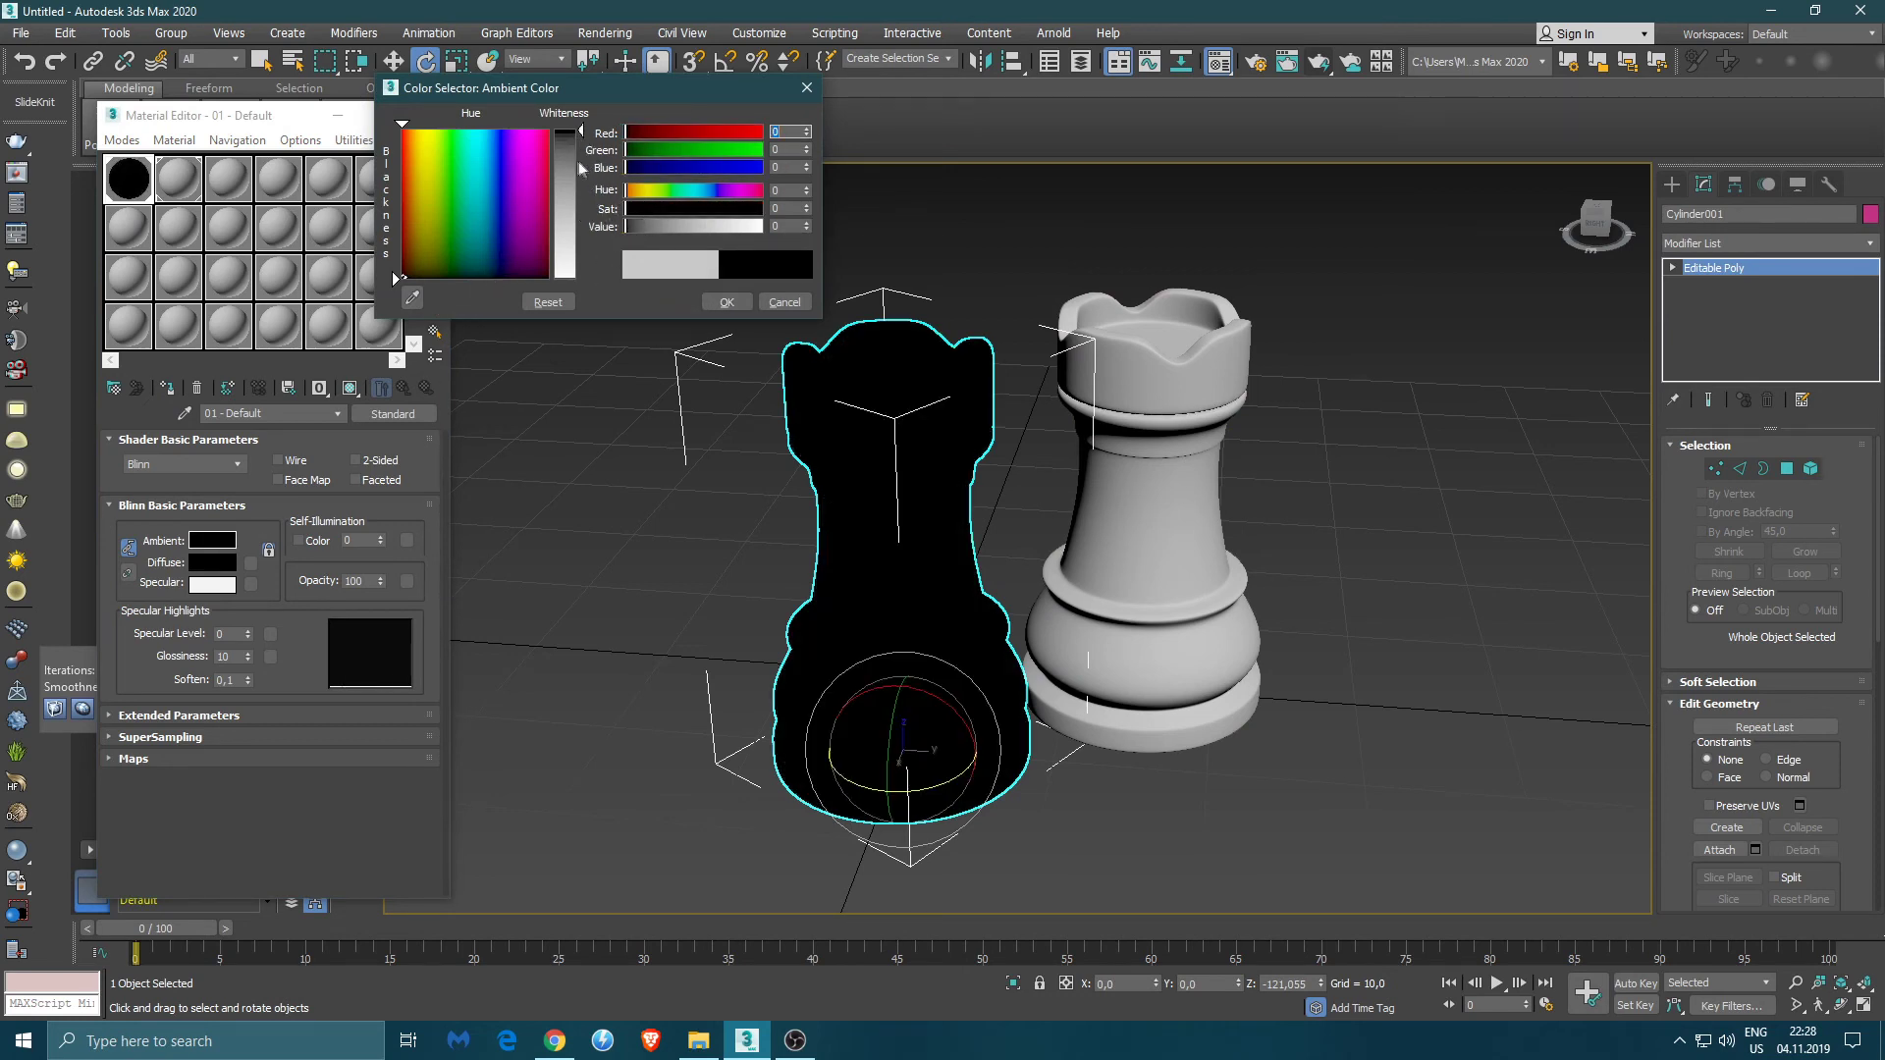
left_click_drag(580, 136, 580, 143)
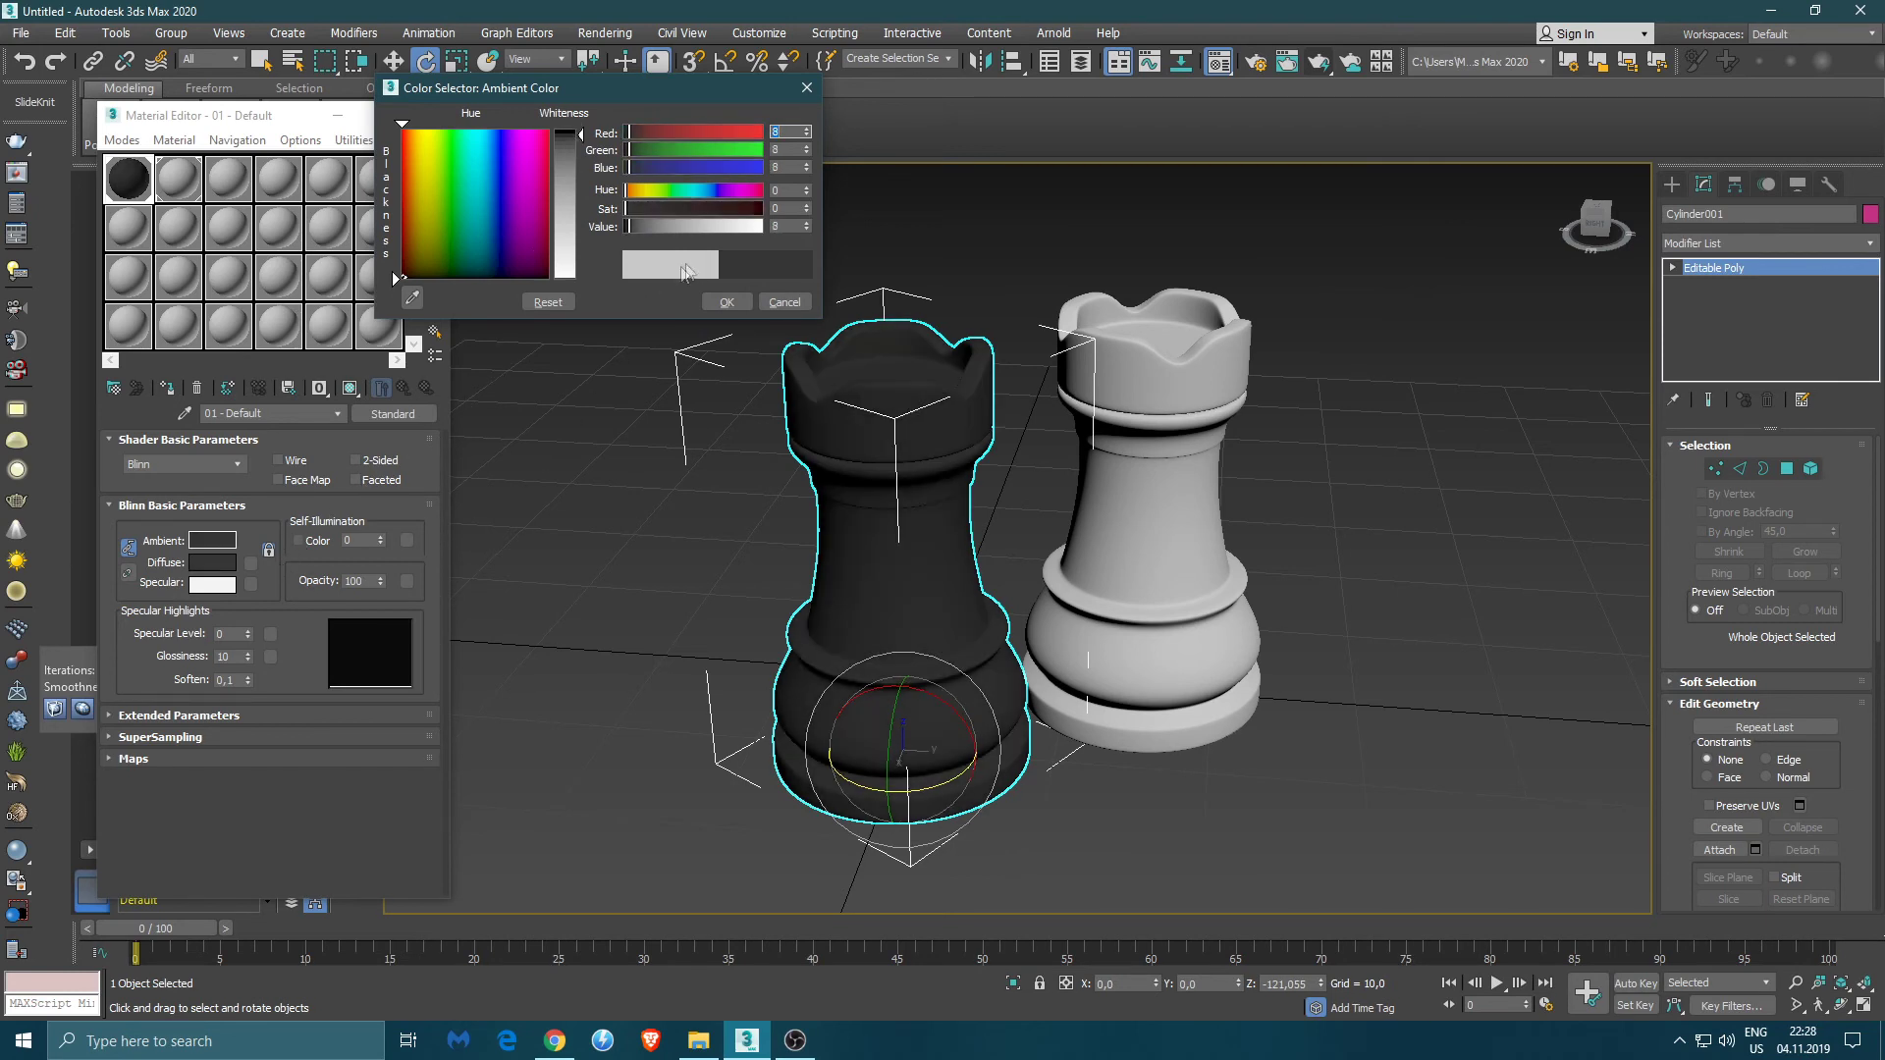
left_click(726, 302)
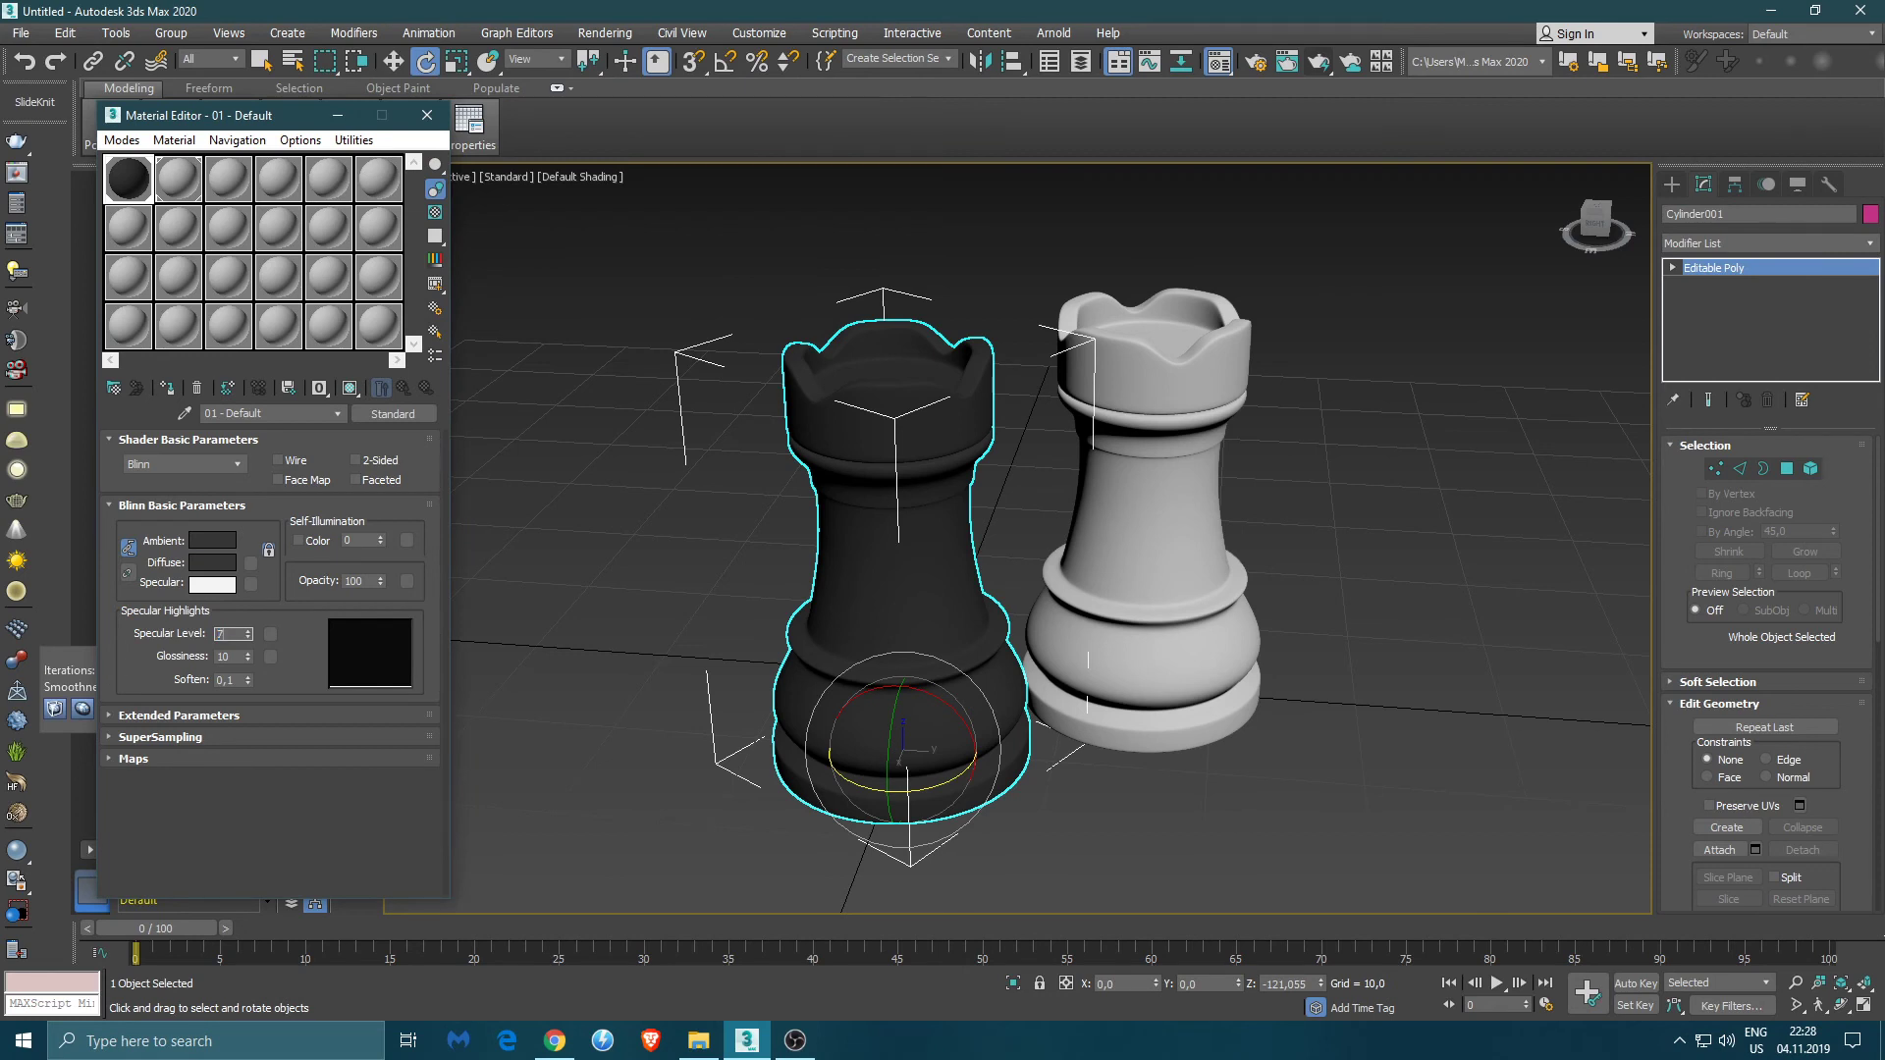
- Set the dark material's specular level to 70 and its glossiness to 3
type("70")
key("Return")
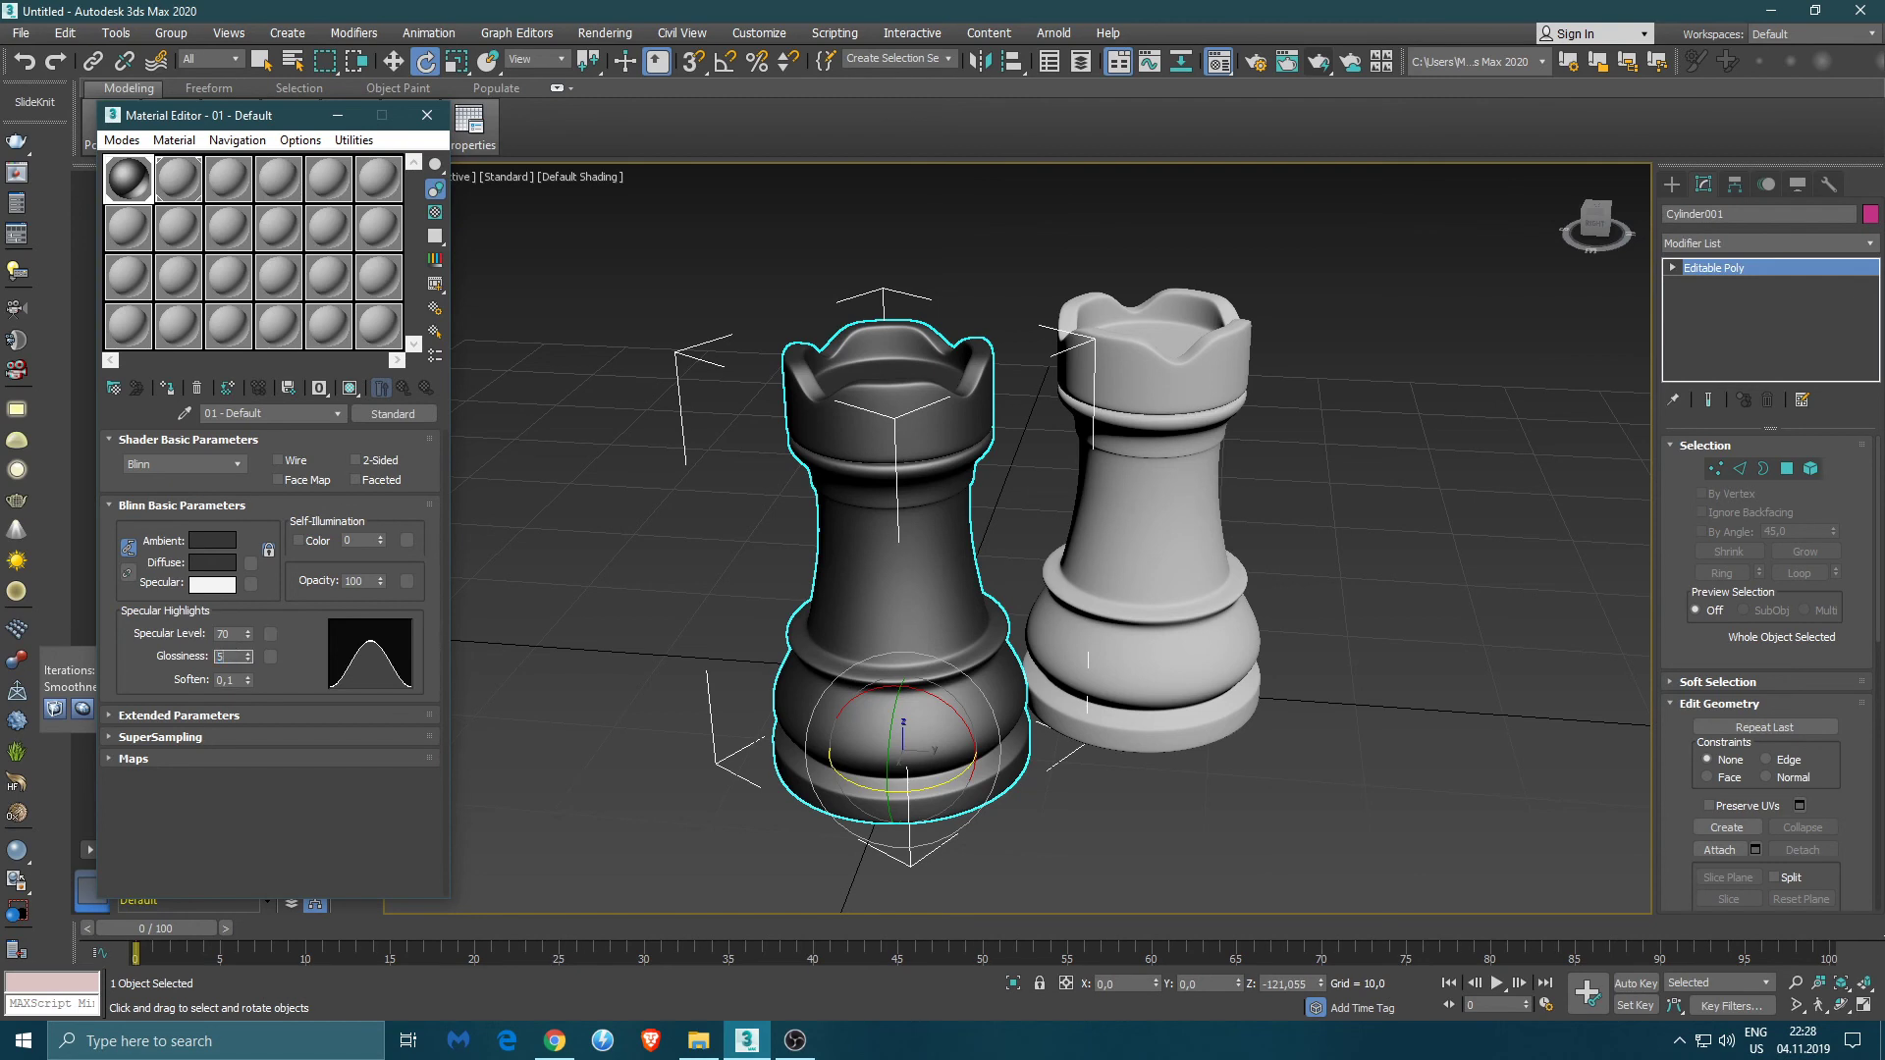
type("3")
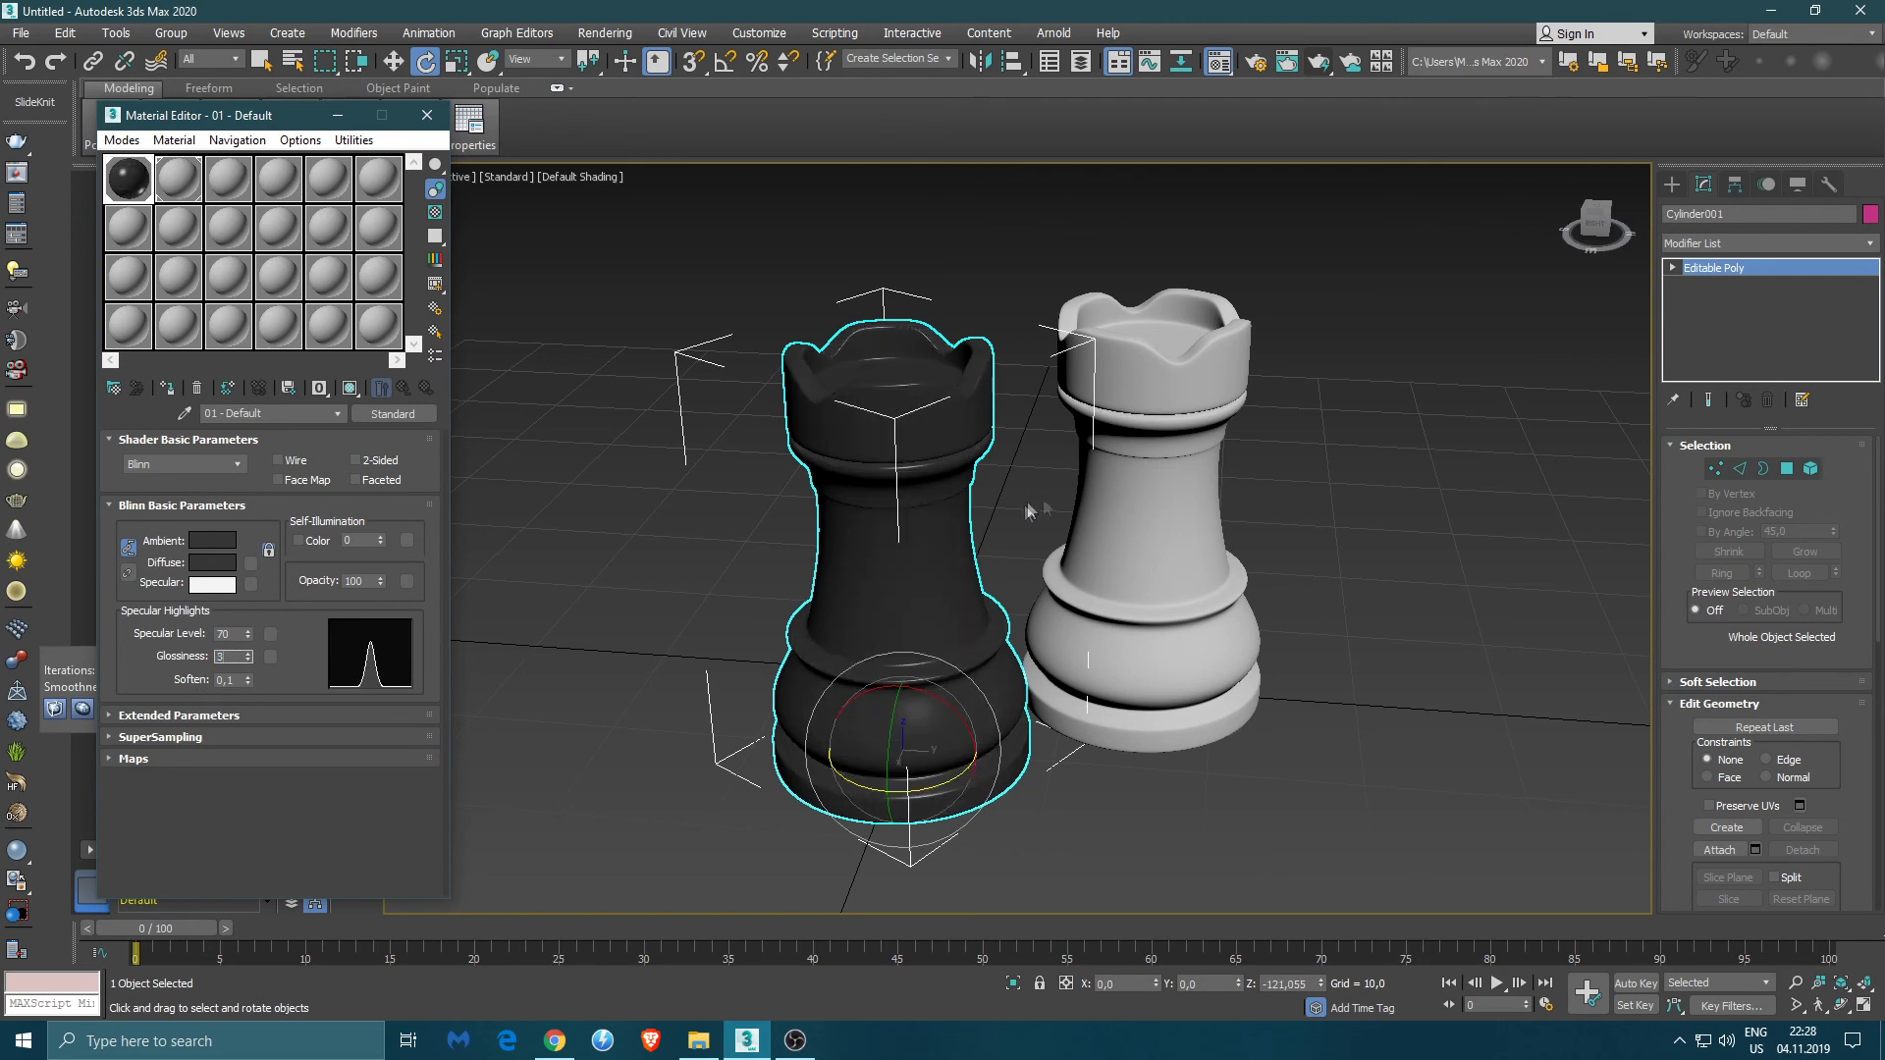
left_click(1193, 508)
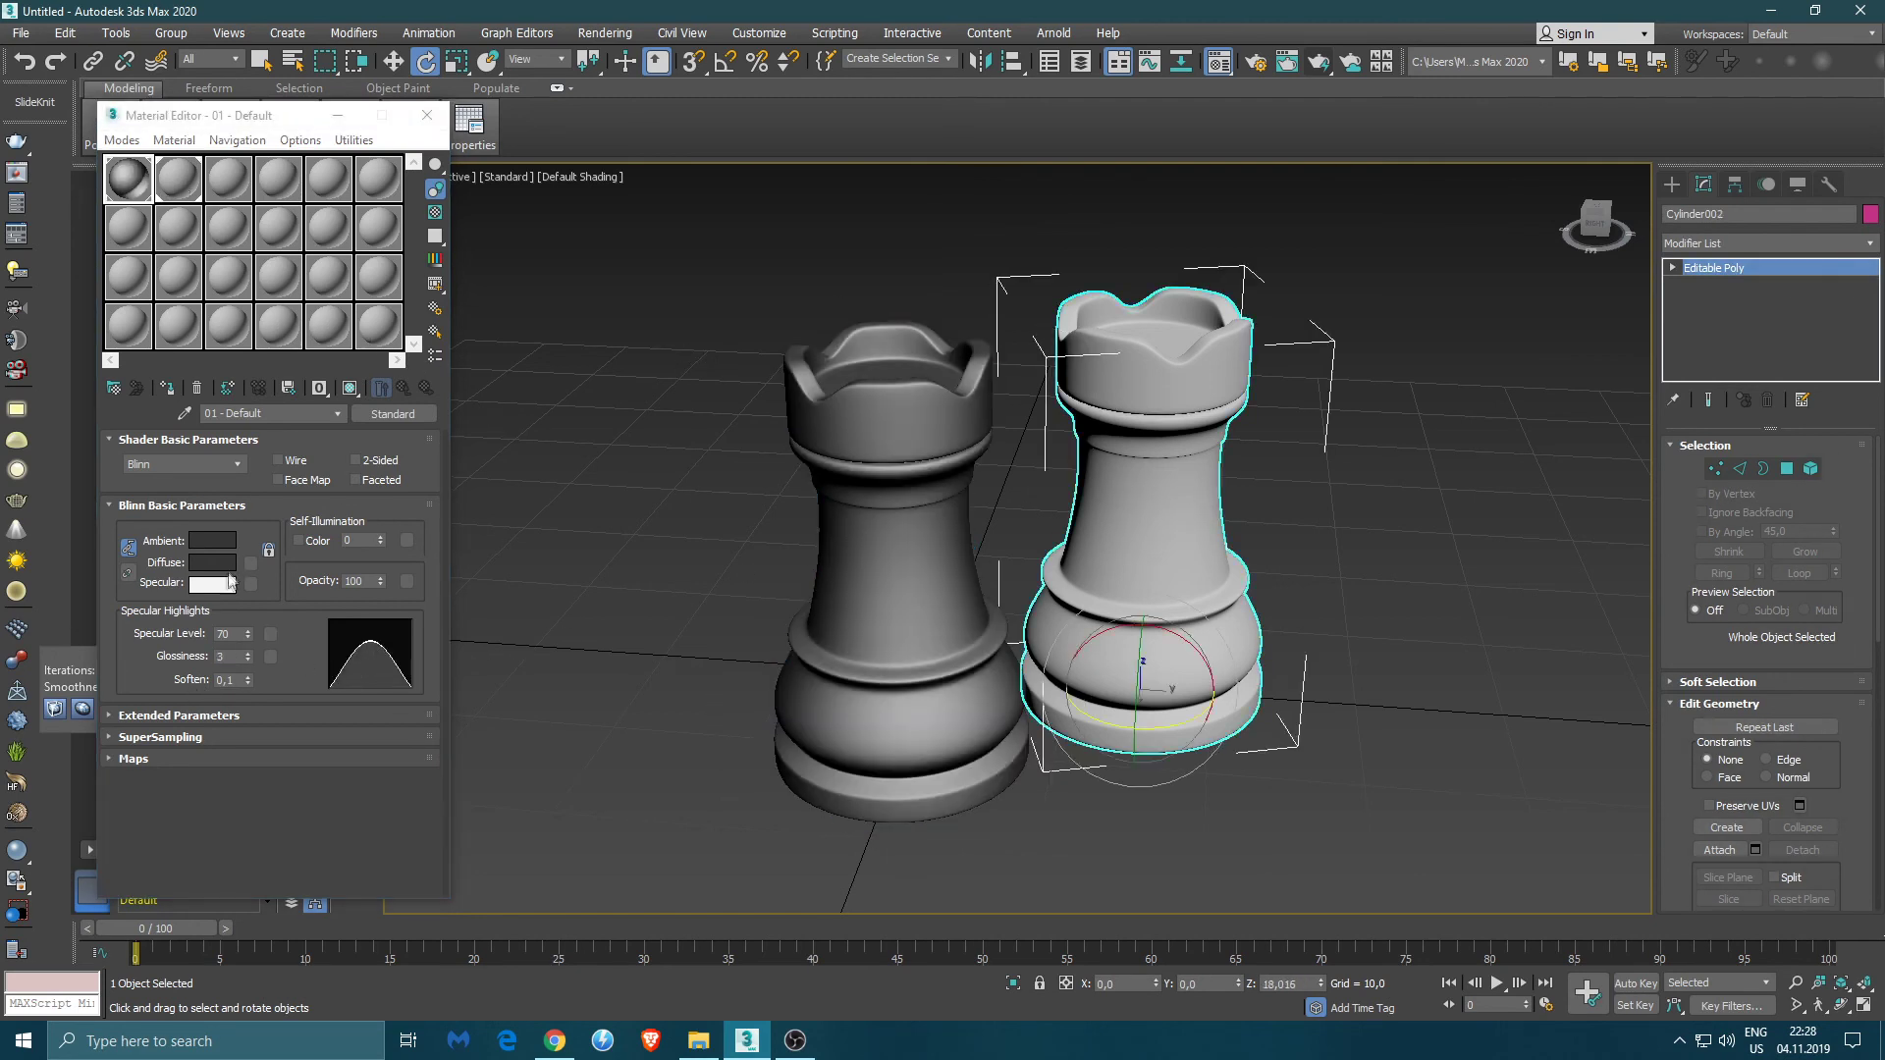
left_click(212, 540)
left_click_drag(567, 176, 572, 279)
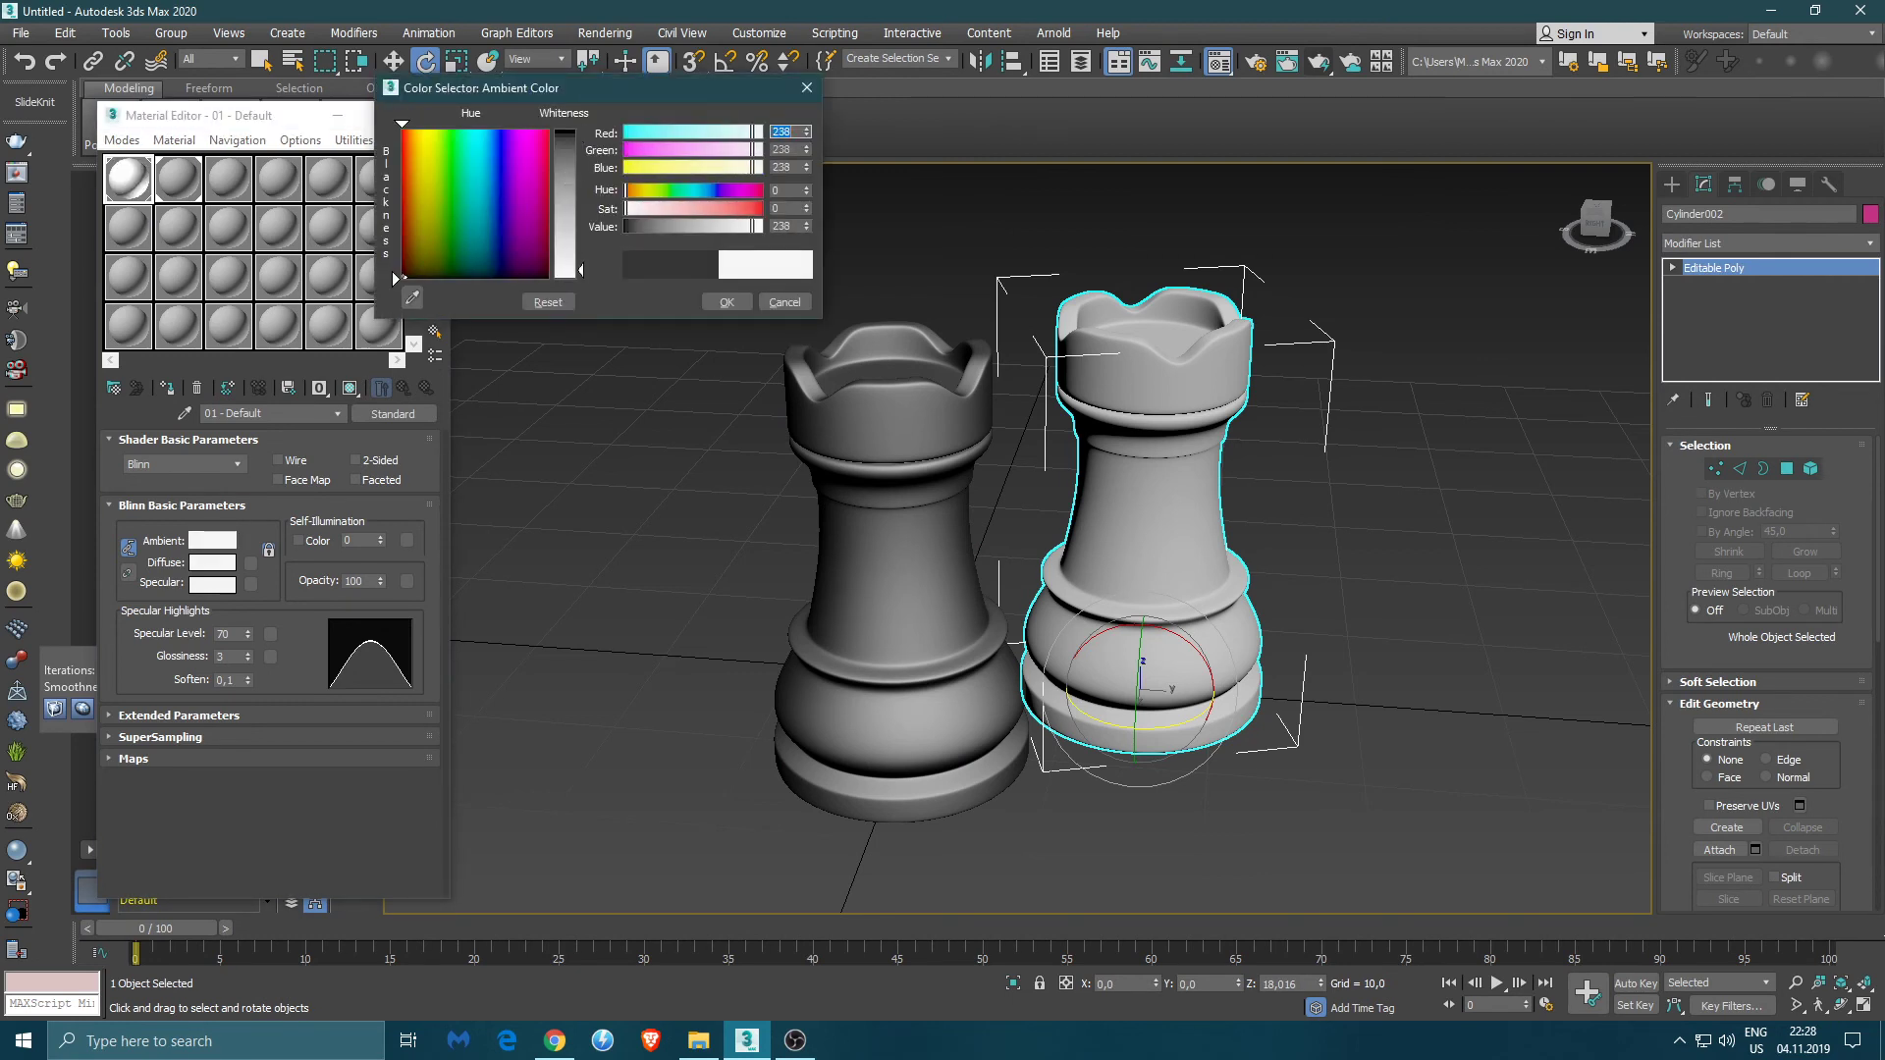
left_click(726, 301)
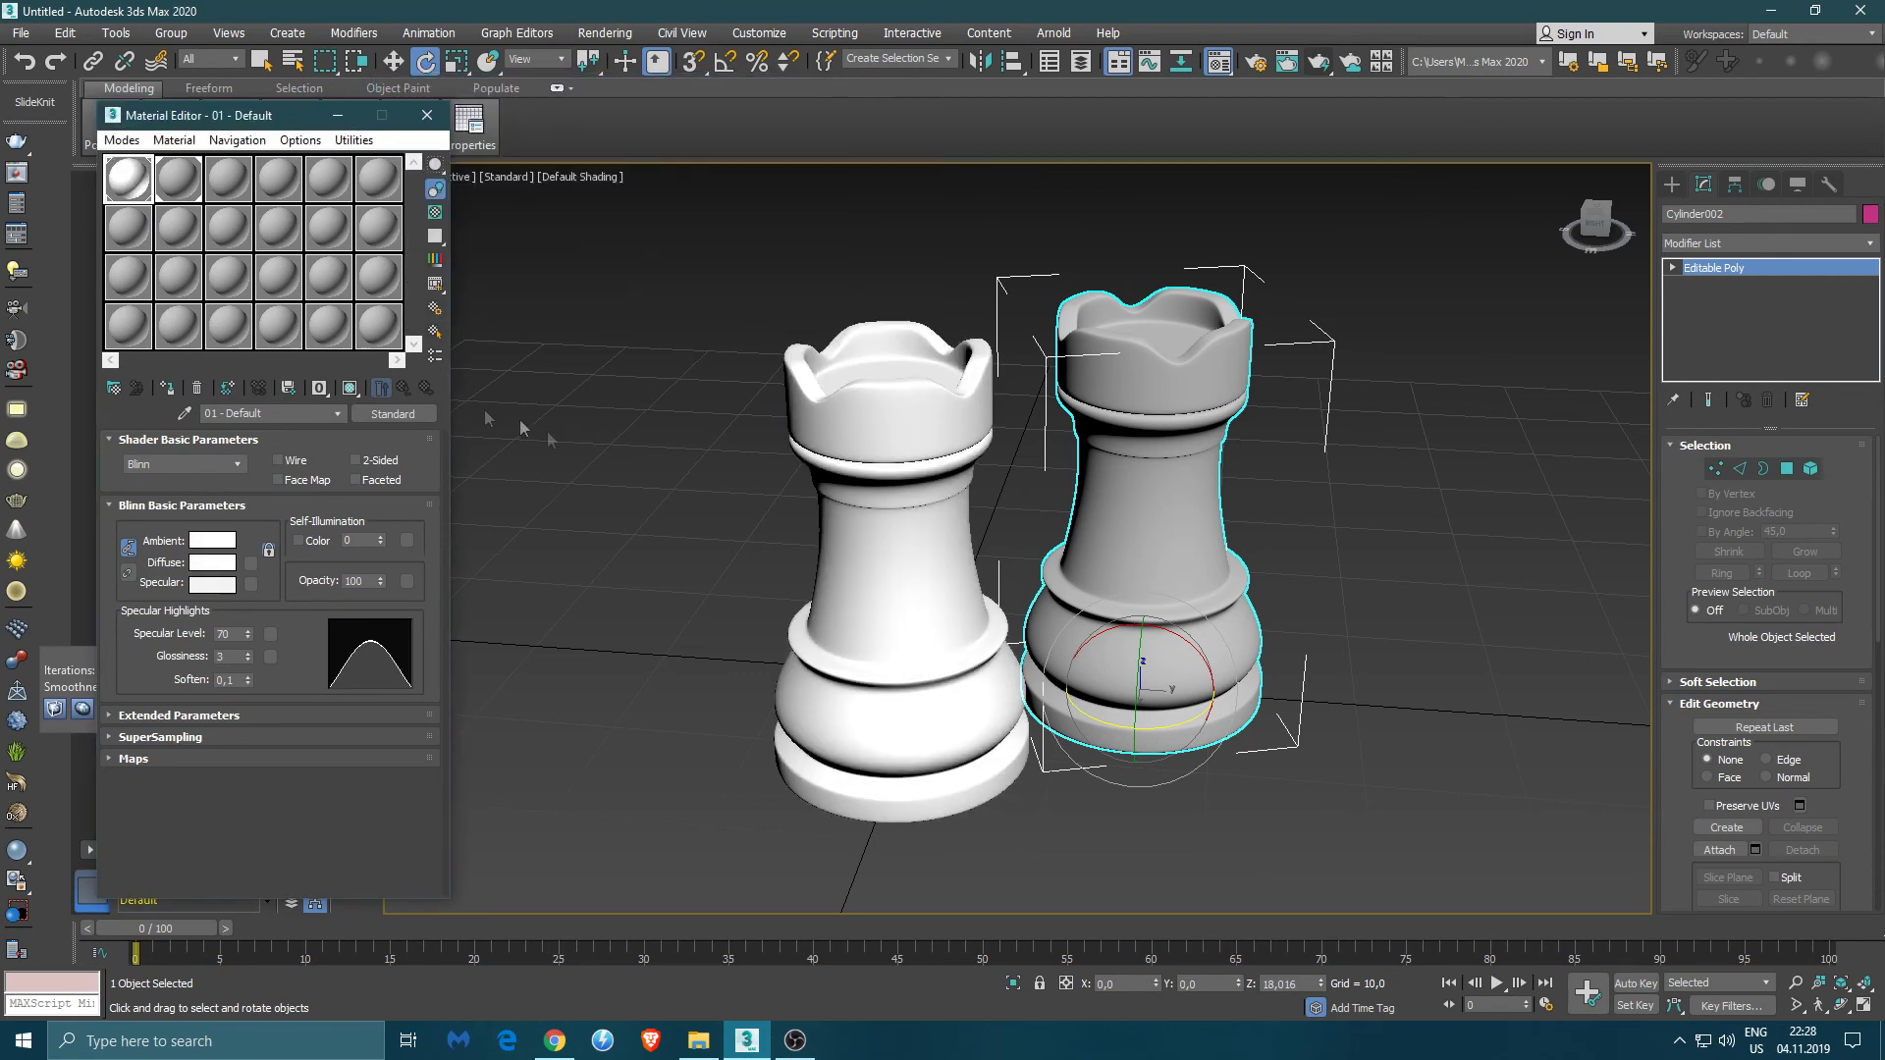
- Set the ambient and diffuse colour of the copied rook's material, 02 - Default, to pure white with value 255
left_click(178, 177)
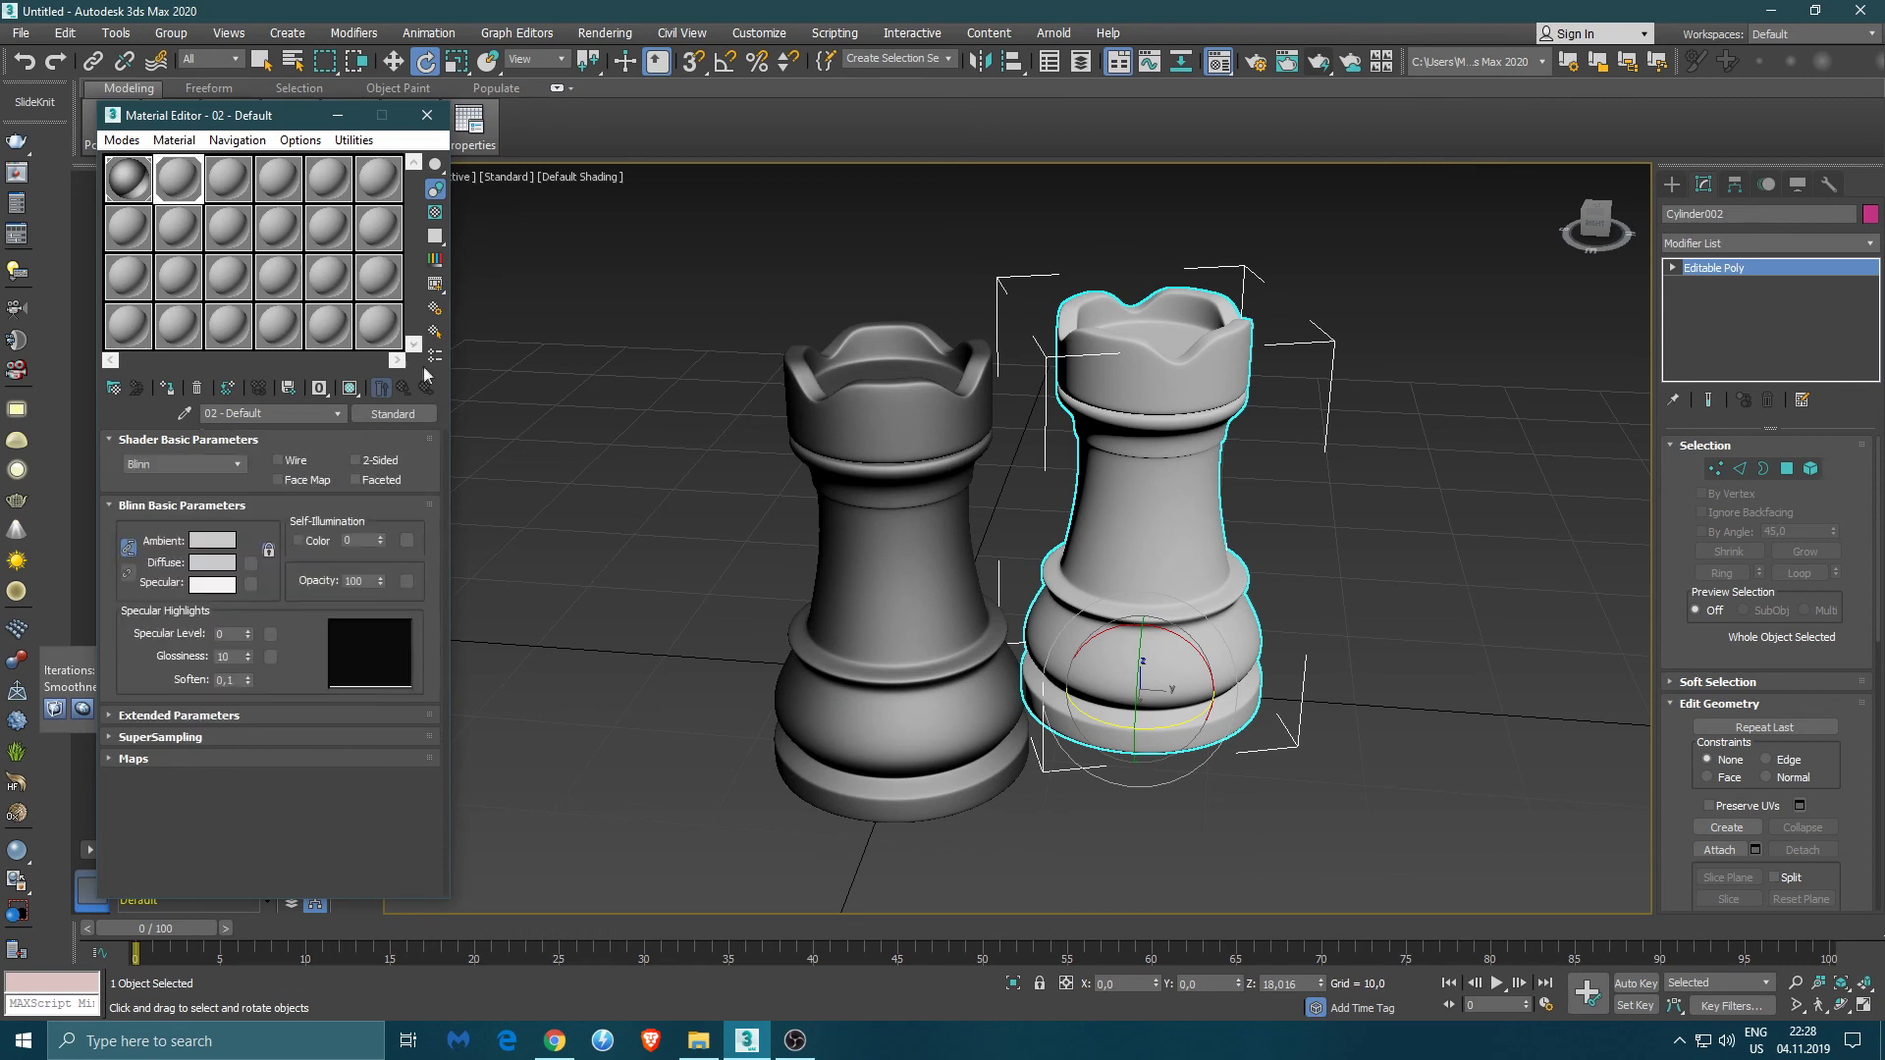
left_click(213, 541)
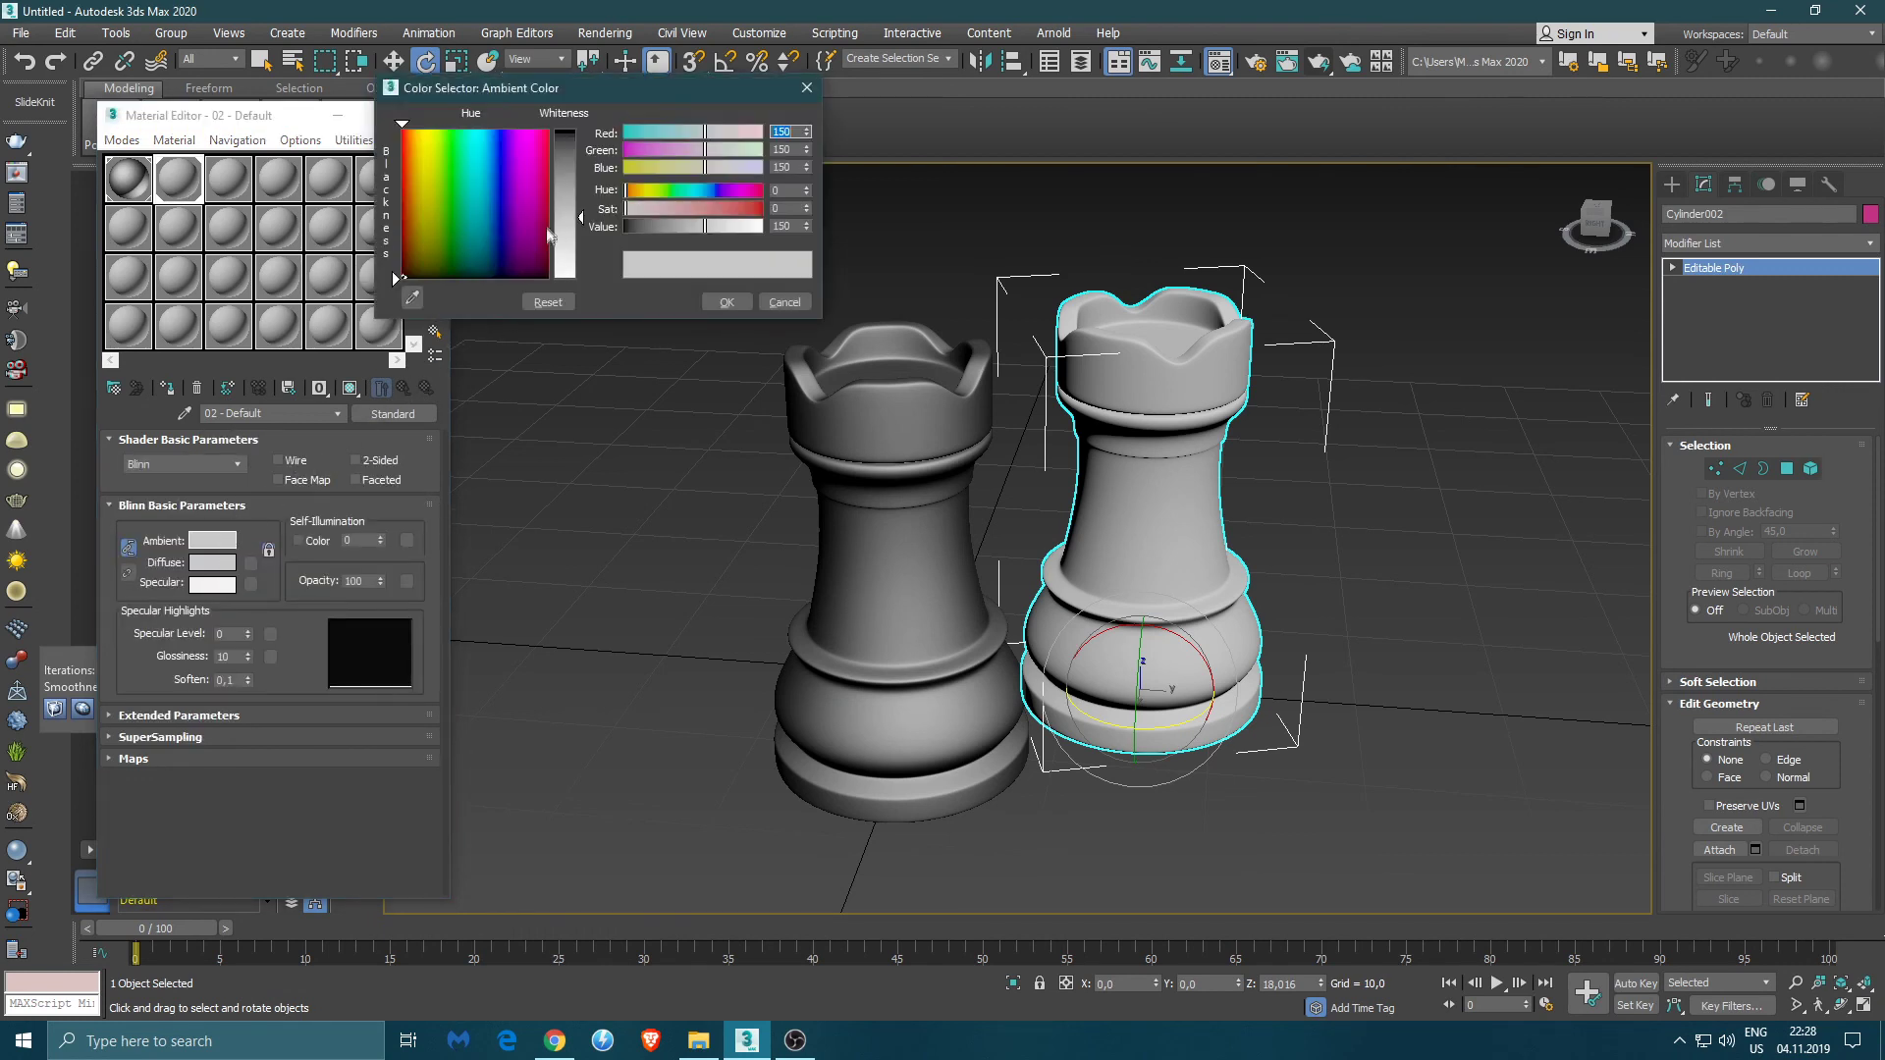
left_click_drag(582, 225, 581, 279)
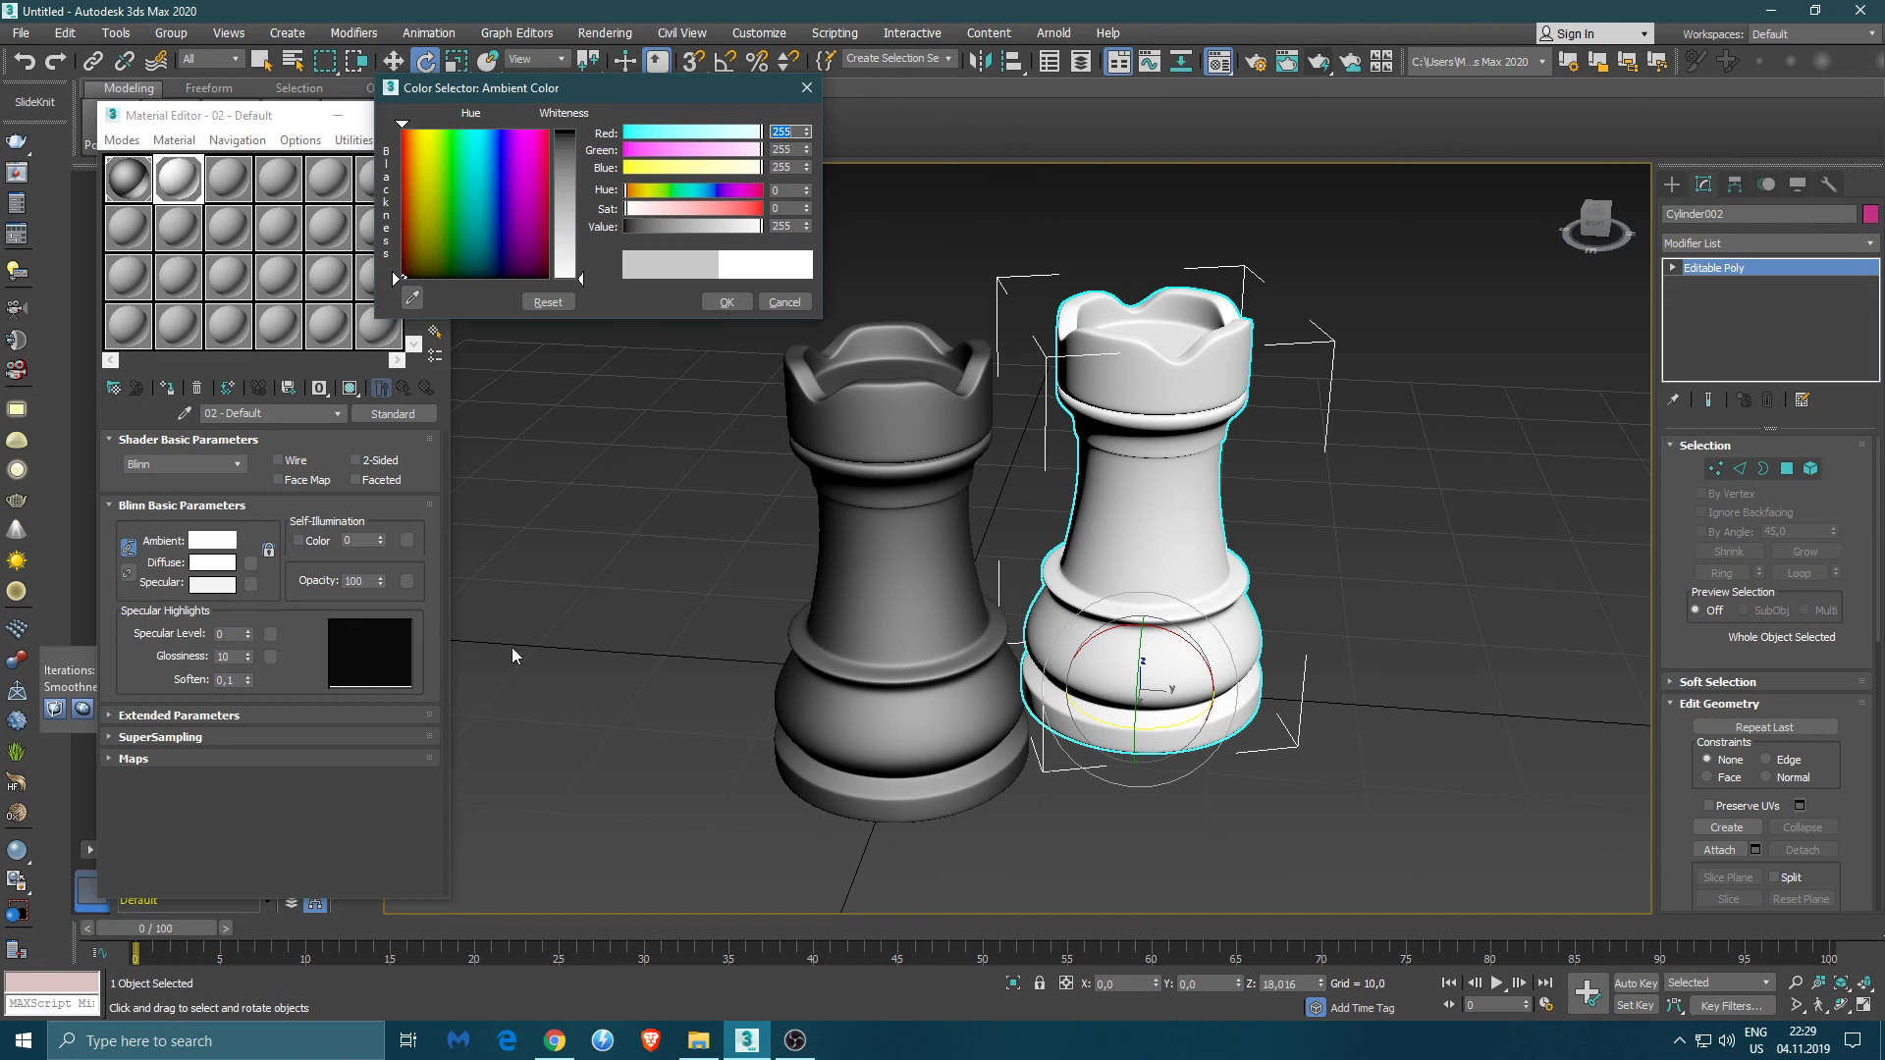
left_click(727, 301)
- Set the white material's specular level to 70 and its glossiness to 50
double_click(232, 634)
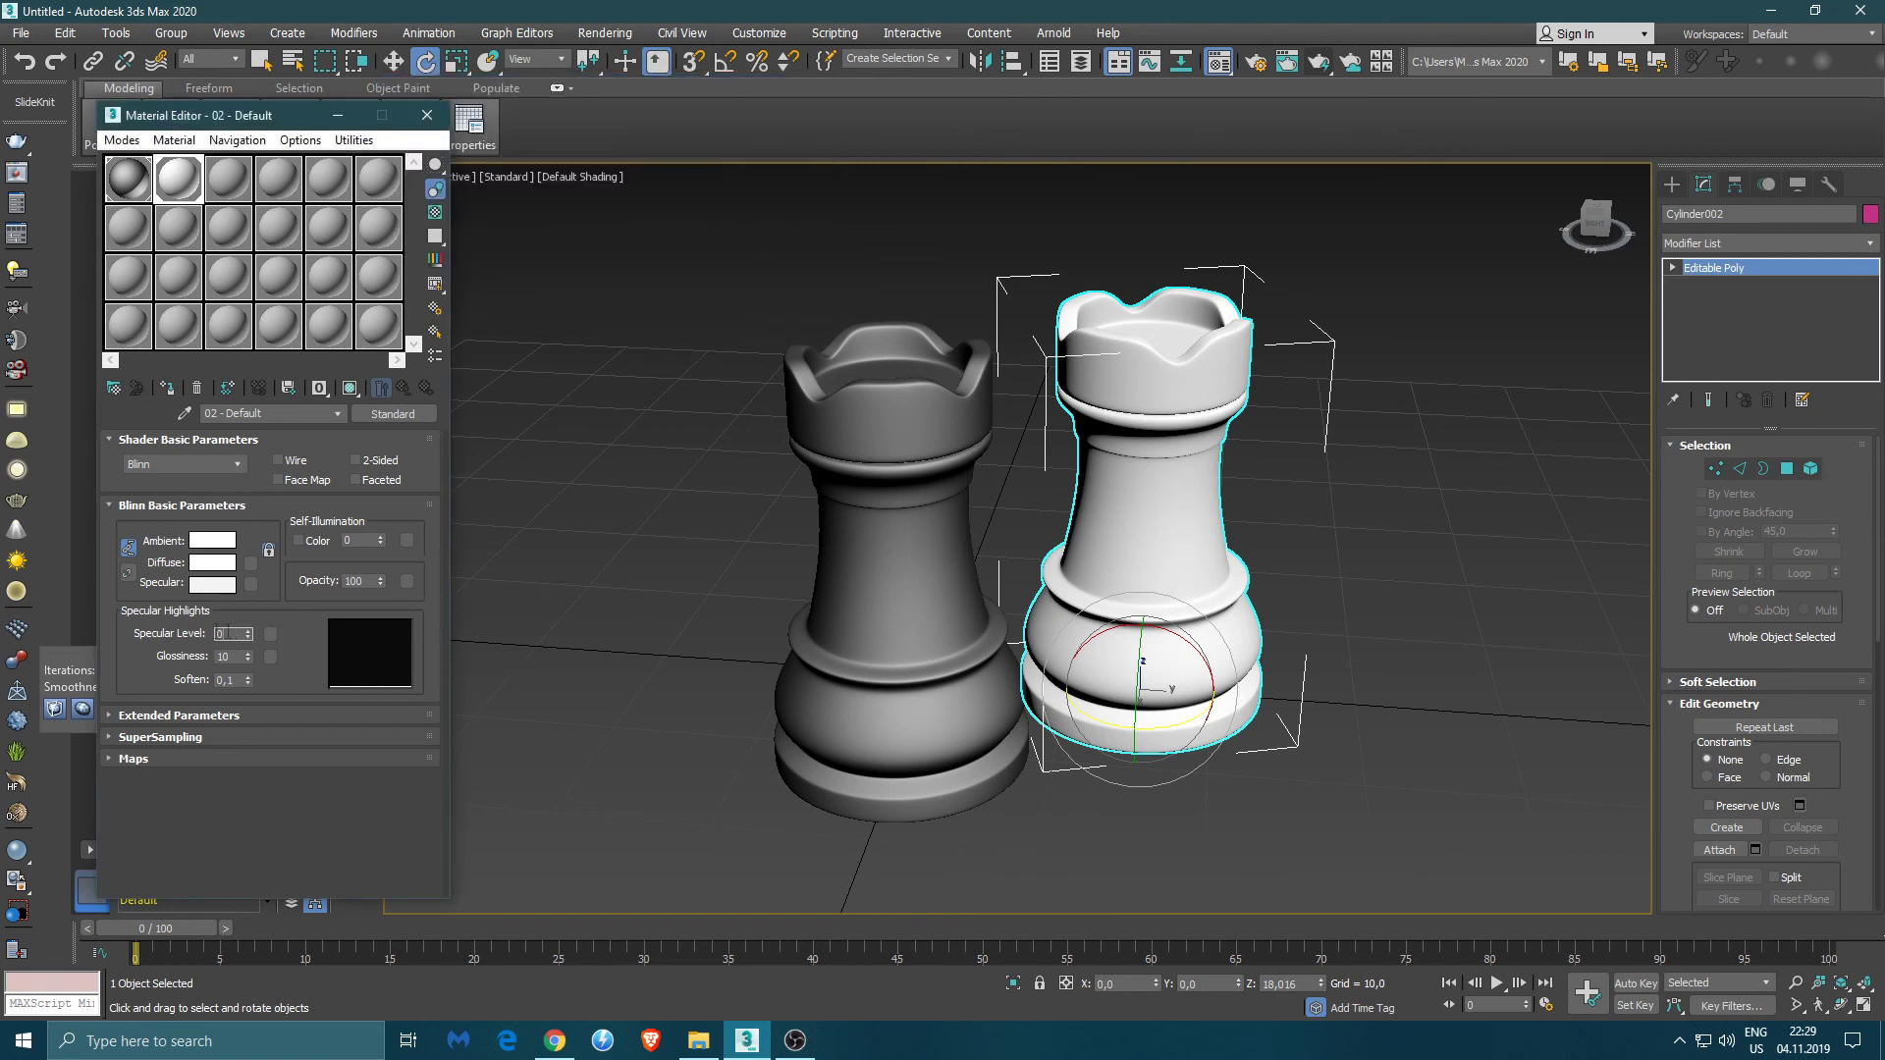
type("70")
key("Return")
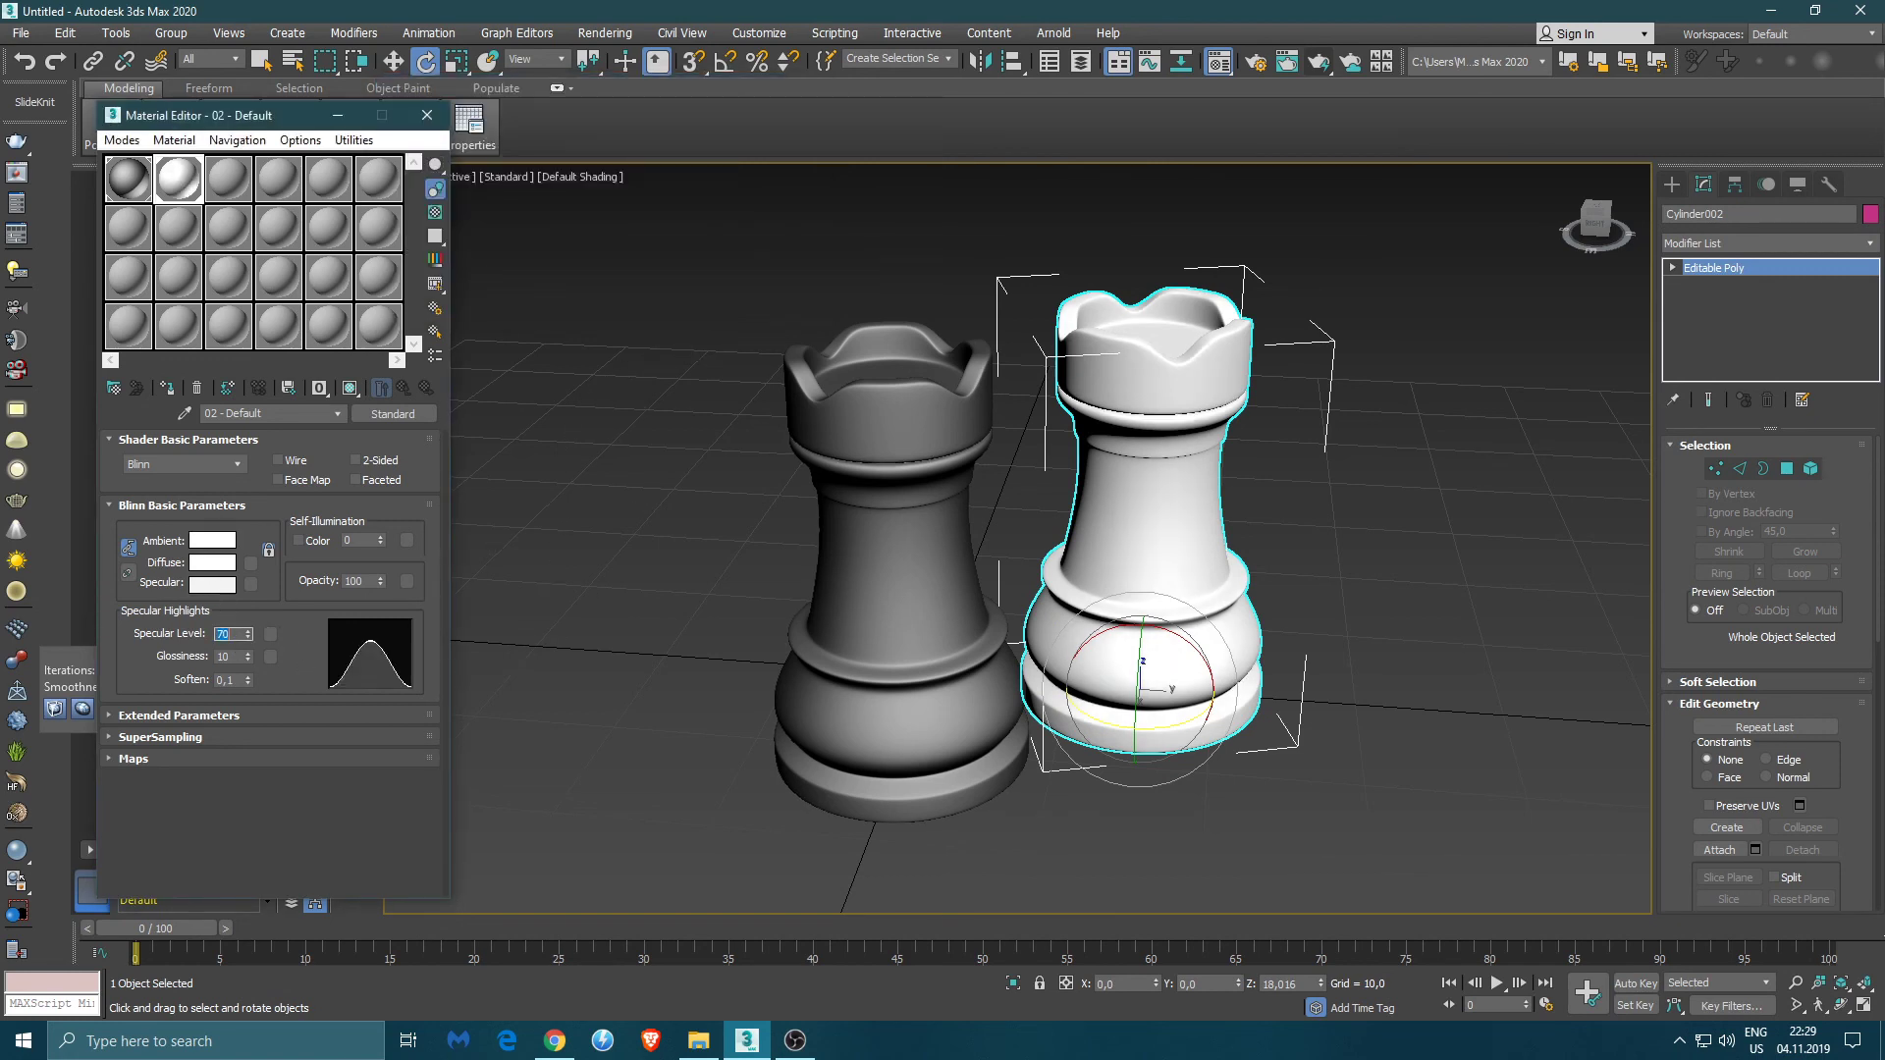
double_click(236, 655)
type("50")
key("Return")
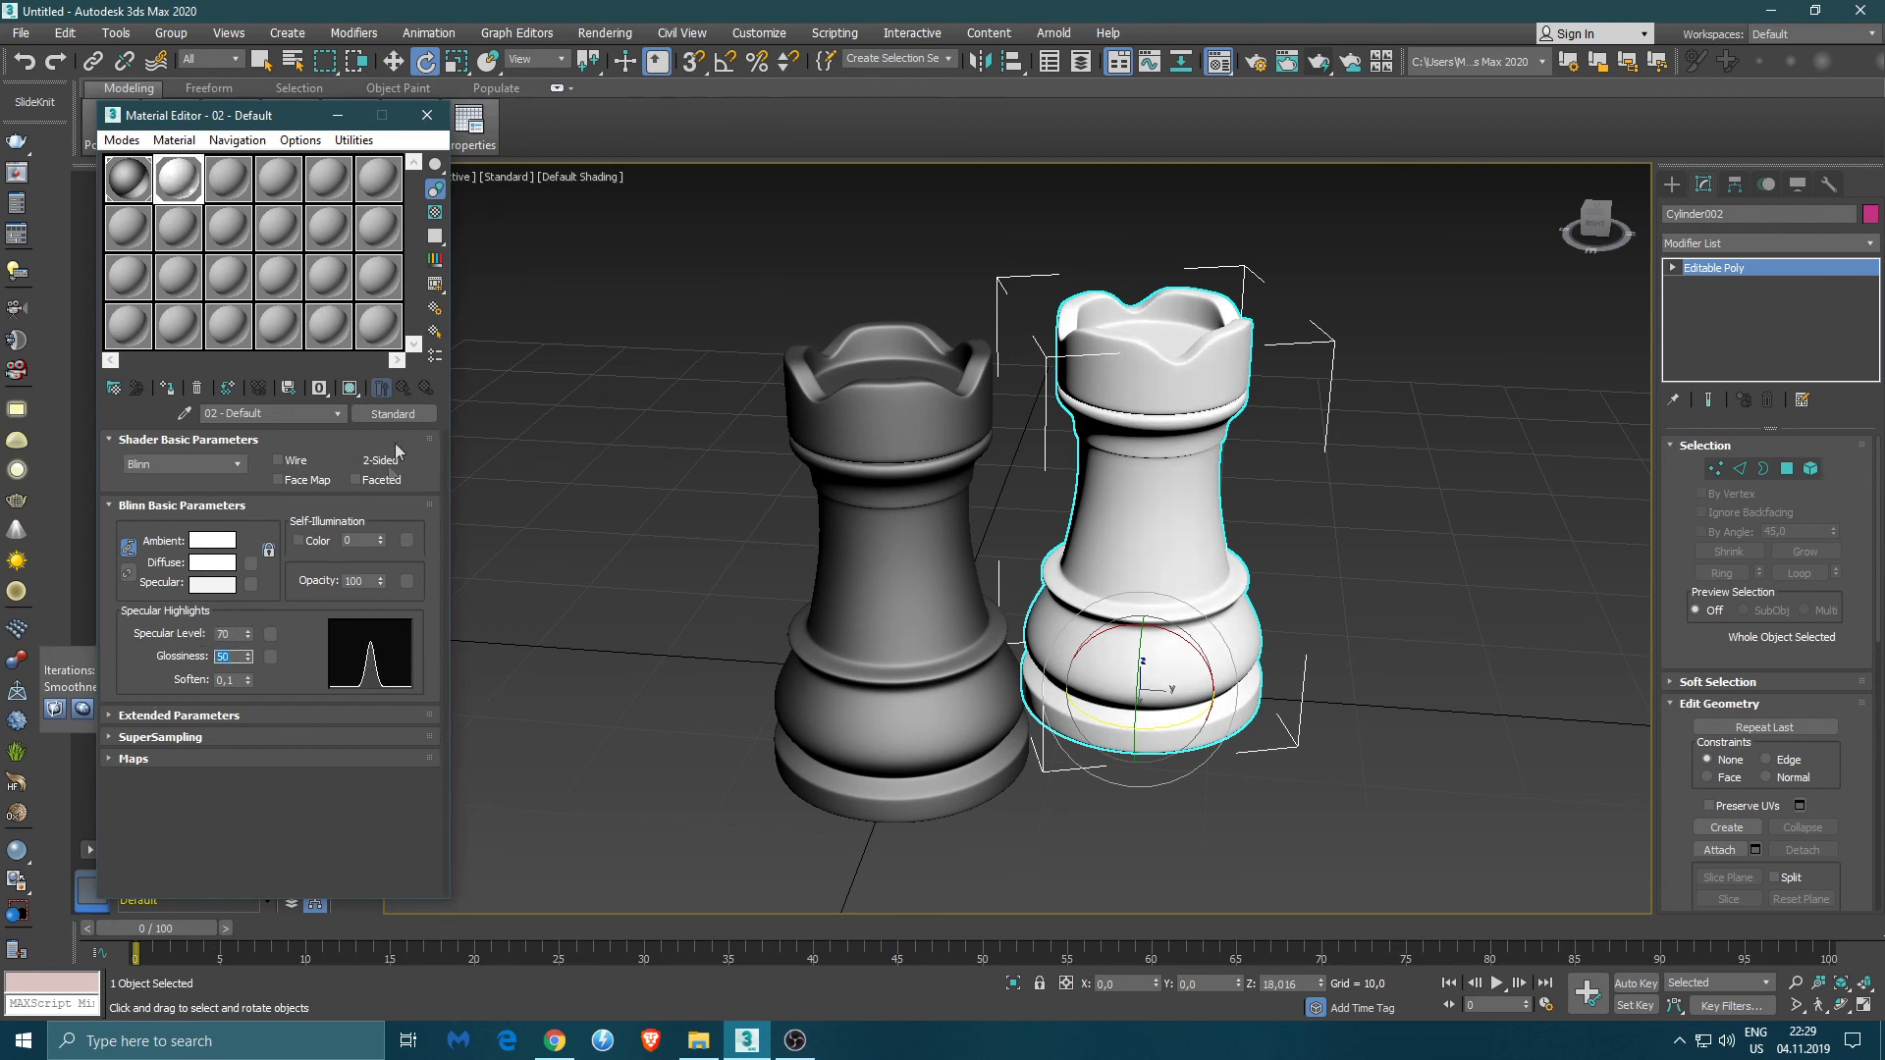
- Set the glossiness of the dark material, 01 - Default, to 50 and close the Material Editor
double_click(128, 178)
left_click(1251, 115)
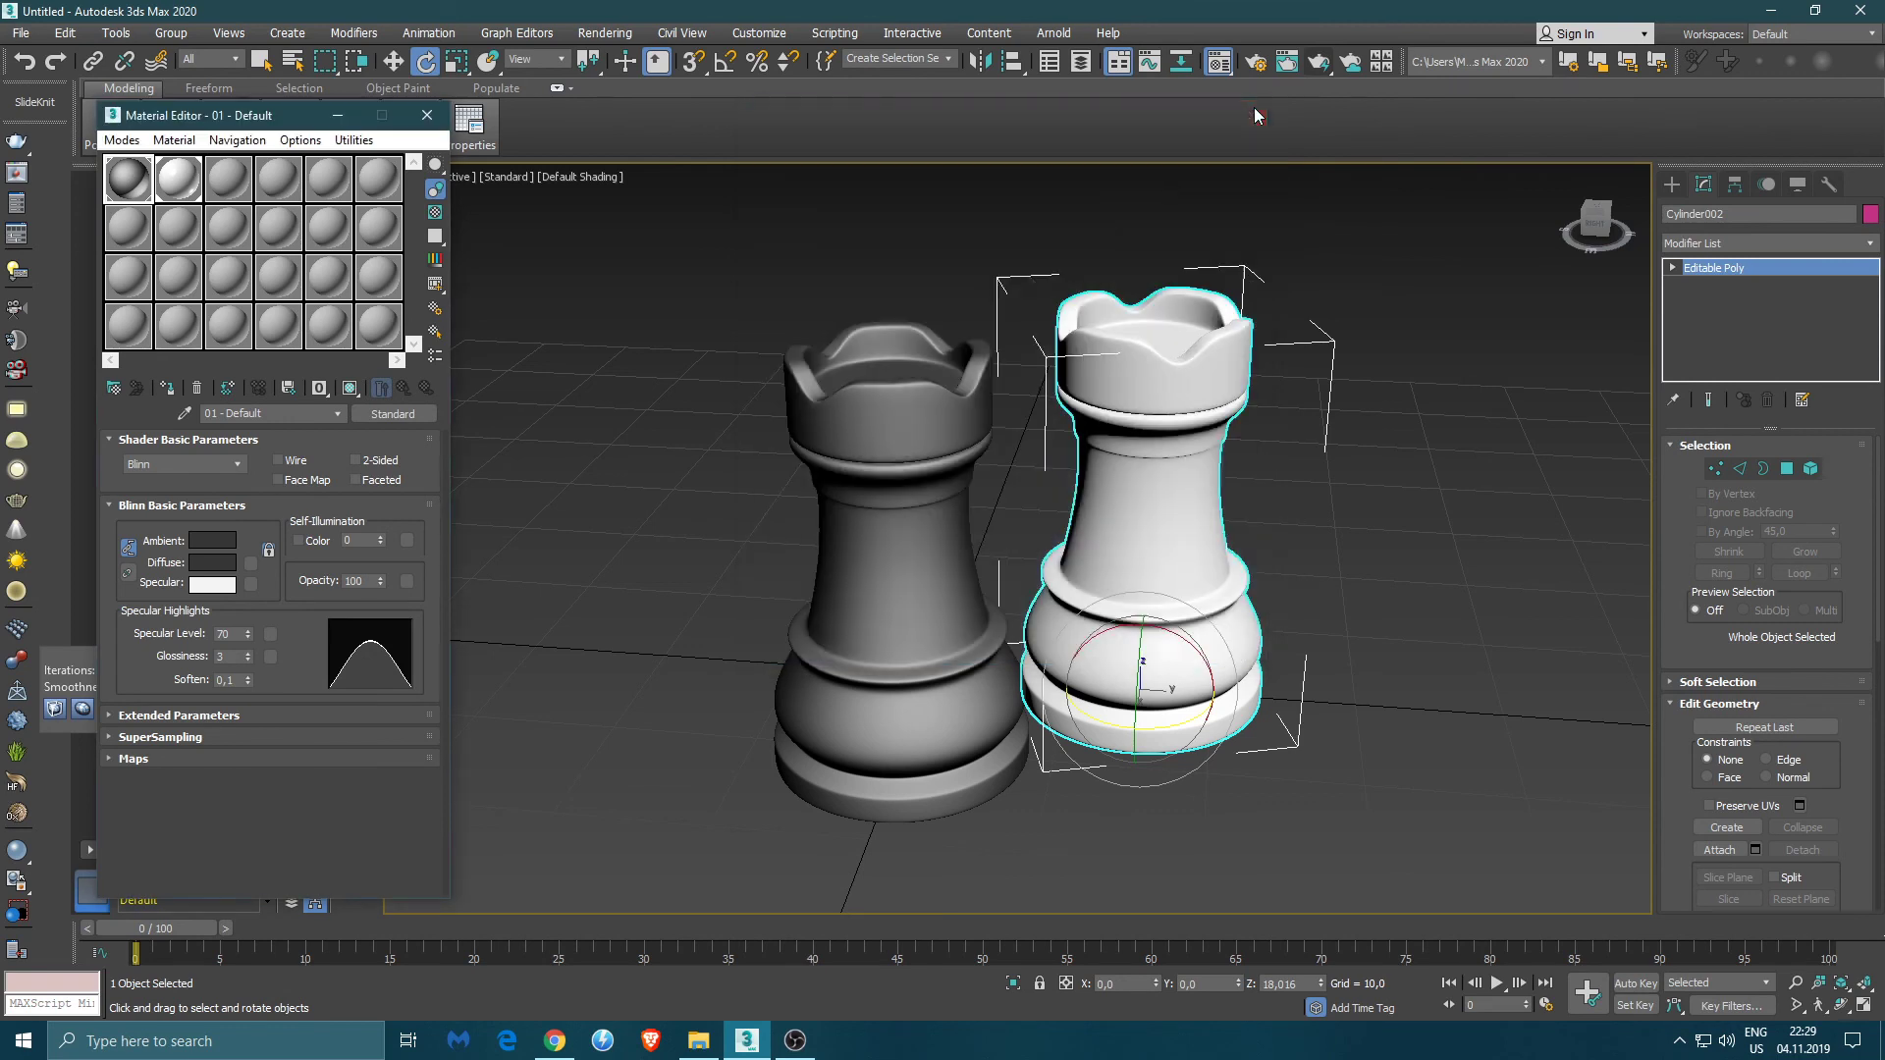
type("50")
key("Return")
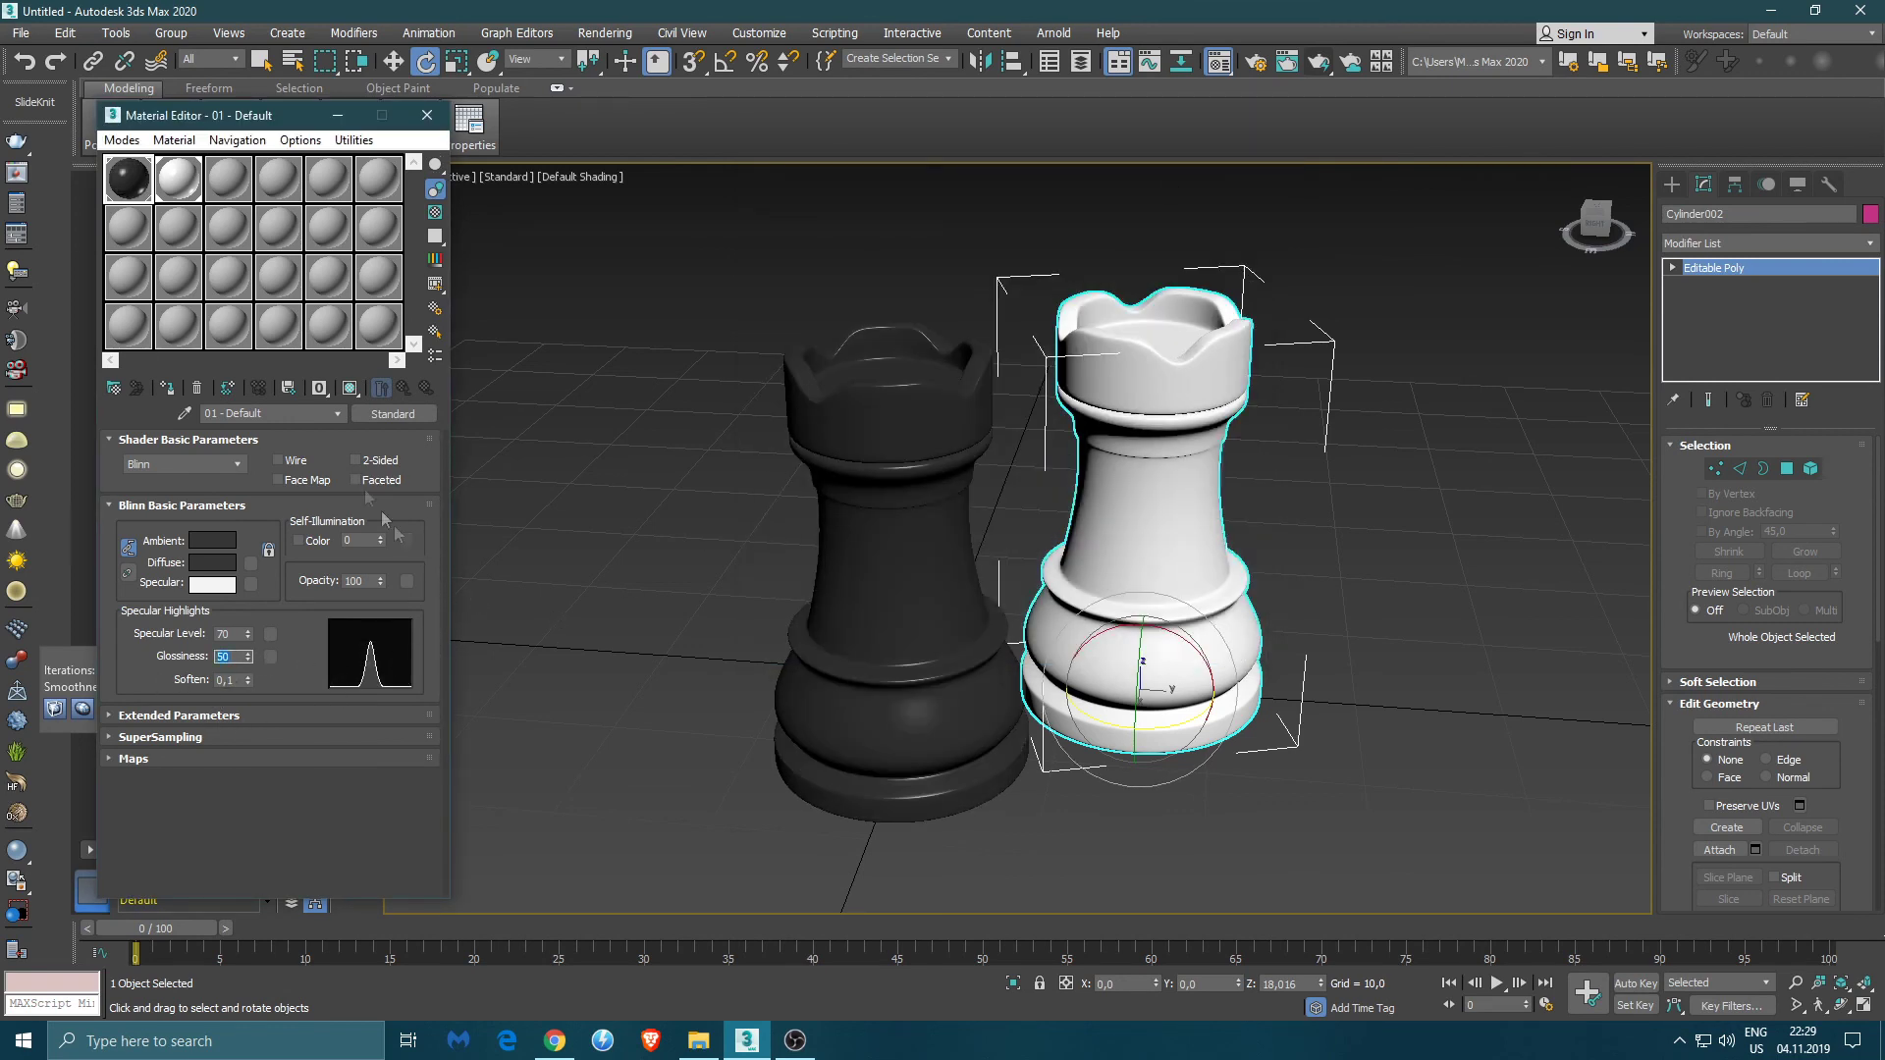
left_click(565, 485)
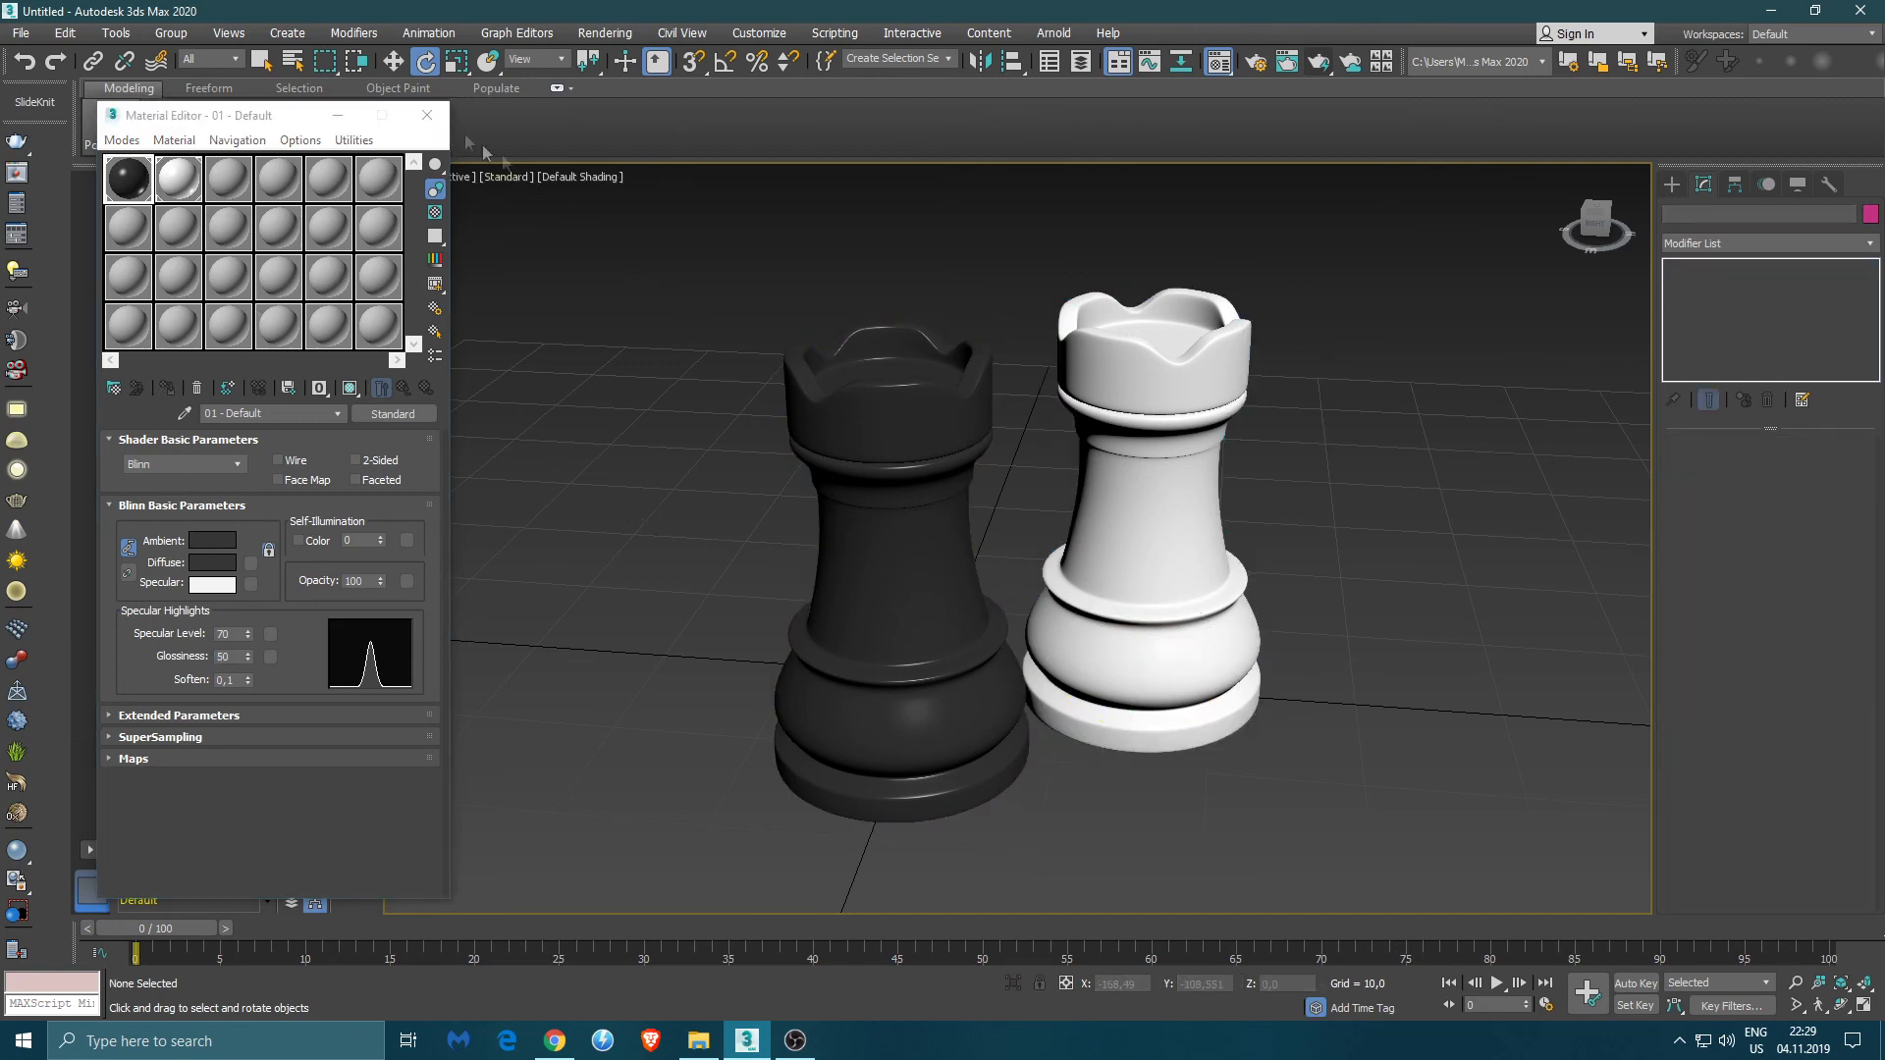
left_click(427, 115)
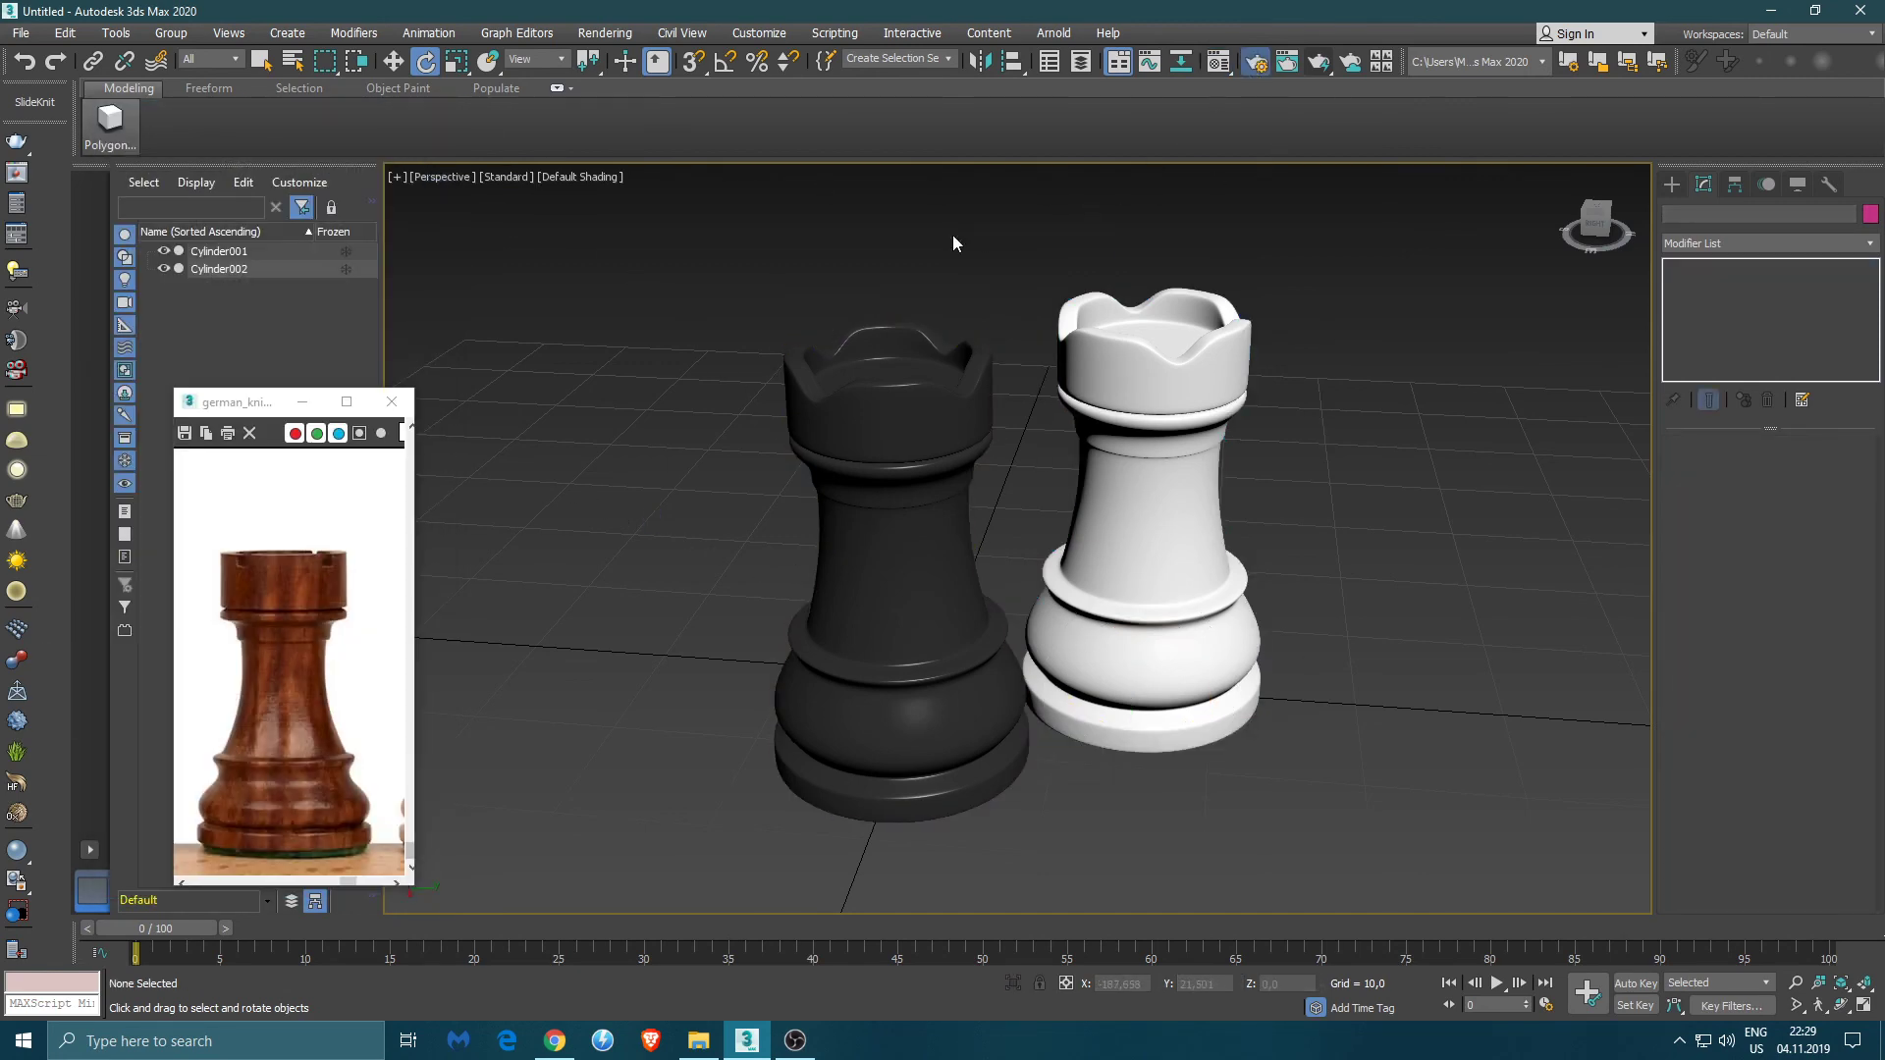
- Choose the 35mm cine output format at 4096x3112 and start rendering the perspective view
key("F10")
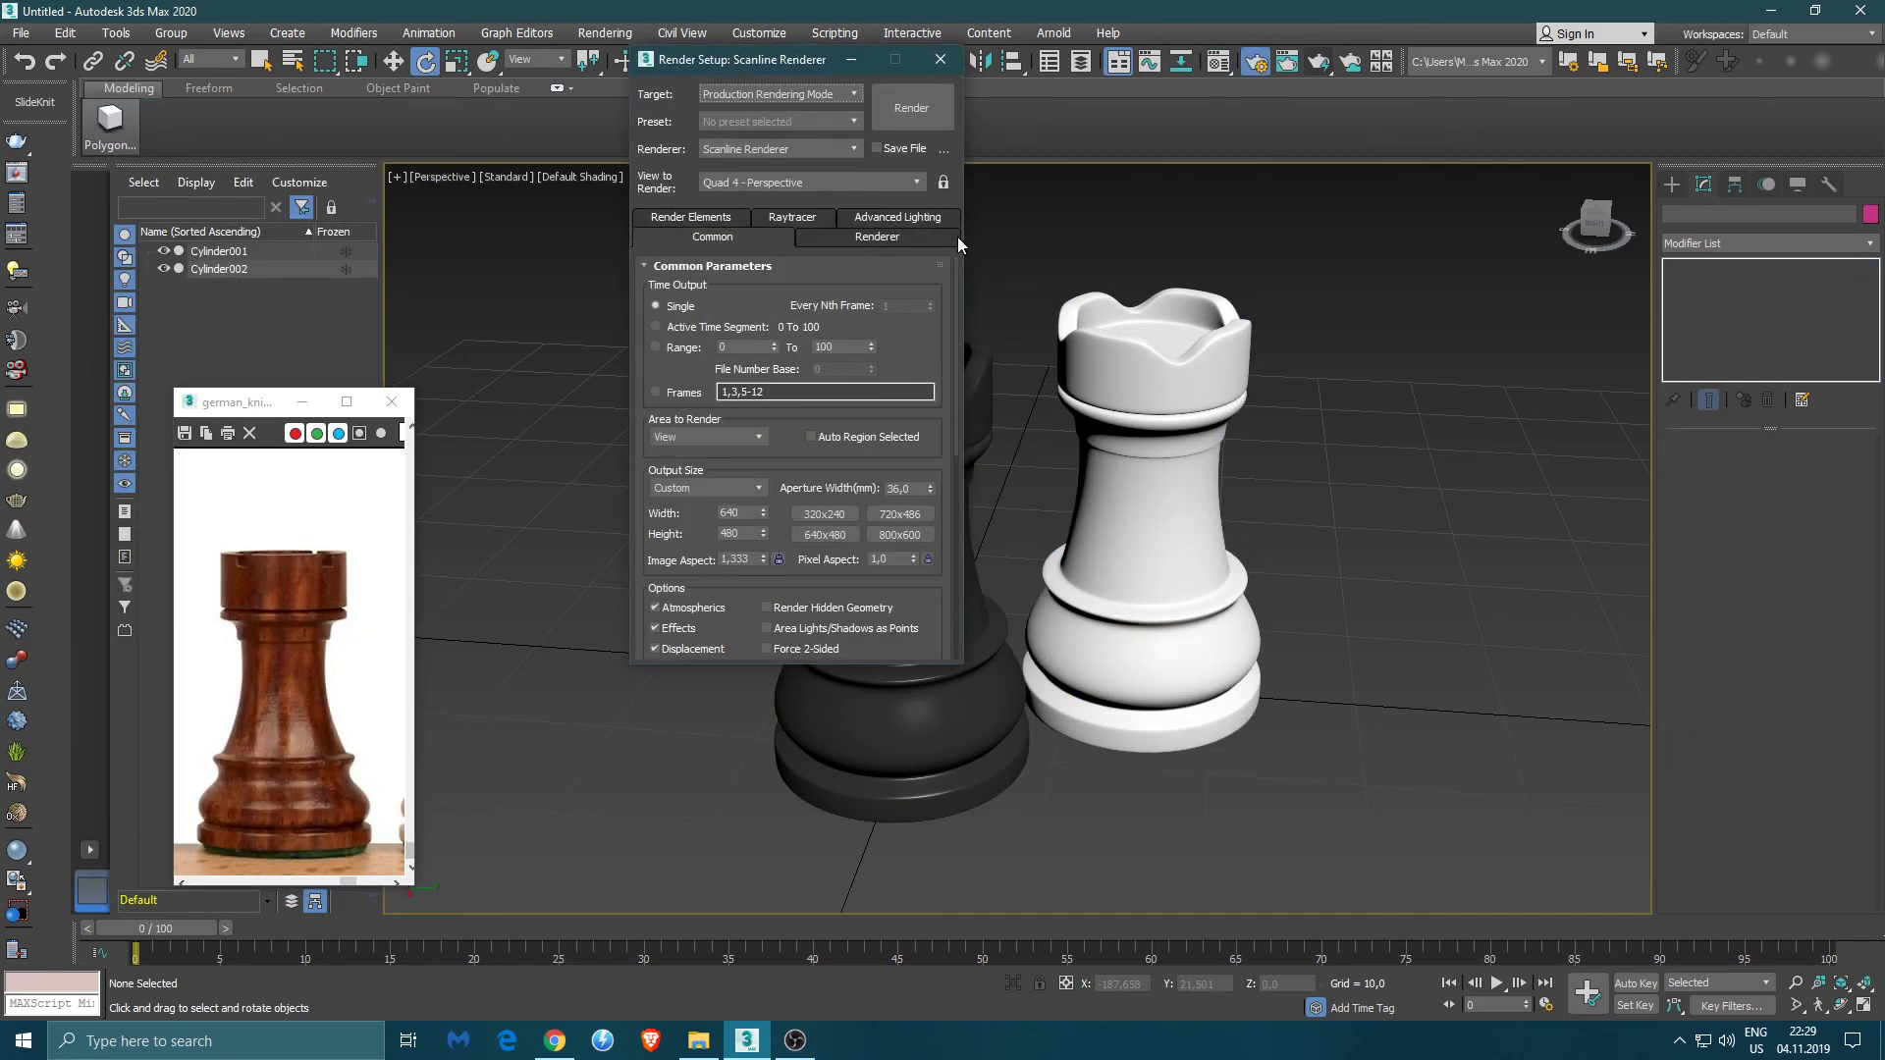
left_click(758, 488)
left_click(707, 514)
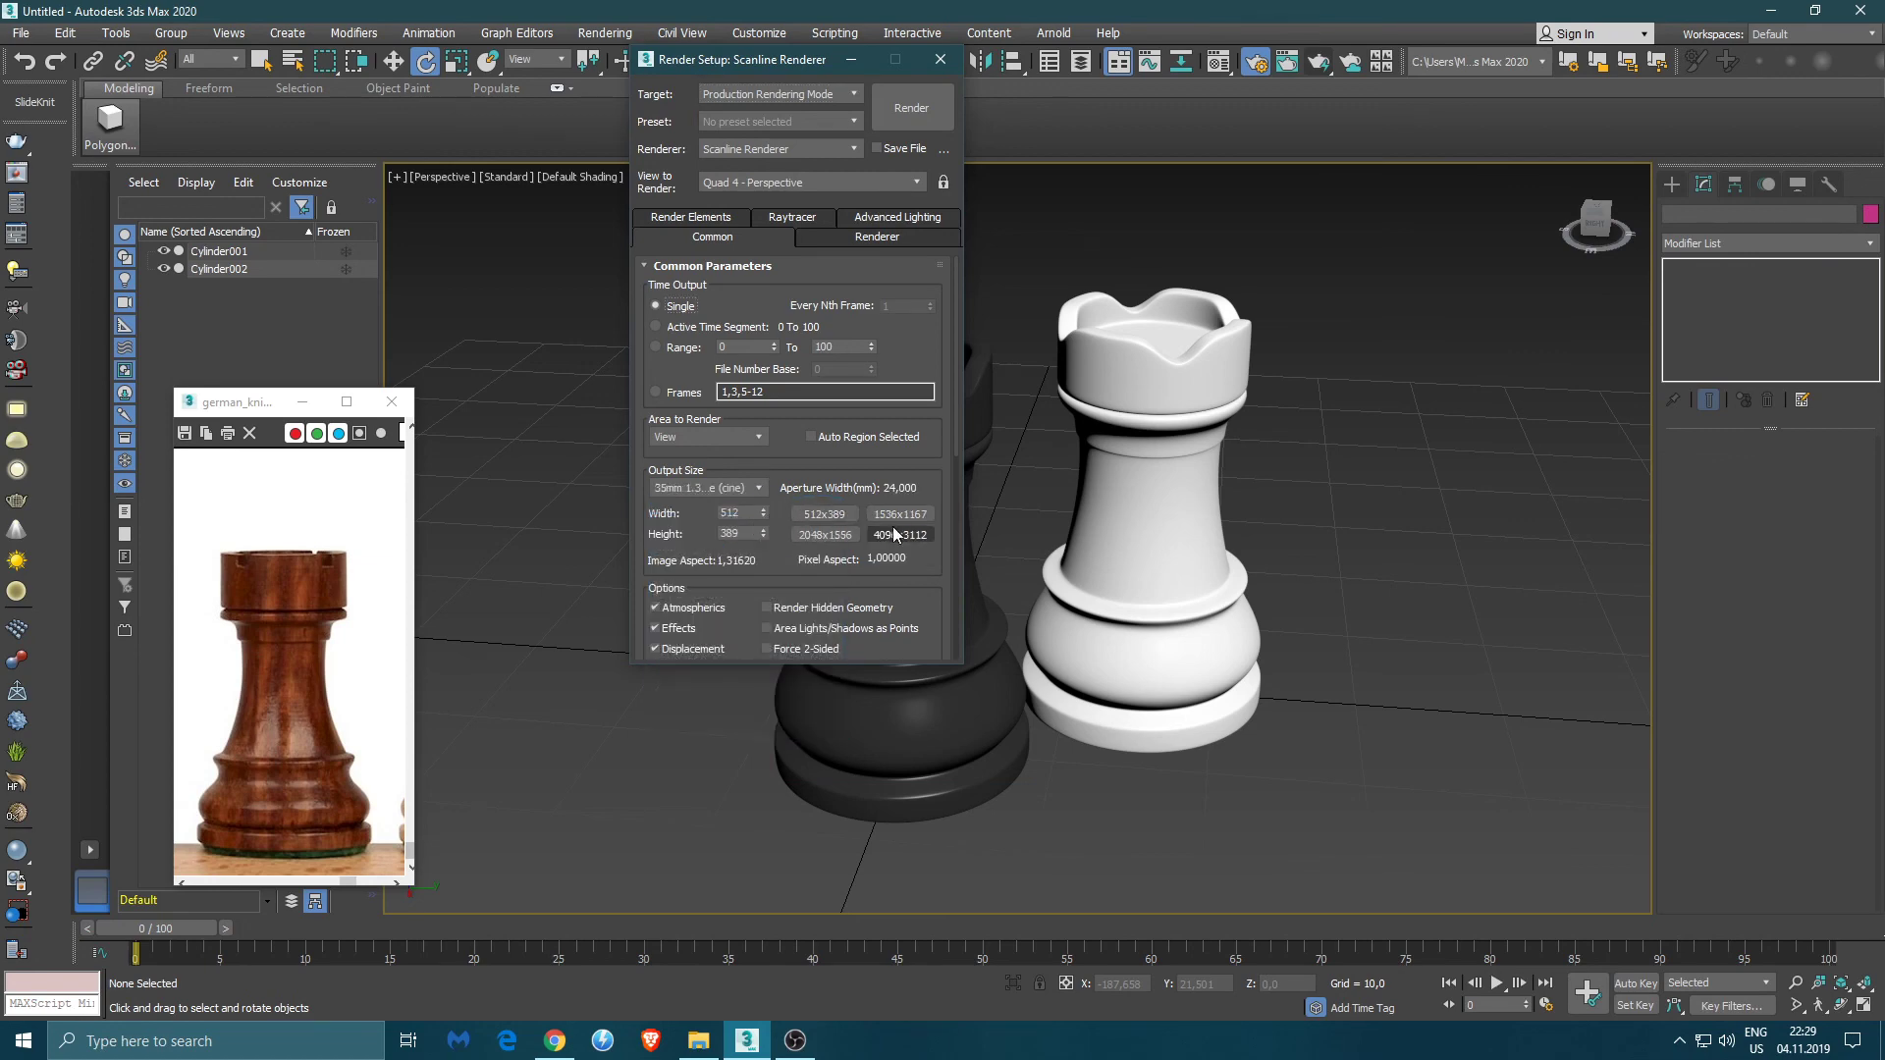
left_click(928, 122)
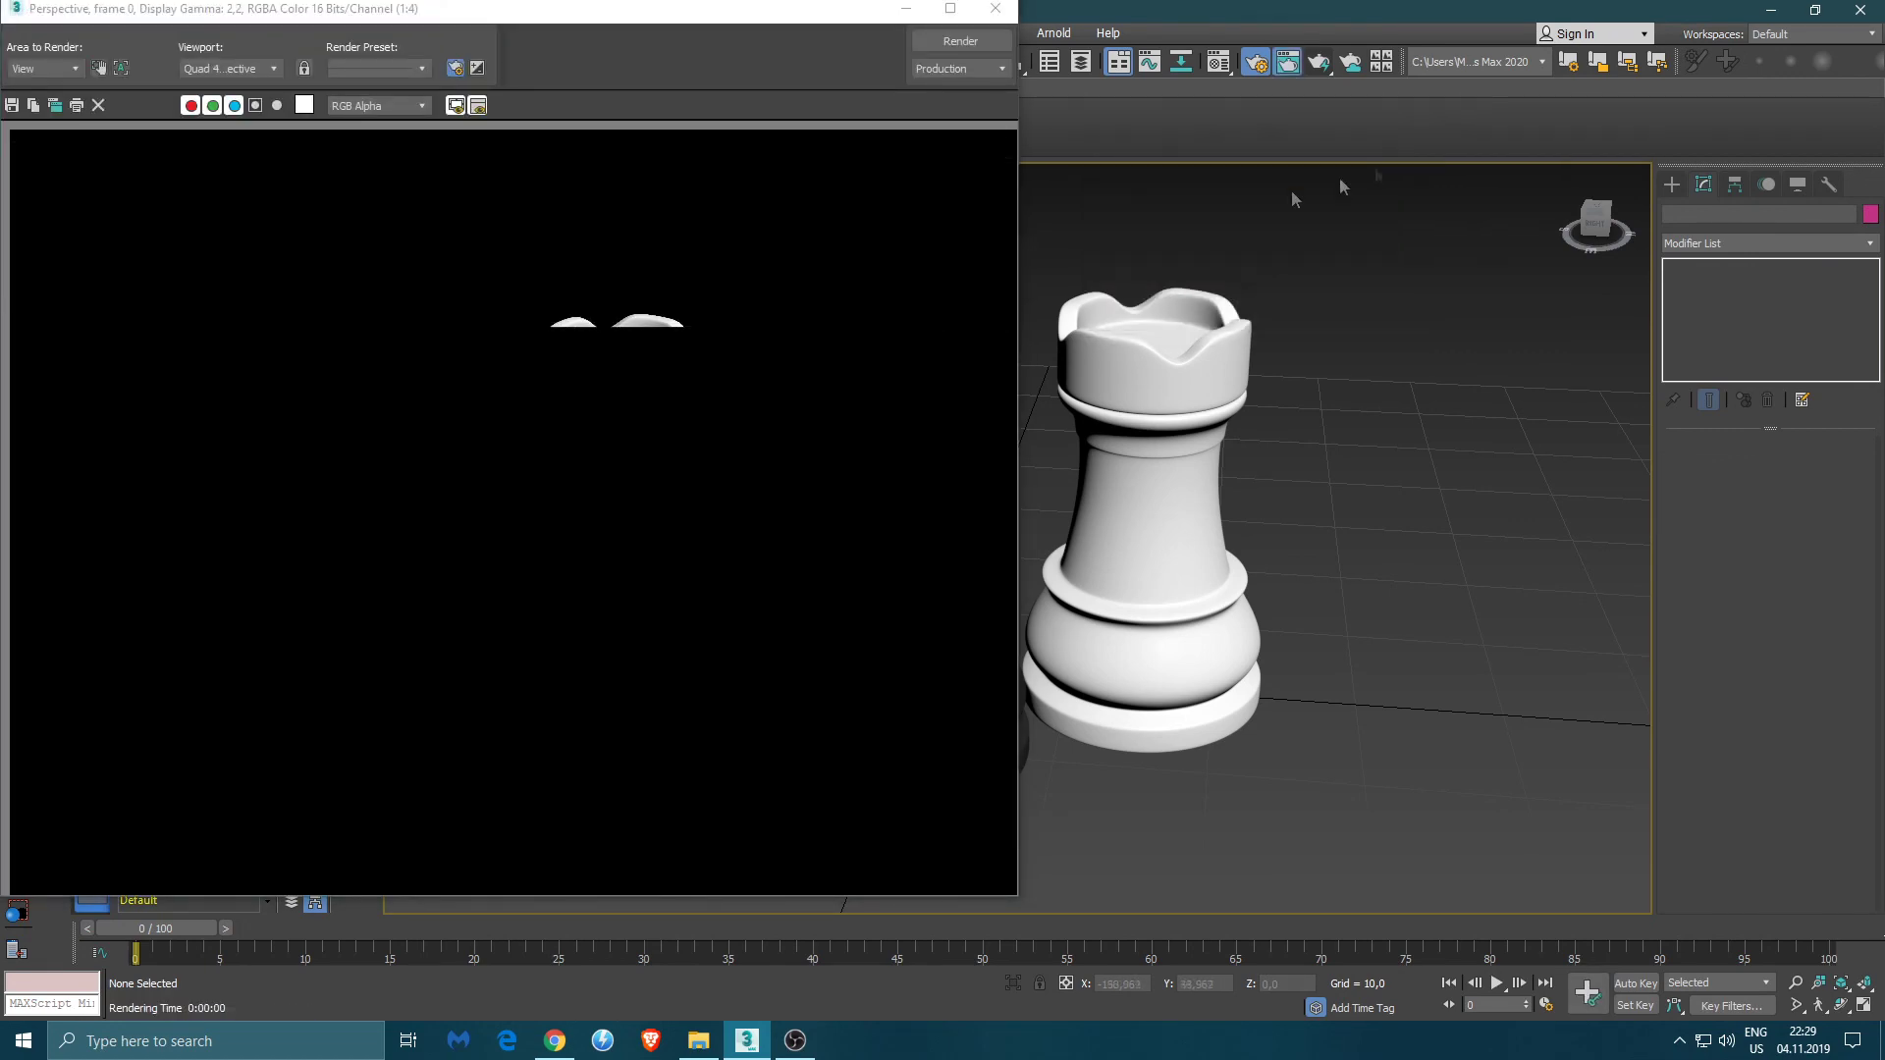
- Set the environment background colour to mid grey with value 81
left_click(476, 66)
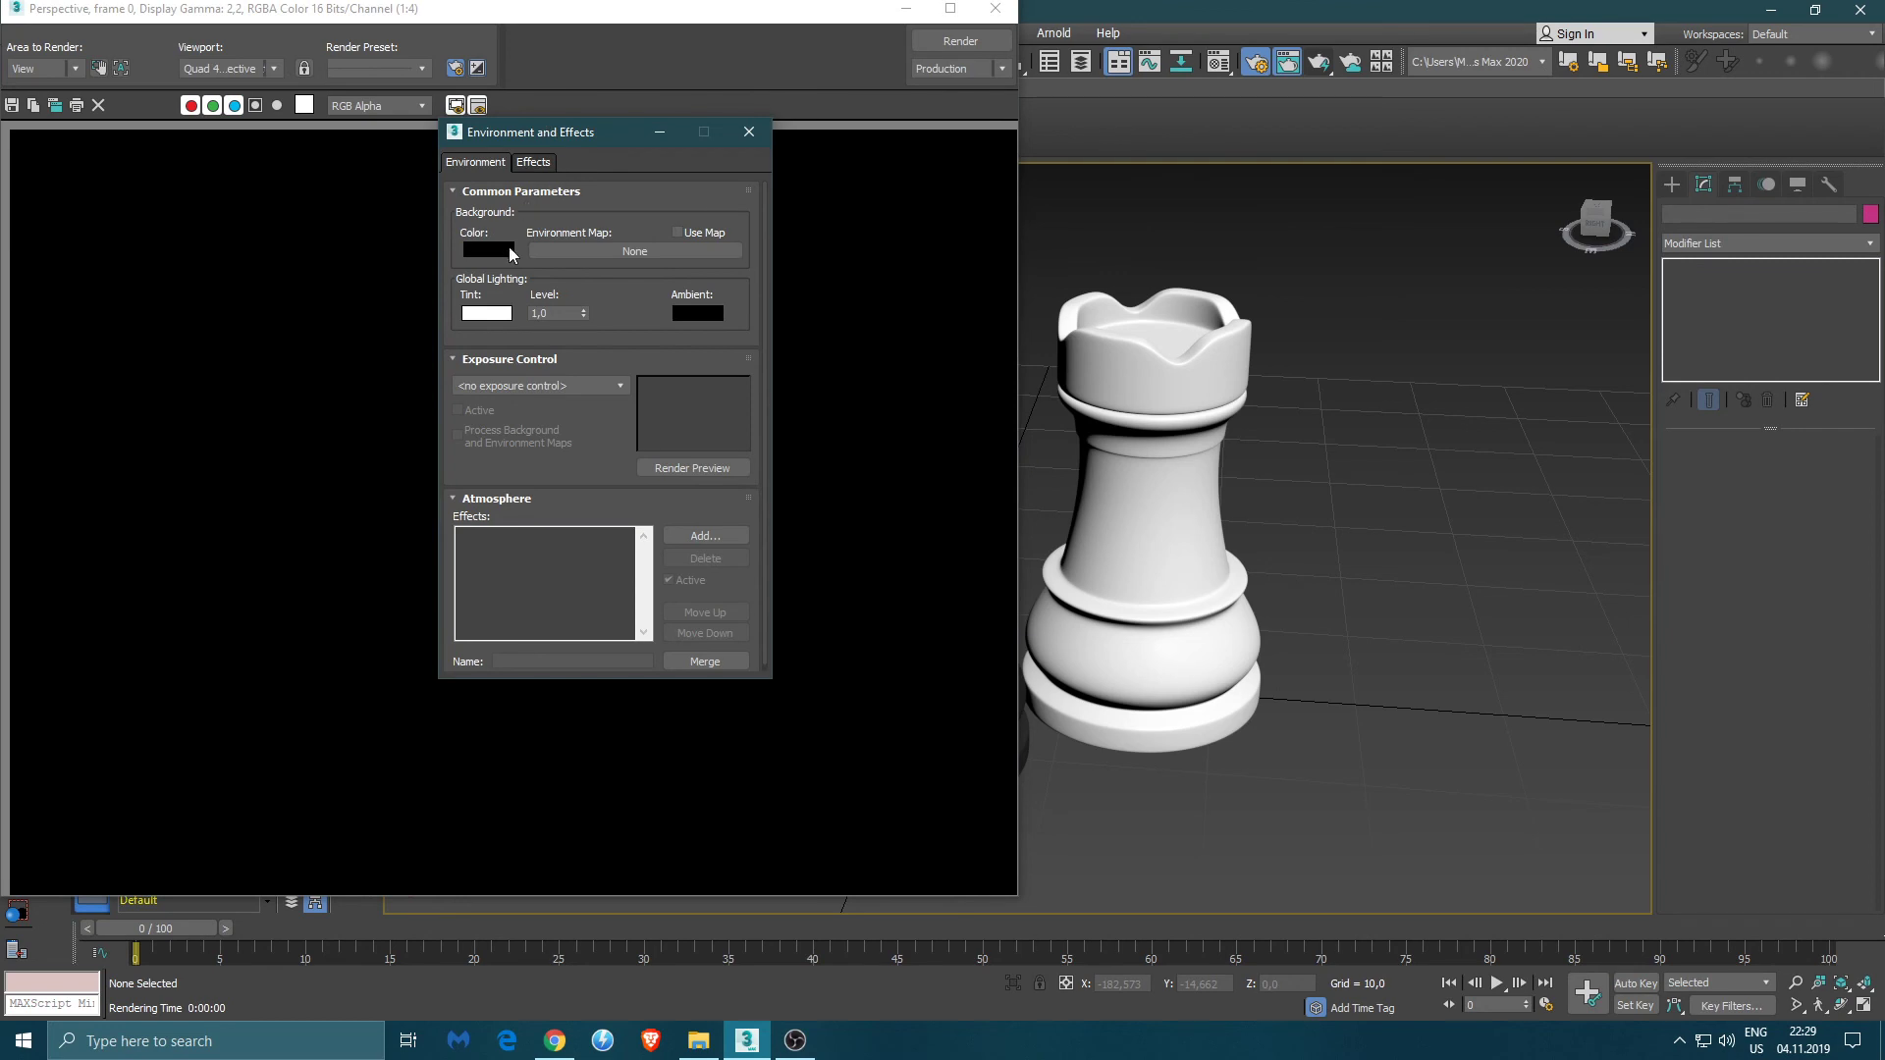
left_click(501, 249)
left_click(569, 194)
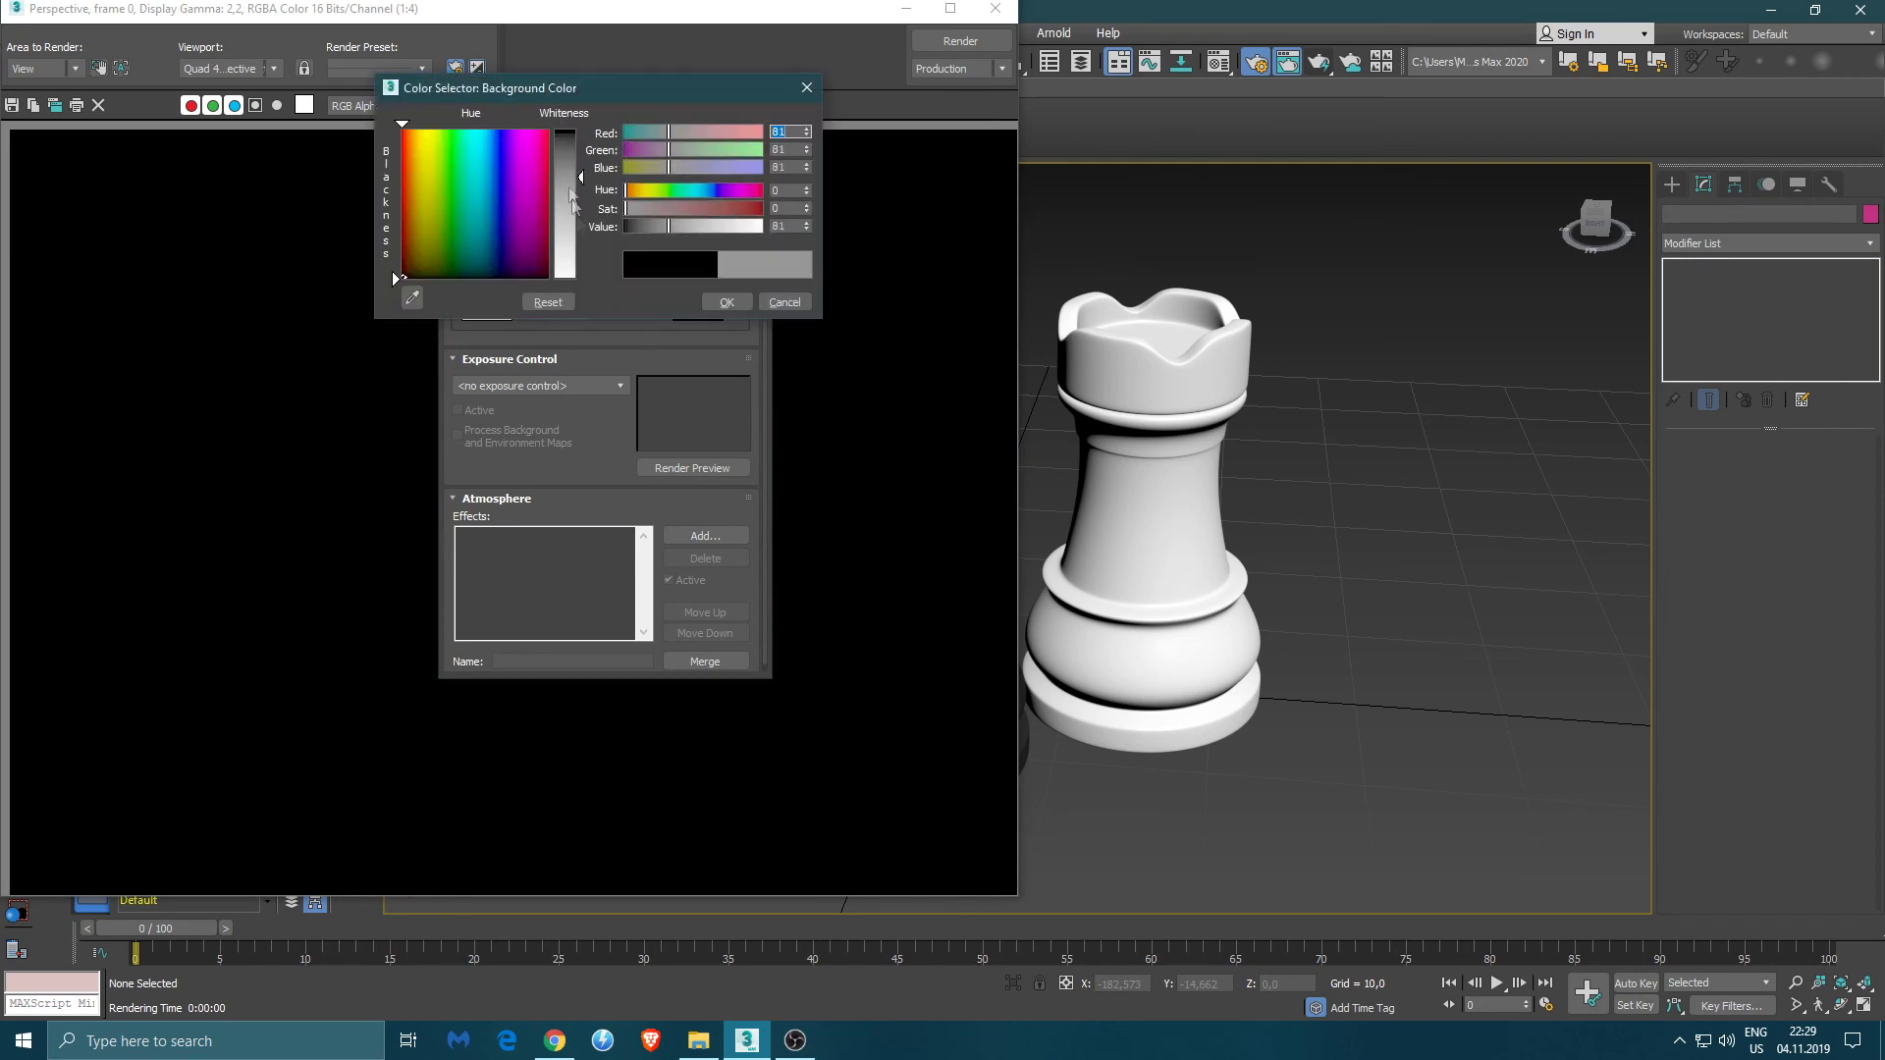
left_click(726, 302)
left_click(731, 134)
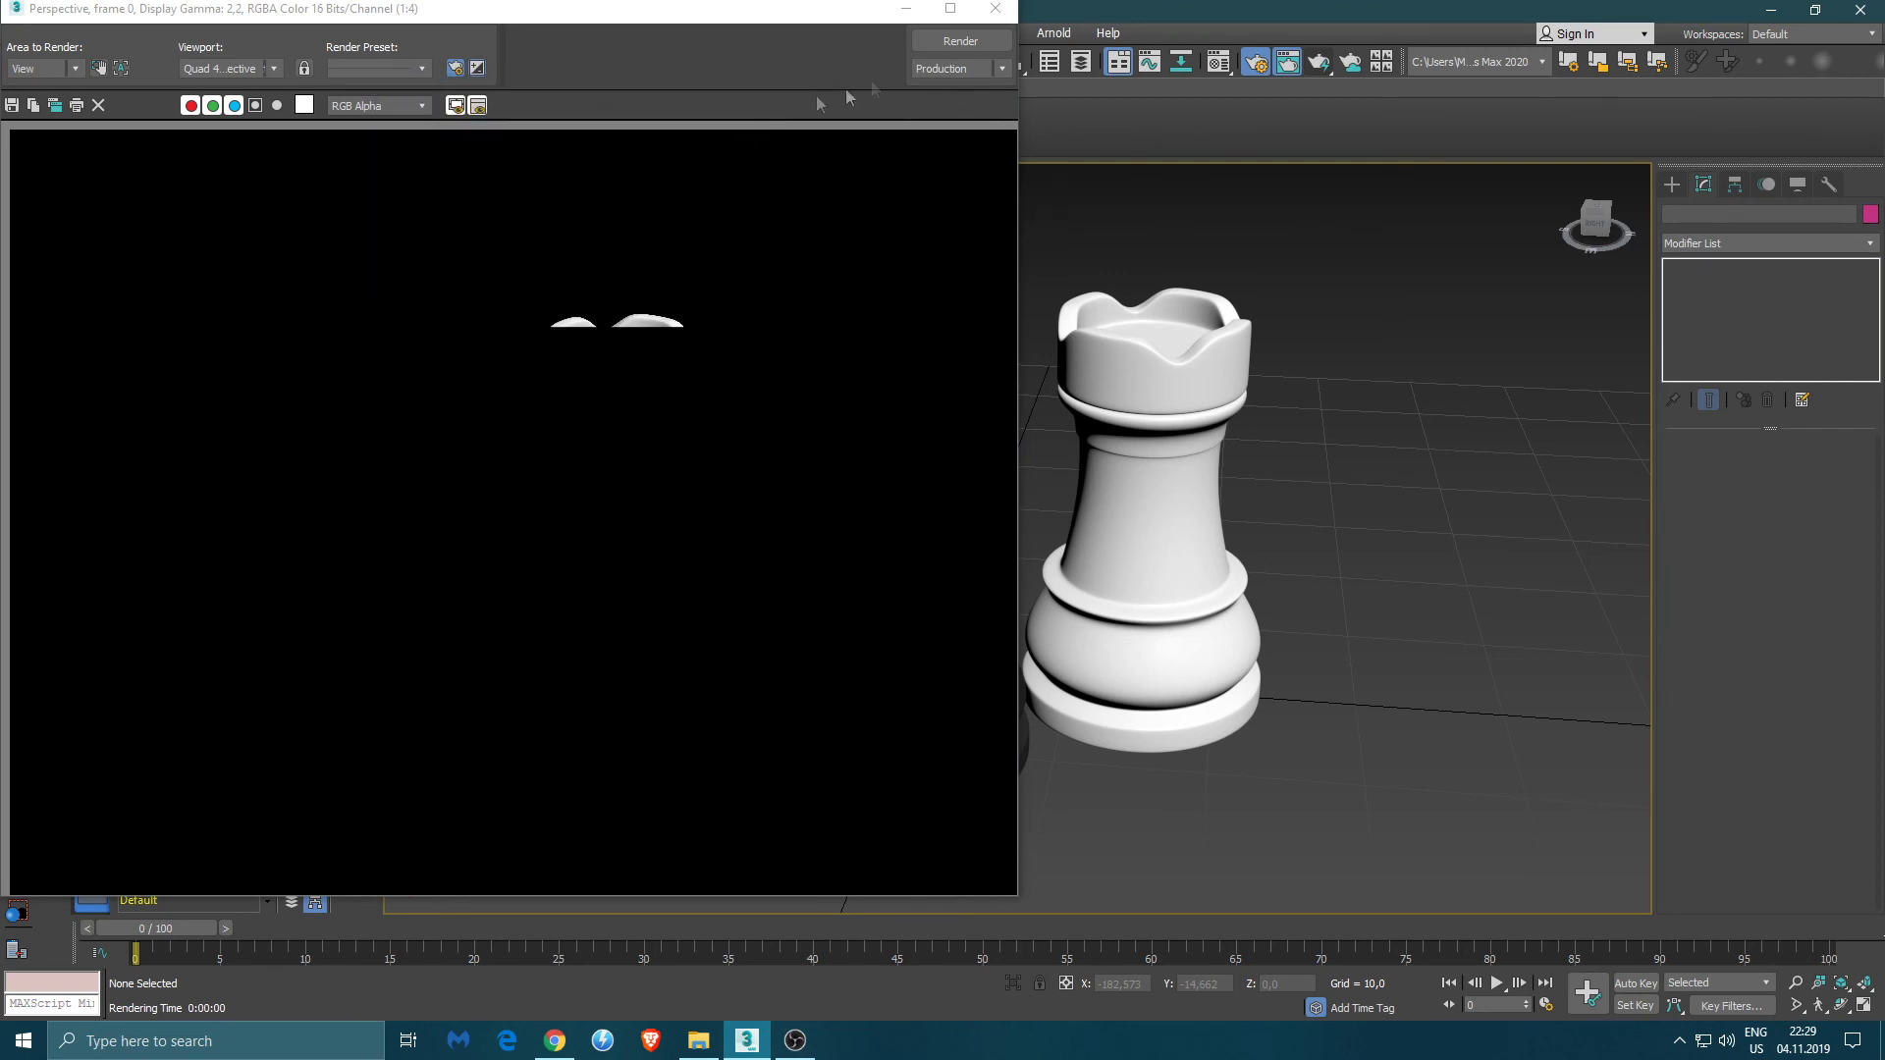
- Render the perspective view again and enlarge the rendered image to inspect both rooks up close
left_click(941, 41)
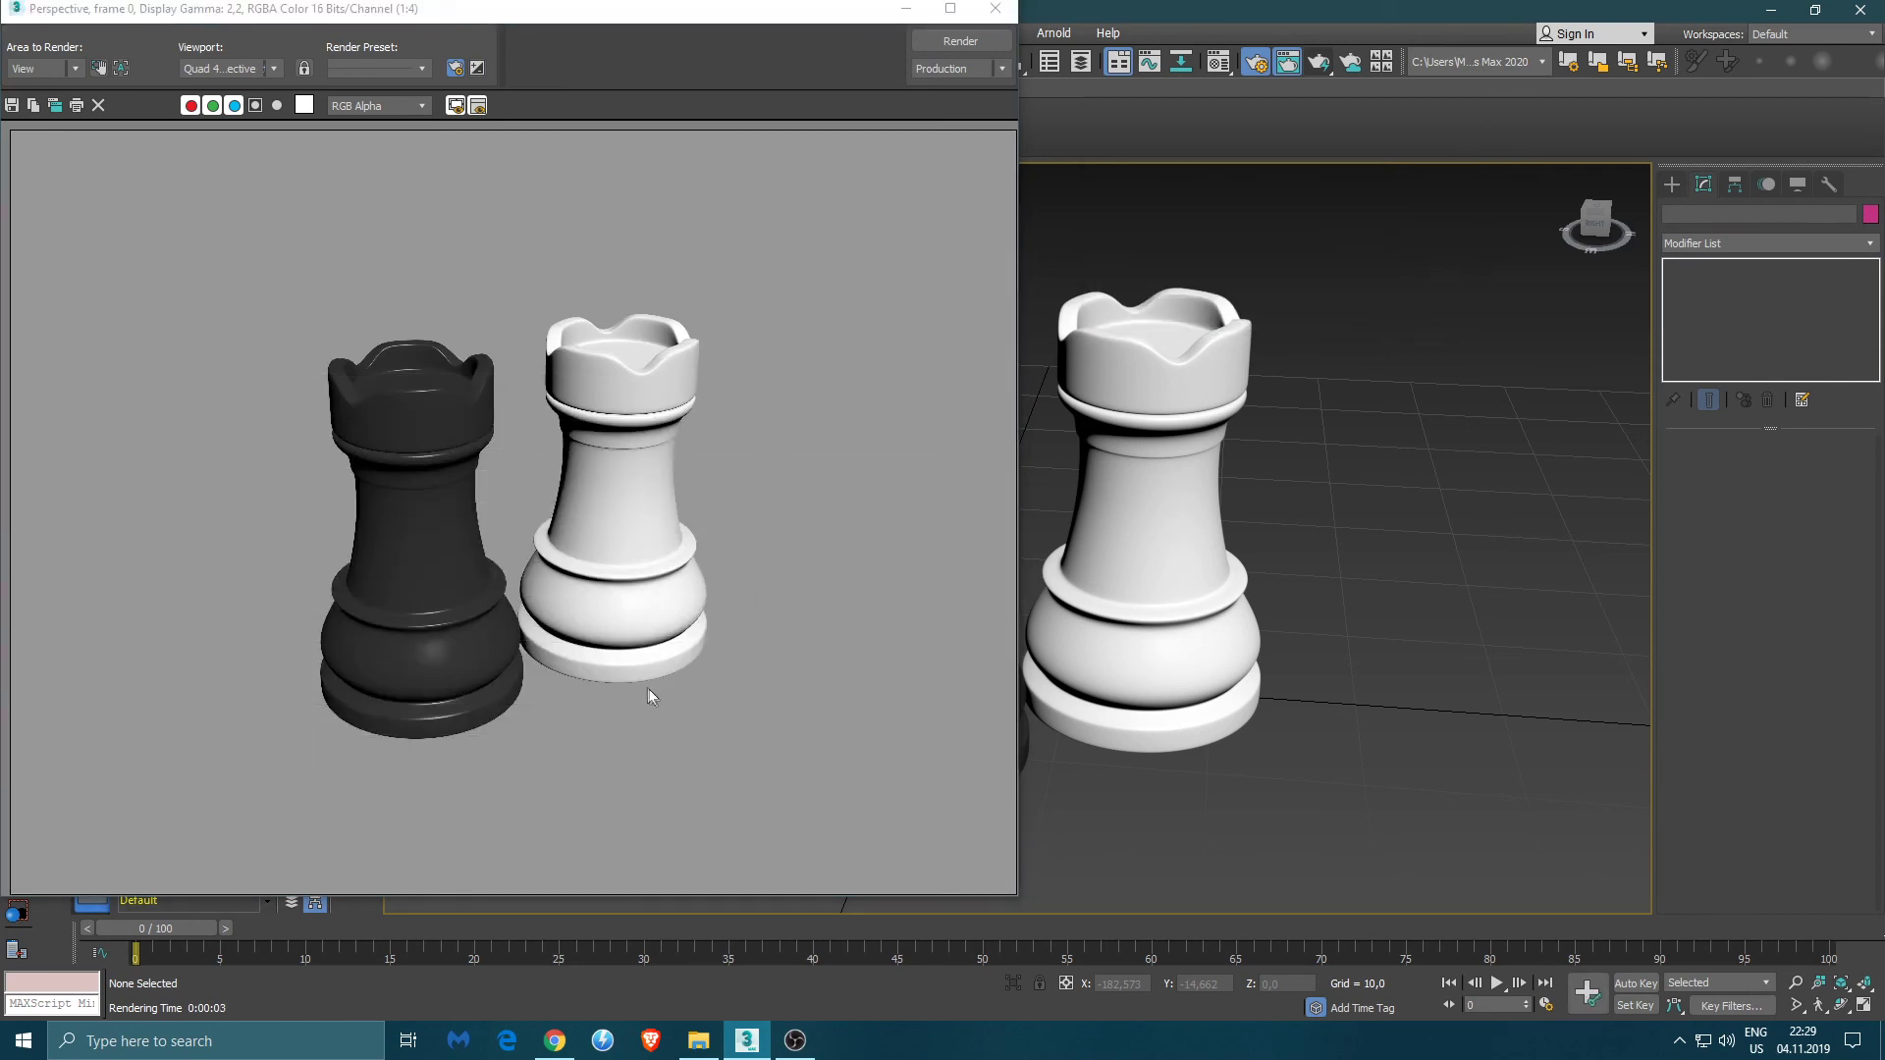
double_click(950, 8)
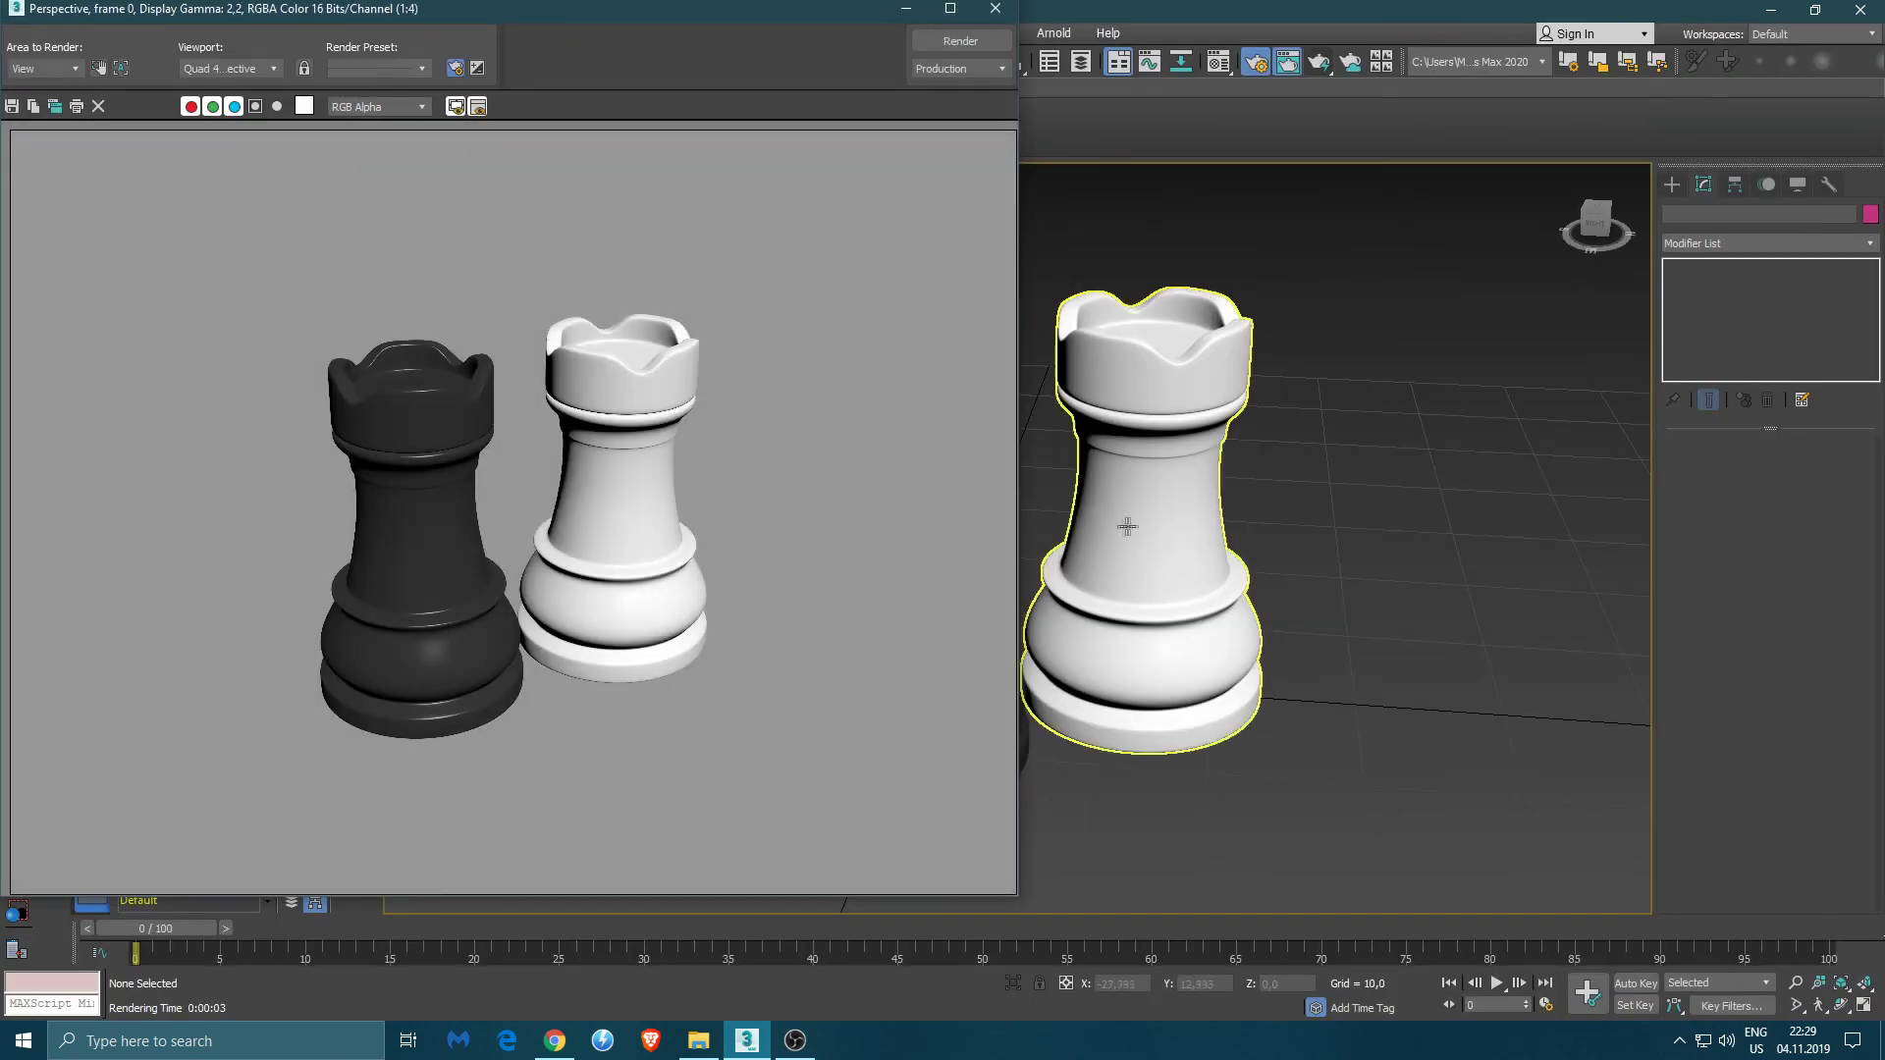
left_click(948, 10)
scroll(994, 539, "up", 1)
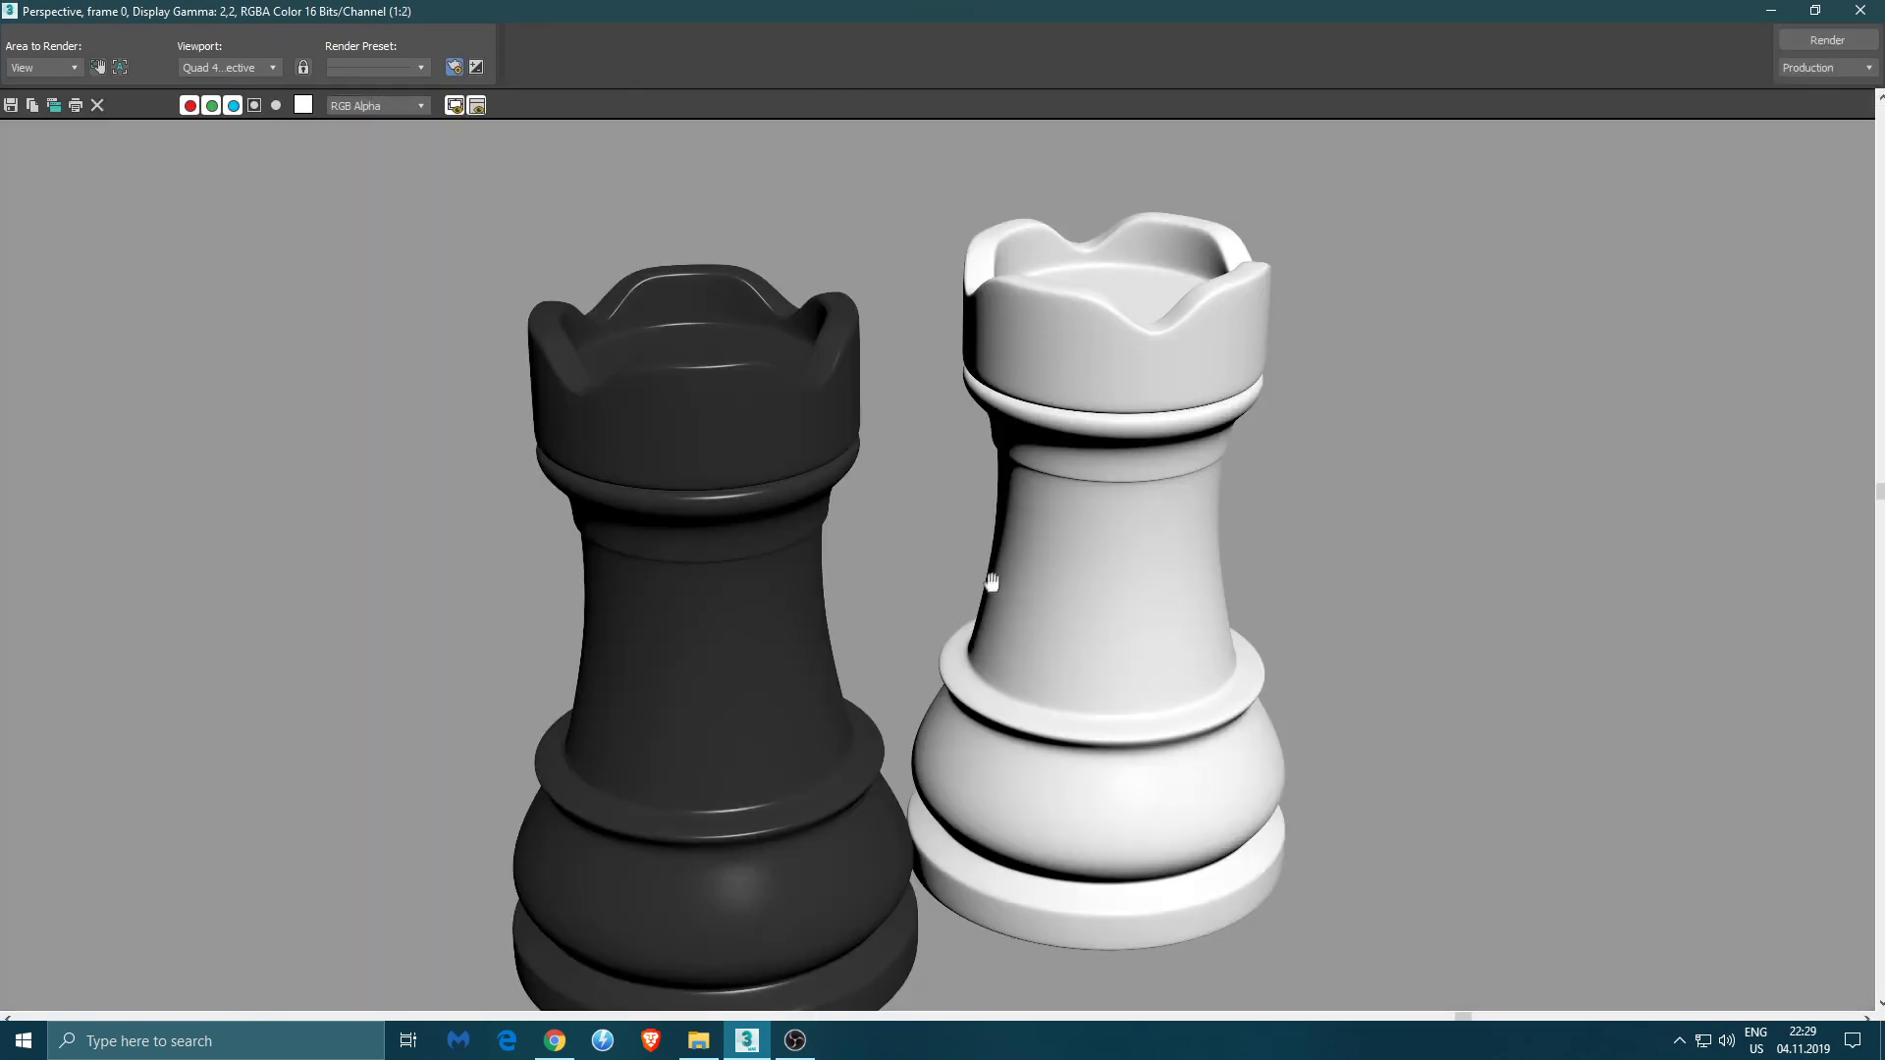
mouse_move(992, 582)
middle_mouse_down()
mouse_move(996, 528)
mouse_move(1021, 597)
middle_mouse_up()
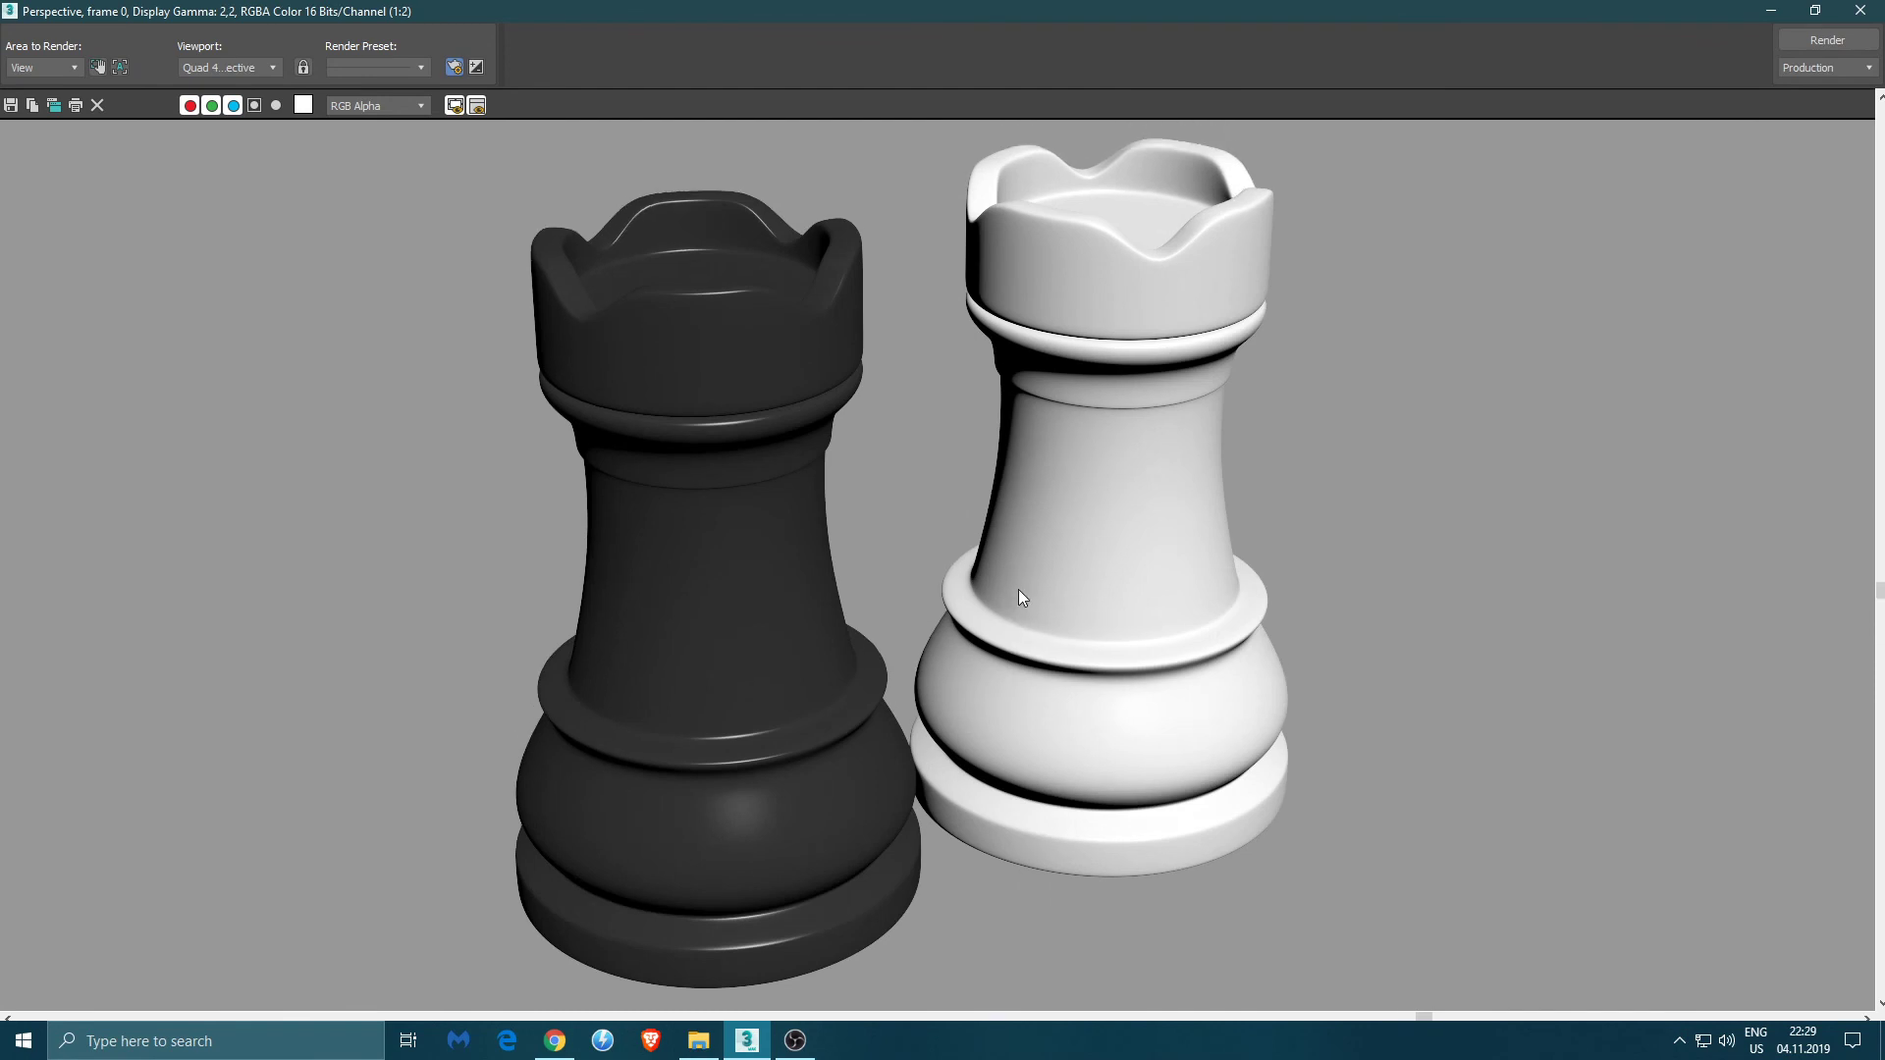